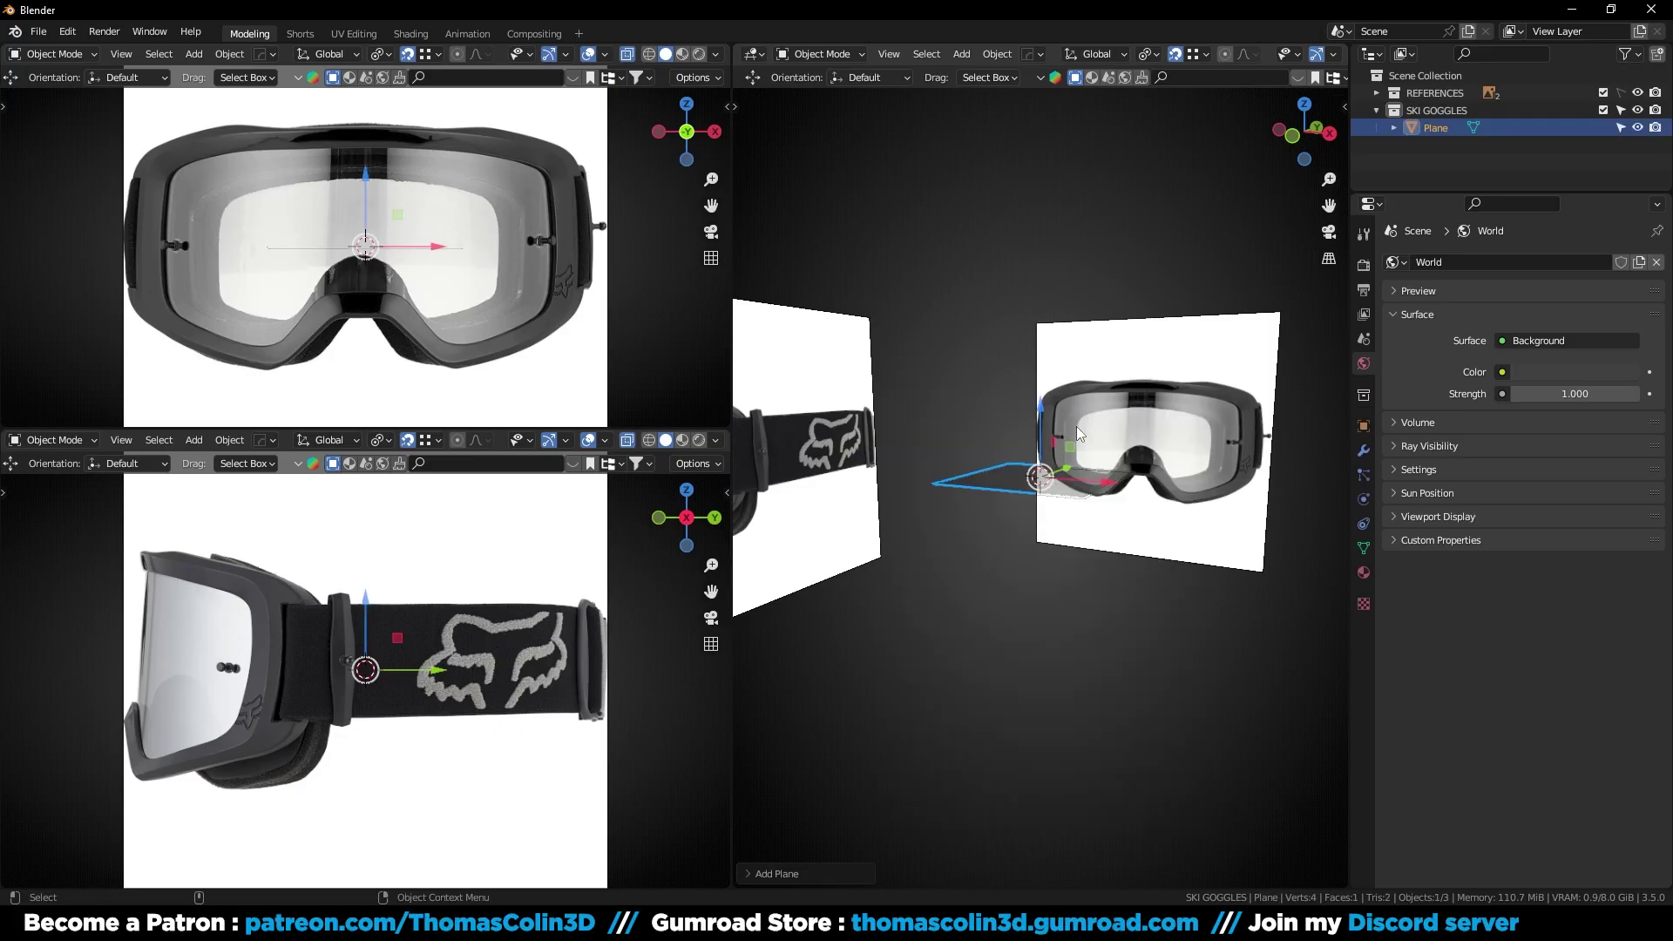
# Rotate the plane 90° about X and widen its mesh along X to the width of the goggle lens in the front reference
pyautogui.press('r')
pyautogui.press('x')
pyautogui.press('9')
pyautogui.press('0')
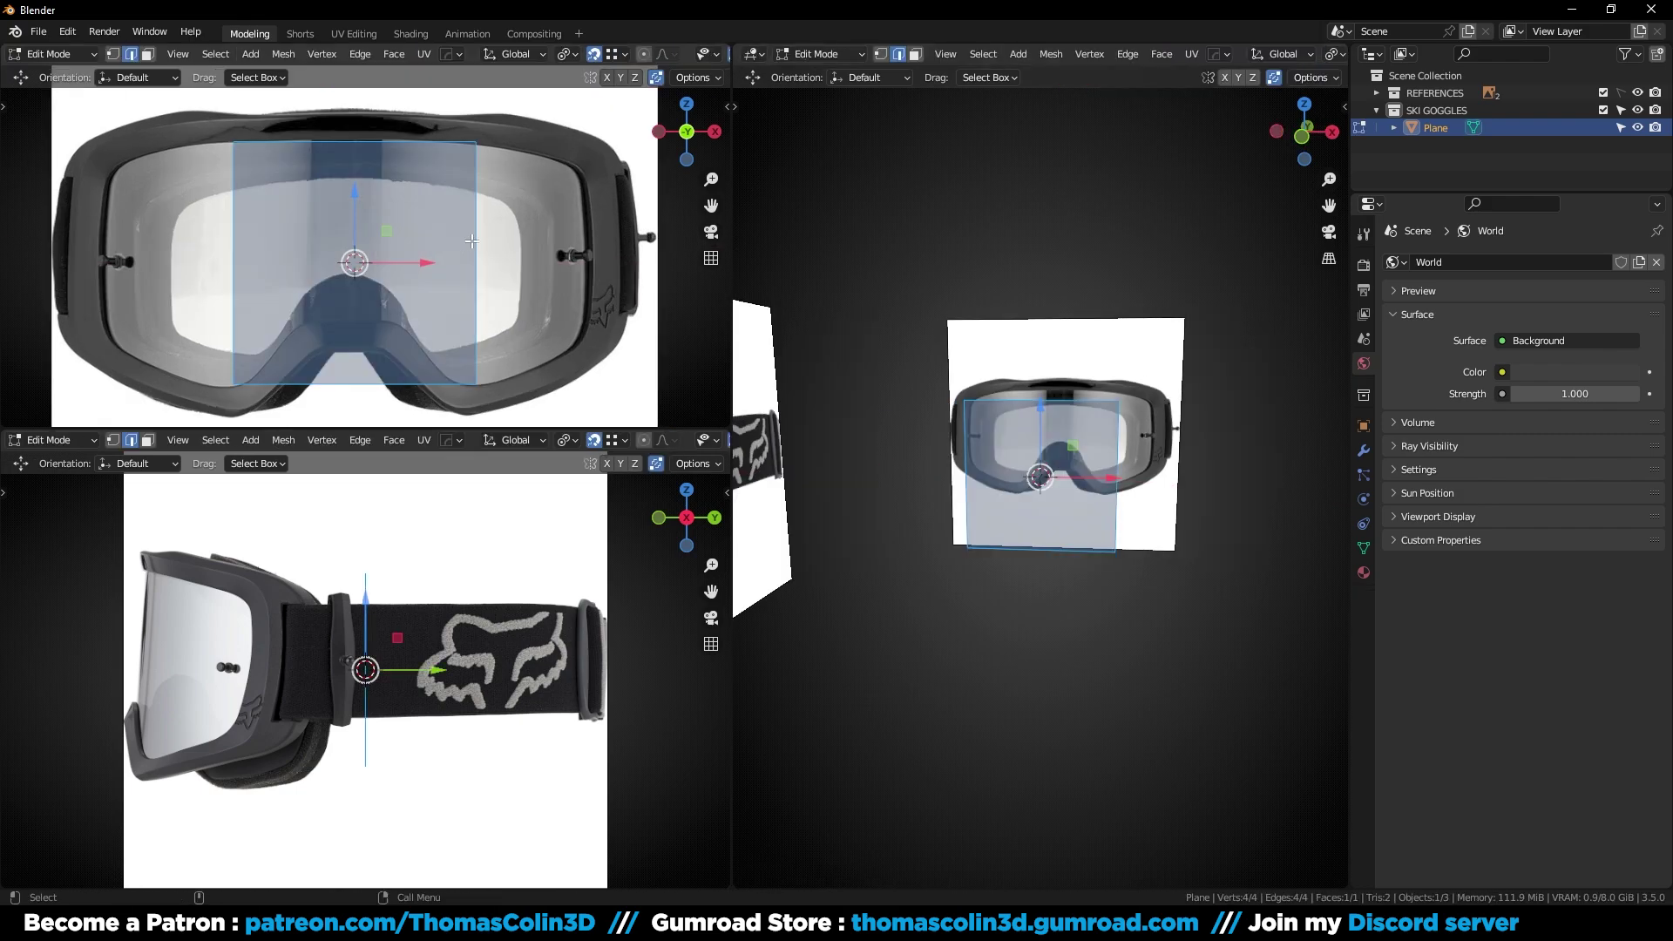
pyautogui.press('s')
pyautogui.press('x')
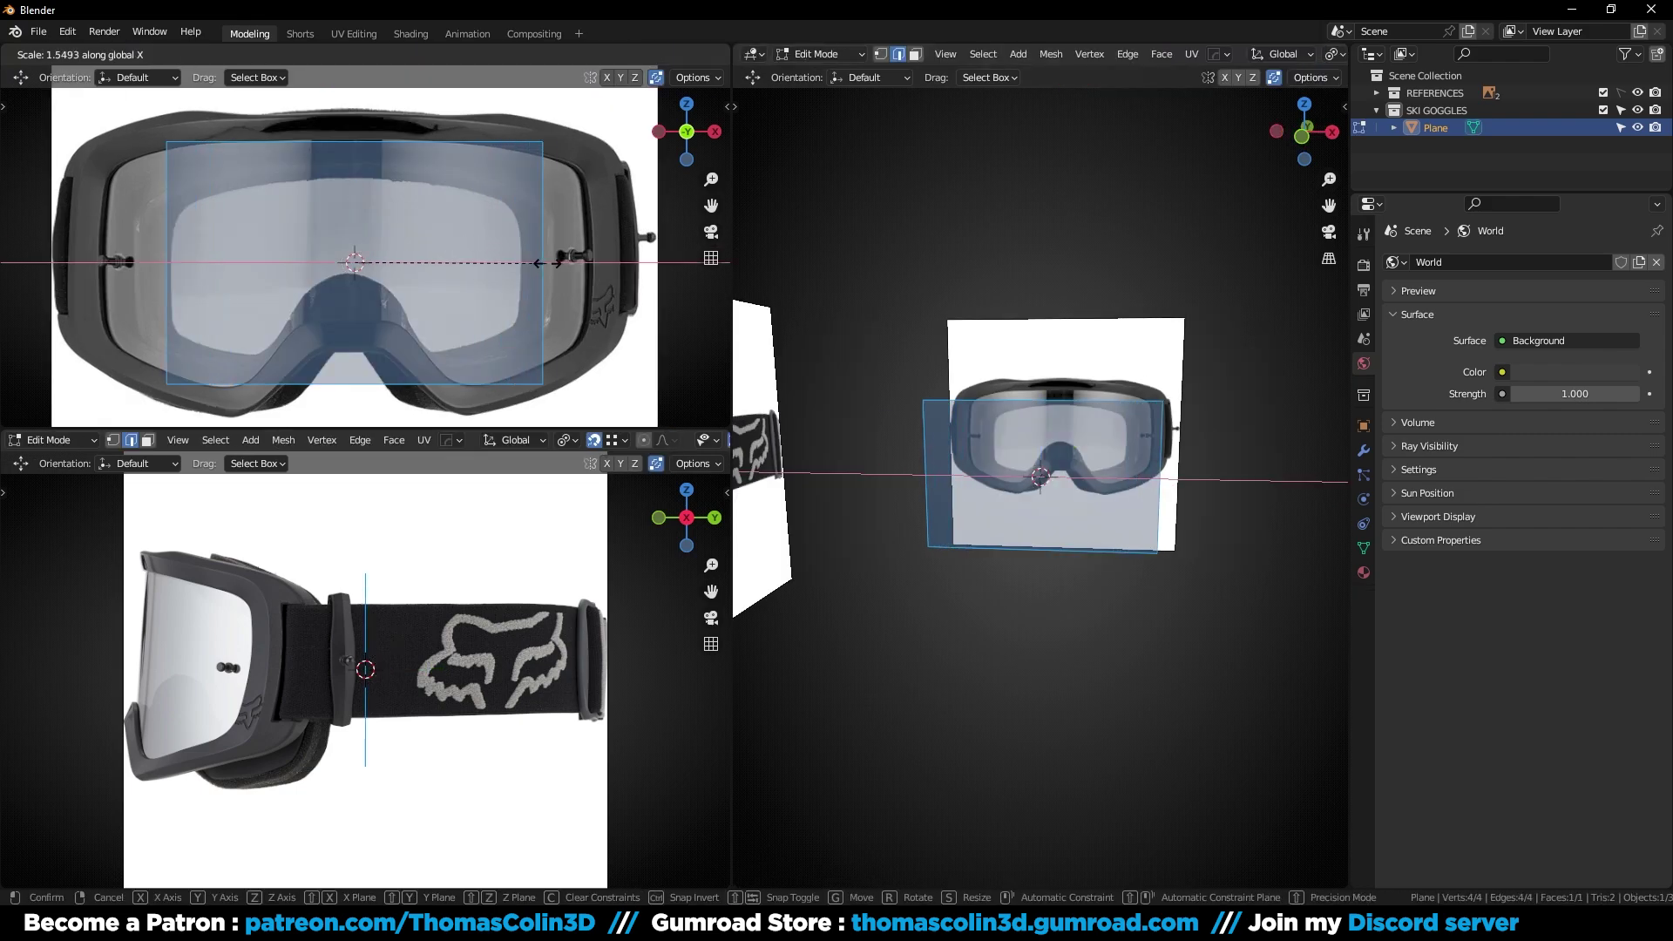
pyautogui.click(600, 242)
# Divide the plane with one centred vertical and one centred horizontal loop cut
pyautogui.click(398, 149)
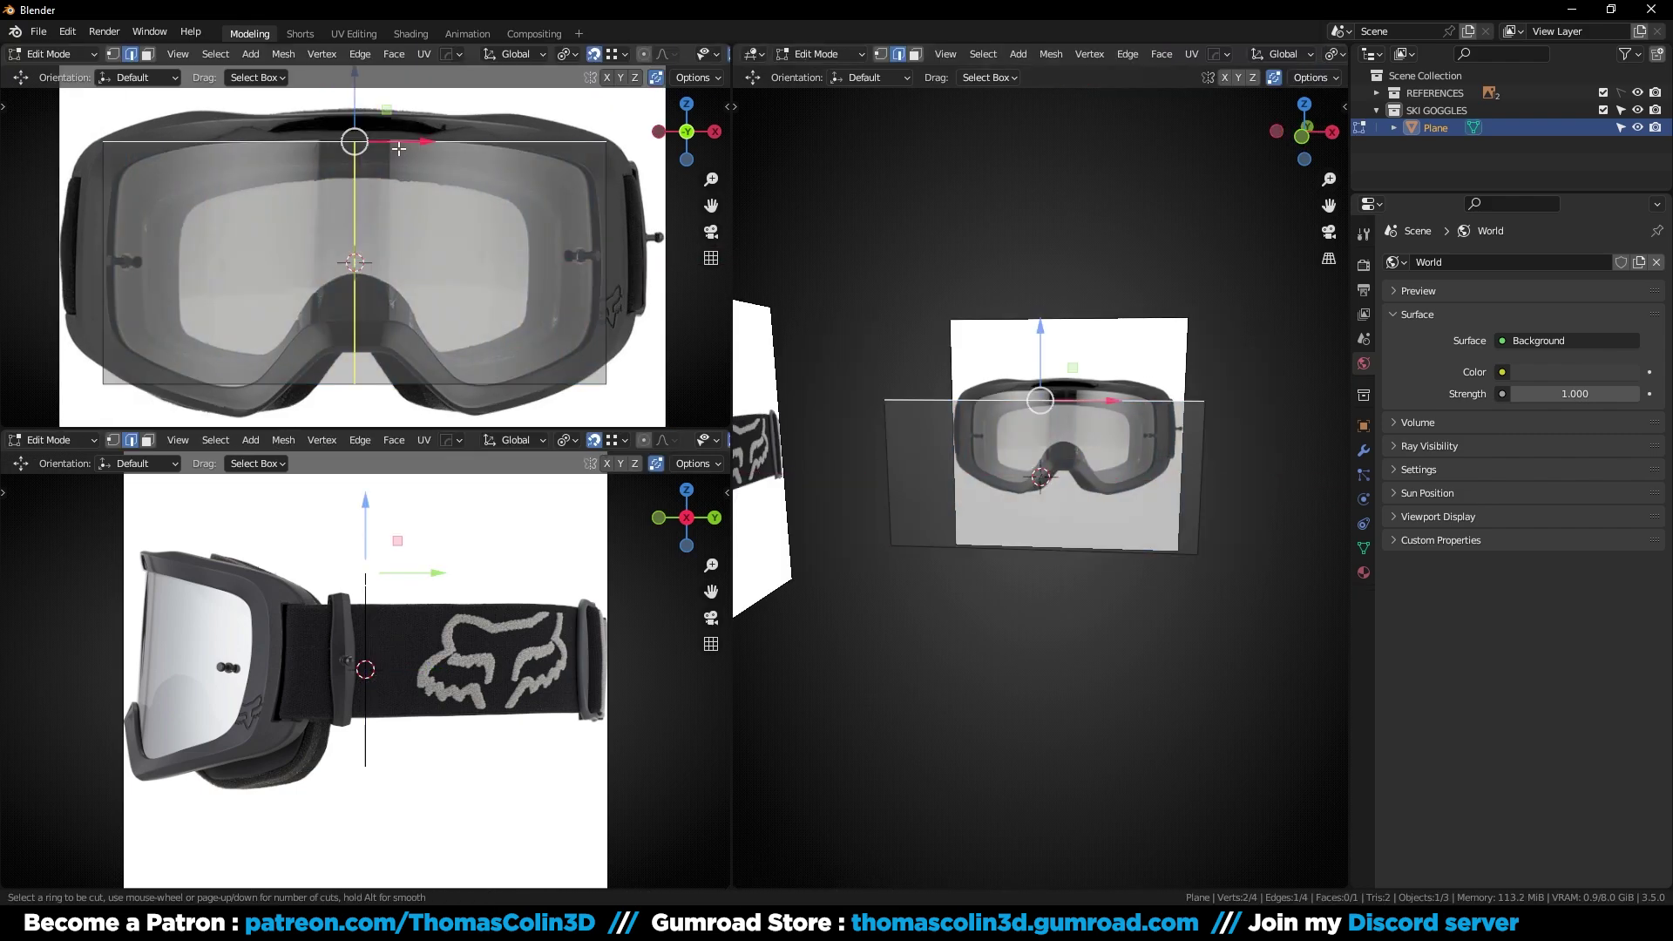
pyautogui.click(398, 149)
pyautogui.rightClick(389, 158)
pyautogui.hotkey('ctrl', 'r')
pyautogui.click(363, 252)
# Add a level 2 subdivision surface to the plane and show its modifier settings
pyautogui.press('Tab')
pyautogui.hotkey('ctrl', '2')
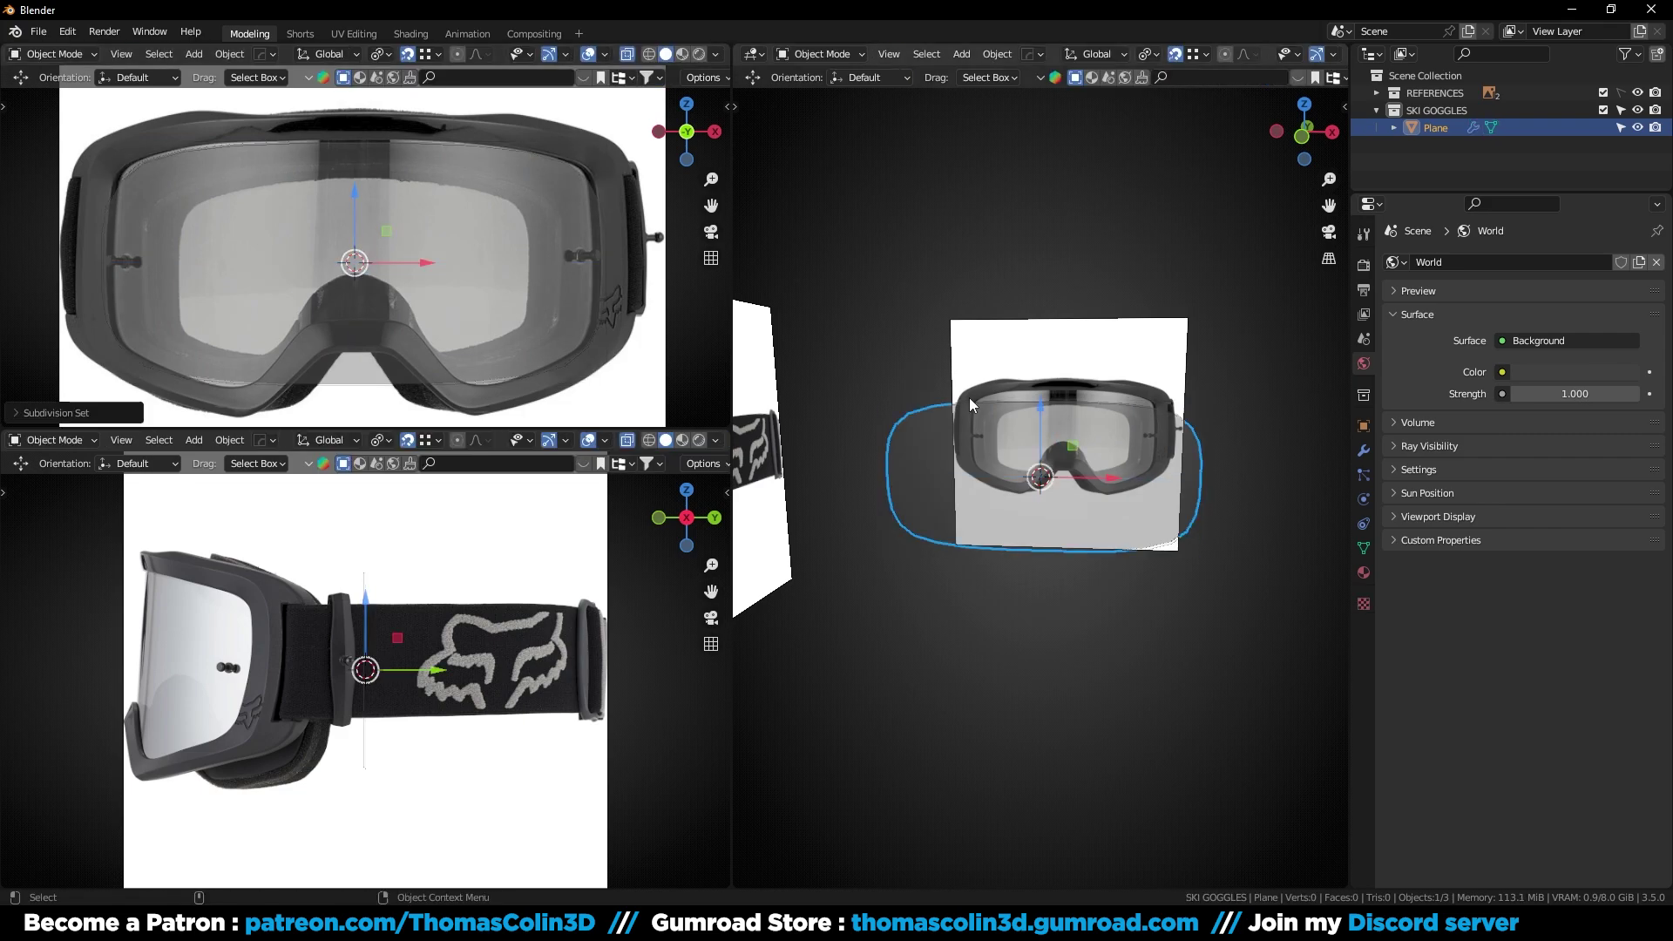
pyautogui.scroll(4, 967, 524)
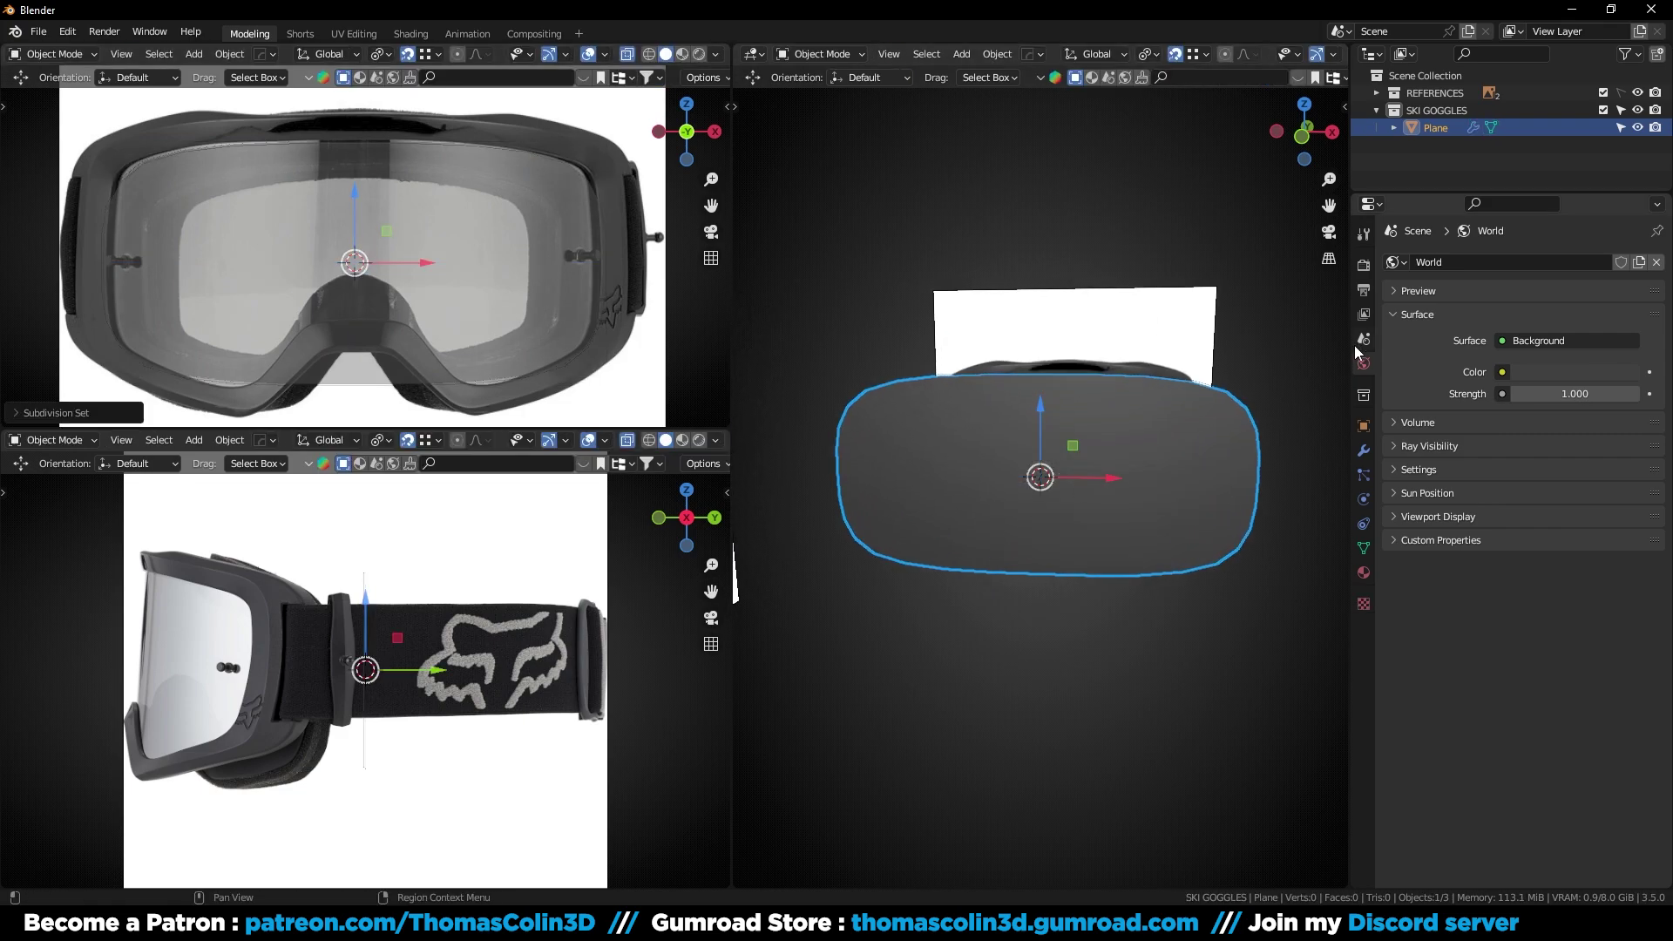
pyautogui.click(1364, 450)
# Add centred loop cuts in both columns and both rows of the plane to make a 4 × 4 grid
pyautogui.press('Tab')
pyautogui.hotkey('ctrl', 'r')
pyautogui.click(215, 146)
pyautogui.rightClick(215, 147)
pyautogui.hotkey('ctrl', 'r')
pyautogui.click(490, 164)
pyautogui.rightClick(489, 165)
pyautogui.hotkey('ctrl', 'r')
pyautogui.click(372, 187)
pyautogui.hotkey('ctrl', 'r')
pyautogui.click(128, 317)
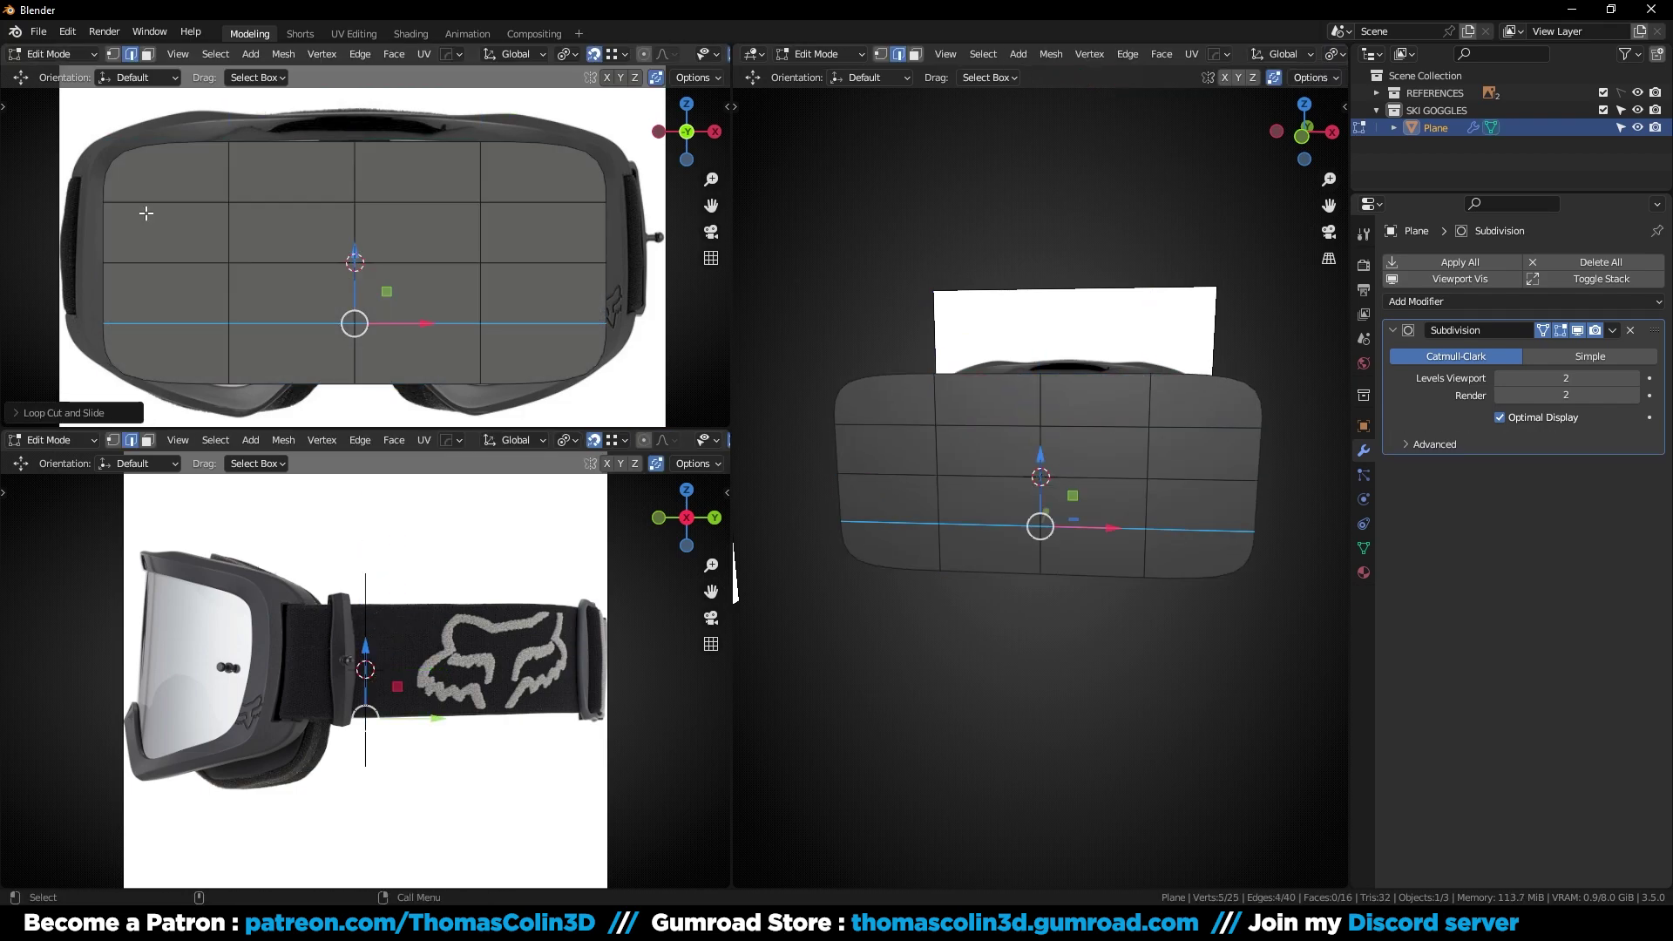
# Split each of the plane's four columns with a centred vertical loop cut
pyautogui.hotkey('ctrl', 'r')
pyautogui.click(146, 212)
pyautogui.rightClick(147, 212)
pyautogui.hotkey('ctrl', 'r')
pyautogui.click(292, 204)
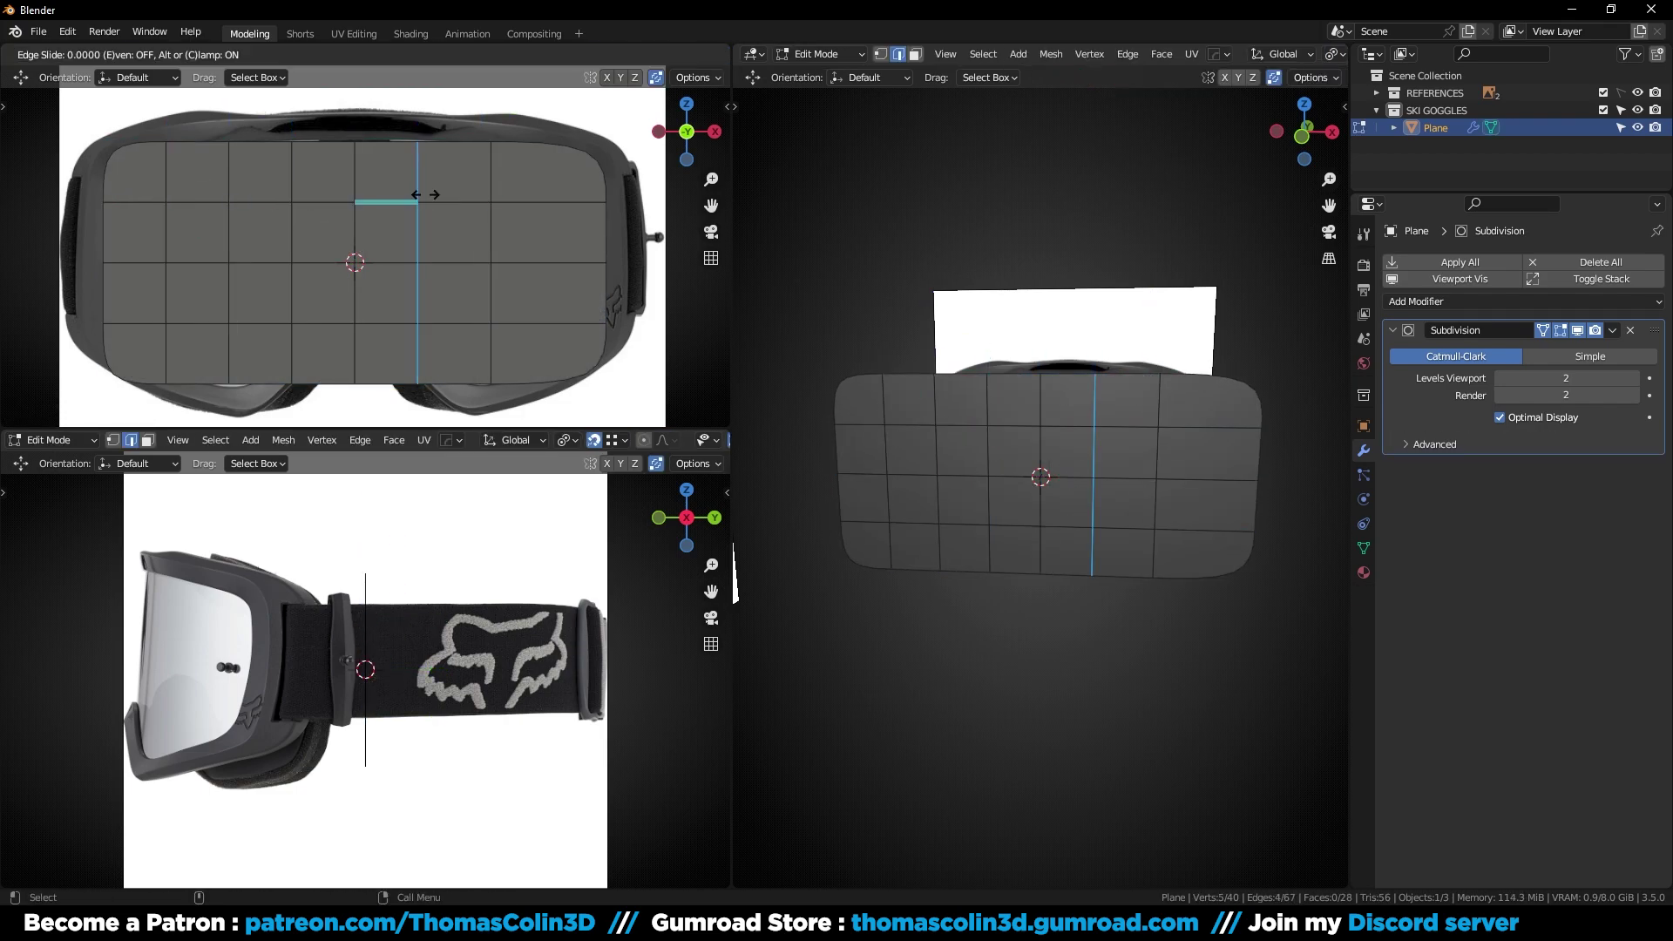
pyautogui.rightClick(292, 203)
pyautogui.hotkey('ctrl', 'r')
pyautogui.click(426, 195)
pyautogui.hotkey('ctrl', 'r')
pyautogui.click(549, 192)
# Move the upper-left boundary vertices onto the lens outline in the front reference using smooth proportional editing
pyautogui.scroll(4, 317, 195)
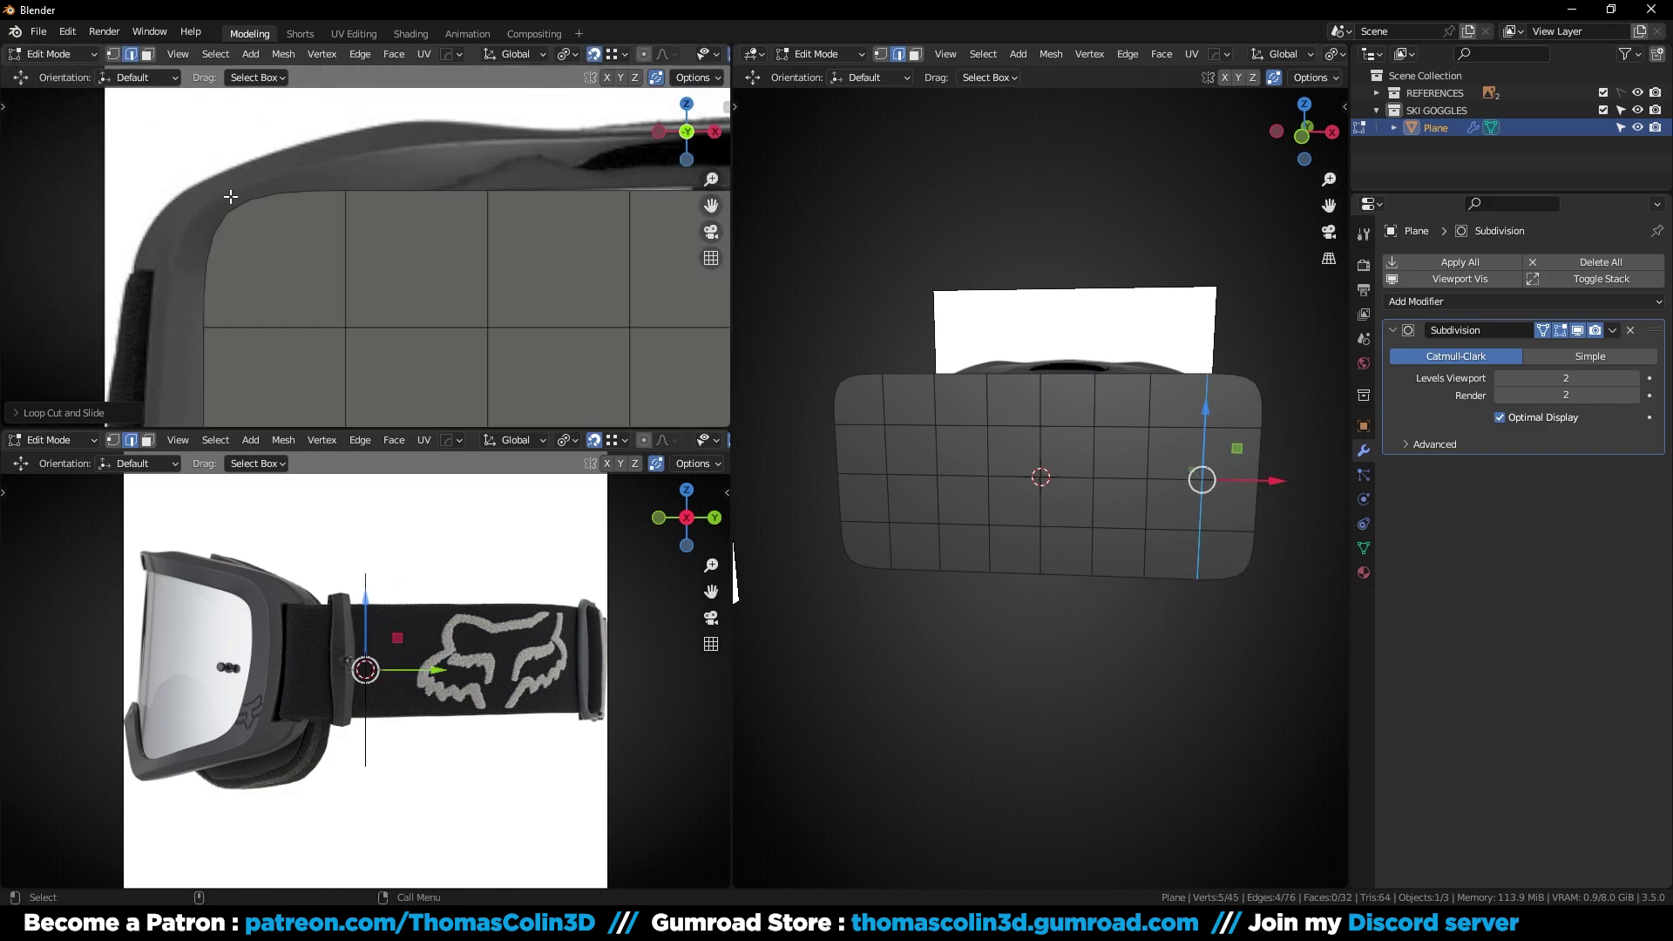
pyautogui.press('1')
pyautogui.hotkey('alt', 'z')
pyautogui.moveTo(246, 232); pyautogui.dragTo(247, 232)
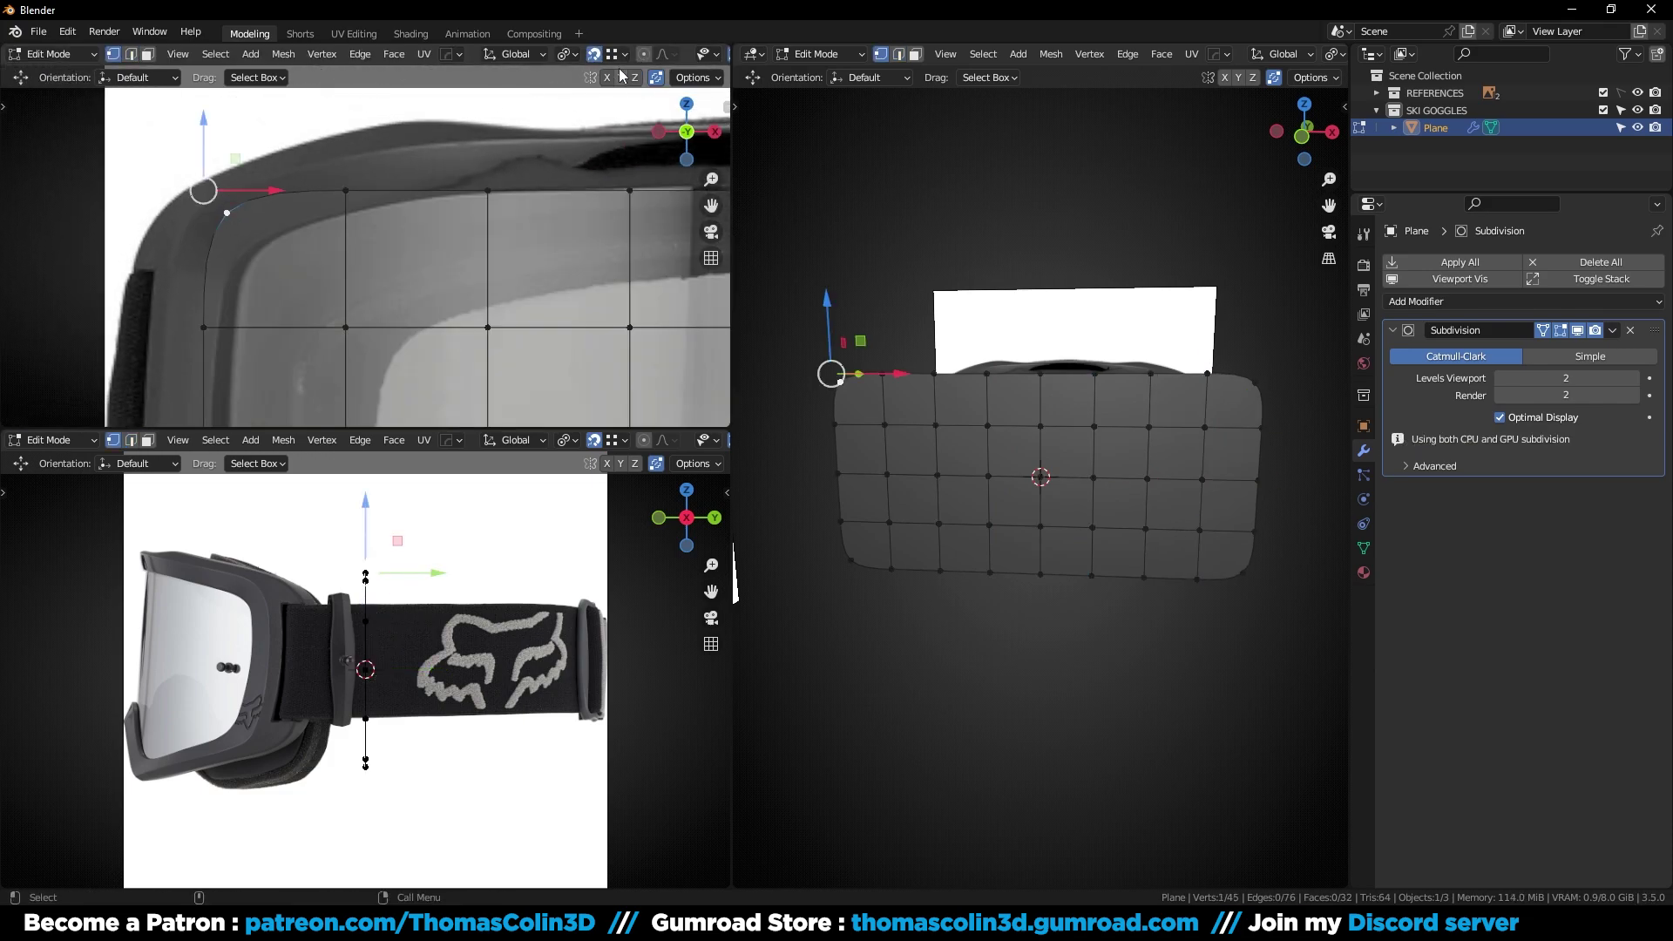
pyautogui.scroll(-3, 615, 58)
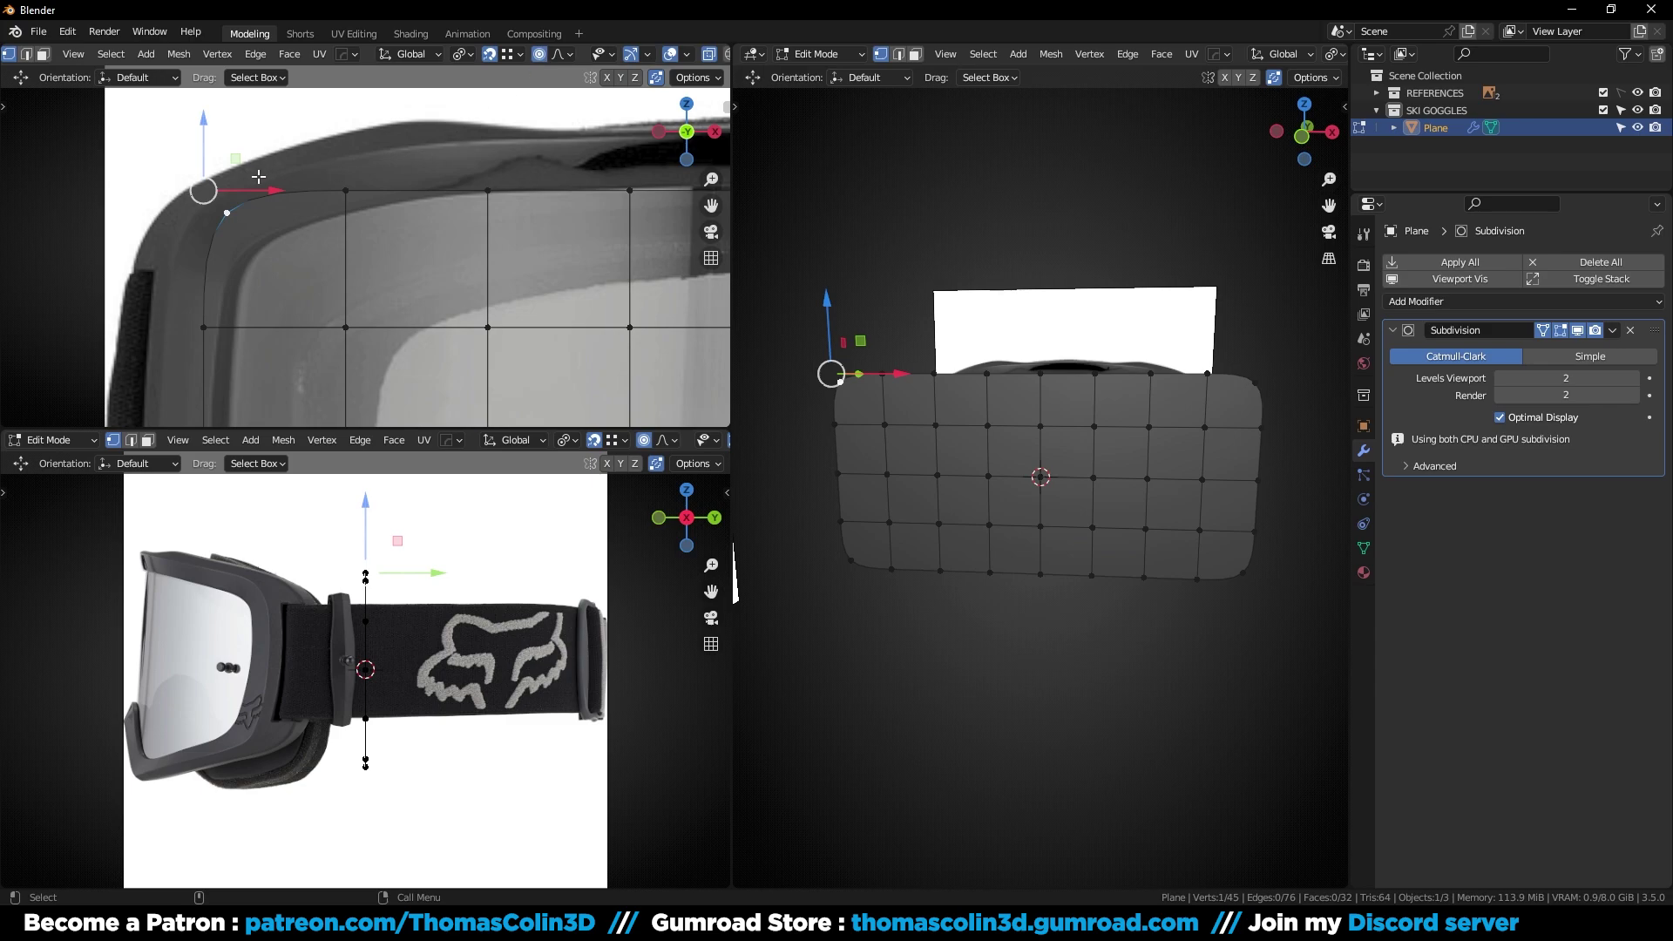
pyautogui.press('g')
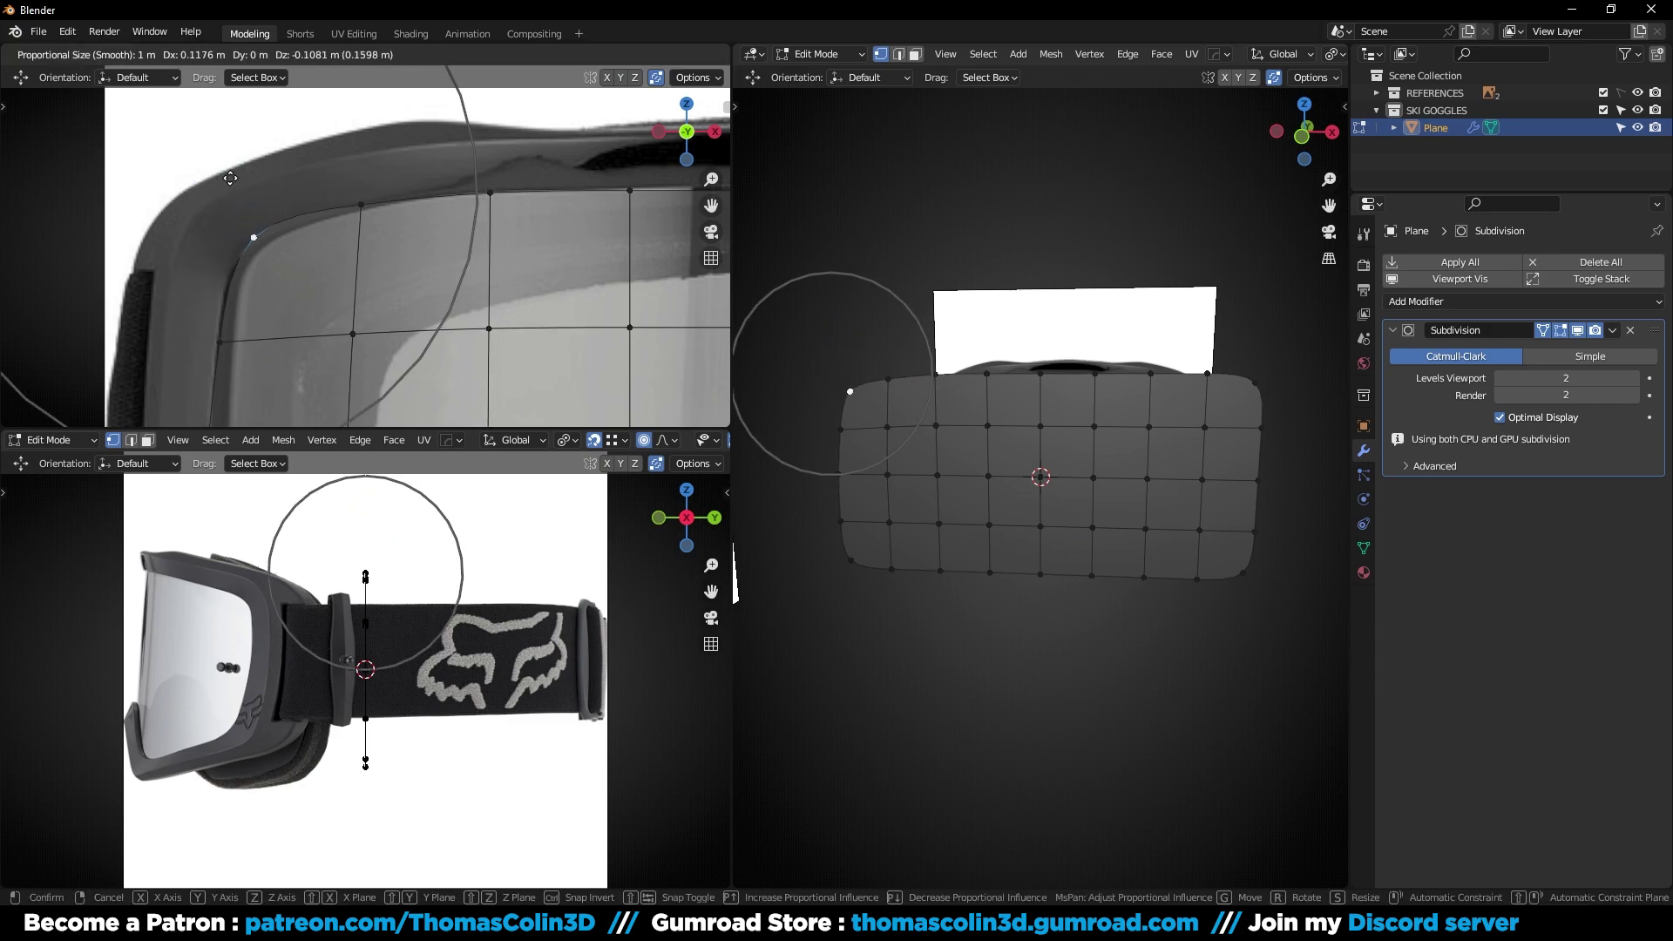
pyautogui.scroll(2, 246, 191)
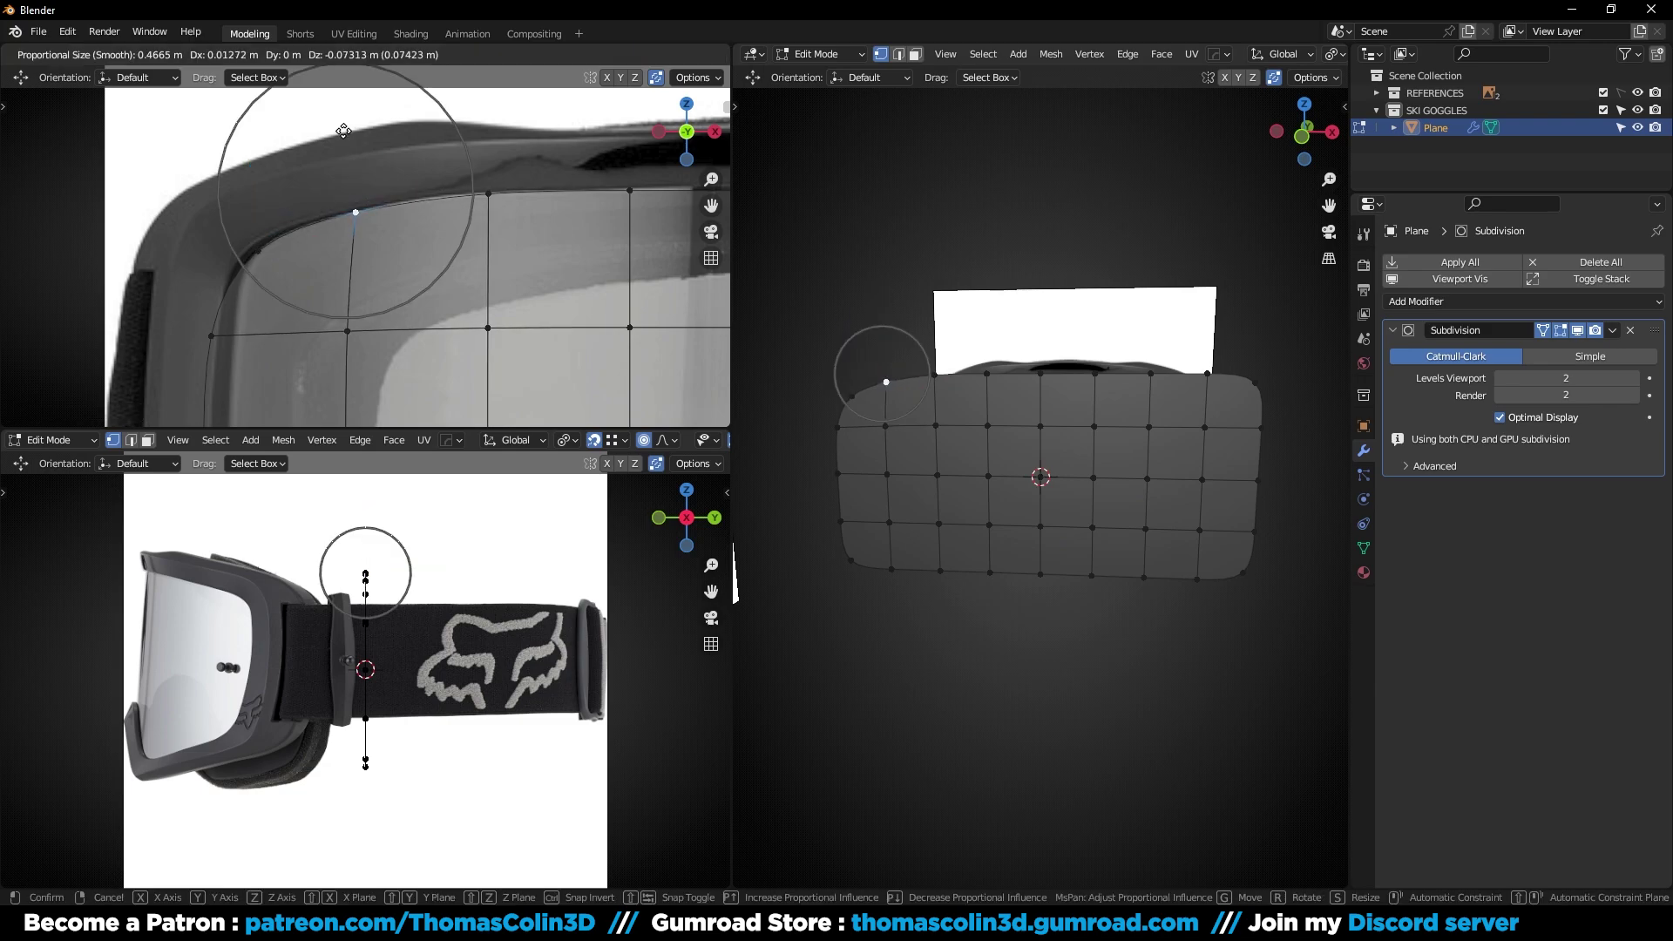
pyautogui.press('x')
pyautogui.click(224, 336)
# Fit the left edge and lower-left boundary vertices to the lens outline in the front reference with proportional editing
pyautogui.keyDown('shift'); pyautogui.moveTo(224, 336); pyautogui.dragTo(257, 209, button='middle'); pyautogui.keyUp('shift')
pyautogui.click(249, 262)
pyautogui.moveTo(295, 262); pyautogui.dragTo(310, 261)
pyautogui.click(273, 373)
pyautogui.press('g')
pyautogui.click(299, 315)
pyautogui.click(385, 393)
pyautogui.press('g')
pyautogui.click(398, 365)
pyautogui.click(278, 299)
pyautogui.press('g')
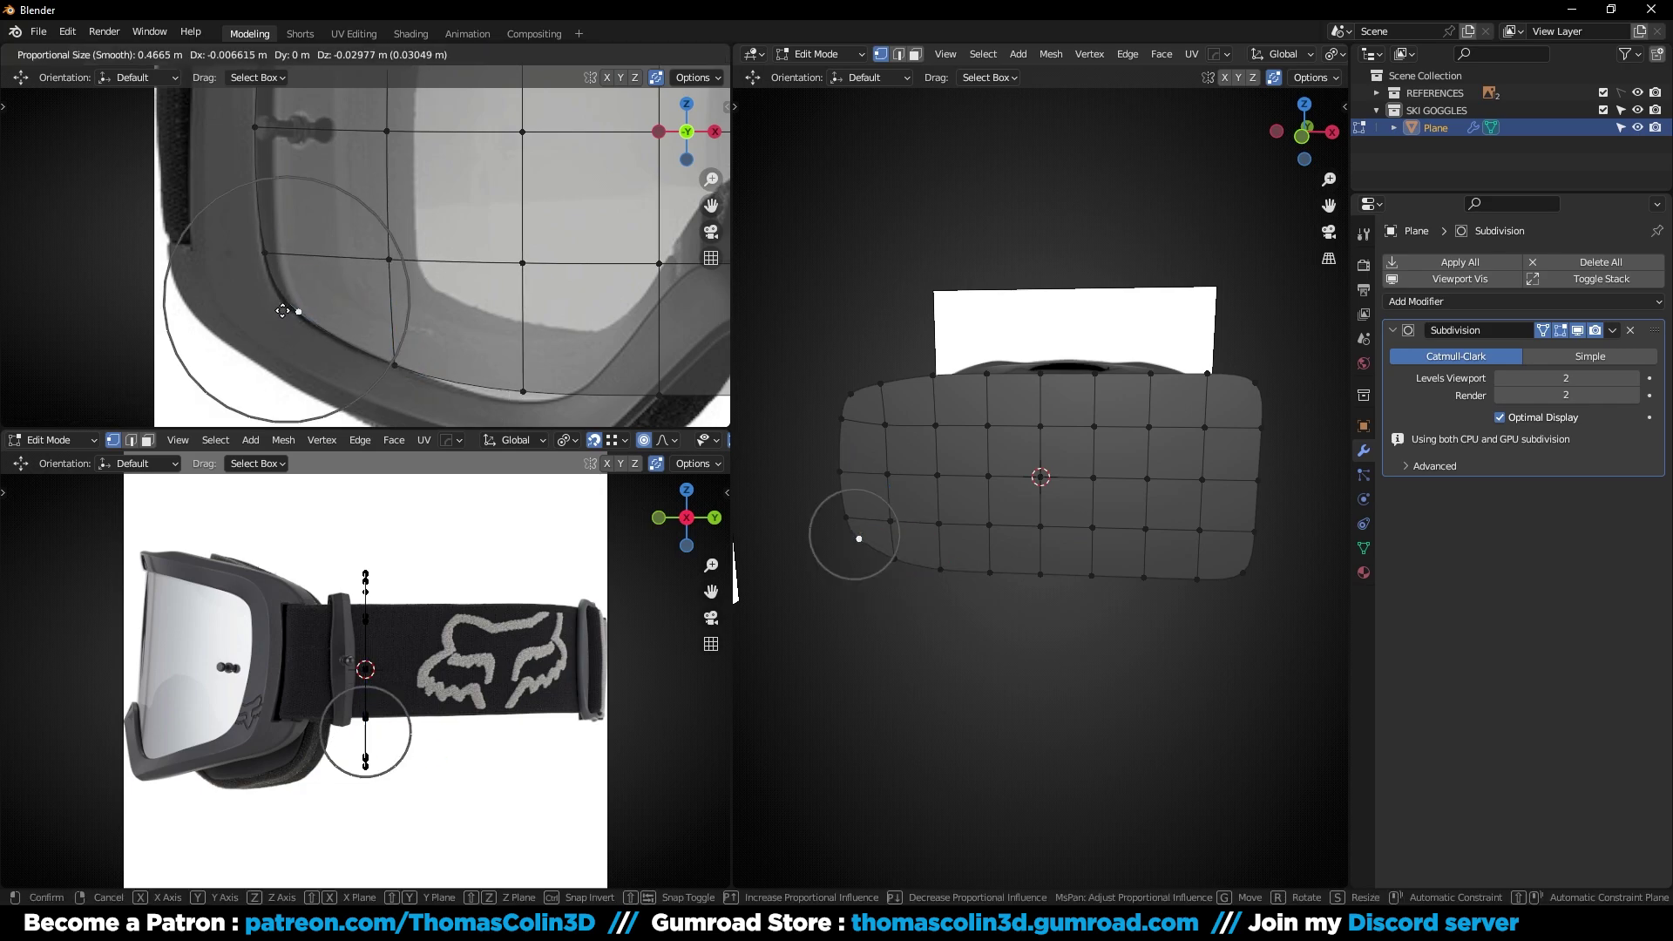
pyautogui.click(499, 397)
pyautogui.keyDown('ctrl'); pyautogui.moveTo(499, 397); pyautogui.dragTo(492, 470, button='middle'); pyautogui.keyUp('ctrl')
pyautogui.keyDown('shift'); pyautogui.moveTo(470, 374); pyautogui.dragTo(258, 362, button='middle'); pyautogui.keyUp('shift')
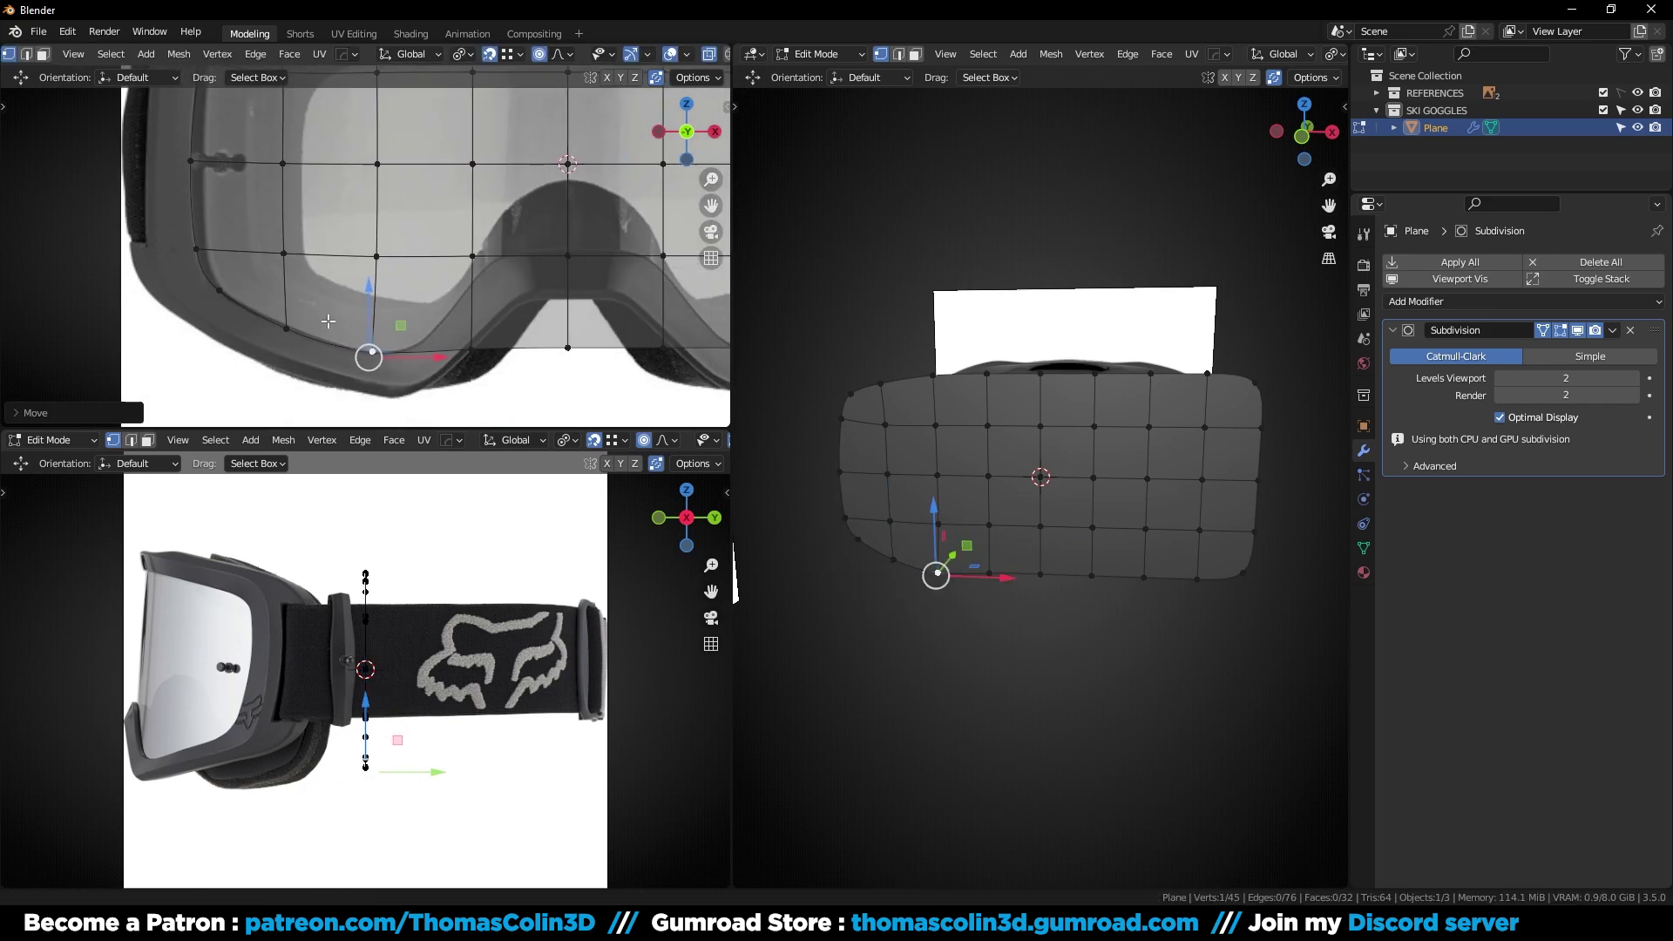
# Delete the two faces covering the nose opening at the plane's lower centre
pyautogui.press('3')
pyautogui.moveTo(388, 277); pyautogui.dragTo(523, 352)
pyautogui.press('x')
pyautogui.click(441, 363)
pyautogui.keyDown('ctrl'); pyautogui.moveTo(438, 359); pyautogui.dragTo(427, 320, button='middle'); pyautogui.keyUp('ctrl')
# Reposition the vertices around the nose opening's left side and centre to follow the lens's curved cutout
pyautogui.hotkey('alt', 'z')
pyautogui.press('1')
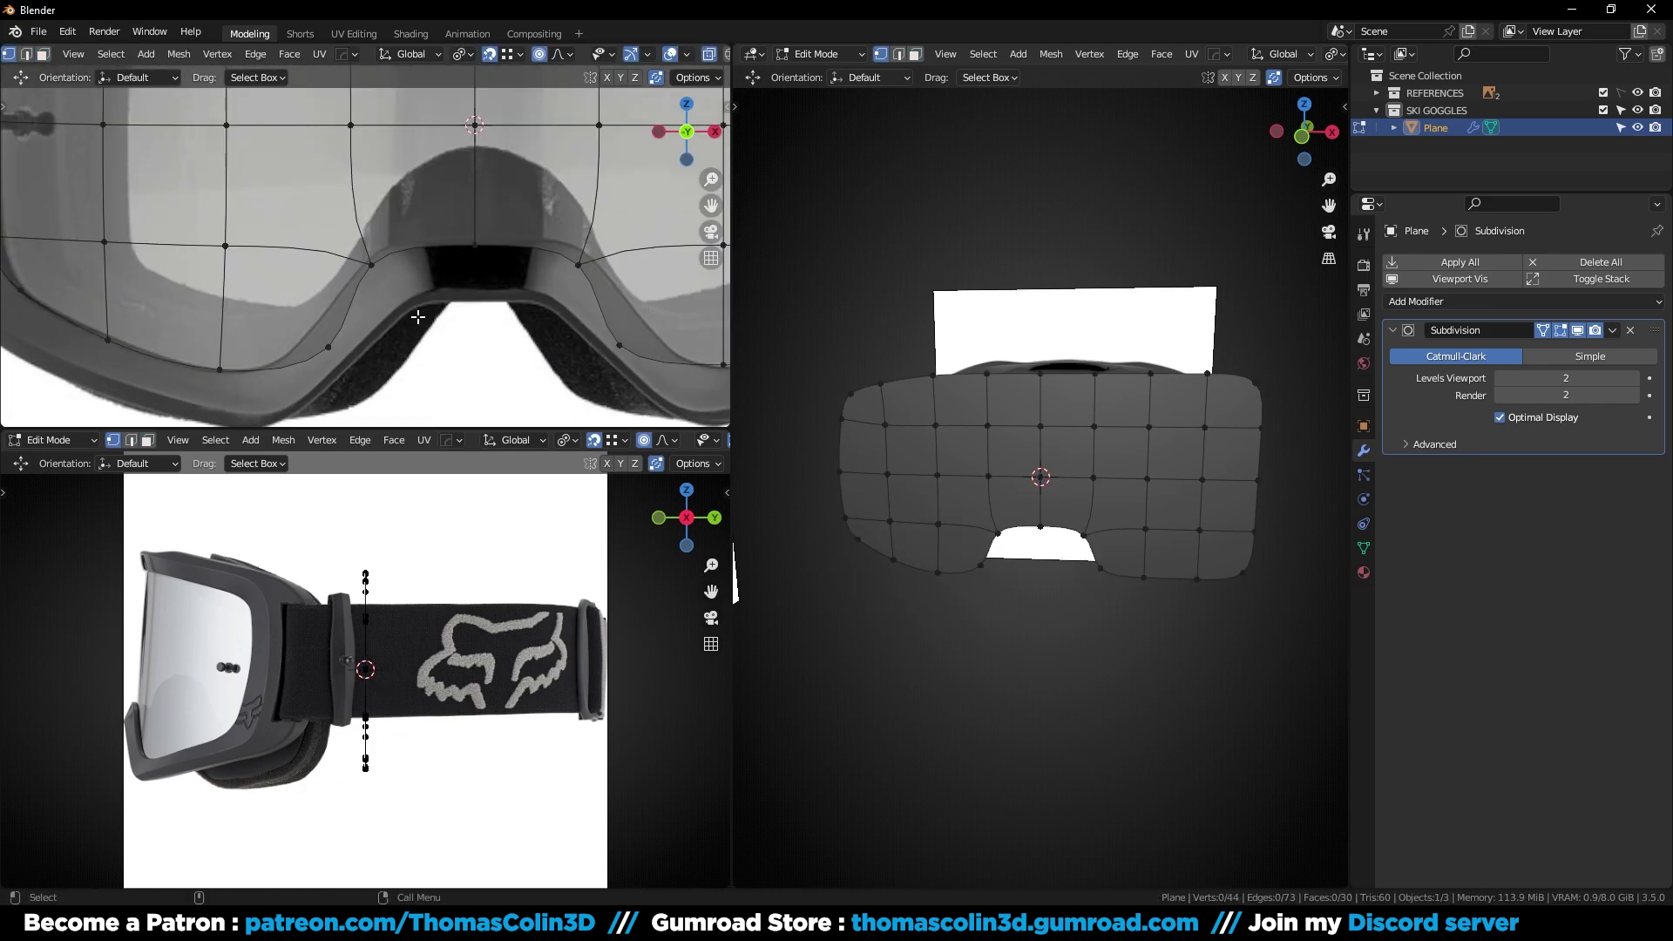
pyautogui.click(321, 339)
pyautogui.press('g')
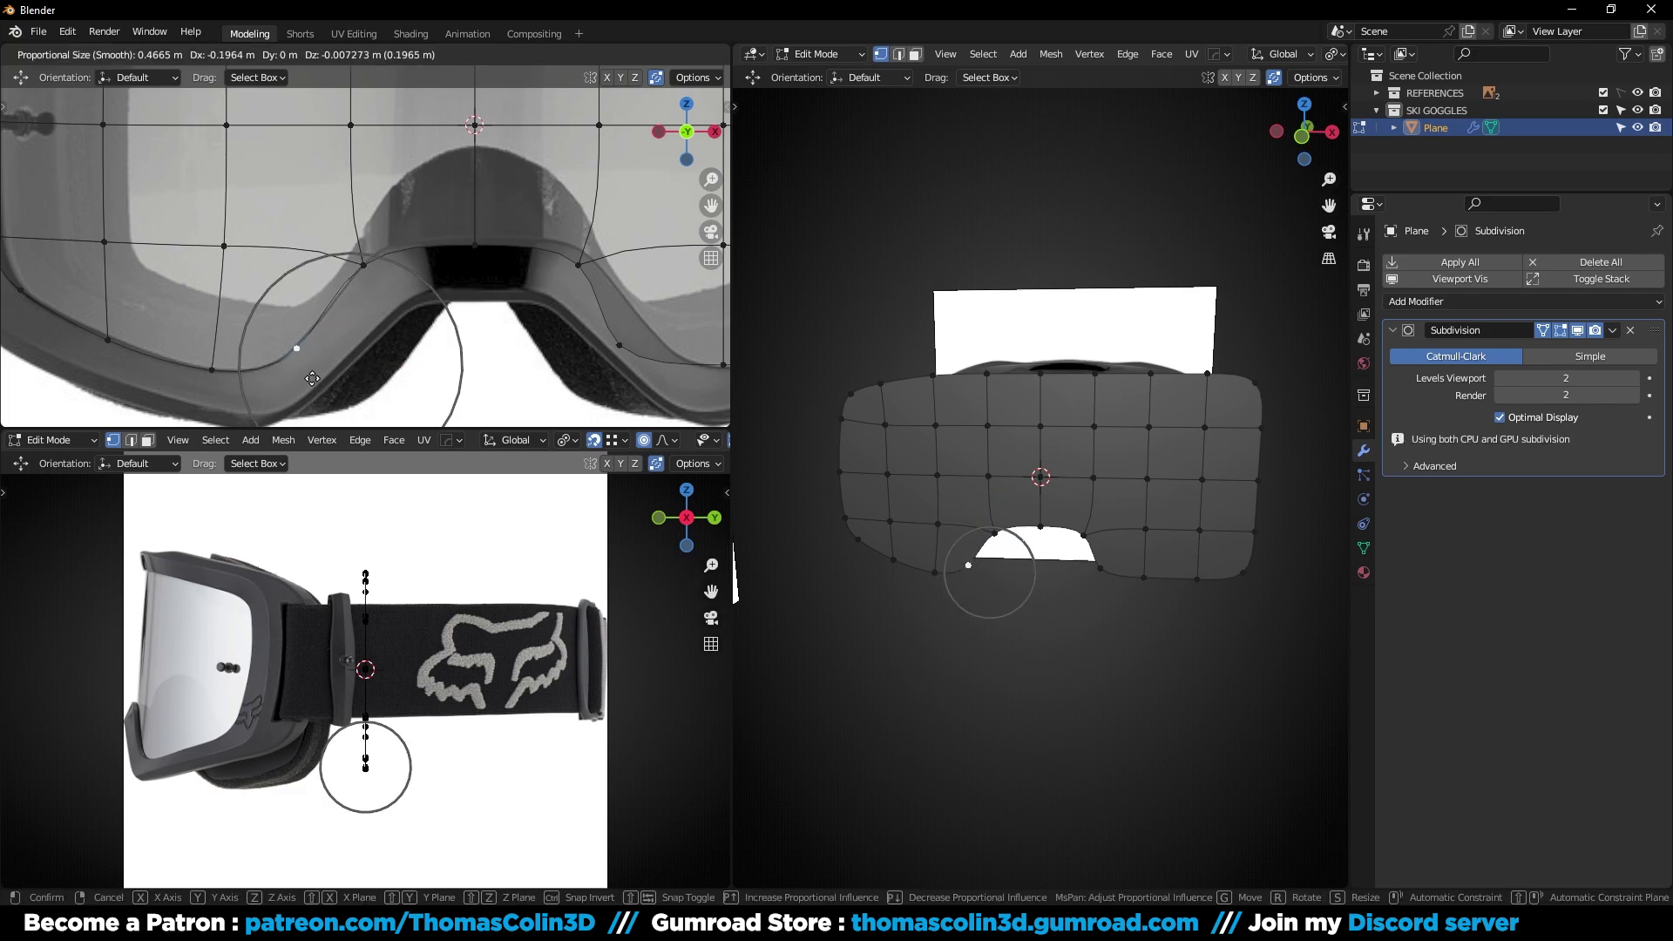
pyautogui.click(314, 374)
pyautogui.click(364, 265)
pyautogui.press('g')
pyautogui.click(383, 254)
pyautogui.click(477, 247)
pyautogui.moveTo(475, 181); pyautogui.dragTo(477, 176)
pyautogui.click(375, 252)
pyautogui.press('g')
pyautogui.press('g')
pyautogui.click(369, 256)
# Mirror the shaped left half of the lens onto the right across X with bisect, and apply the mirror modifier
pyautogui.hotkey('alt', 'x')
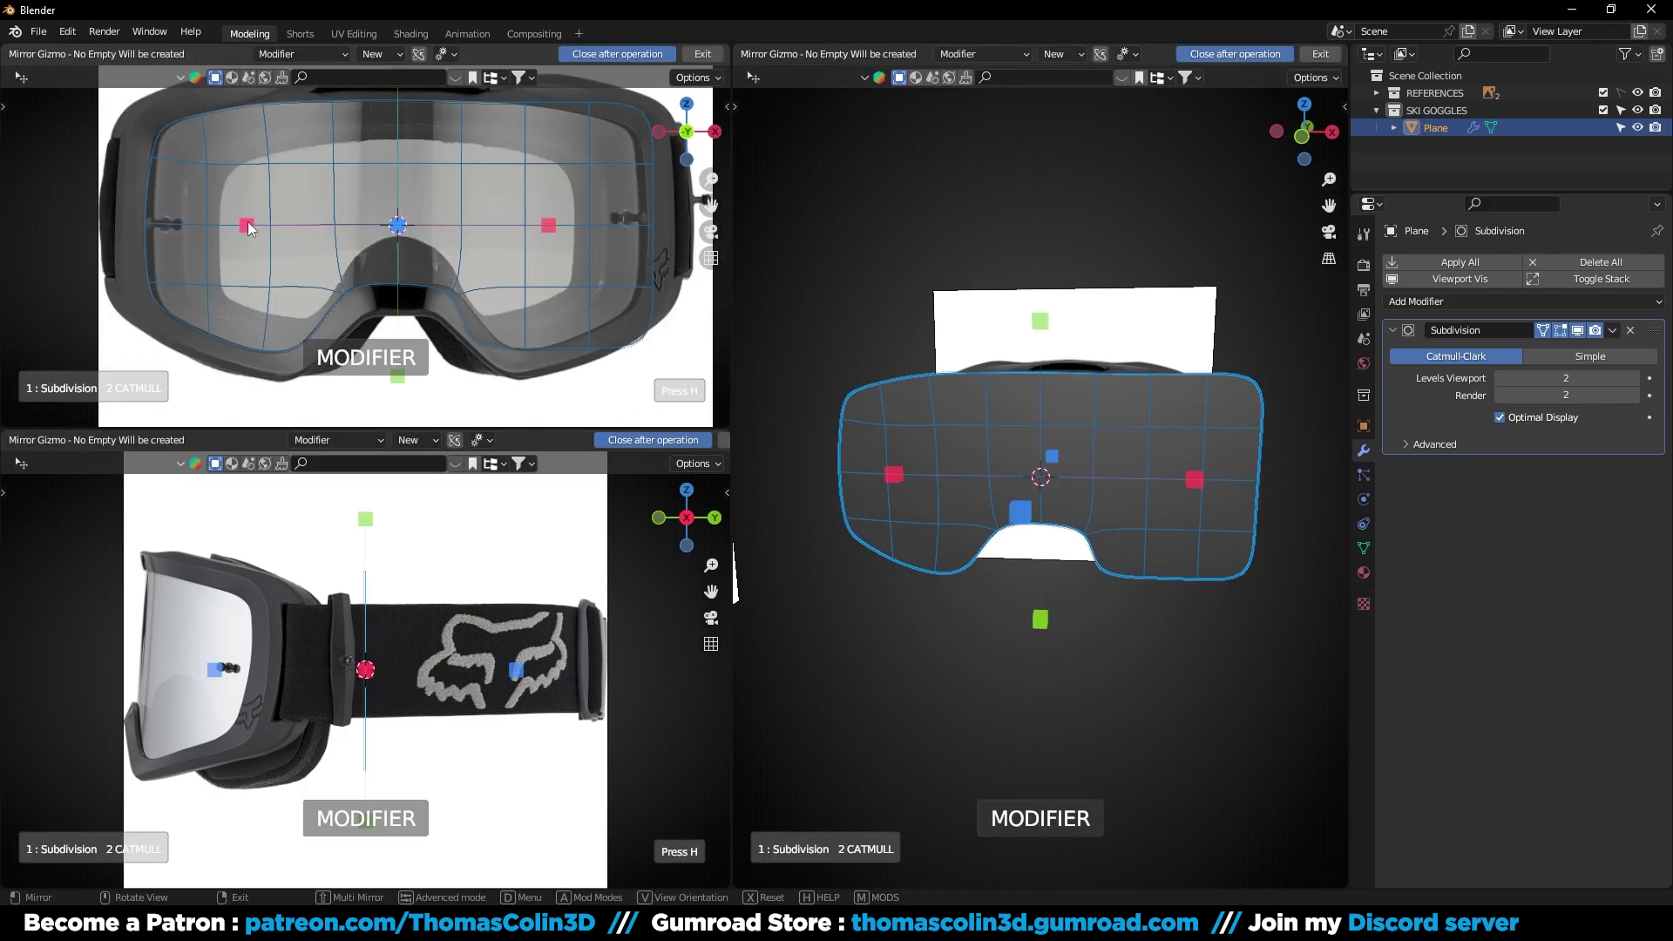
pyautogui.click(248, 223)
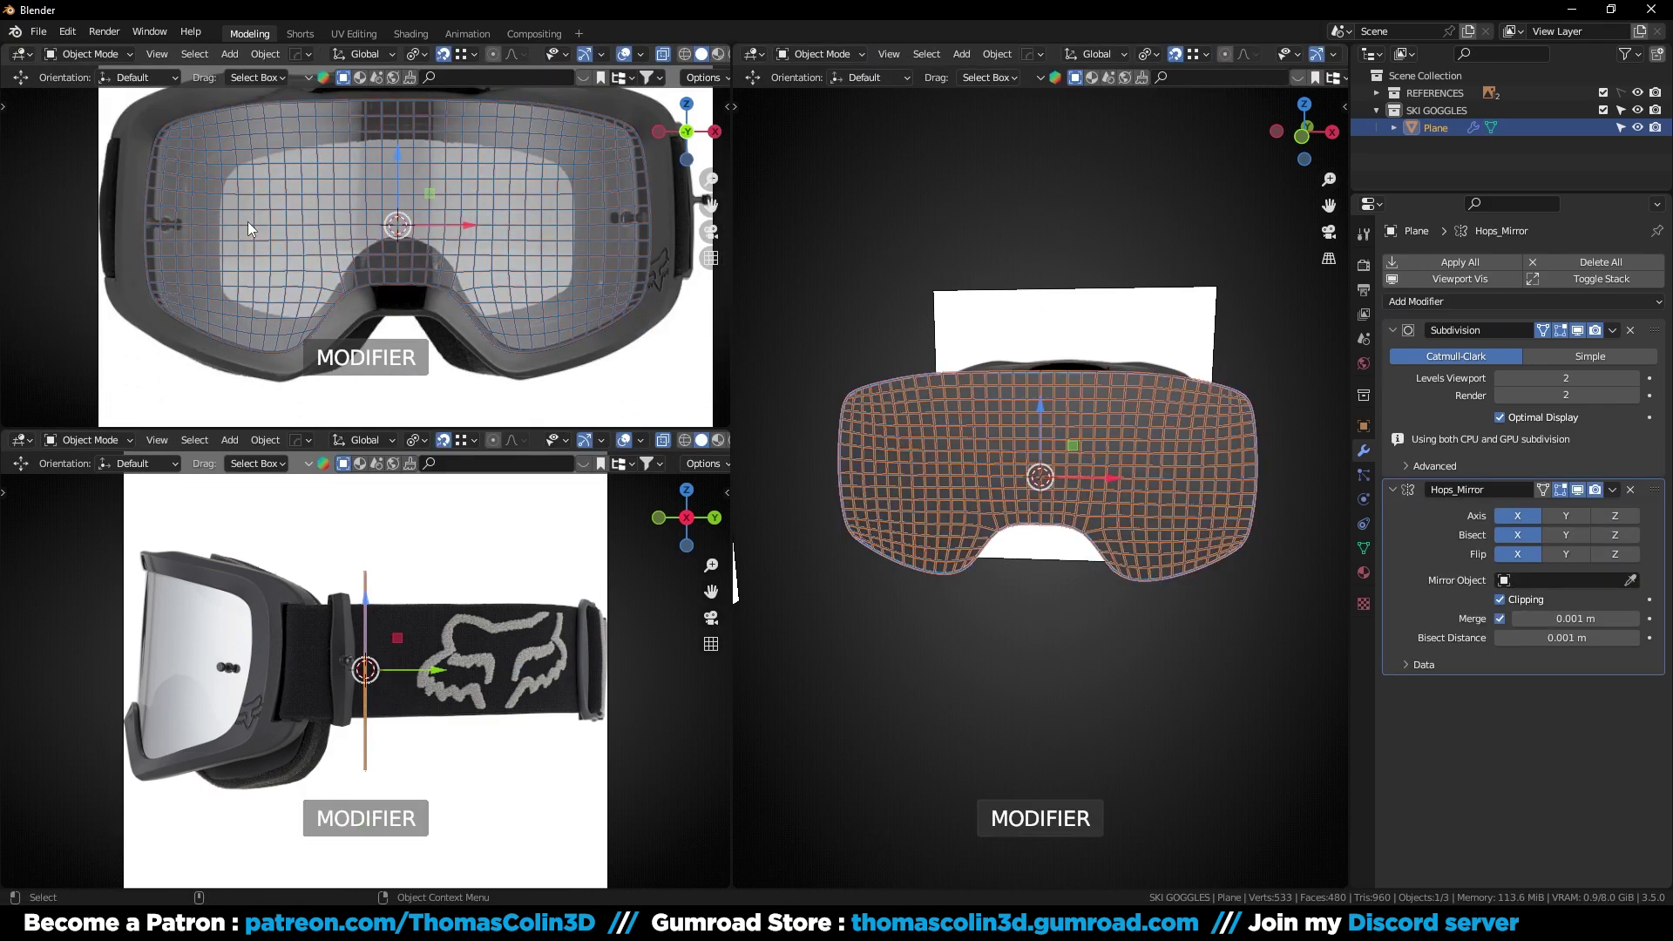
pyautogui.hotkey('ctrl', 'a')
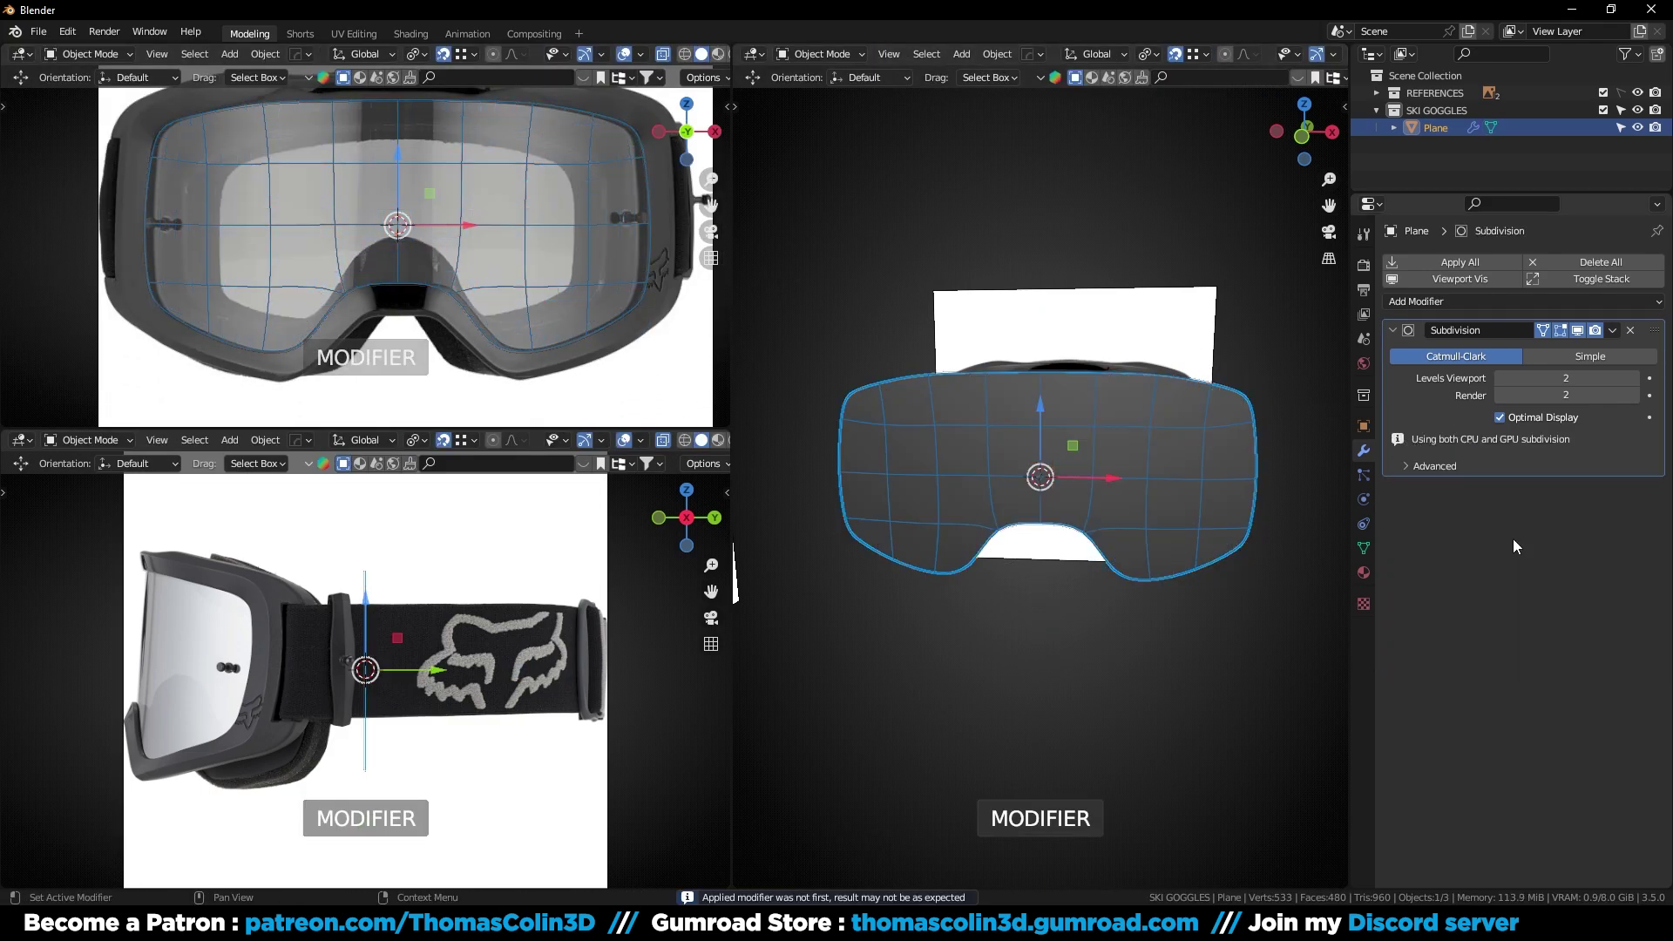
# Set the lens's subdivision to level 1 and inset all its faces to leave a narrow border
pyautogui.hotkey('ctrl', '1')
pyautogui.press('Tab')
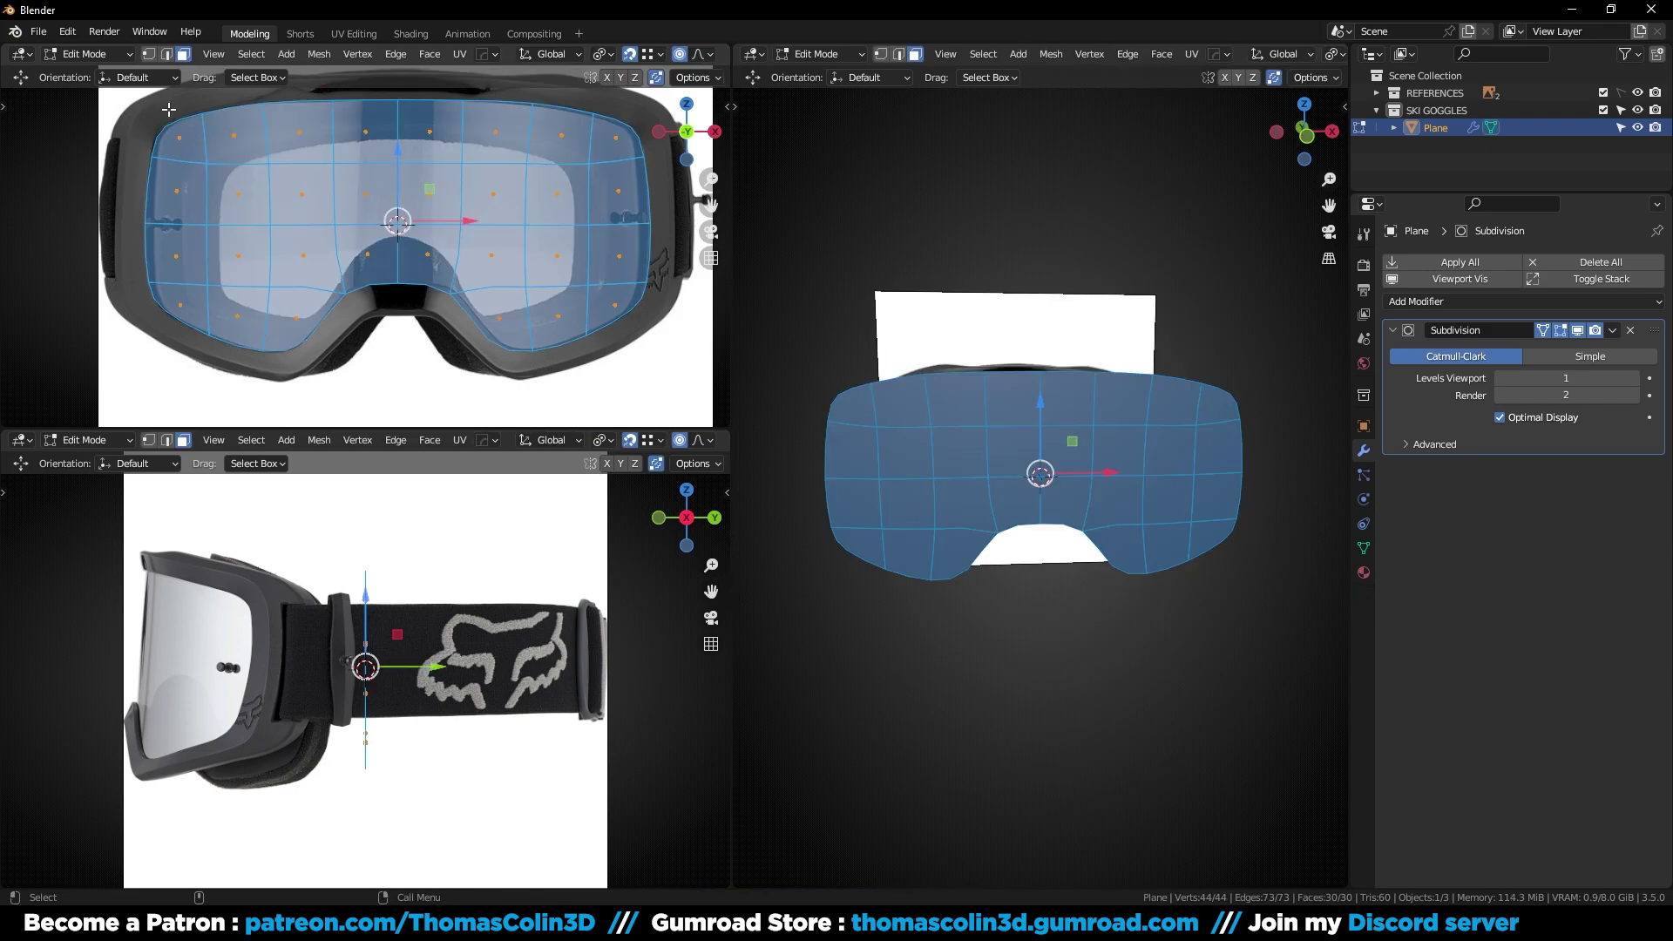
pyautogui.press('i')
pyautogui.click(181, 115)
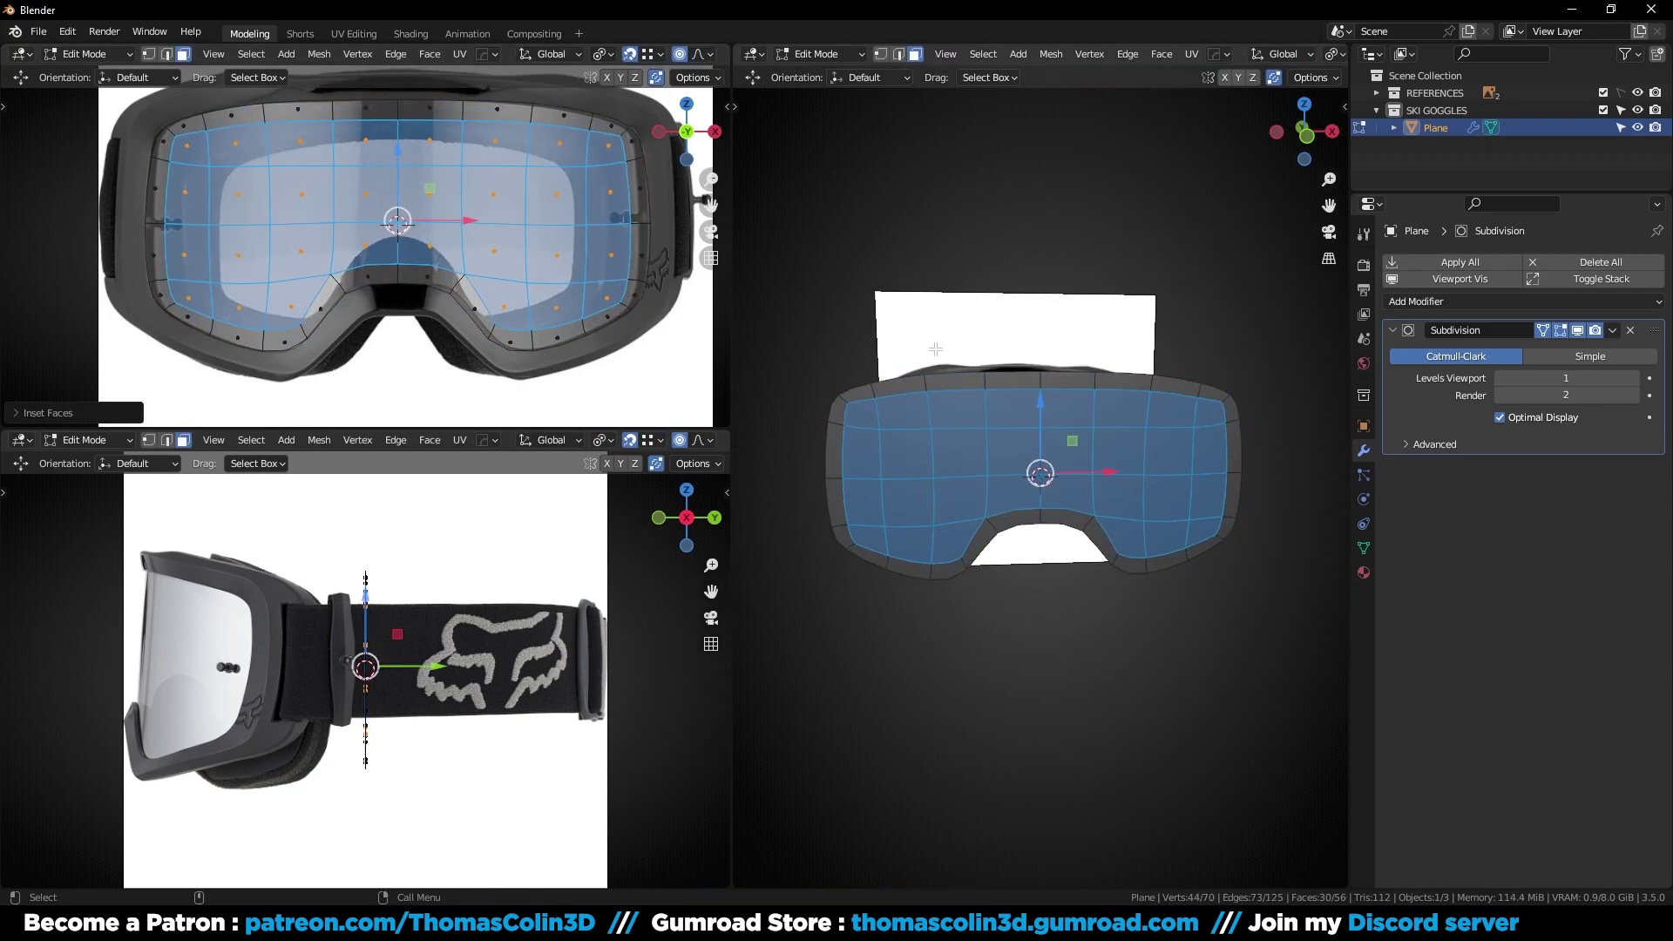
# Apply the lens's subdivision and extrude its outer edge loop, scaled outward to the goggle frame's outline
pyautogui.press('Tab')
pyautogui.hotkey('ctrl', 'a')
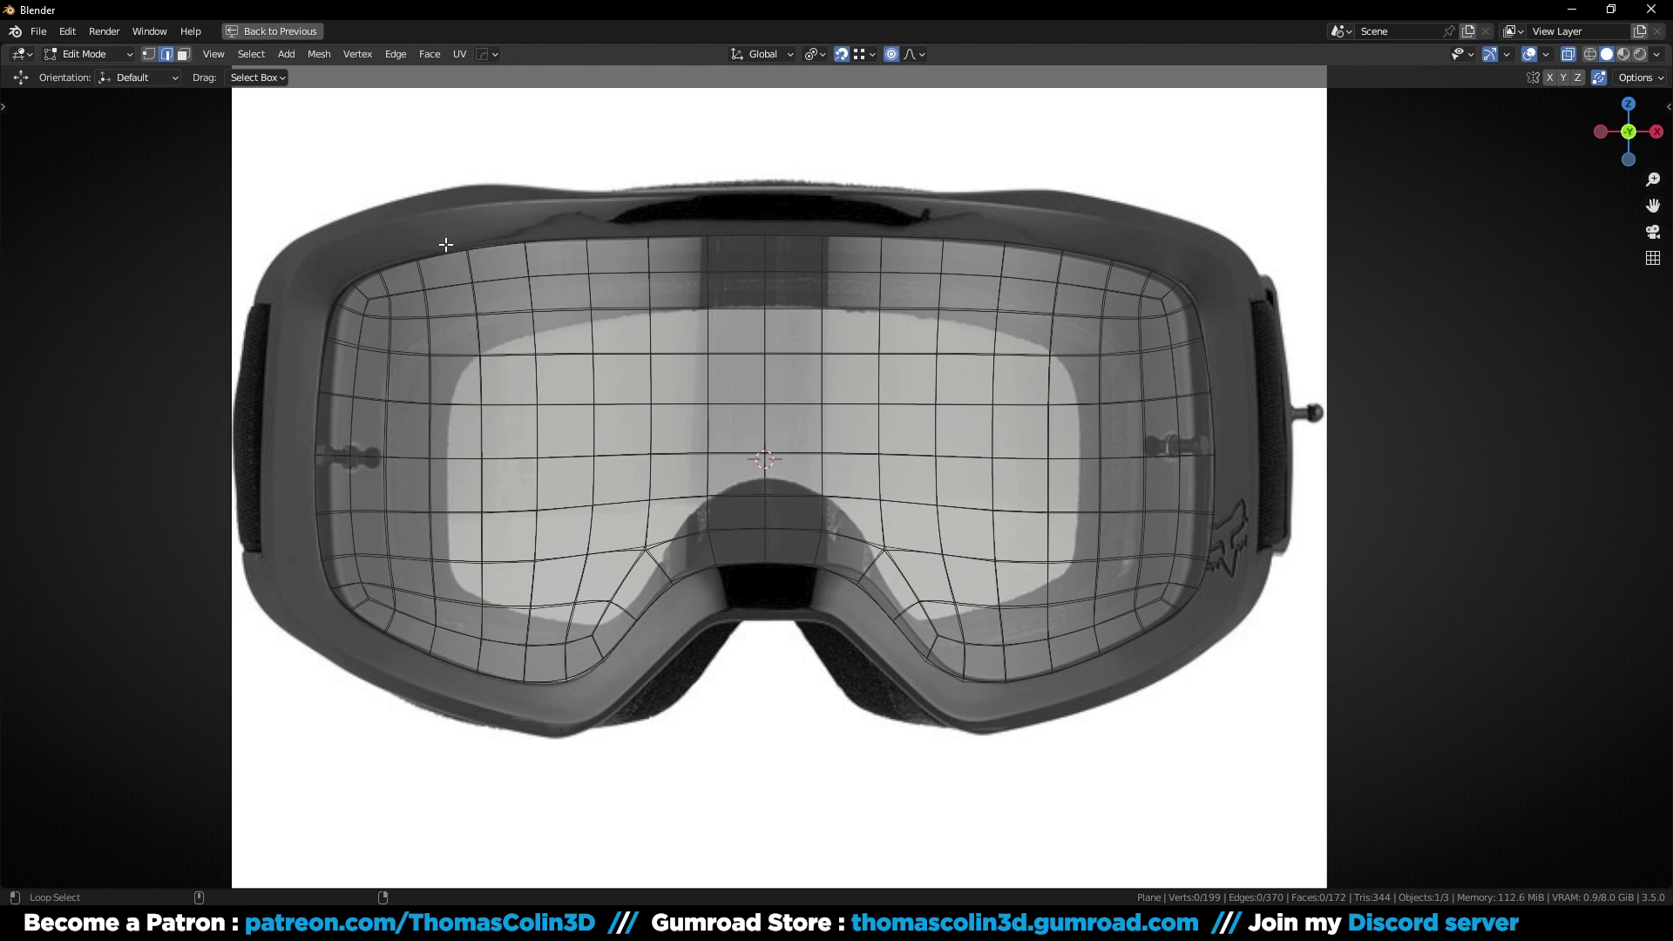
pyautogui.keyDown('alt'); pyautogui.click(446, 244); pyautogui.keyUp('alt')
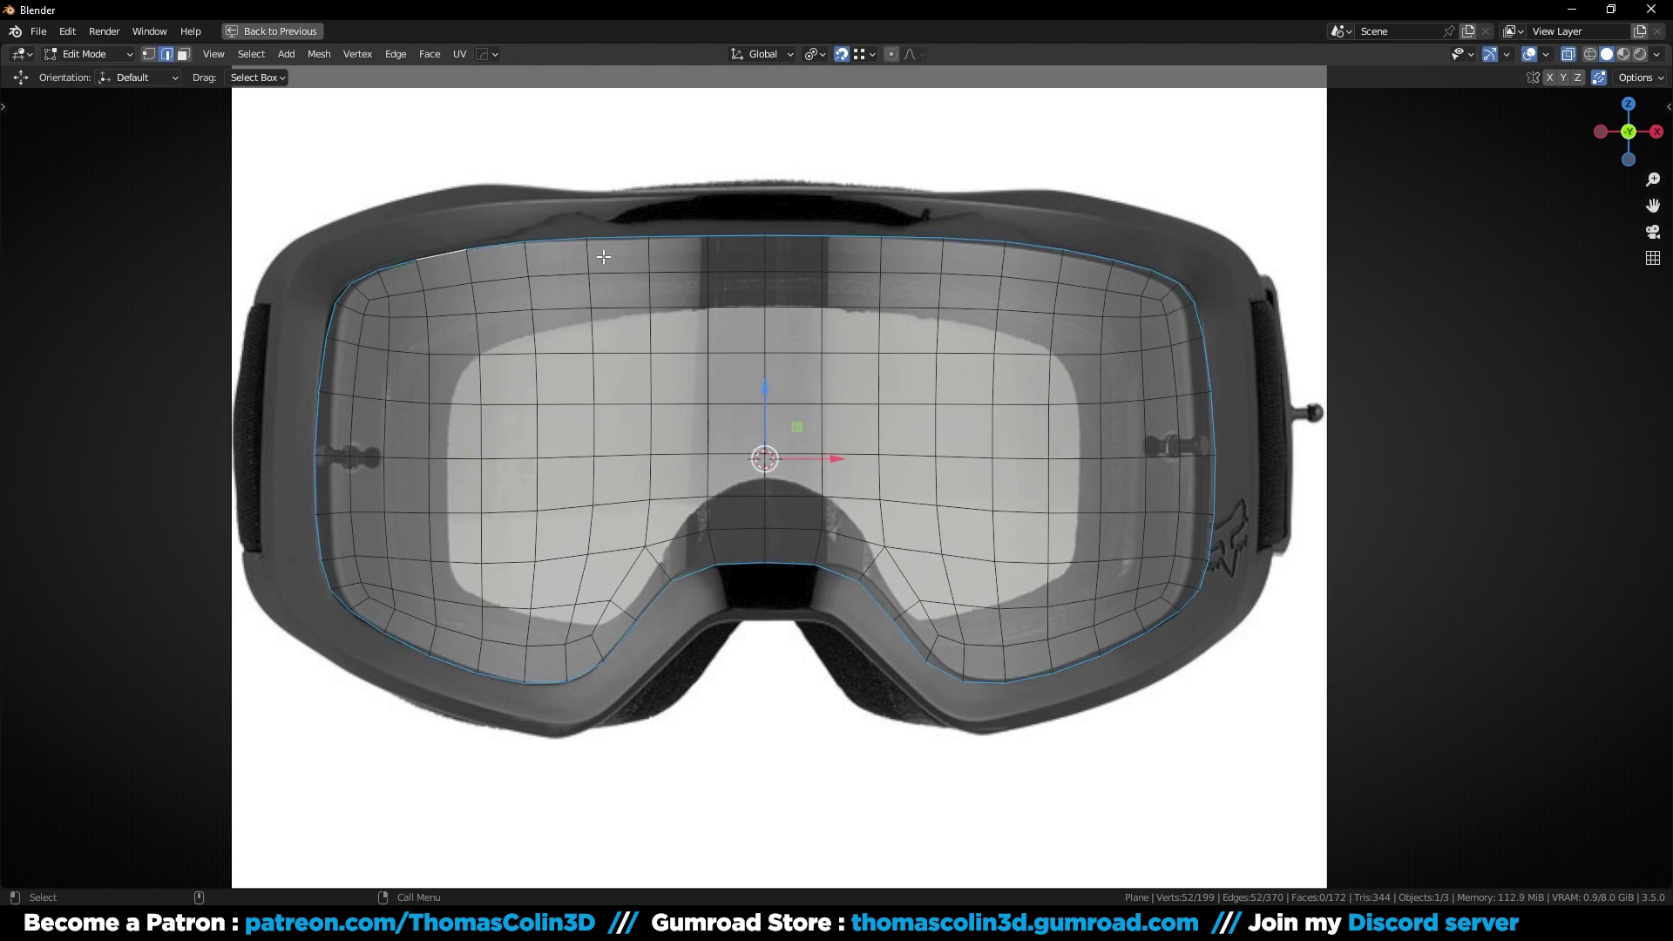
pyautogui.press('e')
pyautogui.press('s')
# Keep only the nose-opening vertices of the outer loop selected, lower them to the frame's nose edge and scale them along X
pyautogui.keyDown('ctrl'); pyautogui.moveTo(153, 127); pyautogui.dragTo(533, 708); pyautogui.keyUp('ctrl')
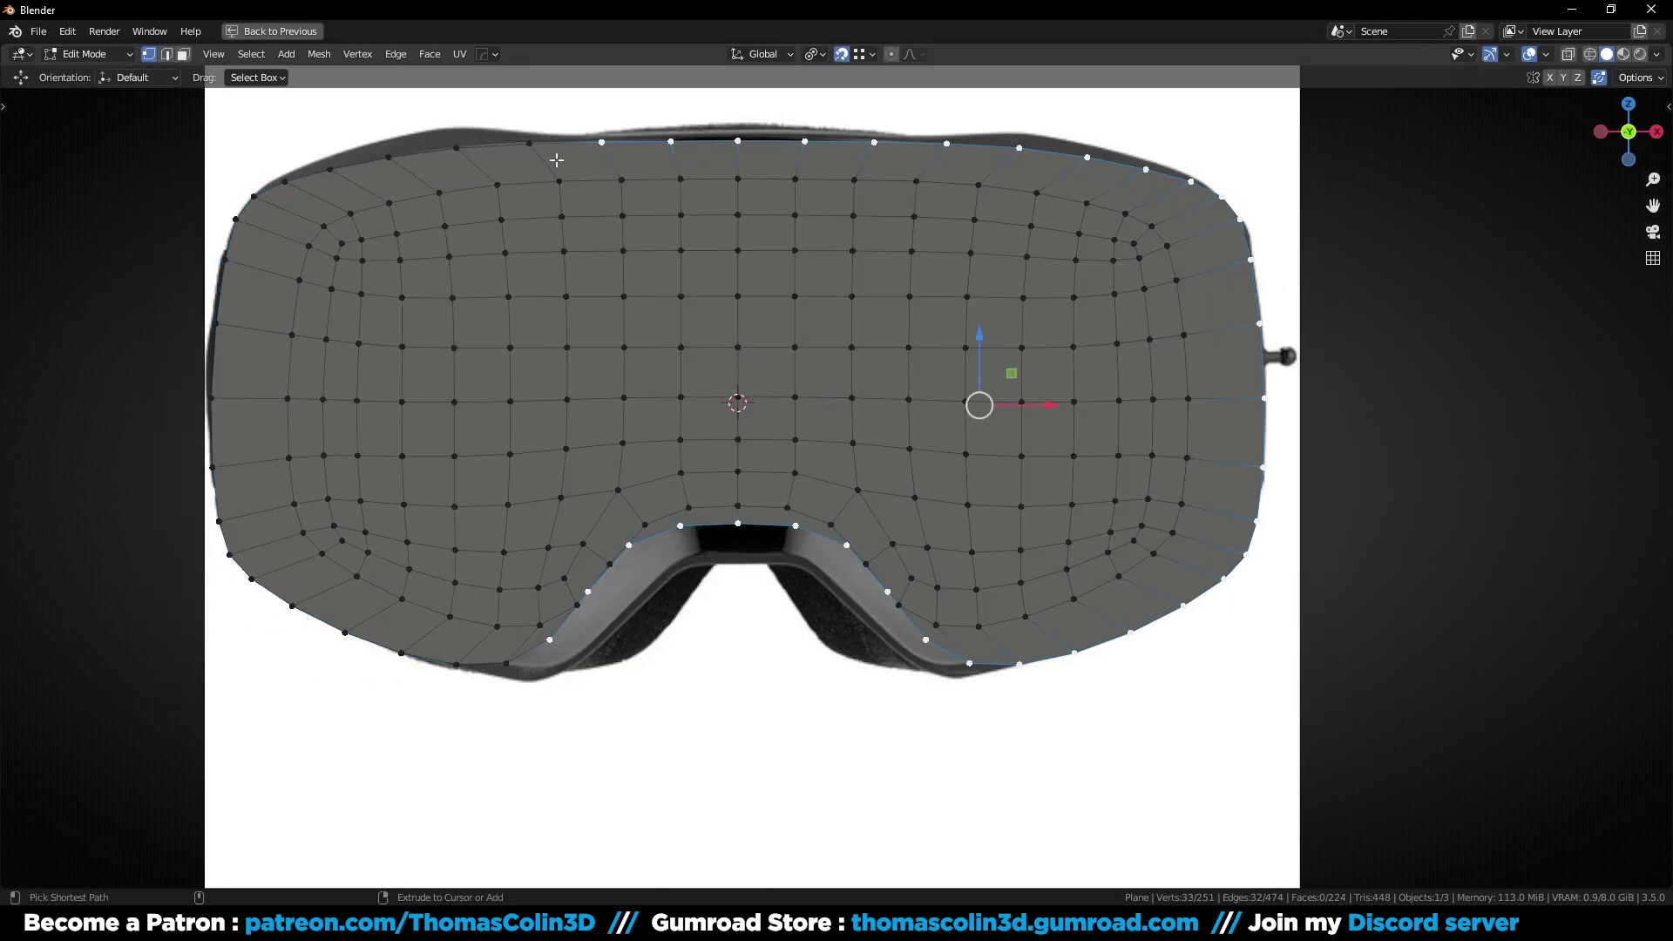
pyautogui.keyDown('ctrl'); pyautogui.moveTo(540, 126); pyautogui.dragTo(1268, 283); pyautogui.keyUp('ctrl')
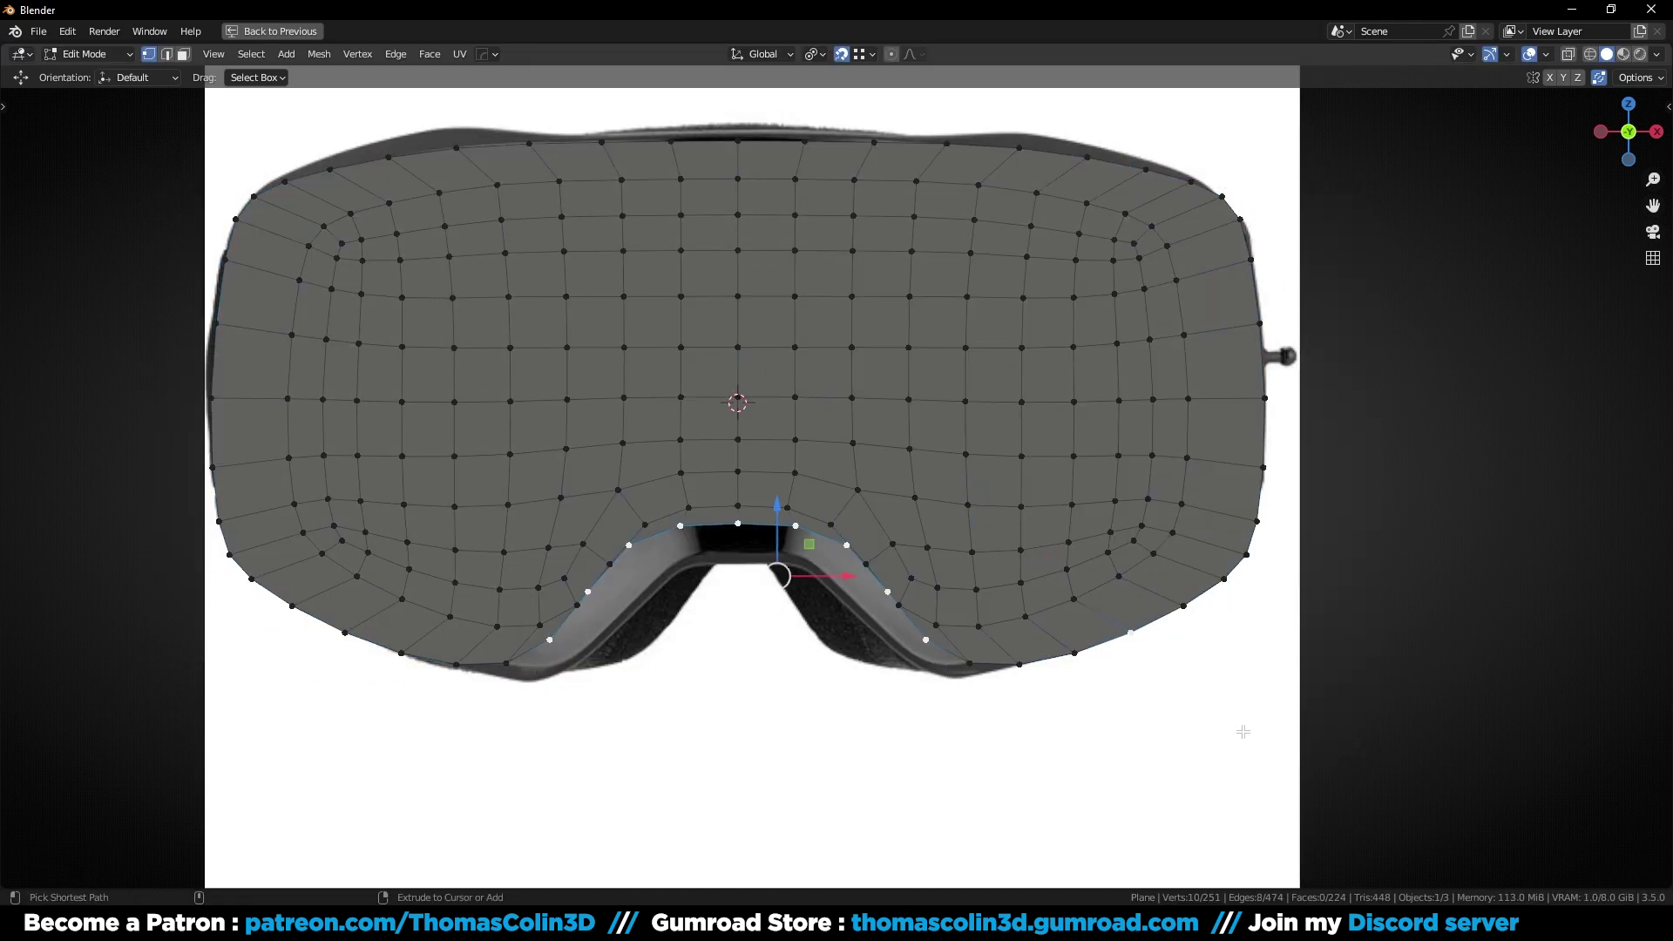
pyautogui.keyDown('ctrl'); pyautogui.moveTo(1159, 645); pyautogui.dragTo(1111, 615); pyautogui.keyUp('ctrl')
pyautogui.hotkey('alt', 'z')
pyautogui.scroll(1, 730, 532)
pyautogui.moveTo(717, 523); pyautogui.dragTo(716, 567)
pyautogui.press('s')
pyautogui.press('x')
pyautogui.click(922, 562)
# Adjust the outer vertices below and beside the nose opening's left side to match the frame's lower edge
pyautogui.scroll(3, 836, 575)
pyautogui.keyDown('shift'); pyautogui.moveTo(300, 880); pyautogui.dragTo(478, 724, button='middle'); pyautogui.keyUp('shift')
pyautogui.click(478, 721)
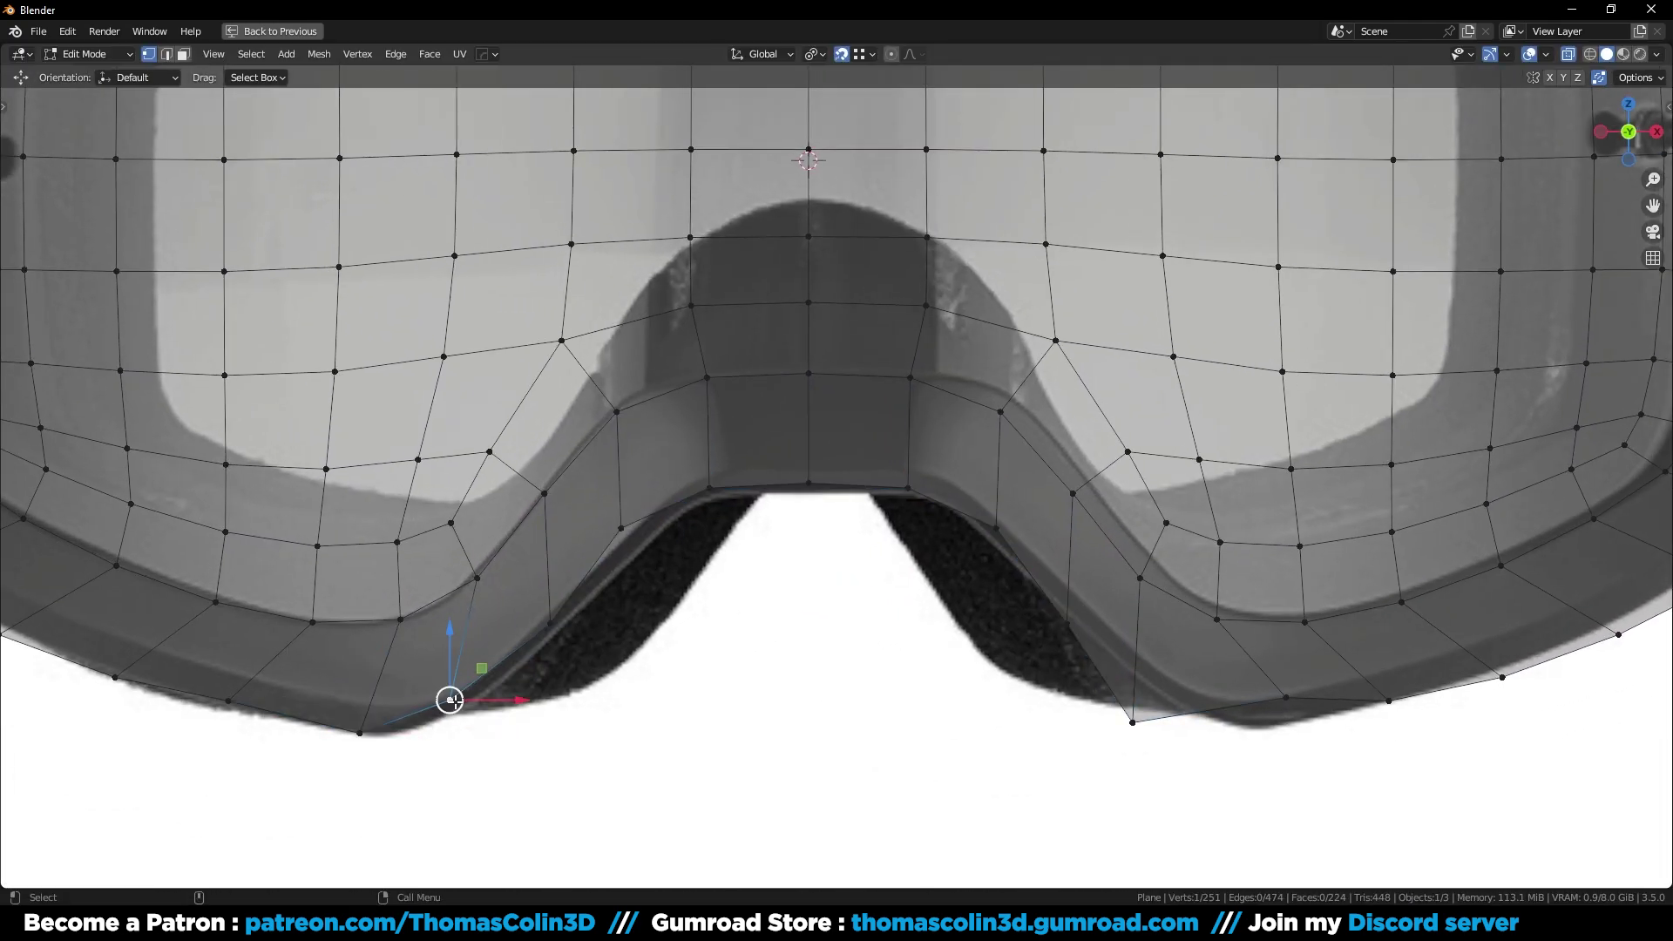
pyautogui.press('g')
pyautogui.press('g')
pyautogui.click(363, 738)
pyautogui.press('g')
pyautogui.click(397, 737)
pyautogui.click(229, 702)
pyautogui.press('g')
pyautogui.press('g')
pyautogui.click(264, 708)
# Add a level 2 subdivision to the goggle mesh and align the outer nose-bridge vertices with the frame's edge
pyautogui.press('Tab')
pyautogui.hotkey('ctrl', '2')
pyautogui.press('Tab')
pyautogui.click(620, 529)
pyautogui.press('g')
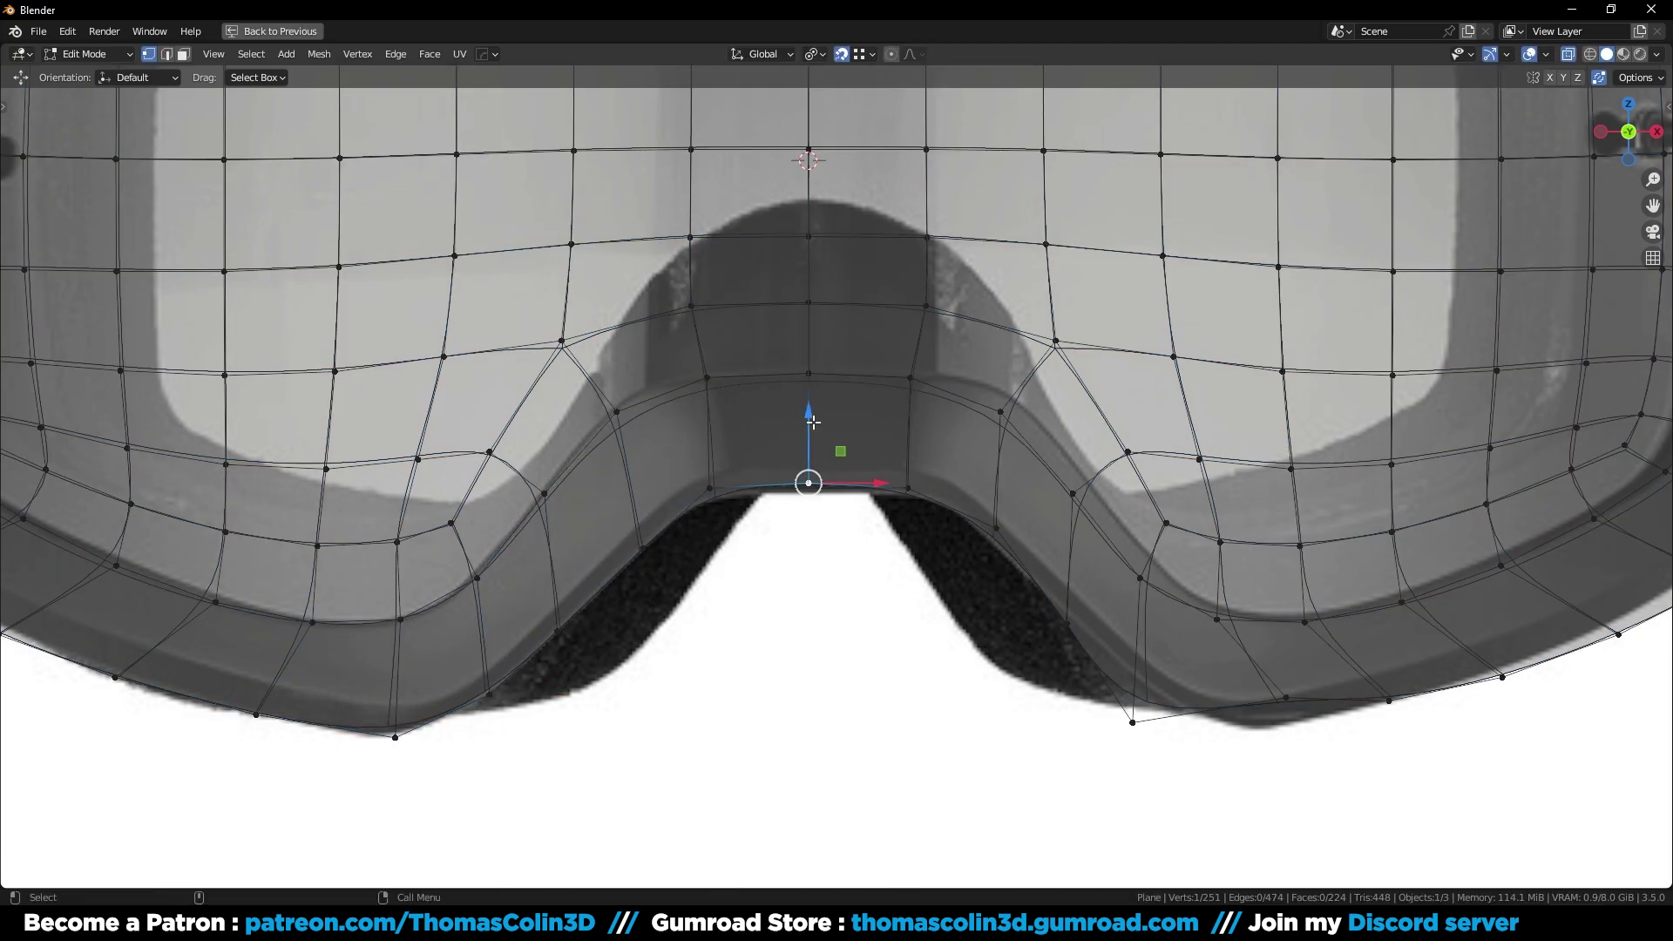
pyautogui.moveTo(811, 422); pyautogui.dragTo(804, 433)
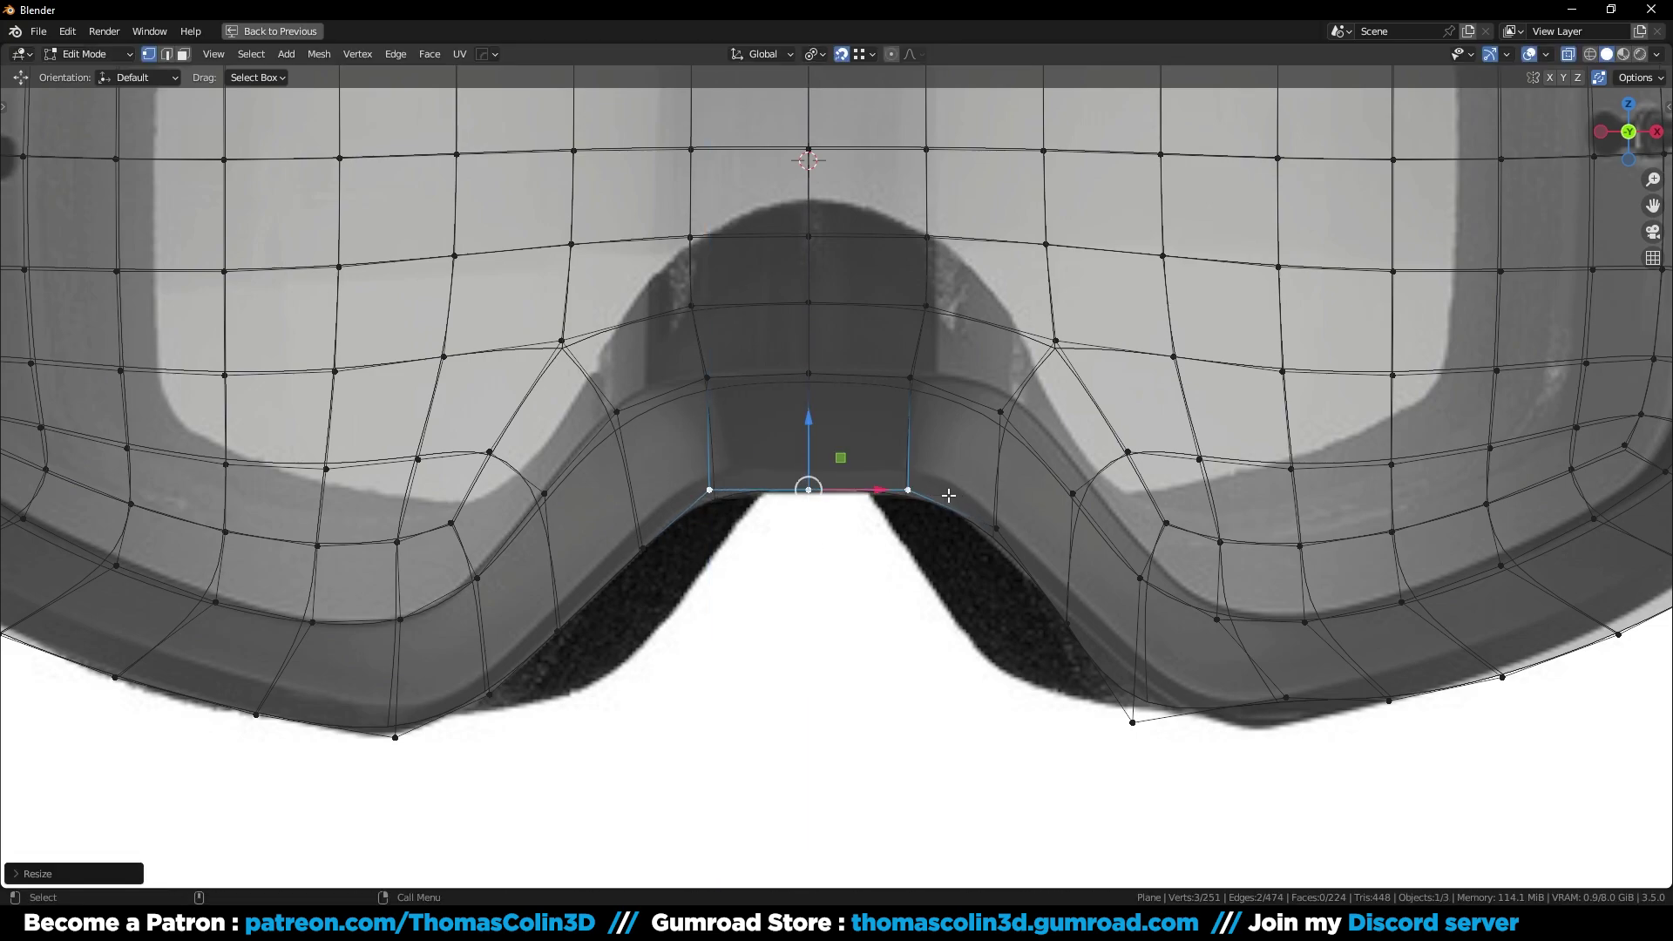
pyautogui.scroll(-1, 810, 445)
# Reposition the inner row of vertices above the nose bridge to follow the lens's lower curve
pyautogui.scroll(2, 821, 475)
pyautogui.click(626, 437)
pyautogui.moveTo(657, 415); pyautogui.dragTo(651, 413)
pyautogui.click(734, 399)
pyautogui.press('g')
pyautogui.press('g')
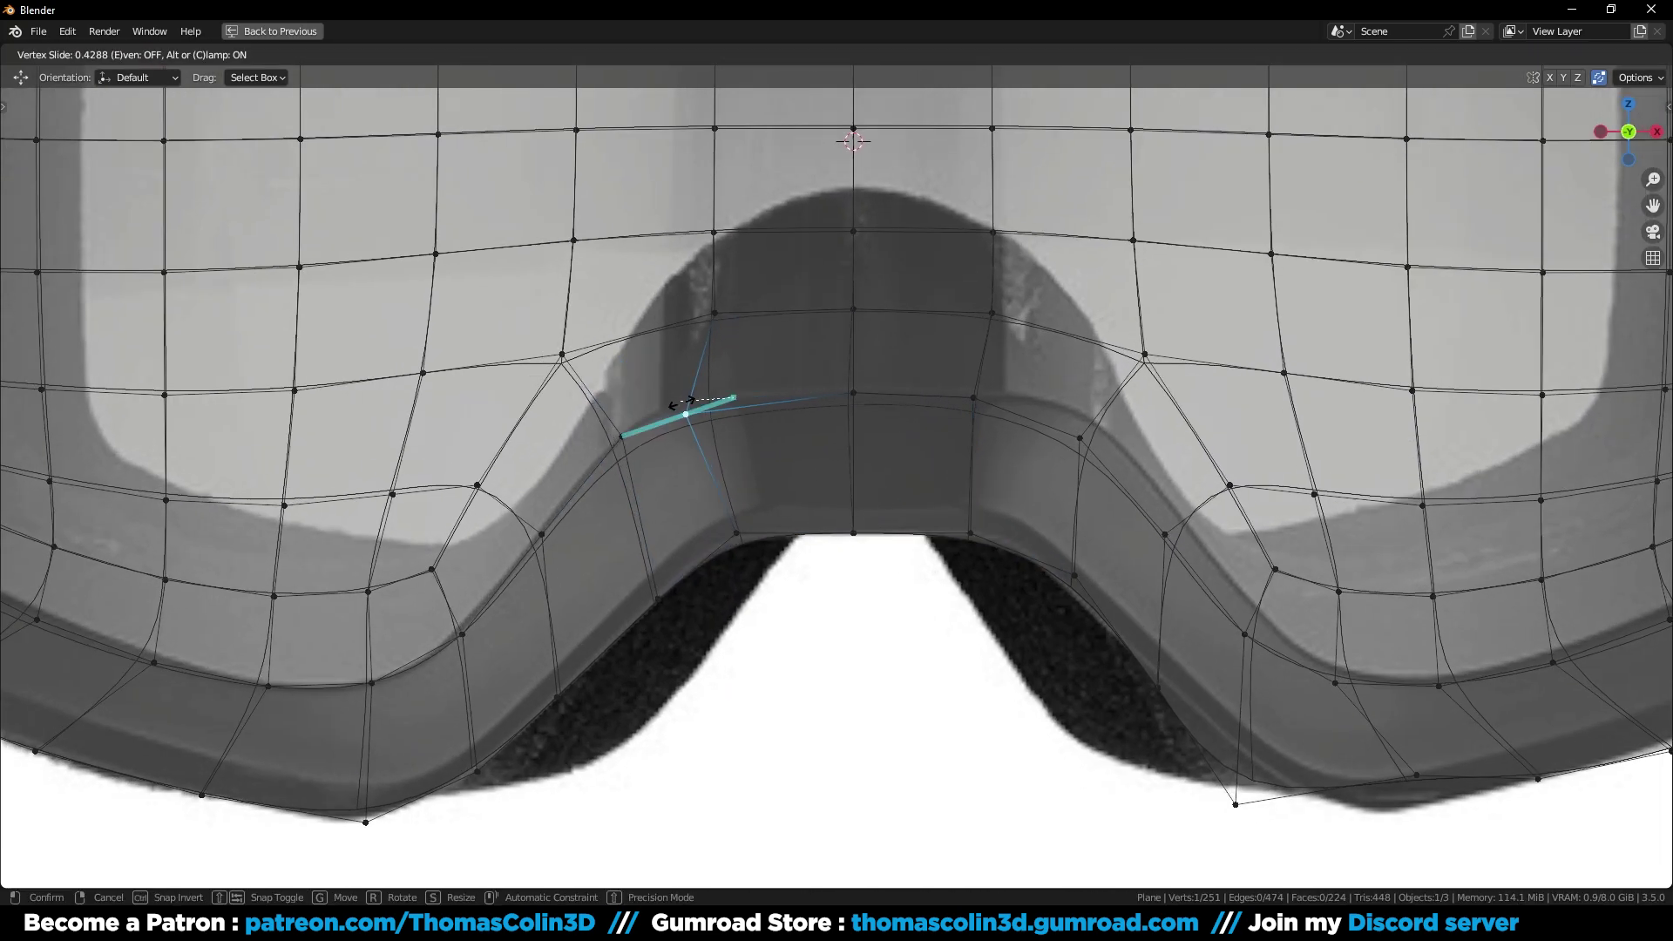
pyautogui.rightClick(685, 406)
pyautogui.moveTo(790, 393); pyautogui.dragTo(751, 392)
pyautogui.moveTo(751, 392); pyautogui.dragTo(746, 392)
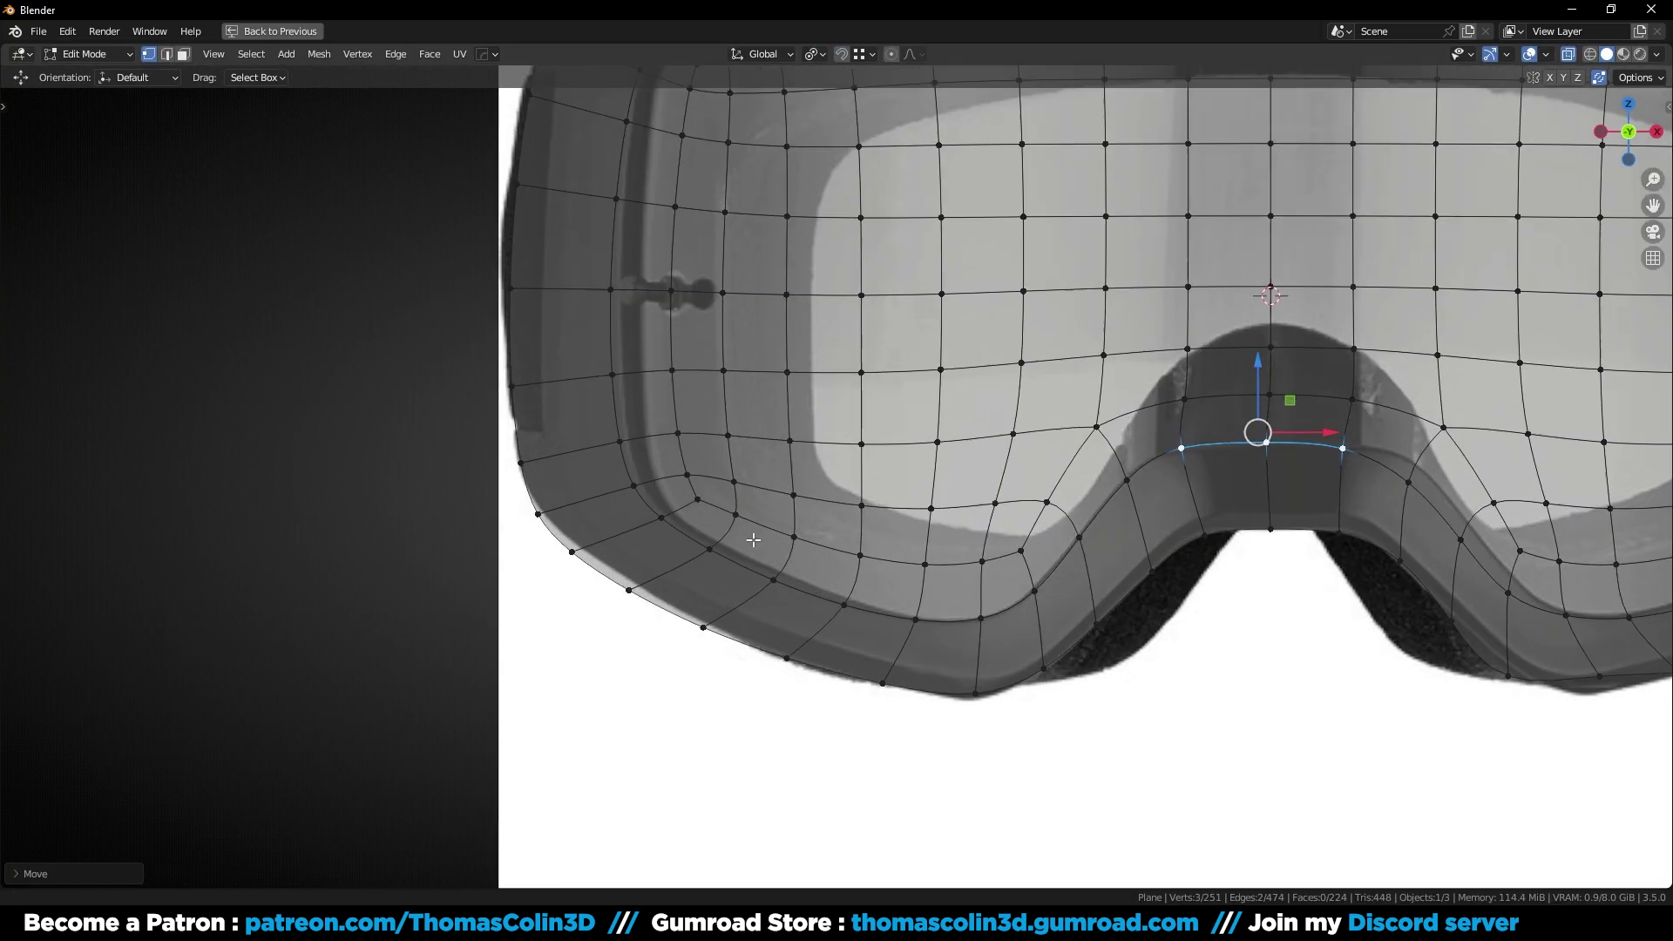
# Move the outer vertices on the frame's lower-left corner and left side onto the reference silhouette
pyautogui.scroll(1, 750, 537)
pyautogui.click(635, 531)
pyautogui.press('g')
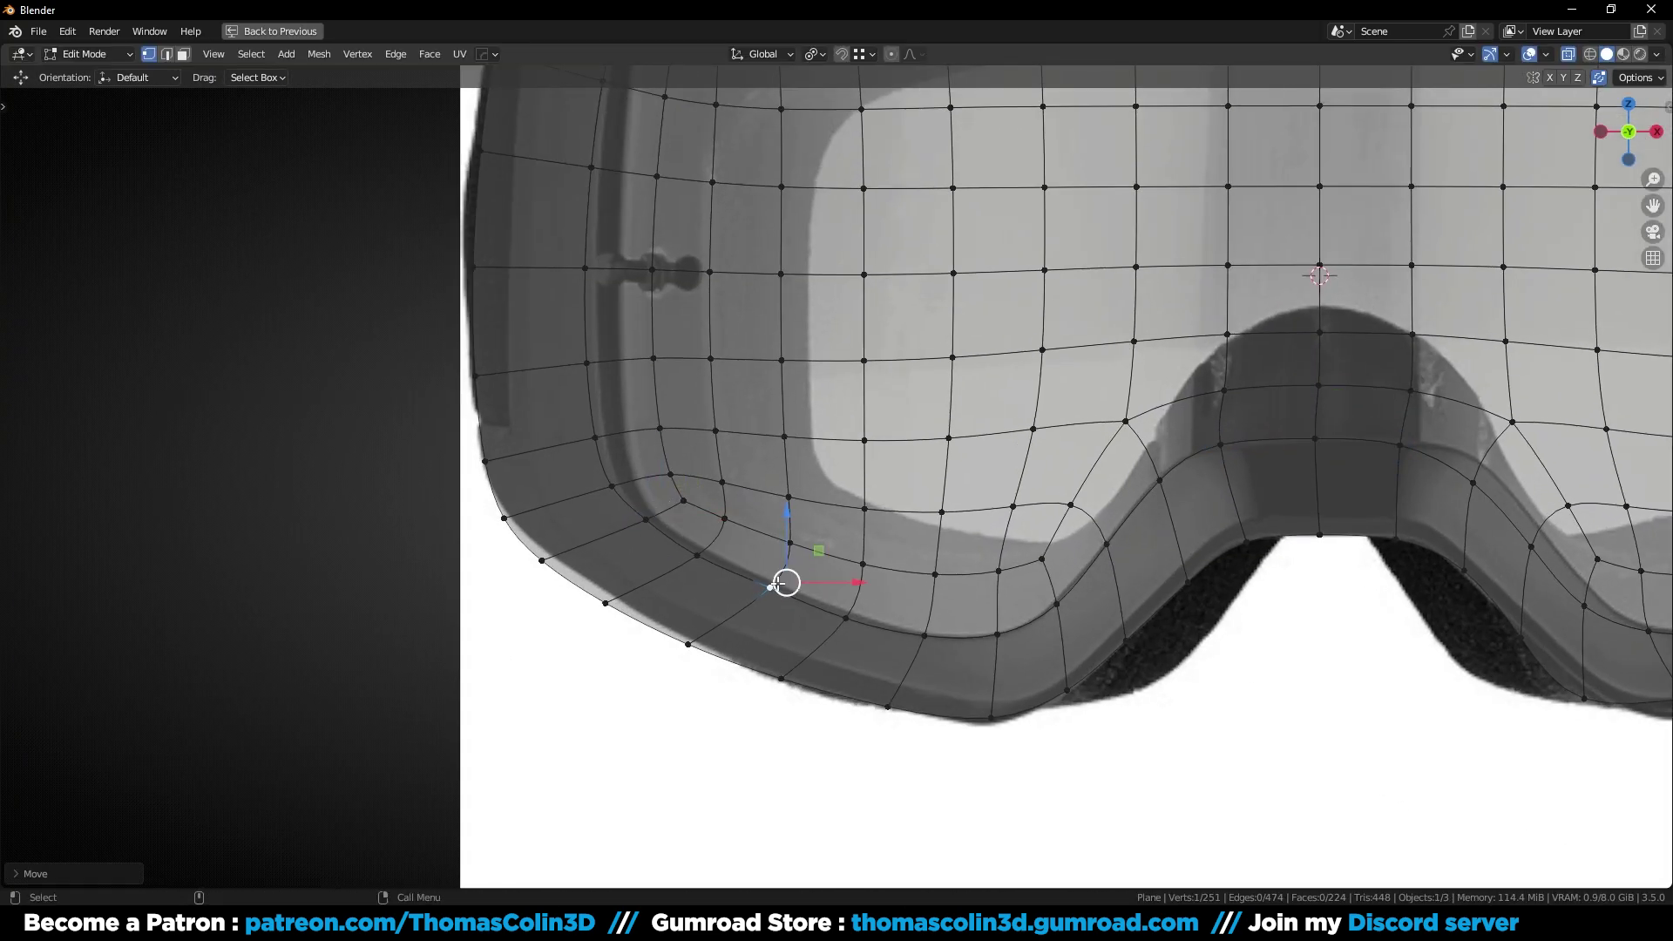
pyautogui.click(493, 525)
pyautogui.keyDown('shift'); pyautogui.moveTo(481, 287); pyautogui.dragTo(521, 459, button='middle'); pyautogui.keyUp('shift')
pyautogui.click(518, 430)
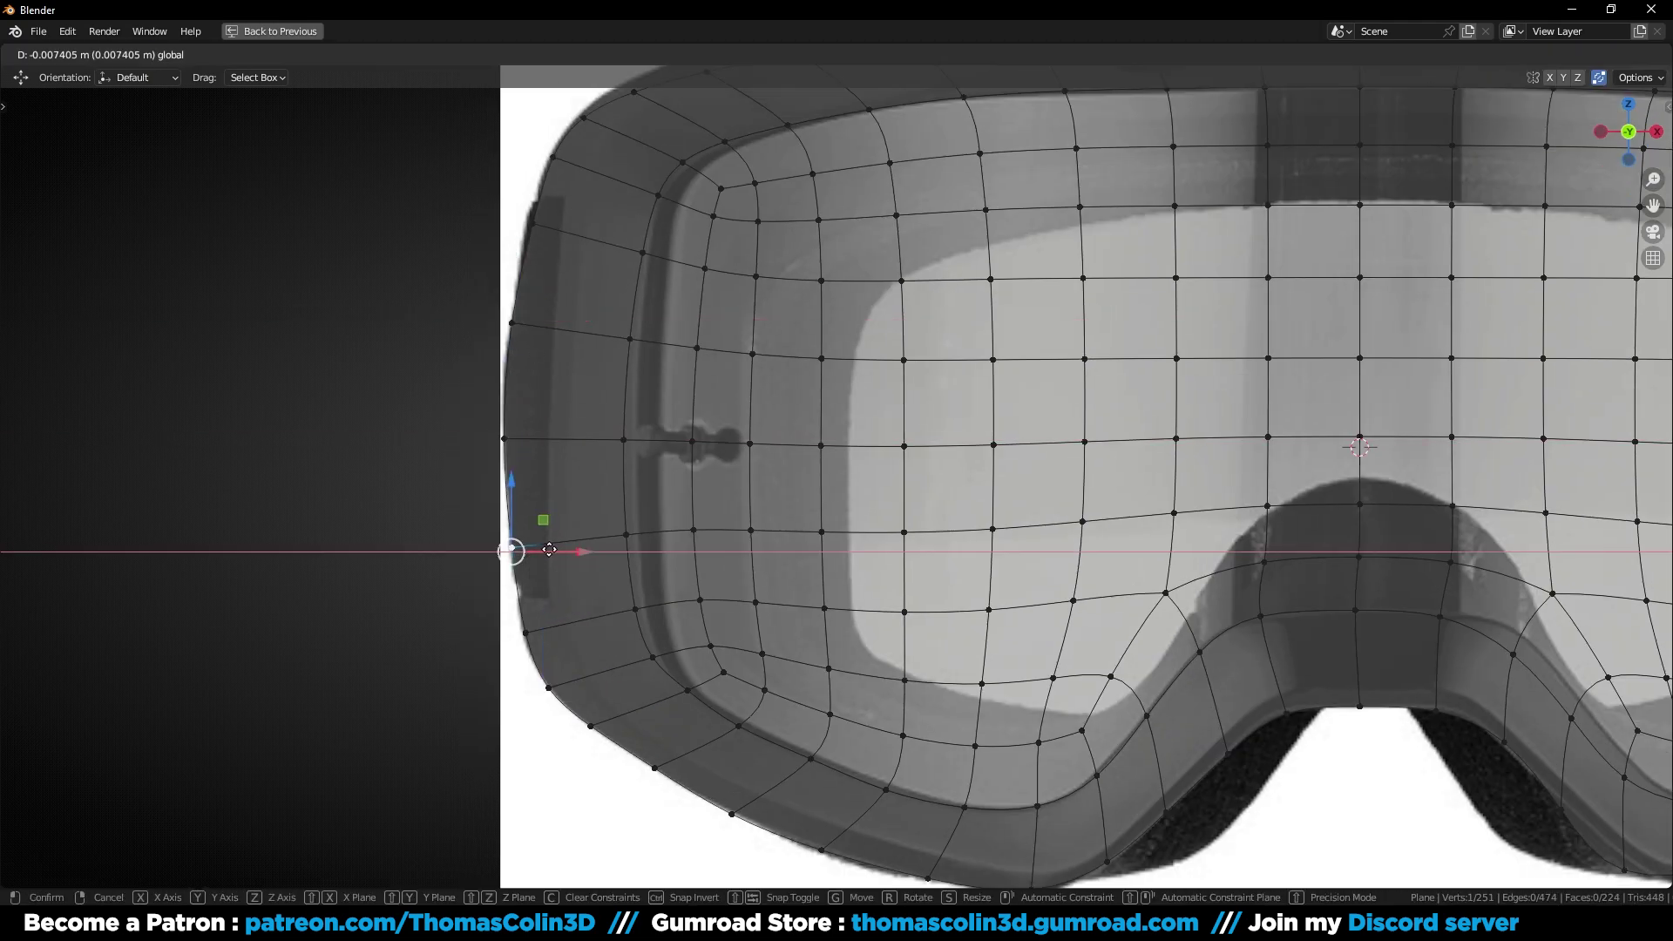
pyautogui.moveTo(548, 550); pyautogui.dragTo(548, 550)
pyautogui.keyDown('shift'); pyautogui.moveTo(556, 393); pyautogui.dragTo(591, 496, button='middle'); pyautogui.keyUp('shift')
pyautogui.click(568, 330)
pyautogui.press('g')
pyautogui.press('x')
pyautogui.click(559, 332)
# Move the outer vertices around the frame's upper-left corner onto the reference silhouette
pyautogui.keyDown('shift'); pyautogui.moveTo(771, 260); pyautogui.dragTo(697, 387, button='middle'); pyautogui.keyUp('shift')
pyautogui.click(758, 289)
pyautogui.press('g')
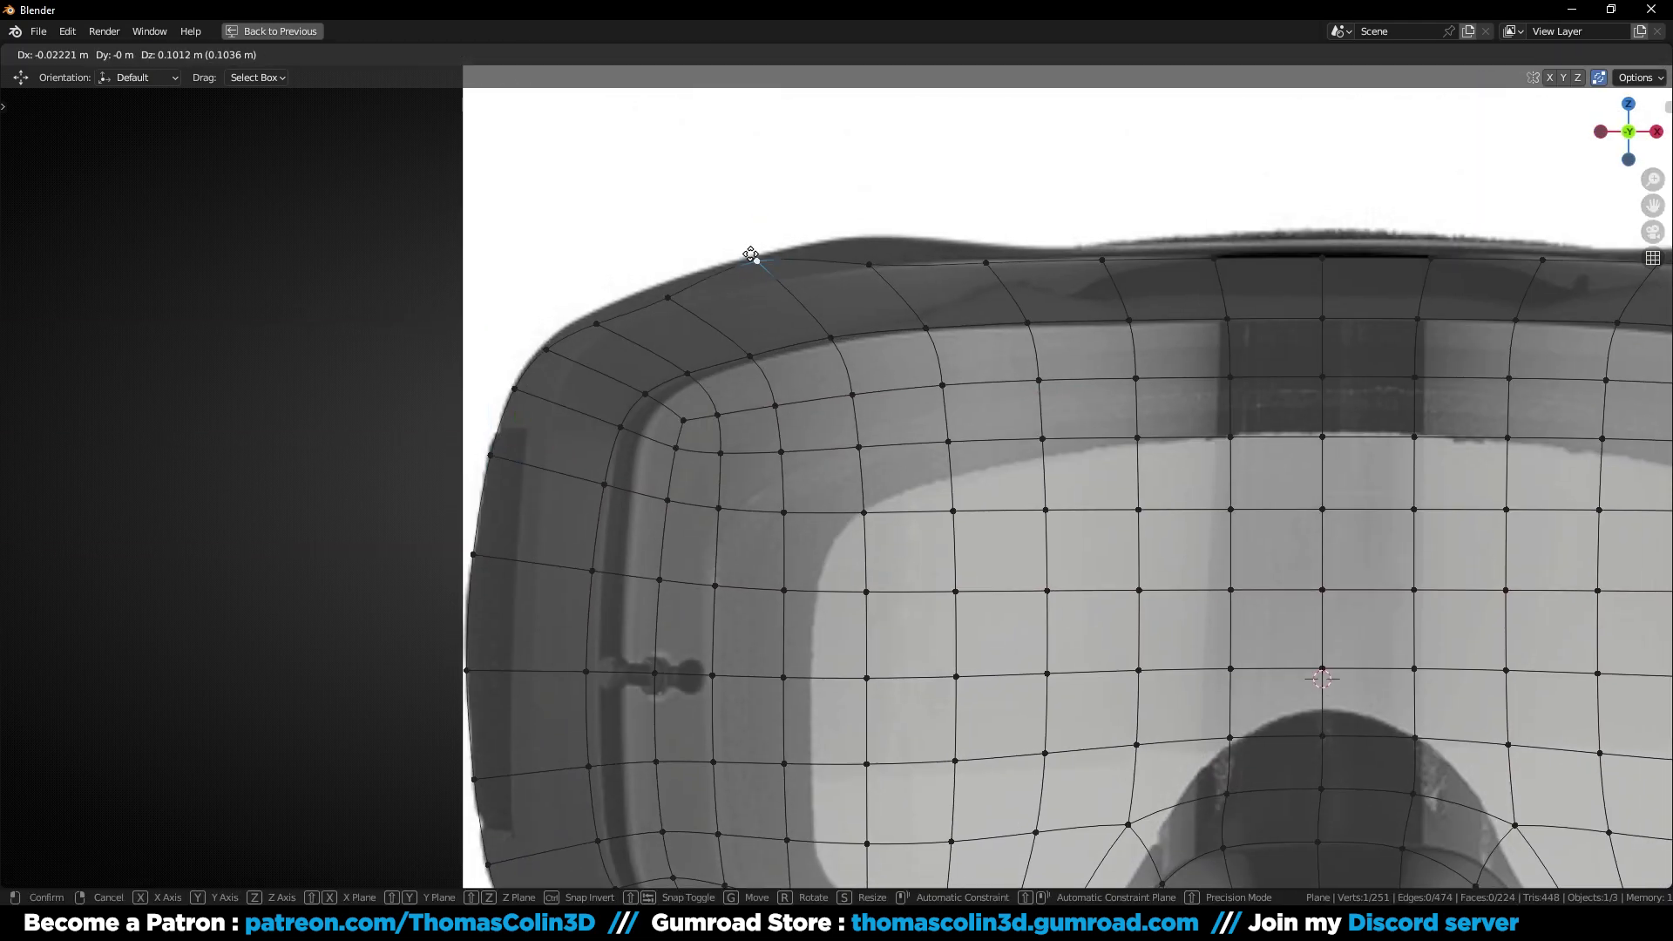
pyautogui.click(752, 249)
pyautogui.click(668, 298)
pyautogui.press('g')
pyautogui.click(659, 287)
pyautogui.click(598, 327)
pyautogui.press('g')
pyautogui.click(591, 316)
# Raise the outer vertices along the left half of the frame's top edge to match the reference outline
pyautogui.click(868, 263)
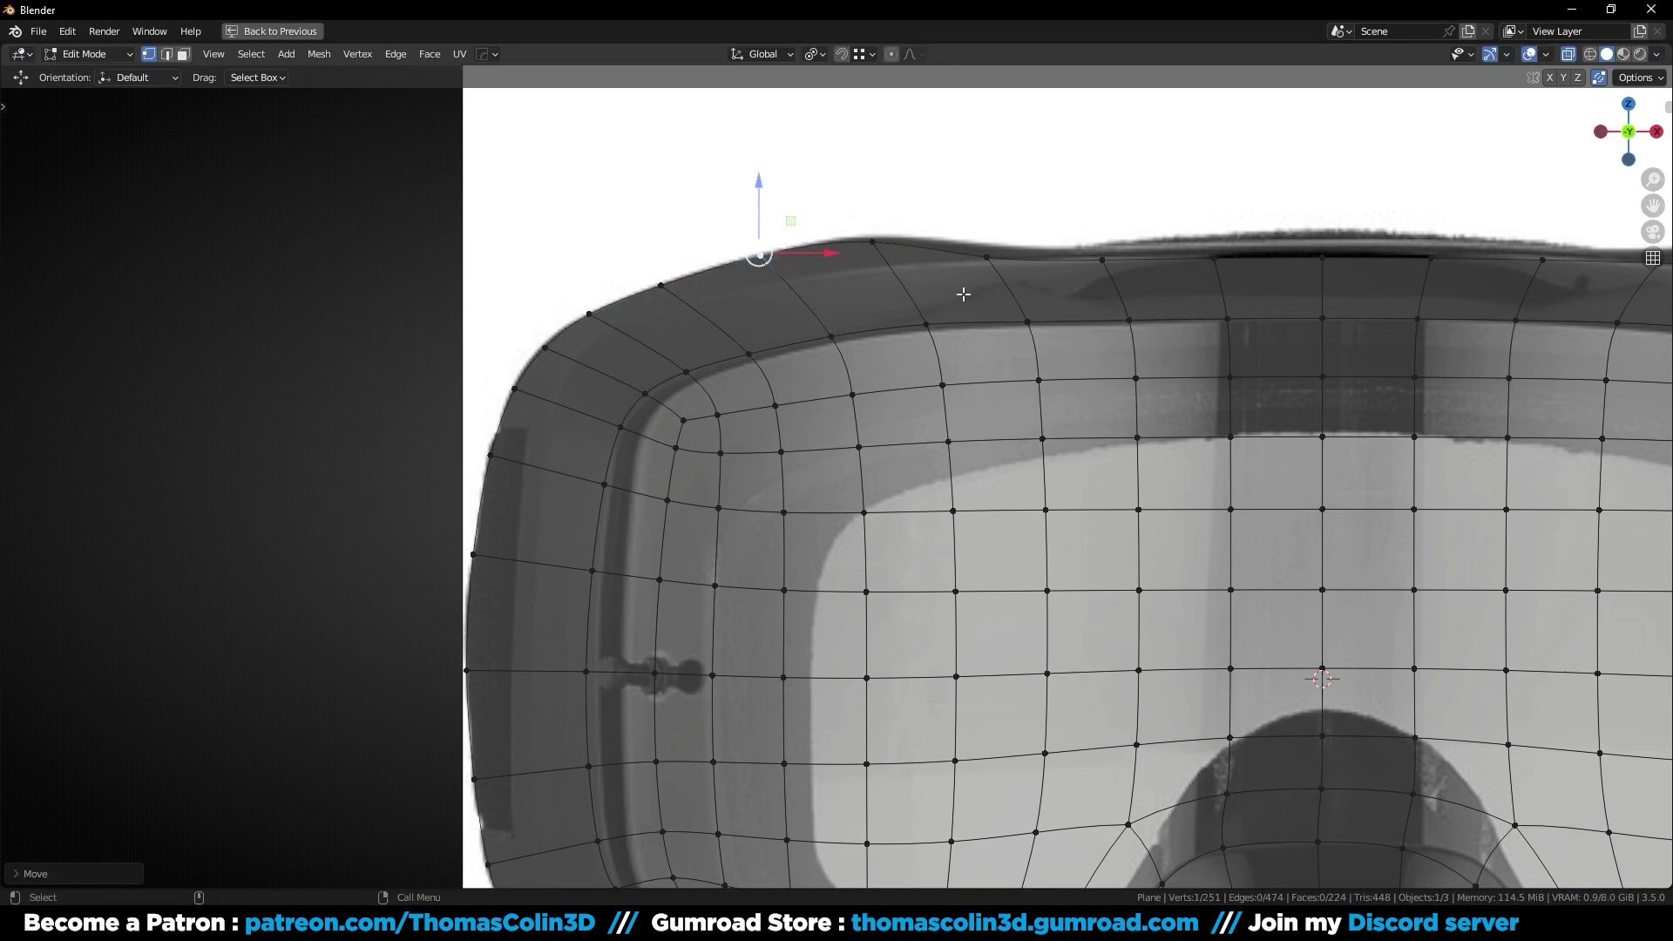
pyautogui.keyDown('shift'); pyautogui.moveTo(1093, 322); pyautogui.dragTo(768, 332, button='middle'); pyautogui.keyUp('shift')
pyautogui.keyDown('ctrl'); pyautogui.moveTo(768, 332); pyautogui.dragTo(767, 343, button='middle'); pyautogui.keyUp('ctrl')
pyautogui.moveTo(729, 253); pyautogui.dragTo(1190, 306)
pyautogui.moveTo(967, 227); pyautogui.dragTo(972, 218)
pyautogui.click(650, 280)
pyautogui.moveTo(653, 224); pyautogui.dragTo(653, 216)
pyautogui.click(547, 268)
pyautogui.press('g')
pyautogui.click(565, 262)
pyautogui.click(957, 271)
pyautogui.moveTo(955, 226); pyautogui.dragTo(956, 224)
pyautogui.click(859, 269)
# Mirror the adjusted left half of the goggle mesh across X, set subdivision level 2, and apply the mirror
pyautogui.keyDown('alt'); pyautogui.moveTo(859, 272); pyautogui.dragTo(944, 299, button='right'); pyautogui.keyUp('alt')
pyautogui.keyDown('alt'); pyautogui.moveTo(944, 299); pyautogui.dragTo(950, 229, button='middle'); pyautogui.keyUp('alt')
pyautogui.press('Tab')
pyautogui.keyDown('alt'); pyautogui.moveTo(786, 249); pyautogui.dragTo(745, 310, button='middle'); pyautogui.keyUp('alt')
pyautogui.hotkey('alt', 'x')
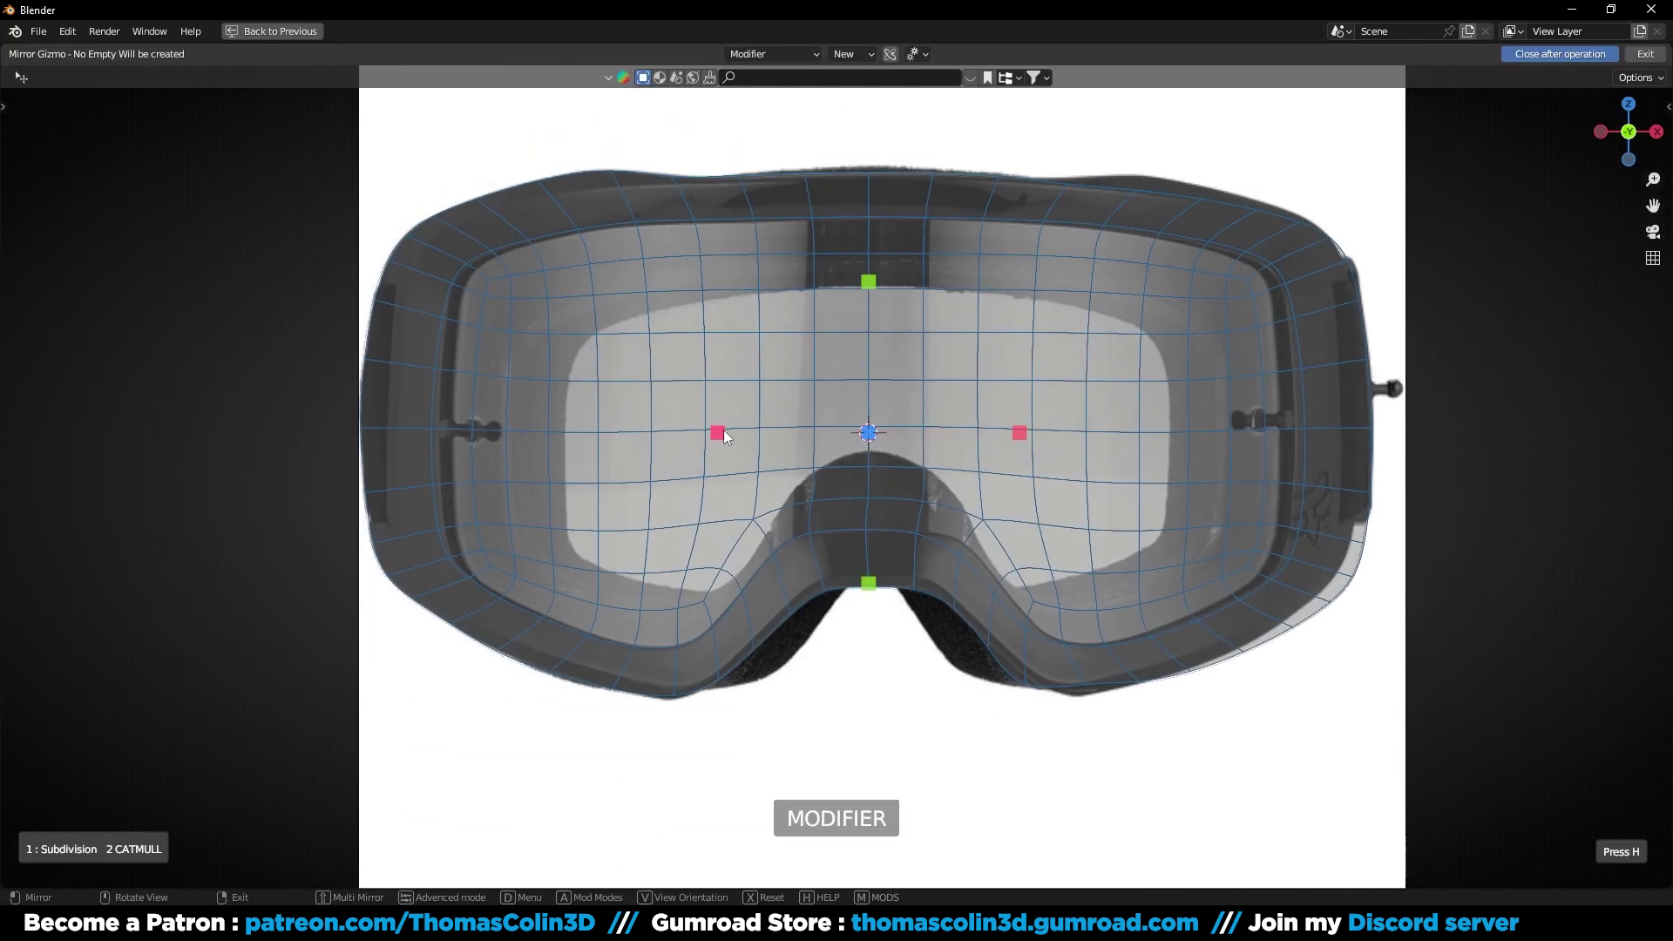
pyautogui.click(723, 430)
pyautogui.hotkey('ctrl', '2')
pyautogui.hotkey('ctrl', 'space')
pyautogui.hotkey('ctrl', 'a')
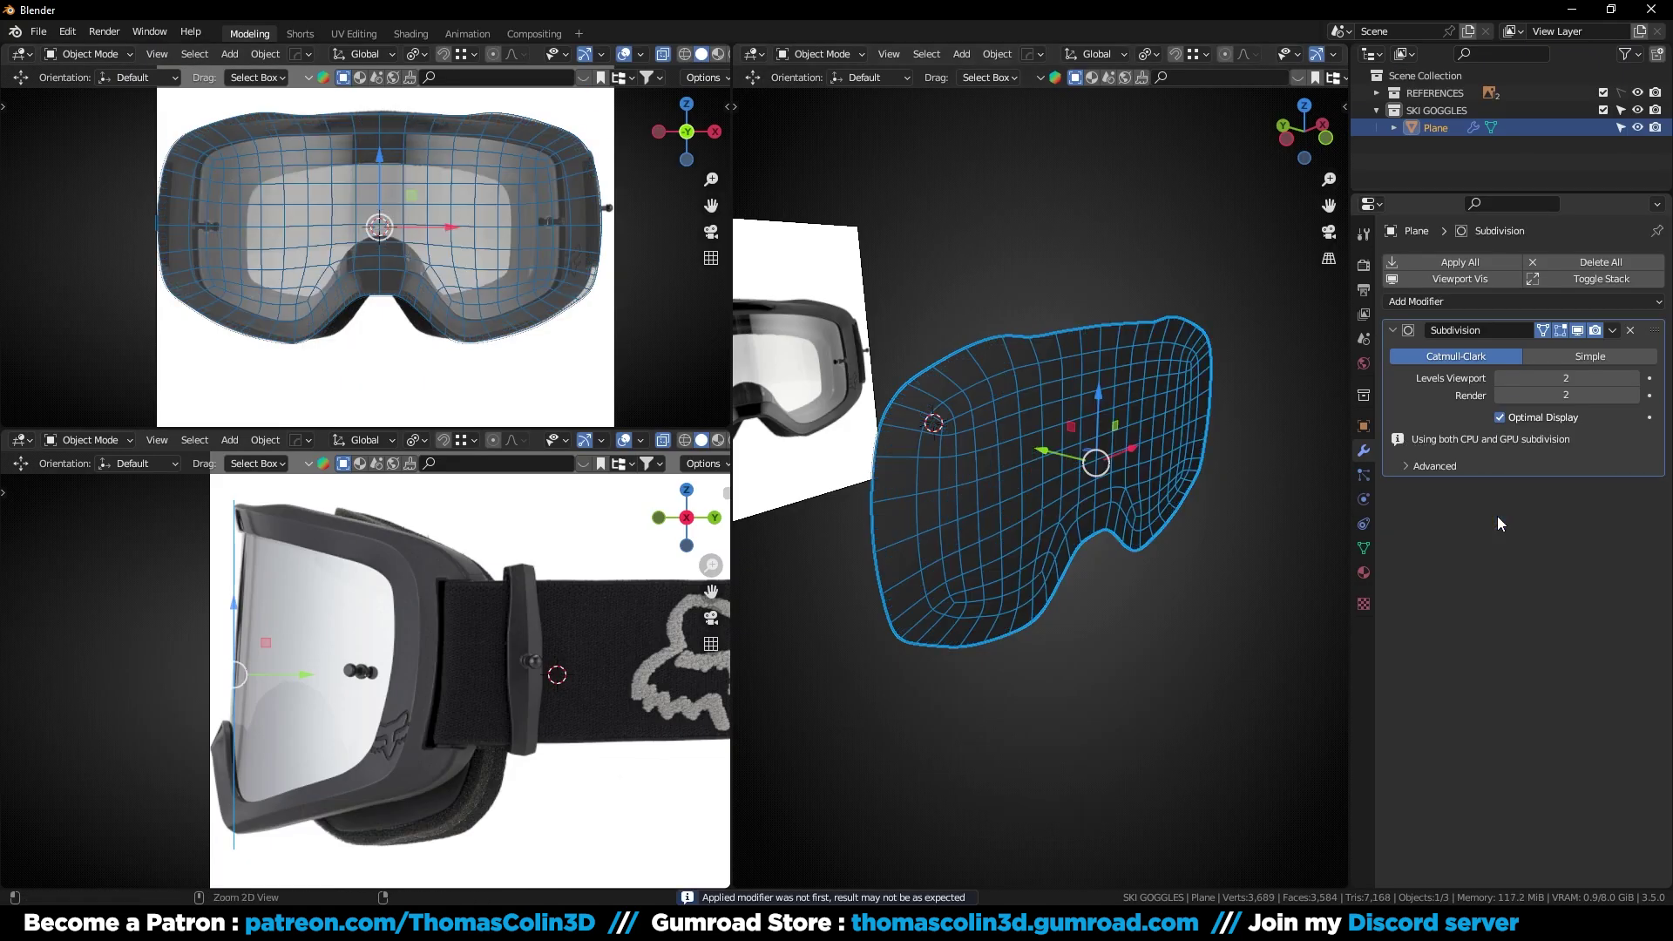
# Add an edge loop around the frame band and space the vertical edge runs on its left side evenly with LoopTools Space
pyautogui.hotkey('ctrl', 'space')
pyautogui.press('Tab')
pyautogui.hotkey('ctrl', 'r')
pyautogui.click(501, 331)
pyautogui.click(496, 338)
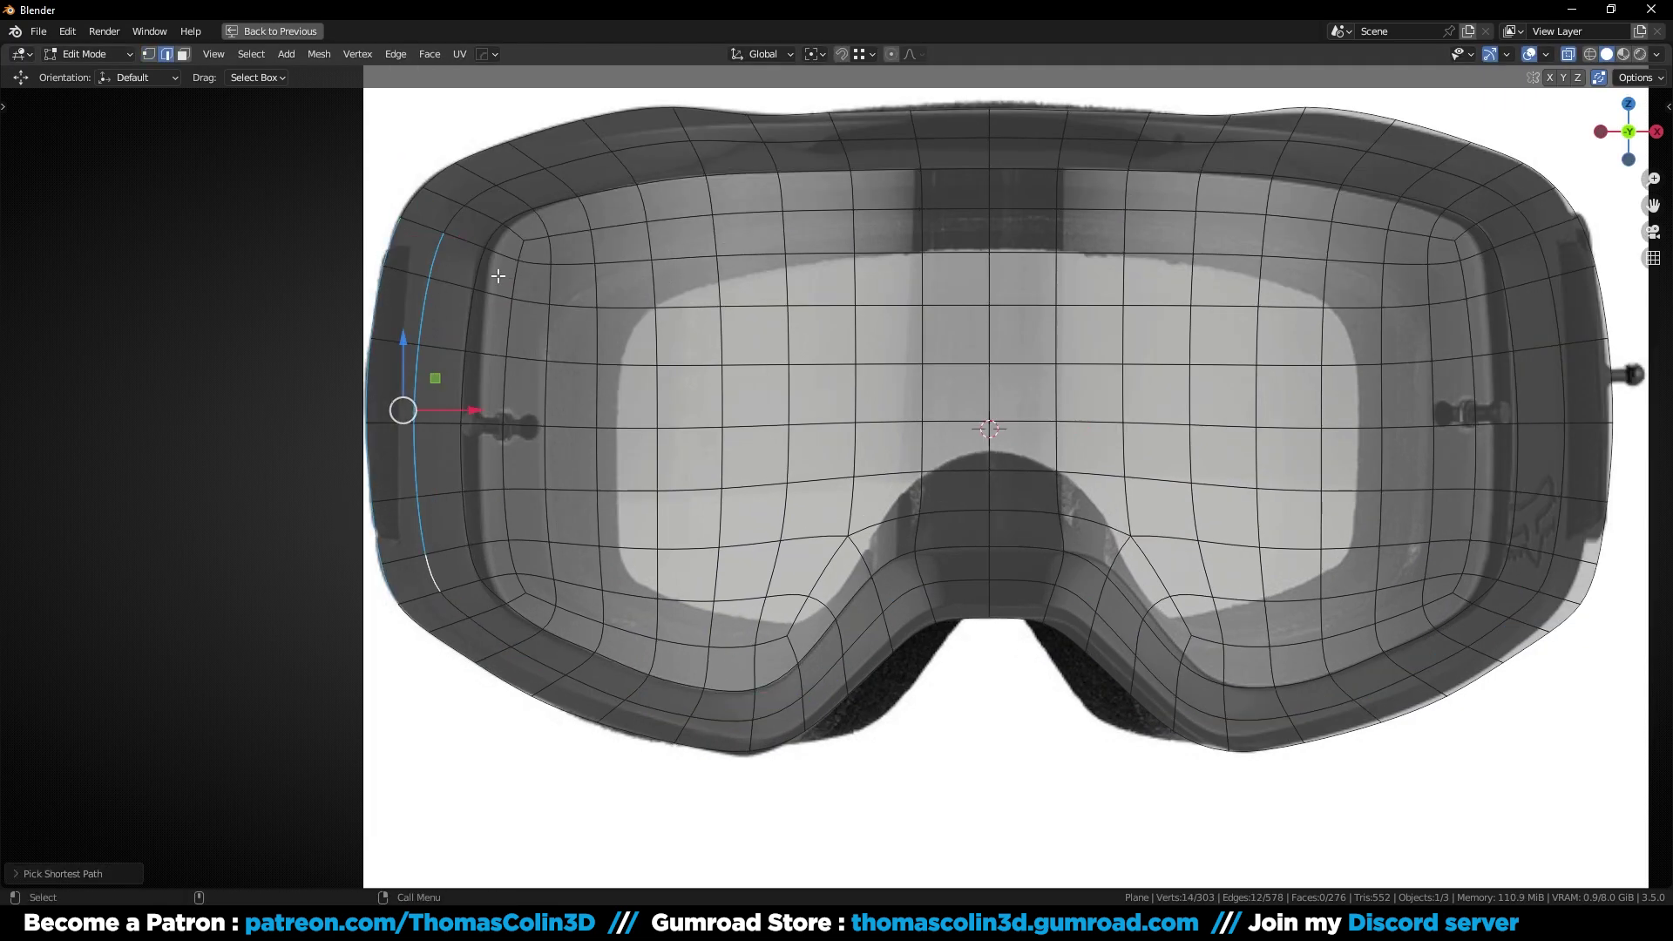
pyautogui.keyDown('ctrl'); pyautogui.click(473, 570); pyautogui.keyUp('ctrl')
pyautogui.rightClick(745, 256)
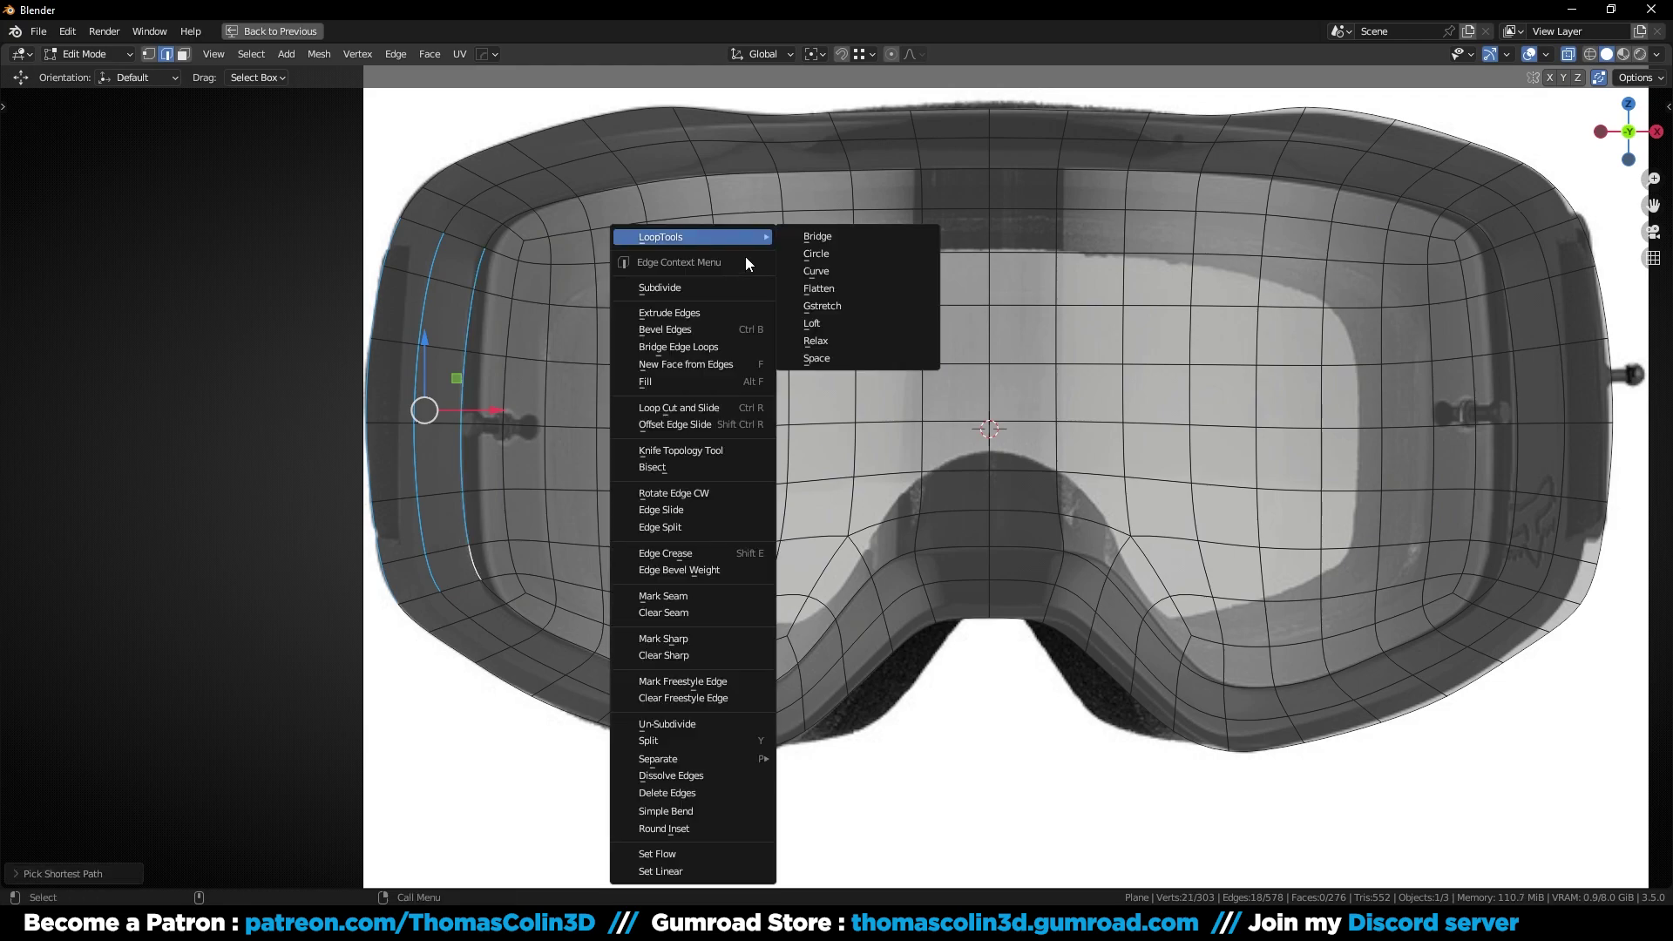
pyautogui.click(815, 358)
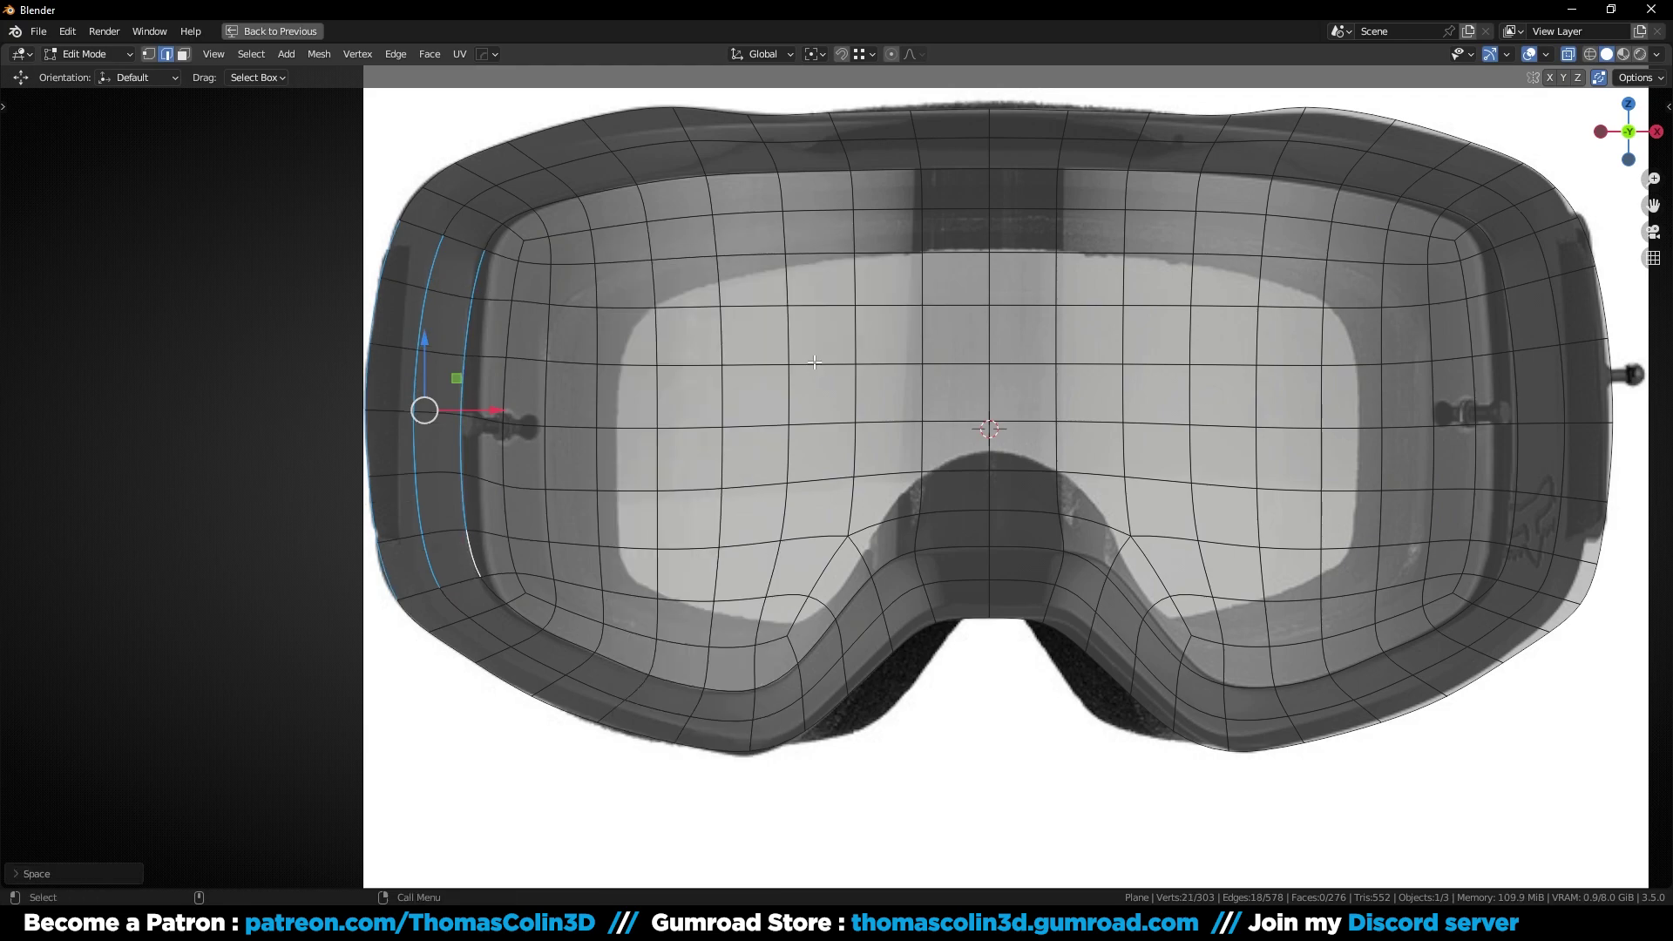
# Mirror the left half of the goggle mesh across X again and apply the mirror to the mesh
pyautogui.press('Tab')
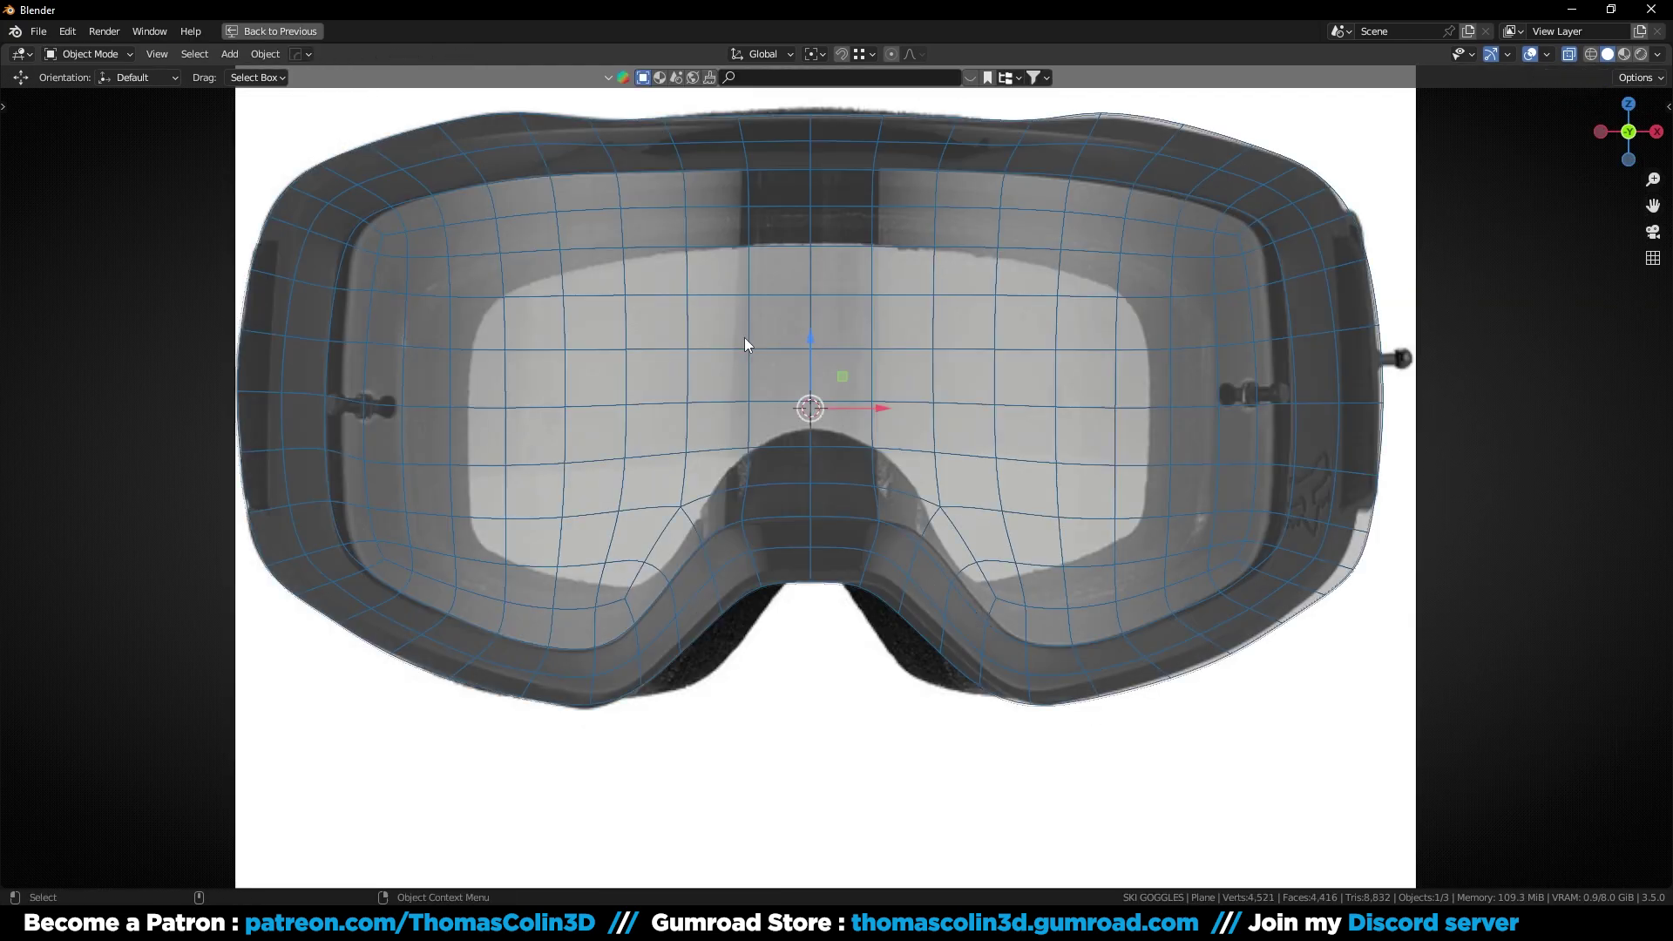
pyautogui.hotkey('alt', 'x')
pyautogui.click(653, 416)
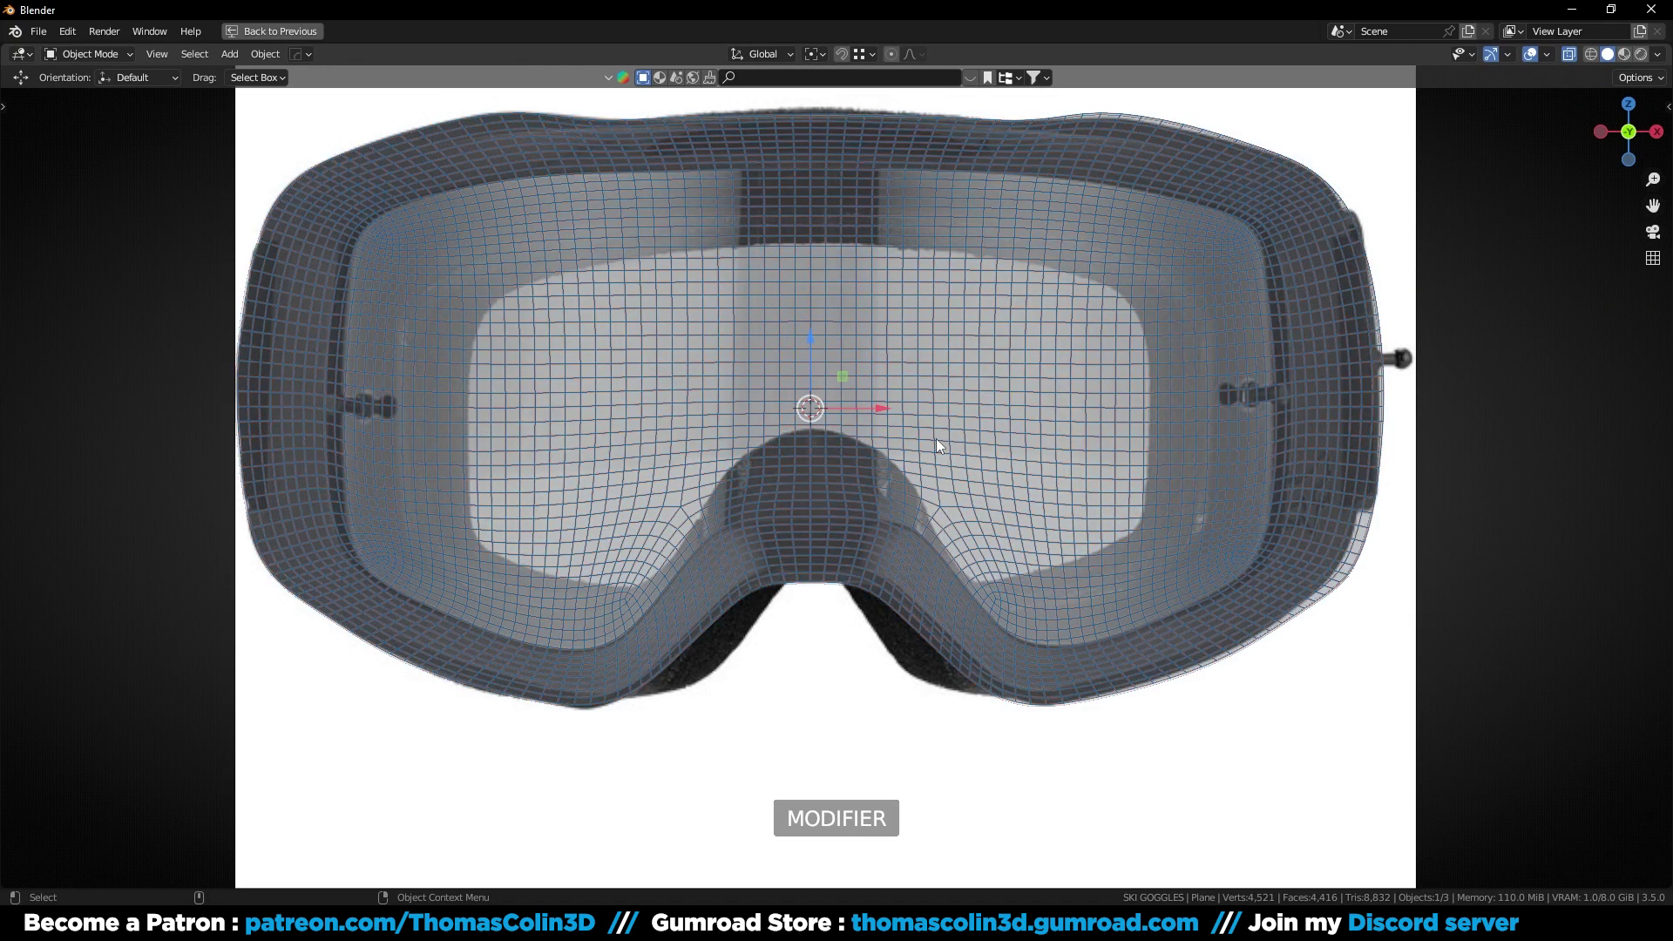
pyautogui.hotkey('ctrl', 'space')
pyautogui.hotkey('ctrl', 'a')
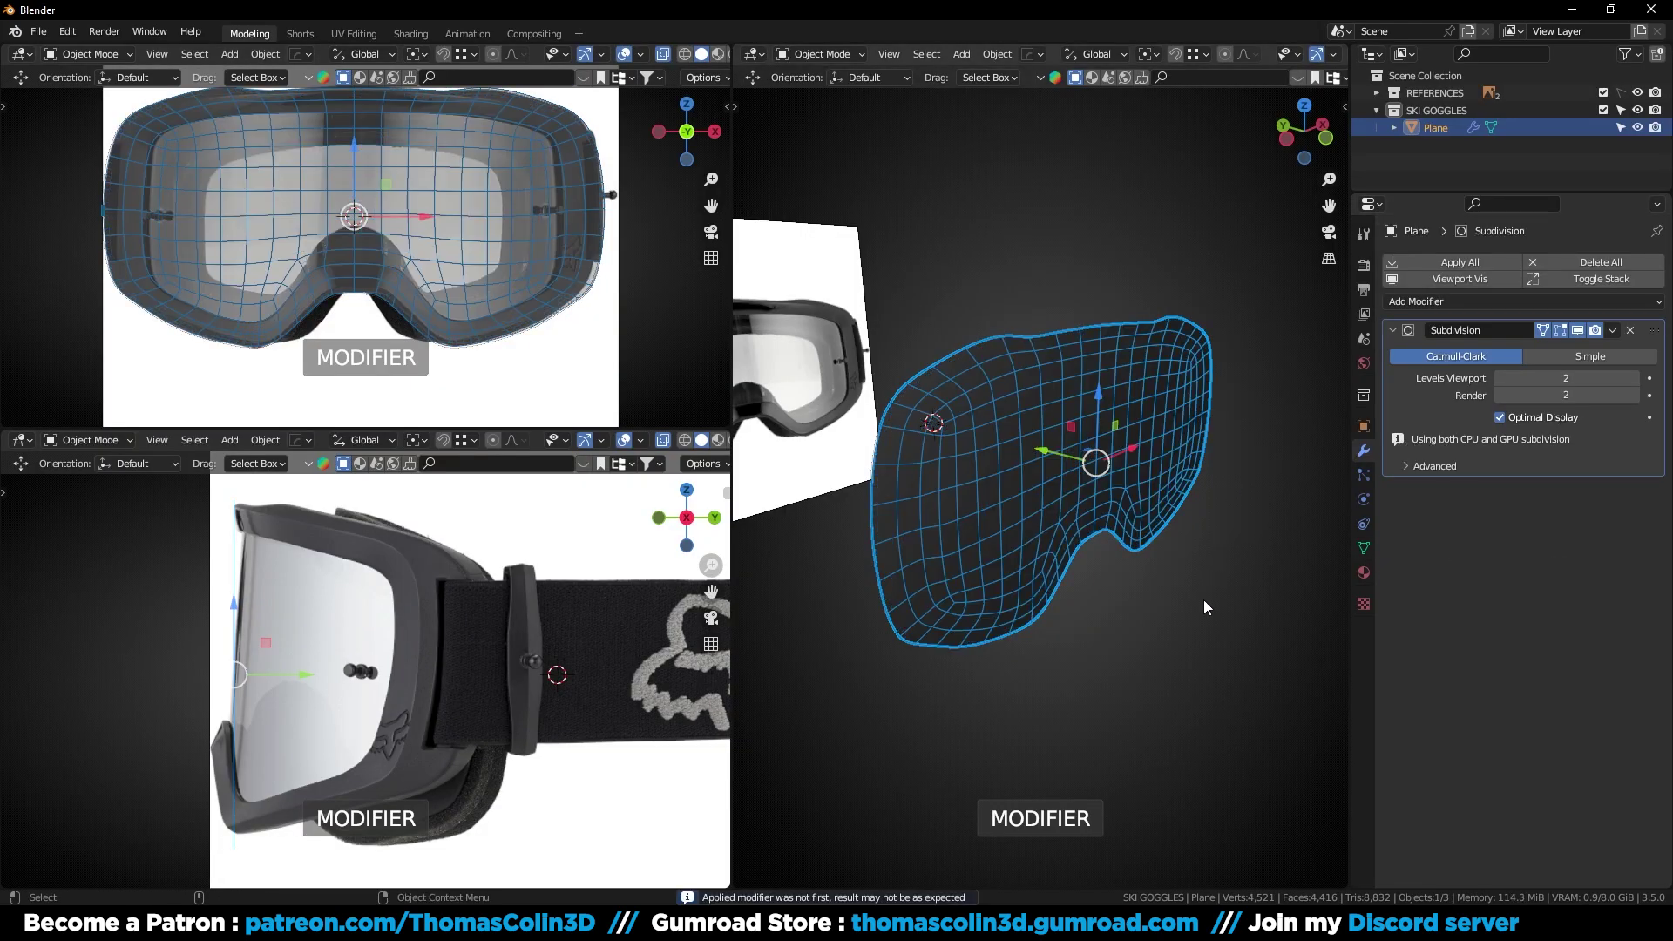
pyautogui.hotkey('ctrl', 'space')
# Add an empty at the centre of the goggle mesh
pyautogui.hotkey('alt', 'a')
pyautogui.hotkey('shift', 'a')
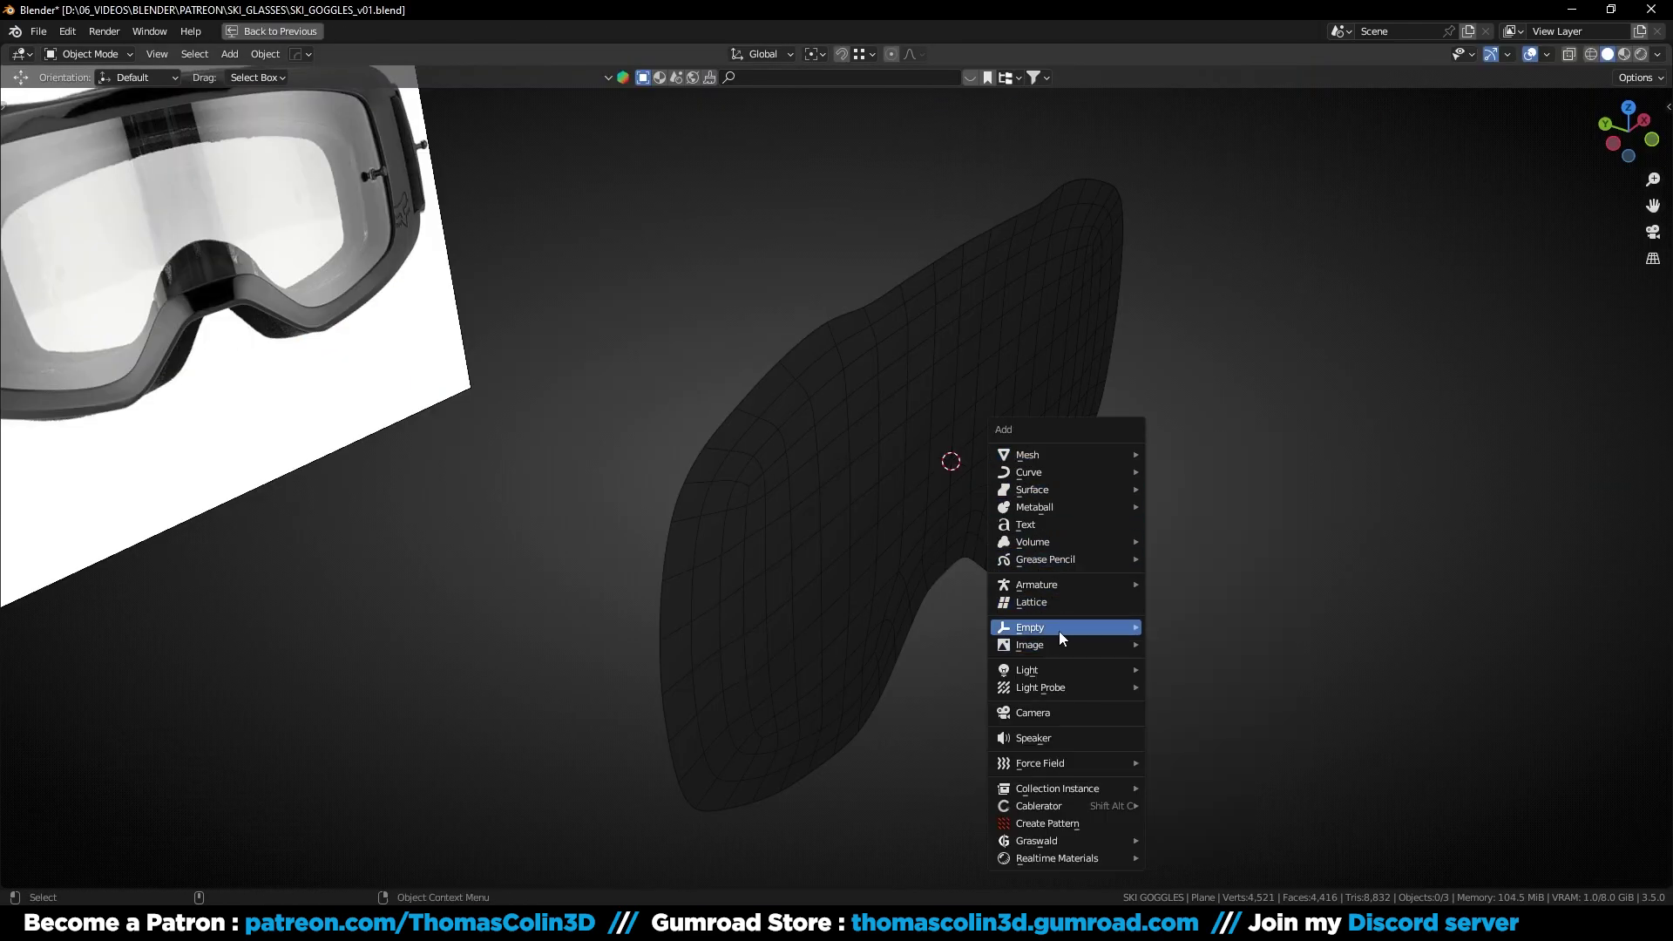
pyautogui.moveTo(1058, 631)
pyautogui.click(1177, 629)
pyautogui.moveTo(1175, 629); pyautogui.dragTo(1090, 612, button='middle')
# Add a Simple Deform modifier to the goggle mesh and set it to Bend
pyautogui.click(1033, 368)
pyautogui.hotkey('ctrl', 'space')
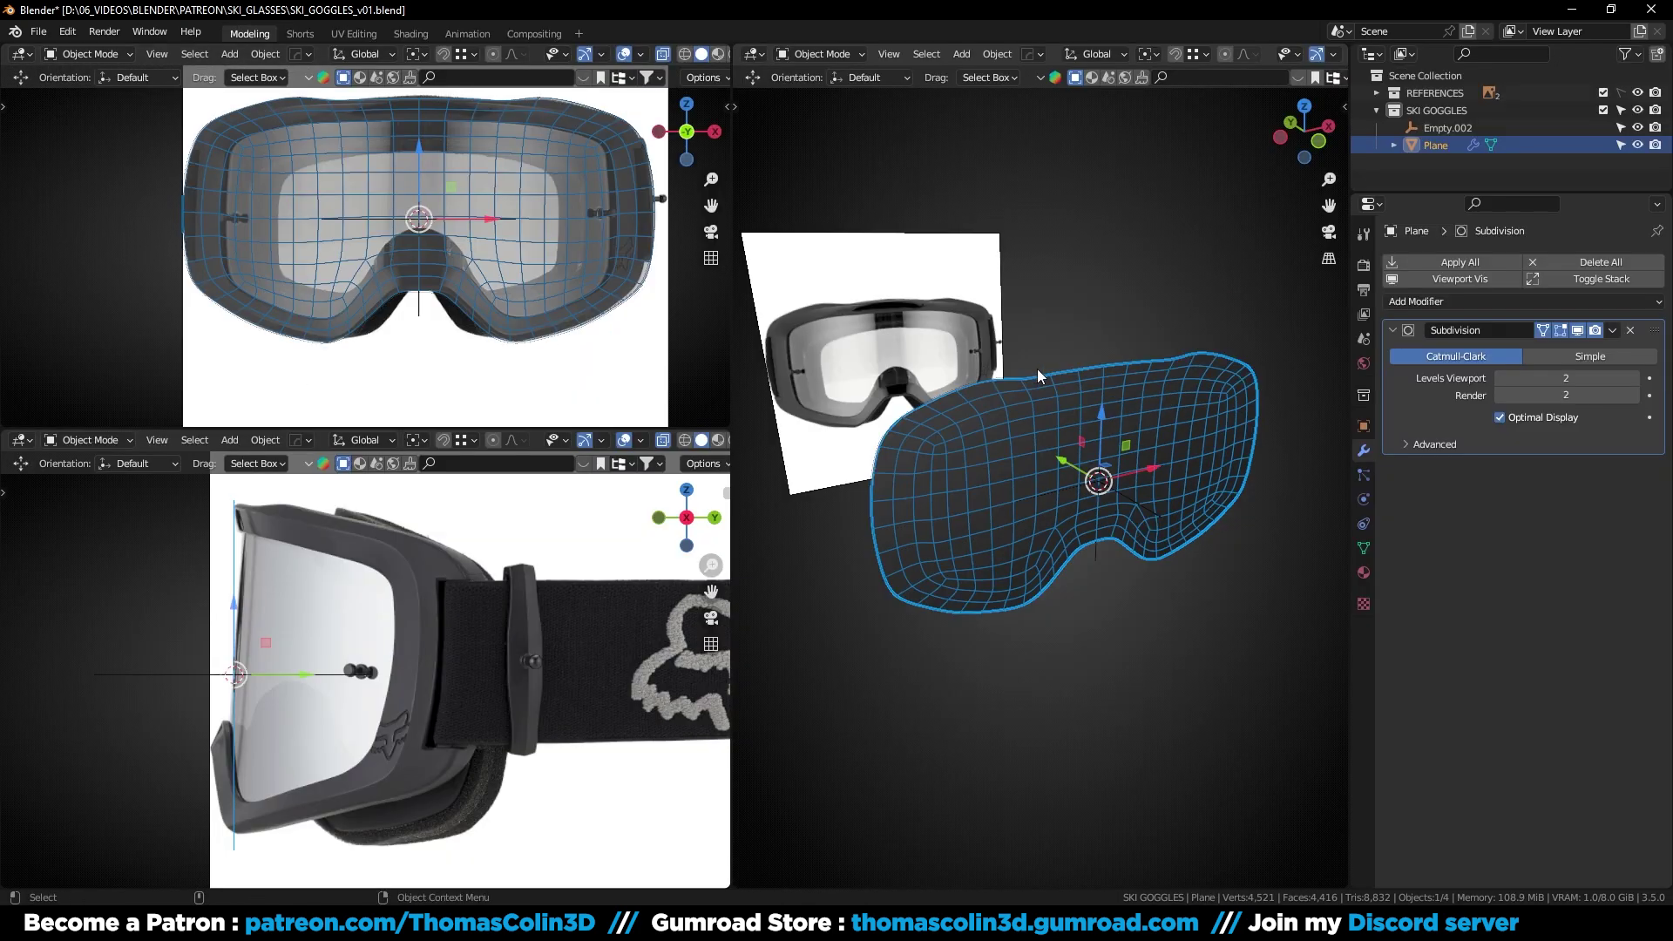
pyautogui.click(1430, 302)
pyautogui.click(1464, 522)
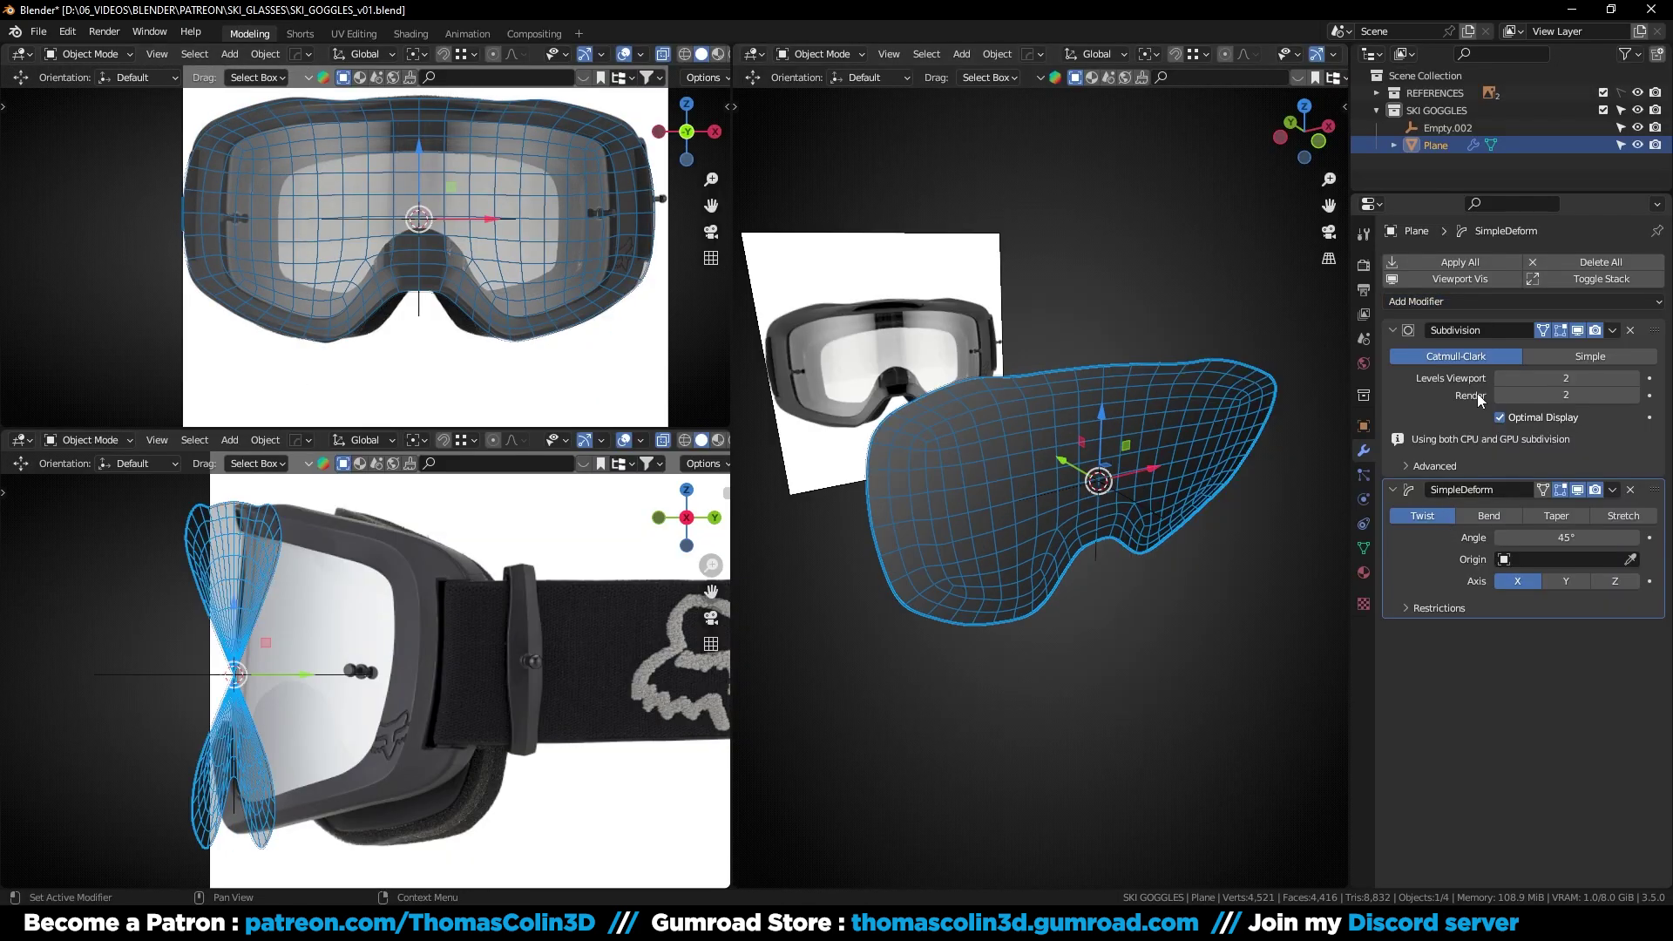
pyautogui.click(1489, 516)
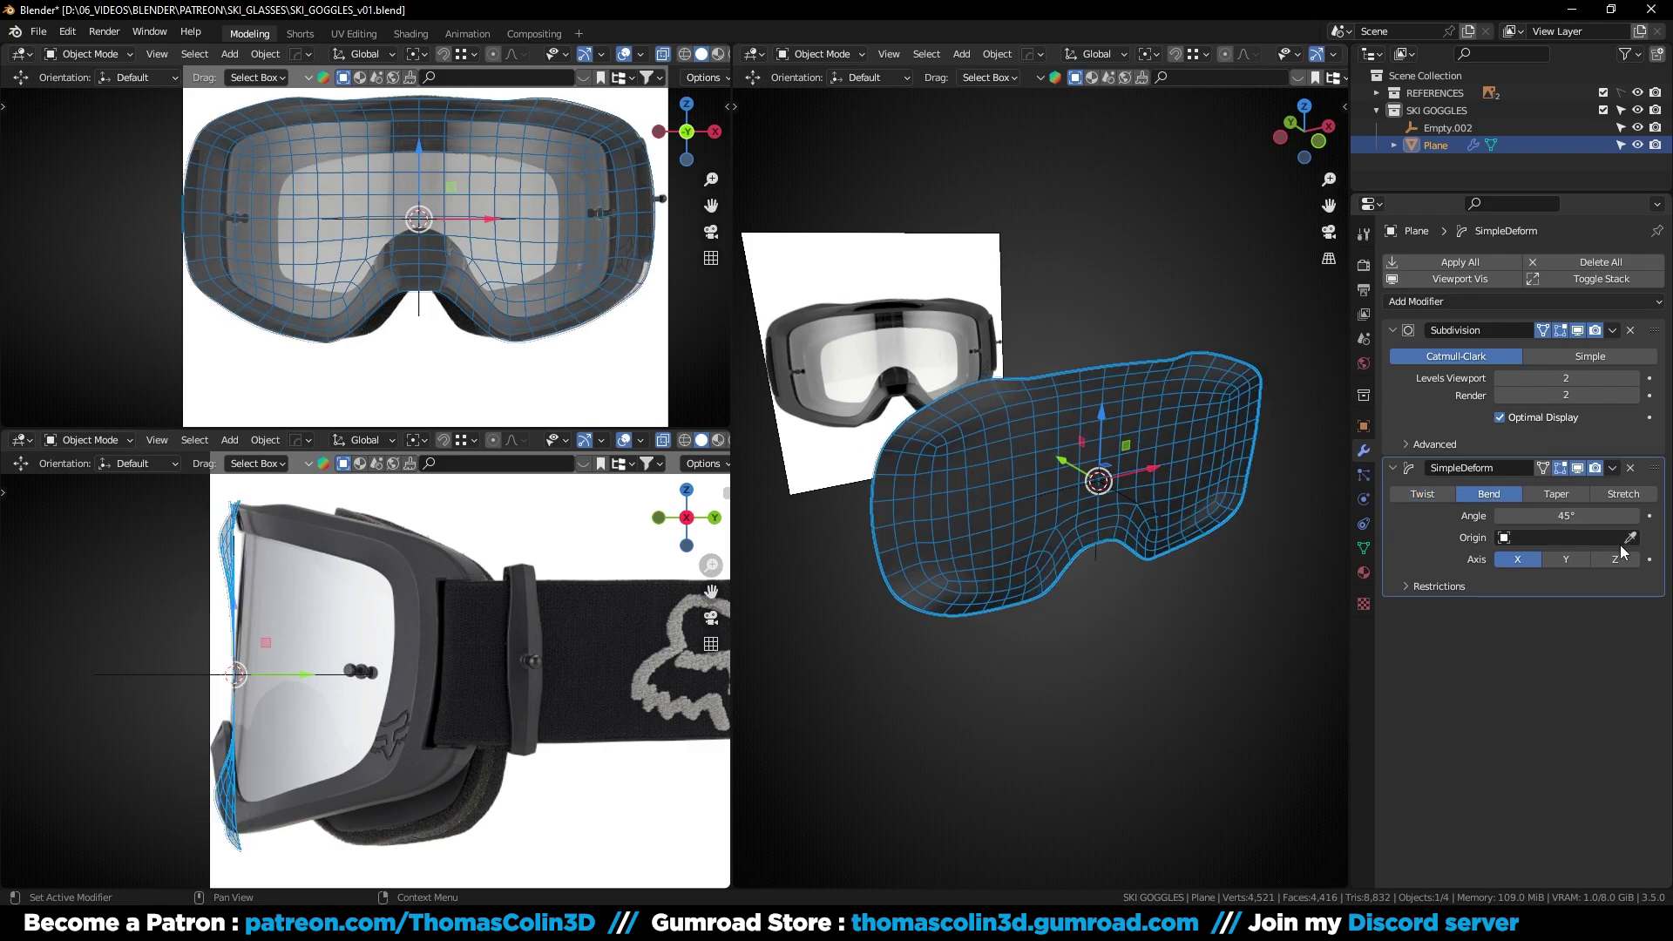
# Use the empty as the bend origin, bend around the Z axis, and set the angle to 90°
pyautogui.click(1104, 546)
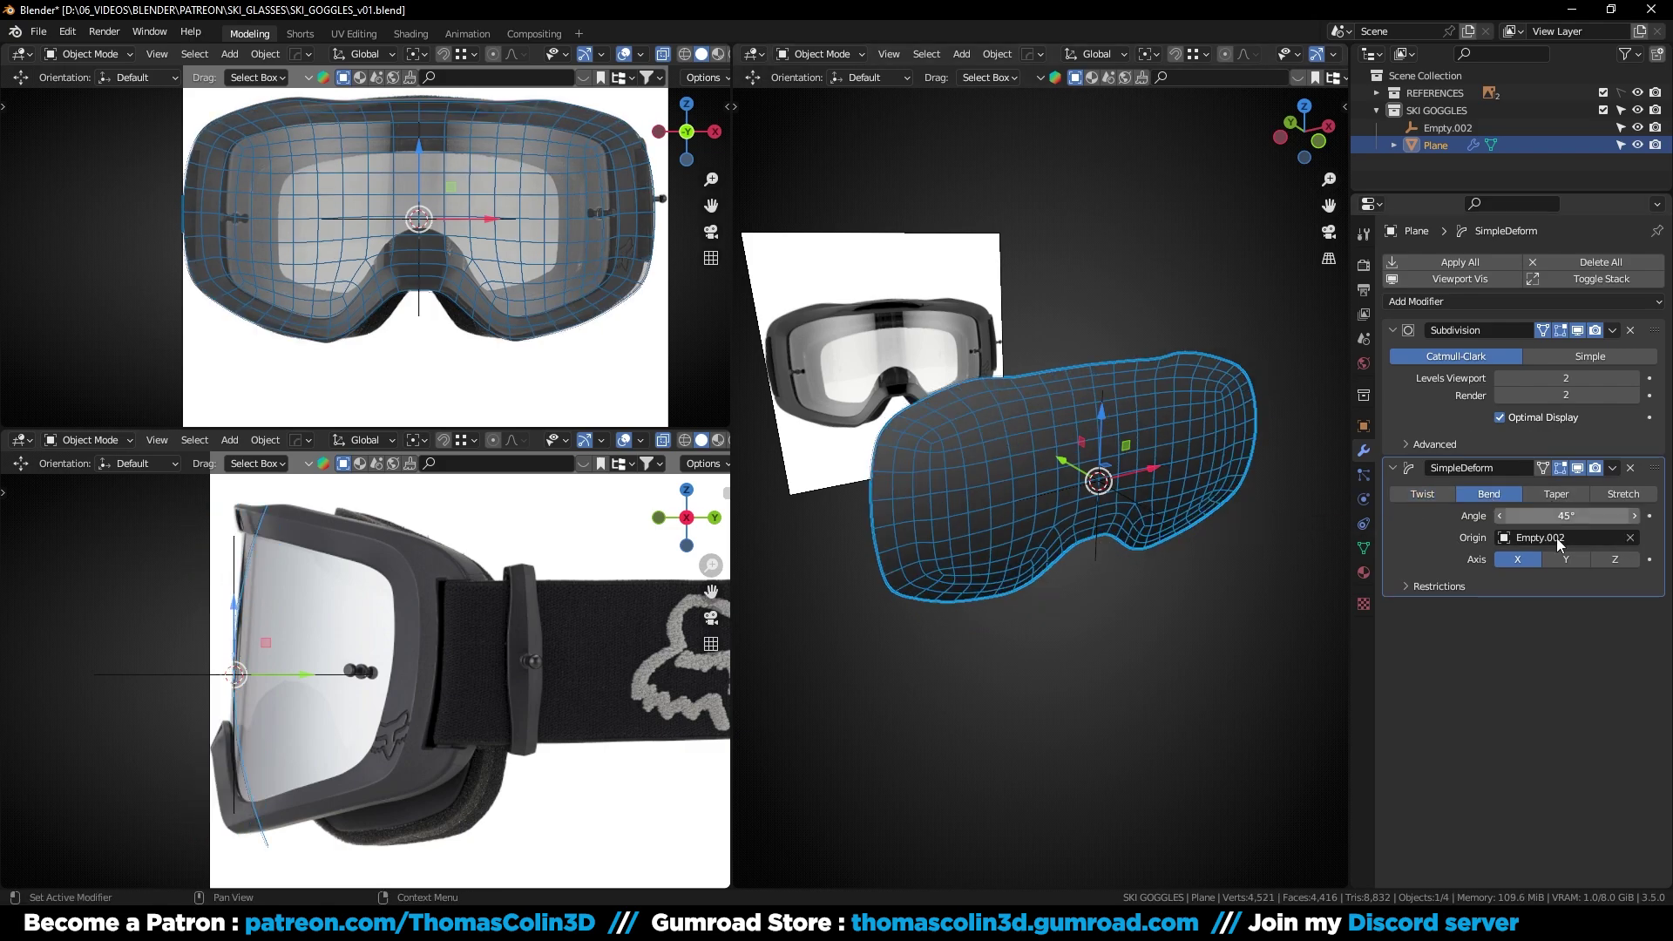
pyautogui.click(1617, 559)
pyautogui.press('KP_7')
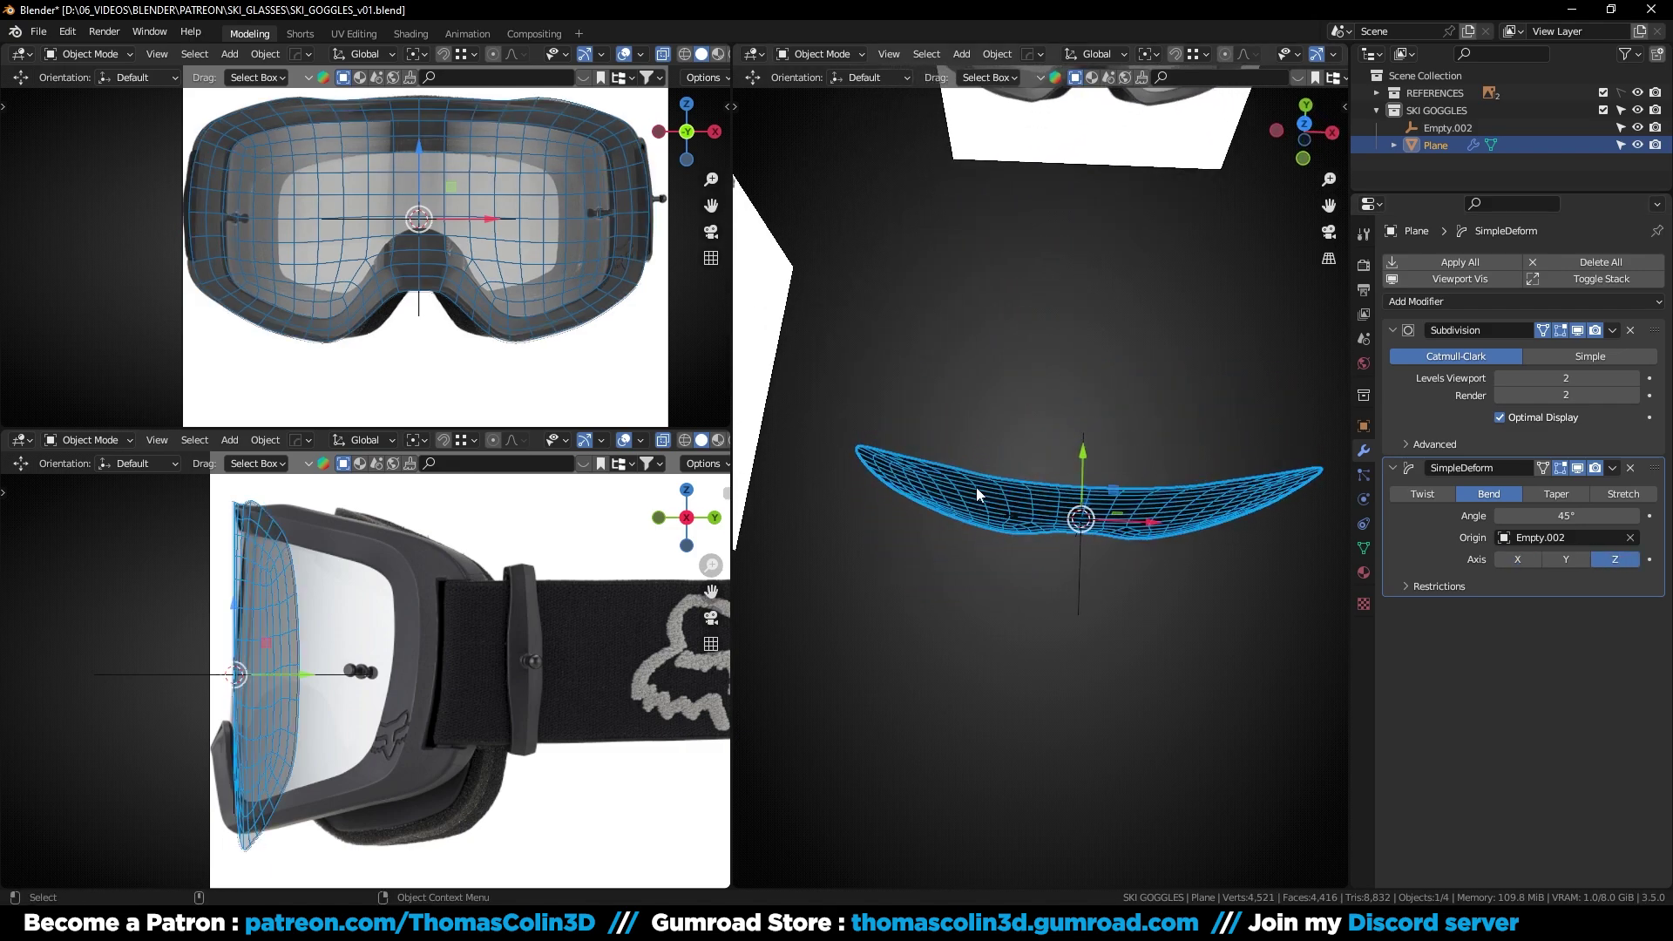
pyautogui.moveTo(1560, 516); pyautogui.dragTo(1608, 516)
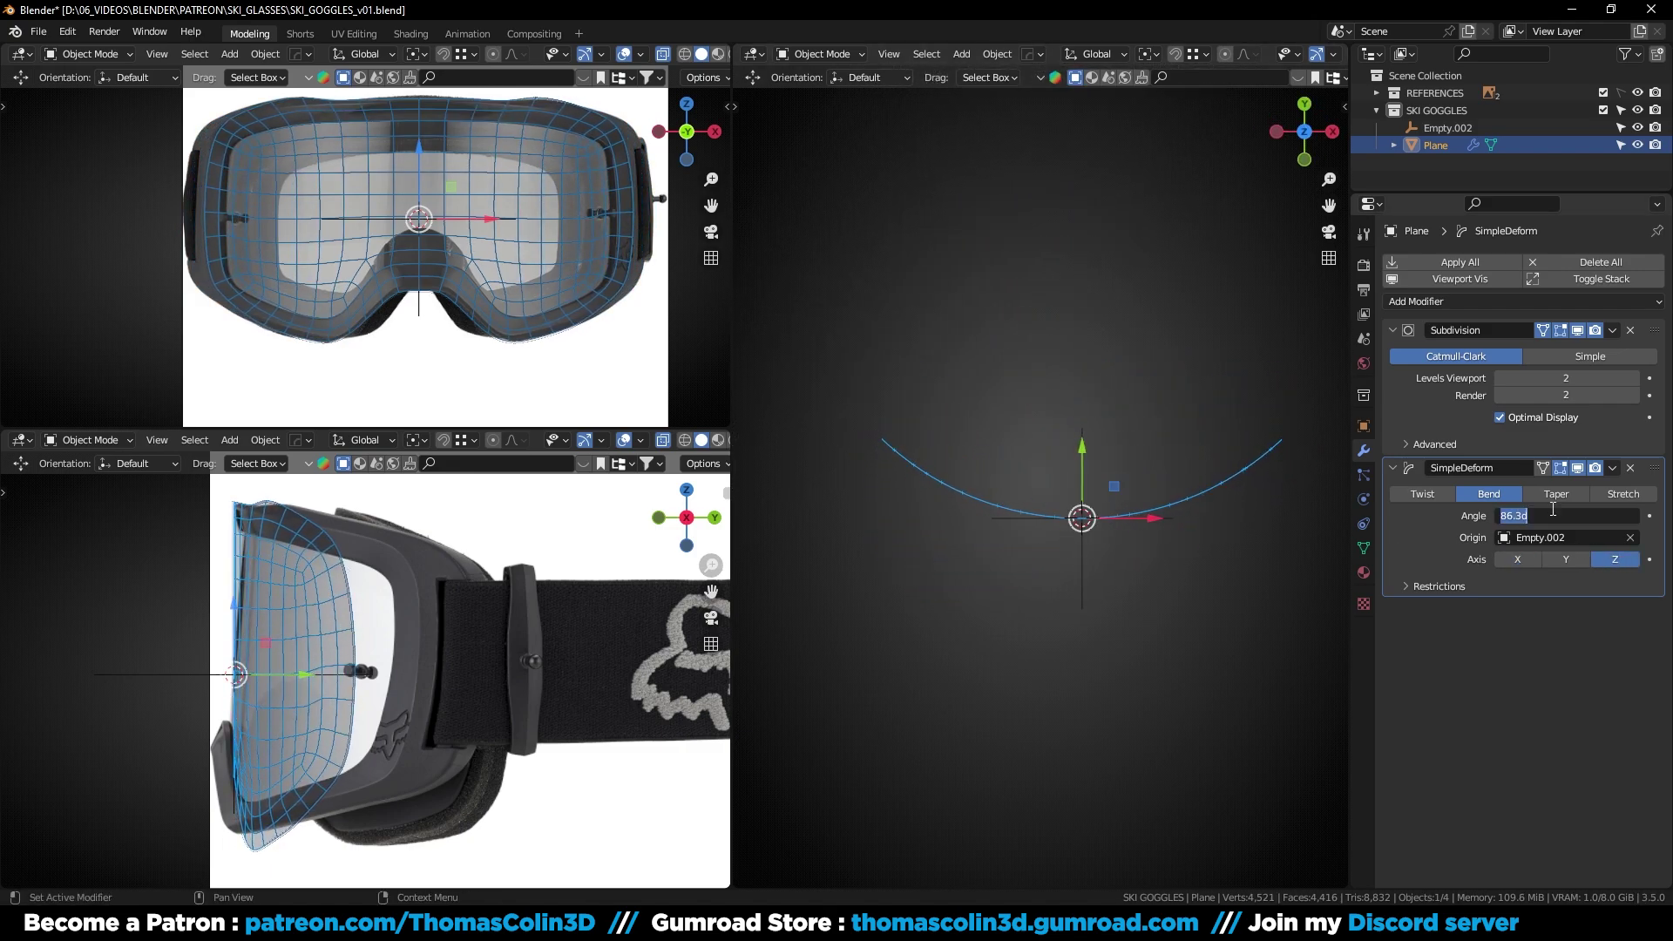
pyautogui.press('Return')
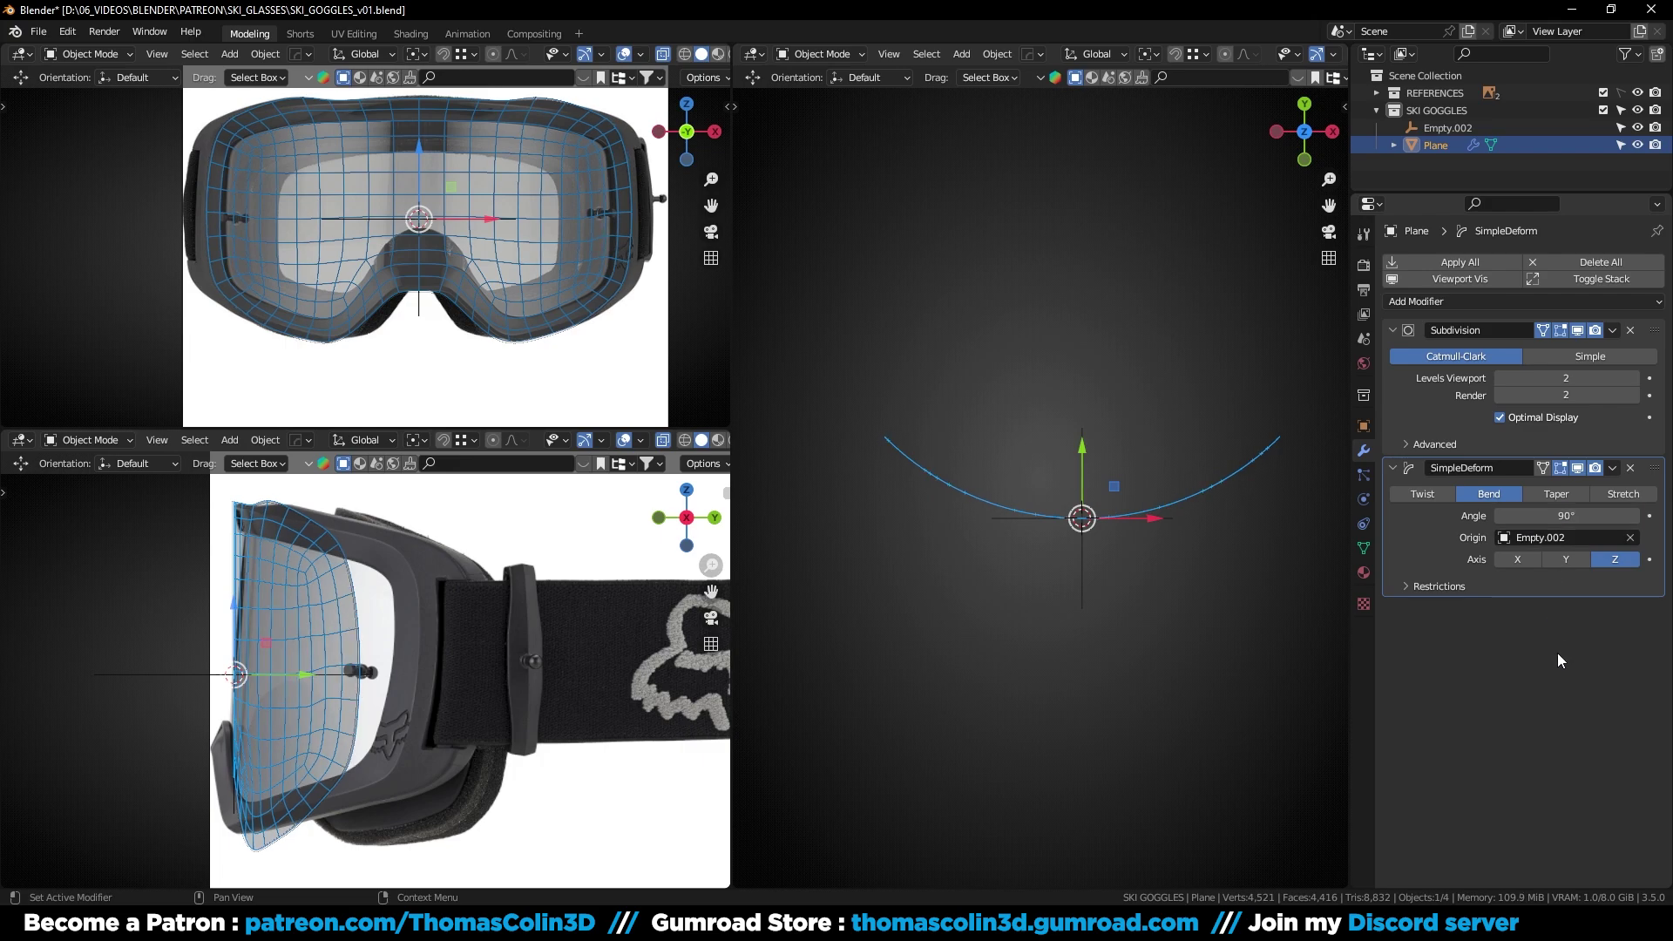
# Apply the bend and scale the whole mesh along X by about 1.1 to match the front reference's width
pyautogui.hotkey('ctrl', 'a')
pyautogui.hotkey('ctrl', 'space')
pyautogui.press('Tab')
pyautogui.press('s')
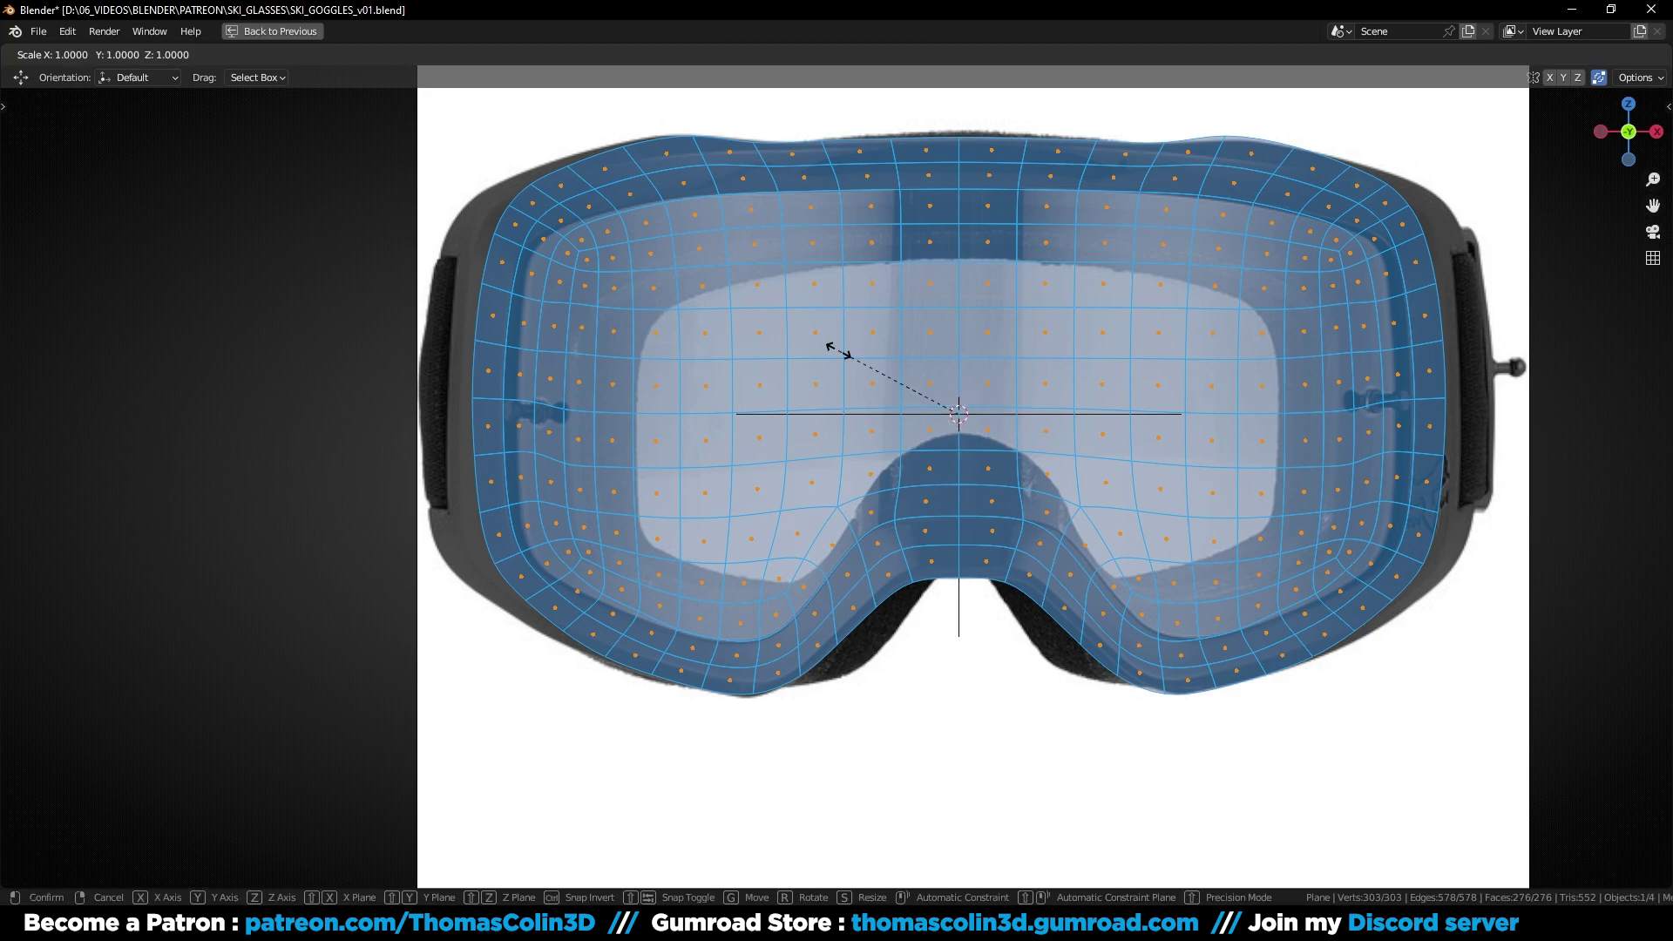
pyautogui.press('x')
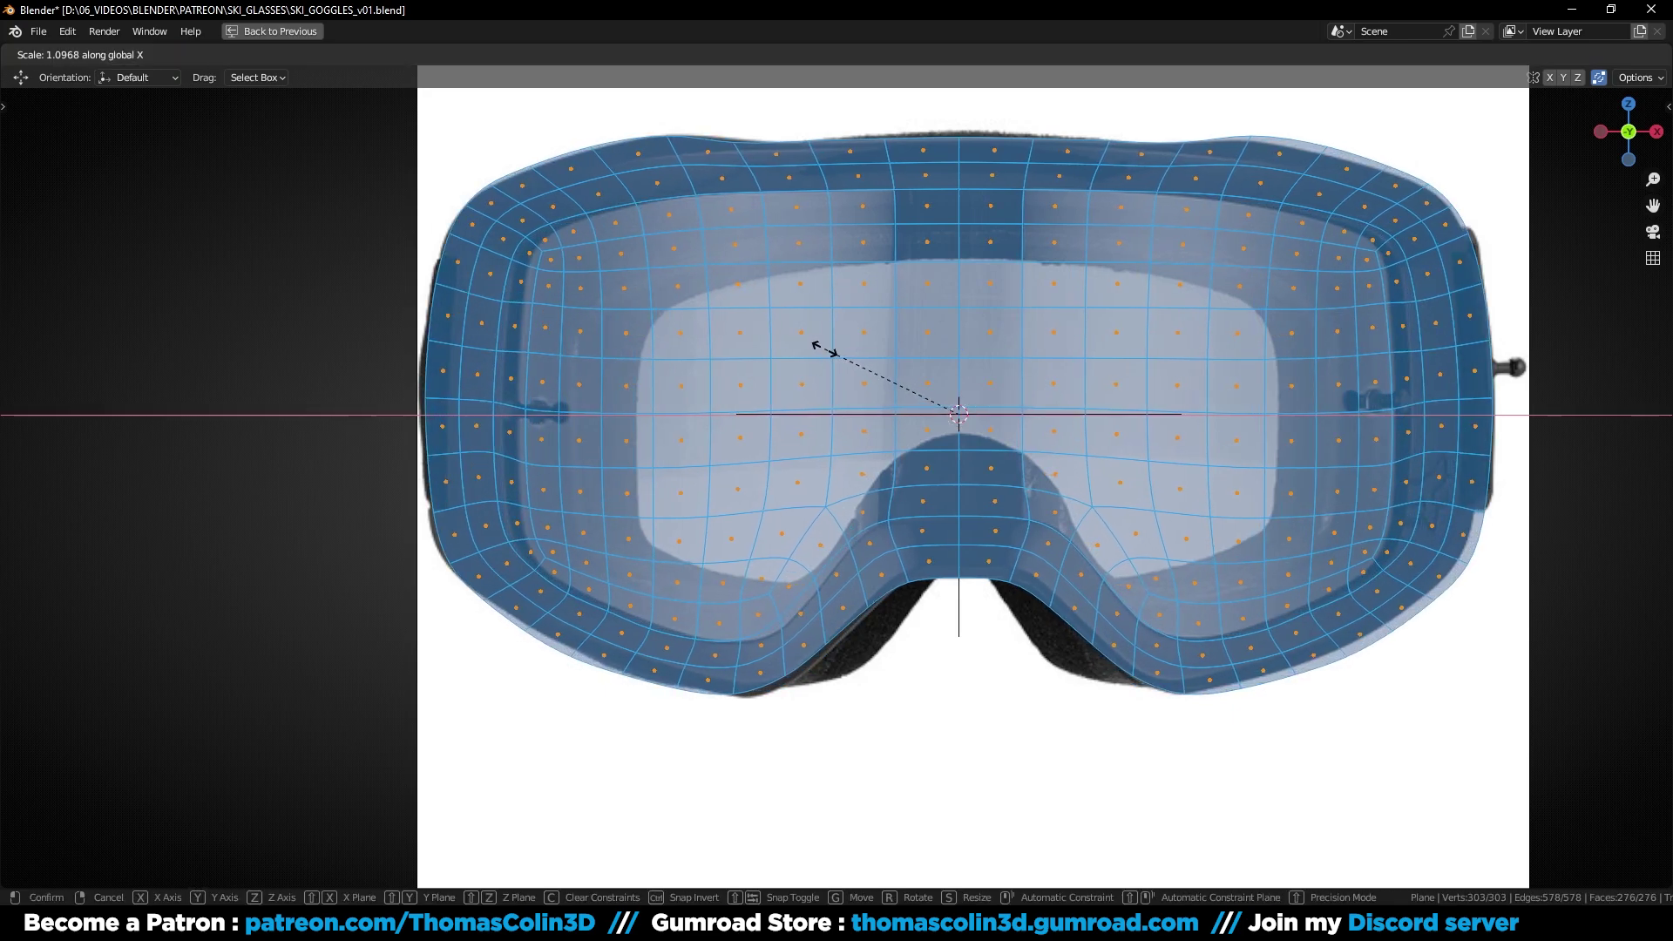
pyautogui.click(907, 472)
# Delete the helper empty from the scene
pyautogui.press('Tab')
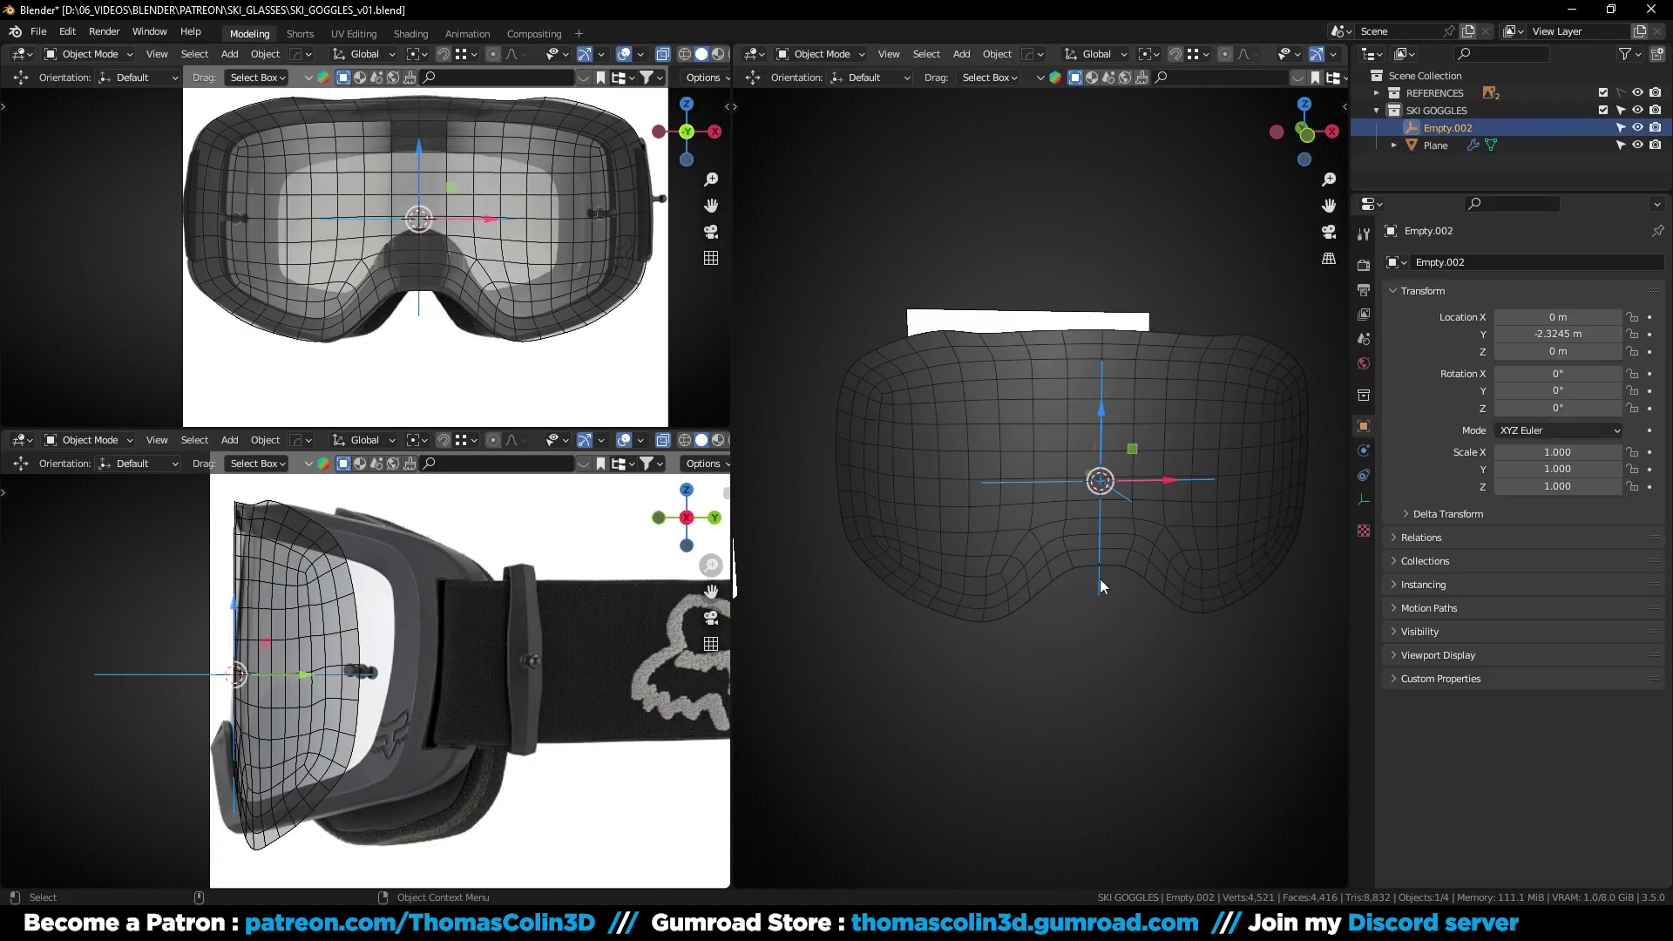
pyautogui.press('x')
pyautogui.click(1099, 578)
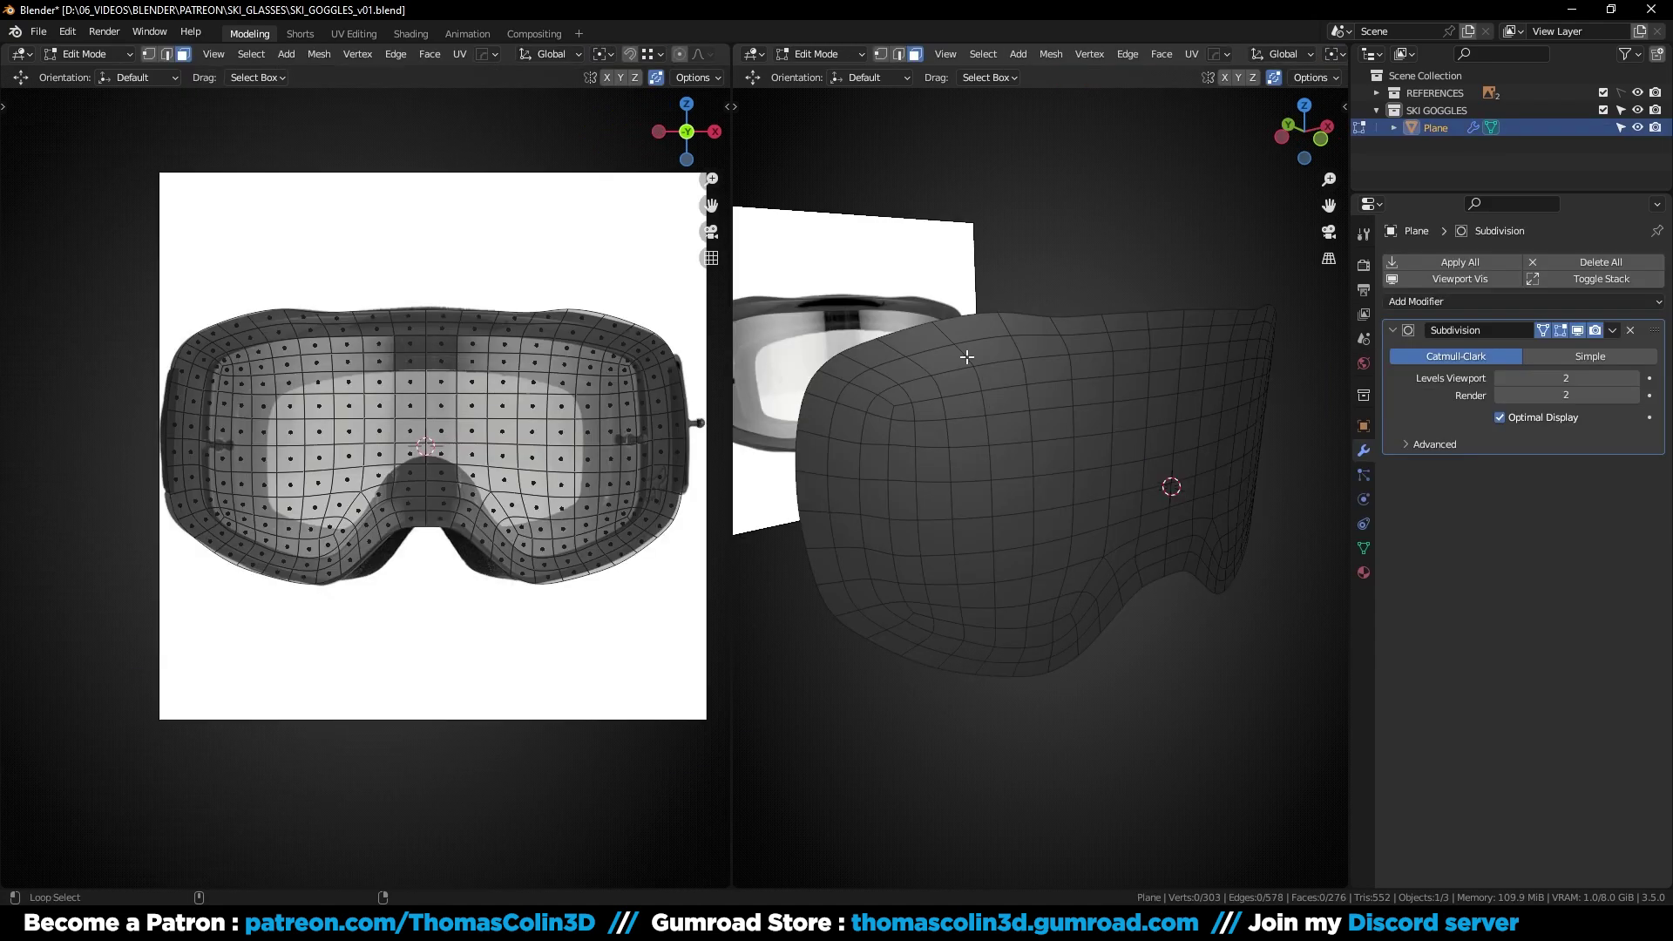
# Remove the Subdivision modifier and pull the frame's rear border loop backward along Y to deepen the side wall
pyautogui.keyDown('alt'); pyautogui.click(947, 329); pyautogui.keyUp('alt')
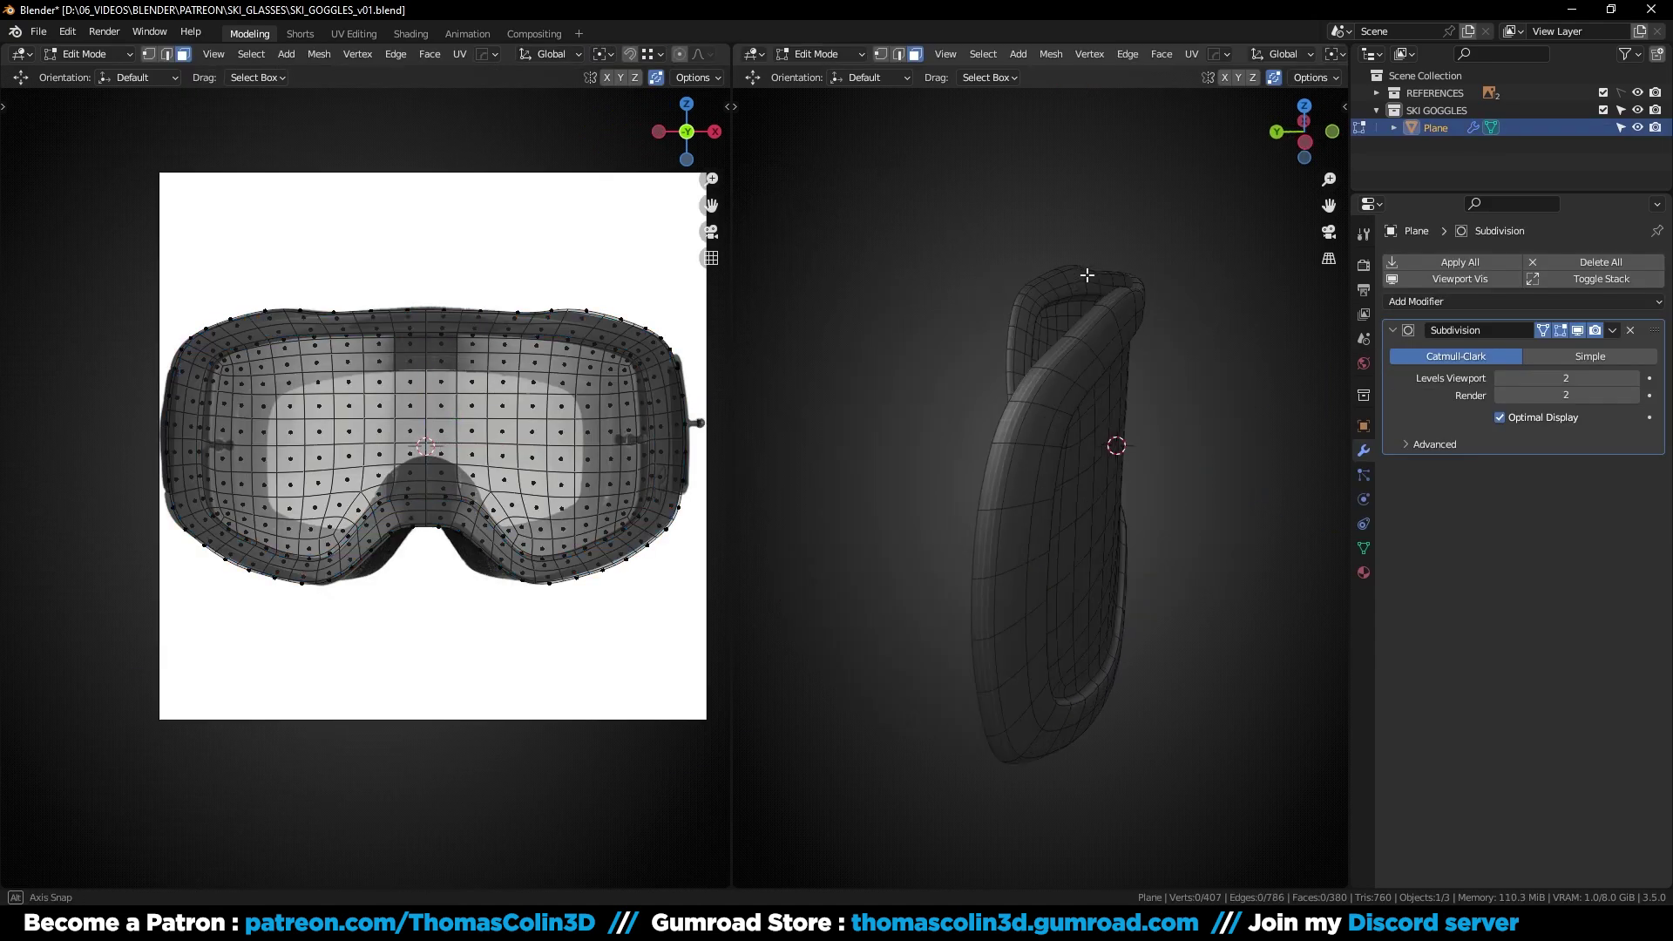
pyautogui.hotkey('ctrl', 'x')
pyautogui.keyDown('alt'); pyautogui.click(1068, 347); pyautogui.keyUp('alt')
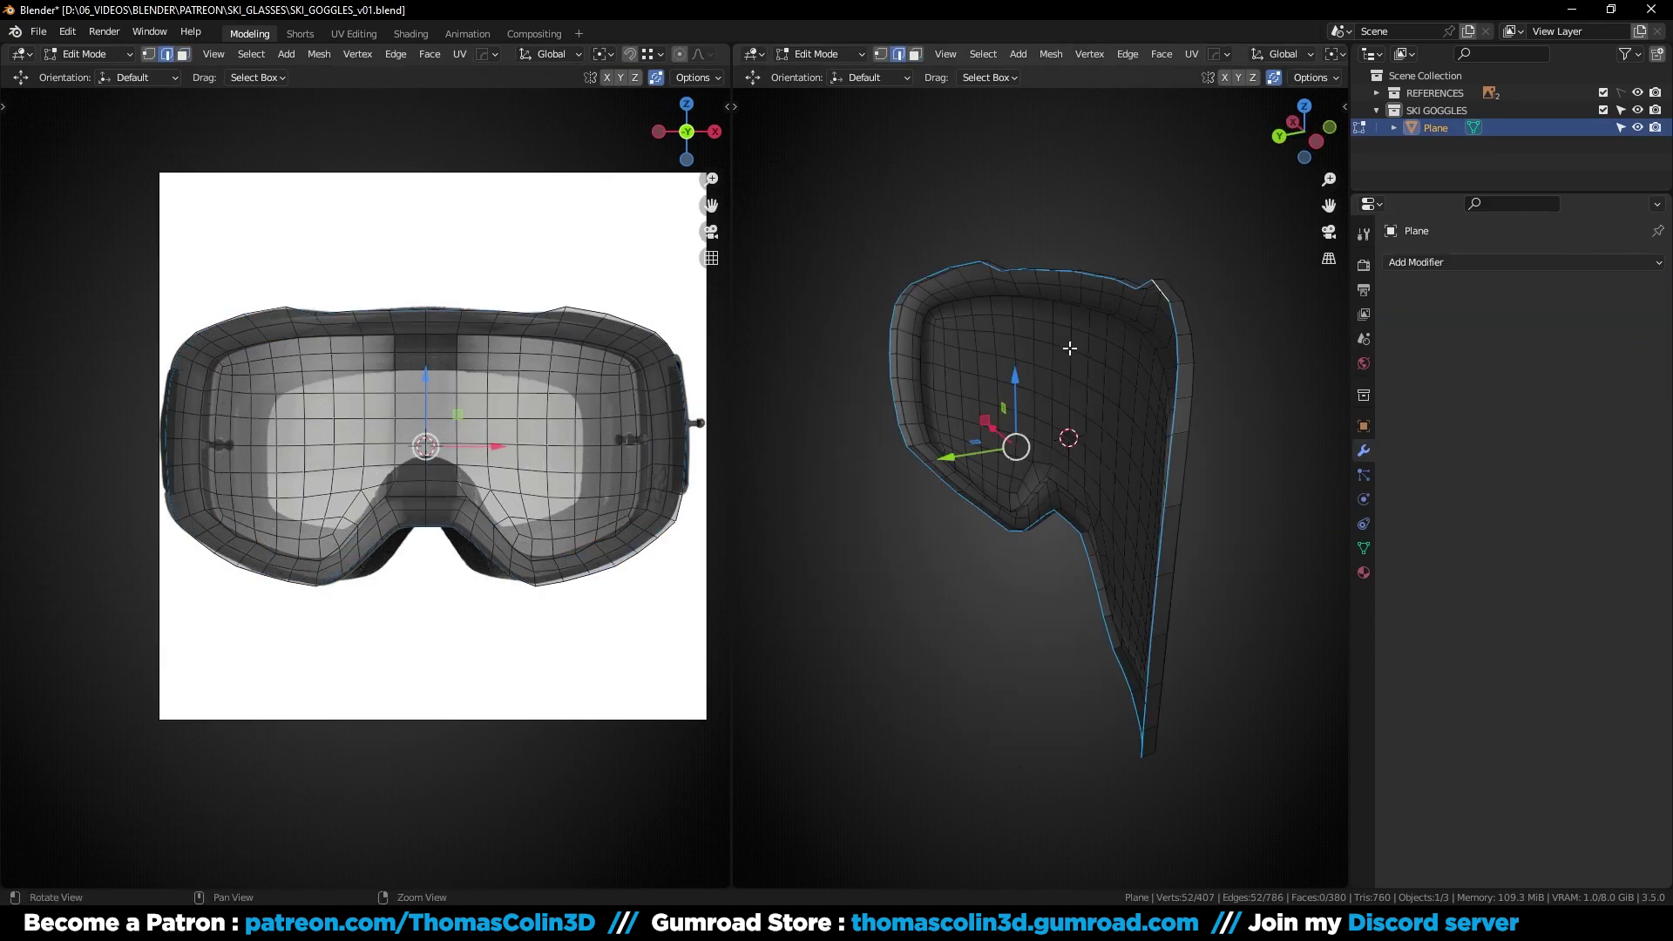
pyautogui.moveTo(1068, 348); pyautogui.dragTo(1015, 370, button='middle')
pyautogui.moveTo(983, 418); pyautogui.dragTo(916, 425)
pyautogui.moveTo(1182, 337); pyautogui.dragTo(1169, 340, button='middle')
# Flatten the curvature of the rear border loop by scaling it along Y, and adjust its depth
pyautogui.press('s')
pyautogui.press('y')
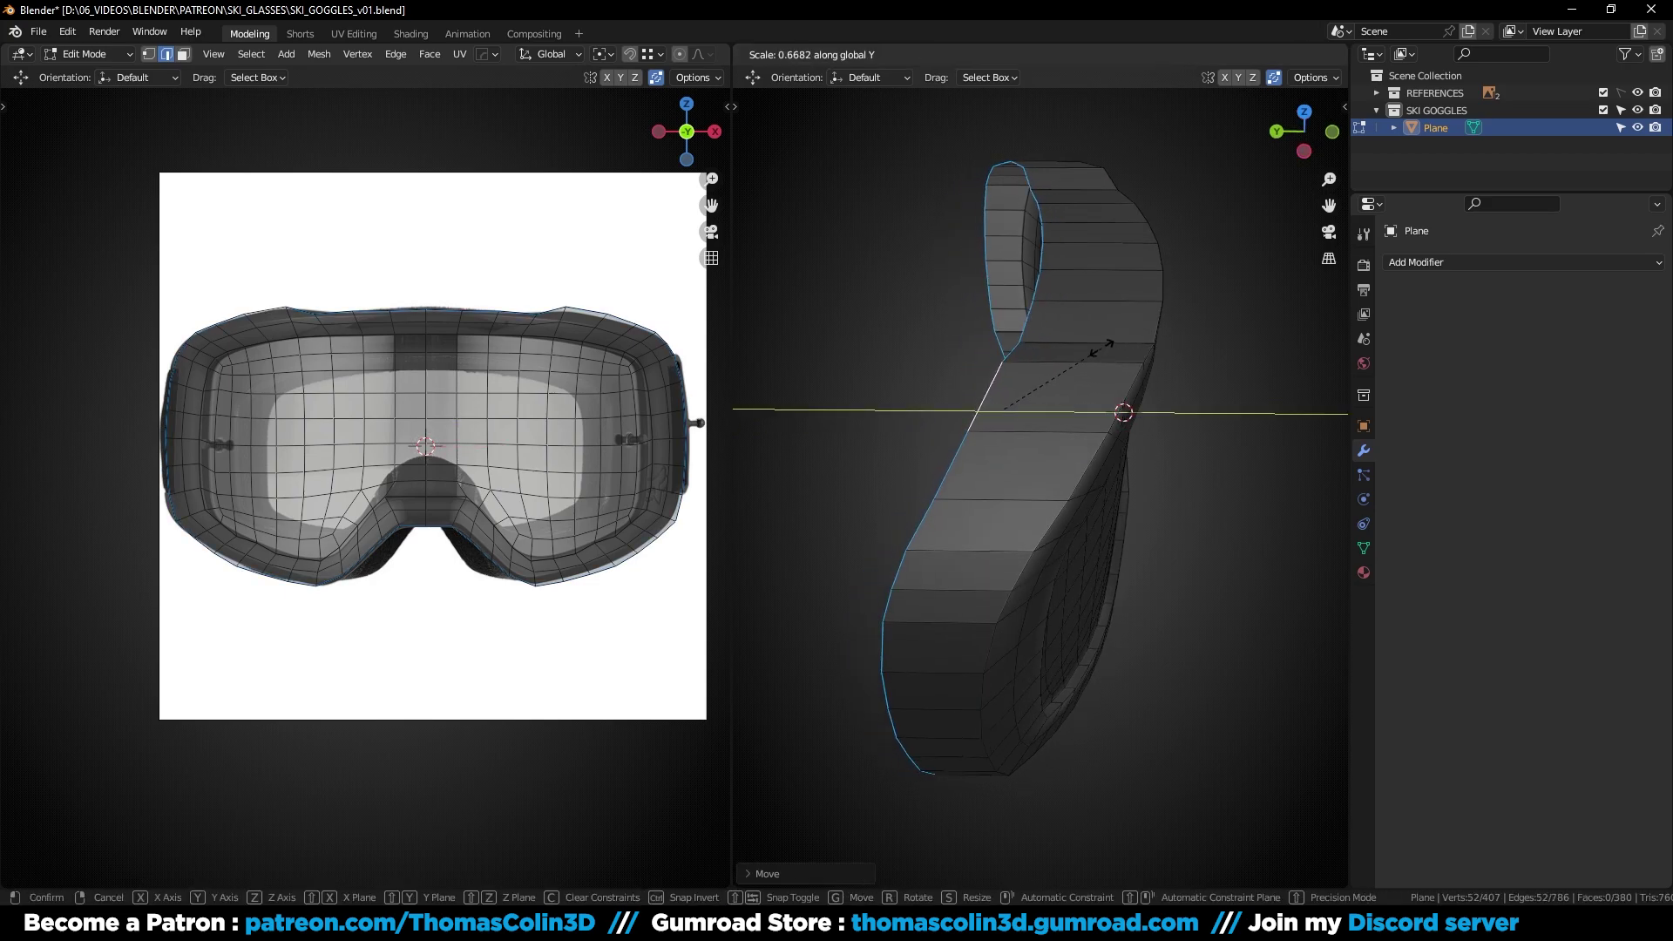
pyautogui.click(1089, 351)
pyautogui.moveTo(936, 412); pyautogui.dragTo(946, 414)
pyautogui.press('s')
pyautogui.press('y')
pyautogui.click(1011, 384)
pyautogui.click(818, 332)
# Raise the rear border's vertices above the nose opening along Z into an arch, using smooth proportional editing
pyautogui.moveTo(819, 332); pyautogui.dragTo(1035, 427, button='middle')
pyautogui.press('1')
pyautogui.click(1041, 475)
pyautogui.moveTo(1033, 411); pyautogui.dragTo(1028, 371)
pyautogui.moveTo(1032, 470); pyautogui.dragTo(1042, 502, button='middle')
pyautogui.keyDown('shift'); pyautogui.click(970, 498); pyautogui.keyUp('shift')
pyautogui.press('o')
pyautogui.press('g')
pyautogui.press('z')
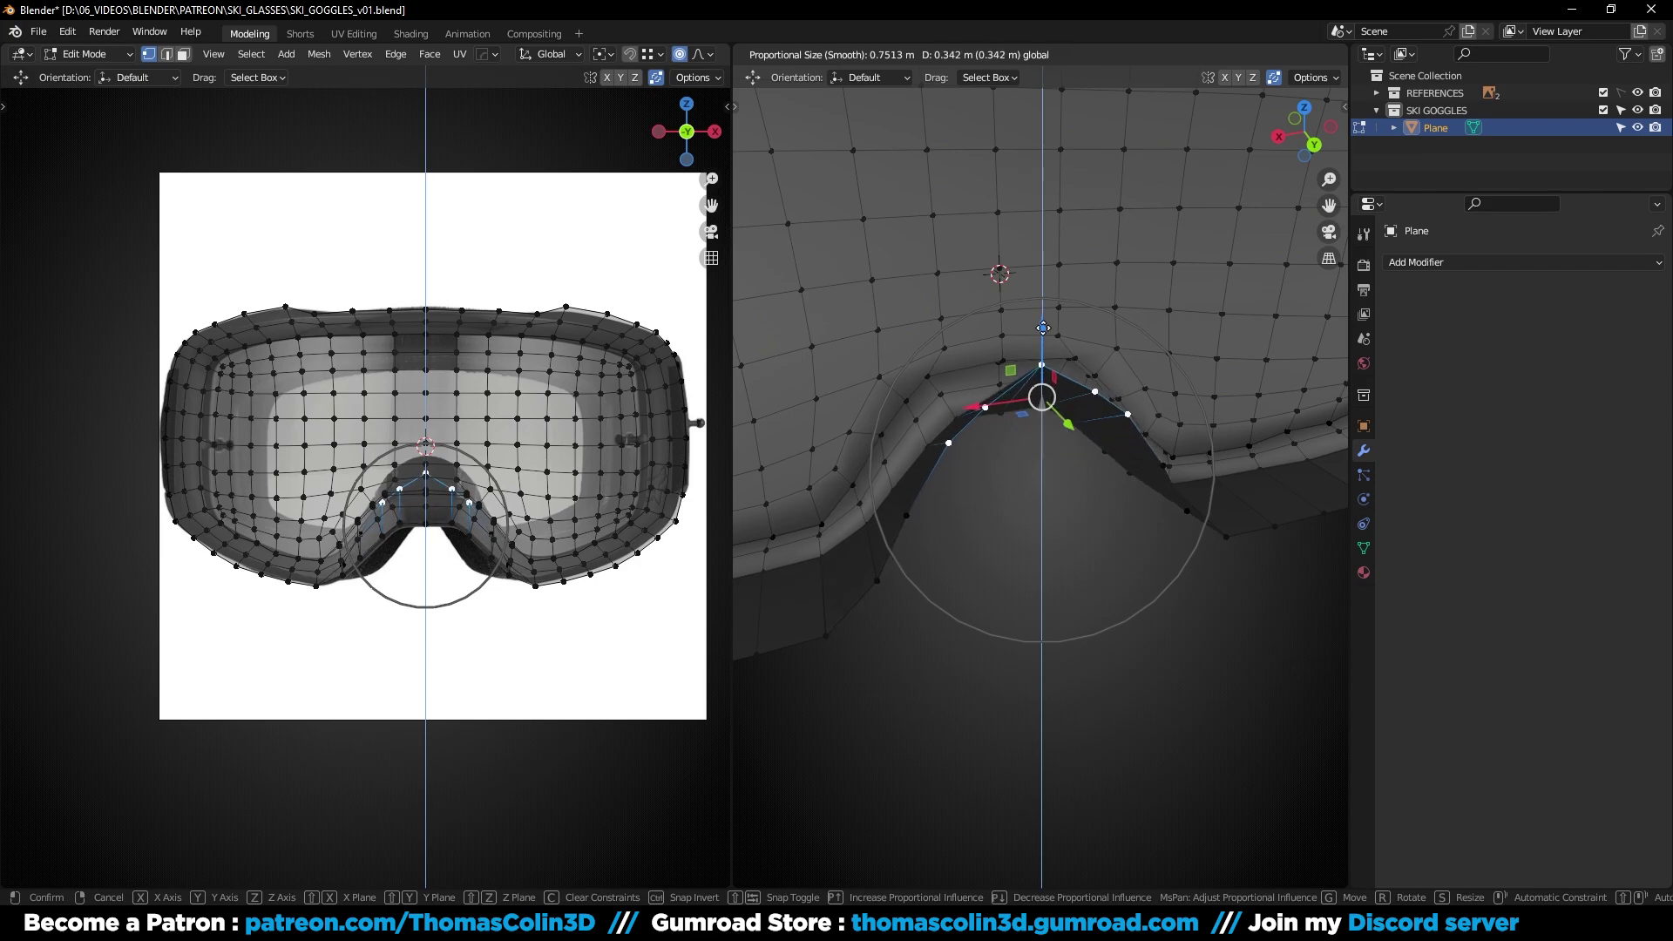
pyautogui.click(1043, 285)
pyautogui.scroll(6, 416, 382)
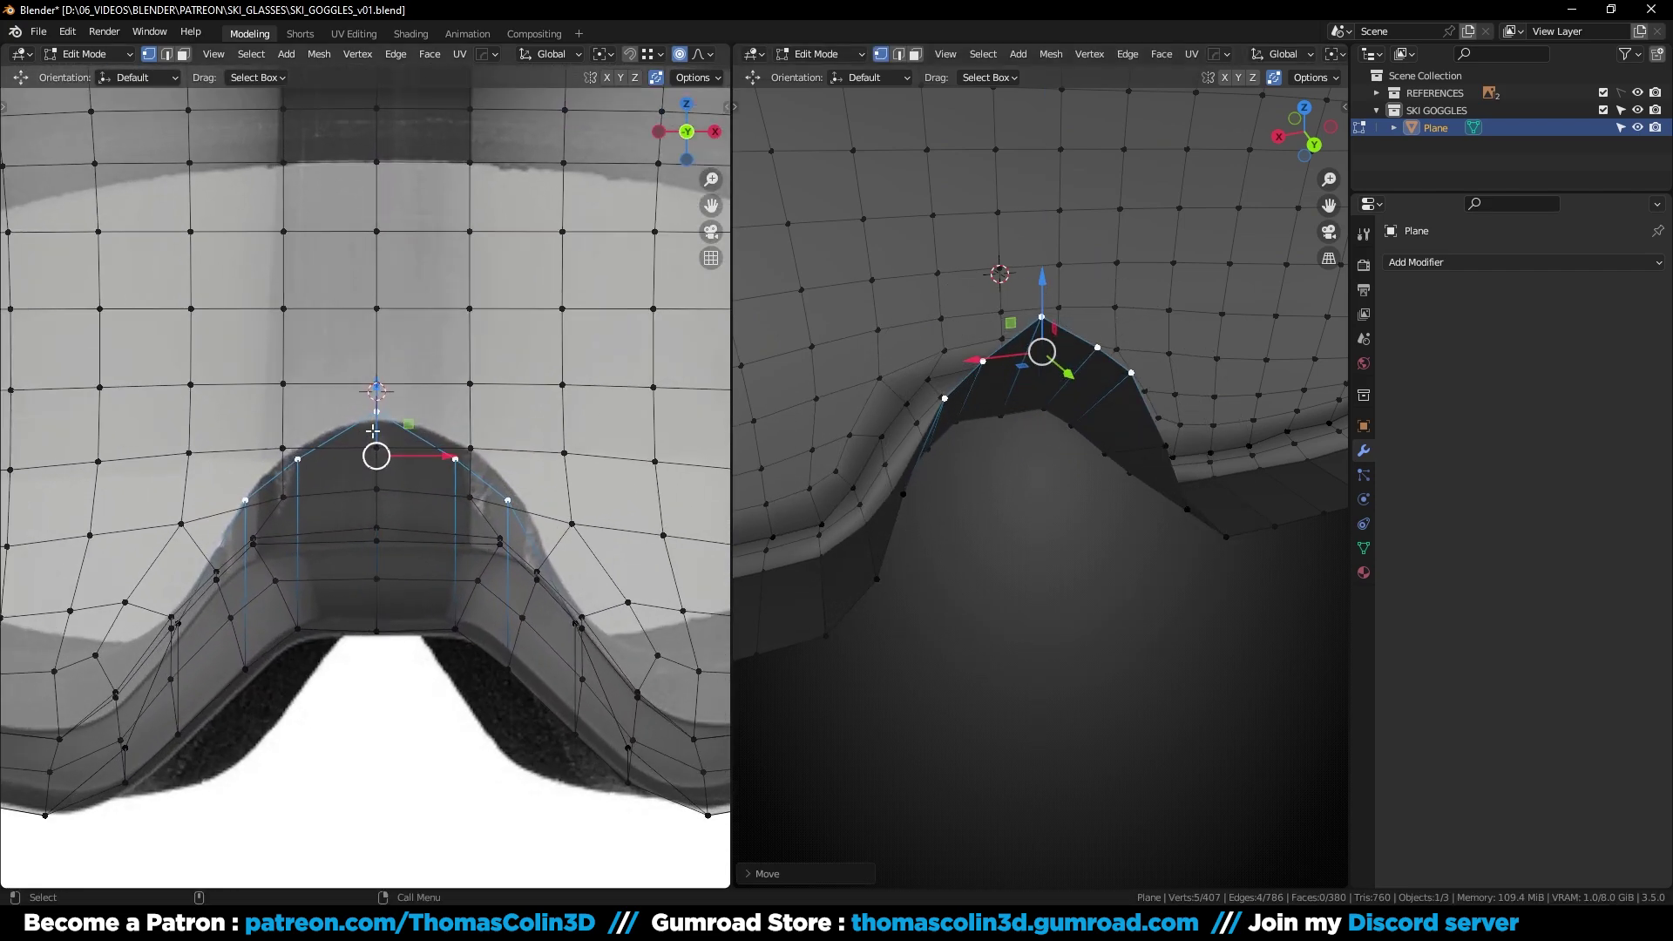
# Add a level 2 subdivision, display it in Edit Mode, and raise the rear nose arch's centre vertex along Z
pyautogui.press('Tab')
pyautogui.hotkey('ctrl', '2')
pyautogui.press('Tab')
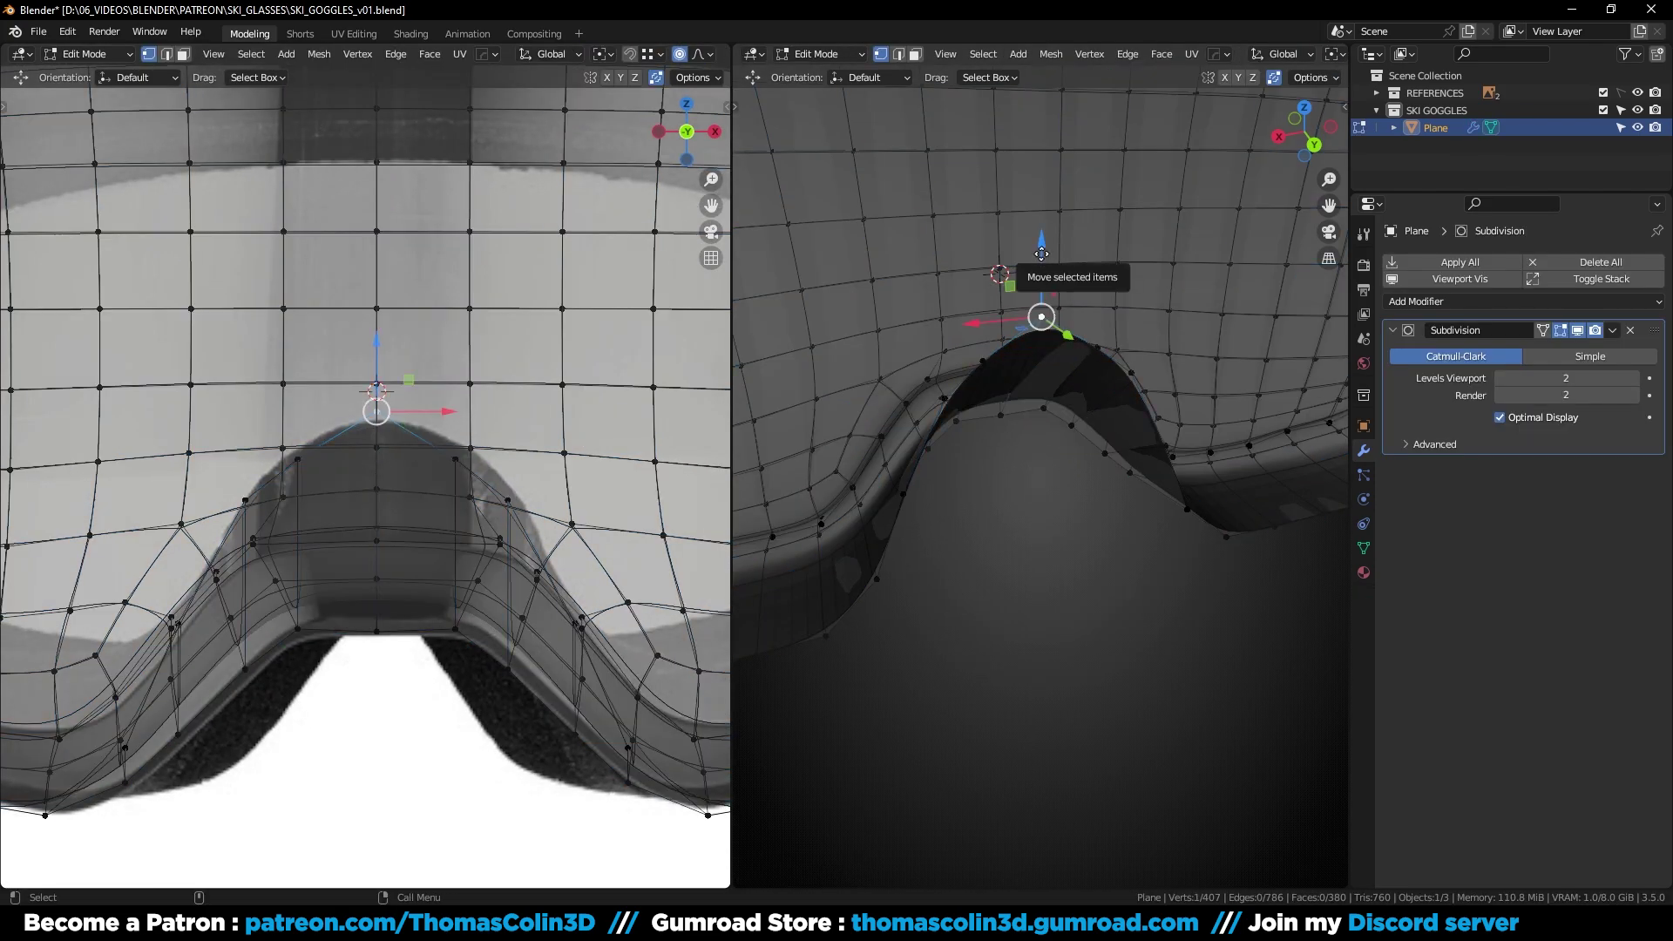
pyautogui.click(1042, 322)
pyautogui.press('g')
pyautogui.press('z')
pyautogui.click(1043, 309)
pyautogui.click(1544, 333)
# Try to raise the rear nose arch's centre vertex further with proportional editing
pyautogui.moveTo(378, 335); pyautogui.dragTo(384, 321)
pyautogui.scroll(-7, 384, 322)
pyautogui.hotkey('ctrl', 'z')
# Adjust the height of the rear nose arch's centre vertex with proportional editing
pyautogui.click(700, 57)
pyautogui.click(630, 90)
pyautogui.moveTo(1044, 243); pyautogui.dragTo(1039, 244)
pyautogui.scroll(-7, 1046, 239)
pyautogui.scroll(10, 1043, 240)
pyautogui.moveTo(993, 356); pyautogui.dragTo(979, 430, button='middle')
pyautogui.scroll(3, 980, 429)
# Spread the two vertices beside the rear nose arch's centre by scaling about 1.18 along X without proportional editing
pyautogui.click(954, 420)
pyautogui.keyDown('shift'); pyautogui.click(1132, 386); pyautogui.keyUp('shift')
pyautogui.press('s')
pyautogui.press('x')
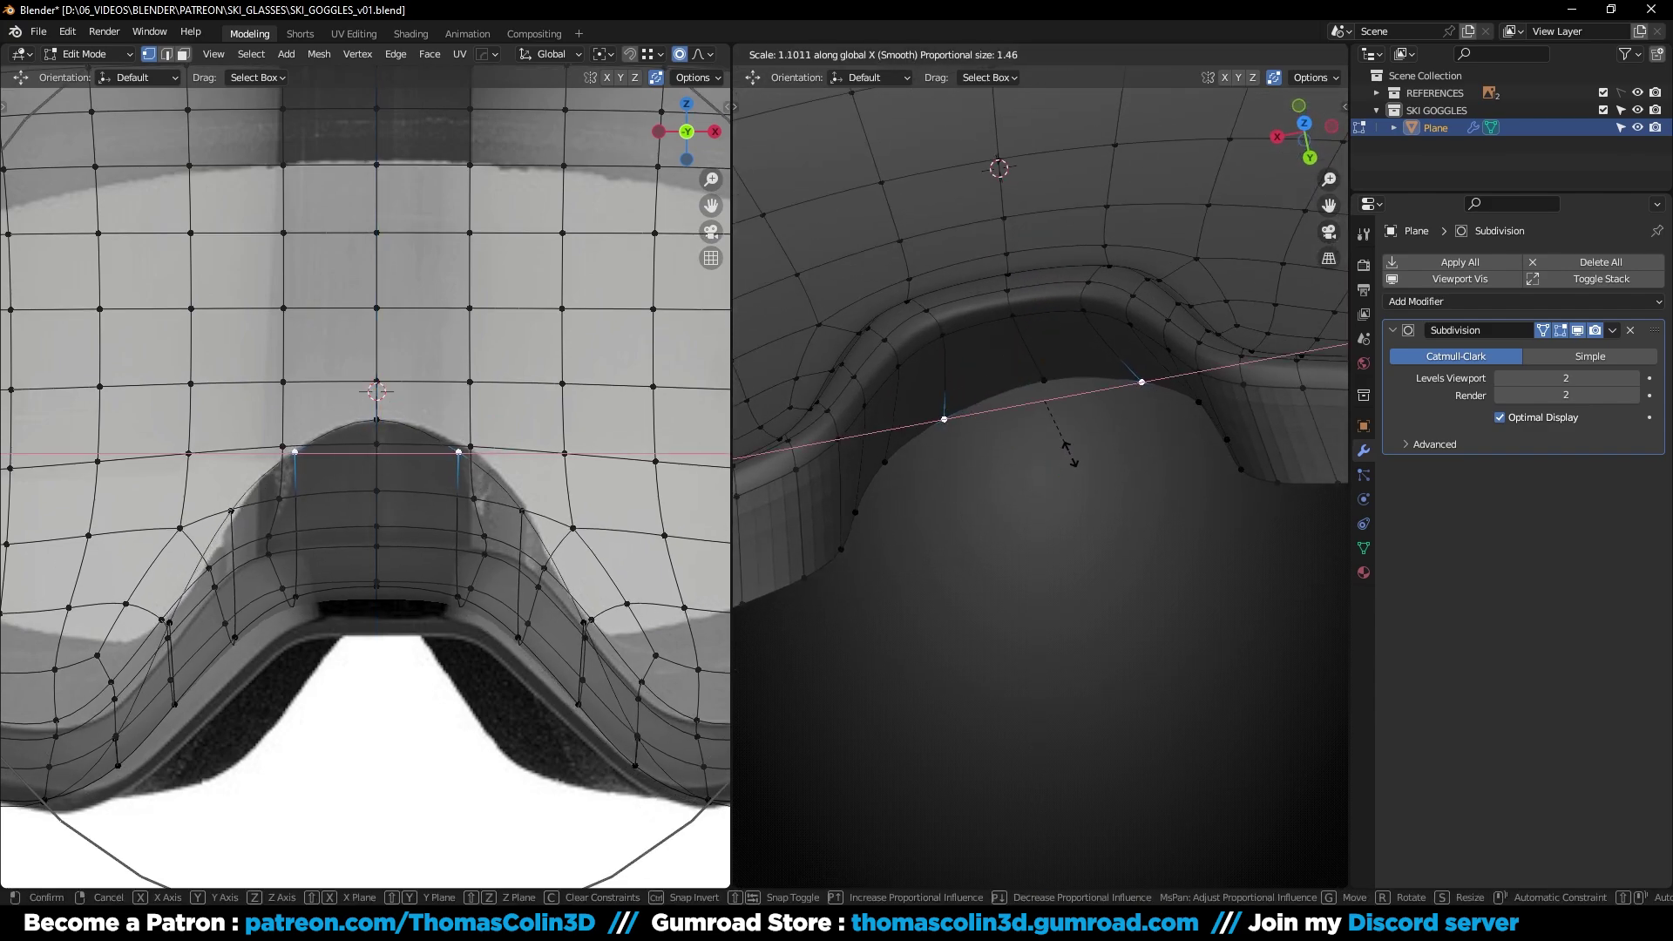
pyautogui.press('o')
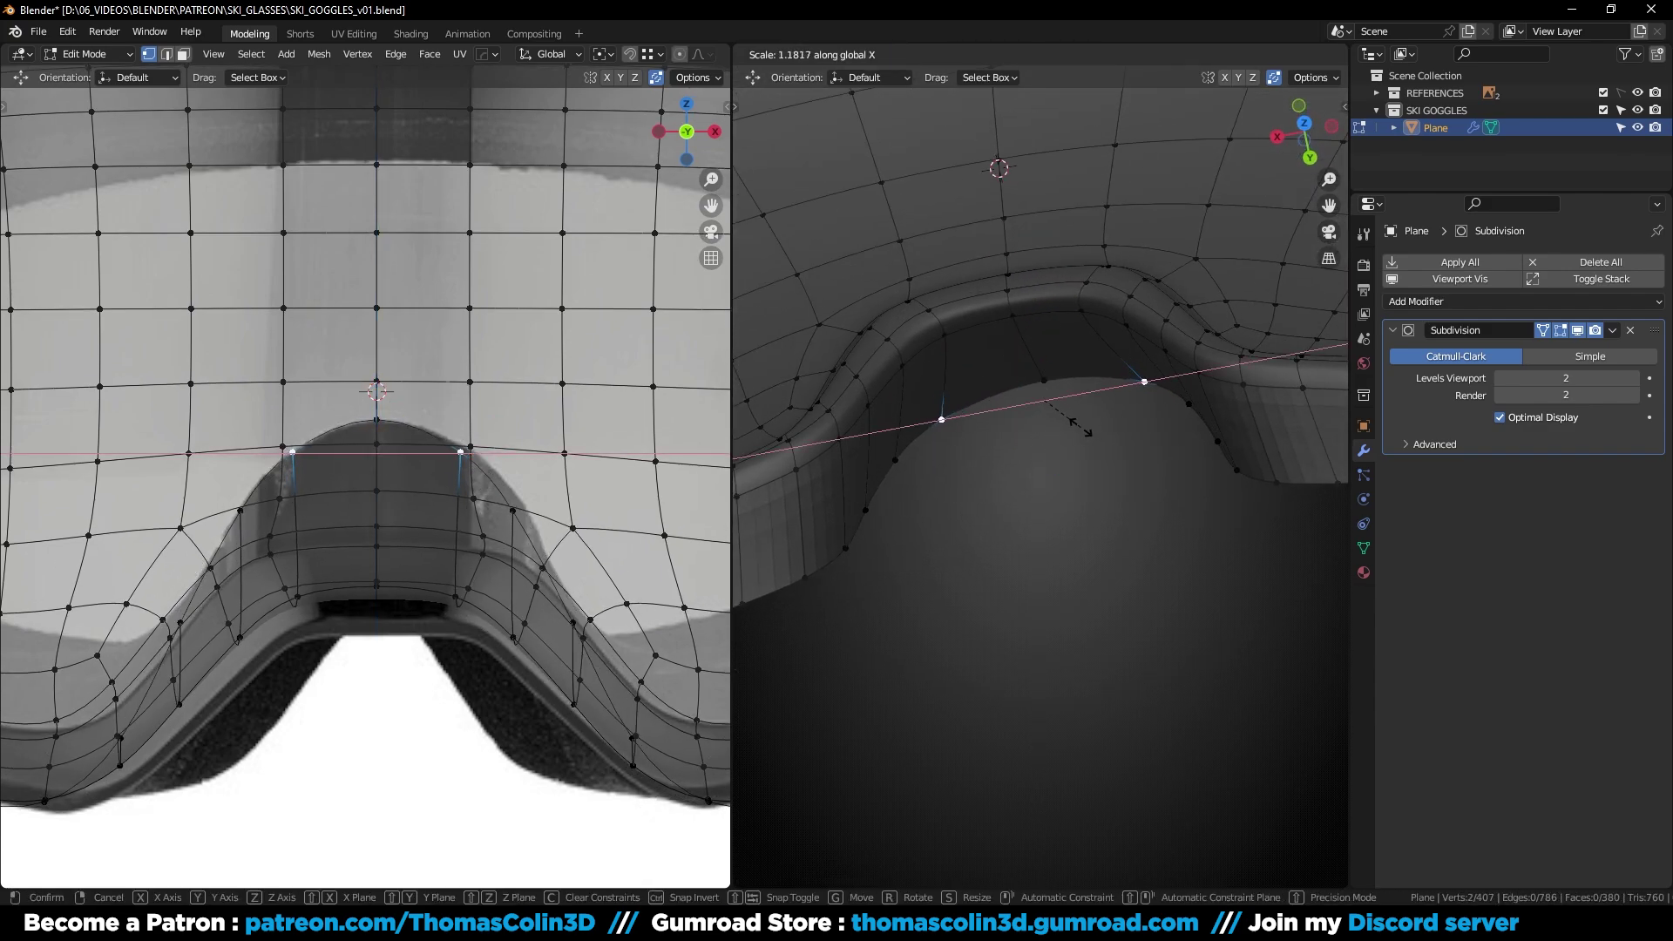
pyautogui.click(1080, 427)
# Scale the next outward pair of rear nose arch vertices along X to round the arch
pyautogui.moveTo(990, 512); pyautogui.dragTo(982, 477, button='middle')
pyautogui.click(898, 420)
pyautogui.moveTo(1161, 418); pyautogui.dragTo(1103, 441, button='middle')
pyautogui.keyDown('shift'); pyautogui.click(1187, 476); pyautogui.keyUp('shift')
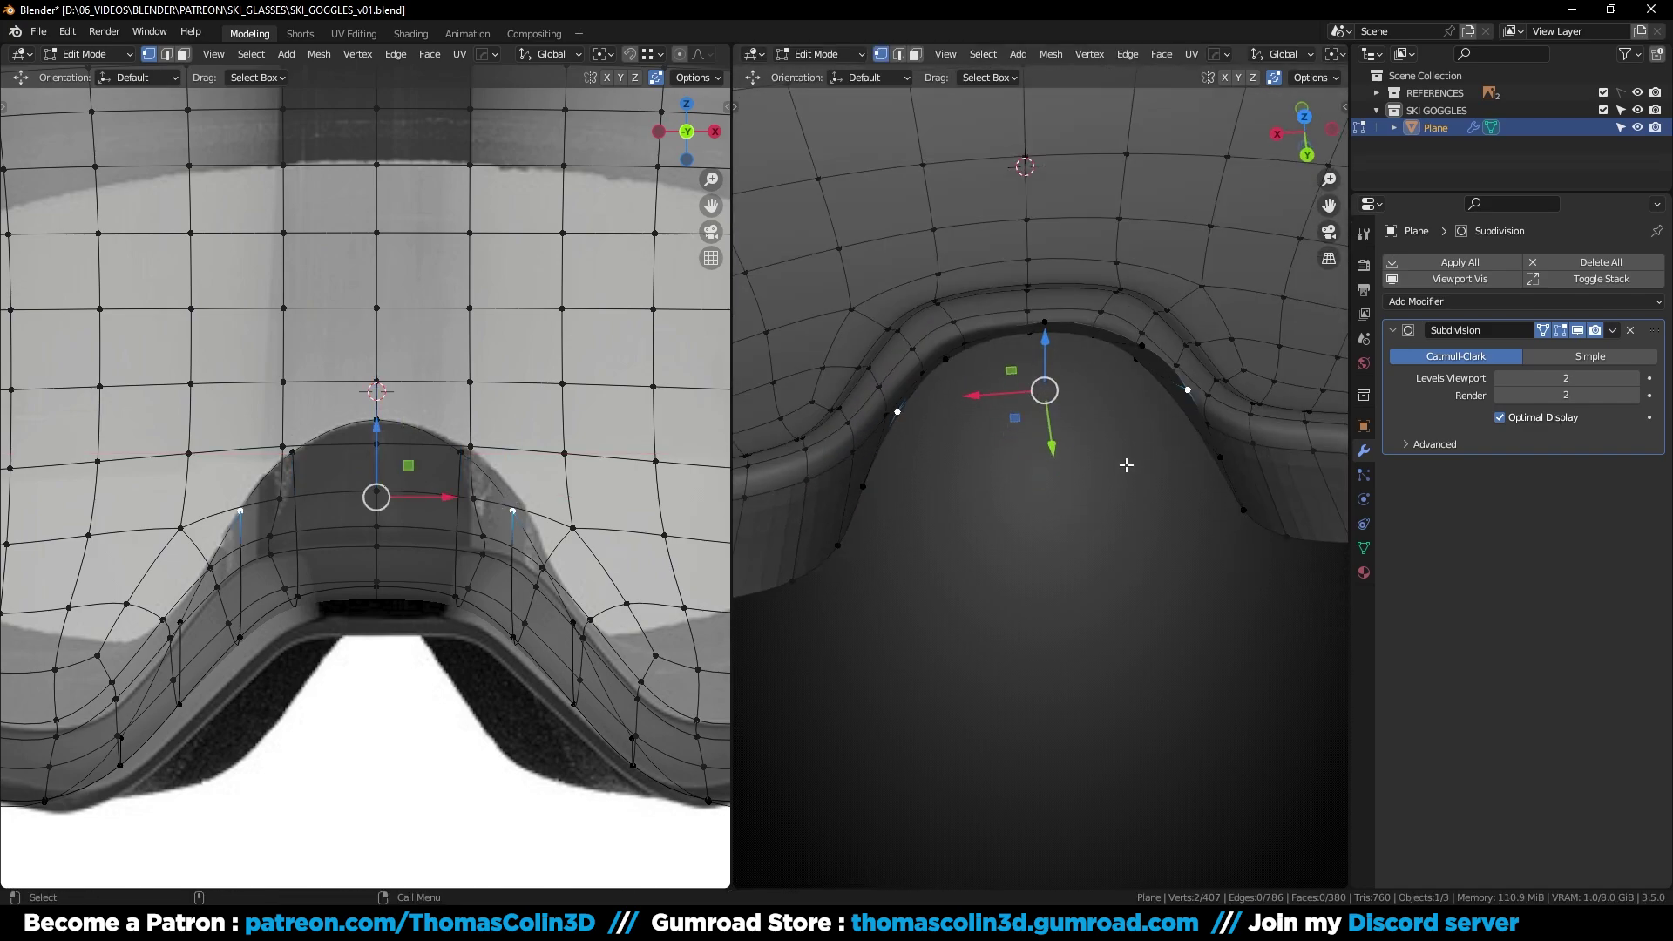
pyautogui.press('s')
pyautogui.press('x')
pyautogui.click(1126, 472)
# Shade the goggle mesh smooth in Object Mode and deselect it
pyautogui.keyDown('alt'); pyautogui.moveTo(1124, 475); pyautogui.dragTo(952, 557, button='right'); pyautogui.keyUp('alt')
pyautogui.keyDown('alt'); pyautogui.moveTo(871, 527); pyautogui.dragTo(945, 493); pyautogui.keyUp('alt')
pyautogui.press('Tab')
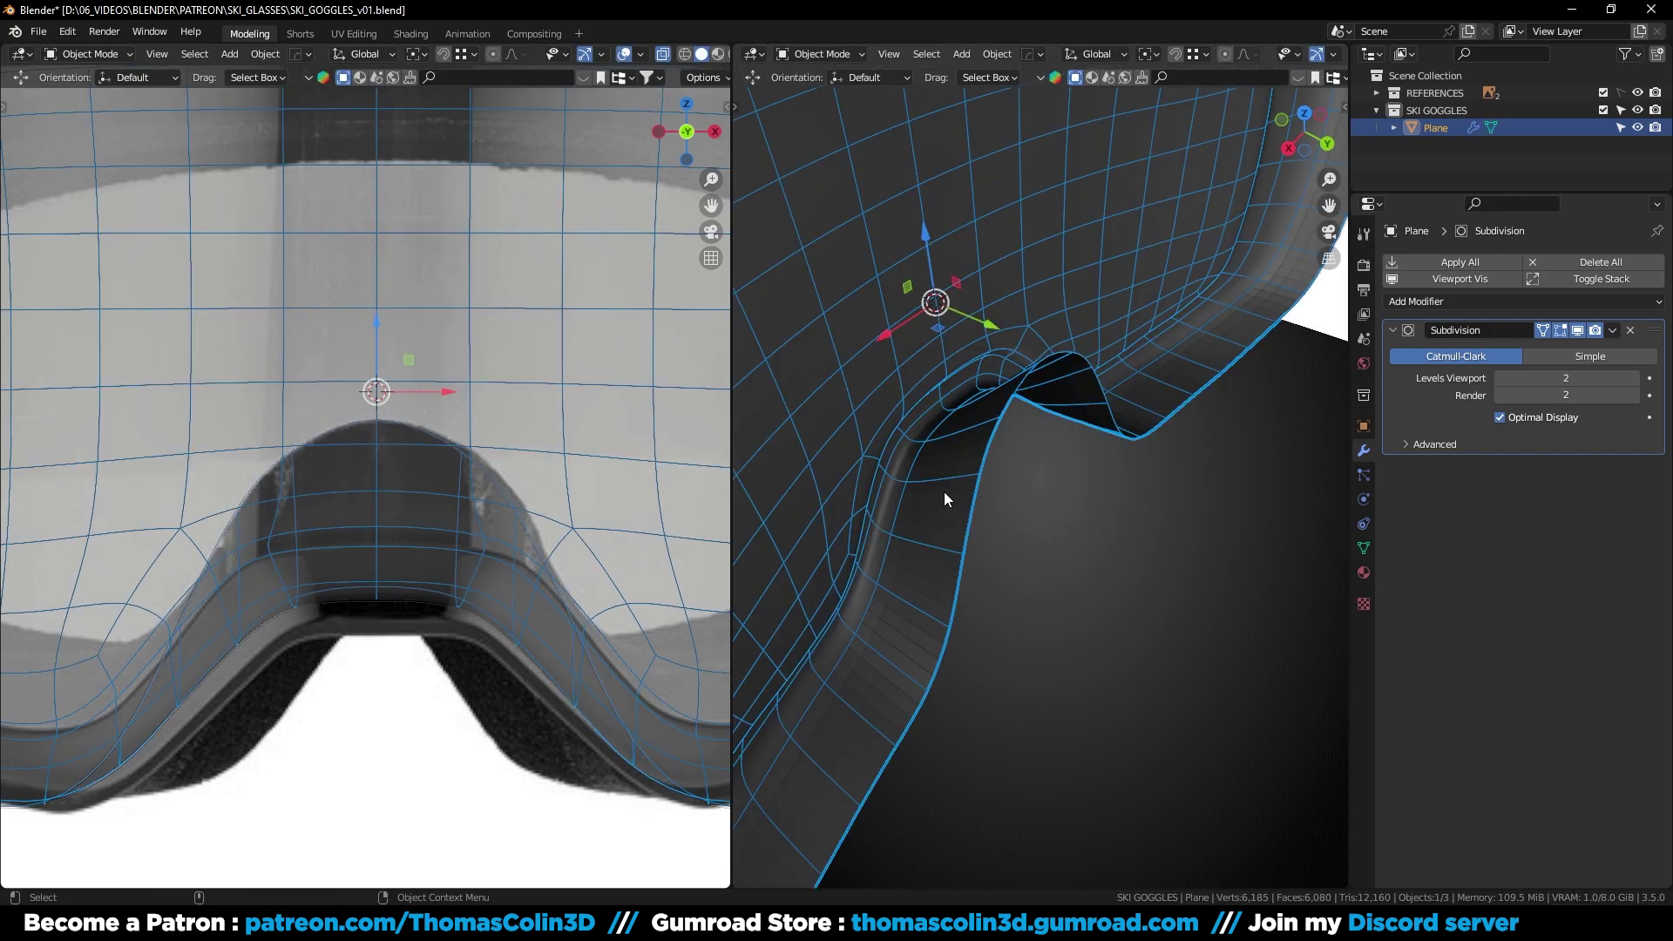
pyautogui.rightClick(944, 491)
pyautogui.click(920, 454)
pyautogui.click(1017, 563)
pyautogui.keyDown('alt'); pyautogui.moveTo(976, 524); pyautogui.dragTo(1047, 479, button='middle'); pyautogui.keyUp('alt')
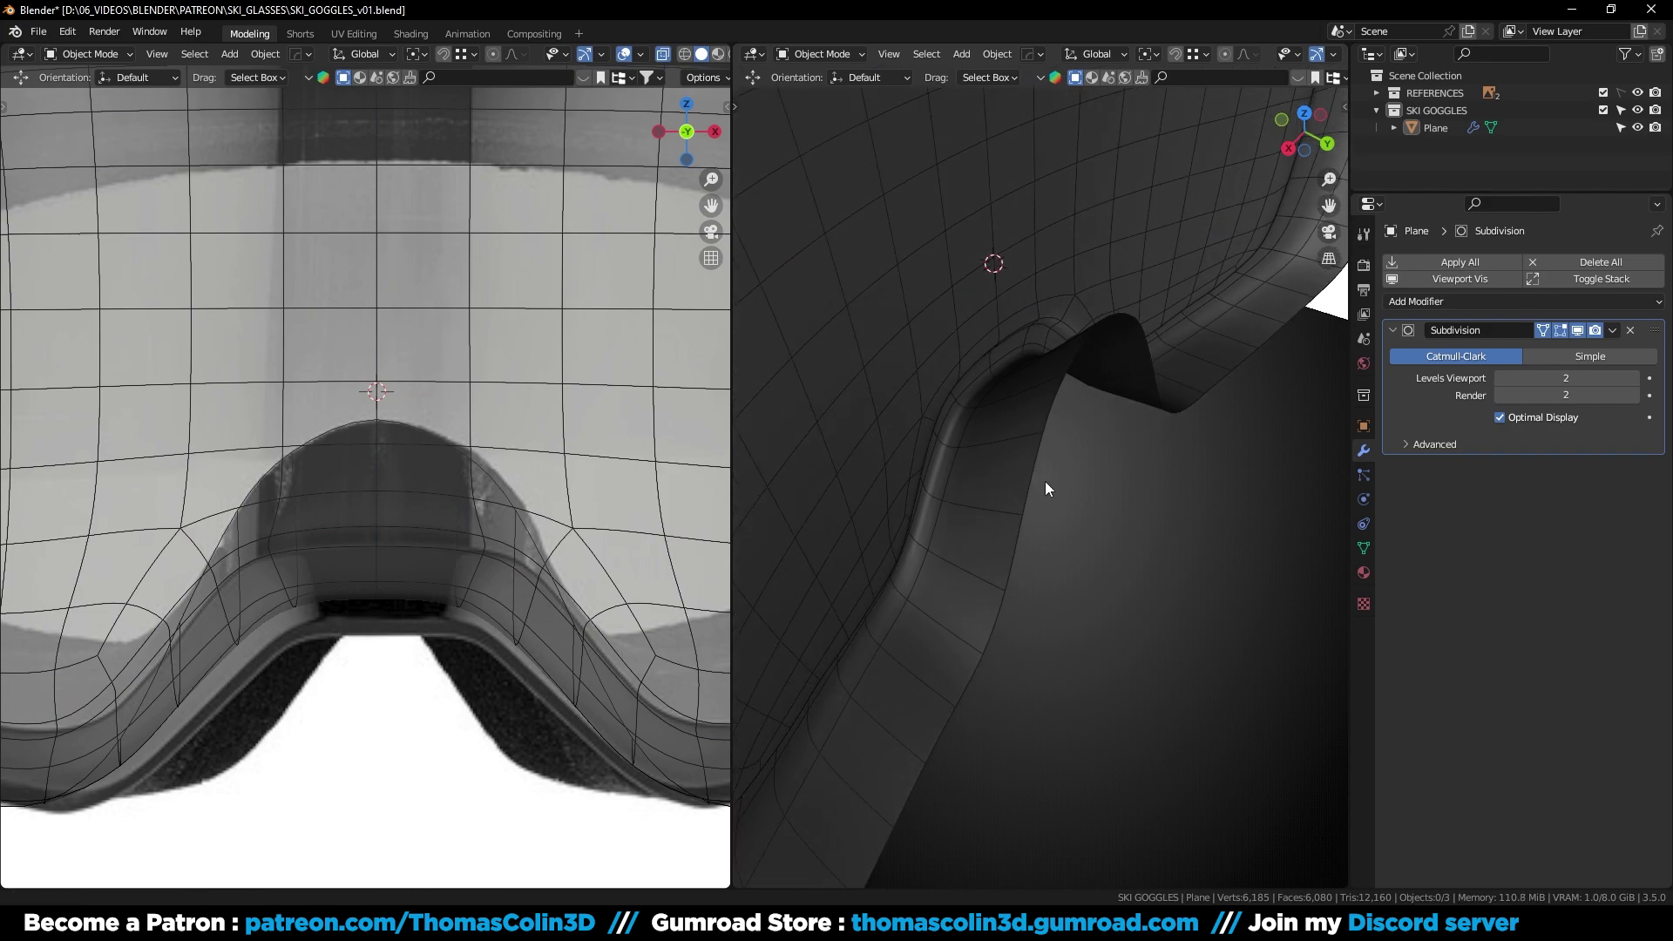
# Insert two evenly spaced edge loops around the frame's side wall
pyautogui.click(1047, 480)
pyautogui.press('Tab')
pyautogui.hotkey('ctrl', 'r')
pyautogui.scroll(1, 1022, 419)
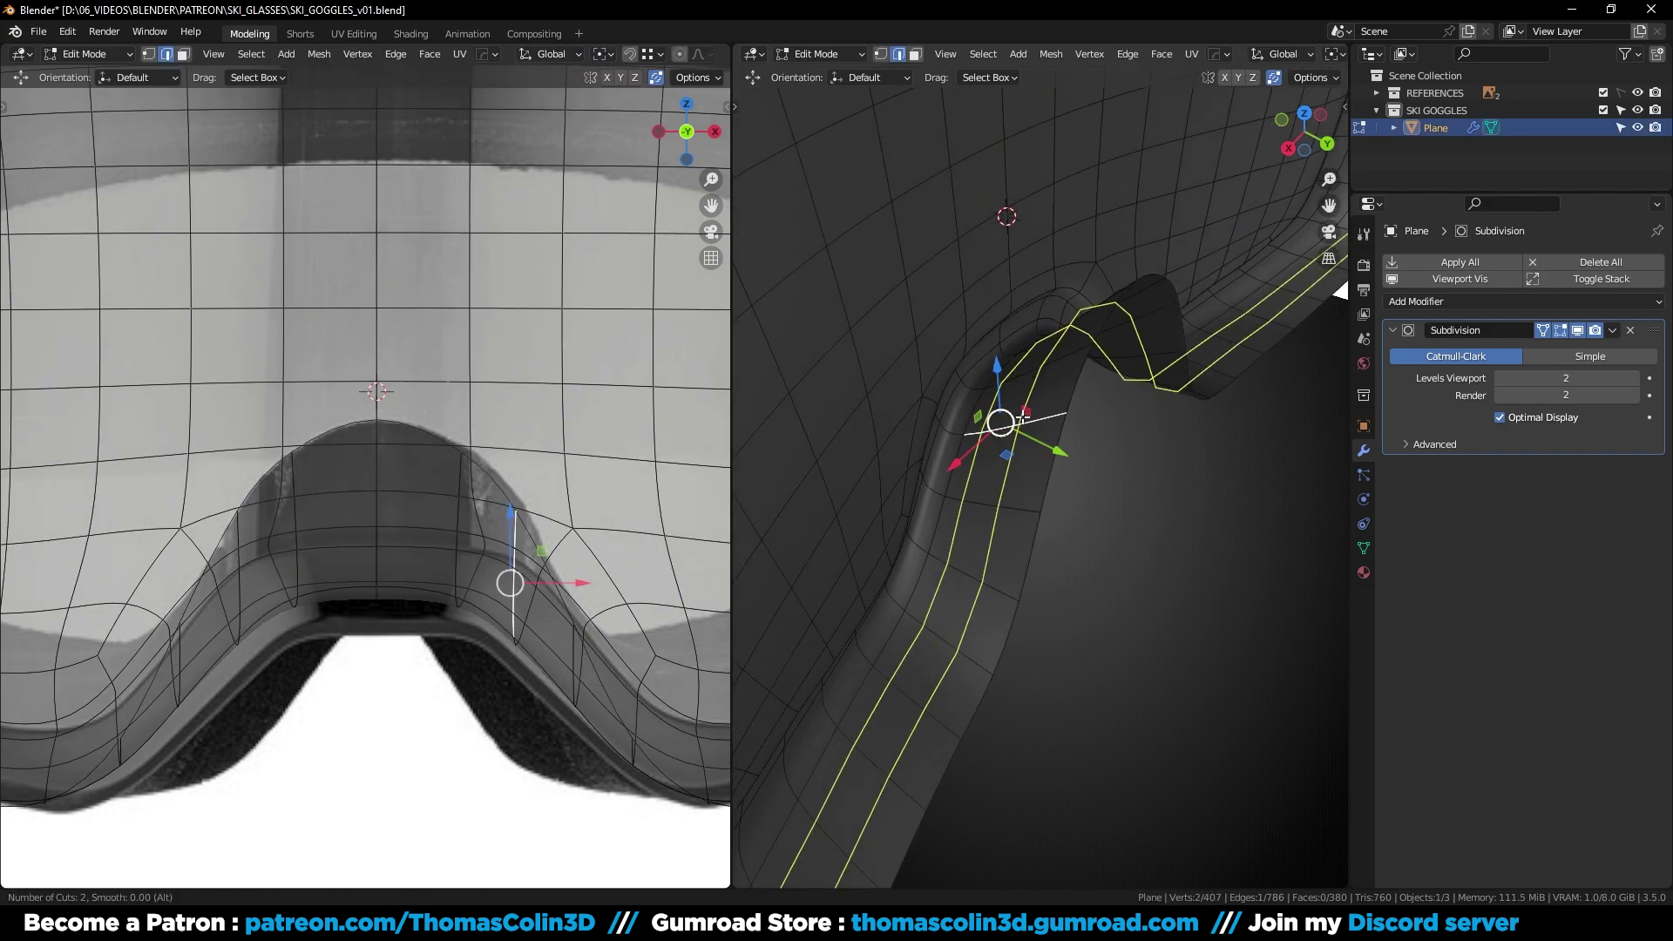
pyautogui.click(1022, 418)
pyautogui.rightClick(1021, 415)
pyautogui.click(1076, 427)
# Mark the edge loop around the lens border on the goggle front as a seam
pyautogui.keyDown('alt'); pyautogui.moveTo(1075, 426); pyautogui.dragTo(975, 496, button='right'); pyautogui.keyUp('alt')
pyautogui.keyDown('alt'); pyautogui.moveTo(1080, 541); pyautogui.dragTo(886, 634); pyautogui.keyUp('alt')
pyautogui.hotkey('ctrl', 'space')
pyautogui.keyDown('alt'); pyautogui.click(809, 638); pyautogui.keyUp('alt')
pyautogui.rightClick(964, 408)
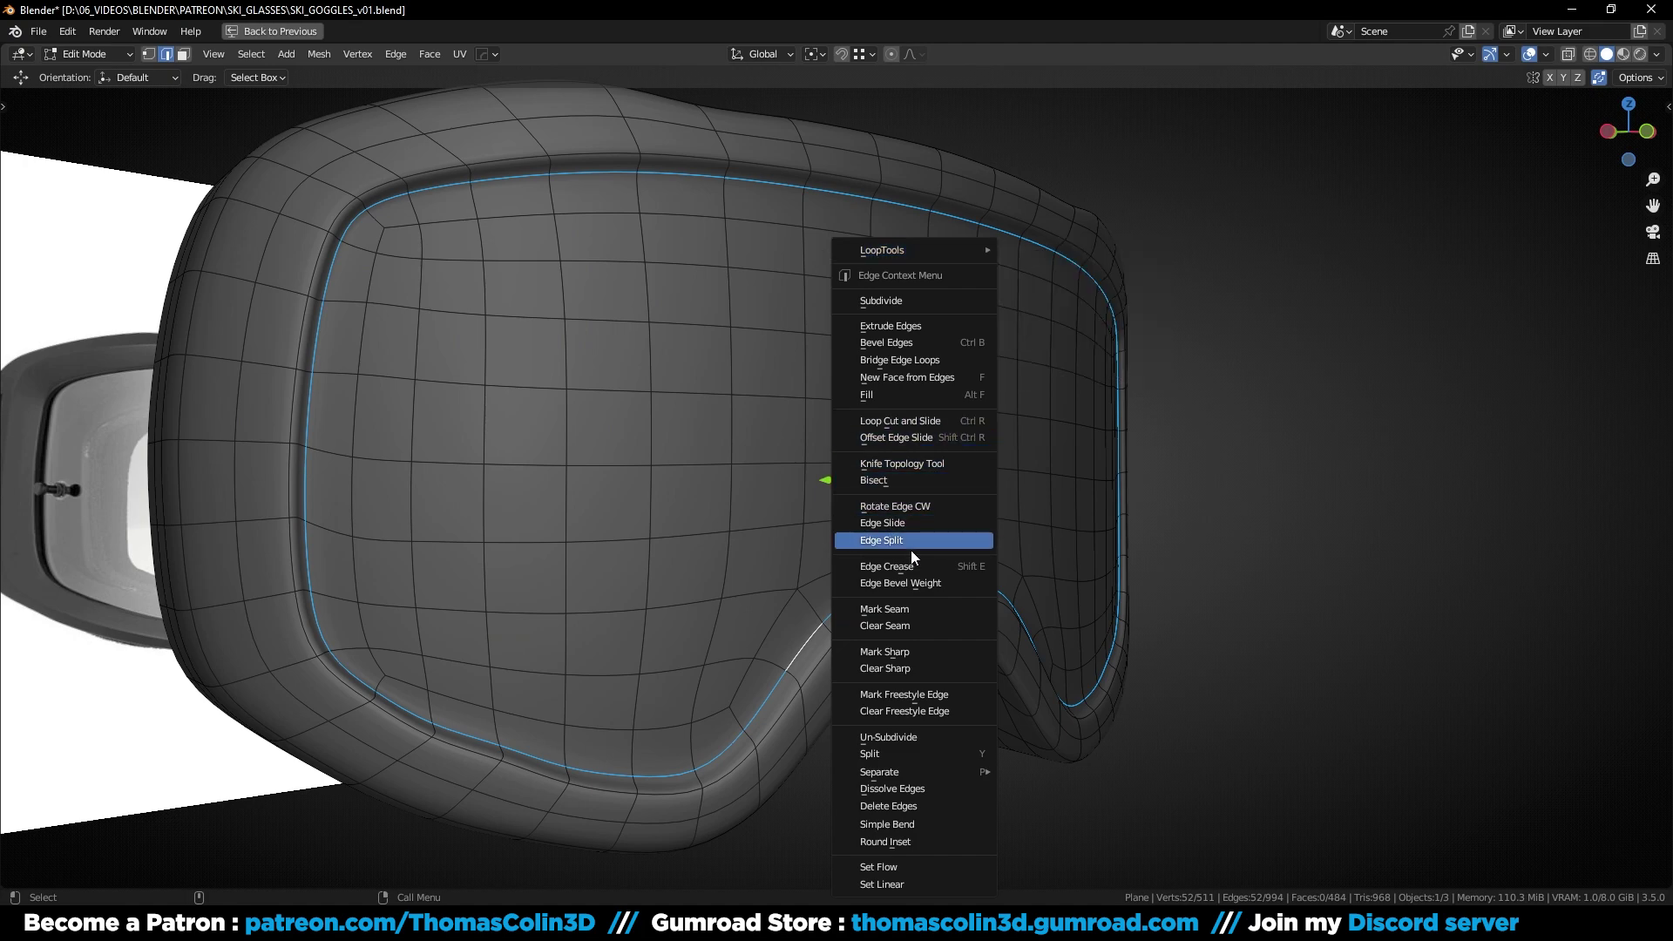
pyautogui.click(885, 609)
# Separate the seam-bounded lens faces into their own object and select that object in Object Mode
pyautogui.press('3')
pyautogui.press('l')
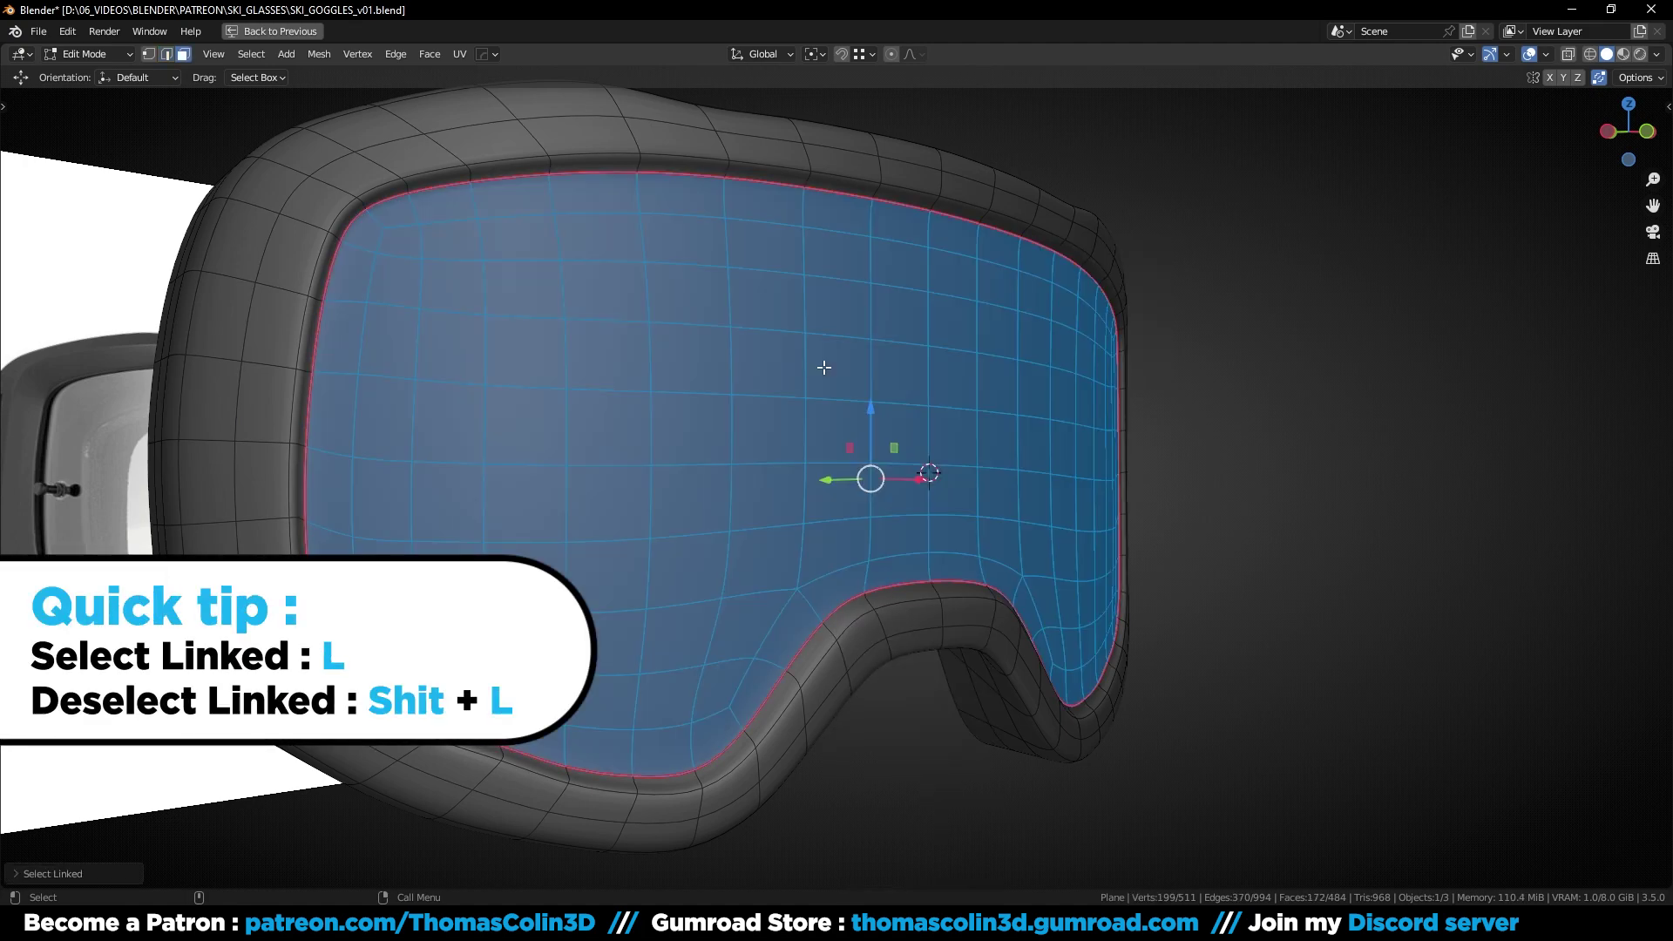
pyautogui.press('p')
pyautogui.click(823, 368)
pyautogui.press('Tab')
pyautogui.click(824, 368)
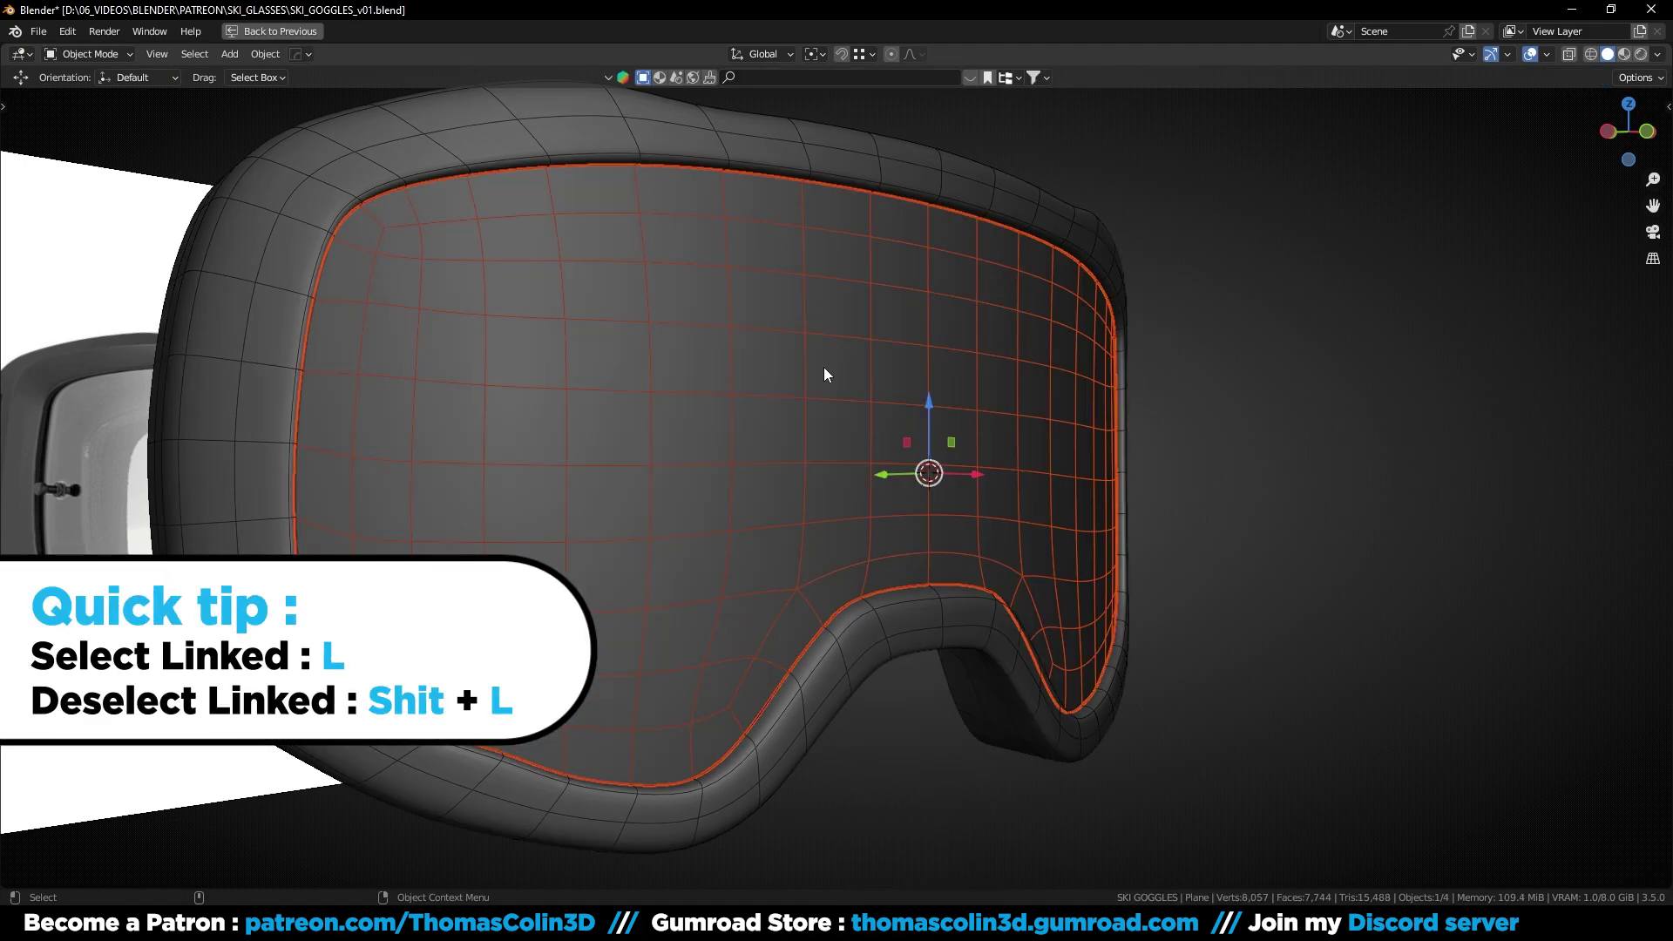
# Isolate the lens, add a Solidify modifier with a thickness of 0.015 m and apply it
pyautogui.press('KP_Divide')
pyautogui.moveTo(814, 400); pyautogui.dragTo(906, 423, button='middle')
pyautogui.press('q')
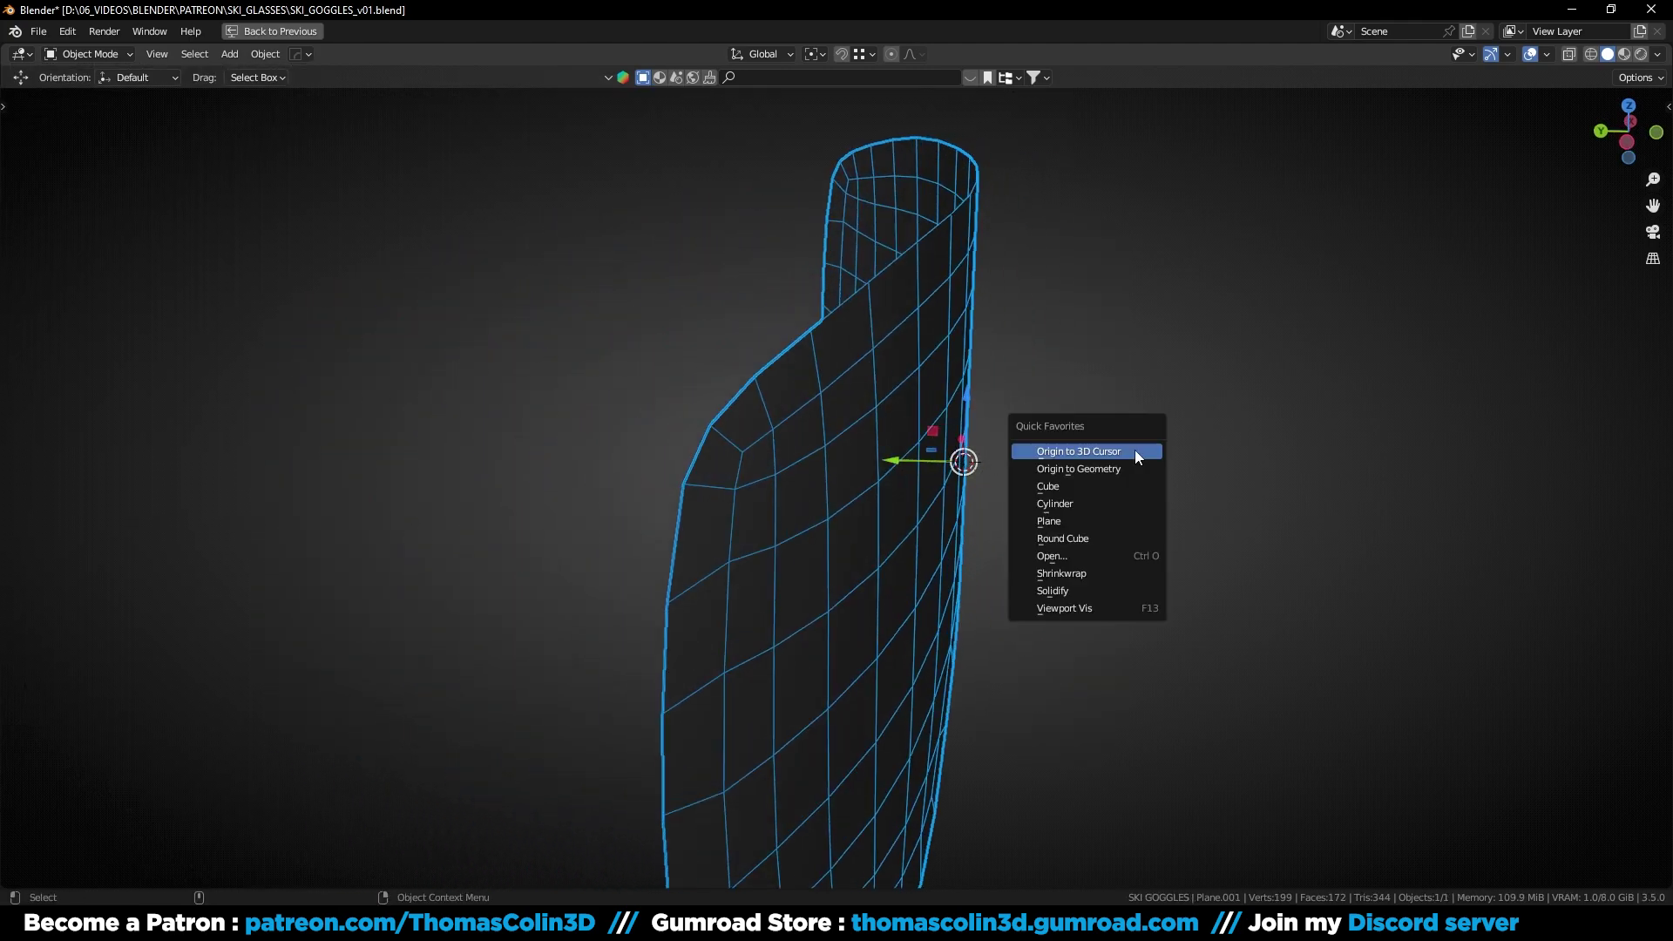
pyautogui.click(1051, 594)
pyautogui.hotkey('ctrl', 'space')
pyautogui.moveTo(1250, 514); pyautogui.dragTo(1158, 461, button='middle')
pyautogui.click(1531, 514)
pyautogui.write('0.015')
pyautogui.press('Return')
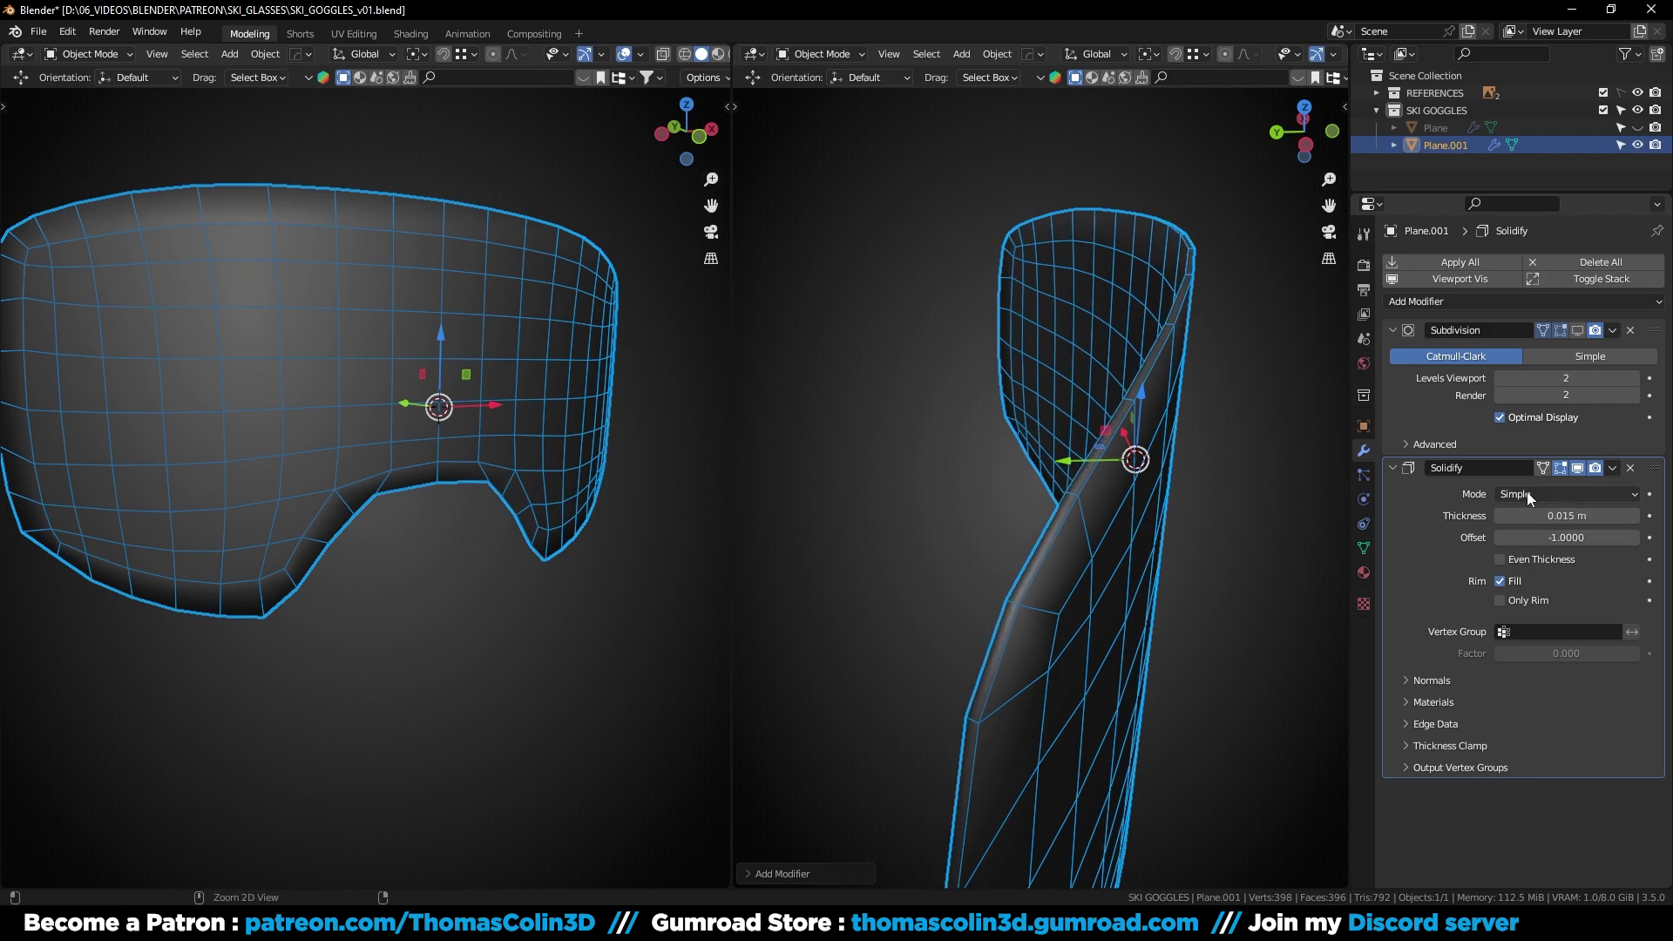
pyautogui.hotkey('ctrl', 'a')
# Select the sharp edges around the lens rim and bevel them into narrow support loops
pyautogui.press('Tab')
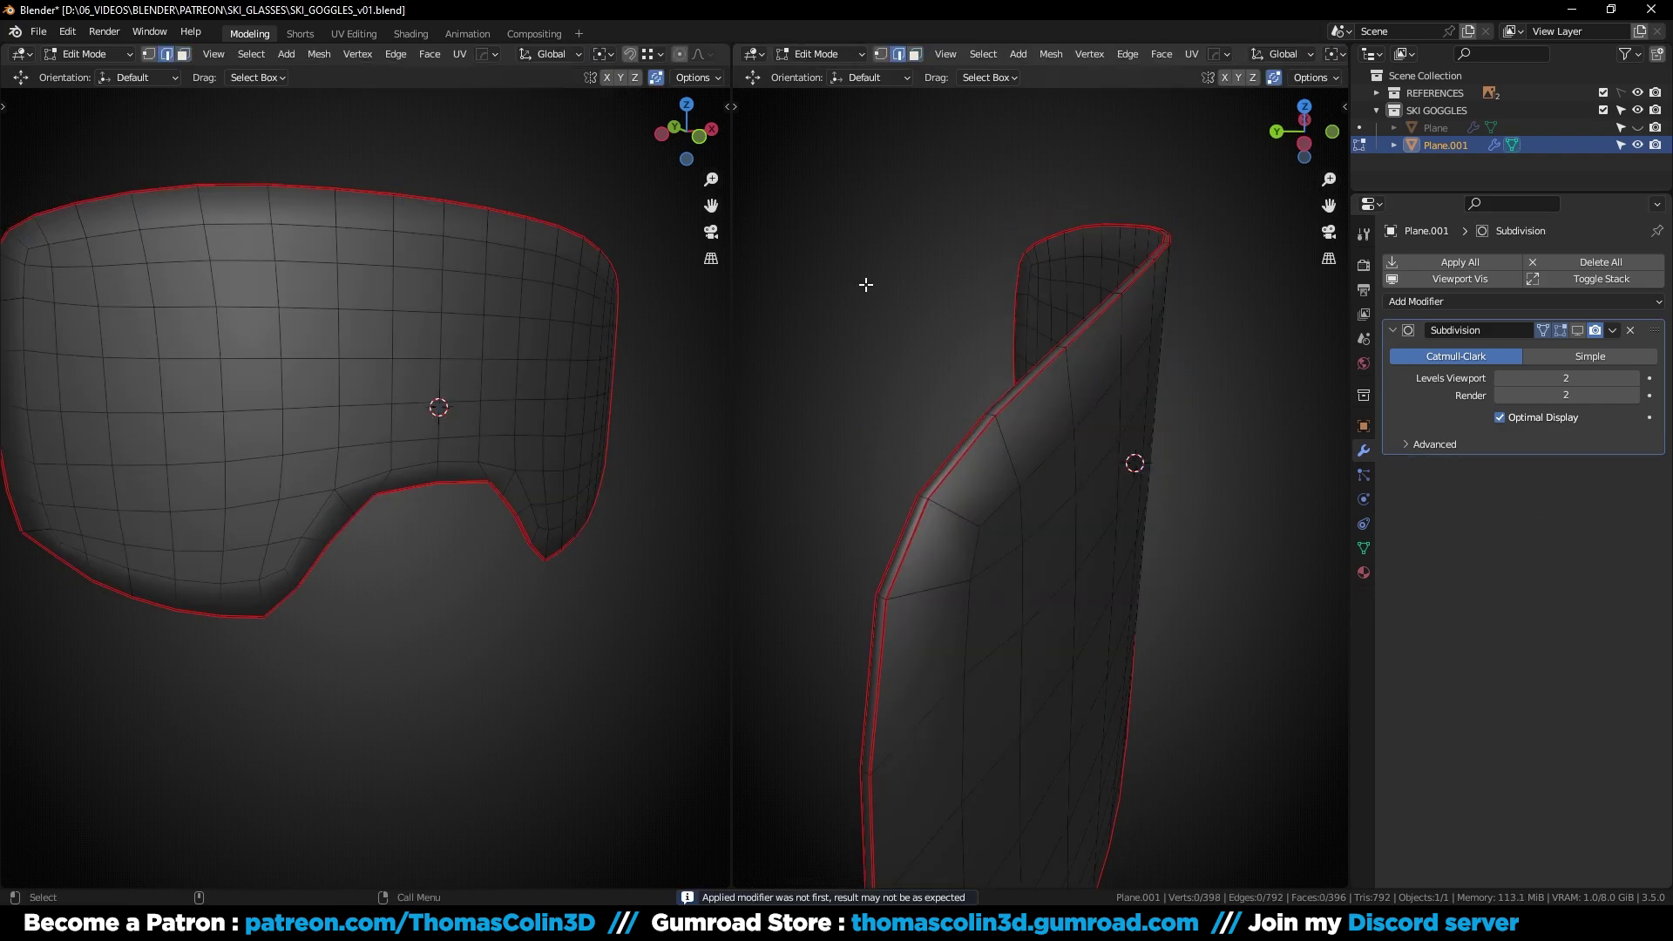
pyautogui.press('q')
pyautogui.click(855, 308)
pyautogui.hotkey('ctrl', 'b')
pyautogui.click(878, 370)
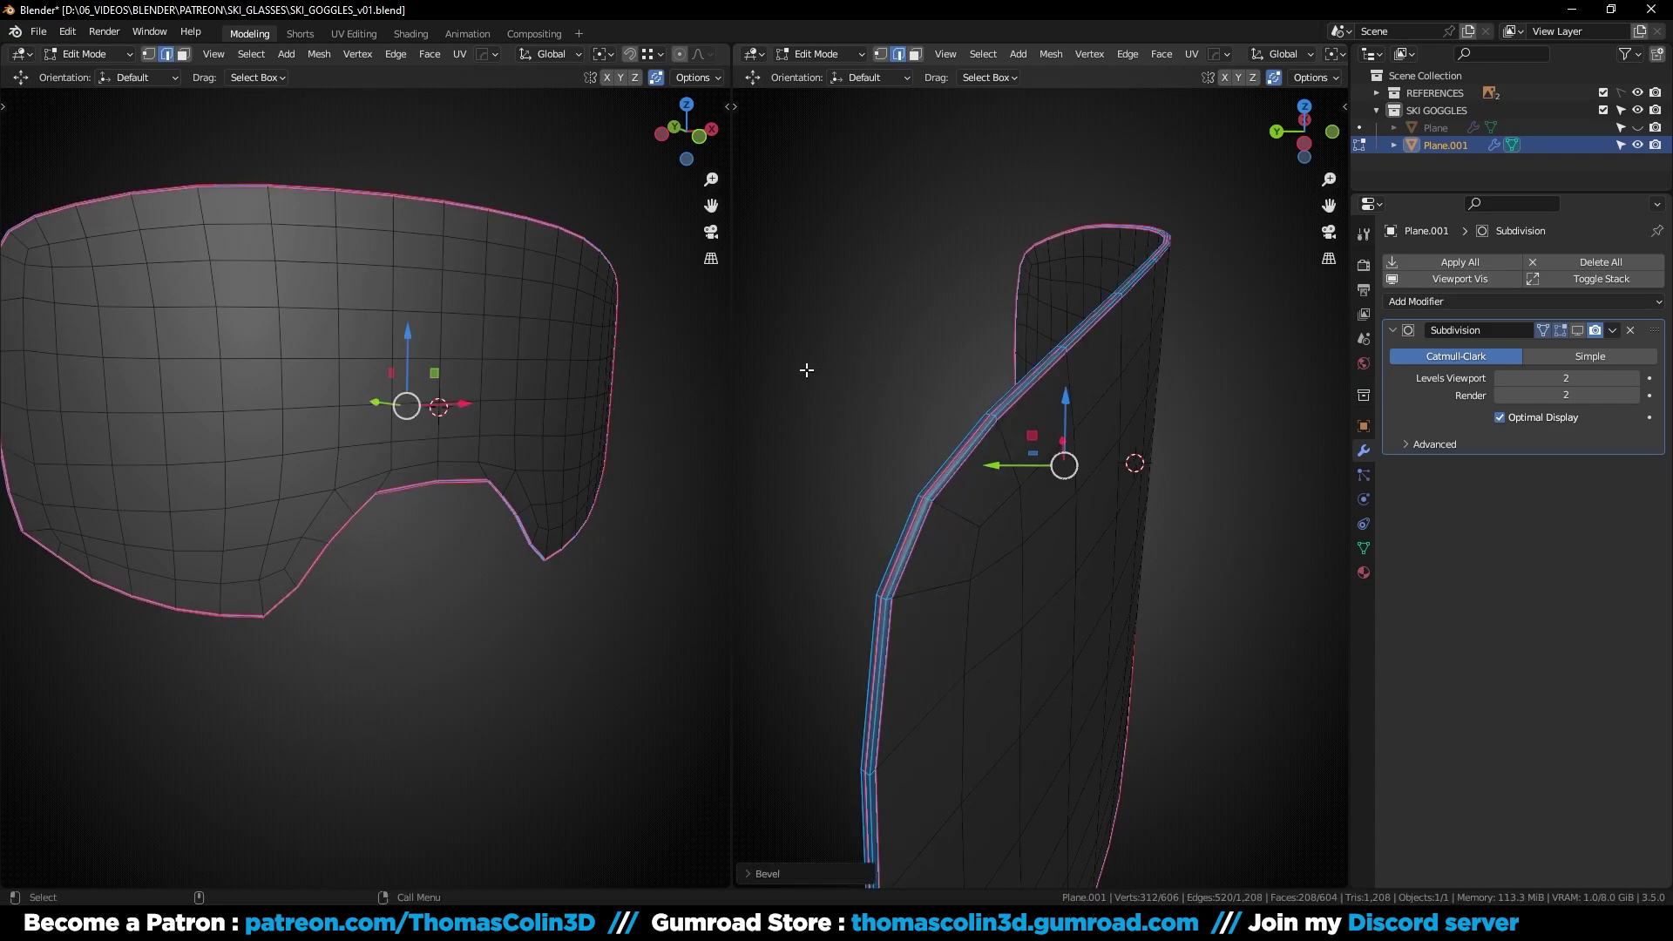
# Merge all of the lens mesh's overlapping vertices by distance and return to Object Mode
pyautogui.press('1')
pyautogui.press('a')
pyautogui.press('m')
pyautogui.click(882, 374)
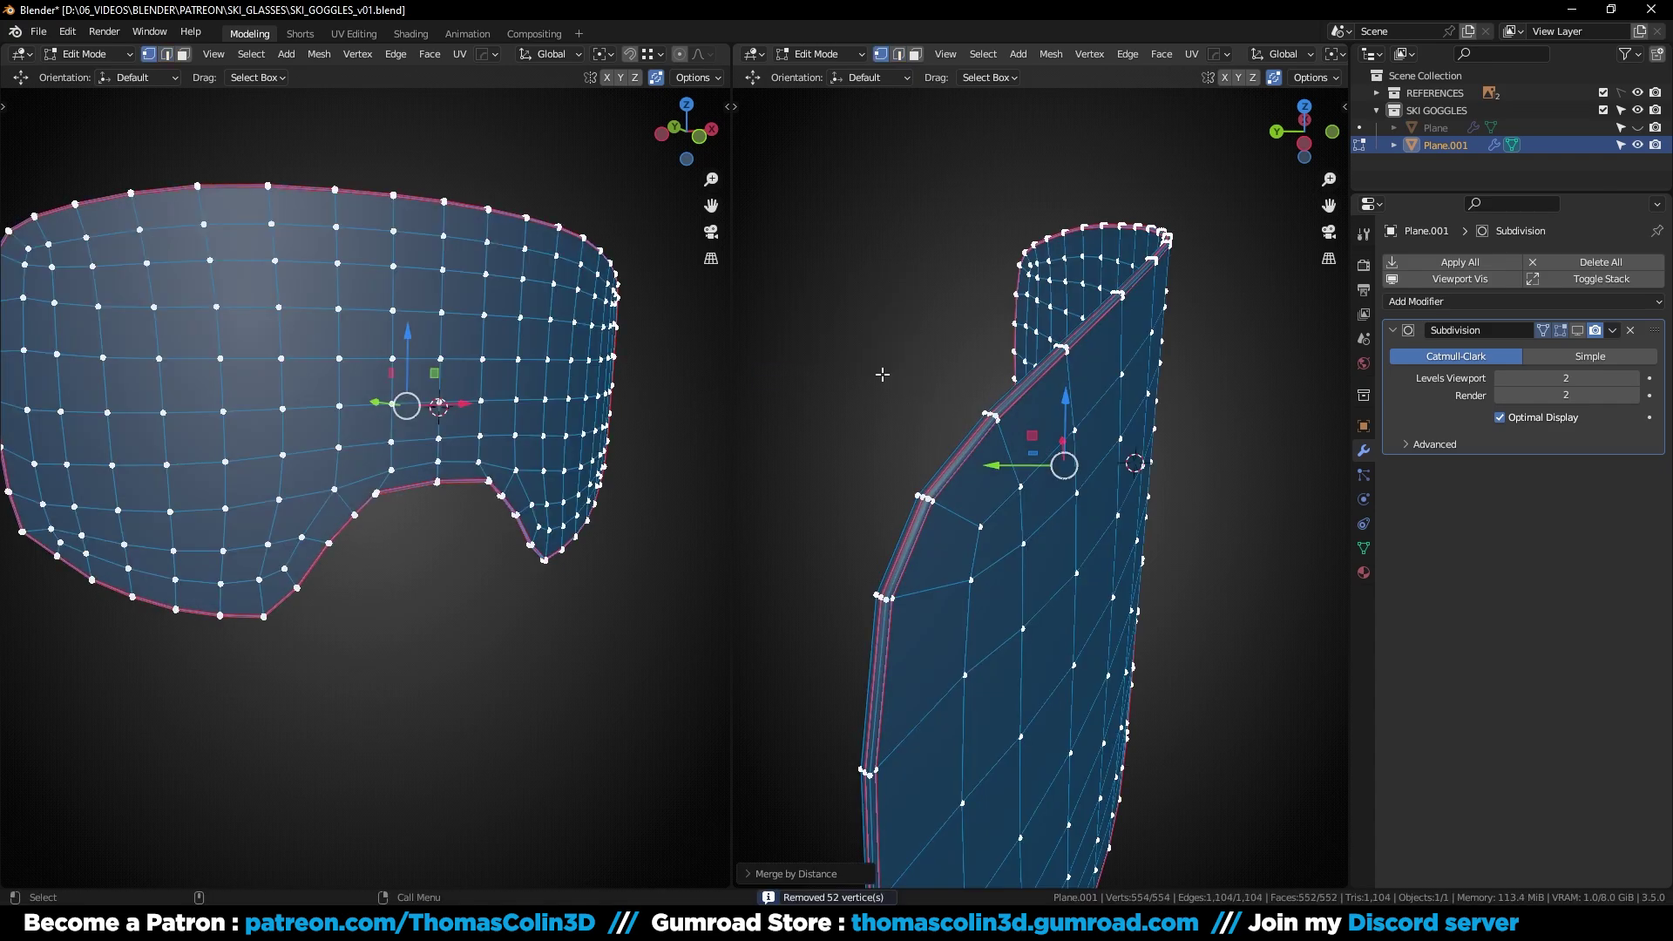
pyautogui.press('Tab')
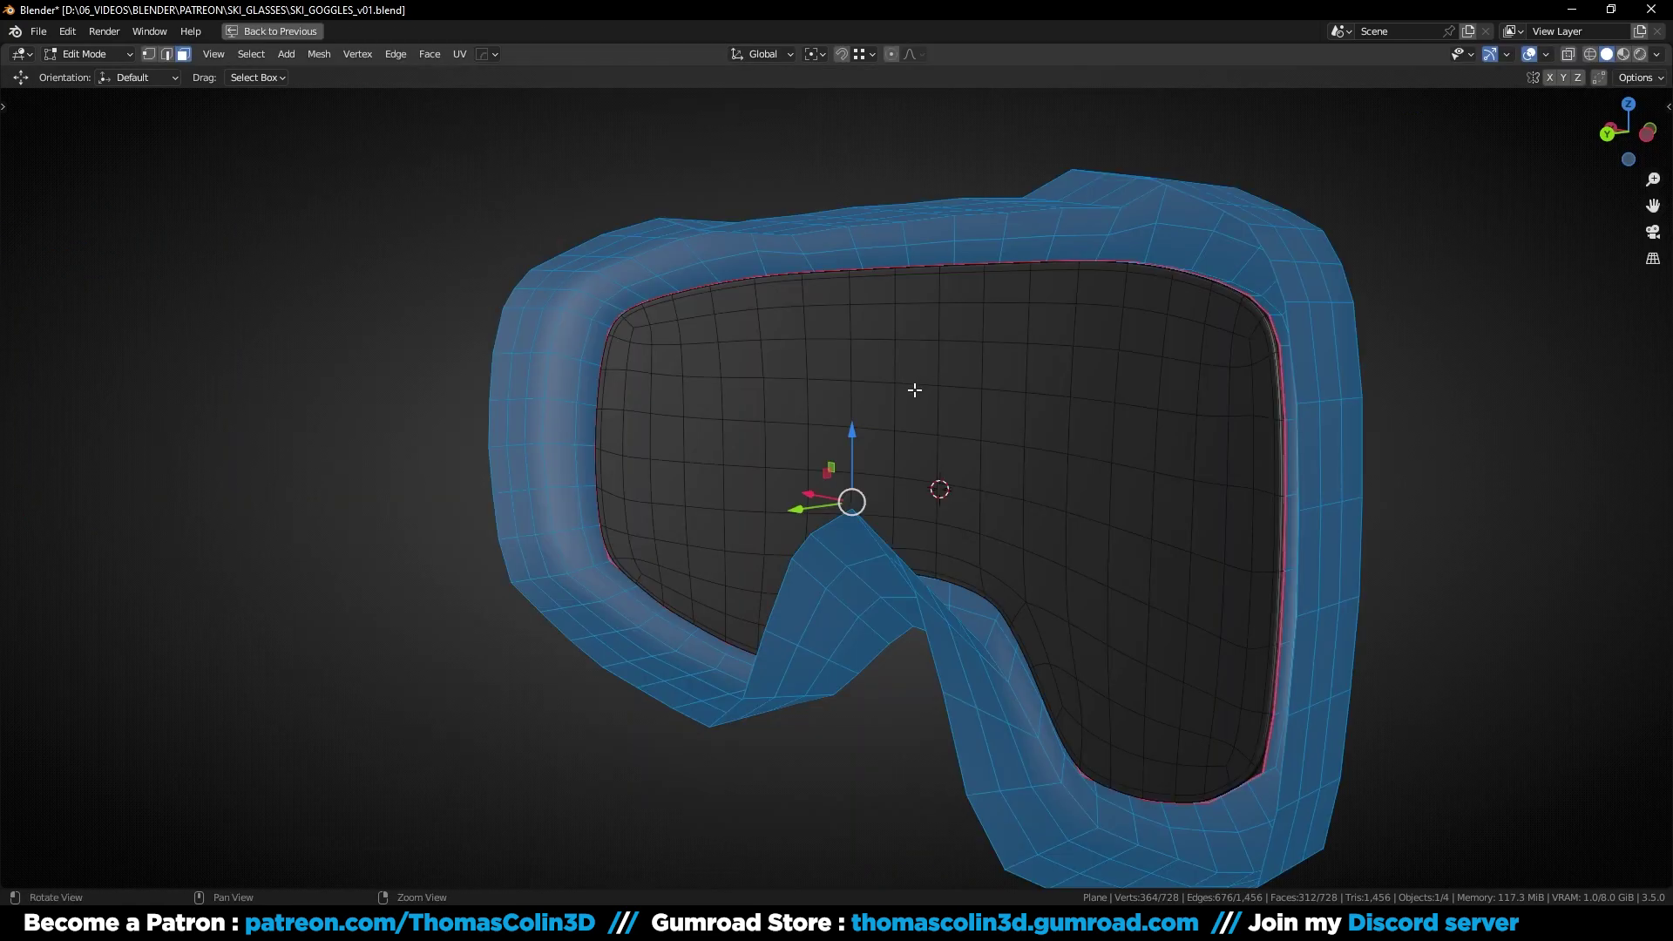
# Shrink the frame's selected shell faces by about 0.077 m along their normals to give the frame thickness
pyautogui.moveTo(915, 385); pyautogui.dragTo(885, 349, button='middle')
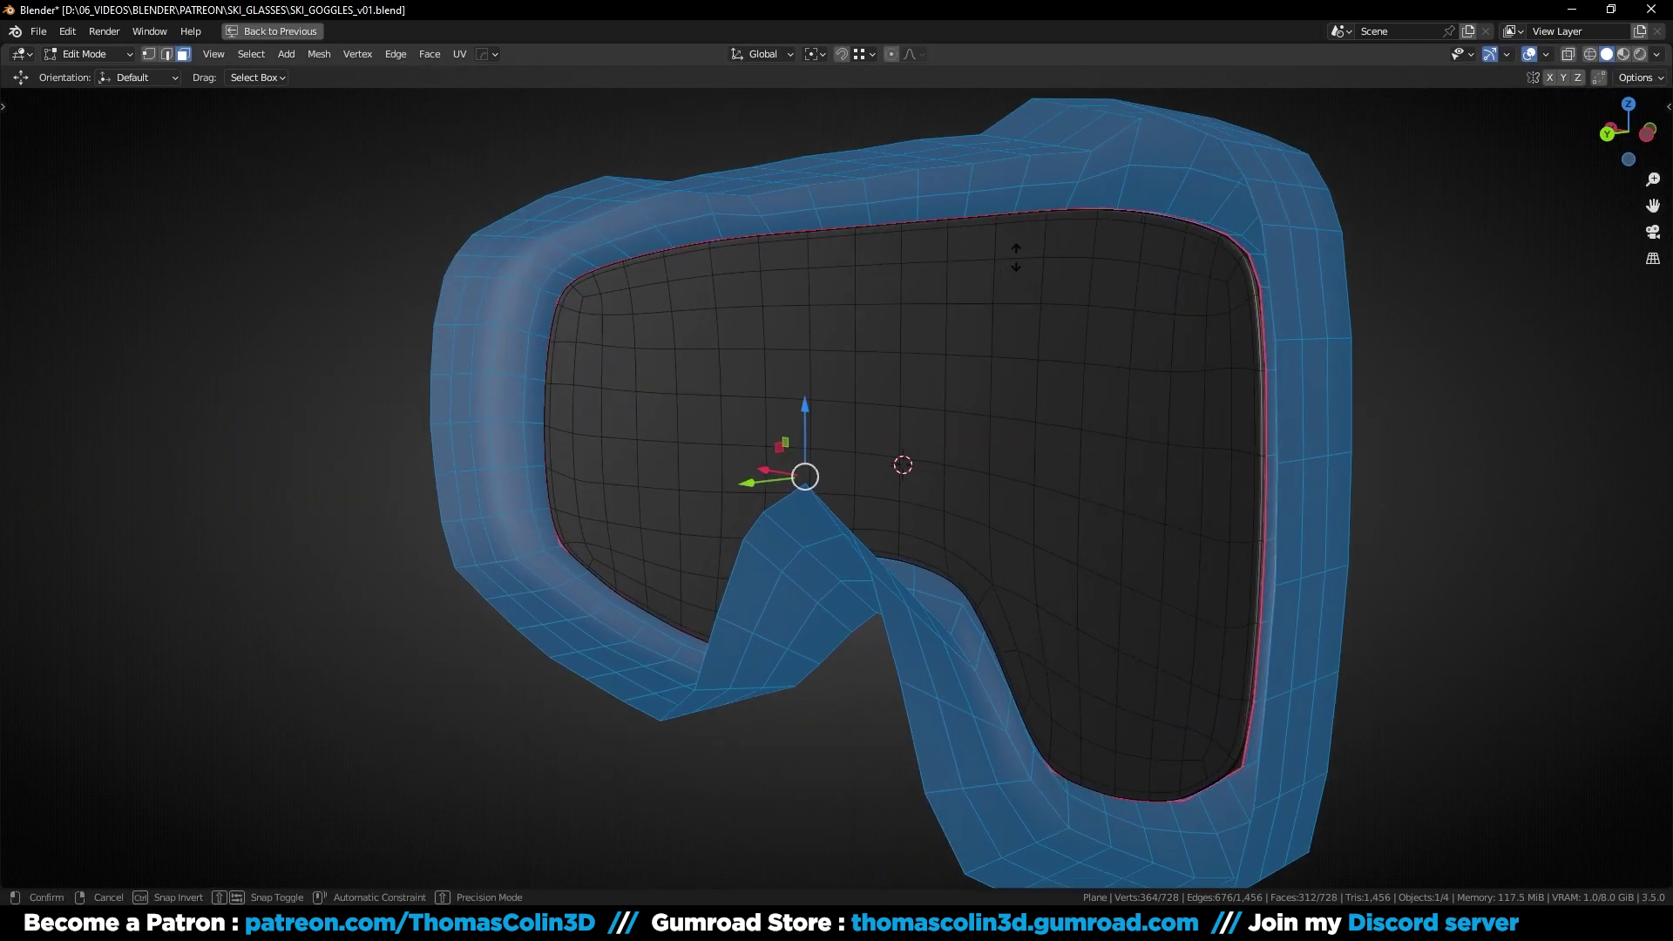
pyautogui.hotkey('alt', 's')
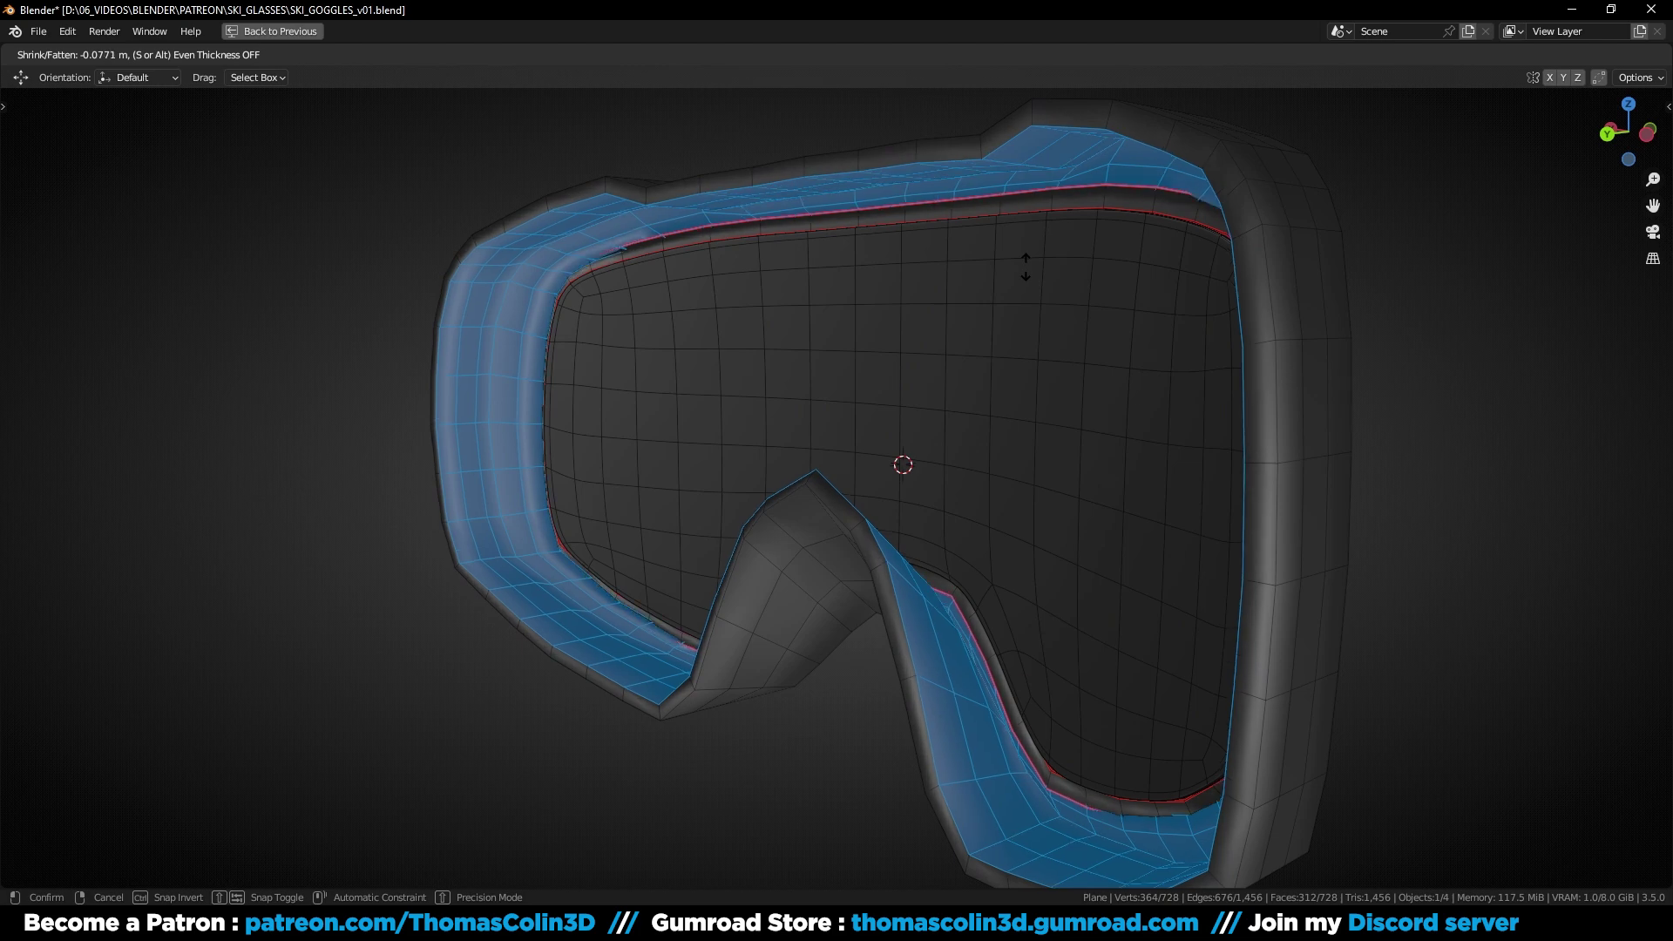
pyautogui.click(1026, 267)
pyautogui.moveTo(1008, 261); pyautogui.dragTo(1075, 474, button='middle')
# Select the frame's sharp edges at 30° and bevel them about 0.022 m with two segments and a 1.0 profile
pyautogui.hotkey('alt', 'a')
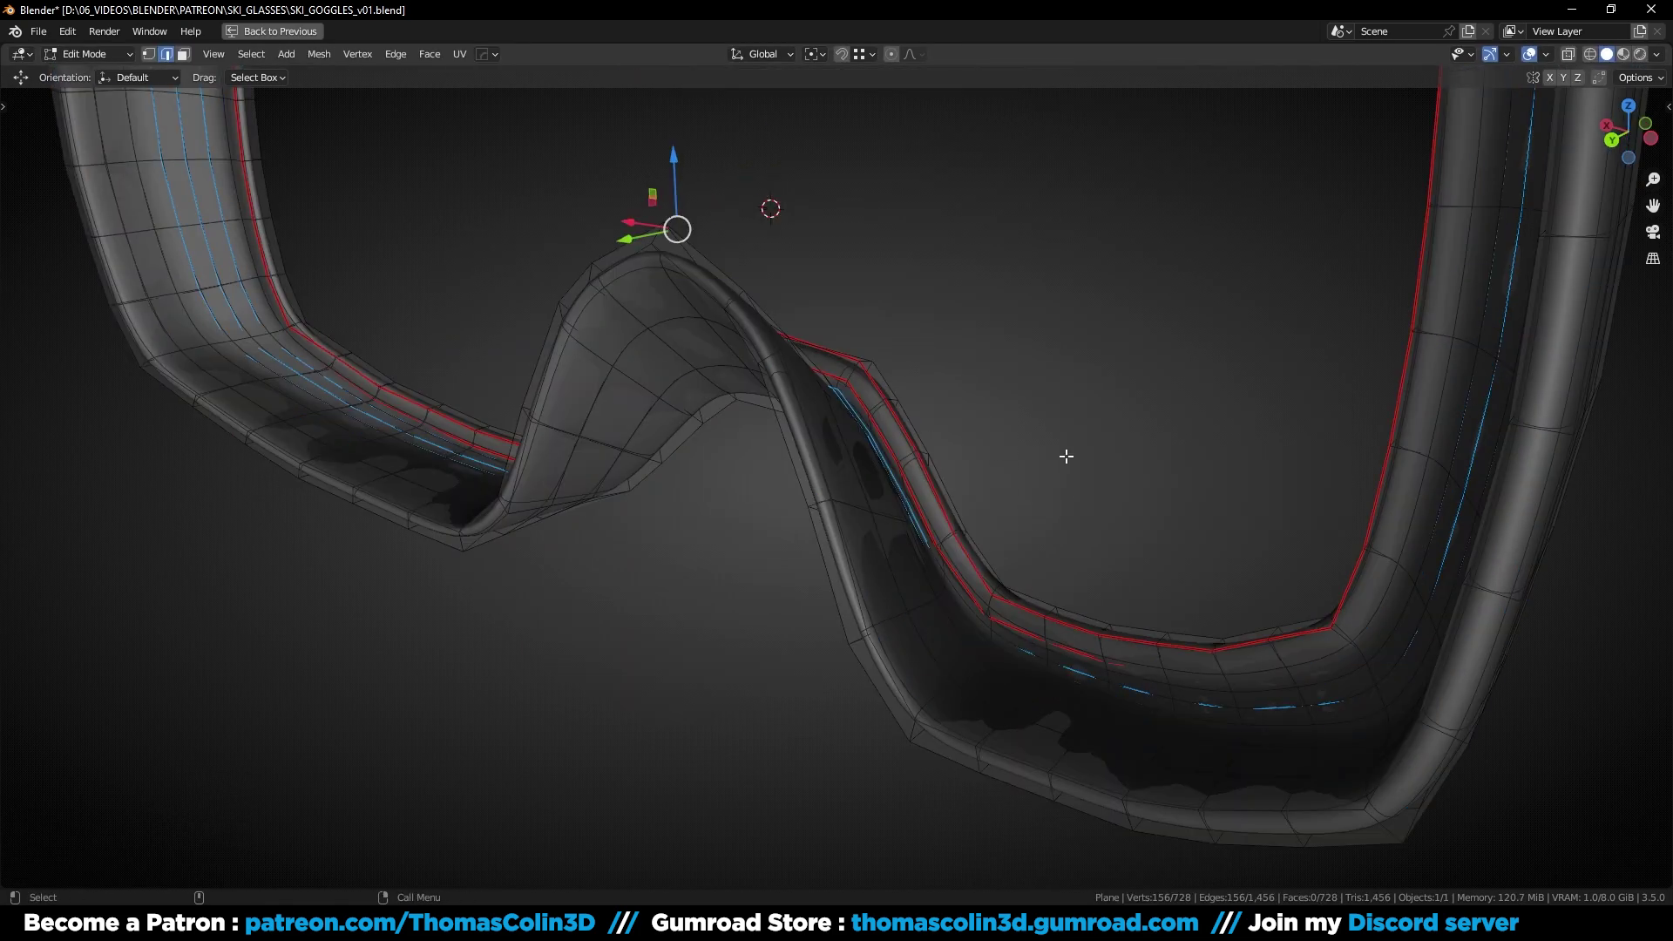
pyautogui.press('q')
pyautogui.click(1049, 427)
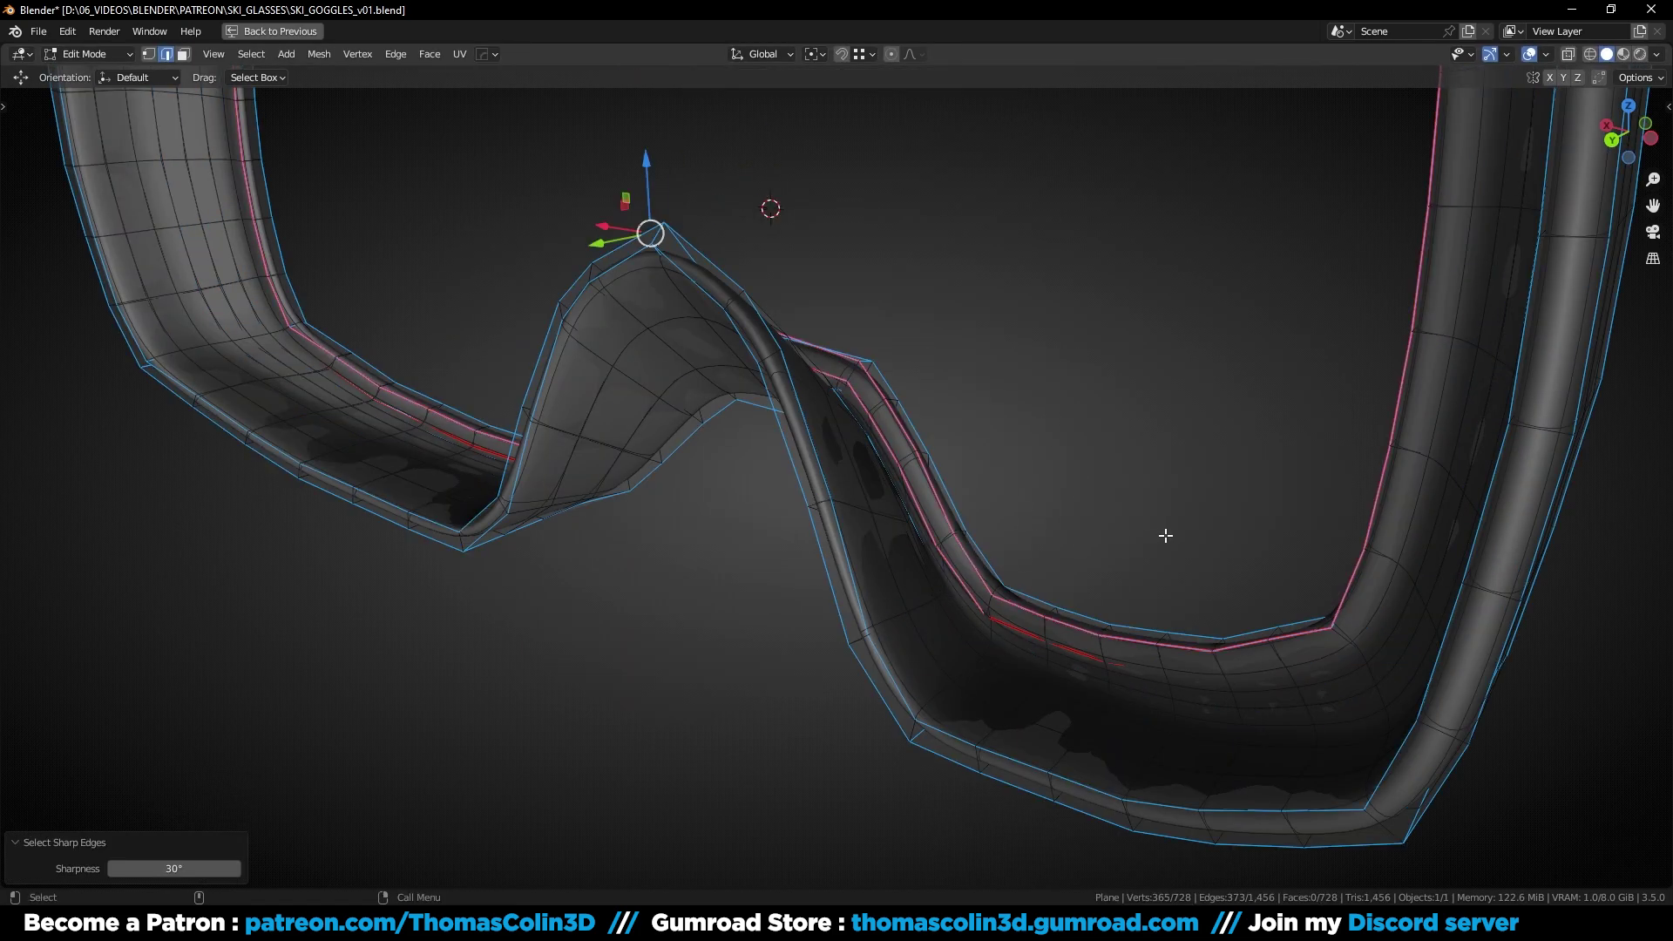
pyautogui.moveTo(1158, 535); pyautogui.dragTo(1180, 508, button='middle')
pyautogui.hotkey('ctrl', 'b')
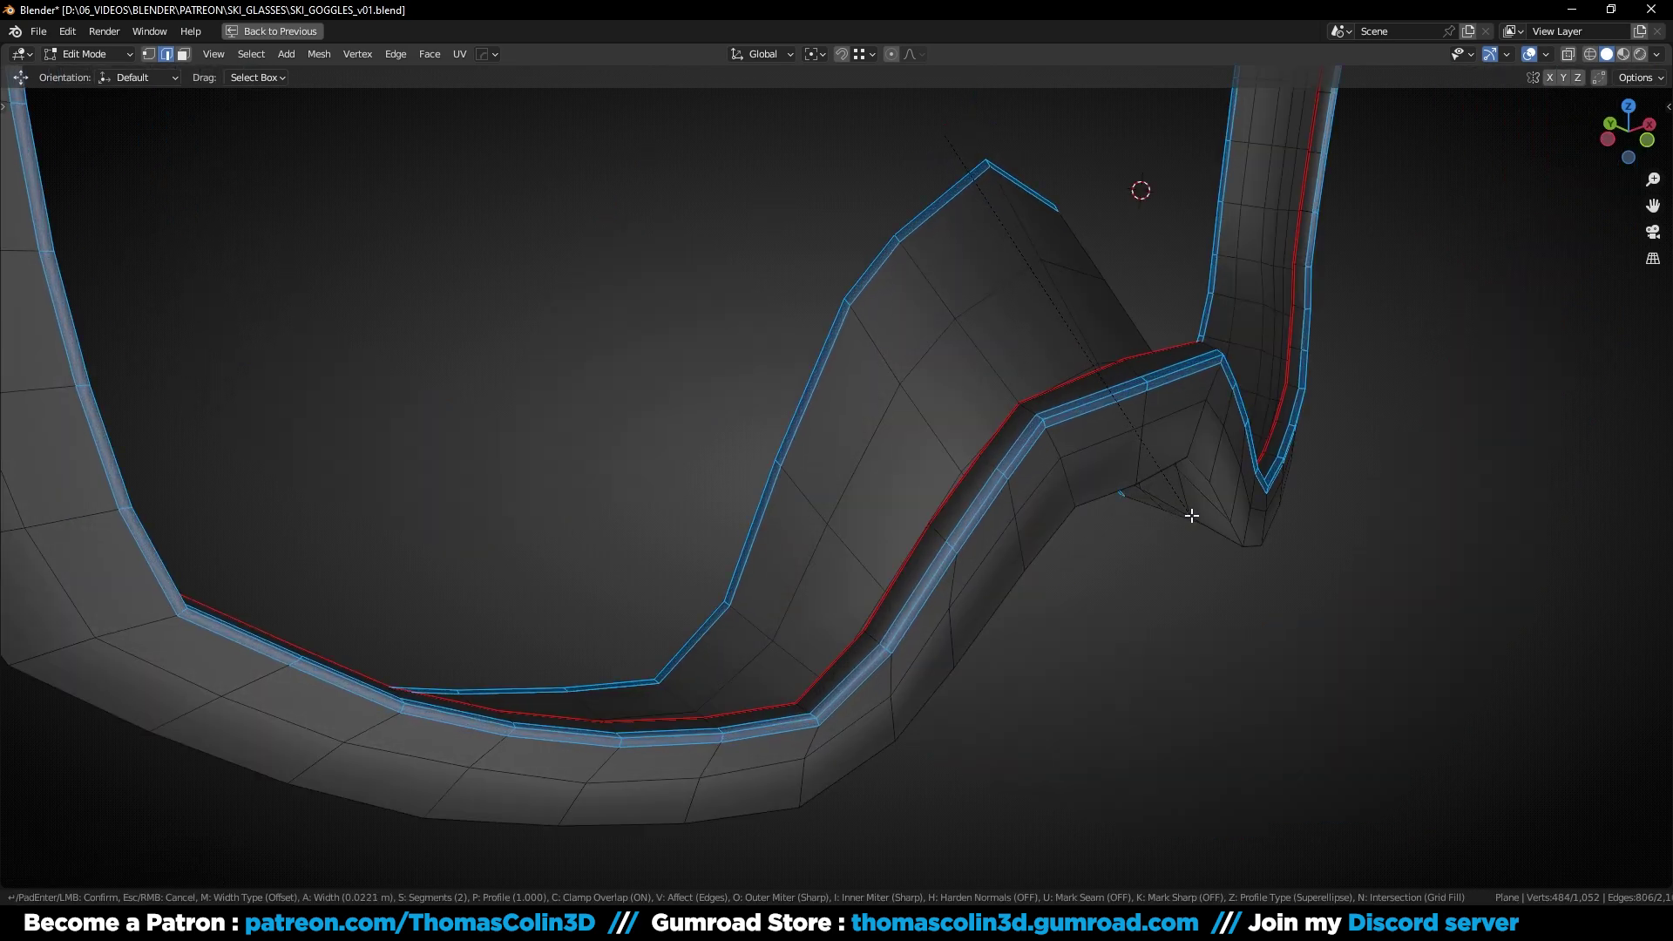
pyautogui.click(1191, 516)
pyautogui.scroll(-4, 1046, 472)
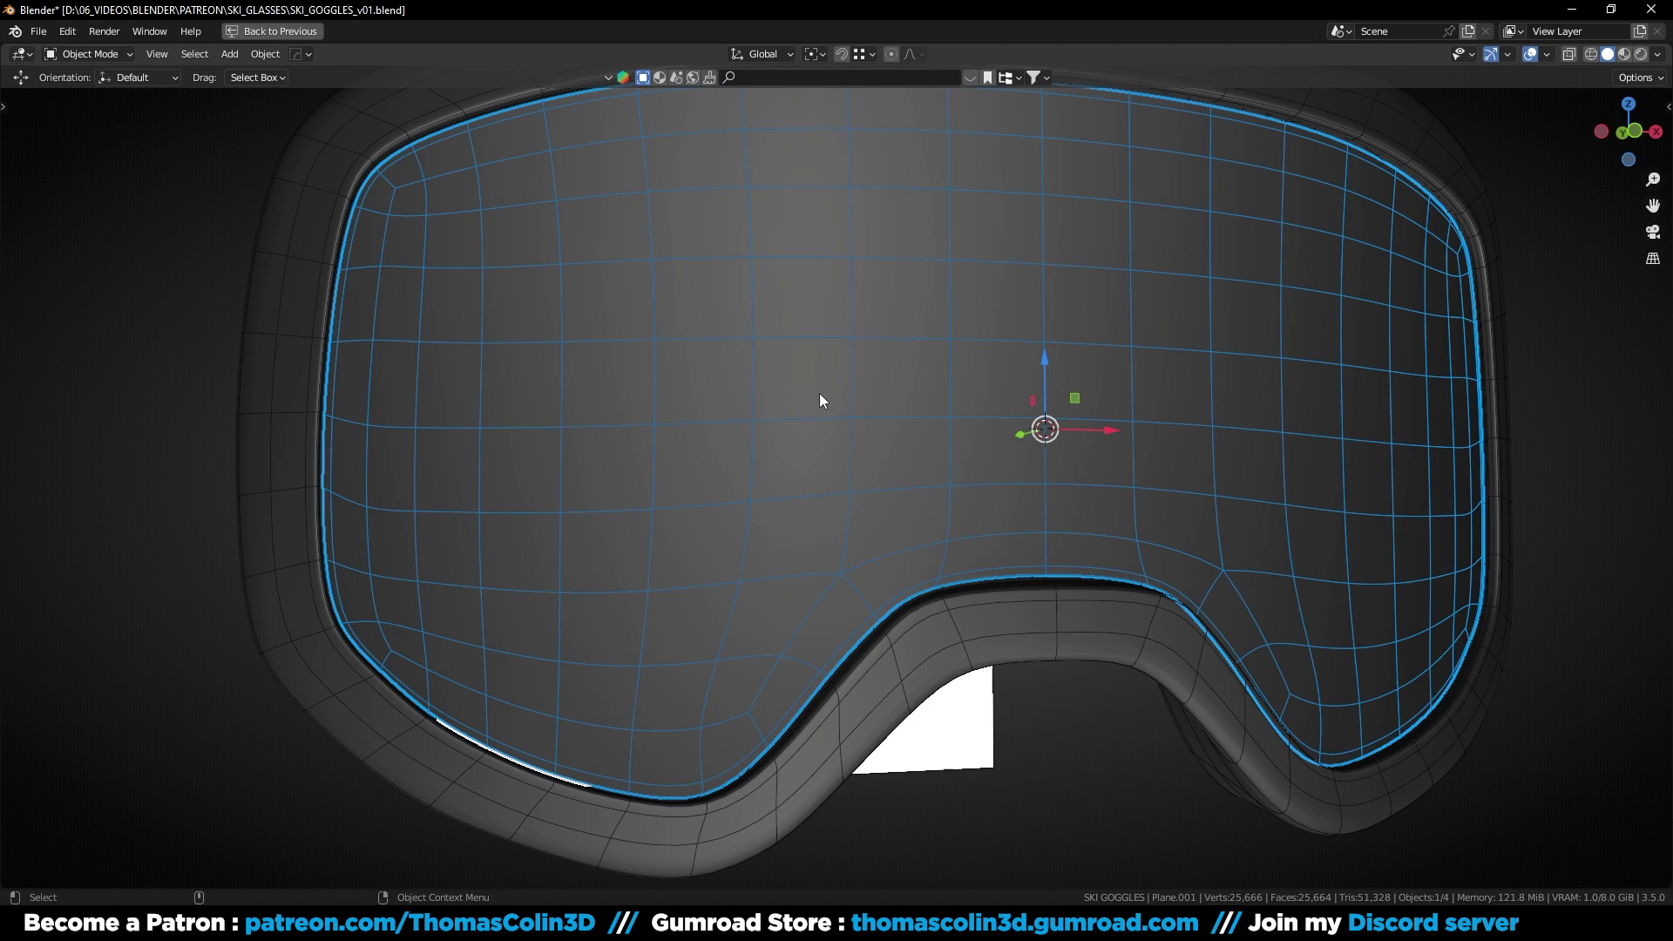
# Isolate the lens and select the face loops around its outer rim
pyautogui.press('KP_Divide')
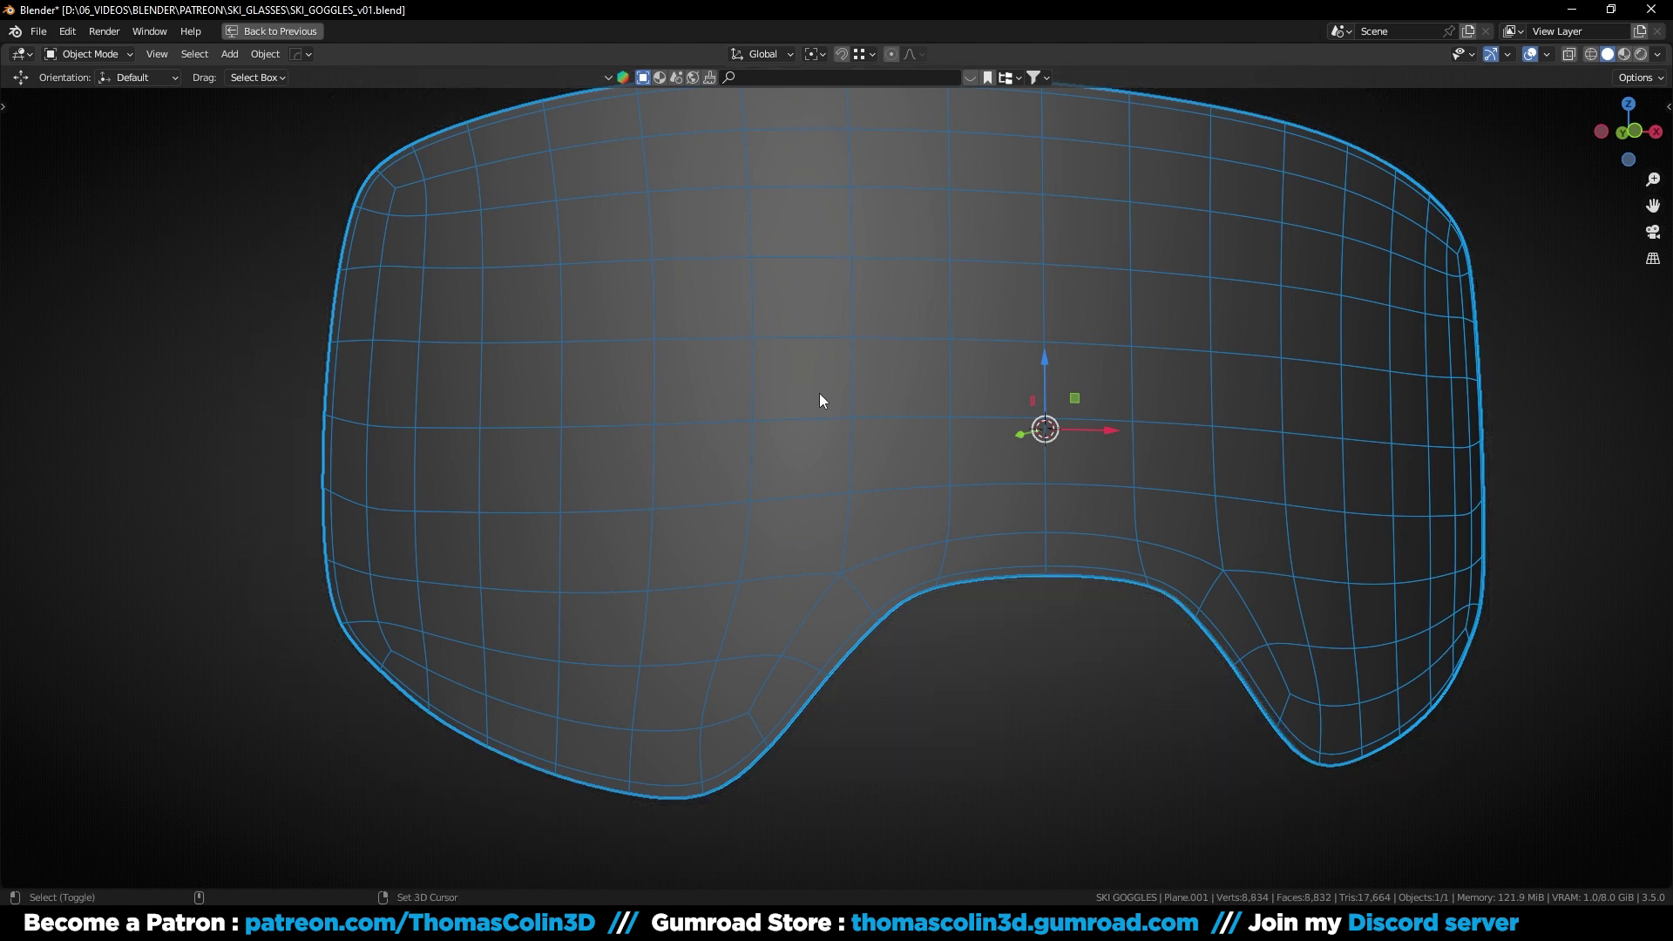
pyautogui.moveTo(822, 400); pyautogui.dragTo(906, 510, button='middle')
pyautogui.scroll(3, 910, 488)
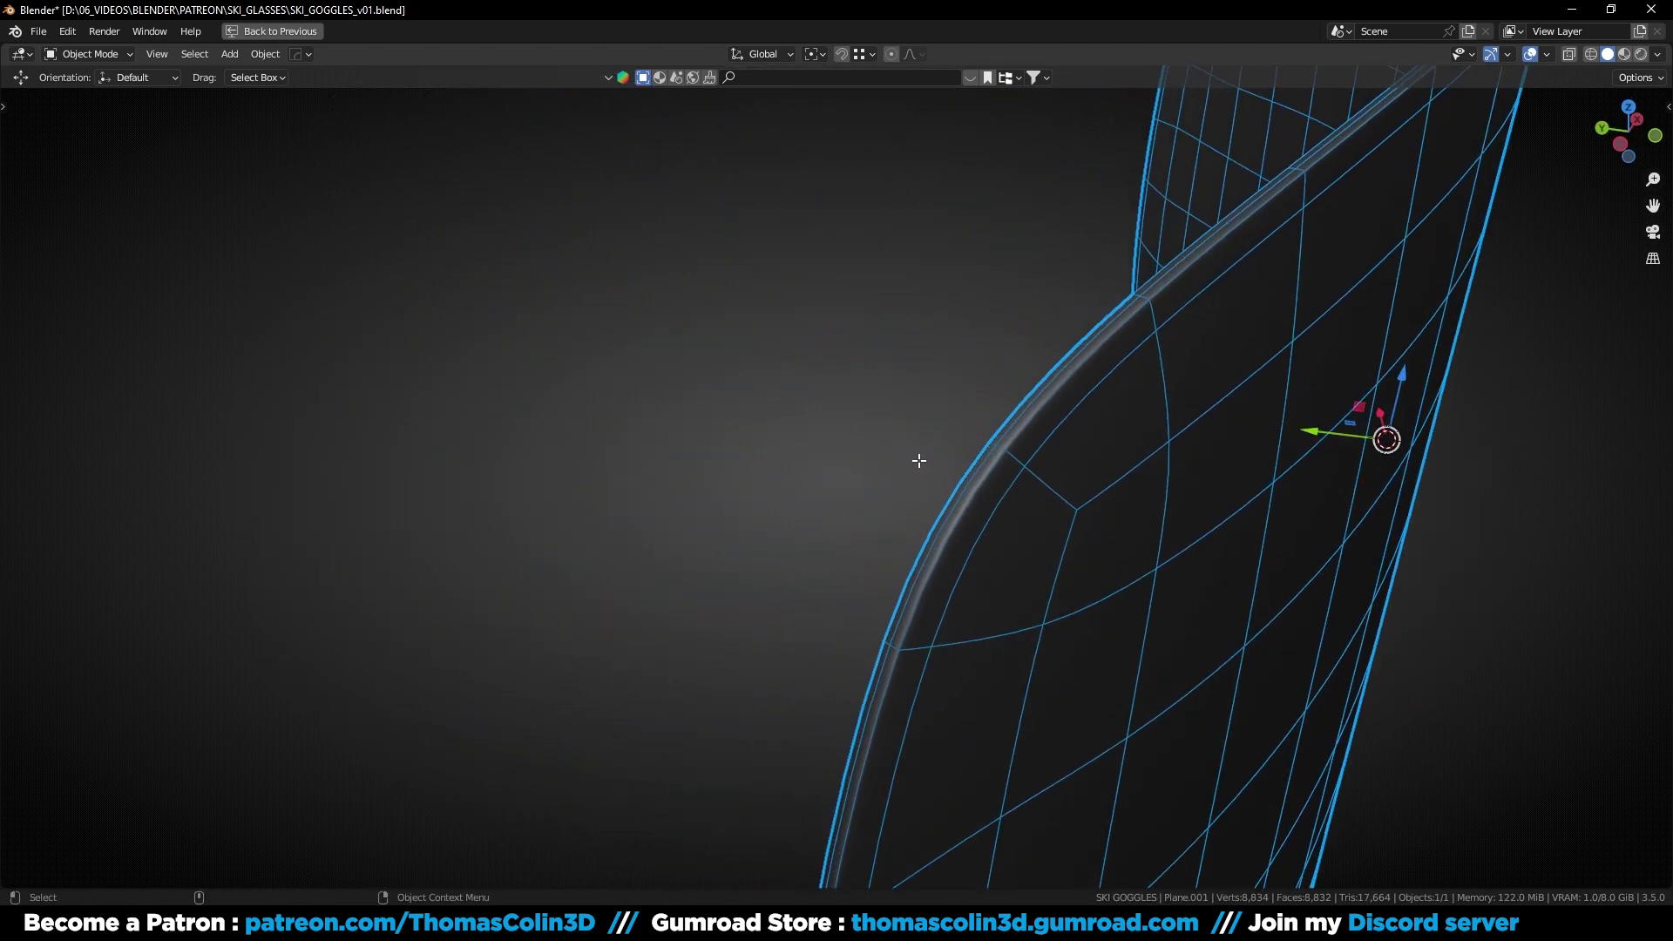
pyautogui.press('Tab')
pyautogui.hotkey('alt', 'a')
pyautogui.keyDown('alt'); pyautogui.click(995, 447); pyautogui.keyUp('alt')
pyautogui.keyDown('alt'); pyautogui.keyDown('shift'); pyautogui.click(991, 445); pyautogui.keyUp('shift'); pyautogui.keyUp('alt')
pyautogui.press('Tab')
# Compare the lens and frame with the front reference and examine the gap along the lens's lower edge
pyautogui.press('KP_Divide')
pyautogui.press('KP_1')
pyautogui.press('a')
pyautogui.press('KP_Decimal')
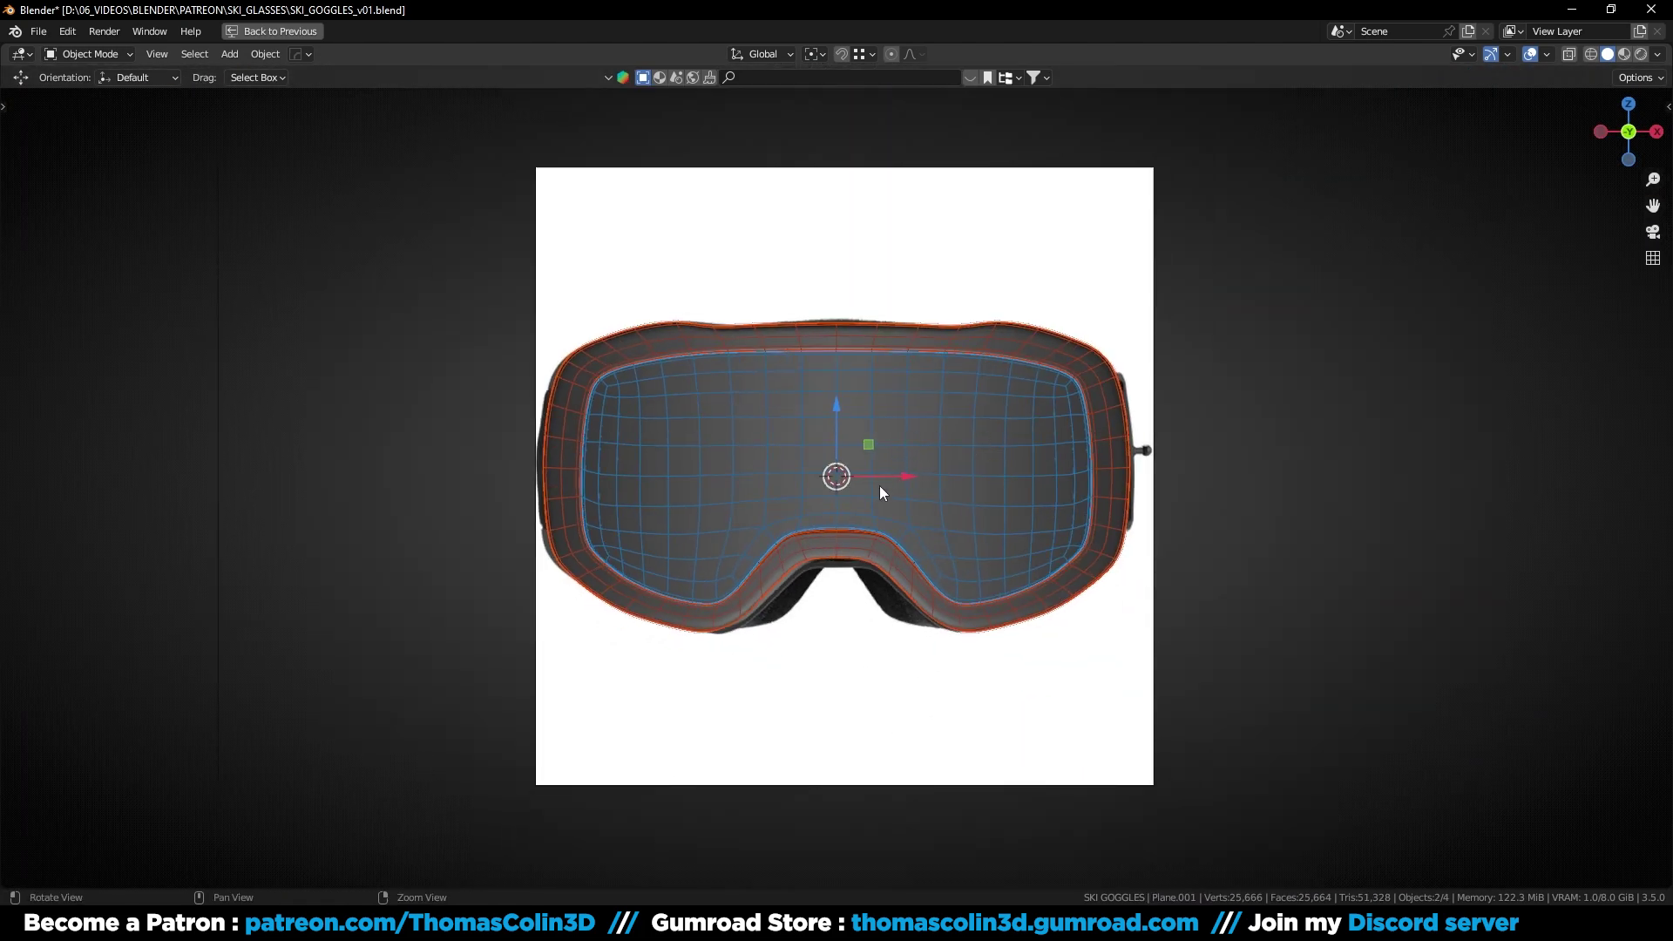
pyautogui.scroll(4, 878, 488)
pyautogui.keyDown('alt'); pyautogui.moveTo(882, 402); pyautogui.dragTo(925, 400); pyautogui.keyUp('alt')
pyautogui.click(896, 766)
pyautogui.keyDown('alt'); pyautogui.moveTo(896, 775); pyautogui.dragTo(1089, 655, button='middle'); pyautogui.keyUp('alt')
pyautogui.scroll(1, 1006, 609)
# Push the lens's rim faces outward along their normals to narrow the gap to the frame
pyautogui.click(1041, 427)
pyautogui.press('Tab')
pyautogui.hotkey('alt', 's')
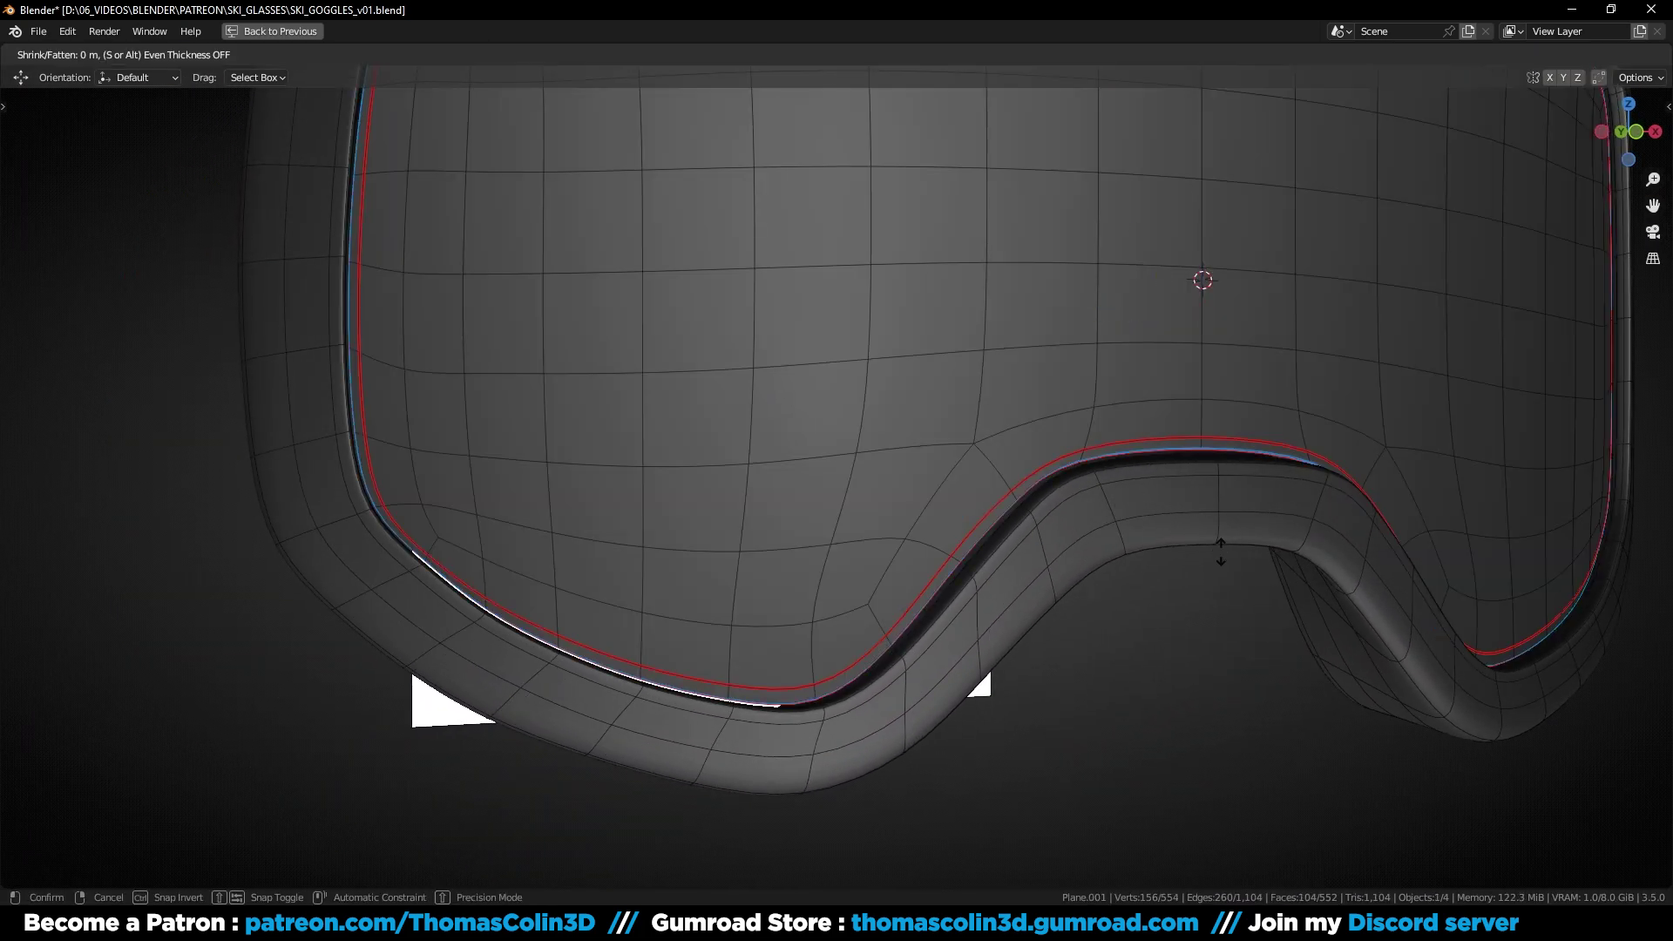
pyautogui.click(1268, 526)
pyautogui.press('Tab')
pyautogui.click(1171, 672)
pyautogui.scroll(-3, 1039, 514)
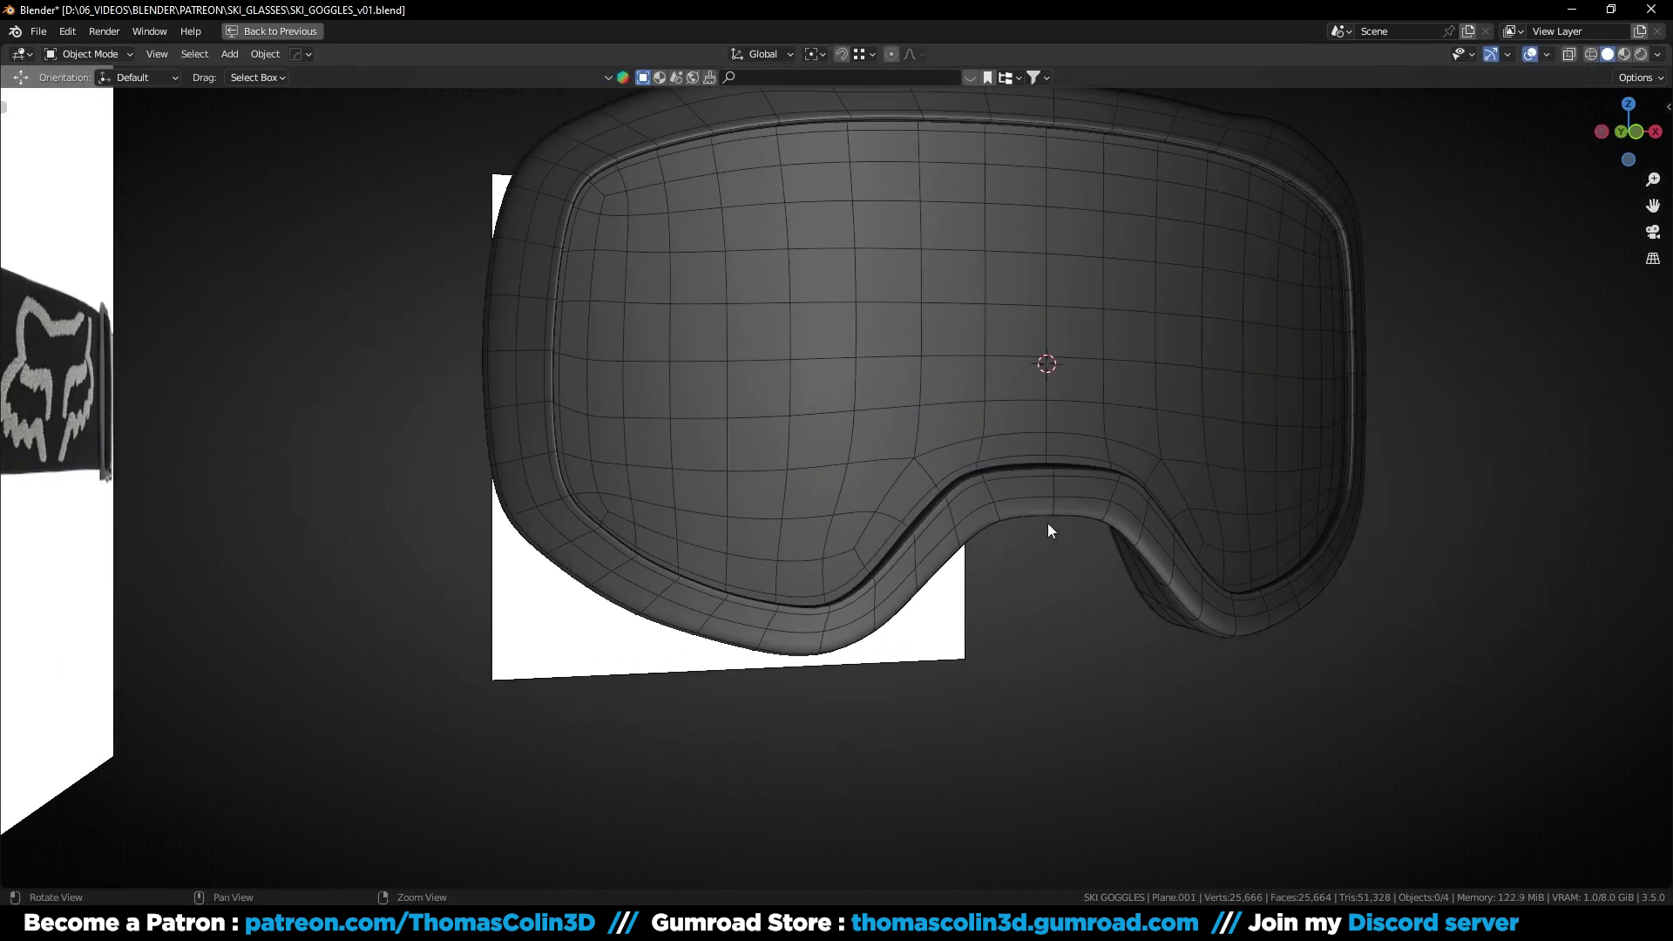
pyautogui.moveTo(1038, 510); pyautogui.dragTo(1000, 527, button='middle')
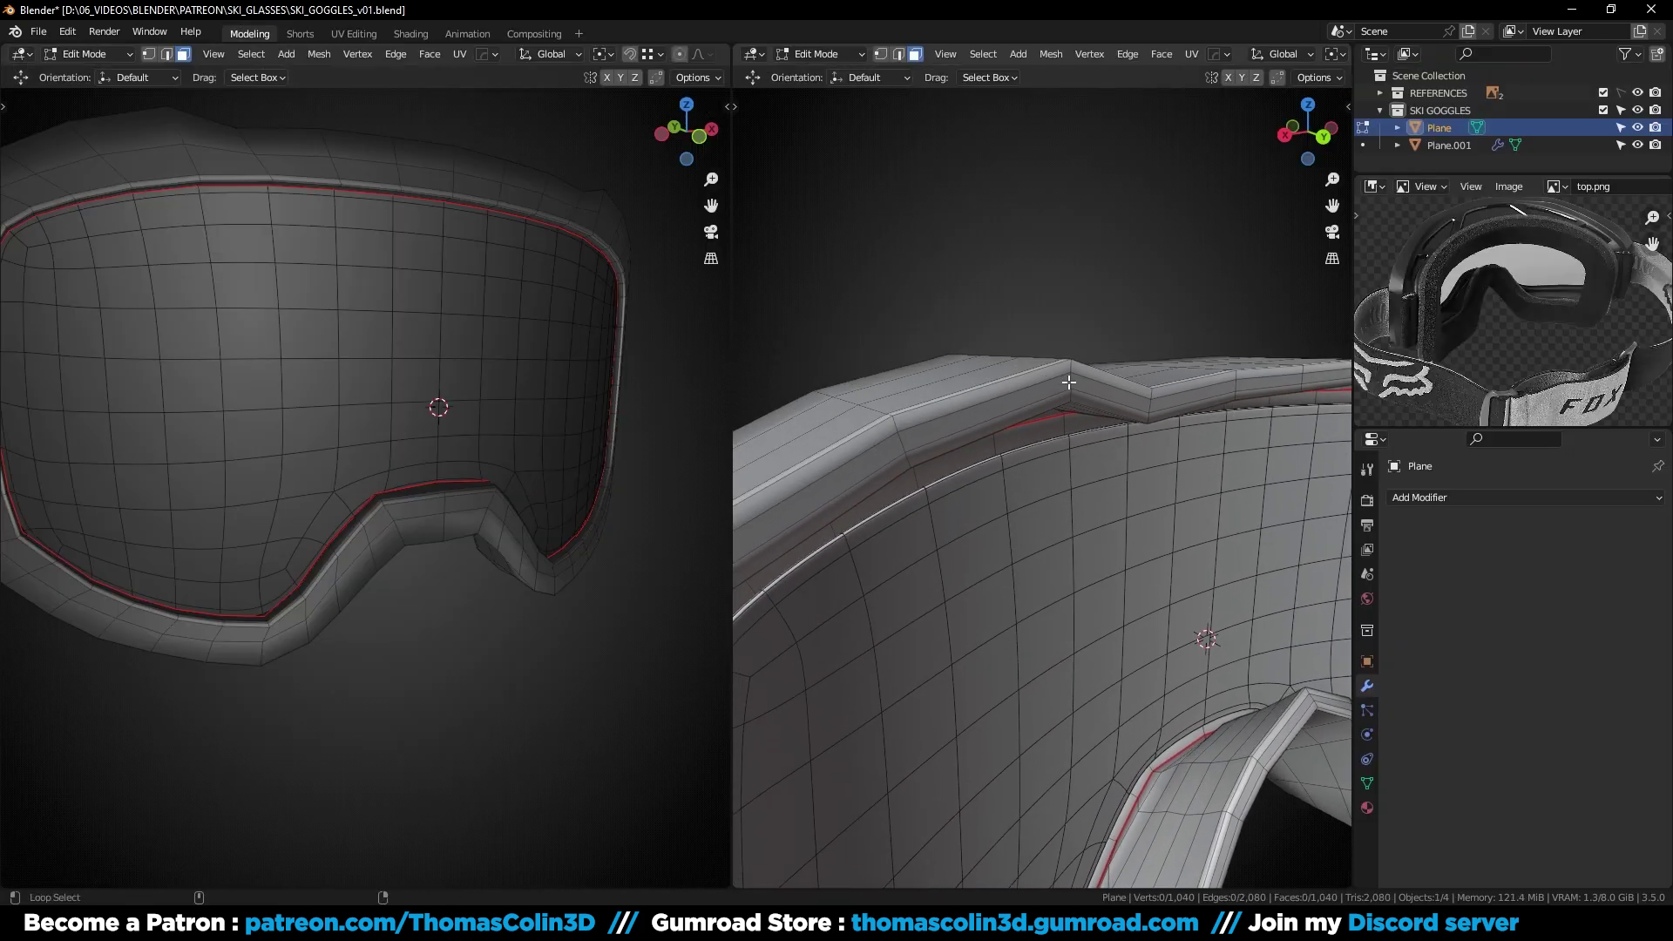
# Duplicate the face loops on the frame's rear rim and separate the copy into its own object
pyautogui.keyDown('alt'); pyautogui.click(1070, 382); pyautogui.keyUp('alt')
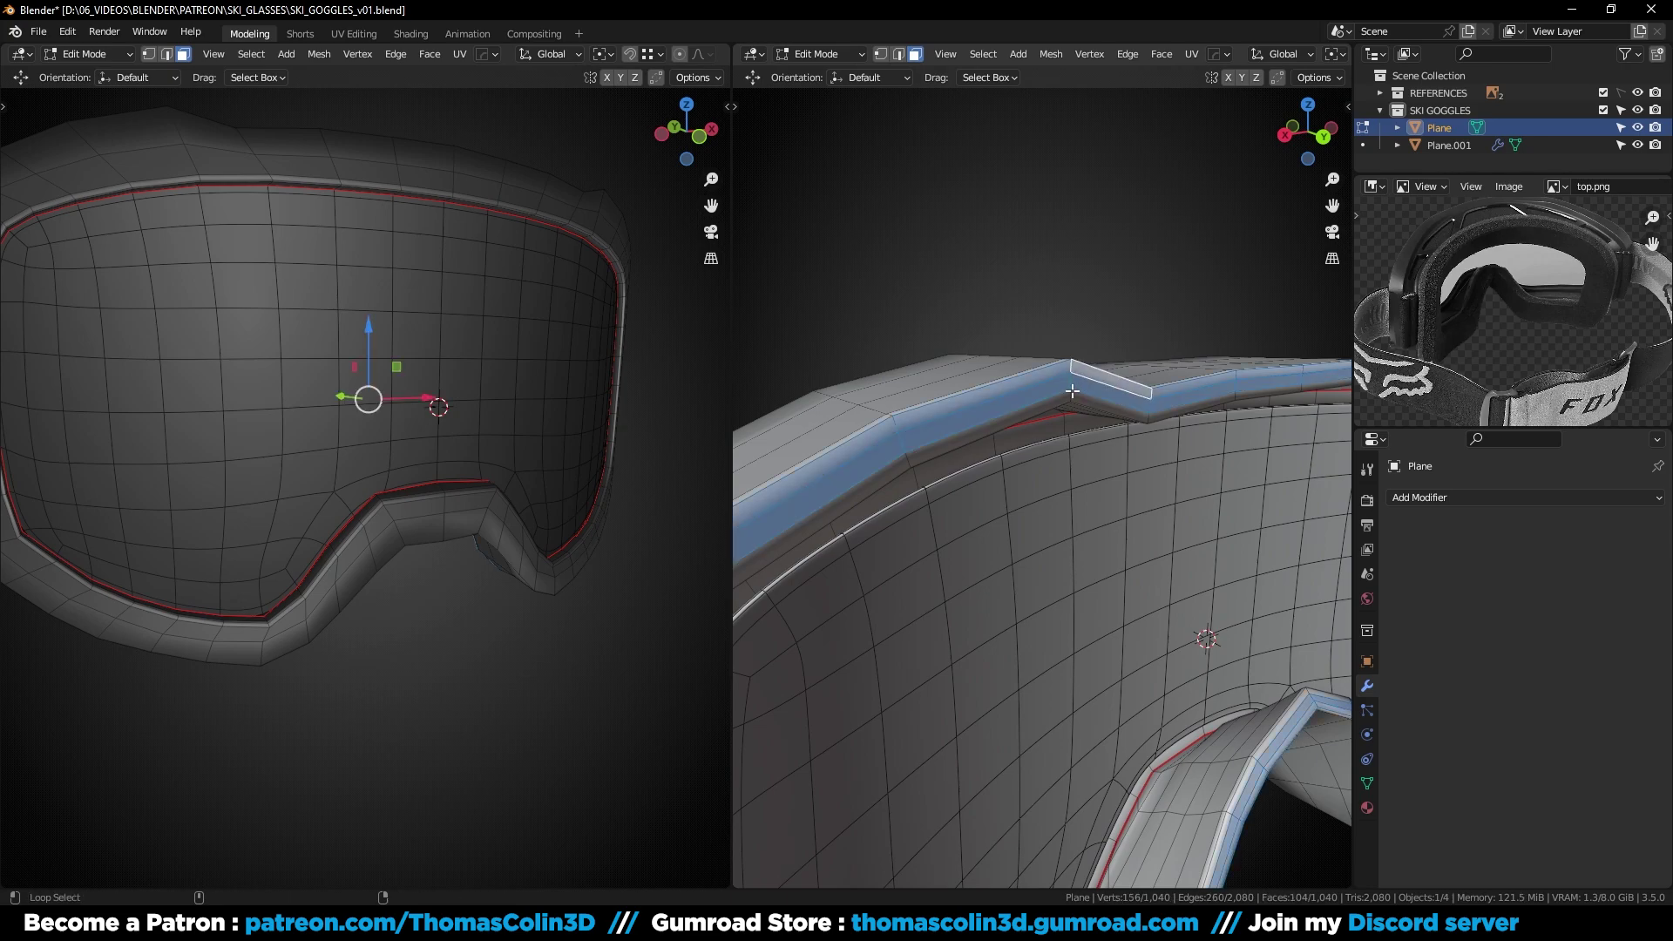
pyautogui.keyDown('alt'); pyautogui.keyDown('shift'); pyautogui.click(1069, 400); pyautogui.keyUp('shift'); pyautogui.keyUp('alt')
pyautogui.scroll(-6, 1063, 402)
pyautogui.hotkey('ctrl', 'space')
pyautogui.hotkey('shift', 'd')
pyautogui.rightClick(971, 377)
pyautogui.press('p')
pyautogui.click(970, 377)
pyautogui.press('Tab')
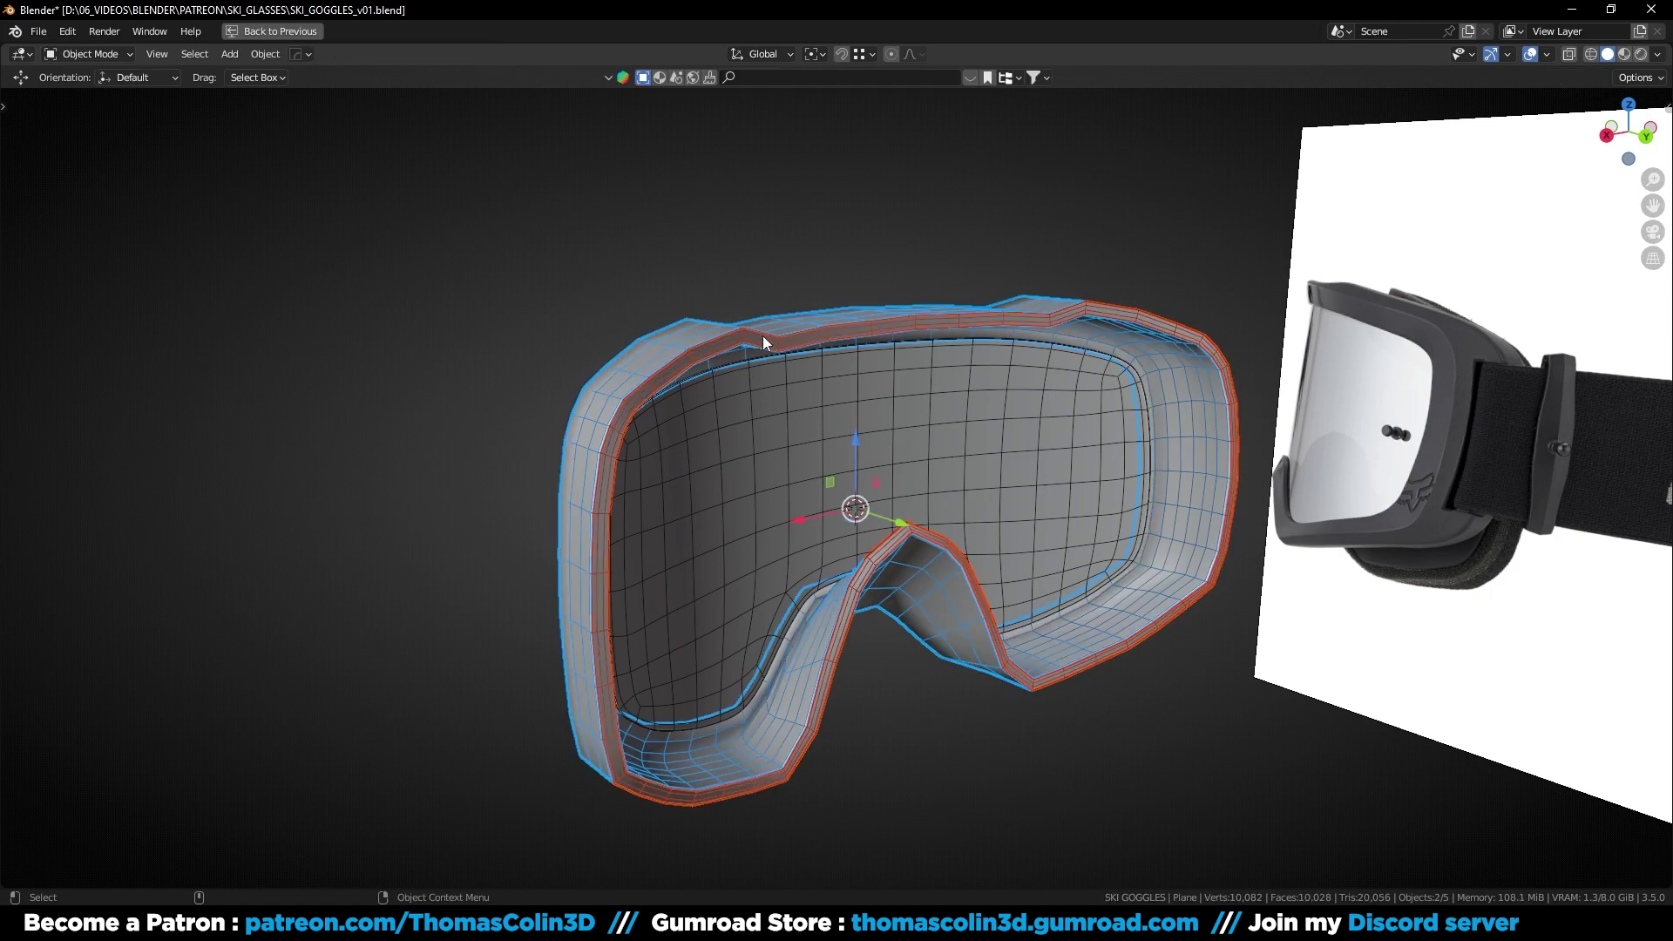
# Add a Solidify modifier to the separated rear rim strip, increase its thickness and apply it
pyautogui.click(756, 338)
pyautogui.click(755, 343)
pyautogui.press('q')
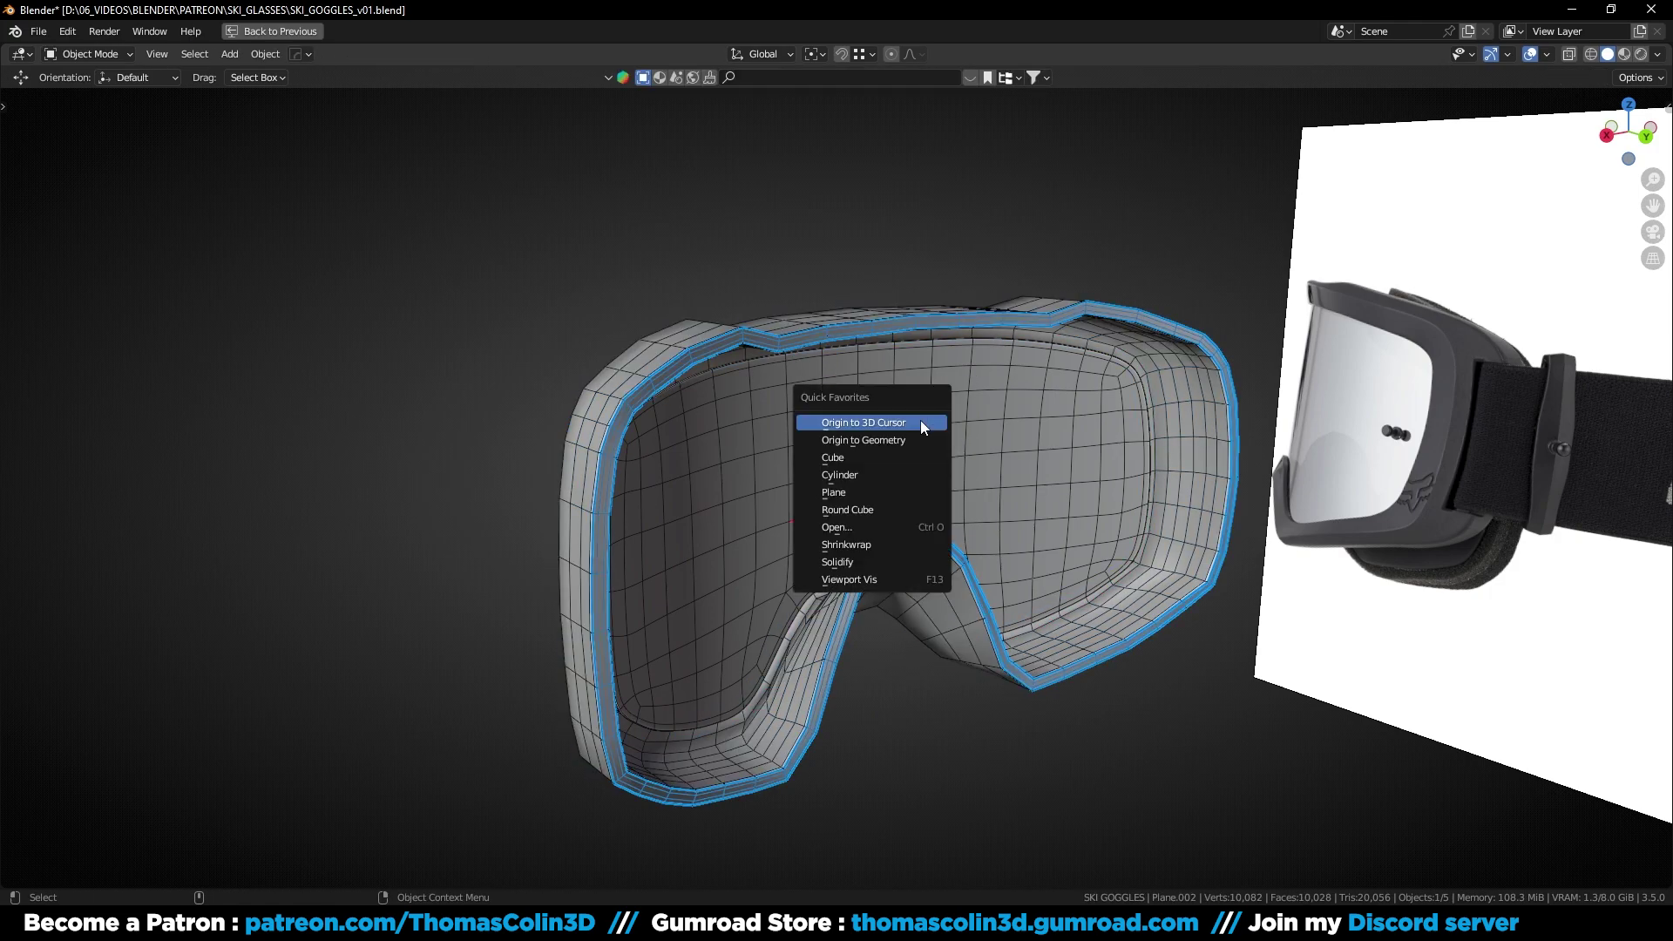
pyautogui.click(873, 562)
pyautogui.hotkey('ctrl', 'space')
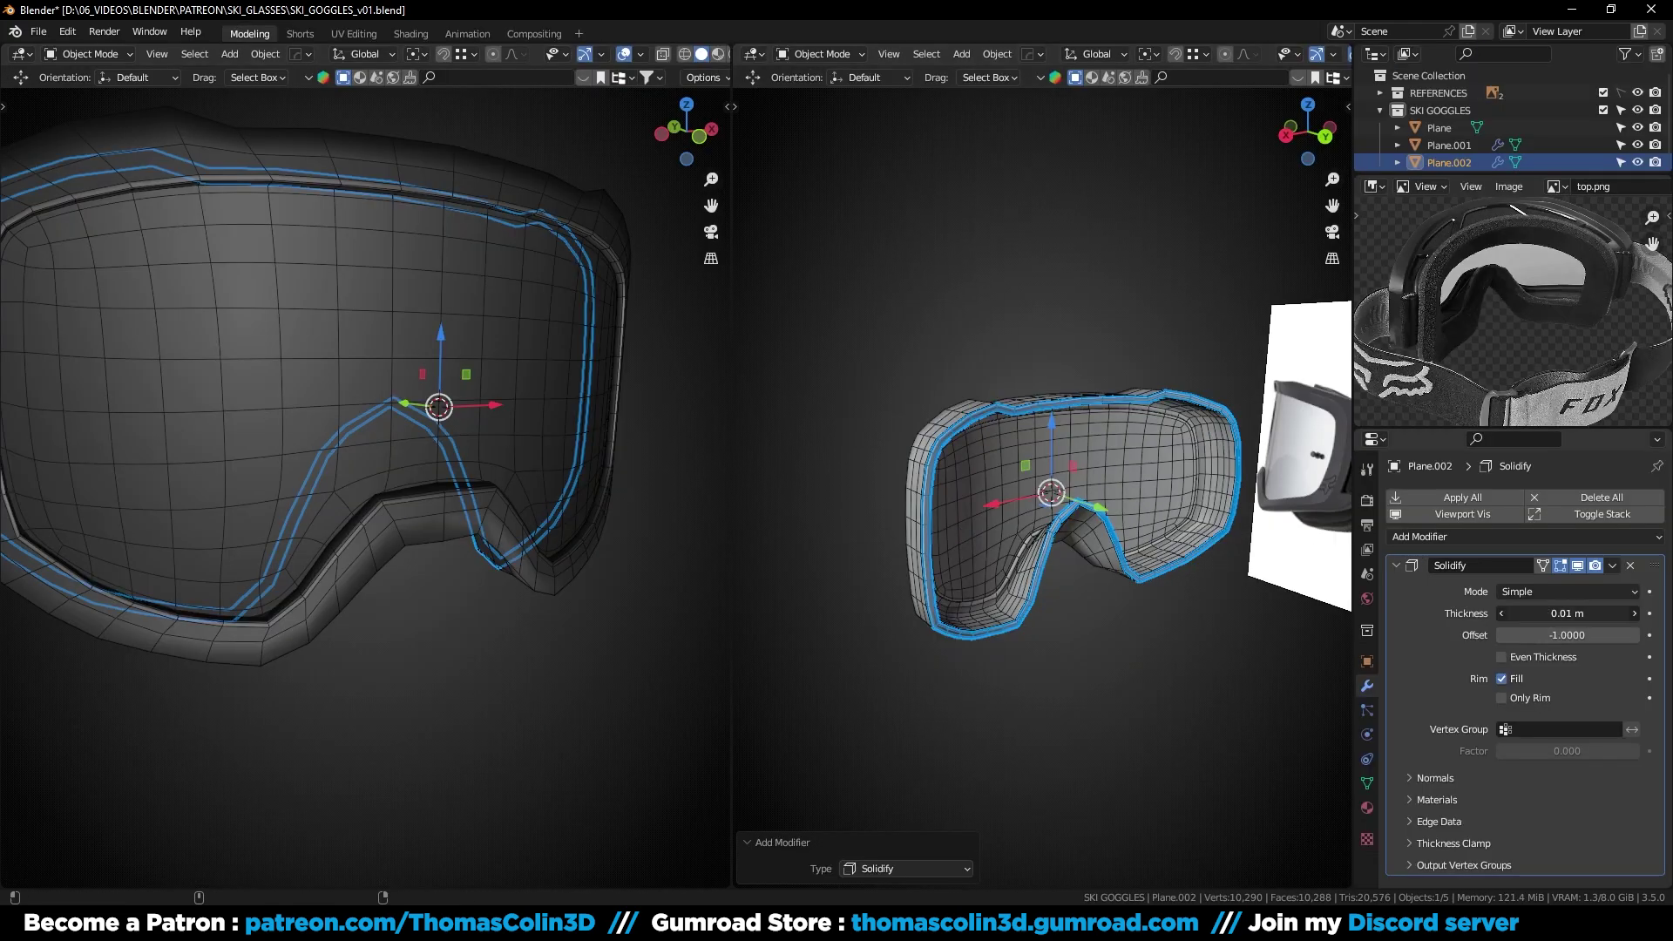
pyautogui.moveTo(932, 403); pyautogui.dragTo(1017, 440, button='middle')
pyautogui.scroll(2, 1016, 439)
pyautogui.moveTo(1566, 613); pyautogui.dragTo(1608, 613)
pyautogui.hotkey('ctrl', 'a')
# Fatten the rear strip's side faces by about 0.079 m along their normals to form a foam band
pyautogui.press('Tab')
pyautogui.moveTo(958, 410)
pyautogui.mouseDown(button='middle')
pyautogui.moveTo(889, 407)
pyautogui.moveTo(945, 405)
pyautogui.mouseUp(button='middle')
pyautogui.keyDown('shift'); pyautogui.moveTo(944, 405); pyautogui.dragTo(978, 413, button='middle'); pyautogui.keyUp('shift')
pyautogui.hotkey('ctrl', 'space')
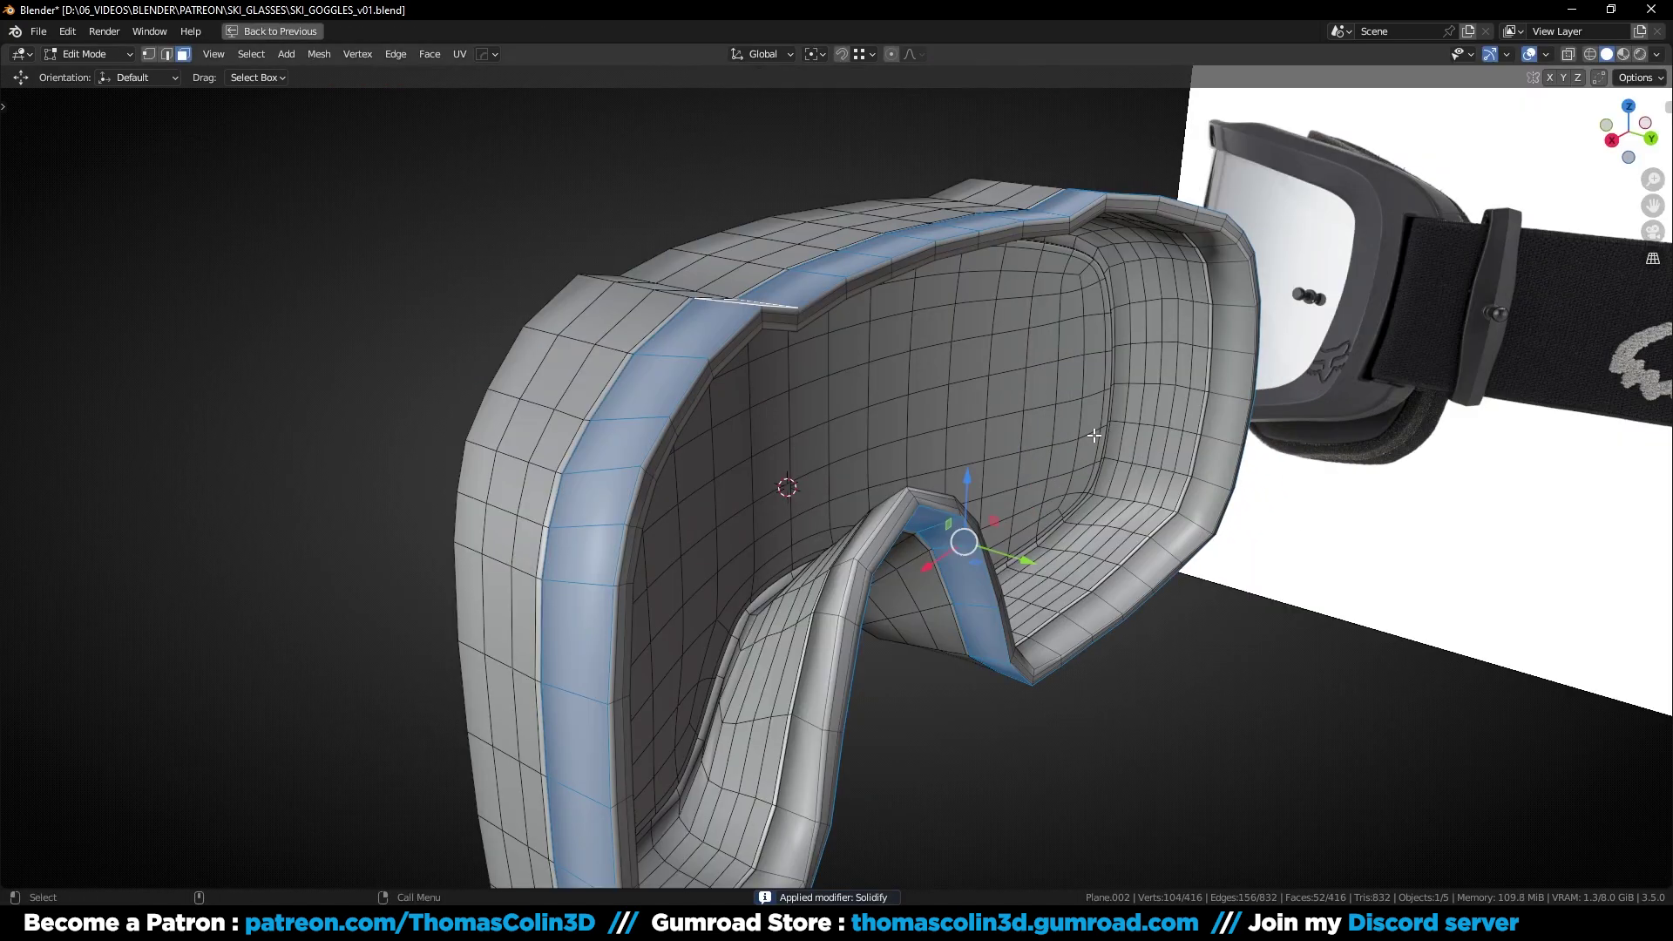
pyautogui.moveTo(1093, 435); pyautogui.dragTo(1052, 360, button='middle')
pyautogui.hotkey('alt', 's')
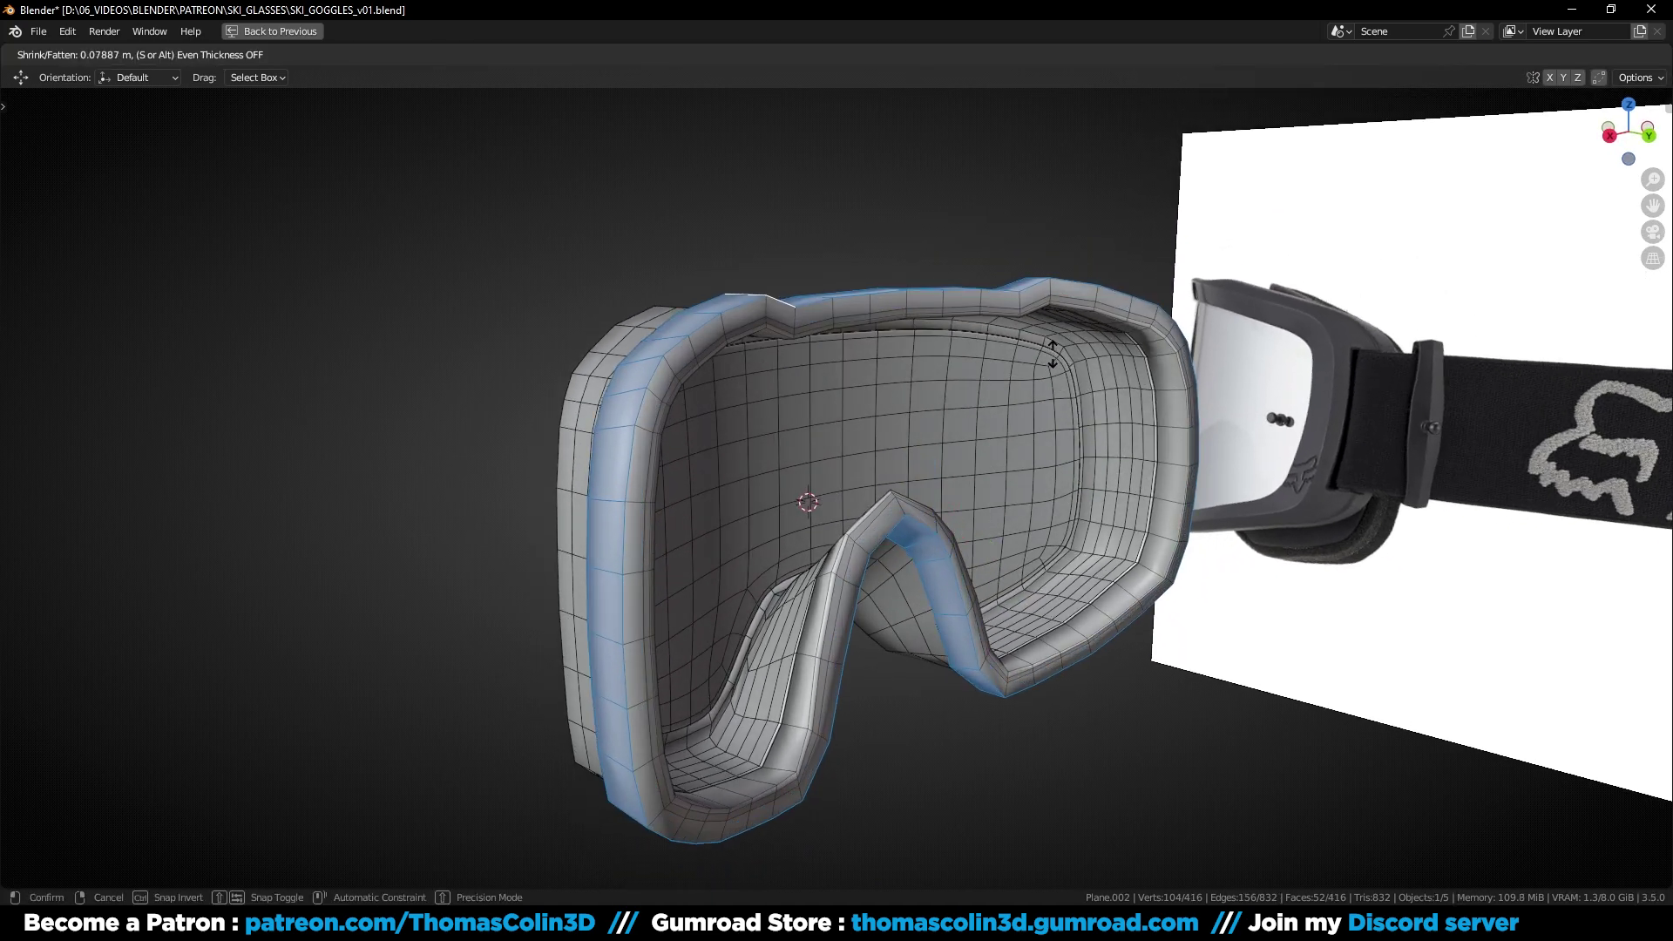
pyautogui.click(1052, 353)
pyautogui.hotkey('alt', 'a')
pyautogui.moveTo(767, 327); pyautogui.dragTo(775, 278, button='middle')
pyautogui.keyDown('alt'); pyautogui.click(776, 277); pyautogui.keyUp('alt')
pyautogui.scroll(1, 1037, 401)
pyautogui.hotkey('alt', 's')
pyautogui.rightClick(1056, 408)
# Dissolve the surplus edge loops running along the foam band's rear face
pyautogui.click(489, 247)
pyautogui.keyDown('alt'); pyautogui.click(693, 228); pyautogui.keyUp('alt')
pyautogui.hotkey('ctrl', 'x')
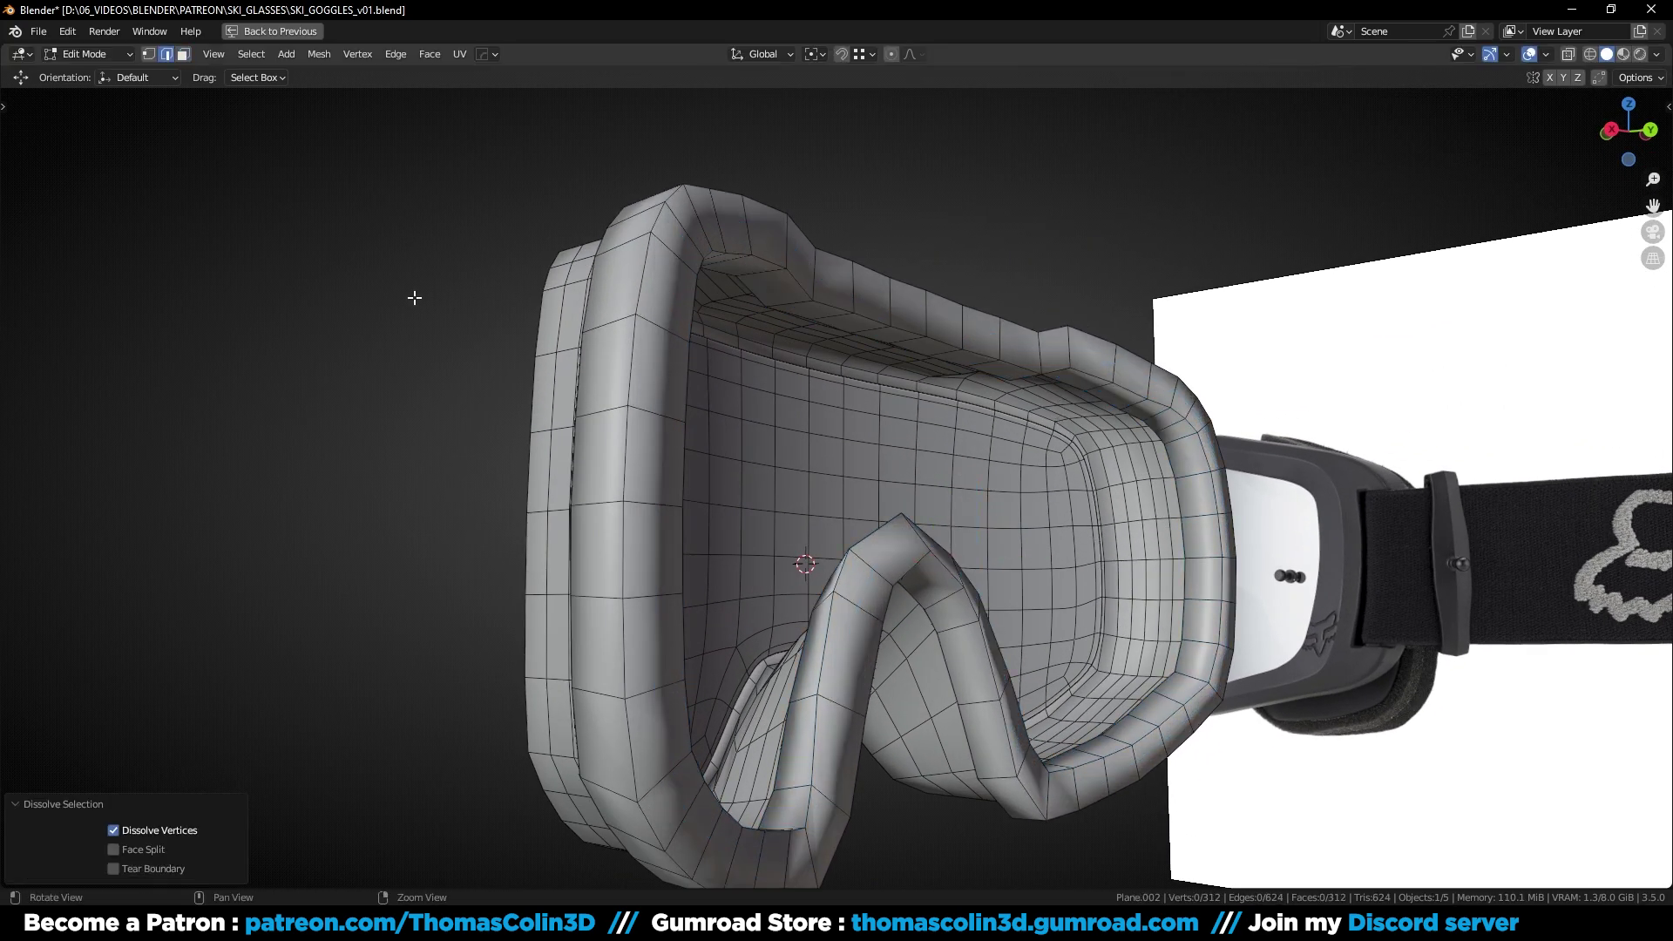
pyautogui.moveTo(415, 299); pyautogui.dragTo(523, 338, button='middle')
# Isolate the foam band, dissolve the surplus edge loops on its front side, and bring the other goggle parts back into view
pyautogui.press('Tab')
pyautogui.press('/')
pyautogui.press('Tab')
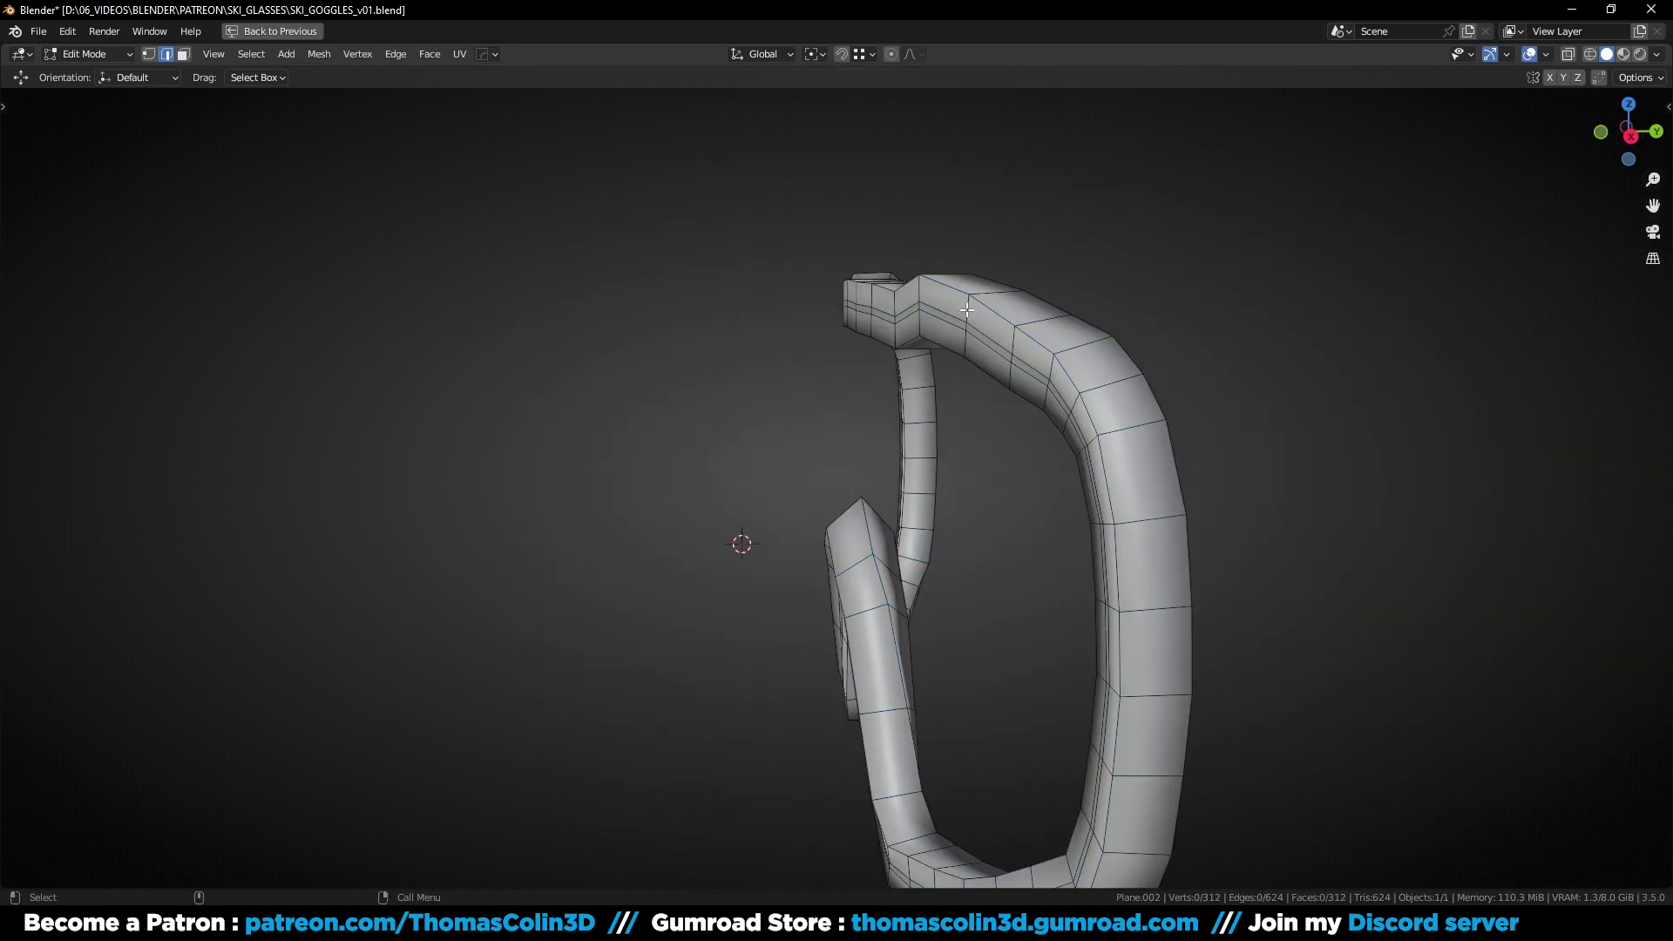
pyautogui.keyDown('alt'); pyautogui.click(969, 321); pyautogui.keyUp('alt')
pyautogui.hotkey('ctrl', 'x')
pyautogui.press('Tab')
pyautogui.press('/')
pyautogui.hotkey('alt', 'a')
pyautogui.moveTo(906, 342); pyautogui.dragTo(907, 411, button='middle')
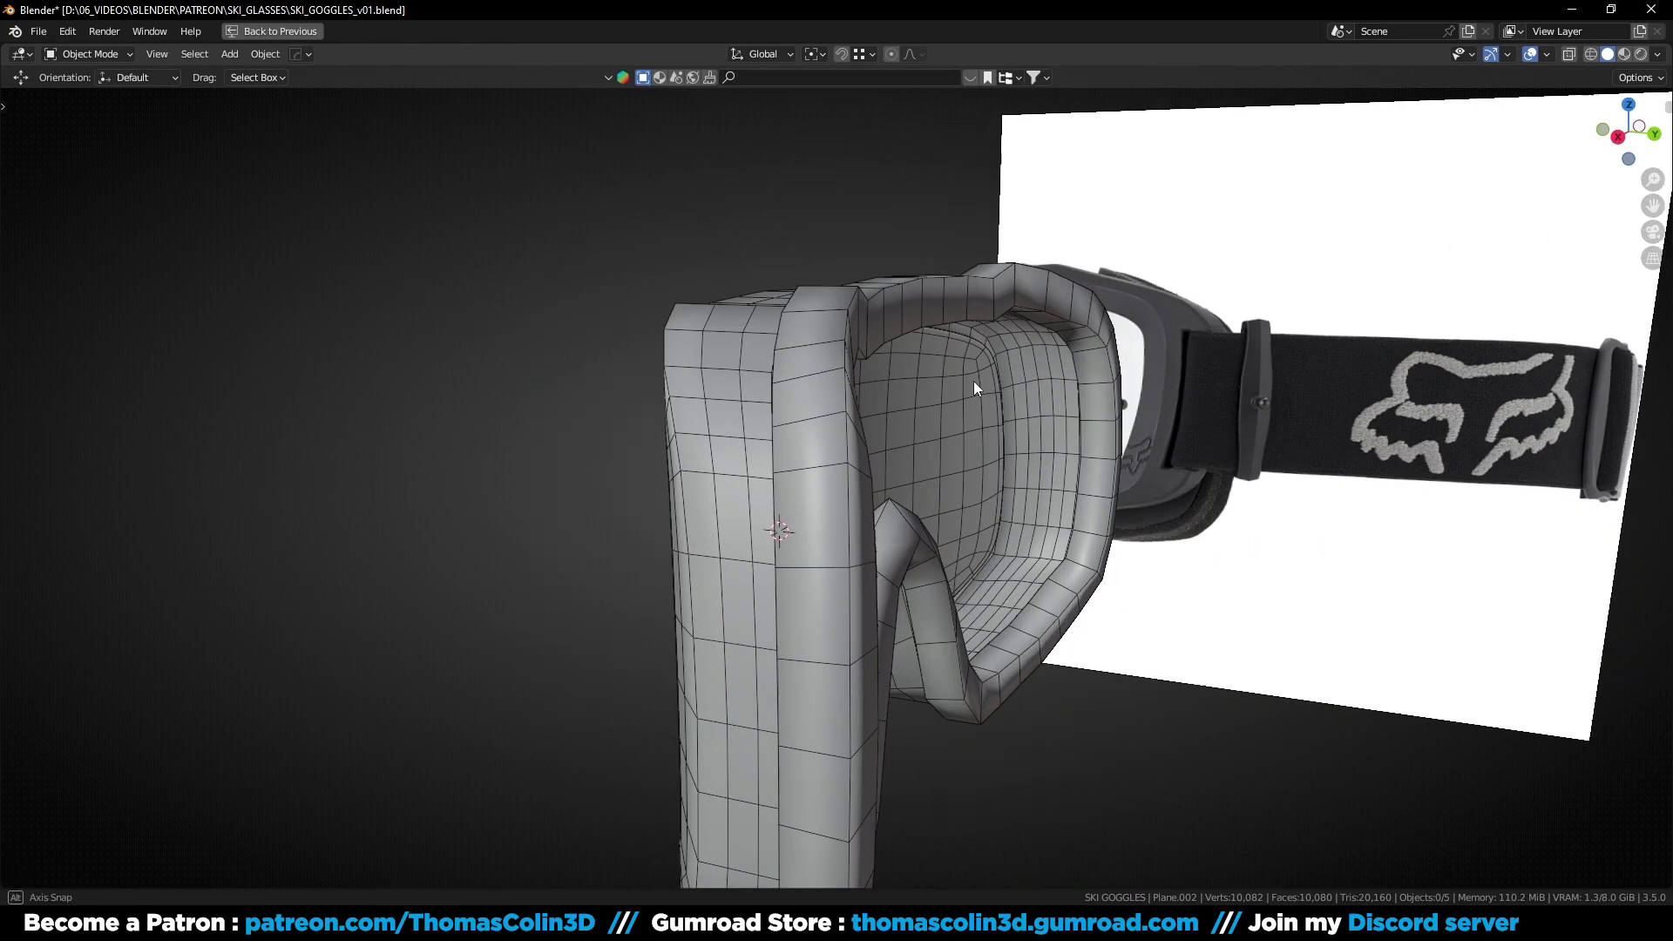
# Select the foam band's sharp edges at 30° and bevel them about 0.05 m with two segments and a 1.0 profile
pyautogui.click(923, 373)
pyautogui.press('Tab')
pyautogui.press('q')
pyautogui.click(574, 389)
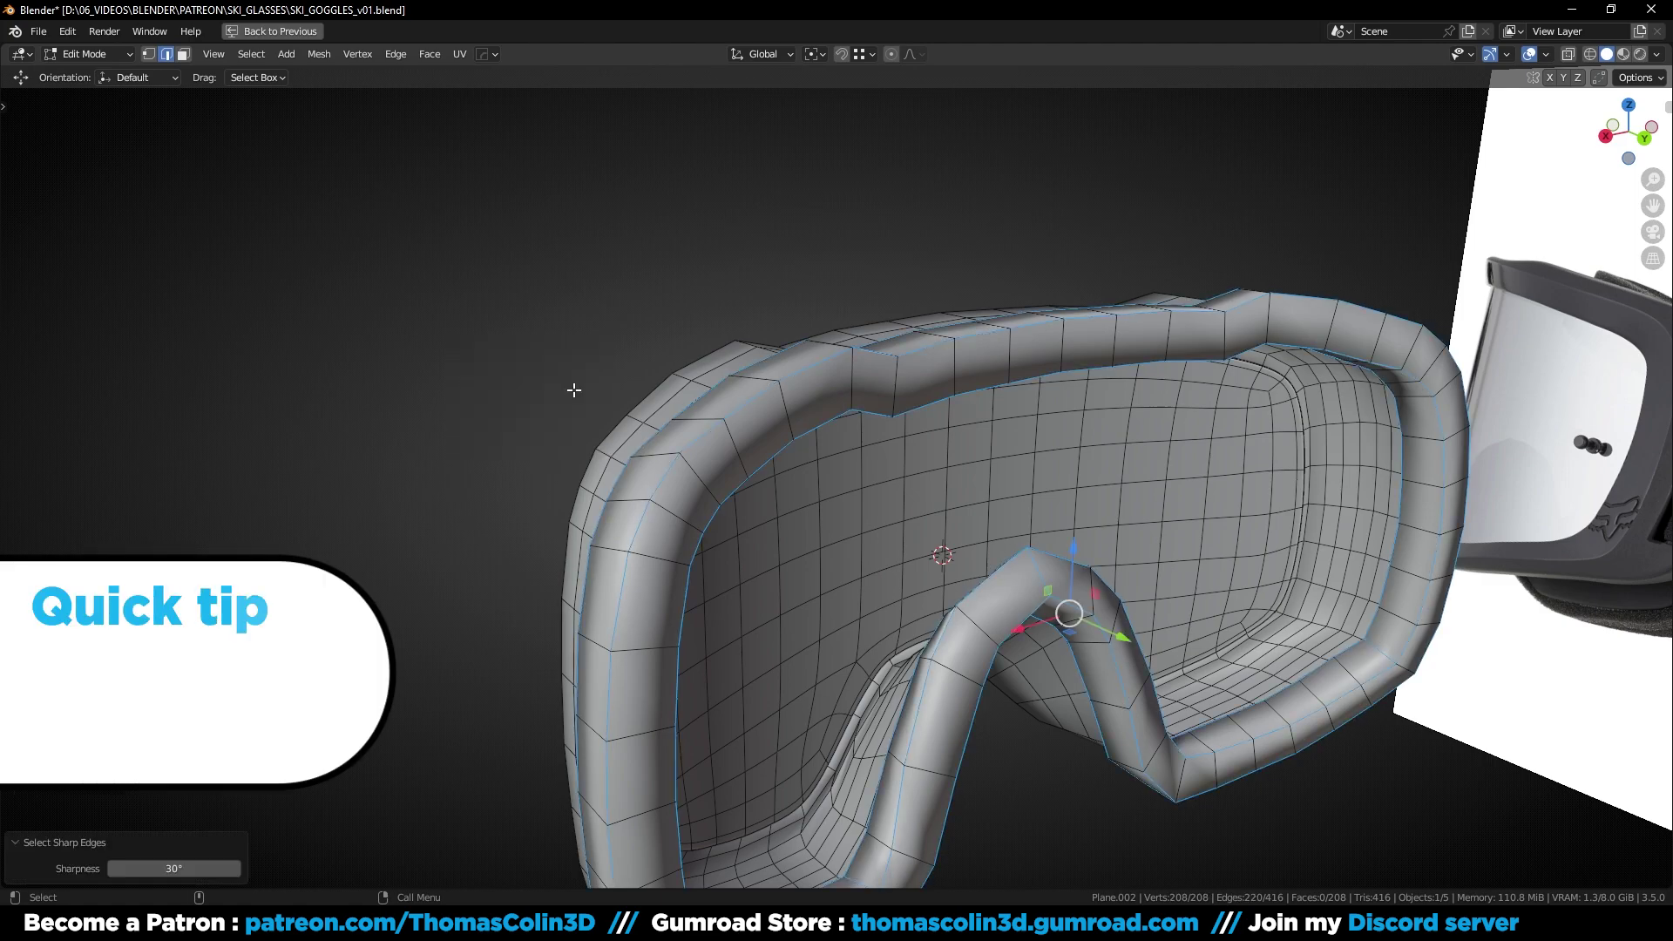
pyautogui.moveTo(789, 408); pyautogui.dragTo(887, 458, button='middle')
pyautogui.hotkey('ctrl', 'b')
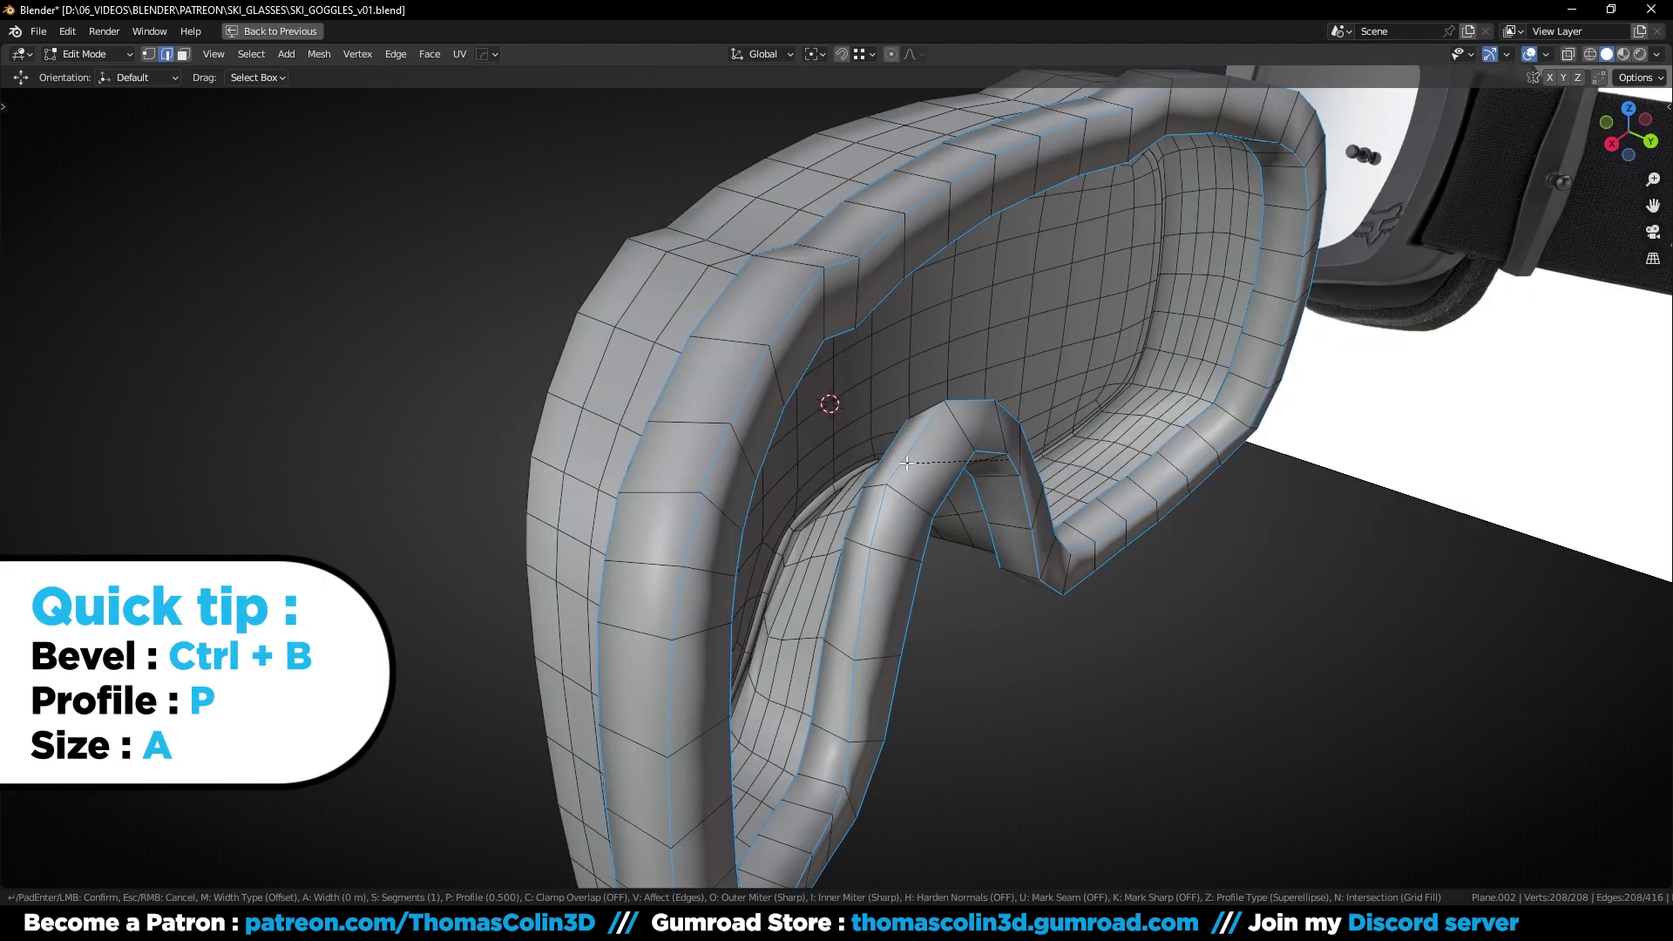
pyautogui.scroll(1, 836, 459)
pyautogui.press('p')
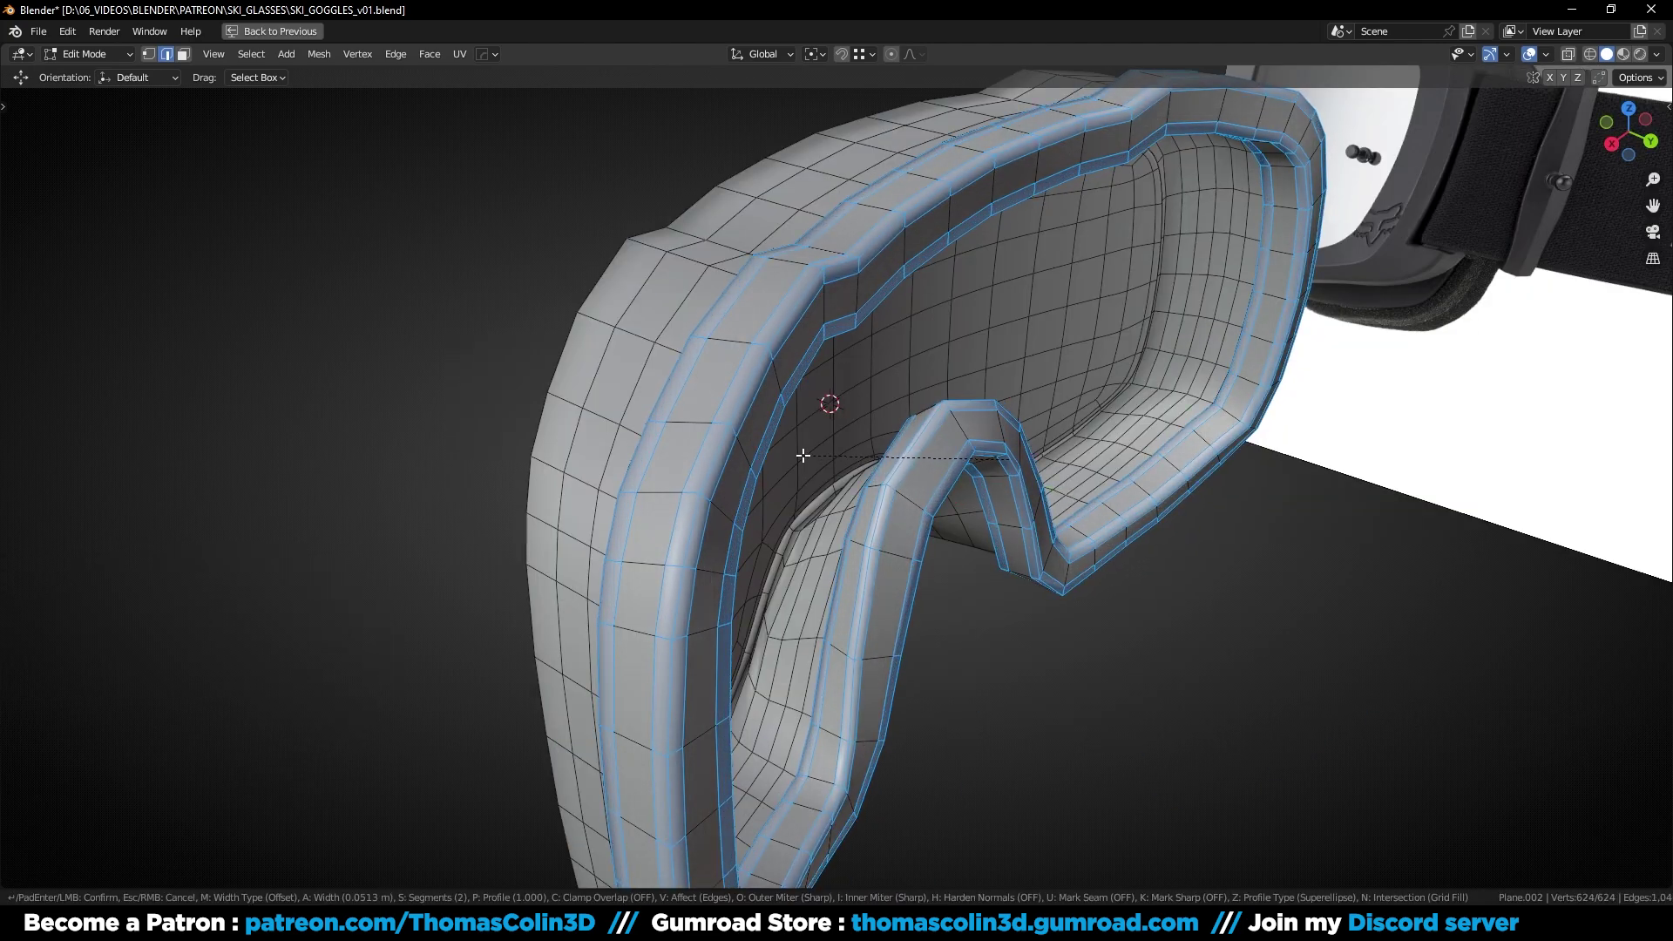
pyautogui.click(796, 454)
# Add a level 2 Subdivision modifier to the foam band, shade it smooth and deselect it
pyautogui.press('Tab')
pyautogui.hotkey('ctrl', '2')
pyautogui.rightClick(770, 331)
pyautogui.click(770, 331)
pyautogui.click(672, 270)
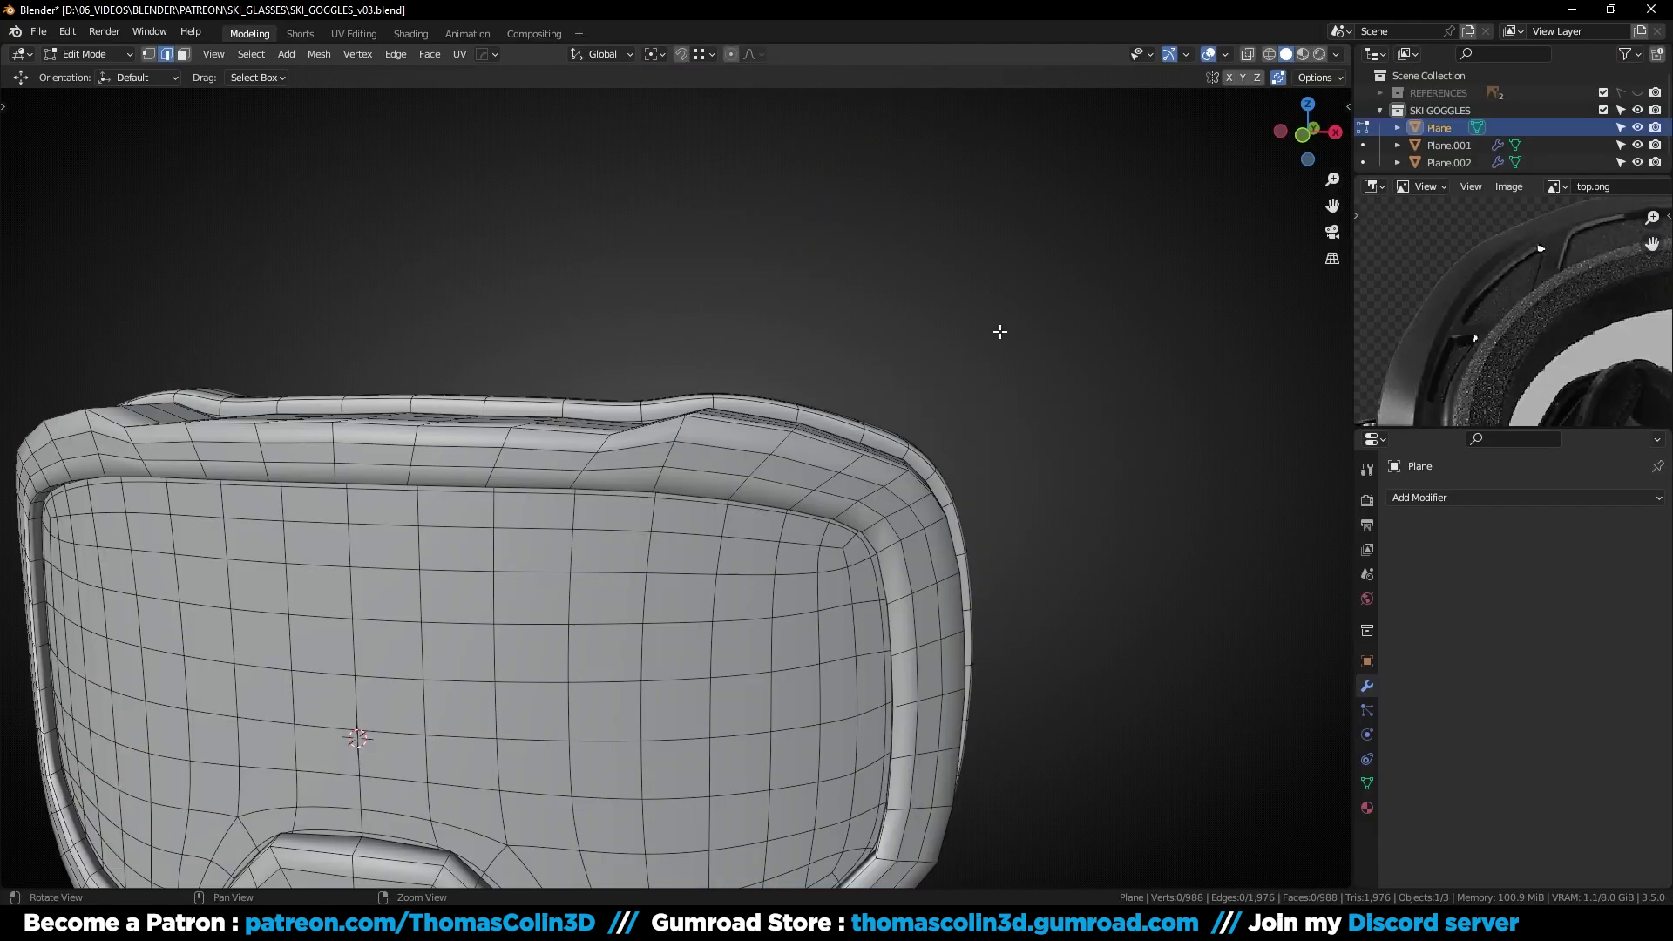
# Crease the frame's two boundary edge loops, one around the outer front rim and one around the lens opening, to 1
pyautogui.keyDown('alt'); pyautogui.moveTo(1000, 332); pyautogui.dragTo(1000, 366); pyautogui.keyUp('alt')
pyautogui.scroll(2, 807, 467)
pyautogui.press('Tab')
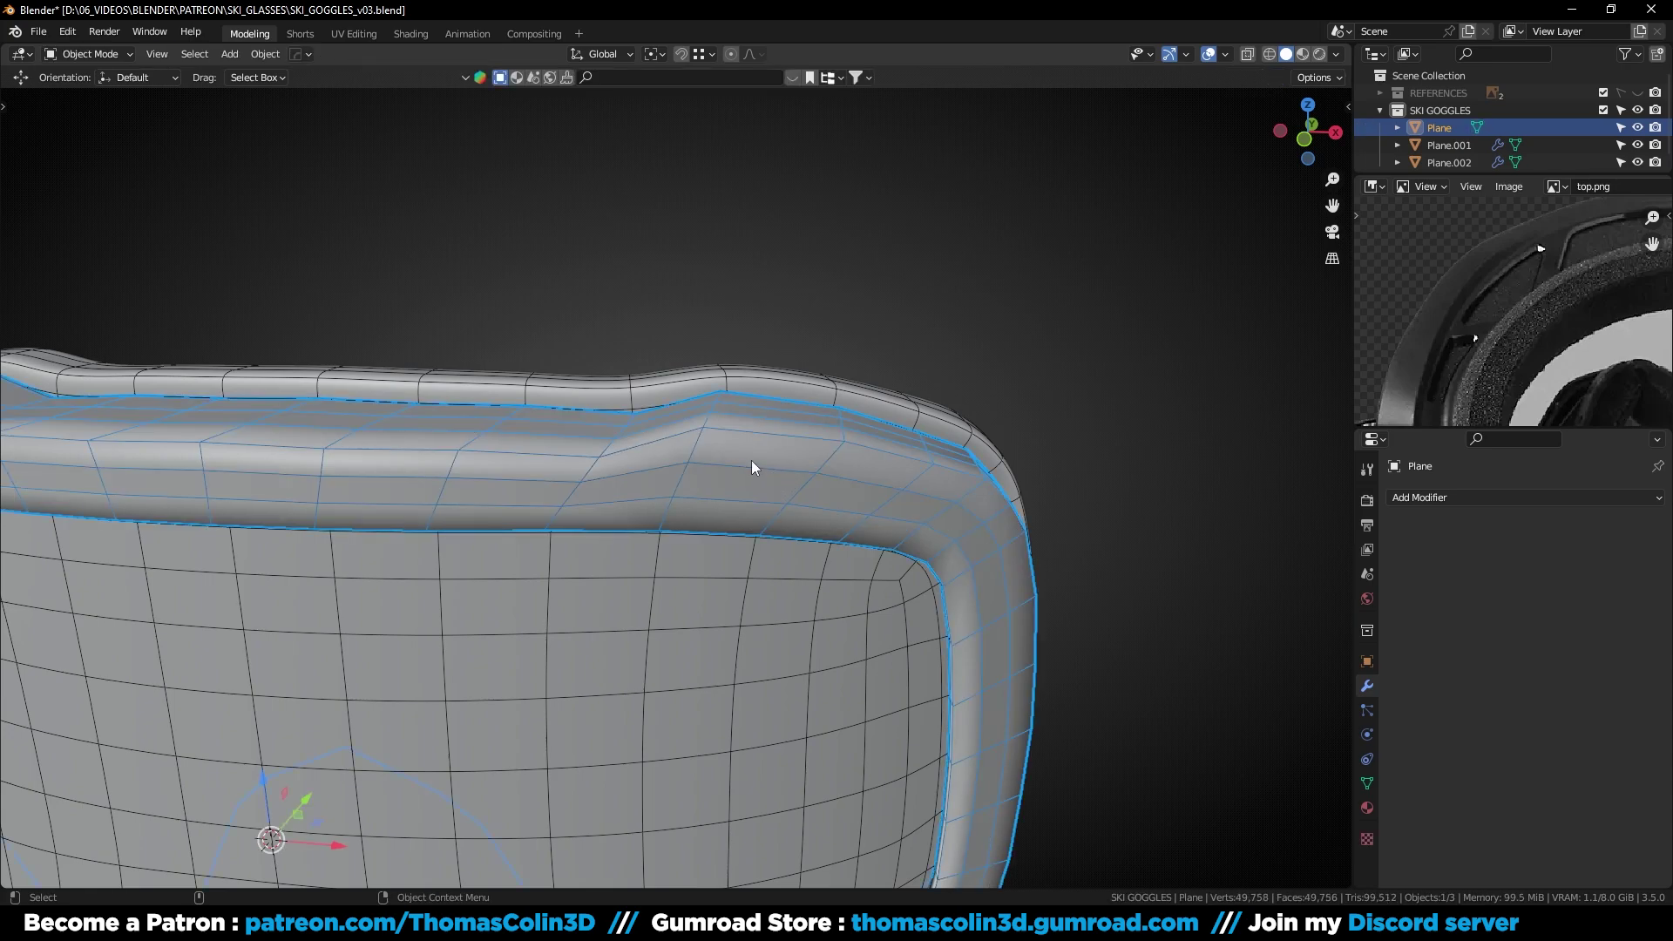
pyautogui.press('Tab')
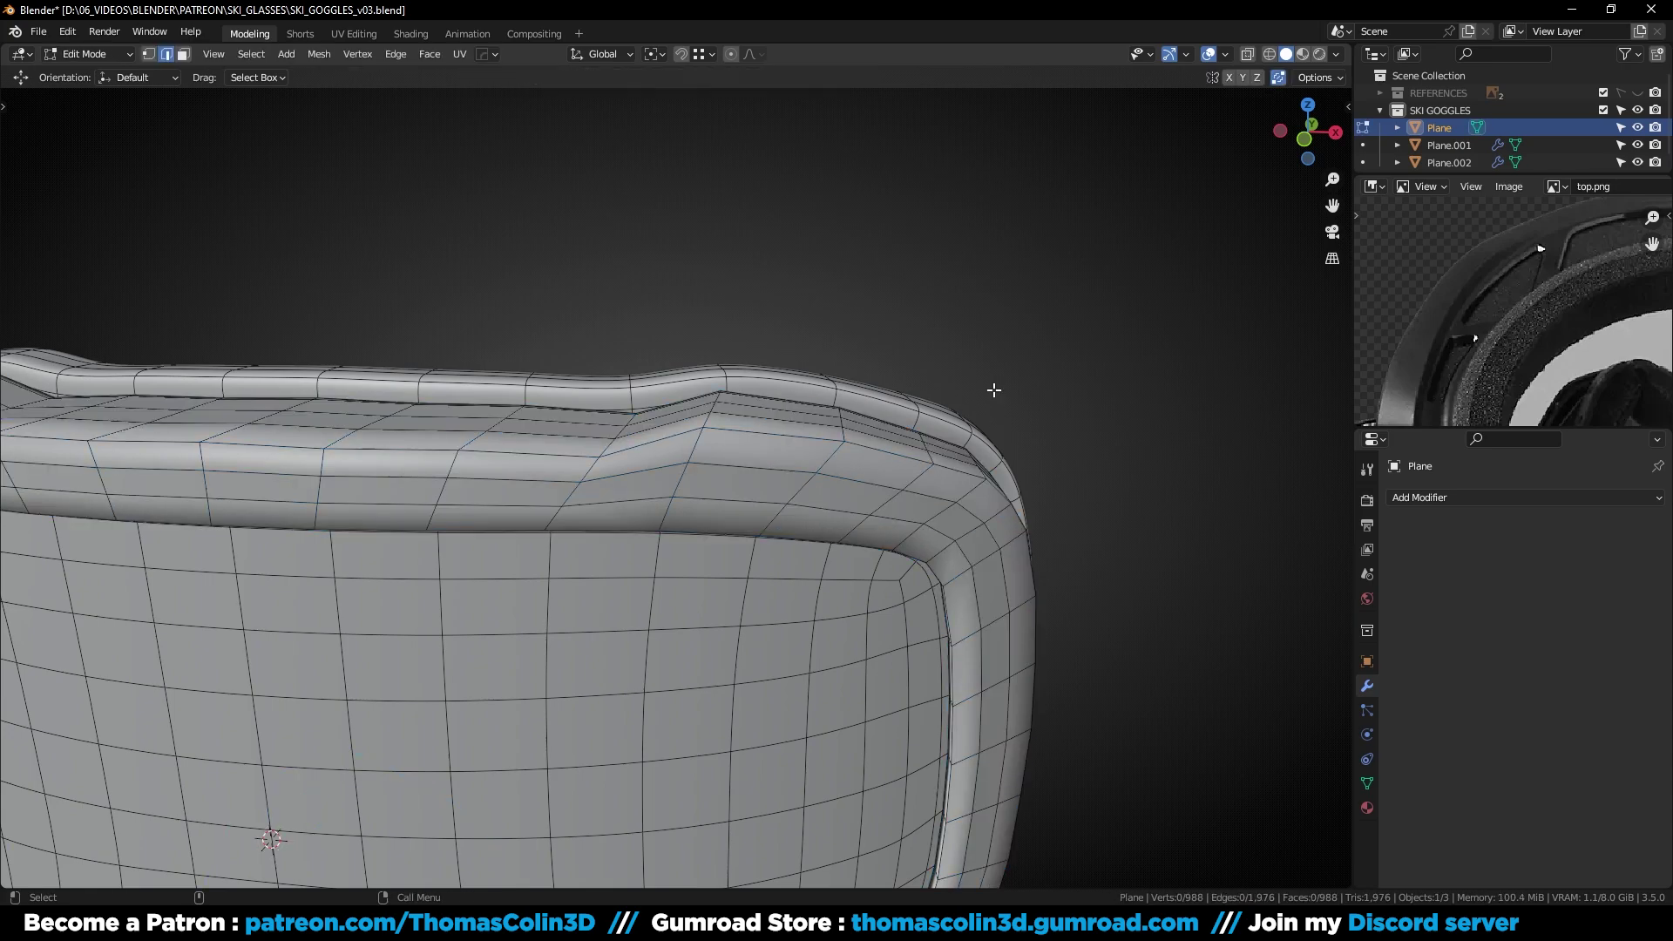
pyautogui.keyDown('alt'); pyautogui.click(769, 432); pyautogui.keyUp('alt')
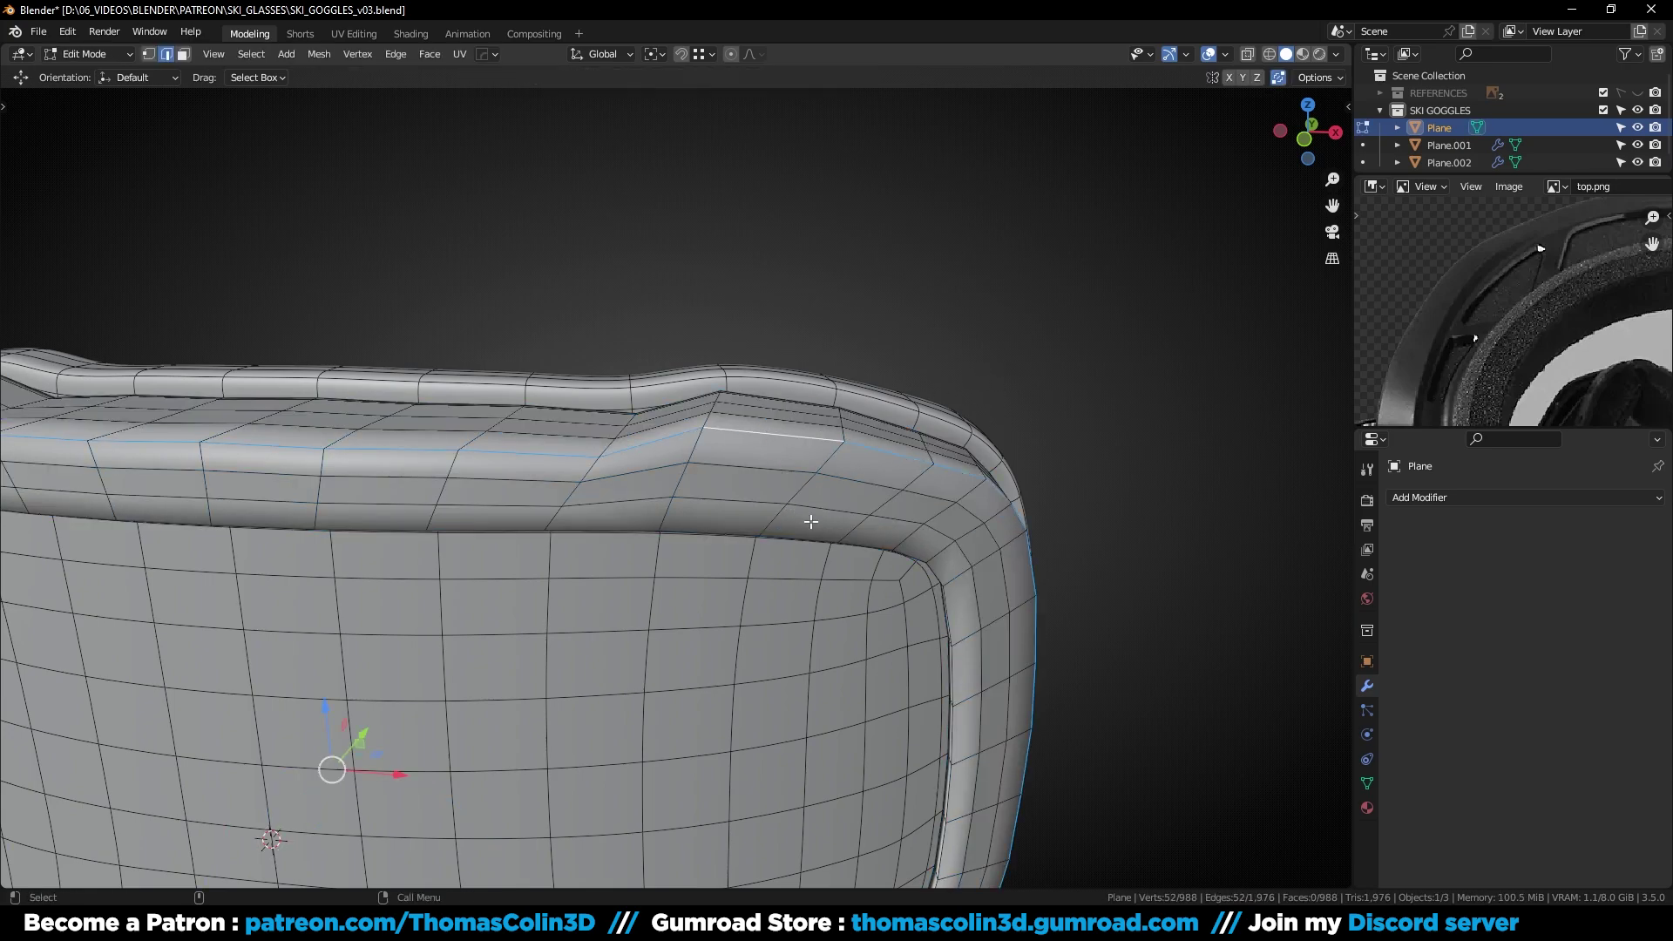
pyautogui.keyDown('alt'); pyautogui.keyDown('shift'); pyautogui.click(938, 575); pyautogui.keyUp('shift'); pyautogui.keyUp('alt')
pyautogui.hotkey('shift', 'e')
pyautogui.press('1')
pyautogui.press('Return')
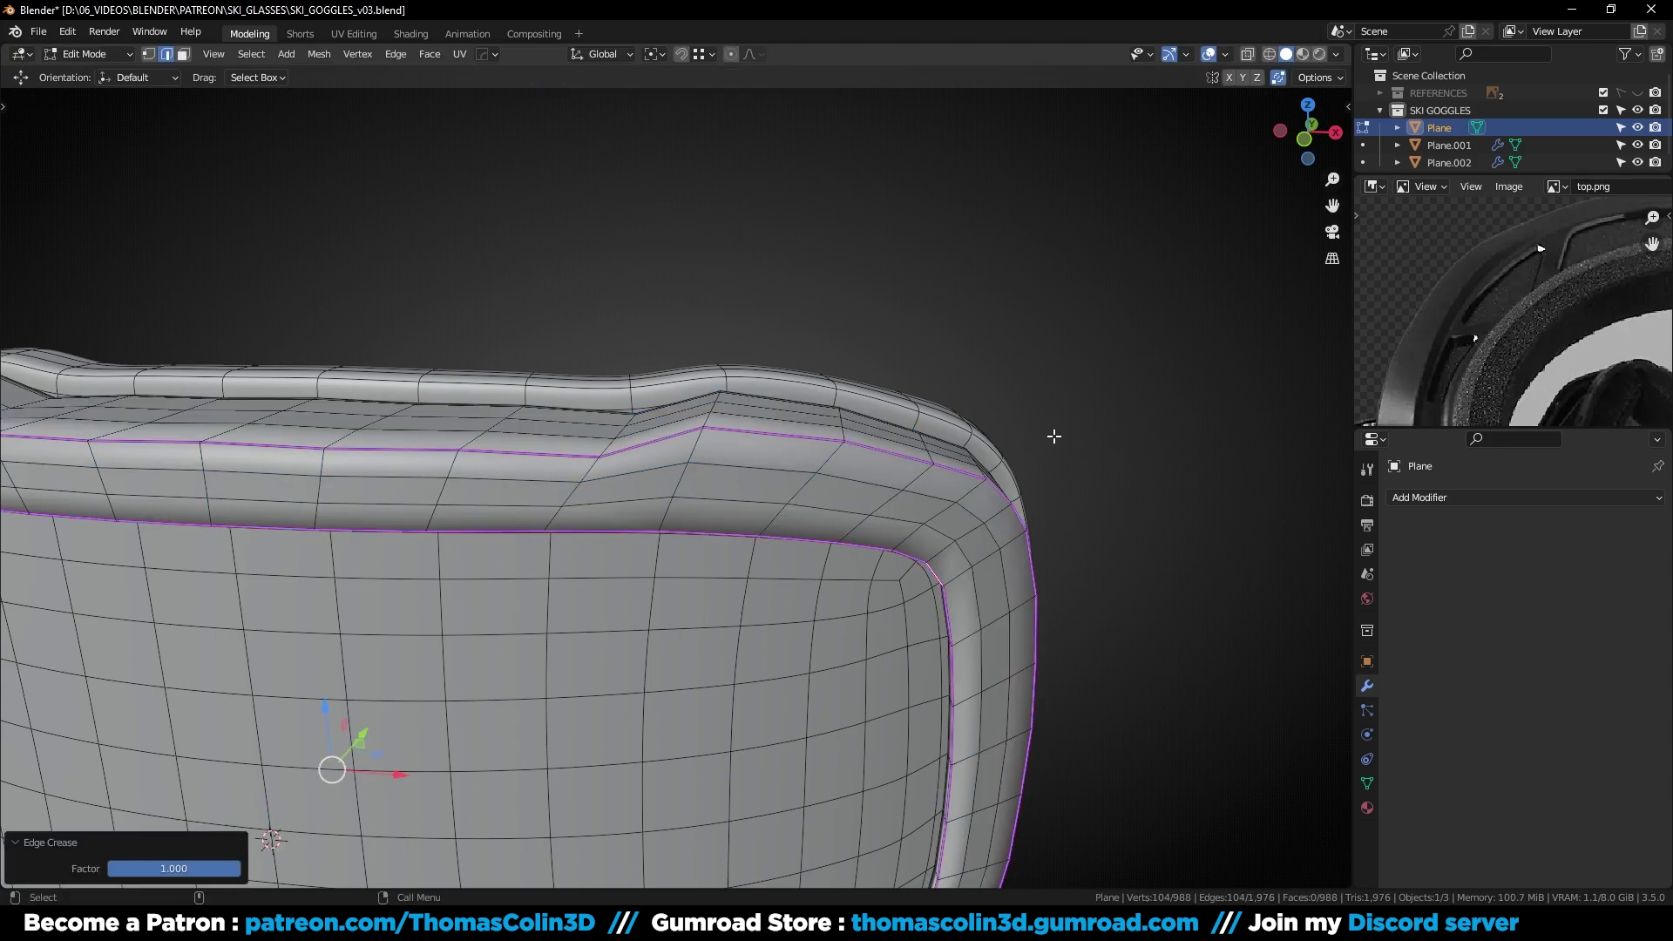
# Duplicate the frame in place, add a level 2 Subdivision modifier to the copy and apply it
pyautogui.press('Tab')
pyautogui.hotkey('shift', 'd')
pyautogui.rightClick(901, 329)
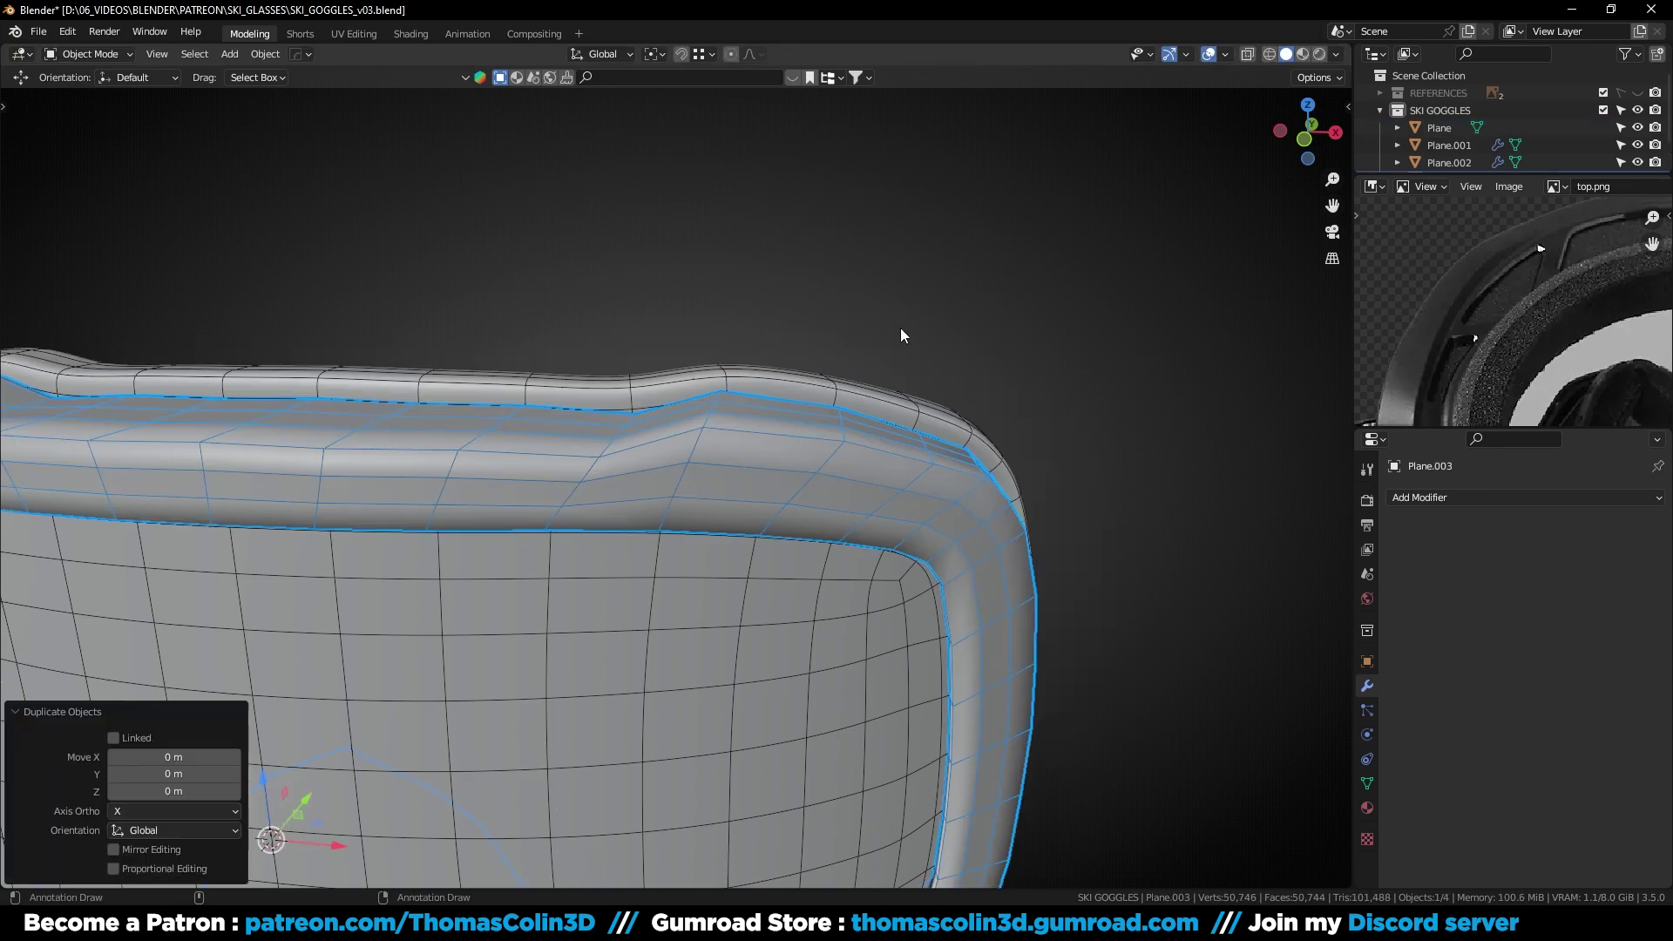
pyautogui.hotkey('ctrl', '2')
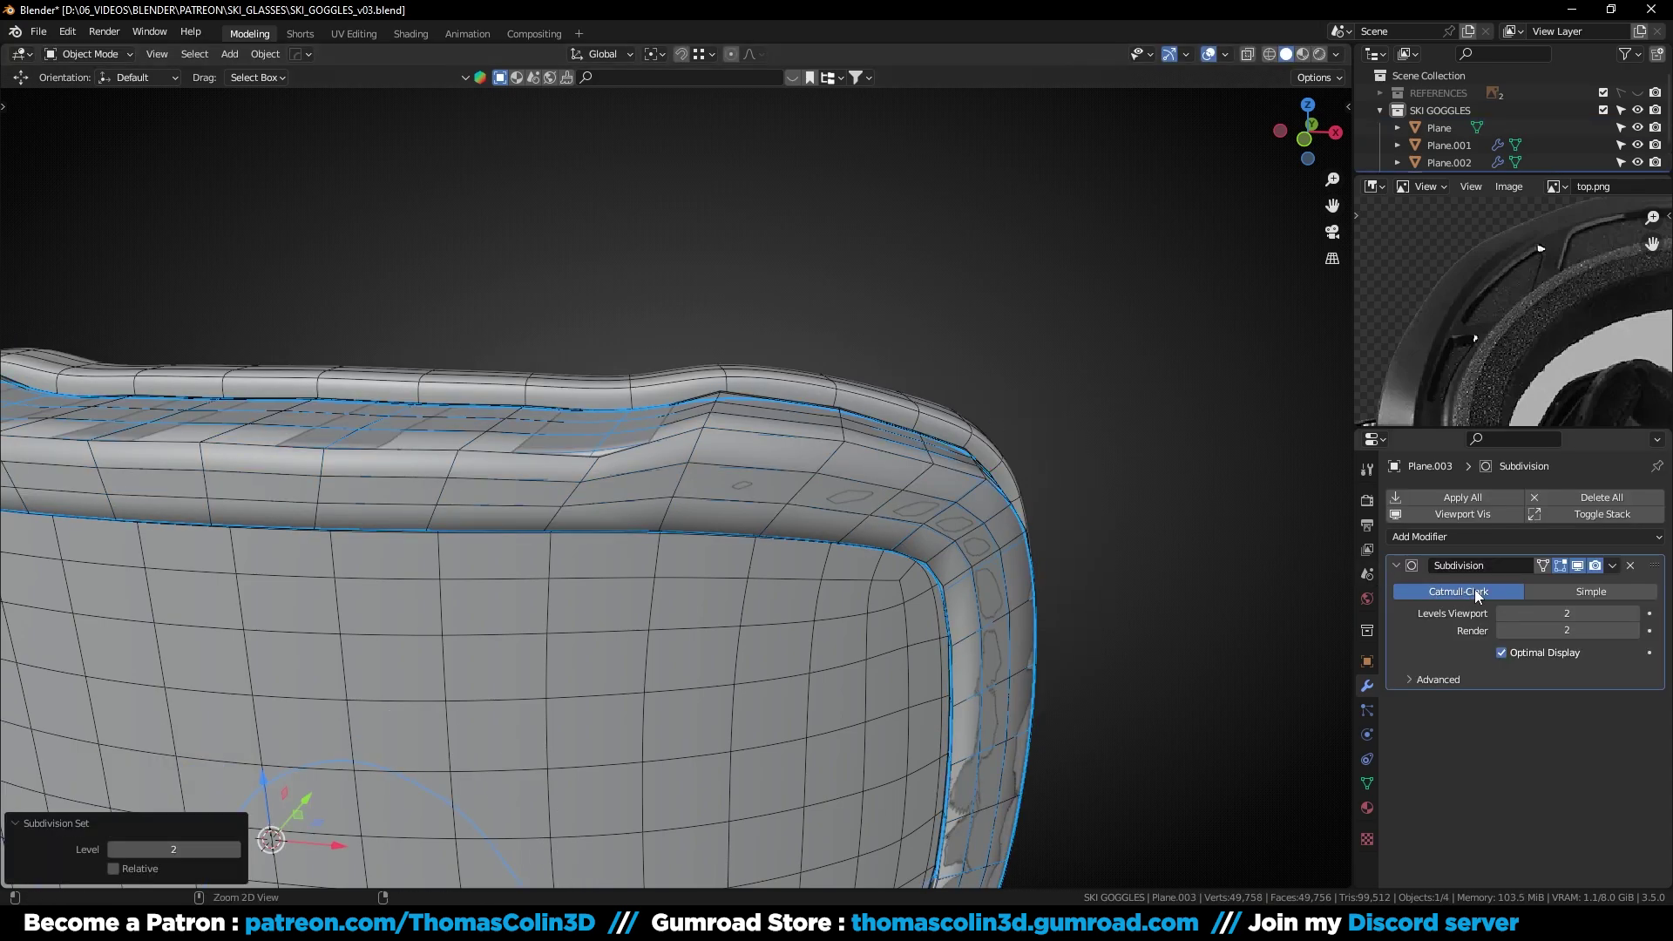
pyautogui.hotkey('ctrl', 'a')
# Isolate the original frame by hiding every other goggle part, and deselect it
pyautogui.click(861, 494)
pyautogui.moveTo(861, 494); pyautogui.dragTo(852, 504, button='middle')
pyautogui.scroll(1, 754, 444)
pyautogui.hotkey('shift', 'h')
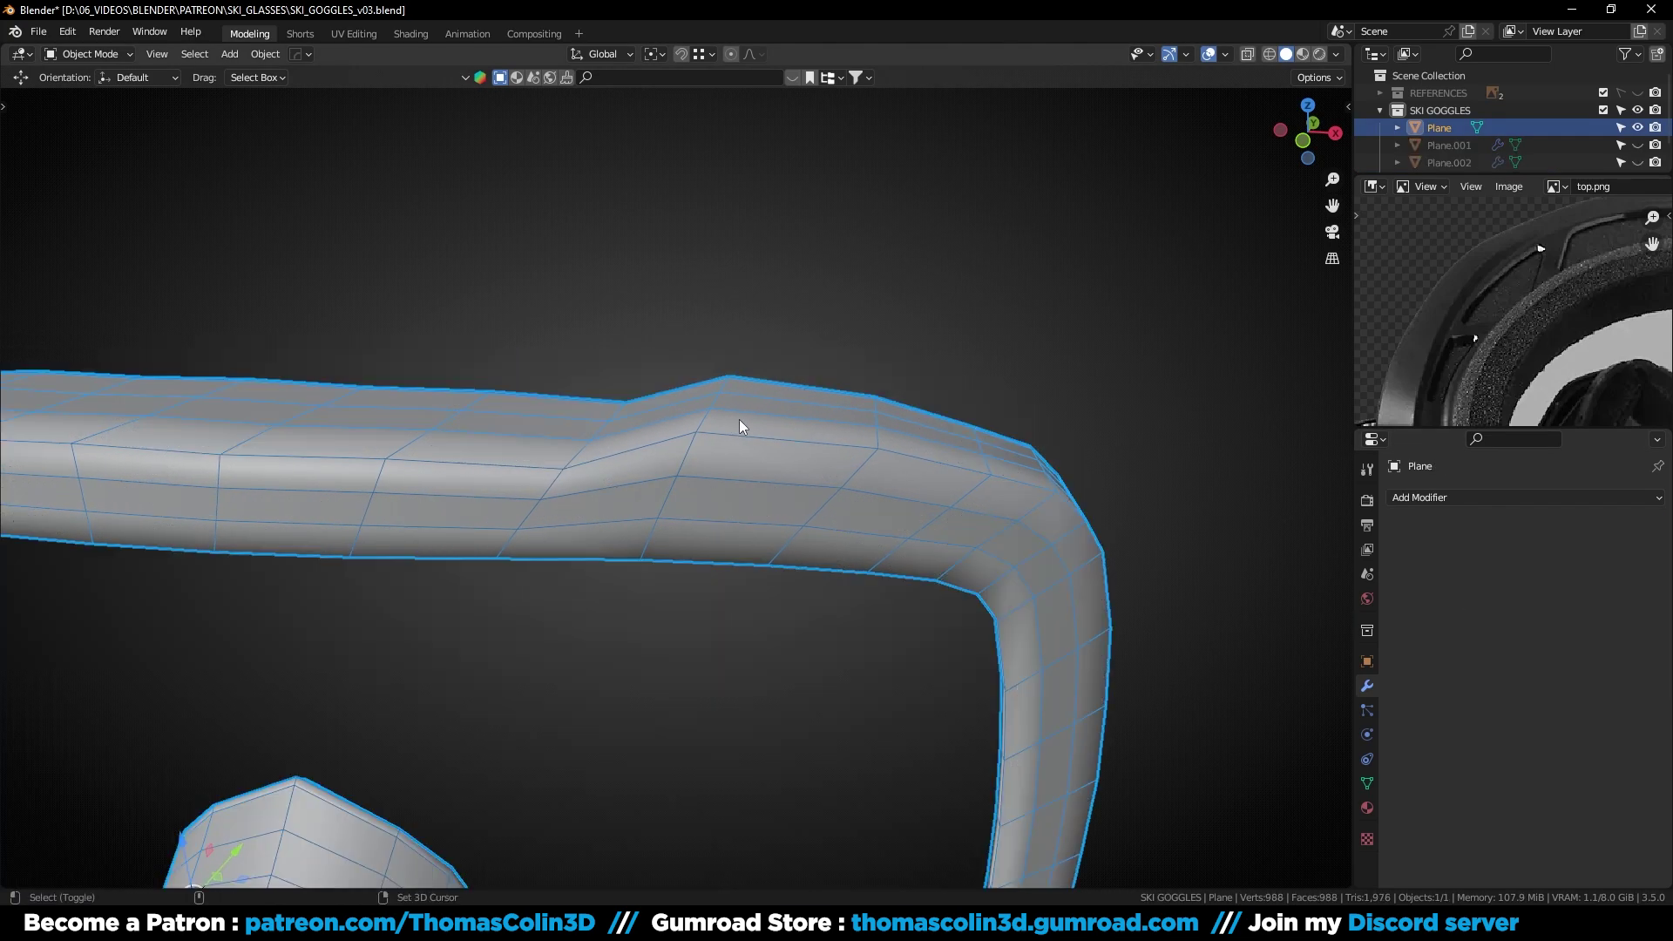
pyautogui.click(891, 254)
# Add centred loop cuts across the frame's band along the top edge, one per segment
pyautogui.moveTo(891, 255); pyautogui.dragTo(612, 488, button='middle')
pyautogui.press('Tab')
pyautogui.hotkey('ctrl', 'r')
pyautogui.click(562, 475)
pyautogui.rightClick(562, 475)
pyautogui.hotkey('ctrl', 'r')
pyautogui.doubleClick(750, 463)
pyautogui.hotkey('ctrl', 'r')
pyautogui.doubleClick(814, 455)
# Continue the centred loop cuts around the frame's upper outer corner and down its side, one per segment
pyautogui.keyDown('alt'); pyautogui.moveTo(859, 366); pyautogui.dragTo(838, 345); pyautogui.keyUp('alt')
pyautogui.hotkey('ctrl', 'r')
pyautogui.doubleClick(906, 475)
pyautogui.keyDown('alt'); pyautogui.moveTo(957, 600); pyautogui.dragTo(918, 557); pyautogui.keyUp('alt')
pyautogui.keyDown('alt'); pyautogui.moveTo(917, 557); pyautogui.dragTo(964, 481, button='right'); pyautogui.keyUp('alt')
pyautogui.hotkey('ctrl', 'r')
pyautogui.doubleClick(859, 468)
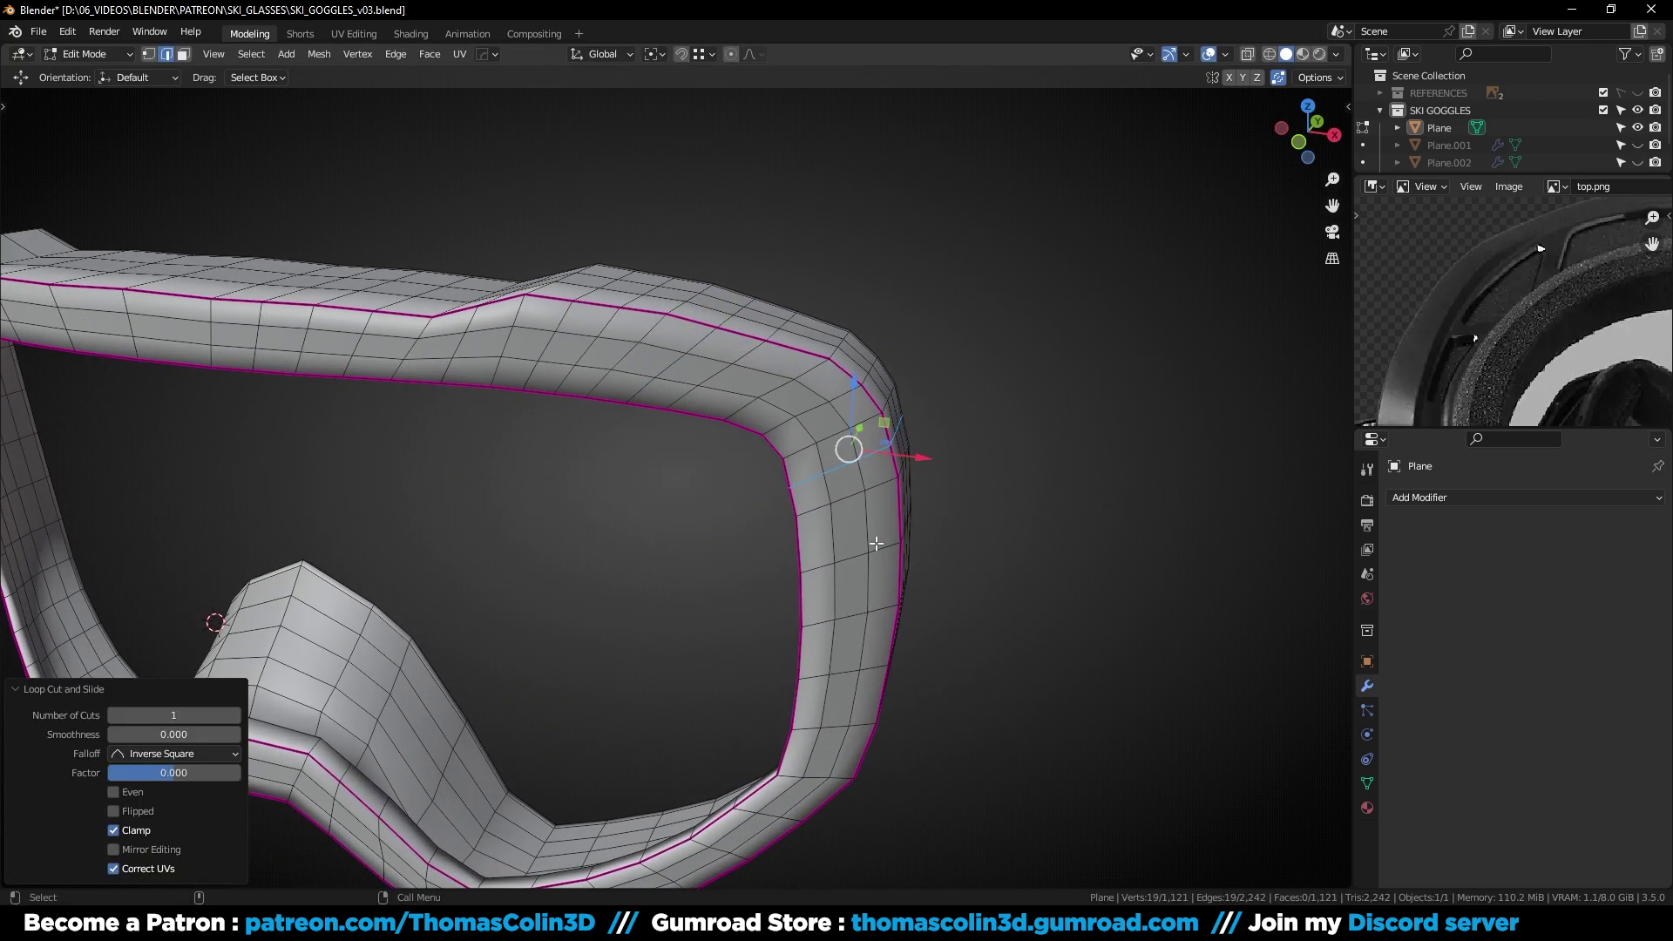
pyautogui.hotkey('ctrl', 'r')
pyautogui.doubleClick(865, 523)
pyautogui.hotkey('ctrl', 'r')
pyautogui.doubleClick(863, 617)
pyautogui.hotkey('ctrl', 'r')
pyautogui.doubleClick(851, 678)
# Add centred loop cuts across the frame's lower side, bottom edge and the start of the nose rise
pyautogui.keyDown('alt'); pyautogui.moveTo(933, 488); pyautogui.dragTo(923, 370); pyautogui.keyUp('alt')
pyautogui.hotkey('ctrl', 'r')
pyautogui.doubleClick(858, 548)
pyautogui.hotkey('ctrl', 'r')
pyautogui.doubleClick(748, 643)
pyautogui.hotkey('ctrl', 'r')
pyautogui.doubleClick(673, 676)
pyautogui.hotkey('ctrl', 'r')
pyautogui.doubleClick(611, 704)
pyautogui.hotkey('ctrl', 'r')
pyautogui.doubleClick(538, 725)
pyautogui.click(394, 687)
pyautogui.rightClick(394, 687)
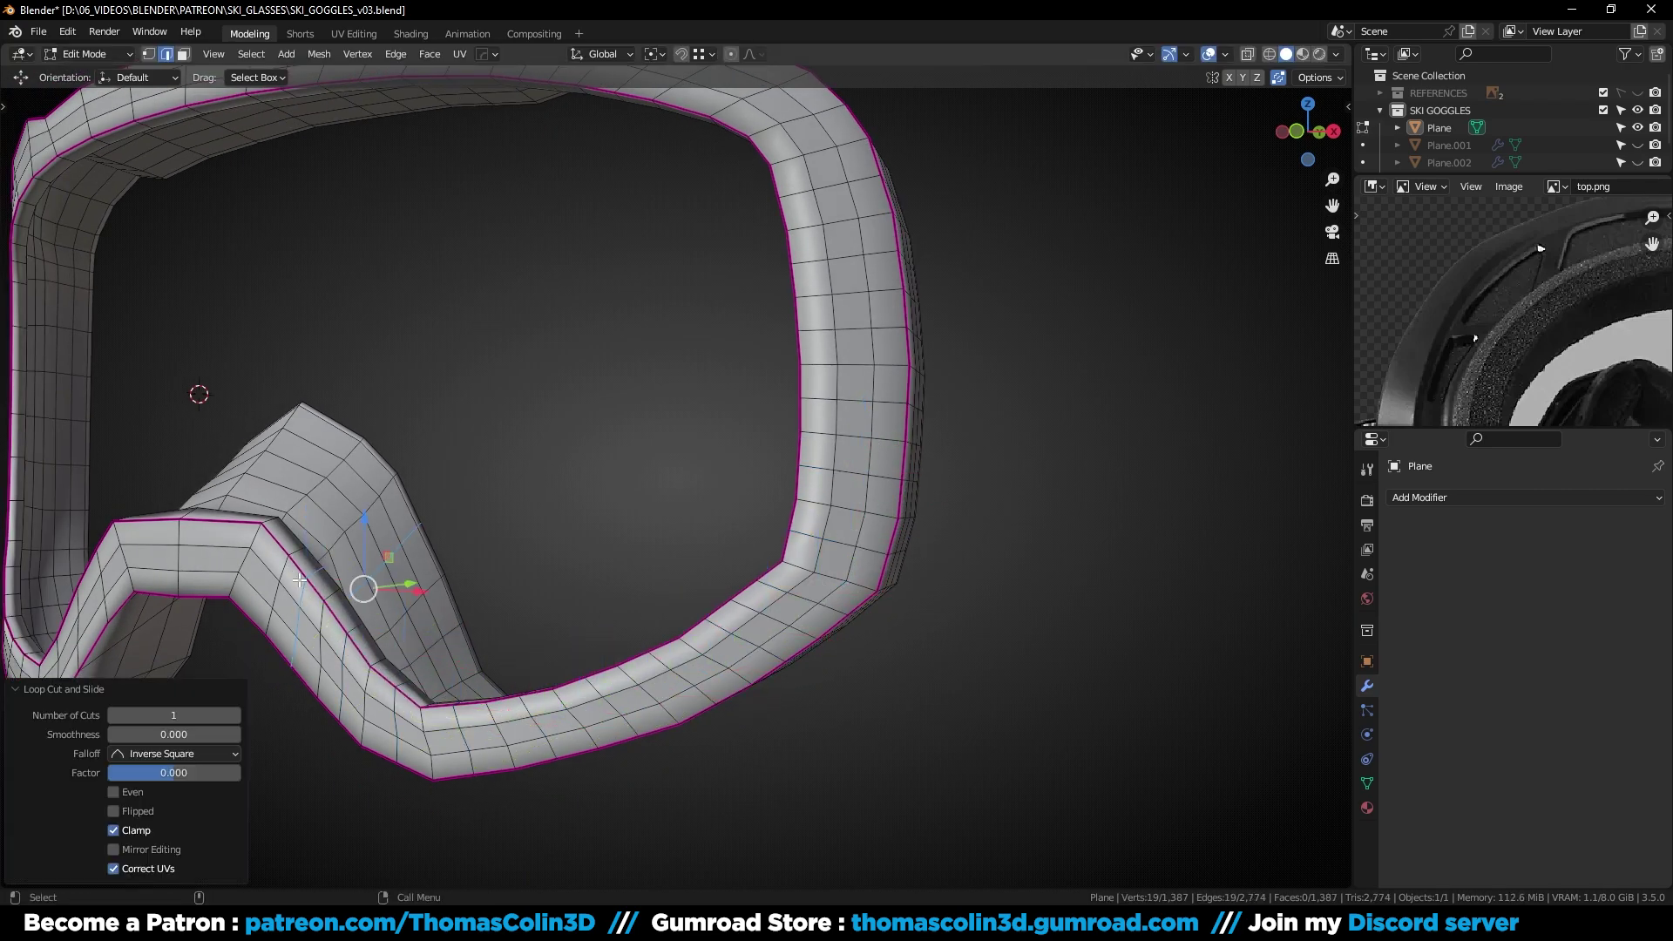
# Finish the crosswise loop cuts on the frame's nose section and leave mesh editing
pyautogui.moveTo(363, 587); pyautogui.dragTo(584, 568, button='middle')
pyautogui.hotkey('ctrl', 'r')
pyautogui.doubleClick(584, 569)
pyautogui.hotkey('ctrl', 'r')
pyautogui.doubleClick(505, 550)
pyautogui.click(721, 348)
pyautogui.press('Tab')
# Mirror the frame across X with bisect and apply the mirror modifier
pyautogui.moveTo(689, 446); pyautogui.dragTo(667, 488, button='middle')
pyautogui.scroll(-2, 666, 487)
pyautogui.hotkey('alt', 'x')
pyautogui.click(701, 468)
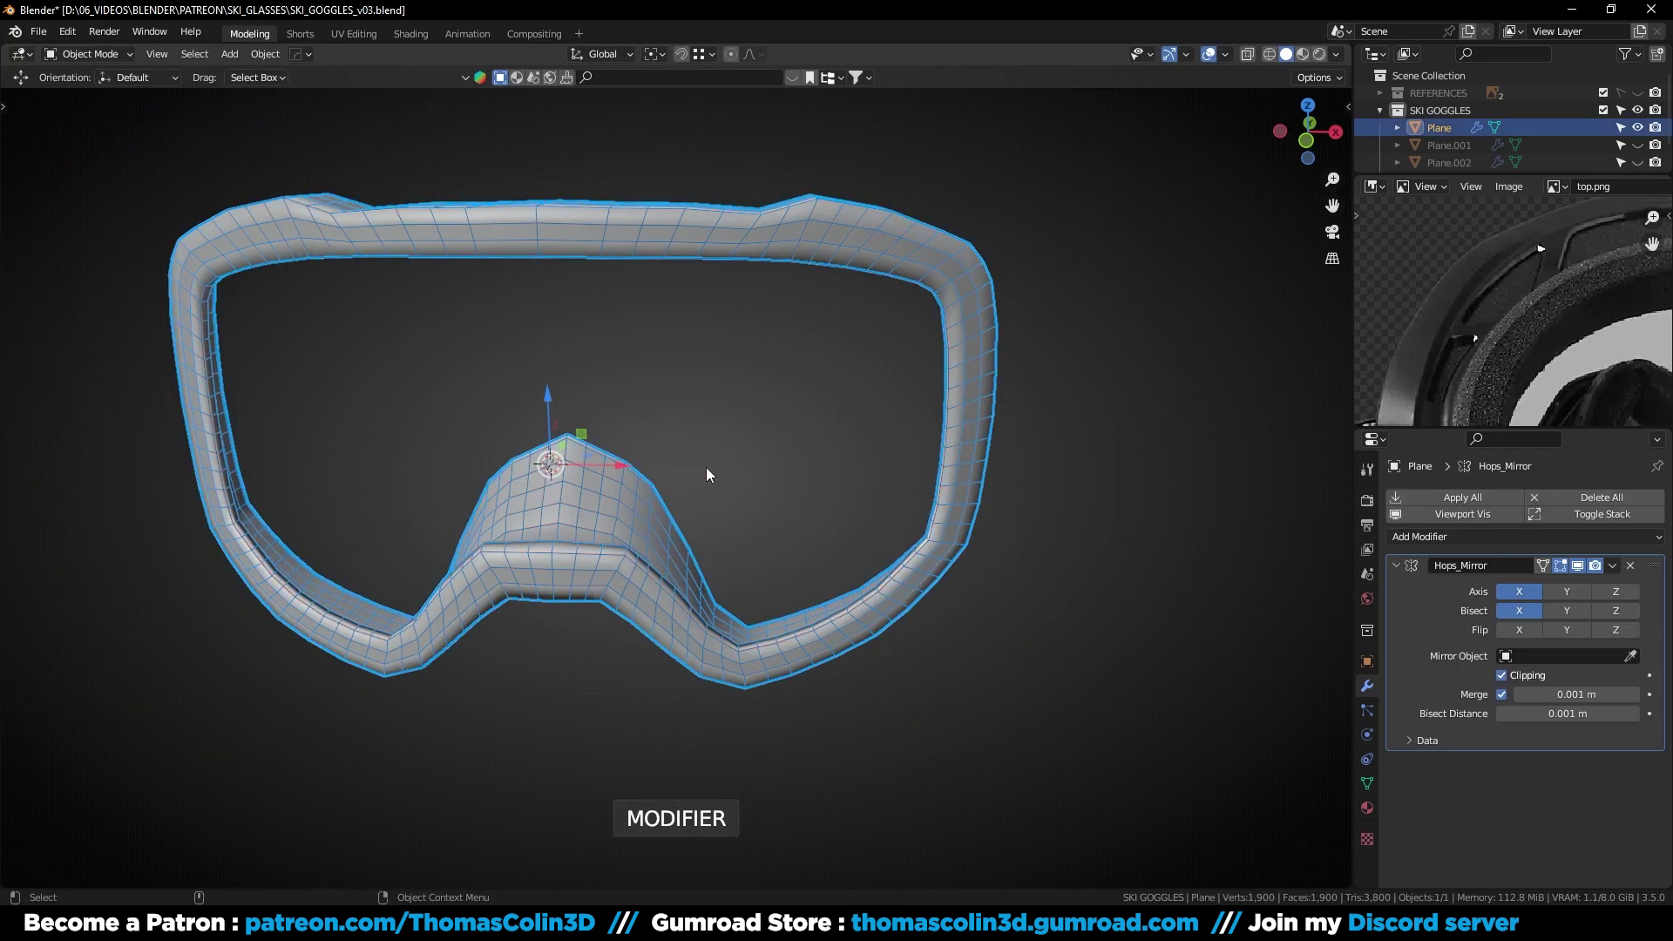
pyautogui.hotkey('ctrl', 'a')
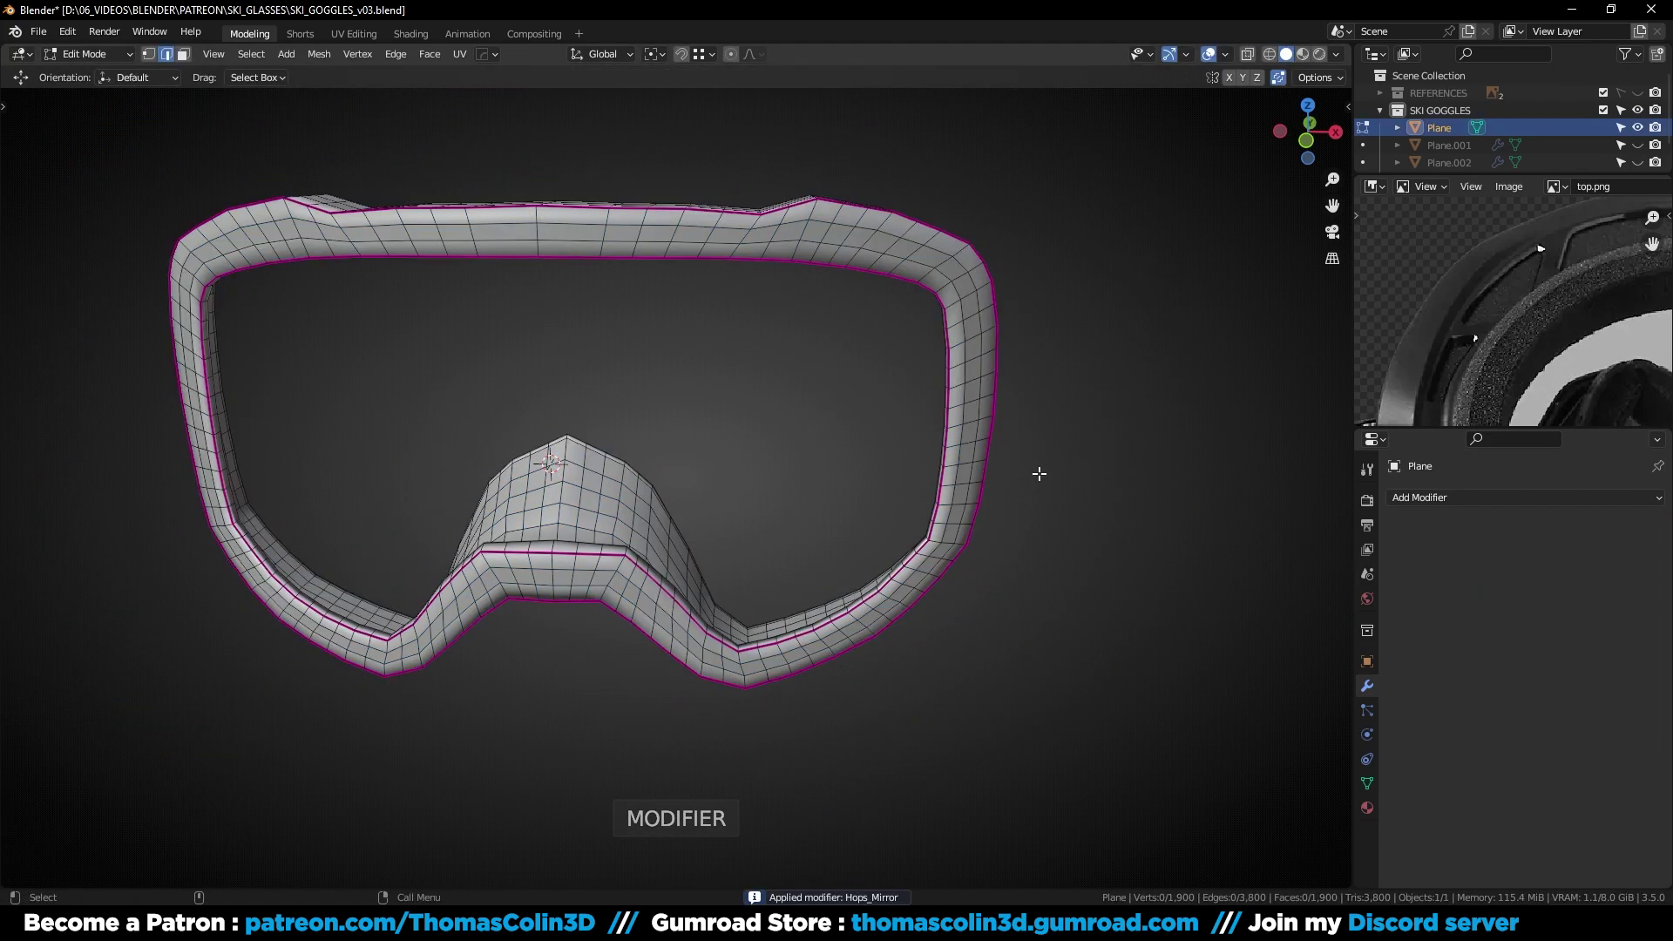
# Remove the creases from all of the frame's edges with a crease value of -1
pyautogui.press('Tab')
pyautogui.hotkey('shift', 'e')
pyautogui.write('-1')
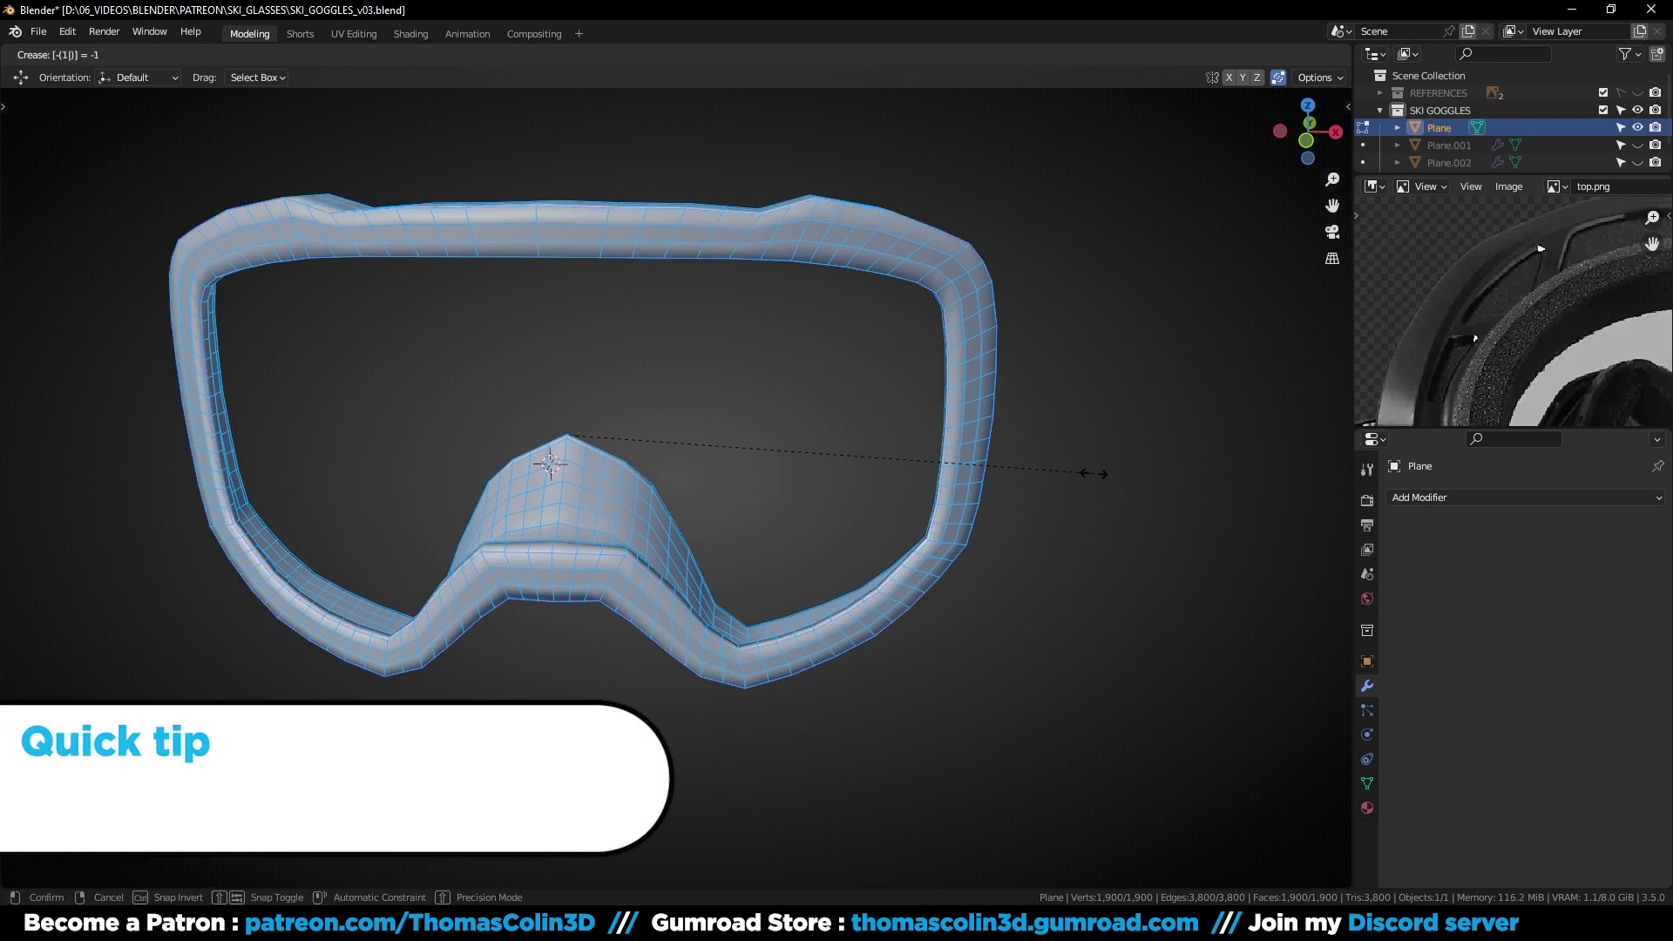
pyautogui.press('Return')
pyautogui.press('Tab')
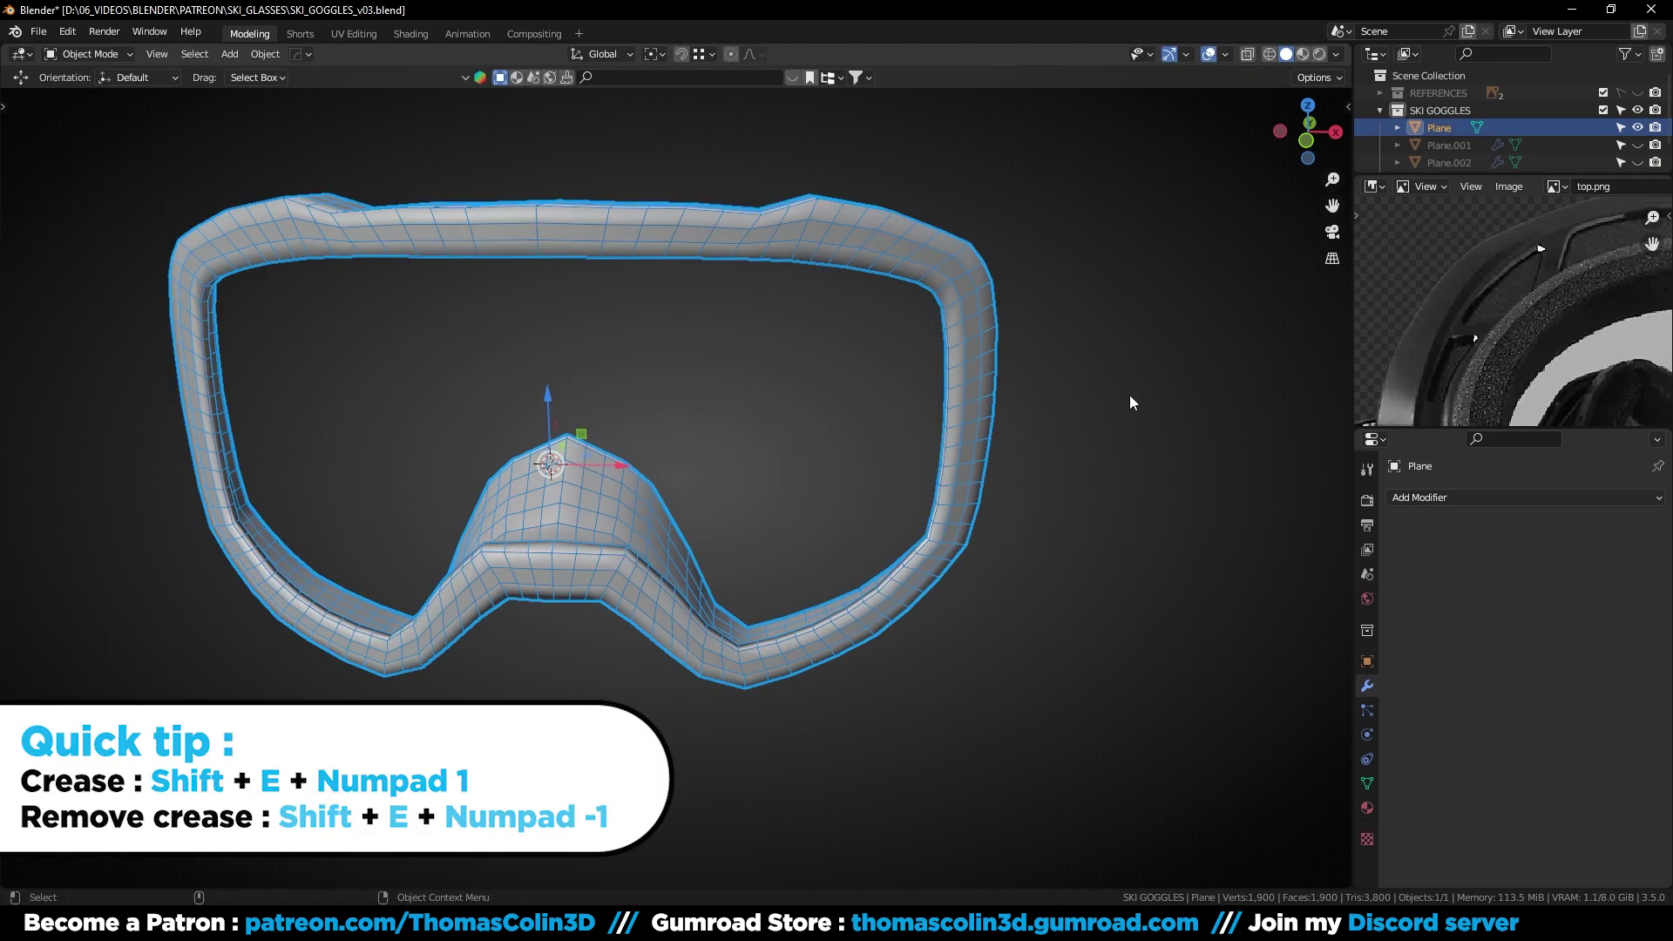
# Unhide the other goggle parts and add a Shrinkwrap modifier to the original frame targeting its subdivided copy
pyautogui.hotkey('alt', 'h')
pyautogui.click(1152, 340)
pyautogui.scroll(2, 971, 237)
pyautogui.keyDown('shift'); pyautogui.moveTo(971, 237); pyautogui.dragTo(996, 405, button='middle'); pyautogui.keyUp('shift')
pyautogui.scroll(2, 996, 405)
pyautogui.click(864, 311)
pyautogui.click(1438, 498)
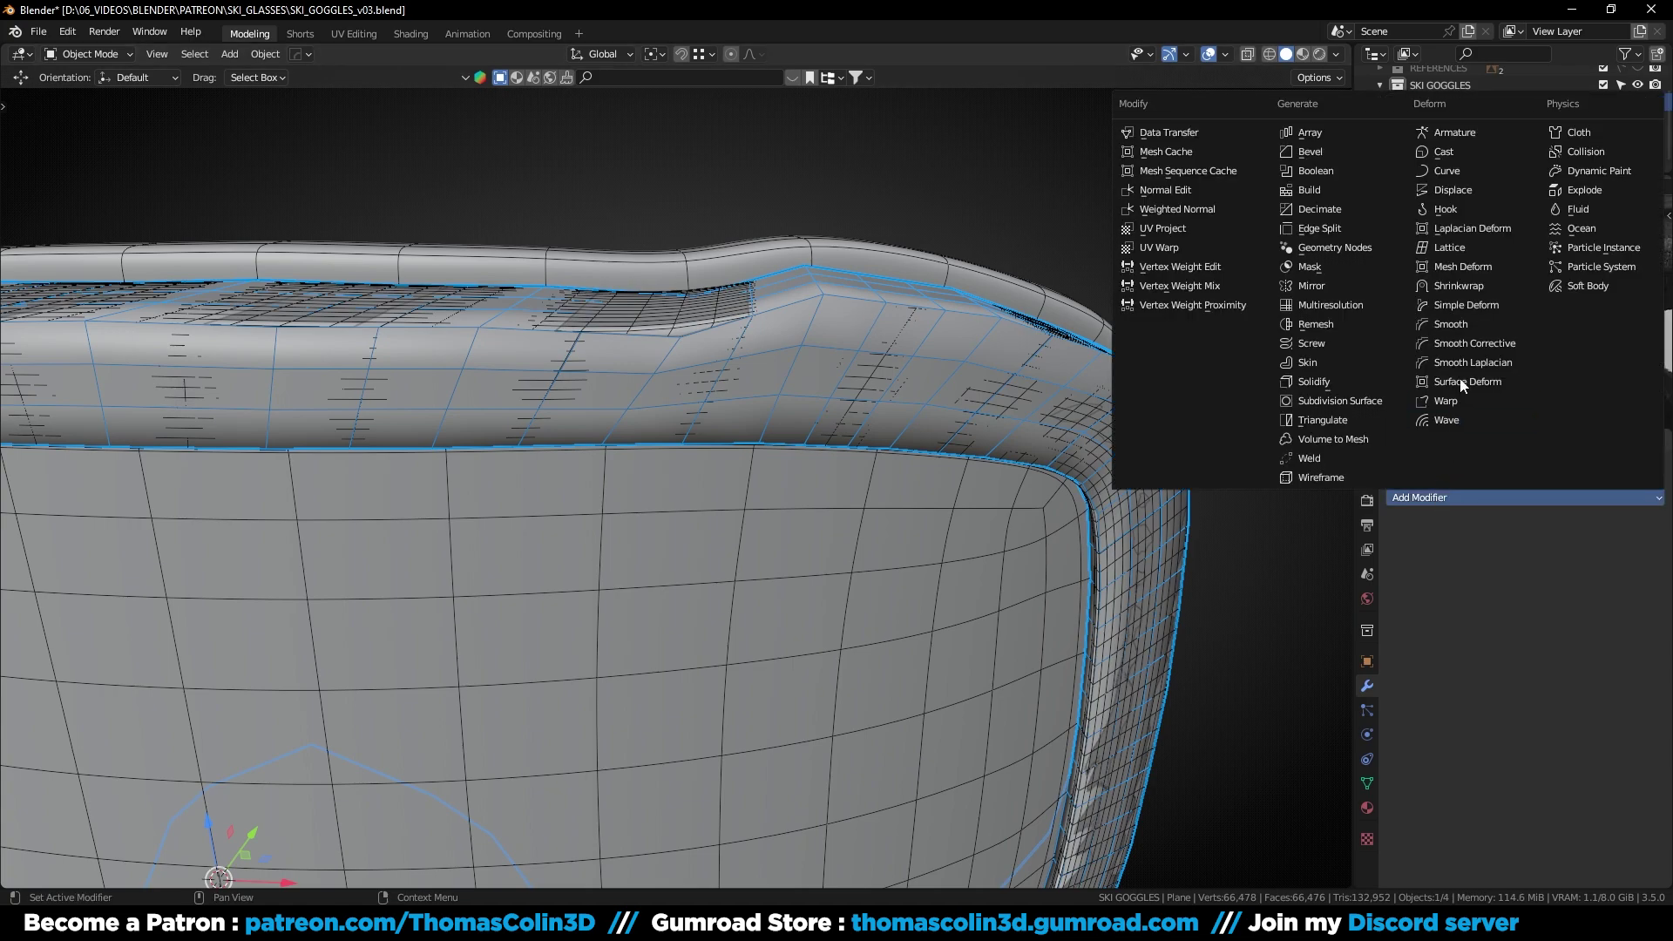
pyautogui.click(1455, 279)
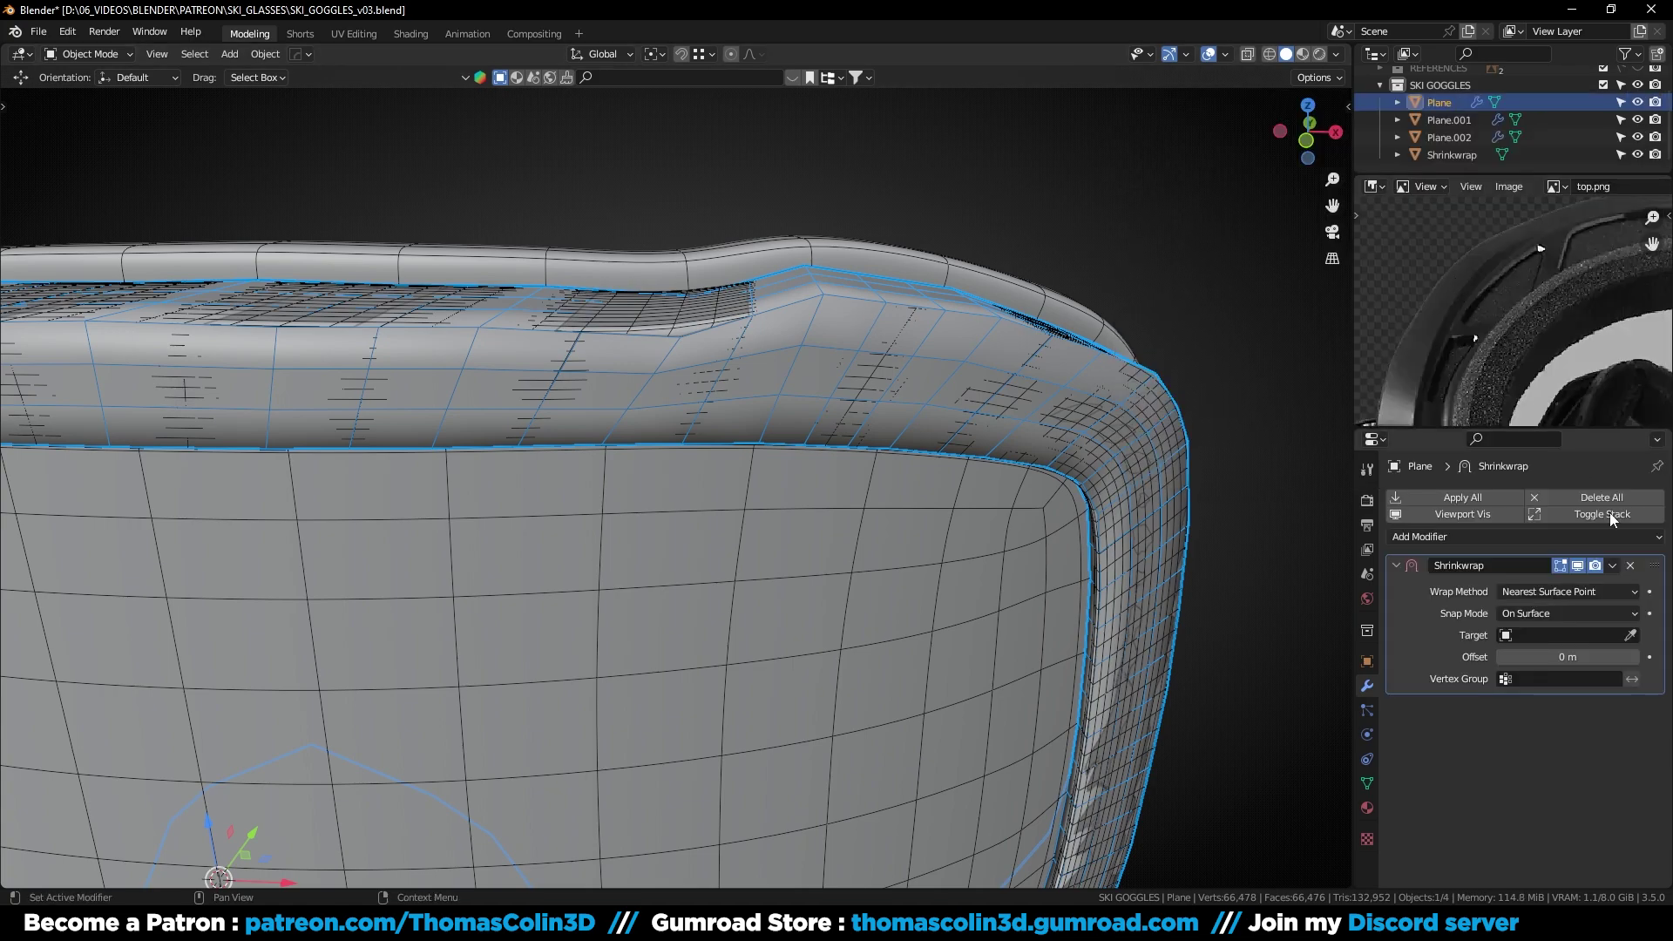
pyautogui.click(1630, 636)
pyautogui.click(697, 315)
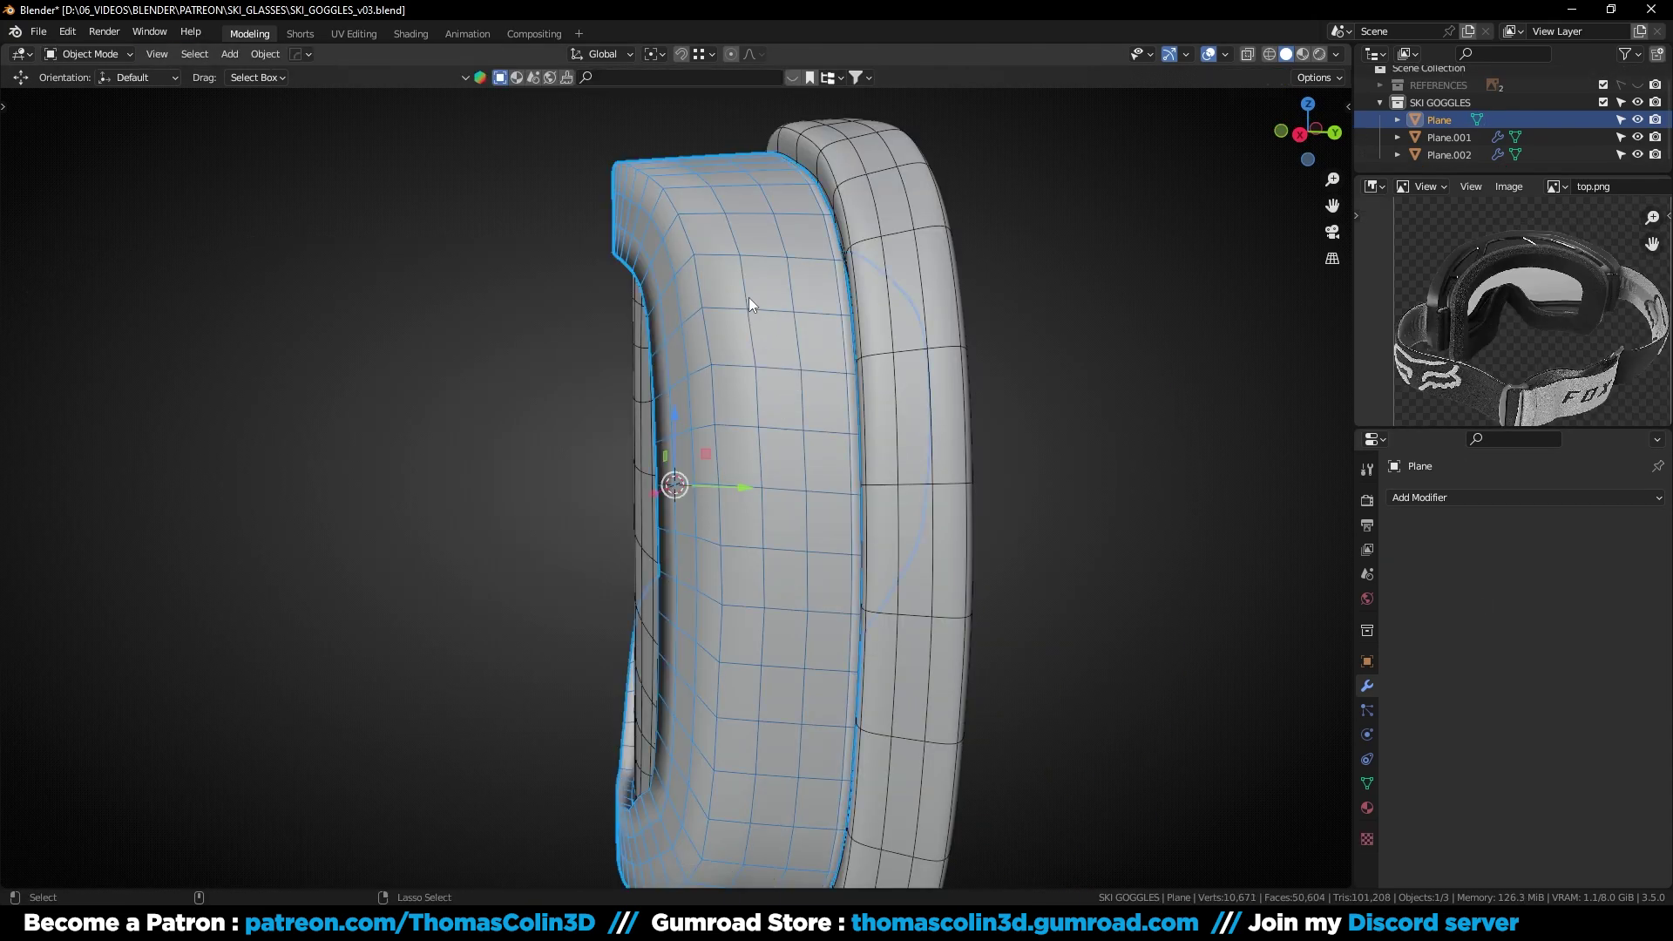
# Add a level 1 Subdivision modifier to the frame, apply it and open the mesh for editing
pyautogui.hotkey('ctrl', '1')
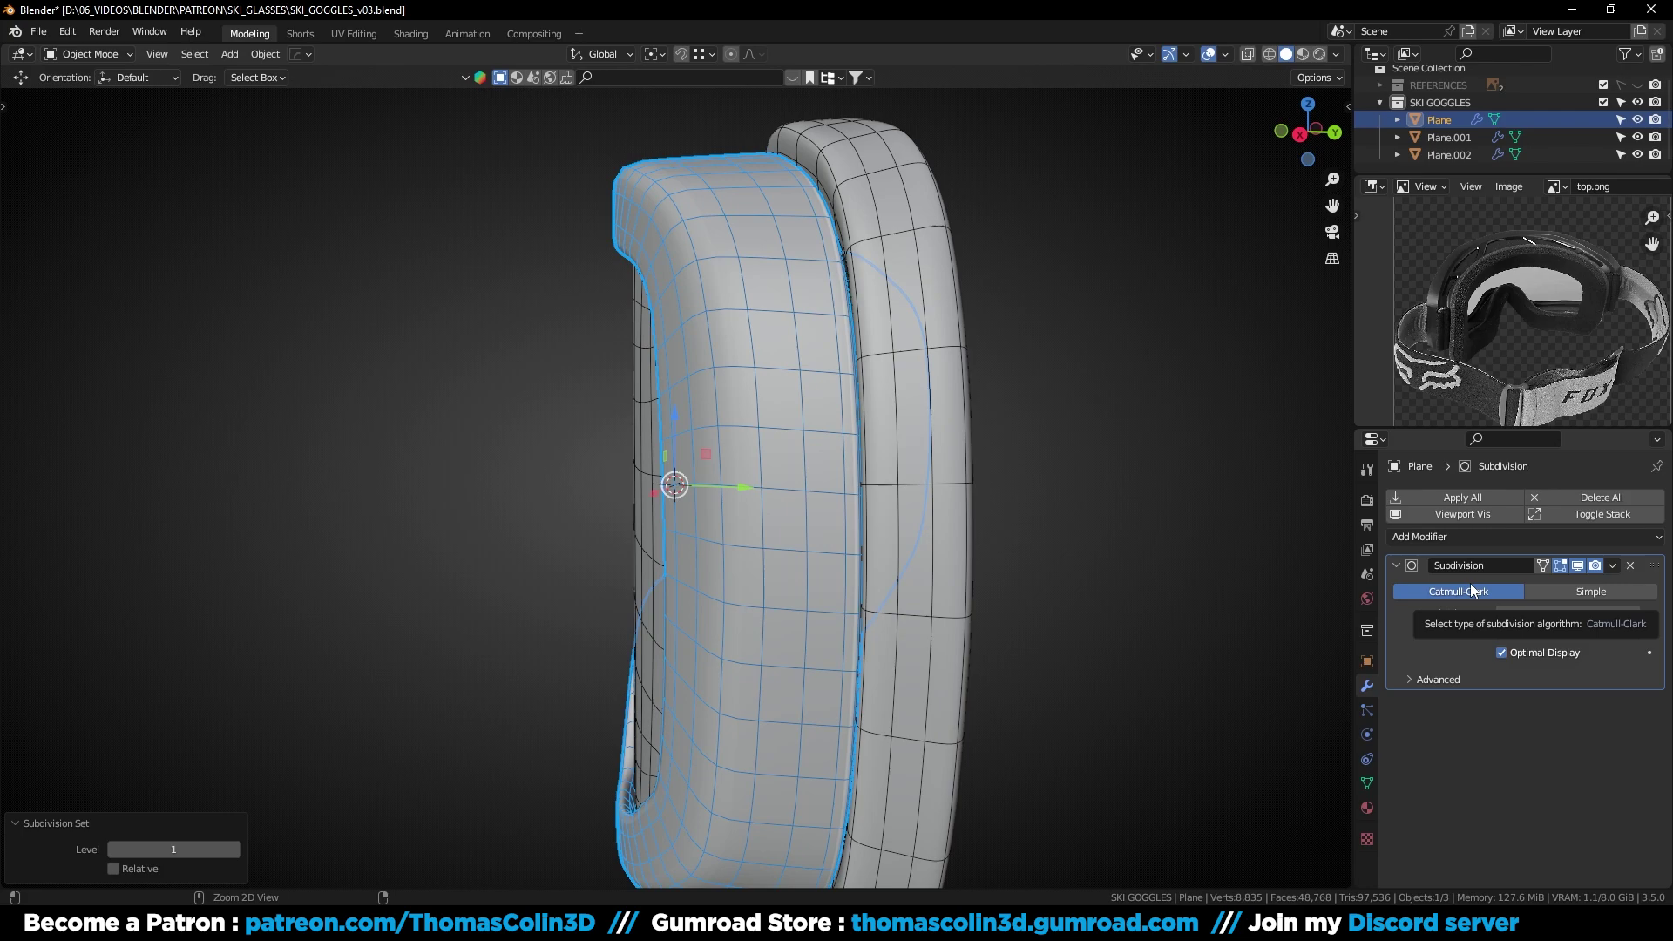
pyautogui.hotkey('ctrl', 'a')
pyautogui.press('Tab')
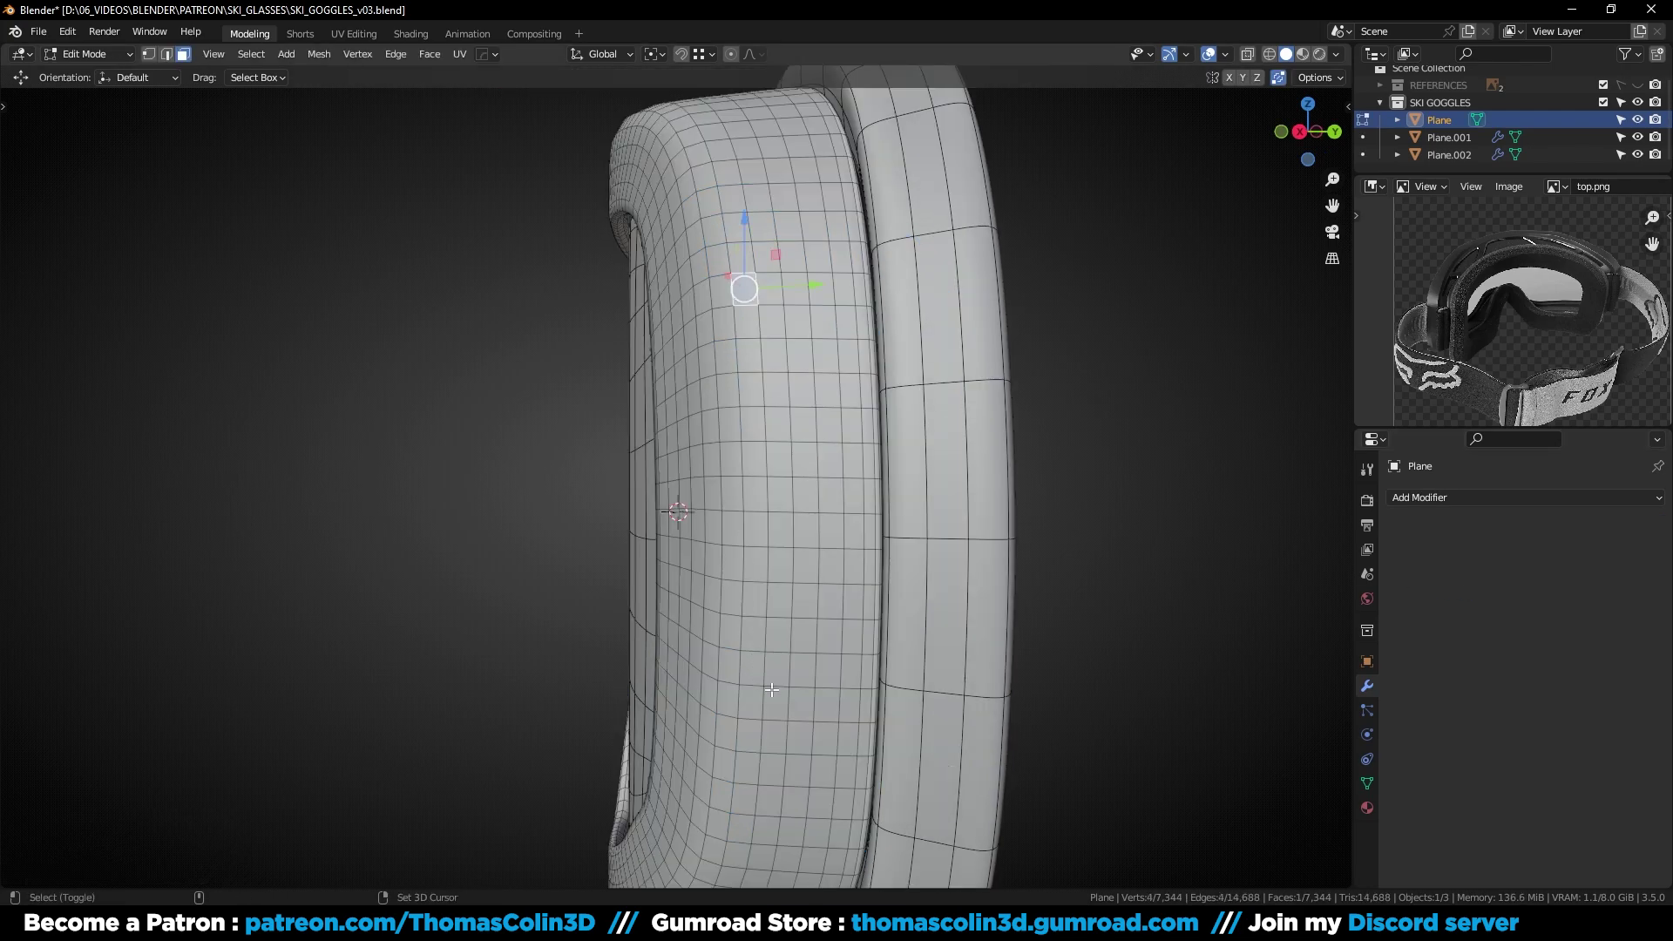
# Select a two-face-wide vertical strip on the frame's side, inset it about 0.024 m and extrude it inward as a strap slot
pyautogui.keyDown('ctrl'); pyautogui.keyDown('shift'); pyautogui.click(777, 671); pyautogui.keyUp('shift'); pyautogui.keyUp('ctrl')
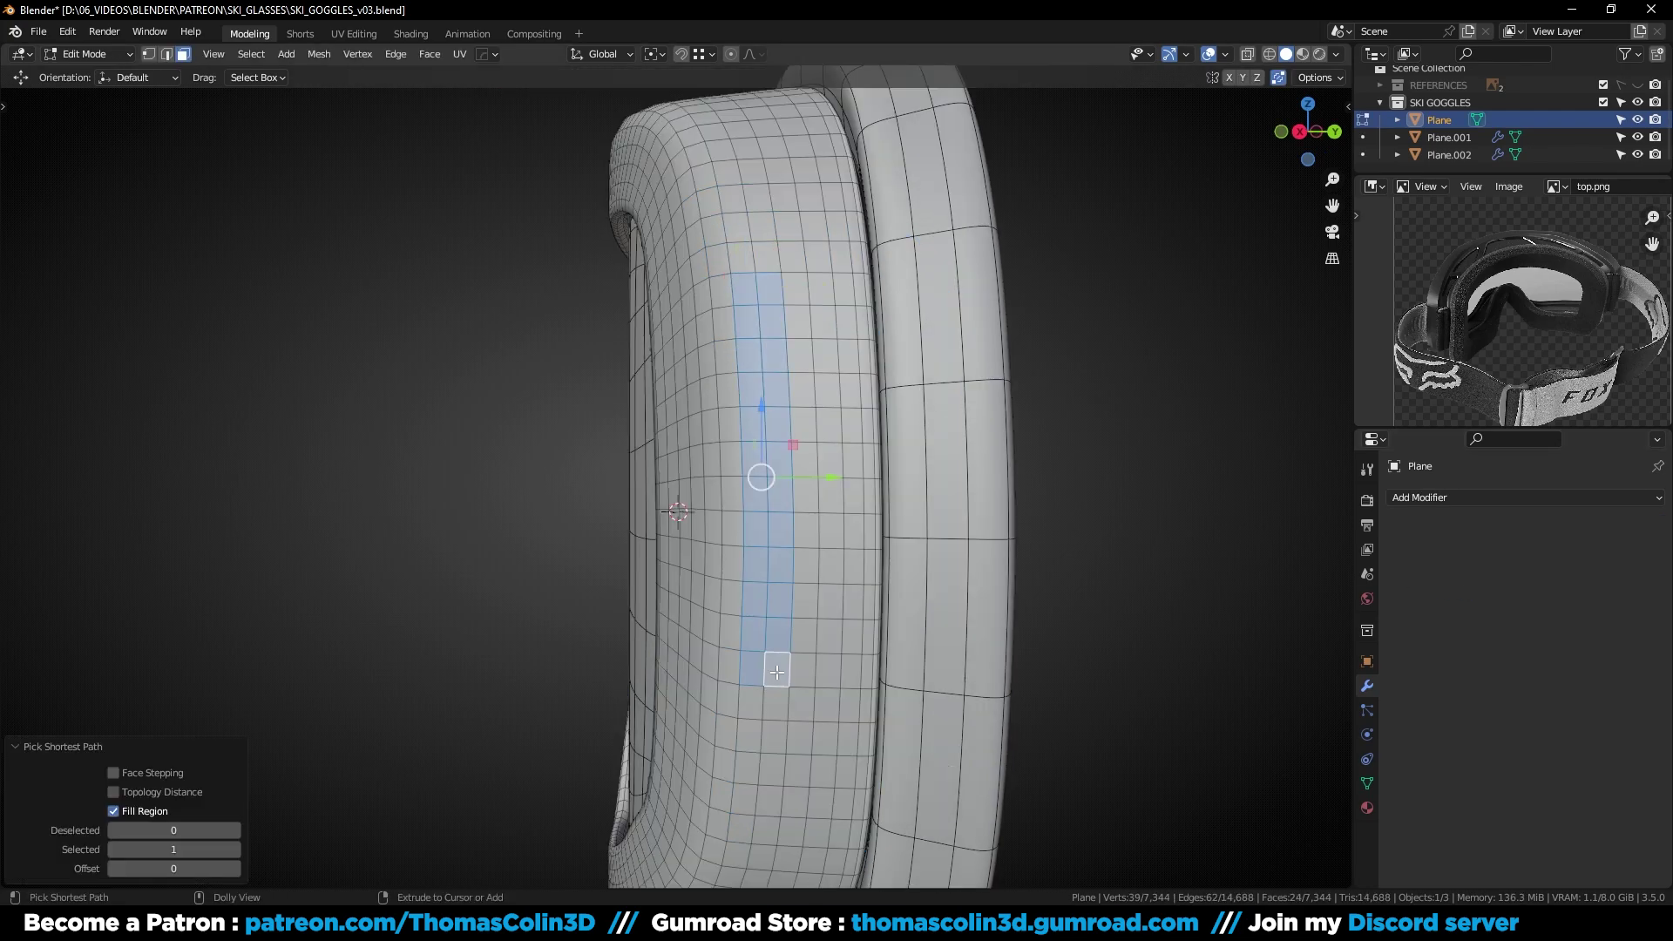
pyautogui.press('i')
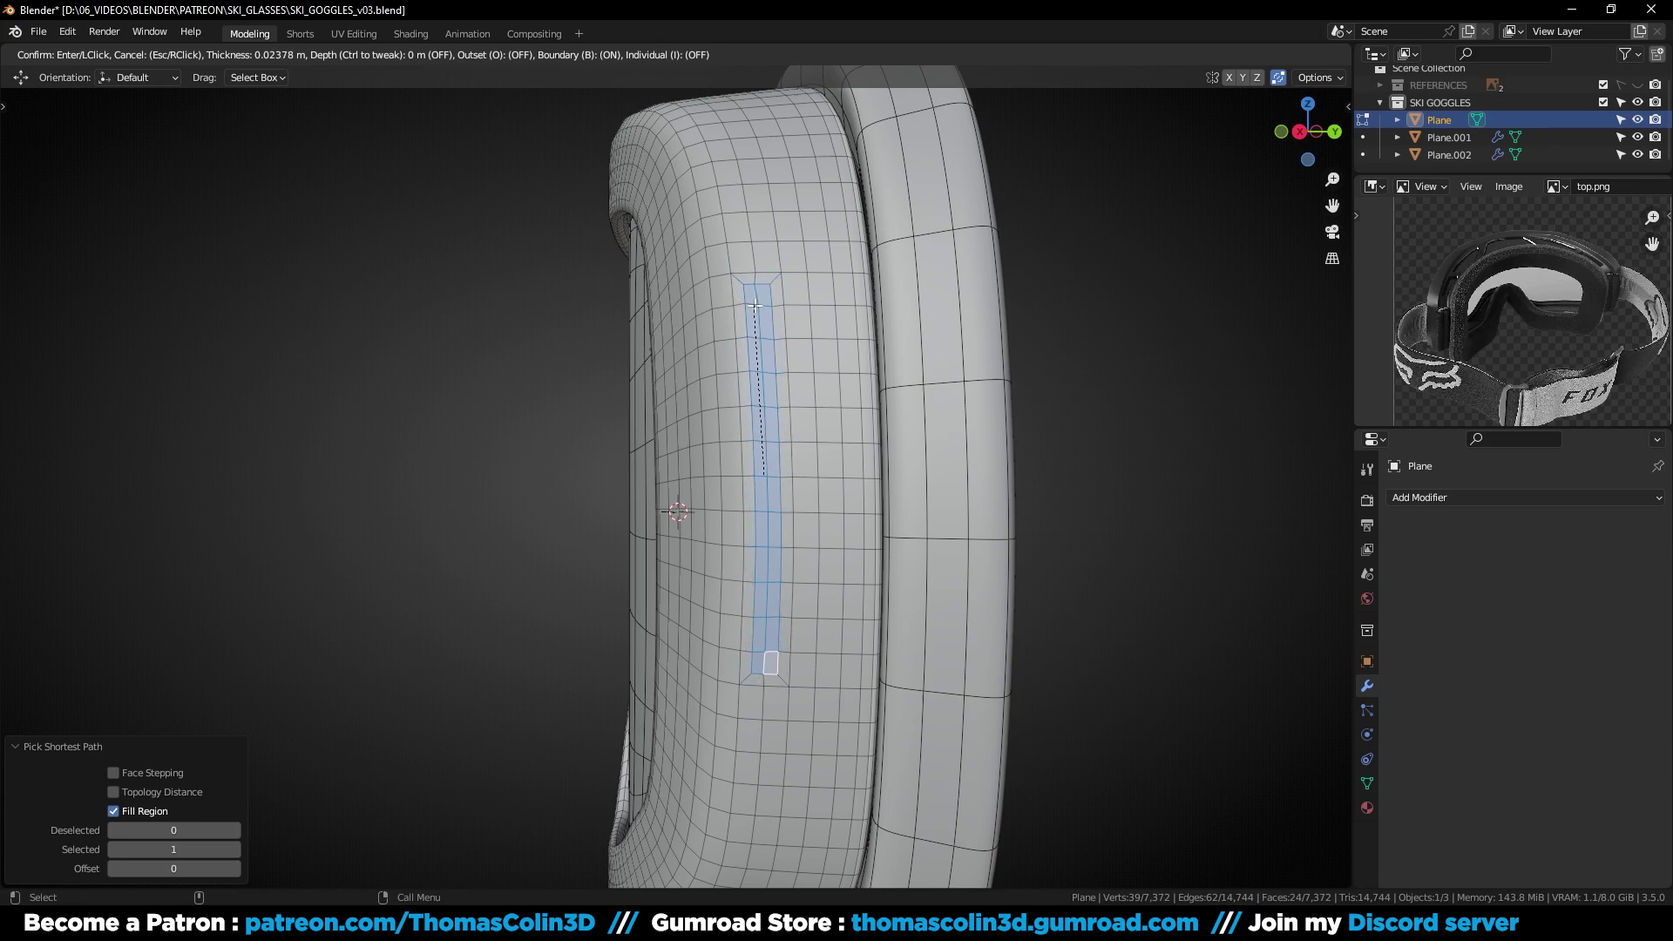
pyautogui.click(756, 305)
pyautogui.moveTo(756, 305); pyautogui.dragTo(964, 467, button='middle')
pyautogui.press('e')
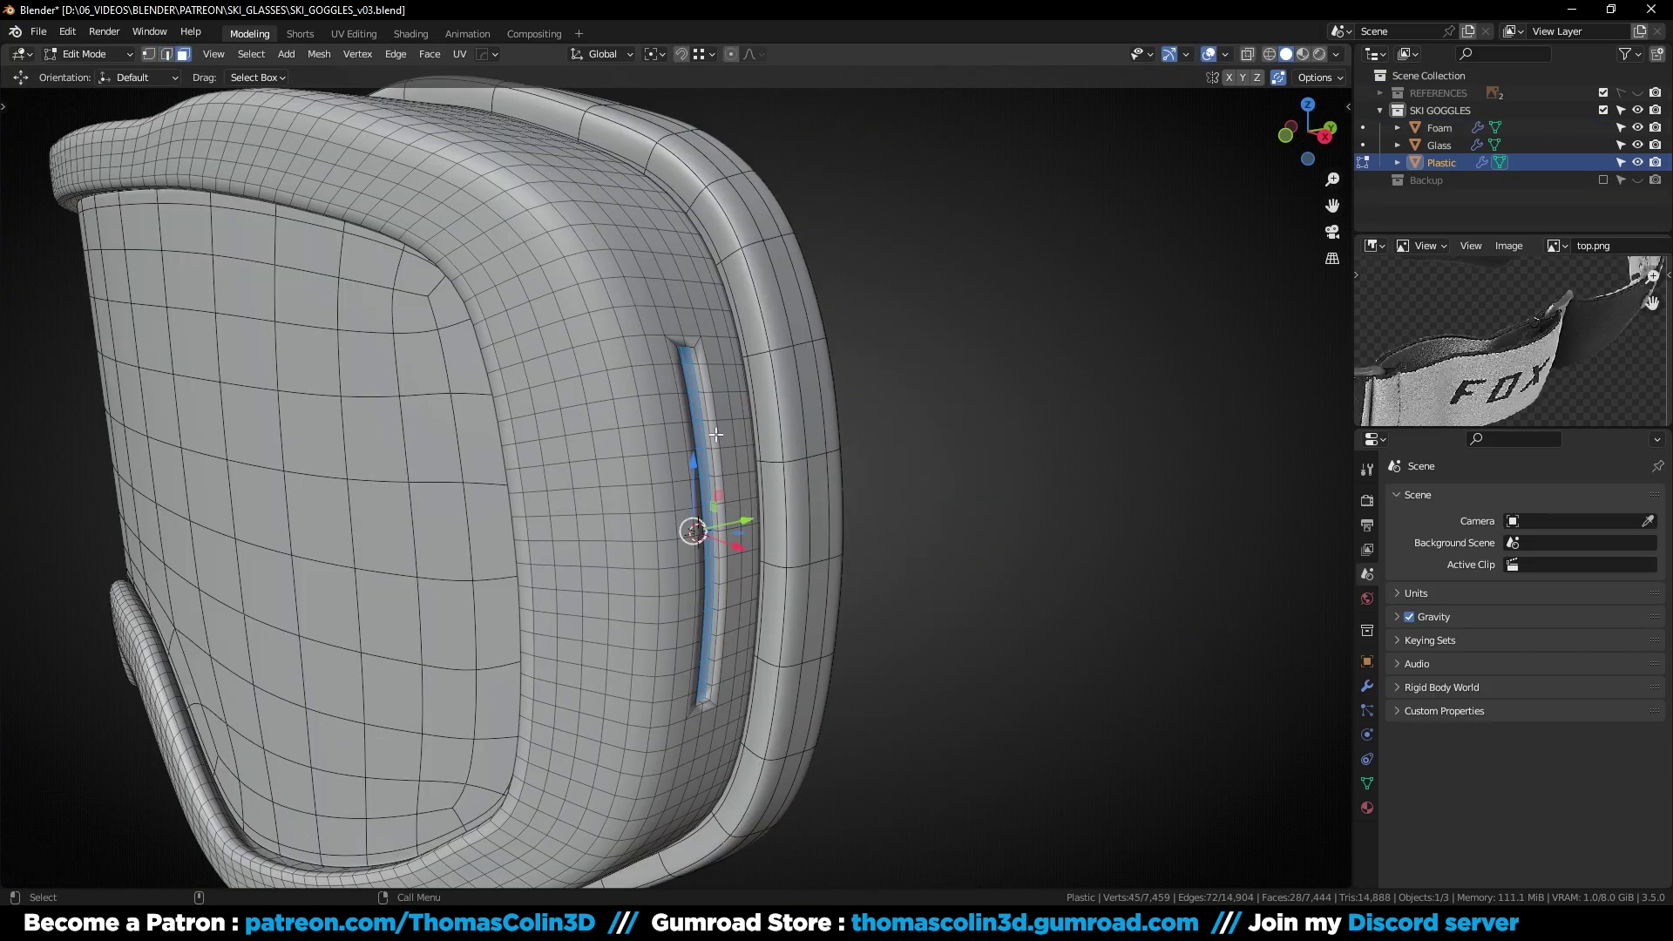
# Separate the strap slot's inner faces into their own object and open that object for editing
pyautogui.keyDown('alt'); pyautogui.click(715, 434); pyautogui.keyUp('alt')
pyautogui.click(701, 423)
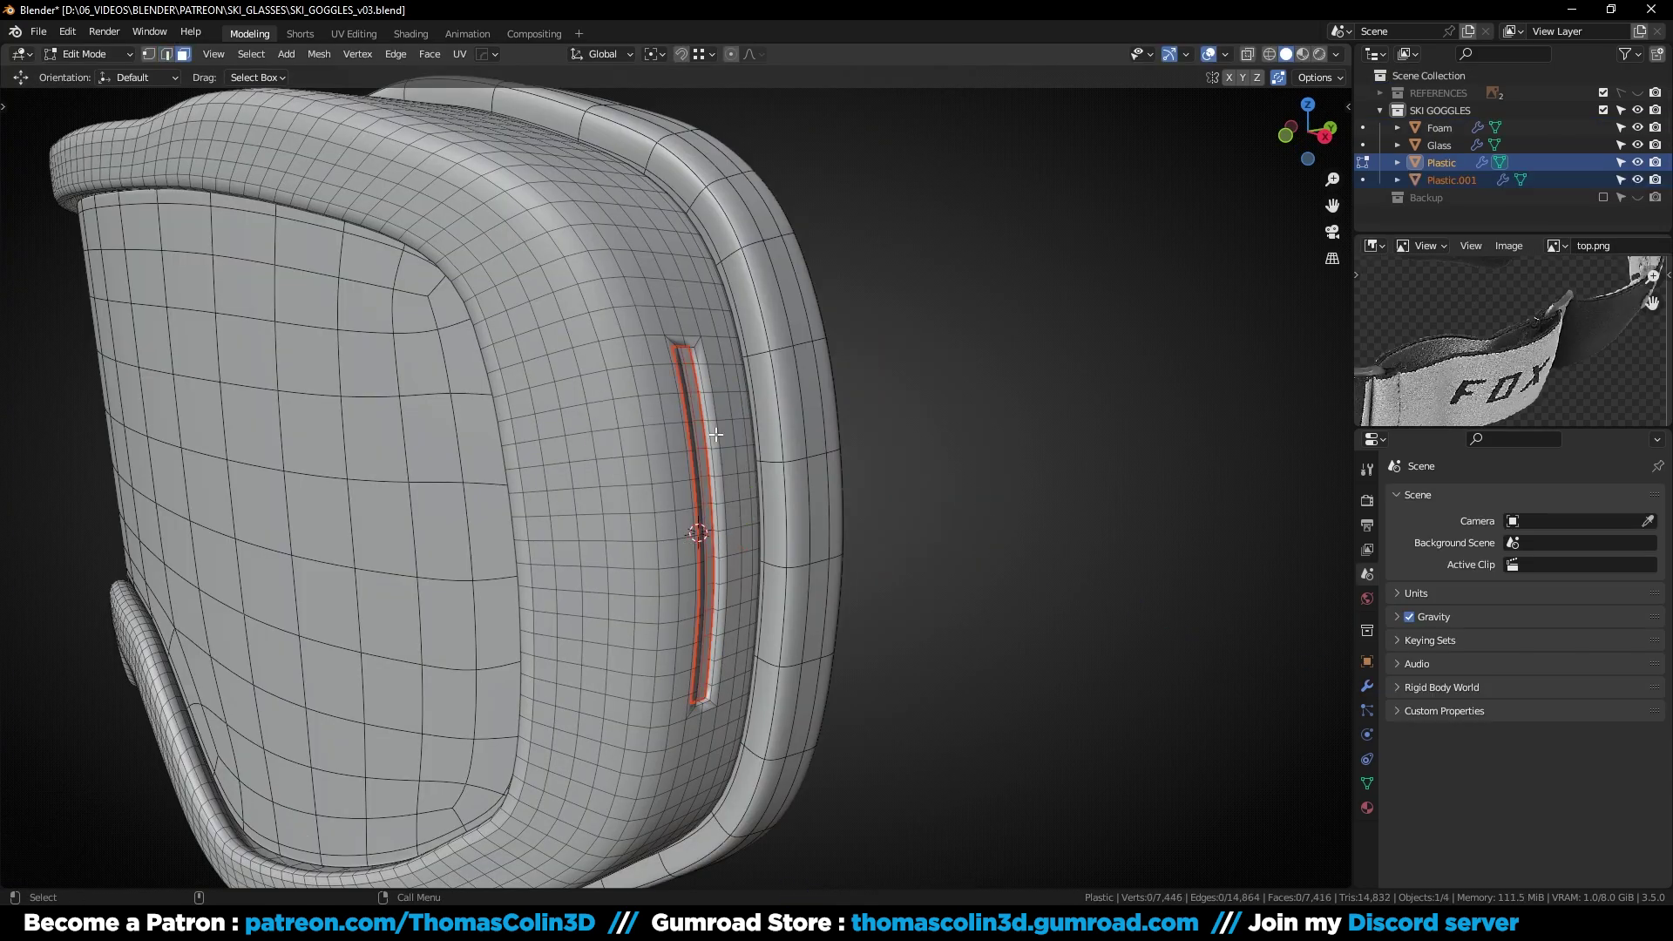
pyautogui.press('Tab')
pyautogui.click(699, 416)
pyautogui.keyDown('ctrl'); pyautogui.moveTo(701, 415); pyautogui.dragTo(792, 452, button='middle'); pyautogui.keyUp('ctrl')
pyautogui.press('Tab')
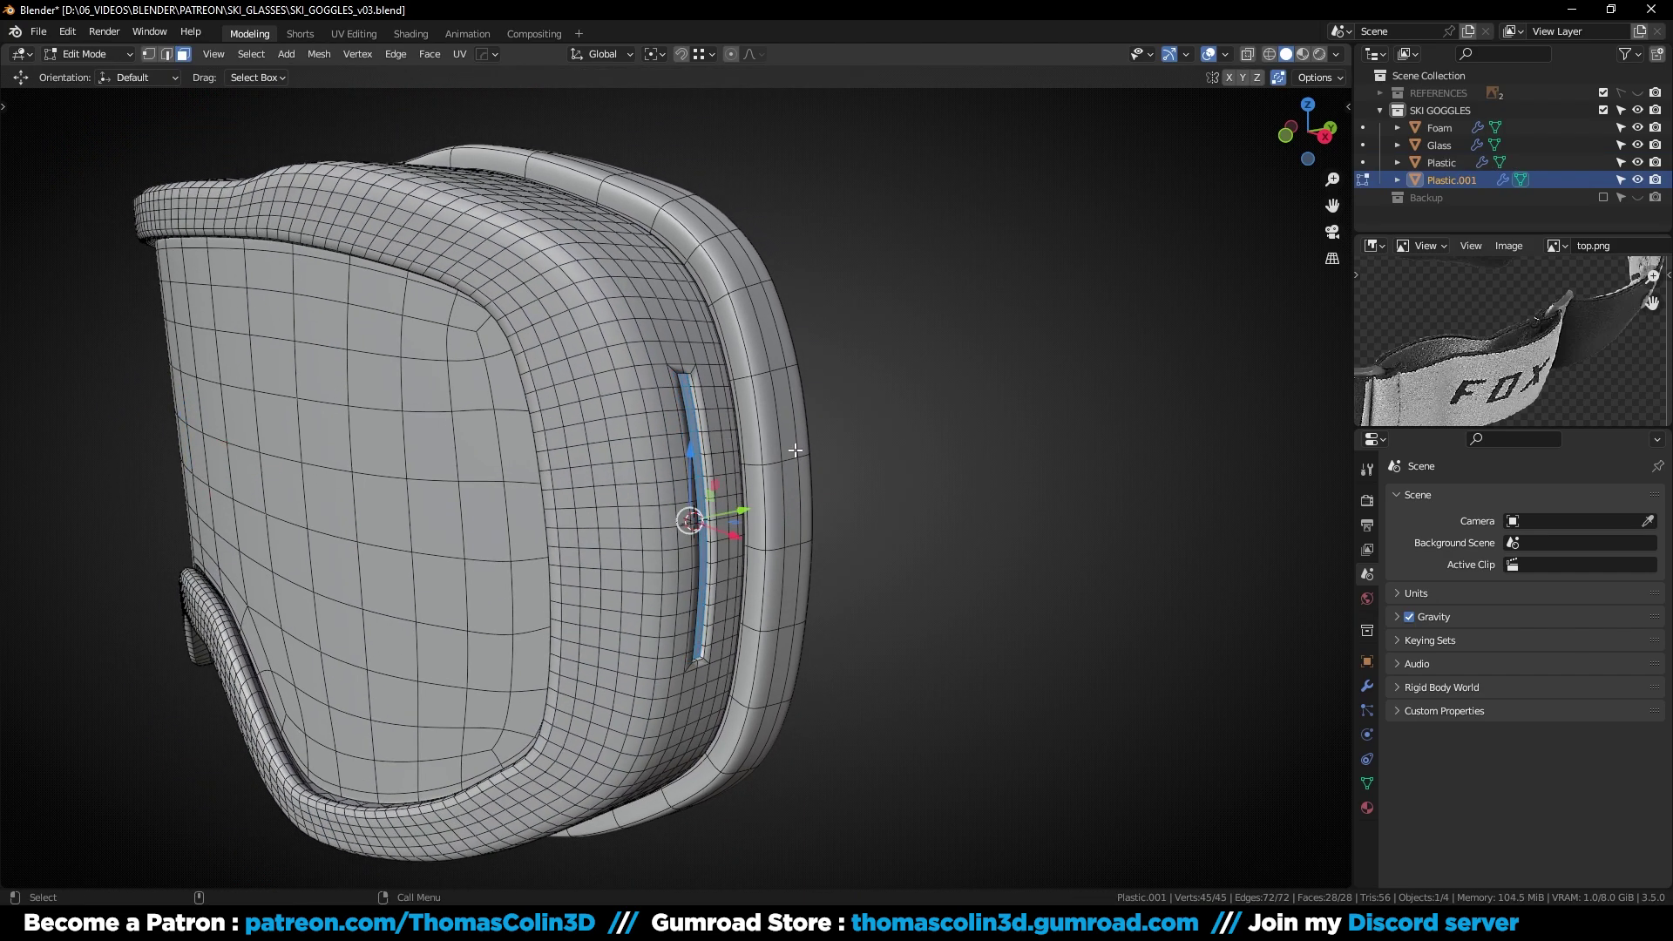
# Extrude the separated faces about 0.74 m outward as a strap and flatten the end by scaling it to 0 along X
pyautogui.press('e')
pyautogui.press('e')
pyautogui.click(952, 636)
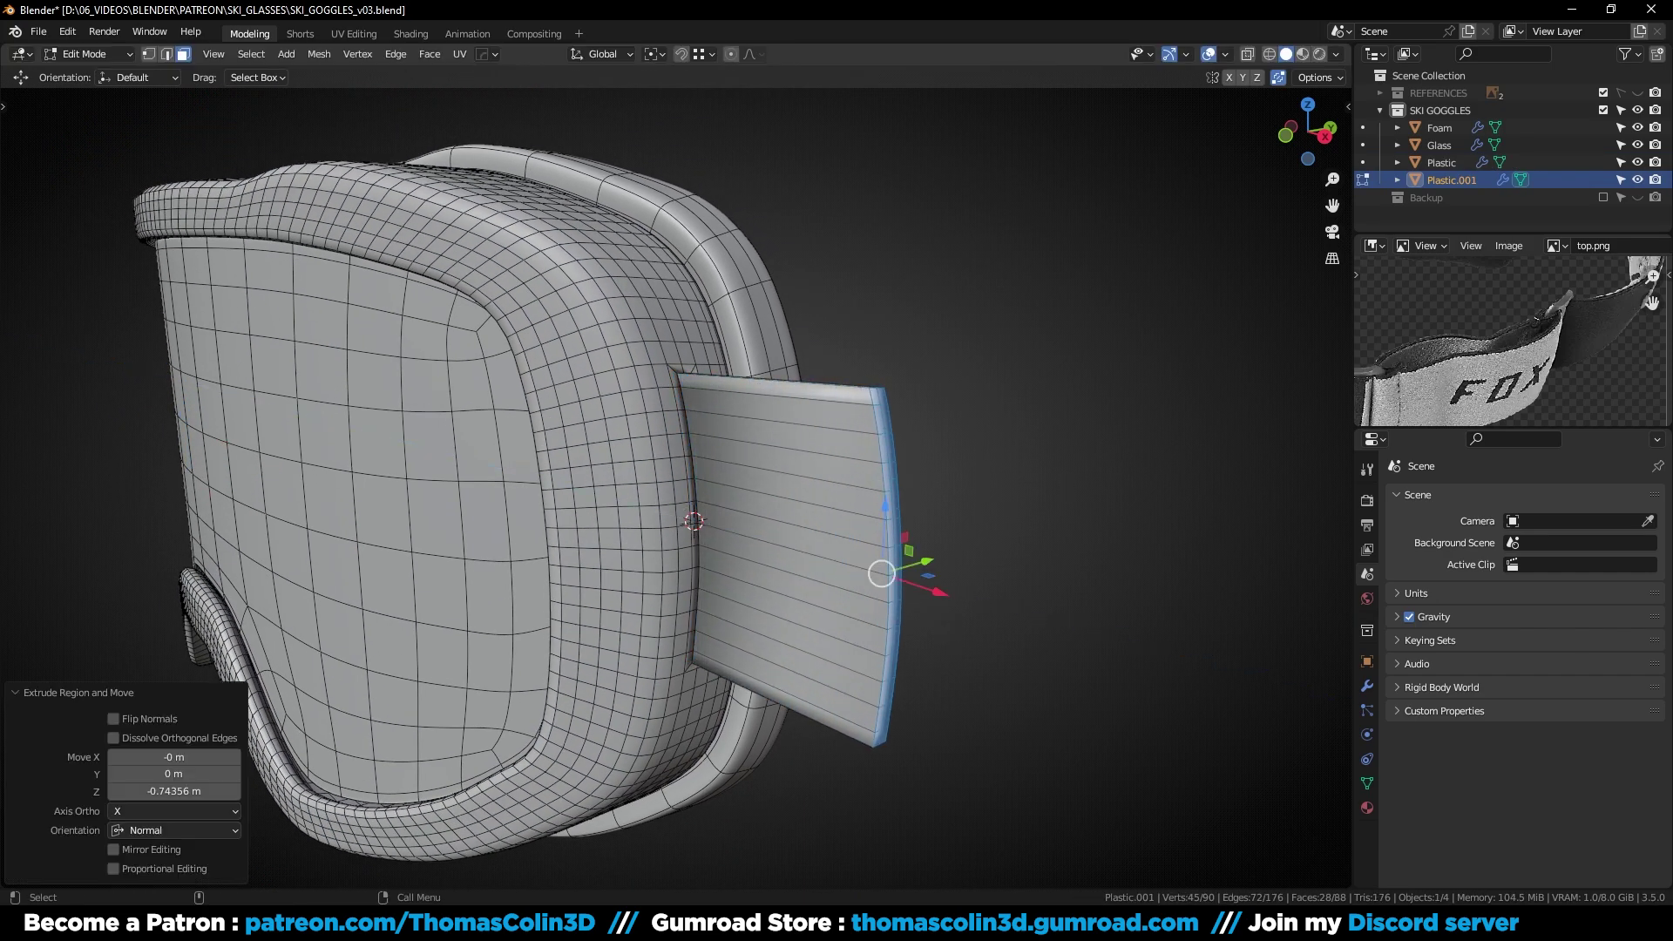
pyautogui.press('s')
pyautogui.press('x')
pyautogui.press('0')
pyautogui.press('Return')
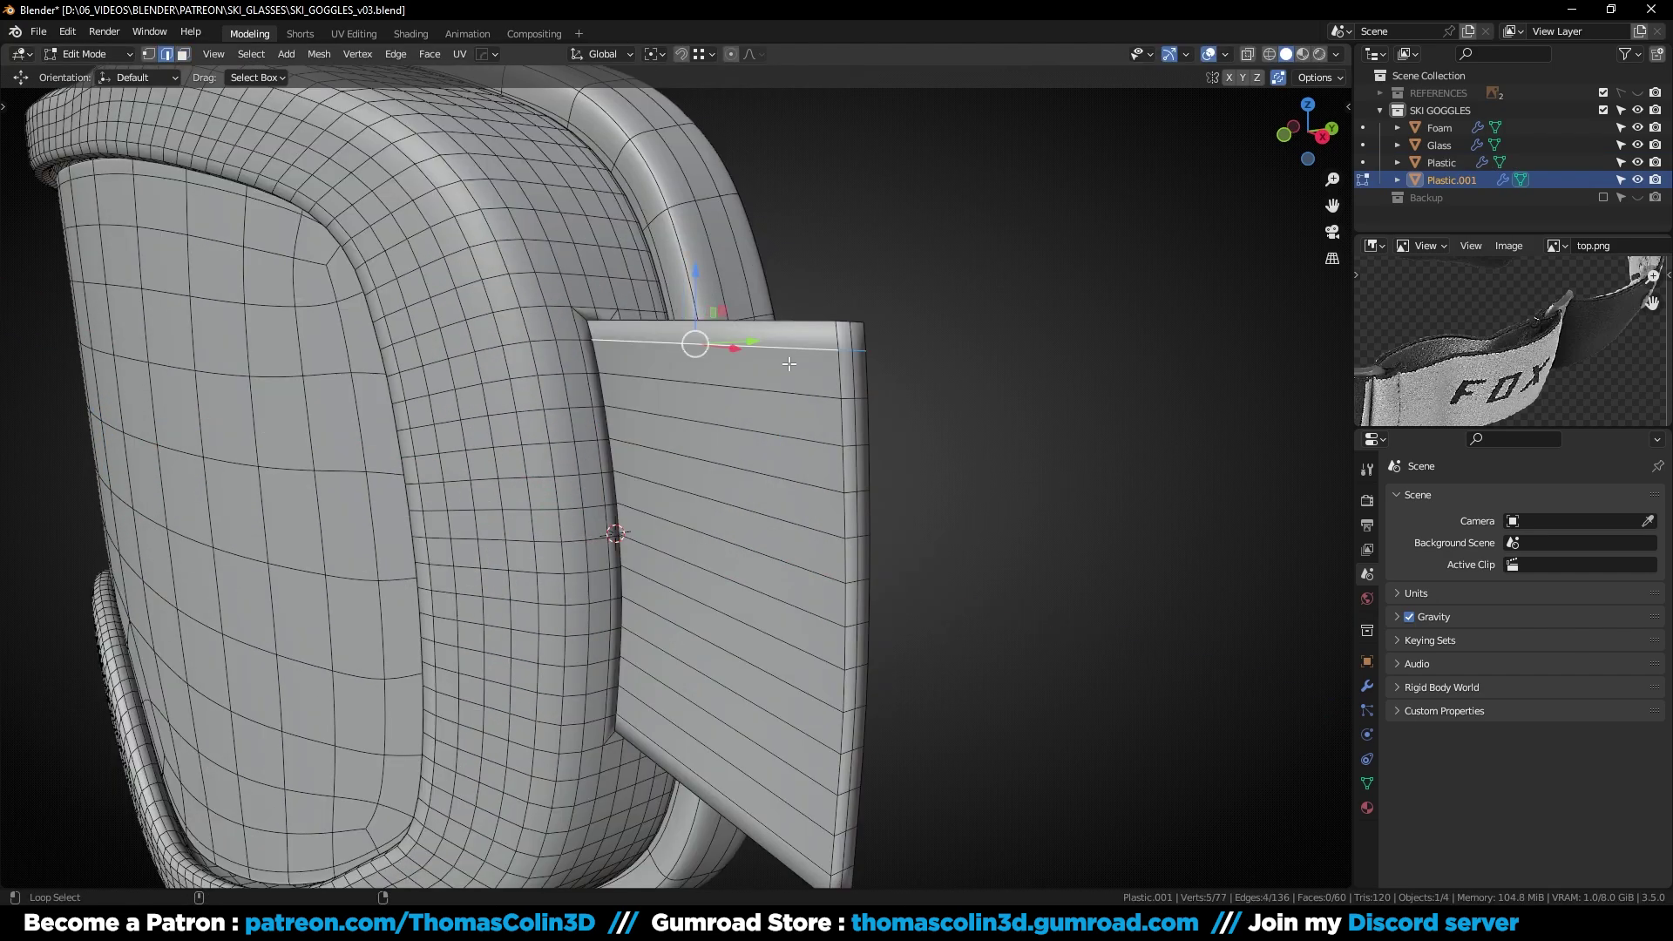
# Select alternate lengthwise edge loops on the strap and dissolve them
pyautogui.keyDown('alt'); pyautogui.keyDown('shift'); pyautogui.click(792, 451); pyautogui.keyUp('shift'); pyautogui.keyUp('alt')
pyautogui.keyDown('alt'); pyautogui.keyDown('shift'); pyautogui.click(782, 516); pyautogui.keyUp('shift'); pyautogui.keyUp('alt')
pyautogui.keyDown('alt'); pyautogui.keyDown('shift'); pyautogui.click(763, 591); pyautogui.keyUp('shift'); pyautogui.keyUp('alt')
pyautogui.keyDown('alt'); pyautogui.keyDown('shift'); pyautogui.click(750, 656); pyautogui.keyUp('shift'); pyautogui.keyUp('alt')
pyautogui.keyDown('alt'); pyautogui.keyDown('shift'); pyautogui.click(730, 719); pyautogui.keyUp('shift'); pyautogui.keyUp('alt')
pyautogui.keyDown('alt'); pyautogui.keyDown('shift'); pyautogui.click(715, 788); pyautogui.keyUp('shift'); pyautogui.keyUp('alt')
pyautogui.hotkey('ctrl', 'x')
# Select the strap's end vertices in see-through display and move them 2.875 m along X to lengthen the strap
pyautogui.scroll(-1, 885, 548)
pyautogui.keyDown('alt'); pyautogui.moveTo(889, 549); pyautogui.dragTo(955, 559); pyautogui.keyUp('alt')
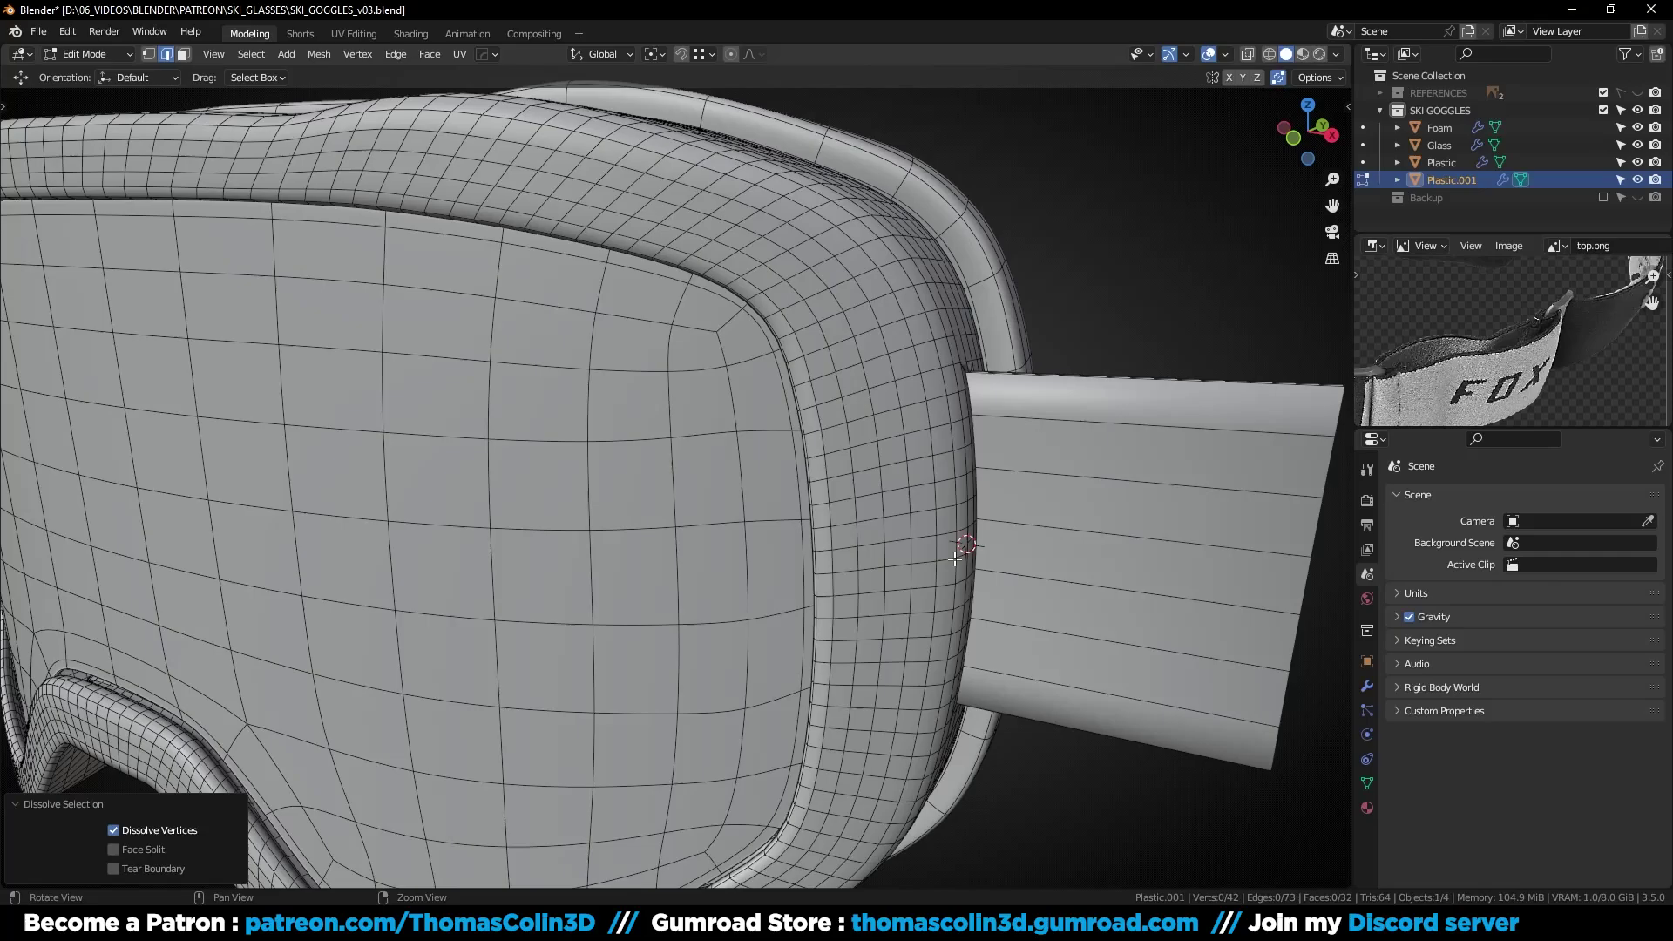
pyautogui.keyDown('alt'); pyautogui.moveTo(955, 559); pyautogui.dragTo(740, 445, button='middle'); pyautogui.keyUp('alt')
pyautogui.scroll(-3, 740, 445)
pyautogui.press('1')
pyautogui.hotkey('alt', 'z')
pyautogui.moveTo(709, 284); pyautogui.dragTo(837, 558)
pyautogui.scroll(-2, 825, 392)
pyautogui.moveTo(779, 451); pyautogui.dragTo(1176, 594)
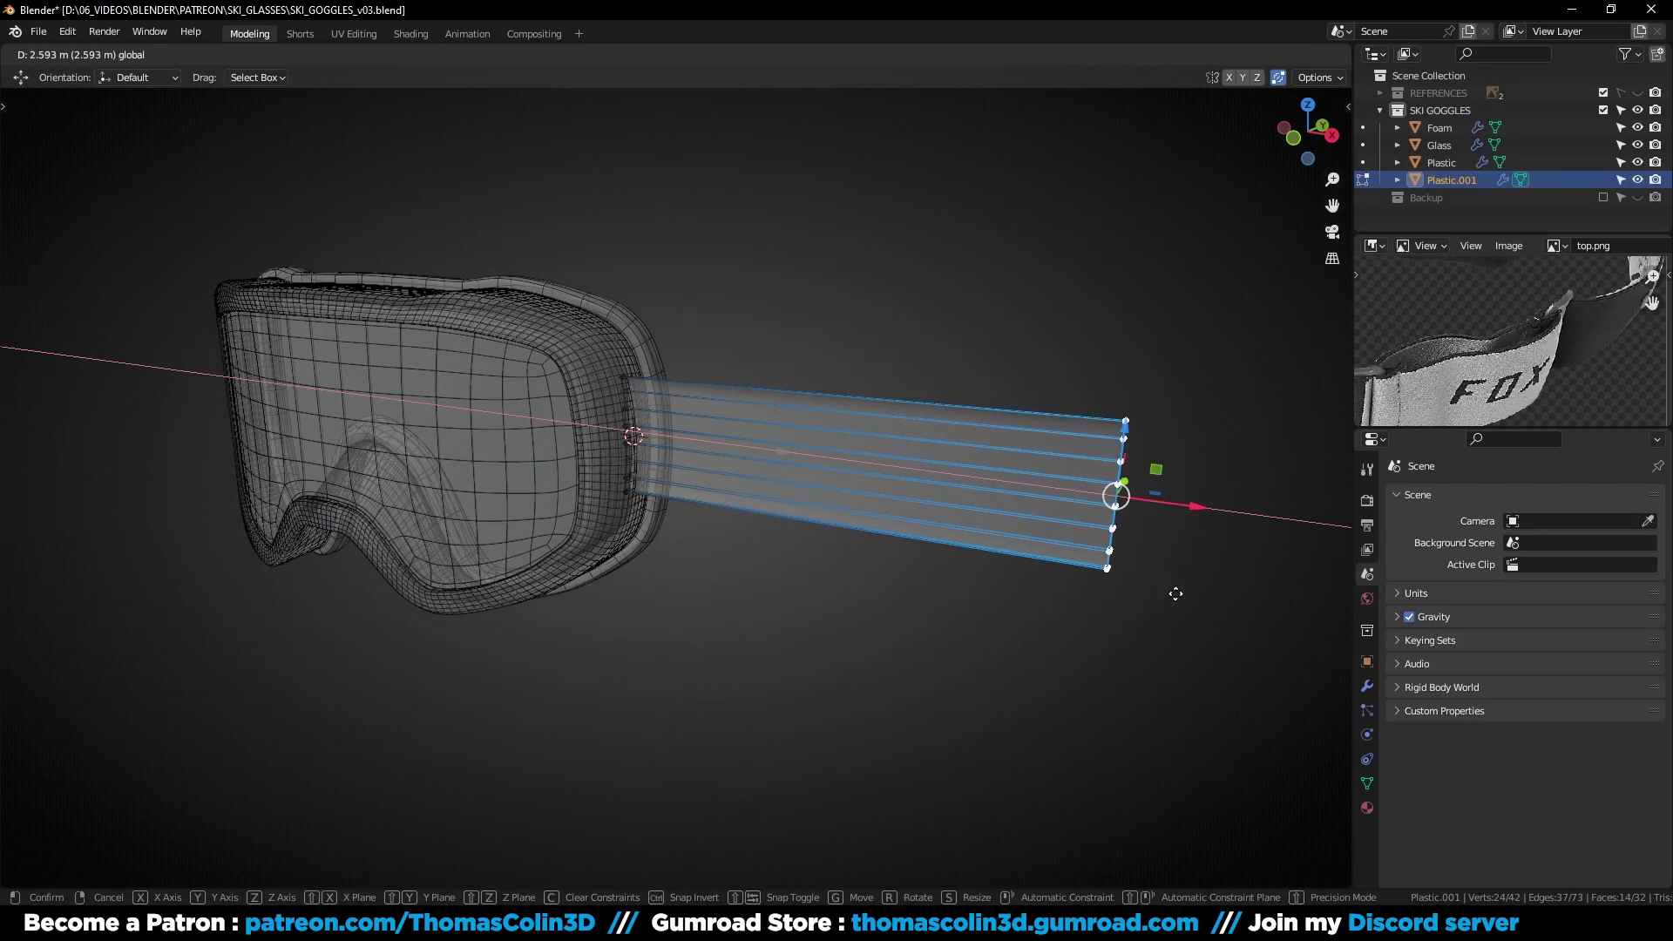
pyautogui.click(1226, 628)
# Add ten evenly spaced loop cuts across the strap's length, without sliding them
pyautogui.press('KP_1')
pyautogui.scroll(2, 866, 551)
pyautogui.scroll(3, 866, 552)
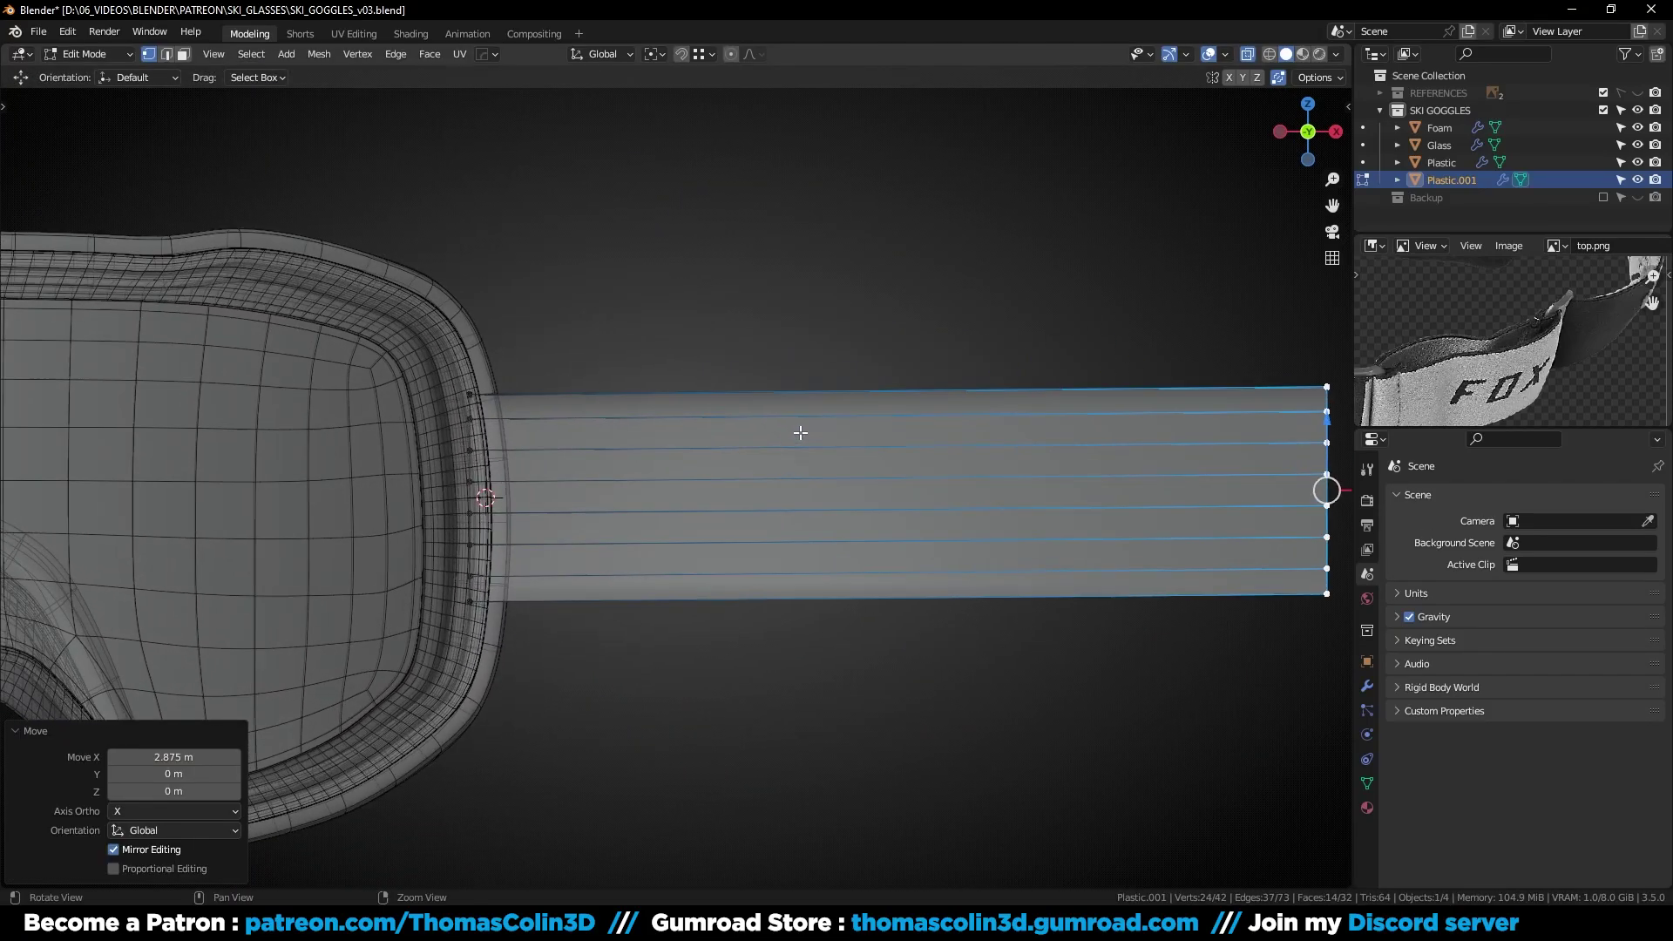
pyautogui.press('2')
pyautogui.hotkey('ctrl', 'r')
pyautogui.scroll(7, 793, 433)
pyautogui.scroll(3, 790, 433)
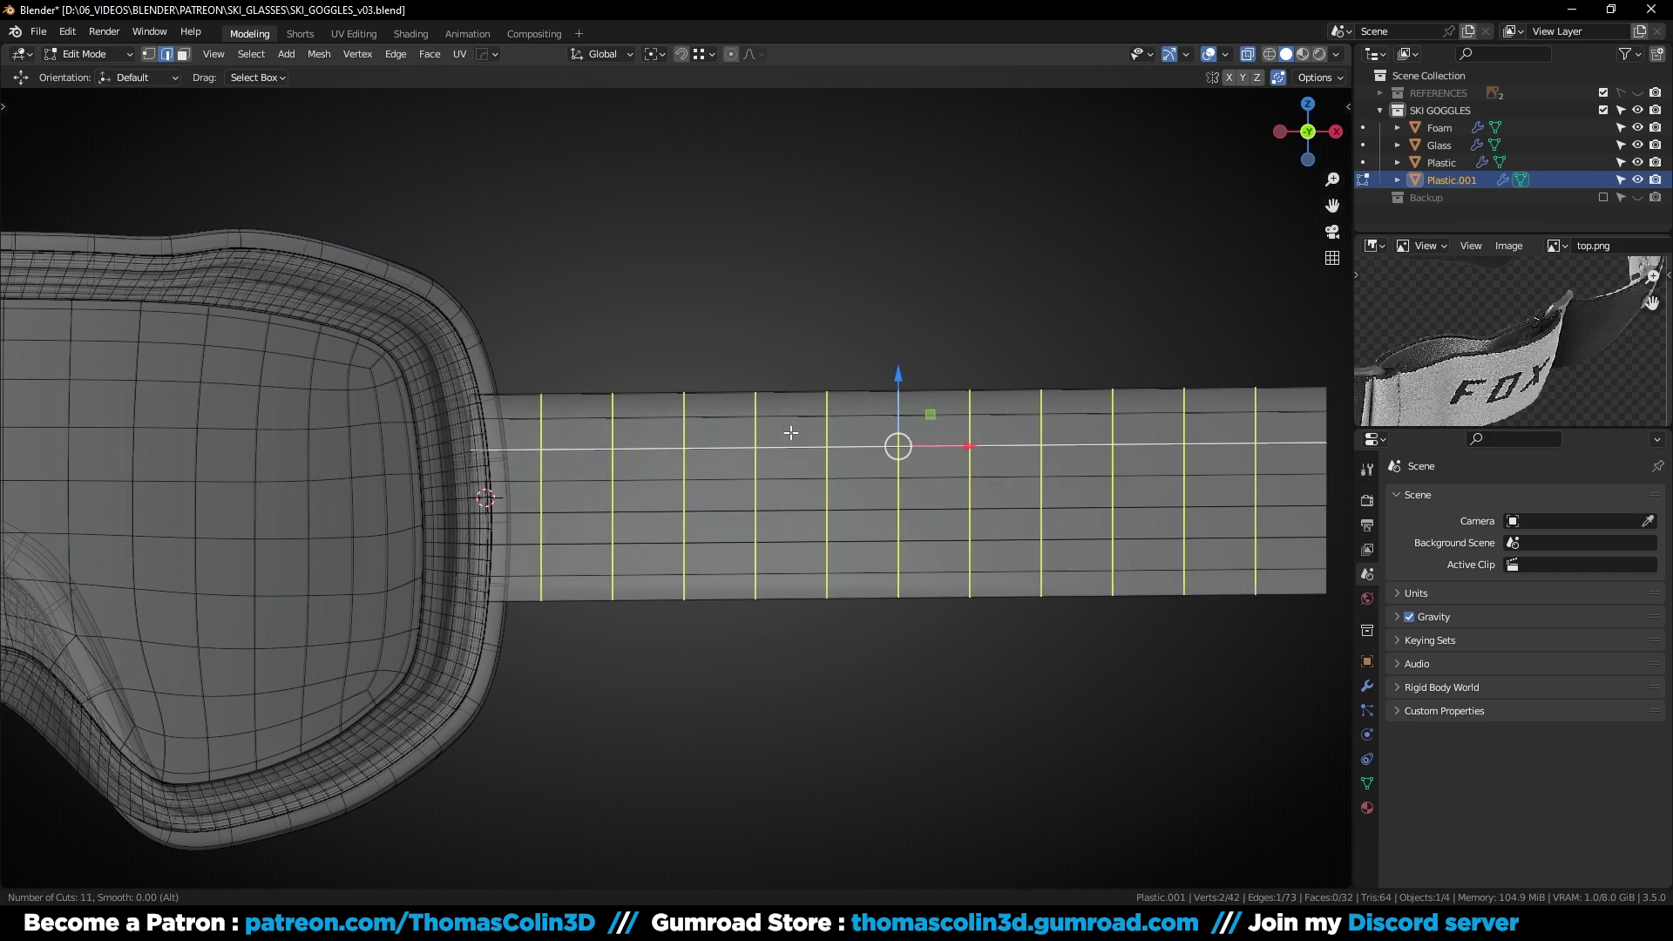
pyautogui.scroll(-1, 790, 433)
pyautogui.click(791, 433)
pyautogui.rightClick(791, 433)
# Subdivide all of the strap's faces with one cut and deselect them
pyautogui.click(764, 187)
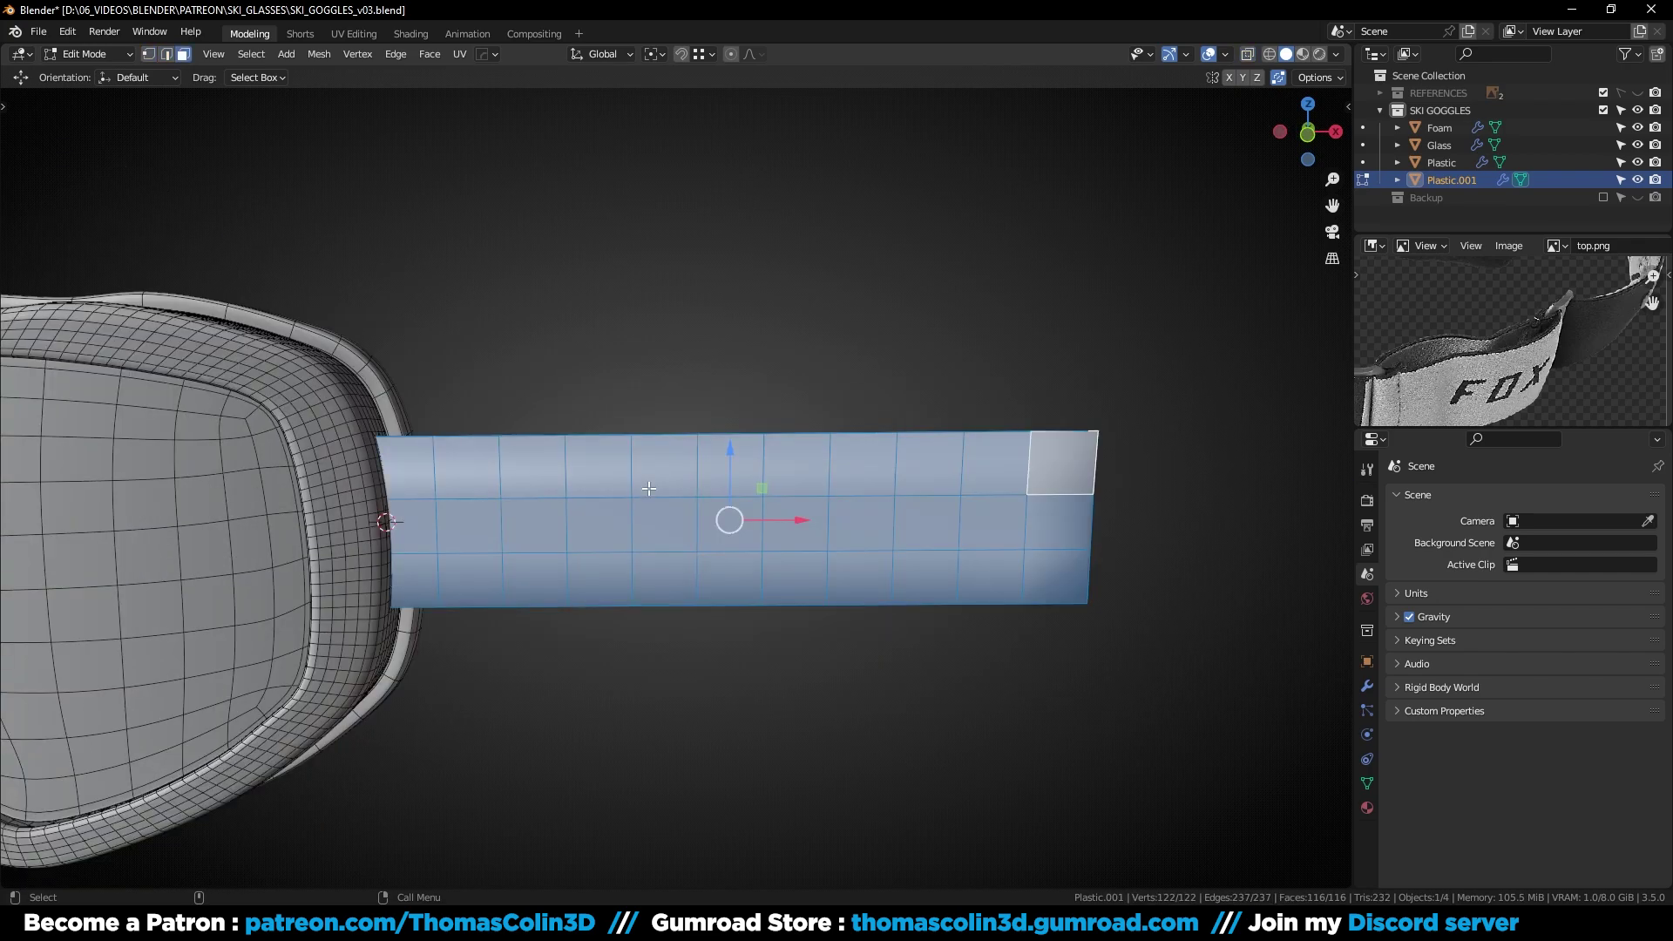
pyautogui.rightClick(662, 468)
pyautogui.click(605, 492)
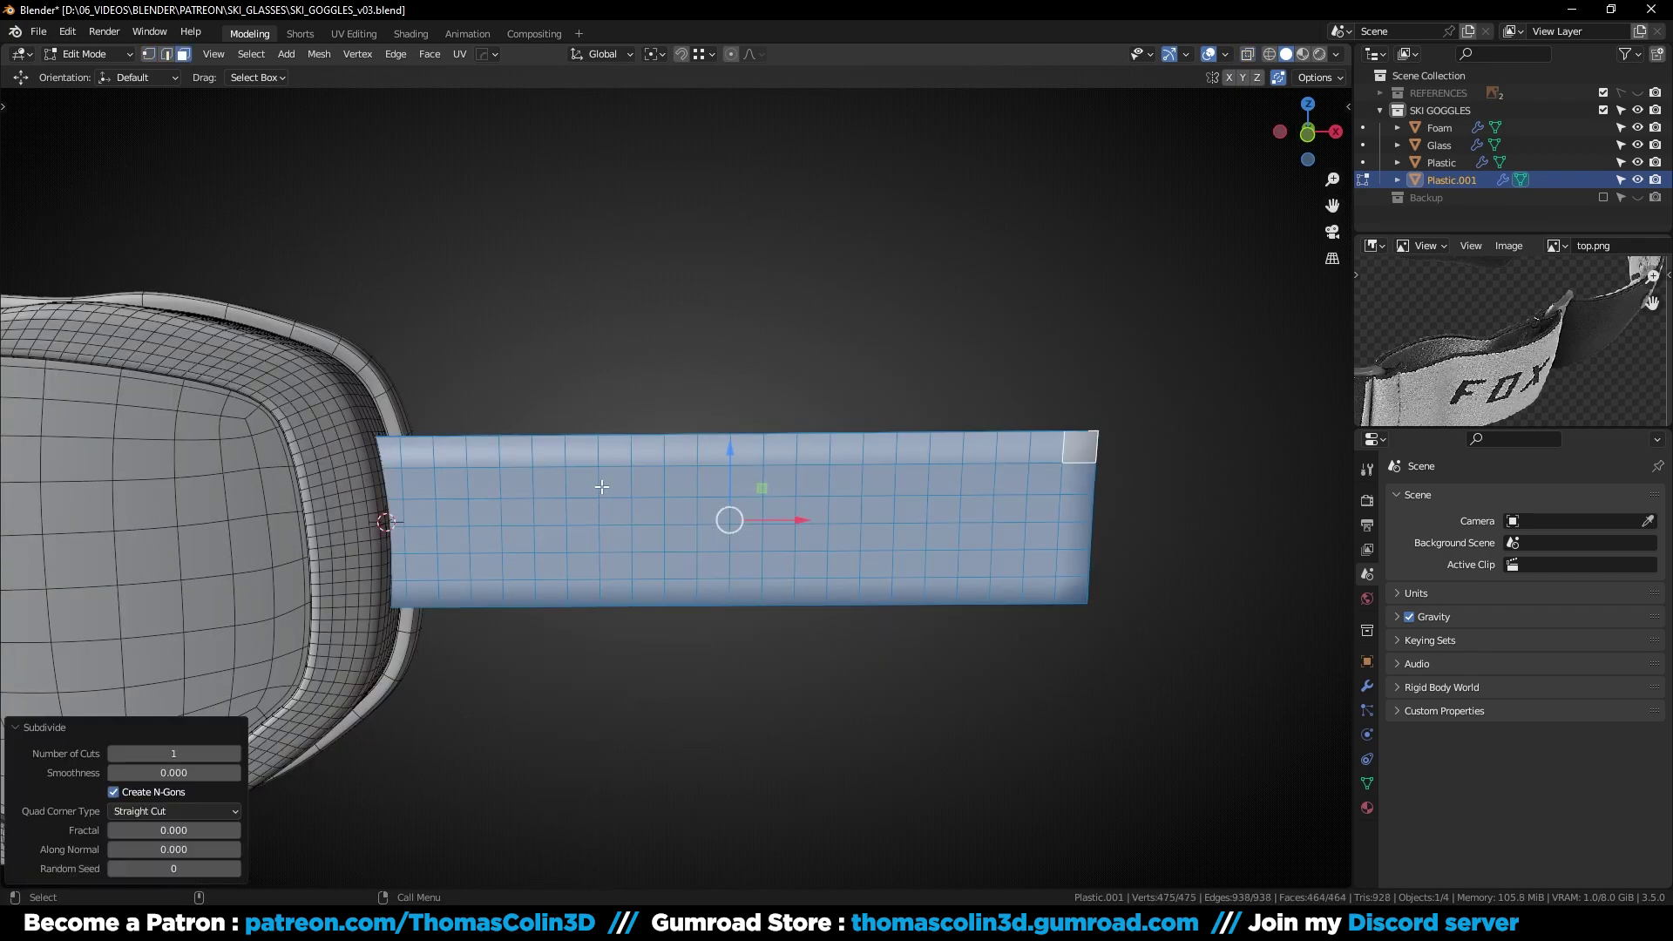
pyautogui.click(617, 323)
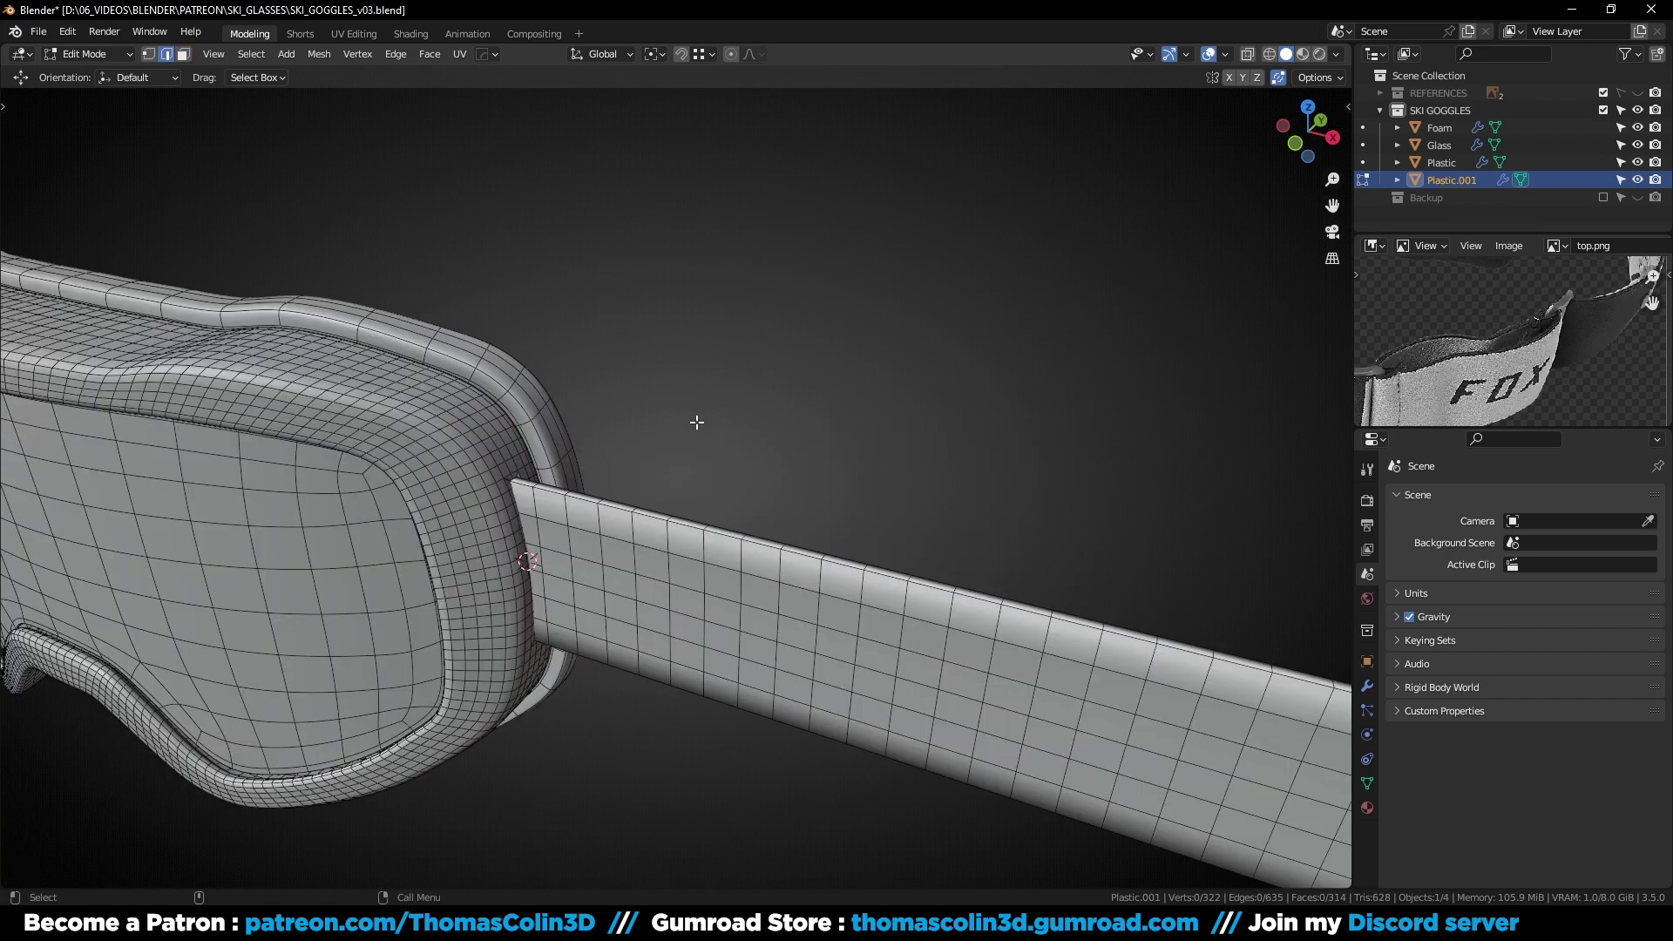
# Add a NURBS curve in top view at the slot end of the strap
pyautogui.press('KP_7')
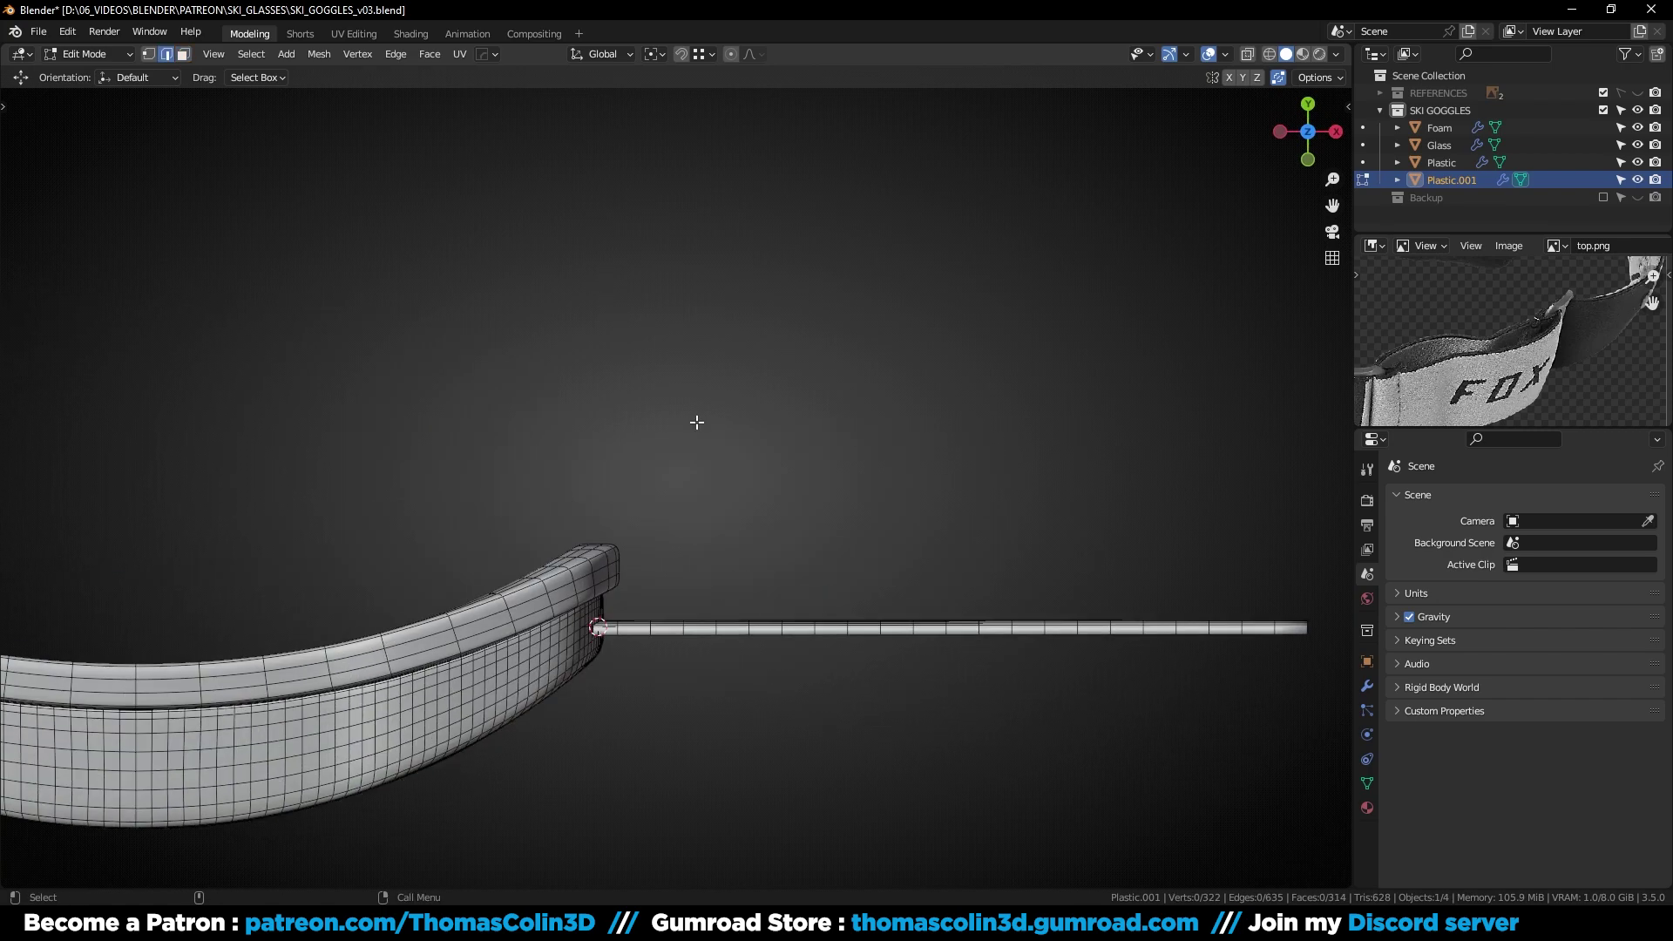
pyautogui.press('Tab')
pyautogui.click(697, 422)
pyautogui.hotkey('shift', 'a')
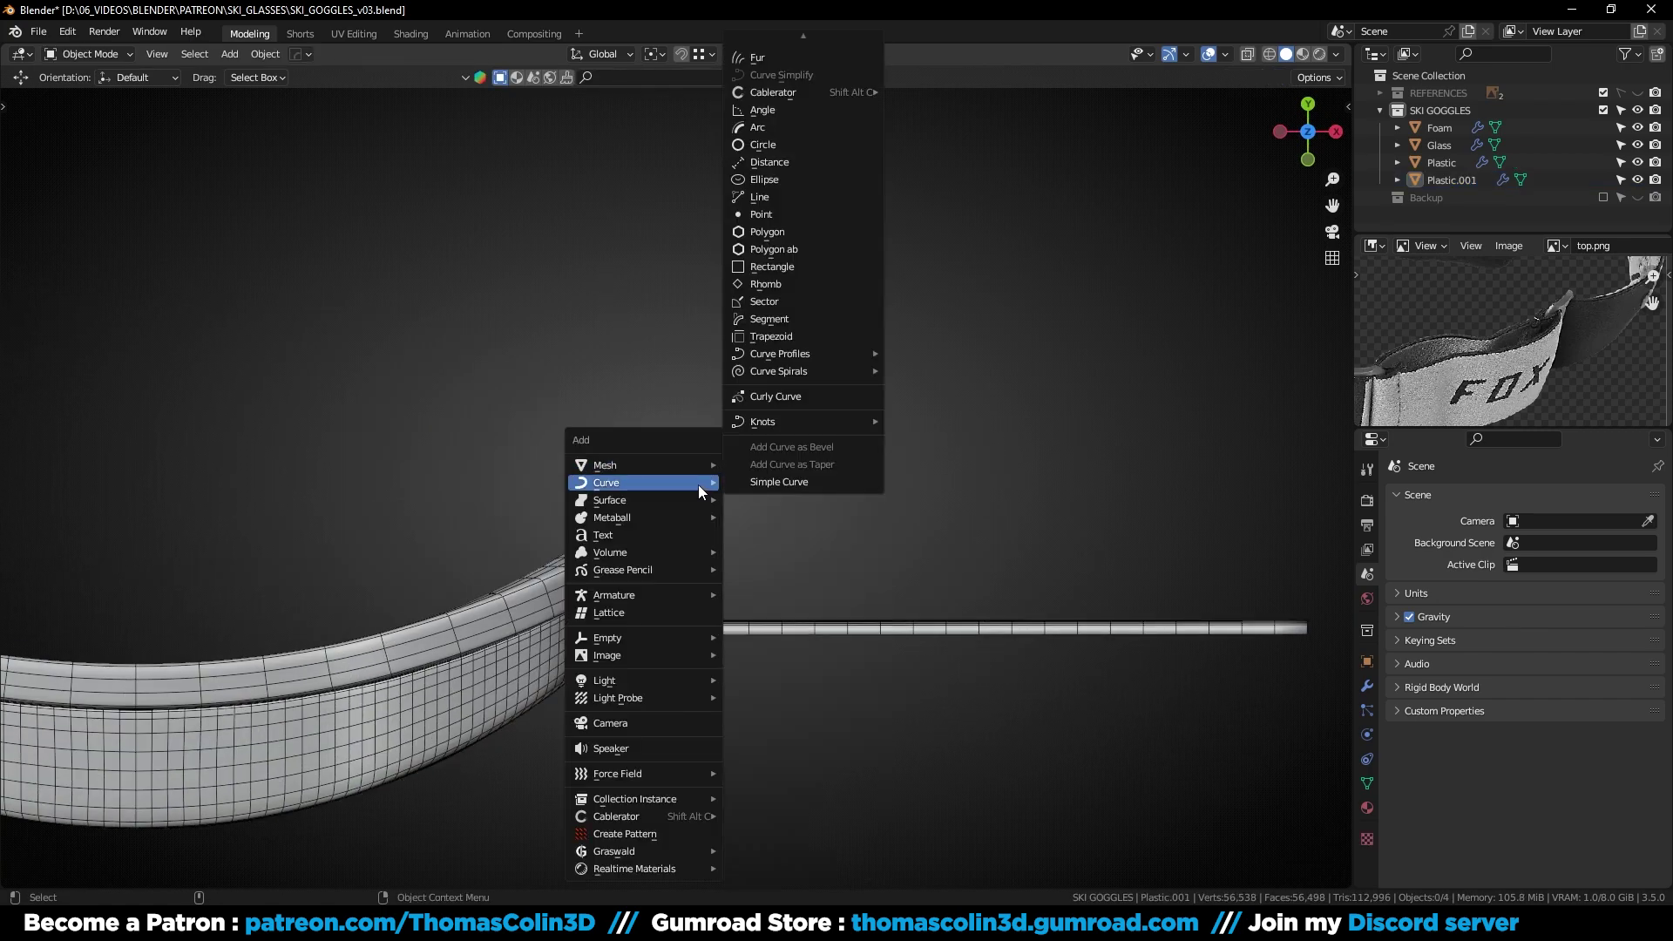
pyautogui.scroll(6, 806, 35)
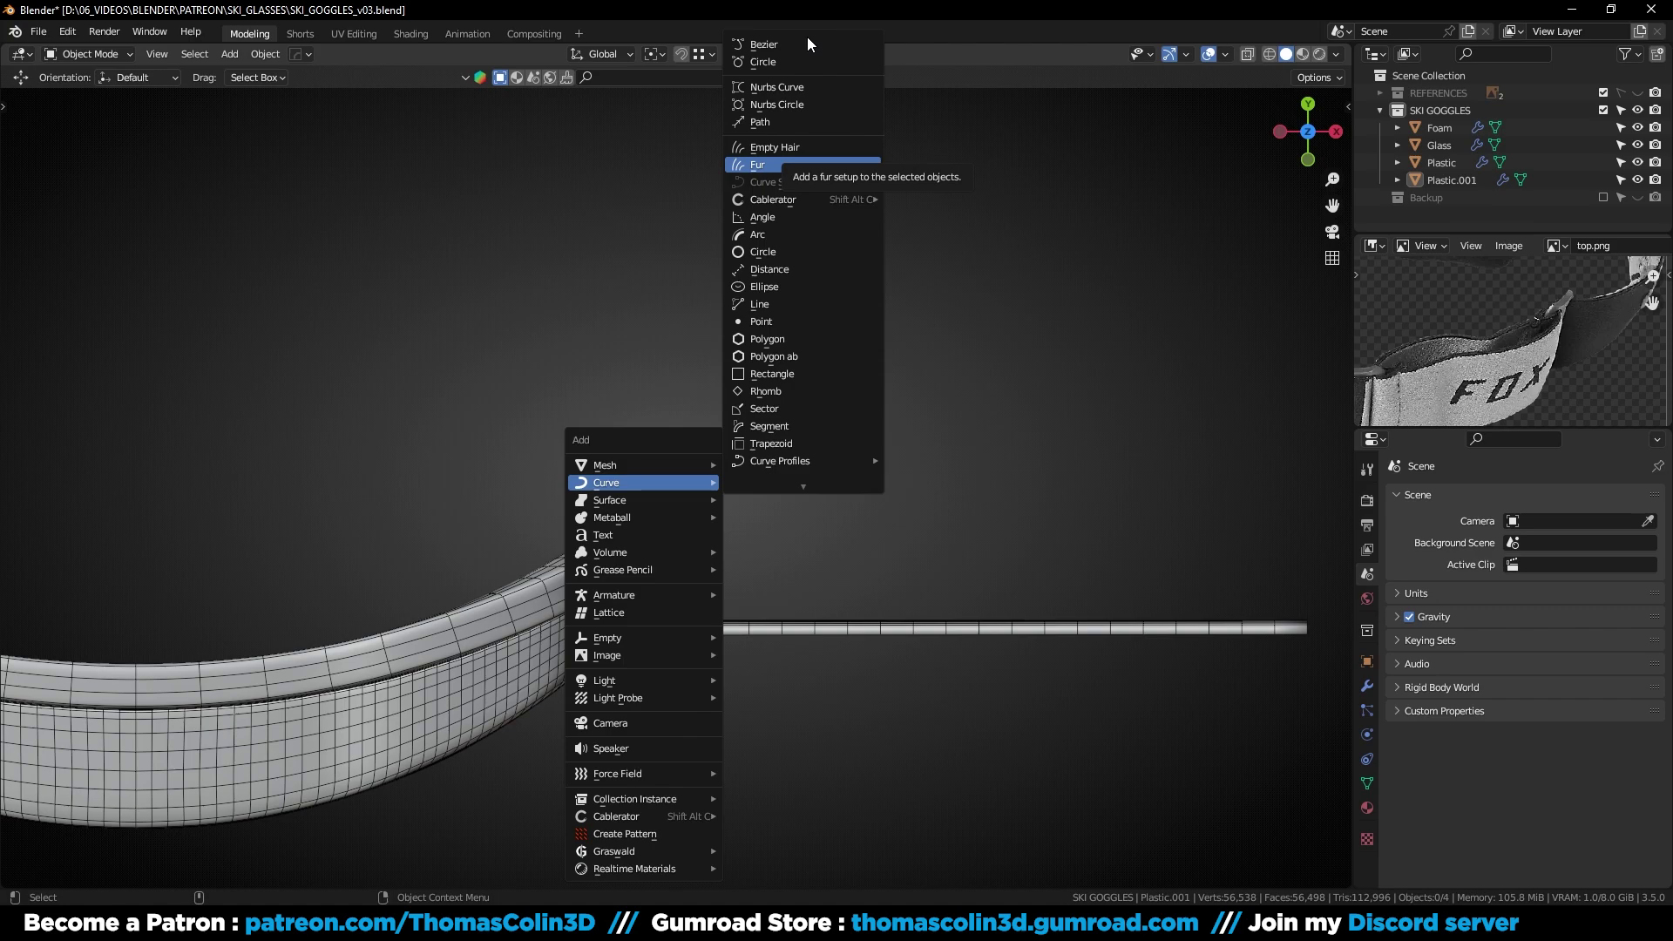
pyautogui.click(791, 88)
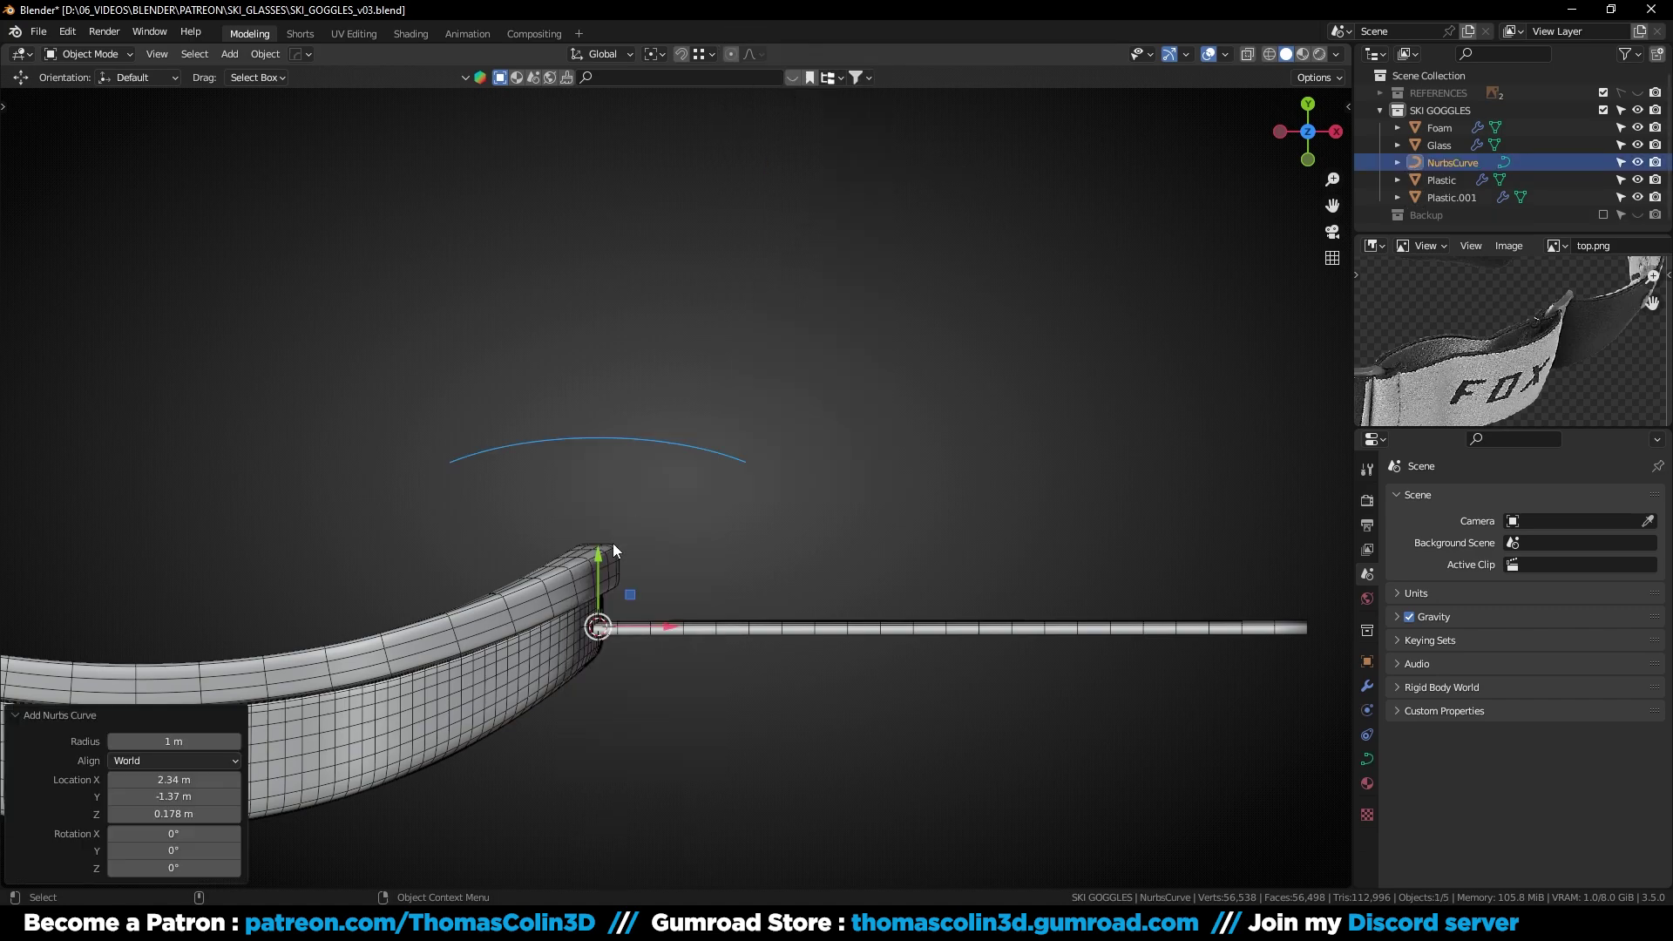
# Snap the curve's first two control points to the 3D cursor at the frame's side slot, using see-through display
pyautogui.press('Tab')
pyautogui.hotkey('alt', 'z')
pyautogui.moveTo(306, 573); pyautogui.dragTo(237, 631)
pyautogui.hotkey('shift', 's')
pyautogui.click(730, 284)
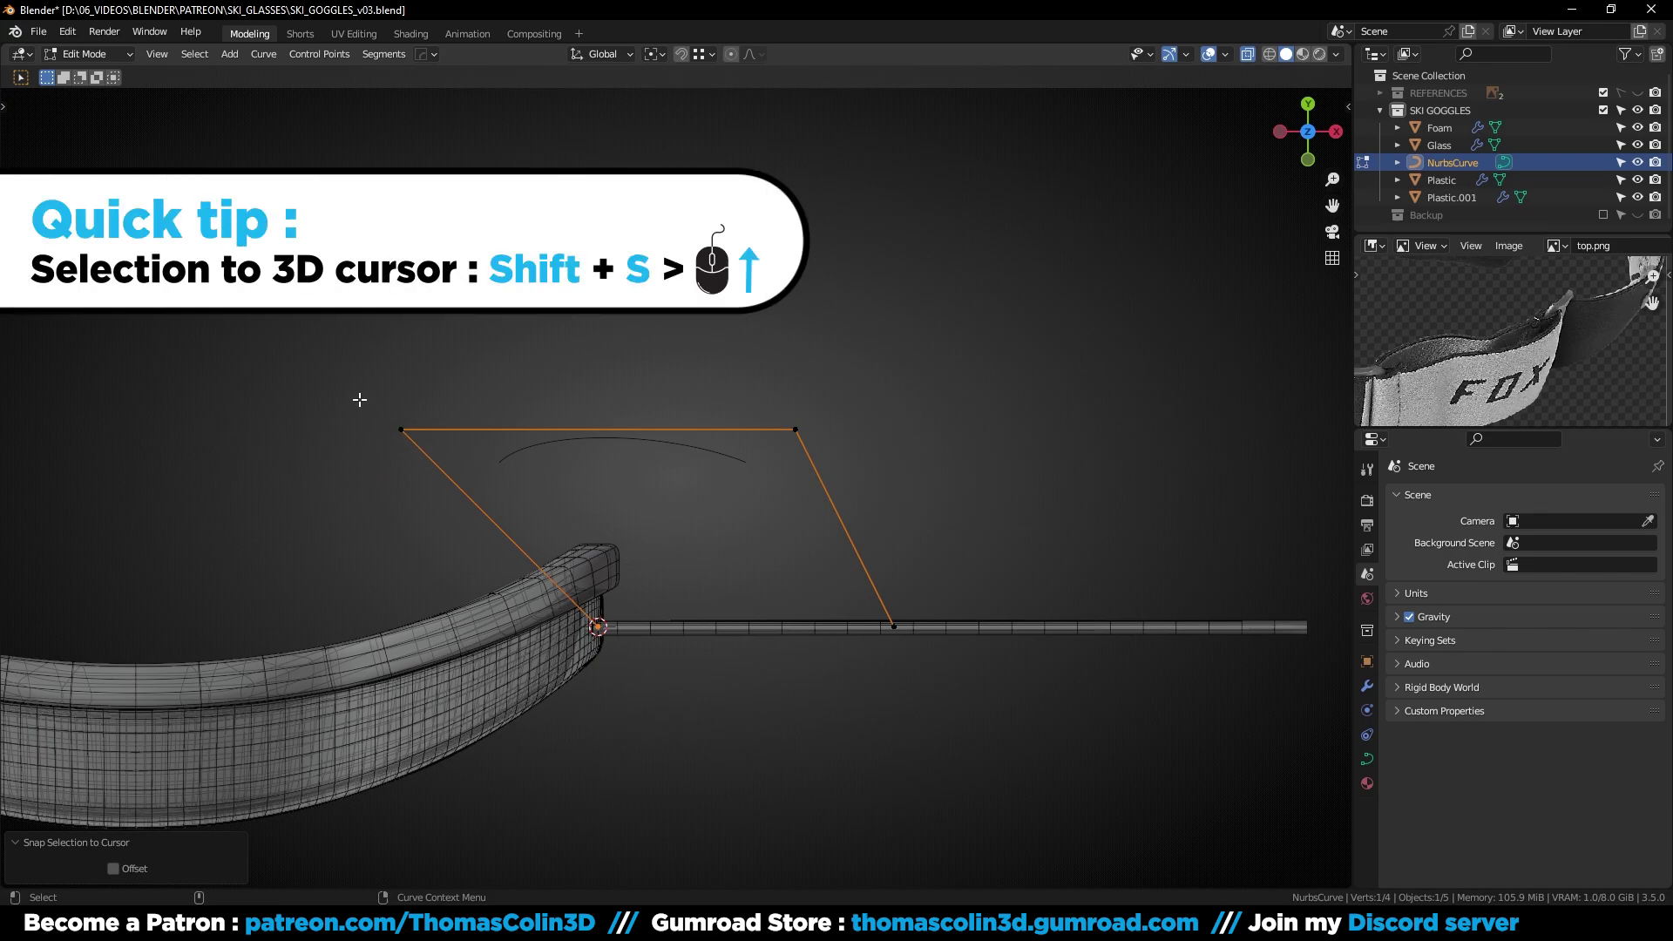
pyautogui.click(400, 430)
pyautogui.hotkey('shift', 's')
pyautogui.click(598, 446)
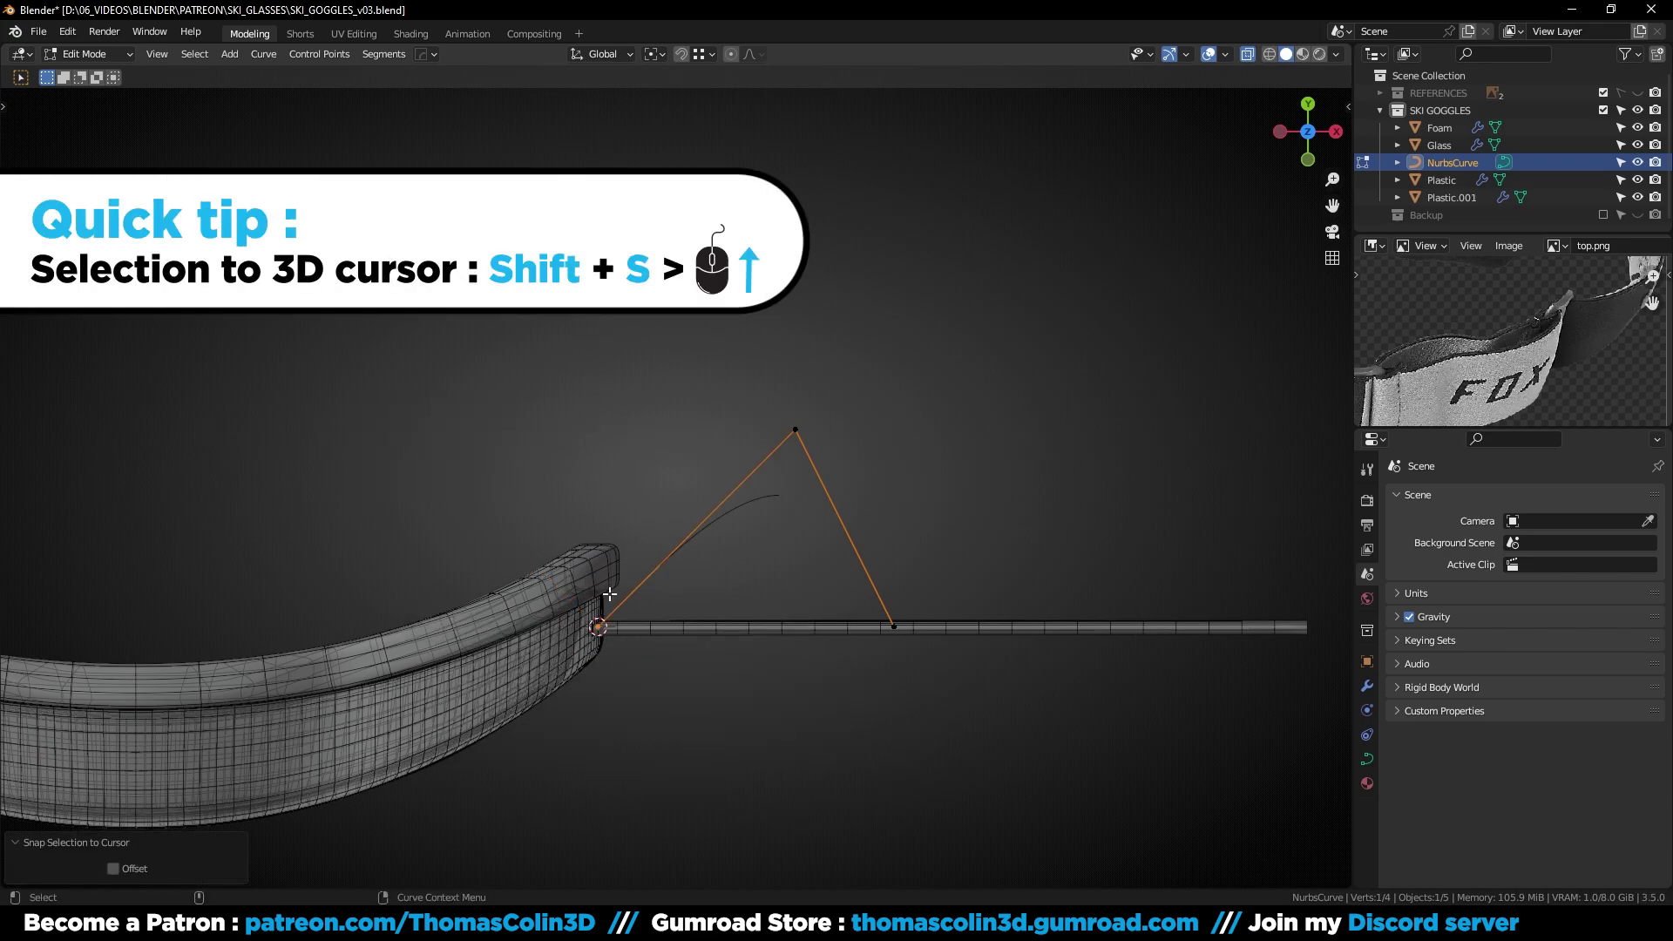
# Reposition the curve's control points so it leaves the slot and bends toward the back of the goggles
pyautogui.press('a')
pyautogui.click(609, 594)
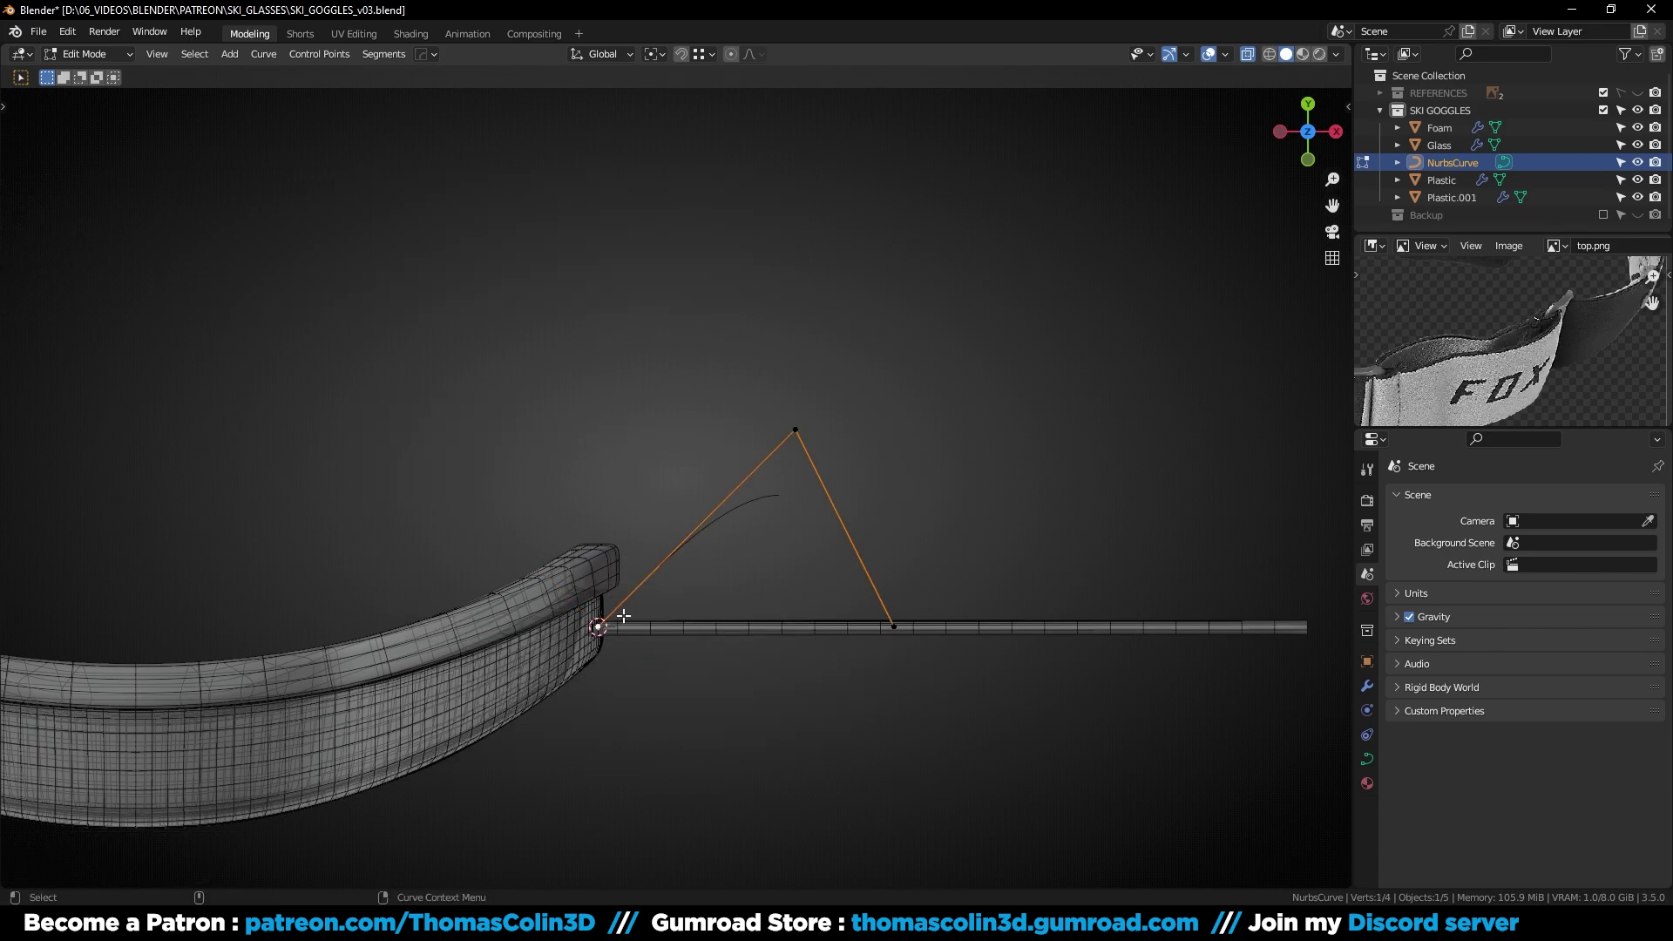
pyautogui.press('g')
pyautogui.click(678, 618)
pyautogui.moveTo(751, 388); pyautogui.dragTo(818, 481)
pyautogui.moveTo(844, 541); pyautogui.dragTo(970, 667)
pyautogui.press('g')
pyautogui.click(879, 305)
# Extrude further control points from the curve's free end to continue the arc behind the goggles
pyautogui.scroll(-1, 876, 306)
pyautogui.keyDown('shift'); pyautogui.moveTo(854, 317); pyautogui.dragTo(930, 463, button='middle'); pyautogui.keyUp('shift')
pyautogui.press('e')
pyautogui.click(904, 301)
pyautogui.press('e')
pyautogui.click(854, 186)
pyautogui.press('e')
pyautogui.click(770, 119)
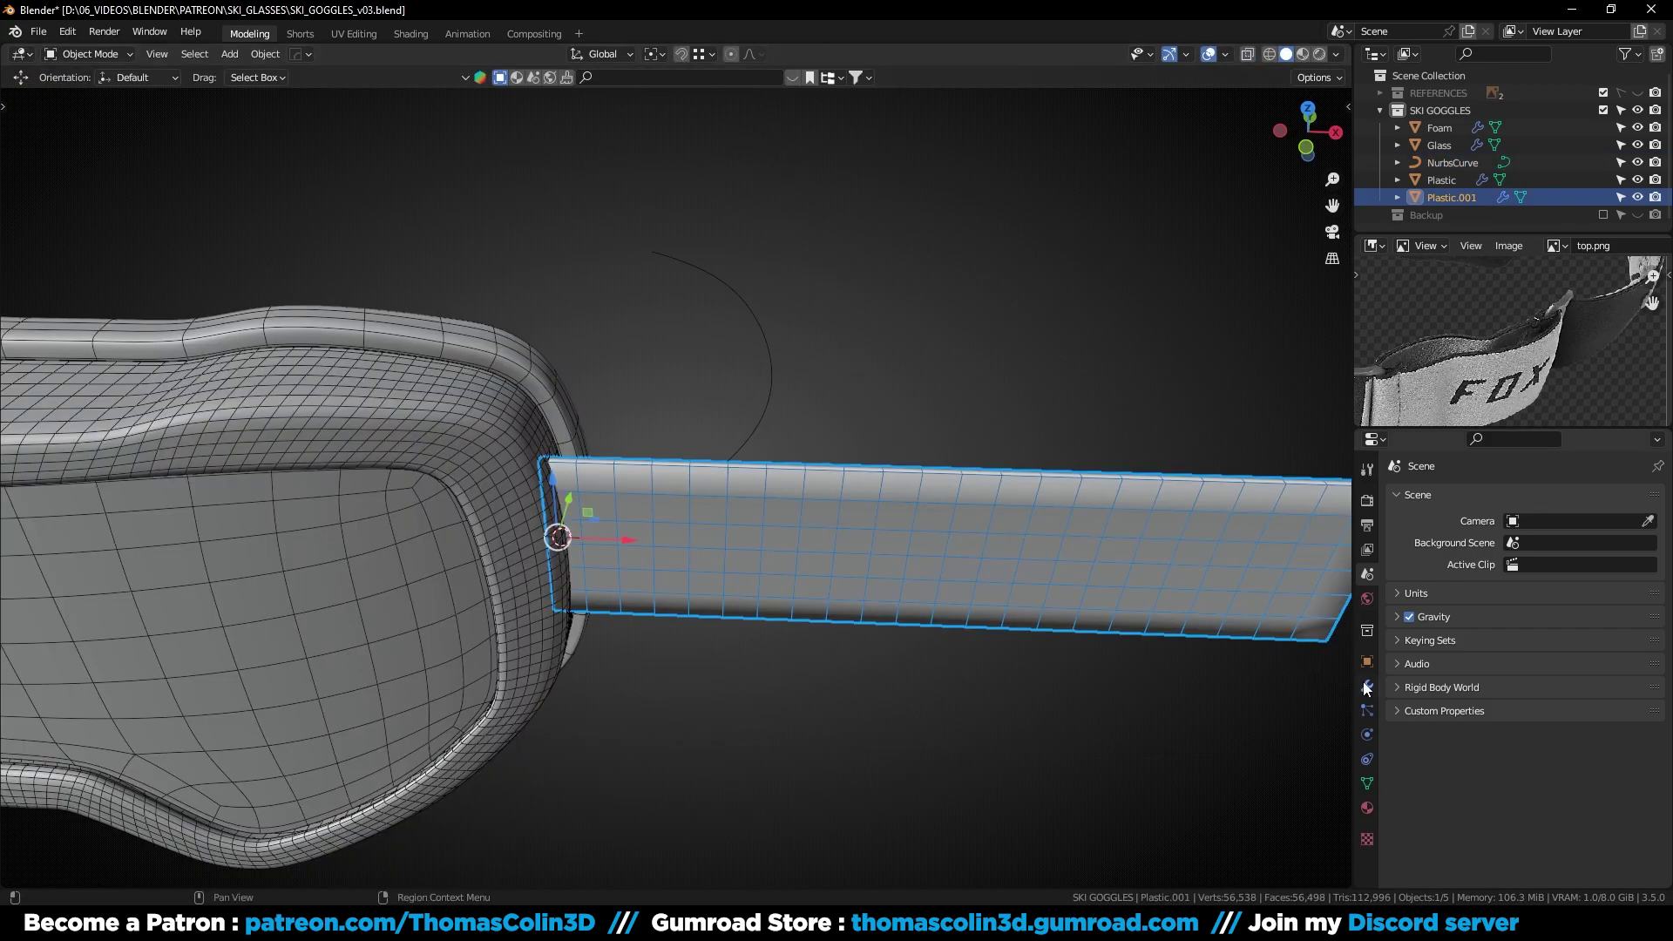
# Add a Curve modifier to the strap and pick NurbsCurve as its curve object
pyautogui.click(1366, 685)
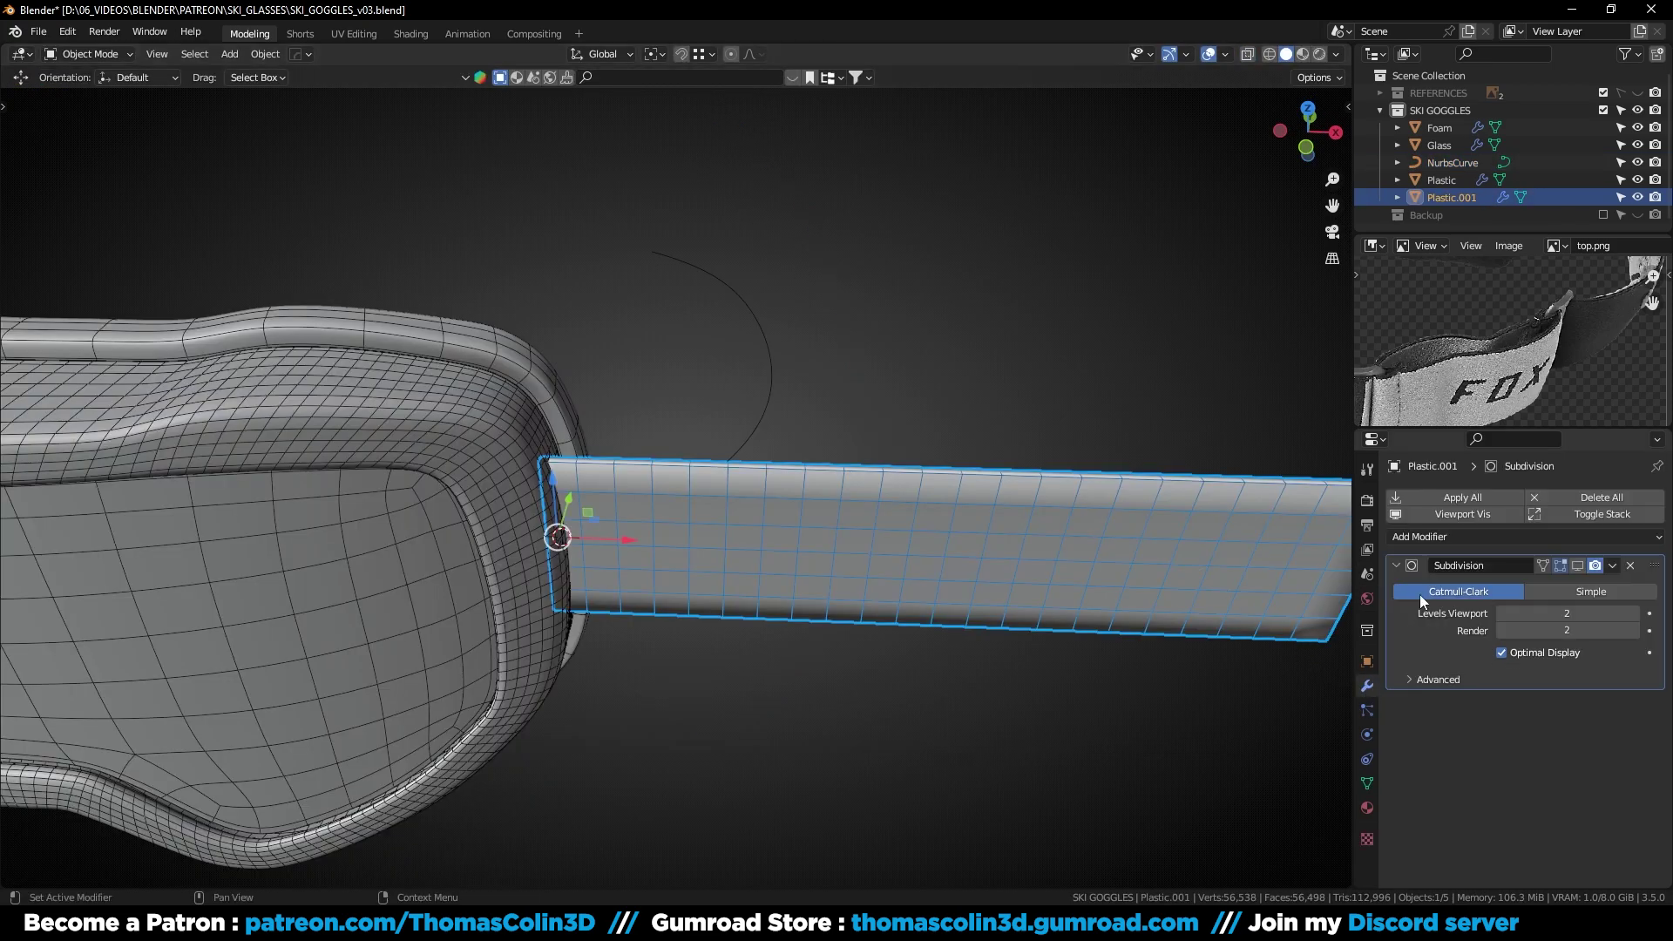
pyautogui.click(1432, 536)
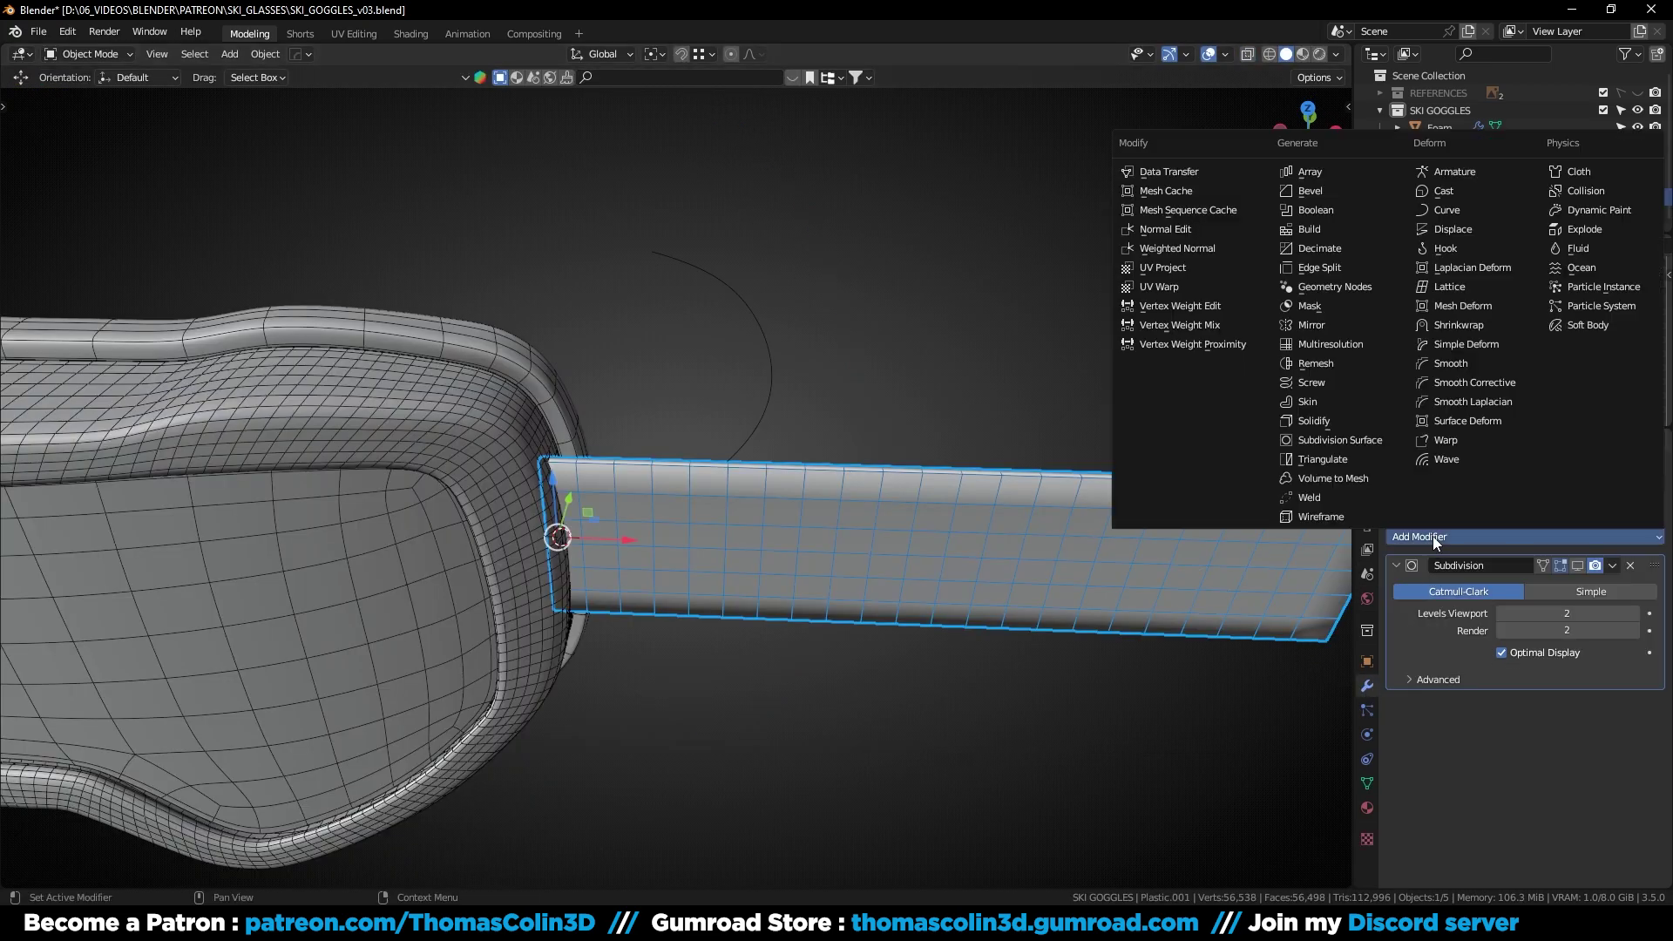
pyautogui.click(1463, 210)
pyautogui.click(1631, 729)
pyautogui.click(774, 345)
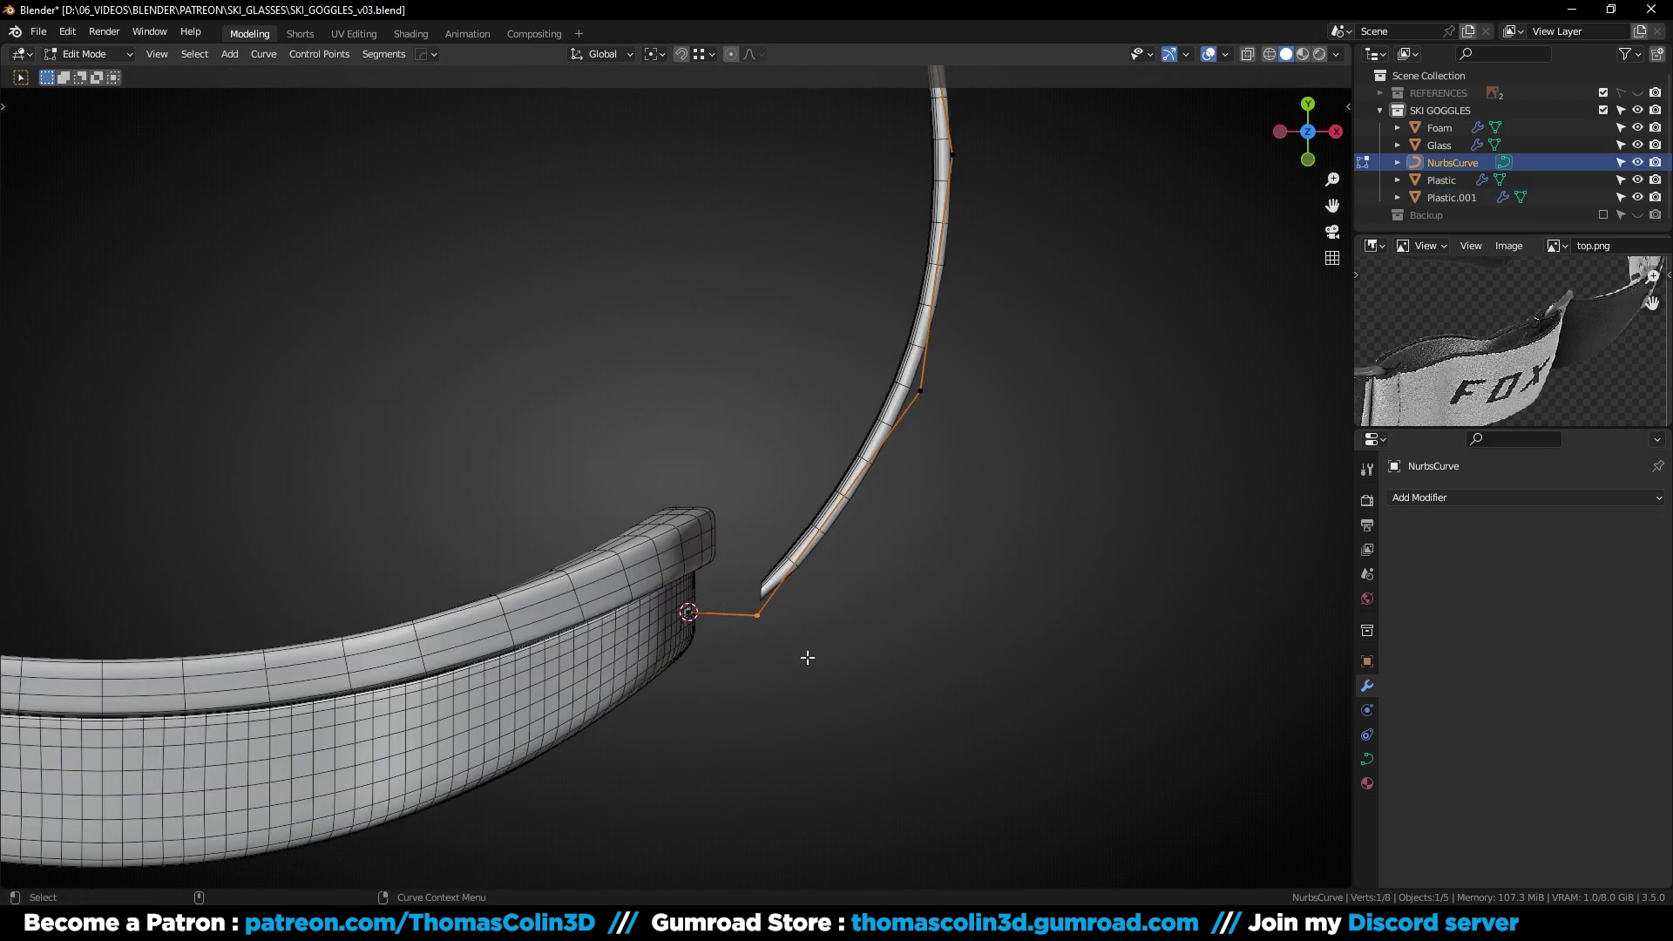
# Snap the curve's second control point to the 3D cursor and move the following point closer to the frame slot
pyautogui.hotkey('shift', 's')
pyautogui.click(784, 562)
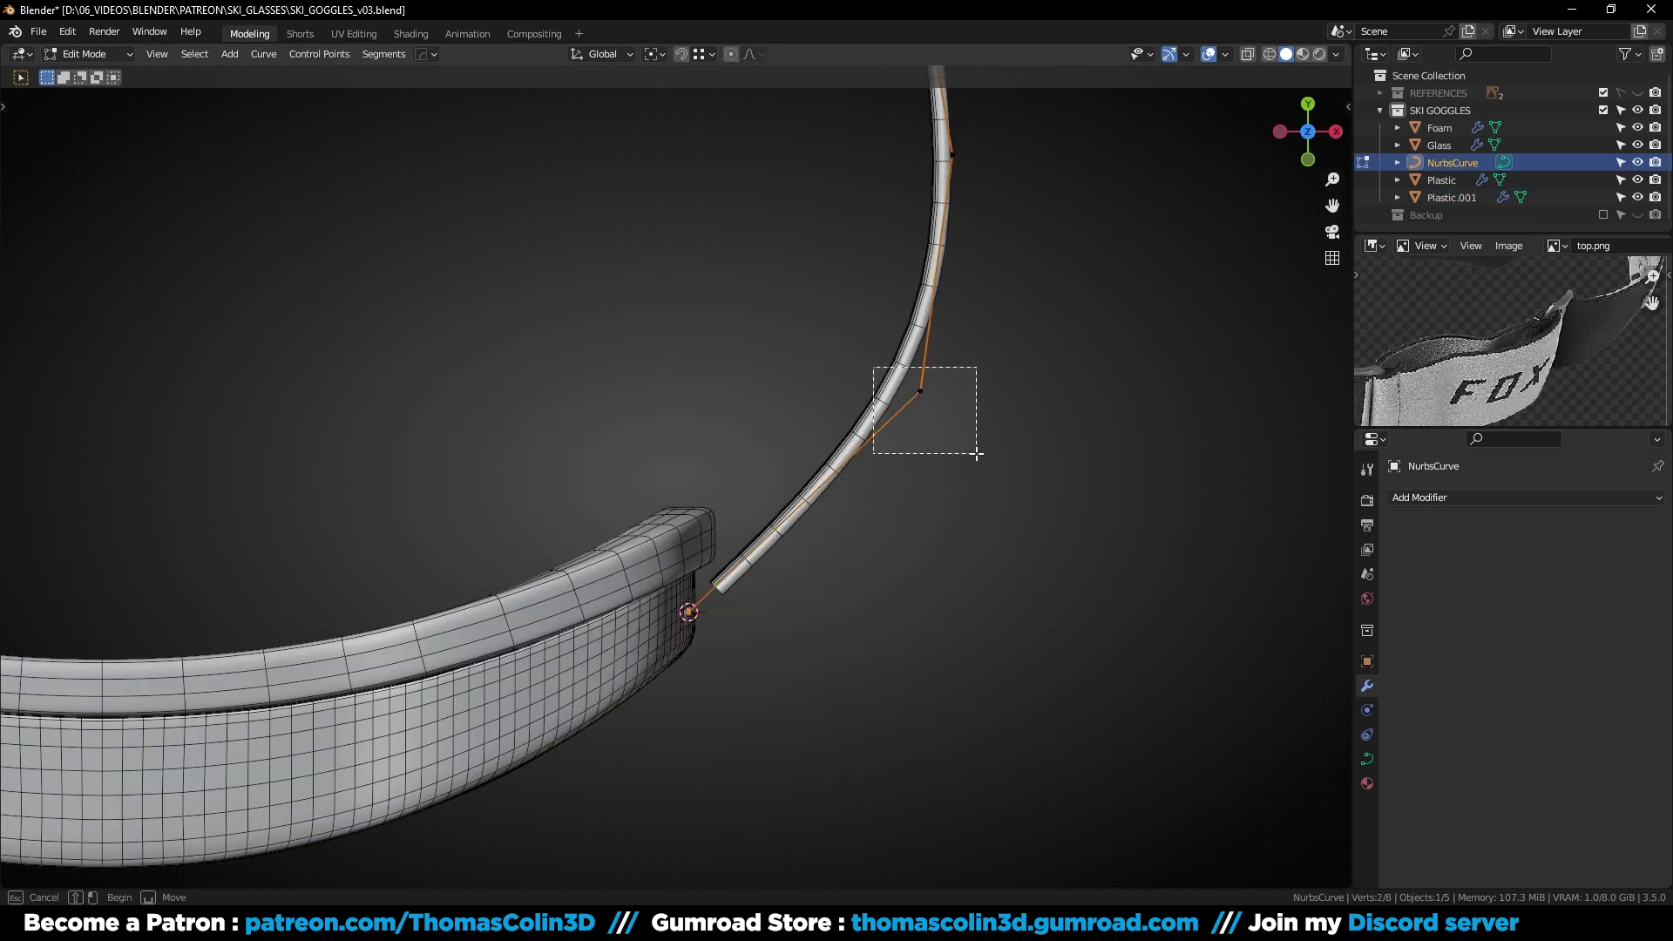
pyautogui.moveTo(946, 454); pyautogui.dragTo(851, 603)
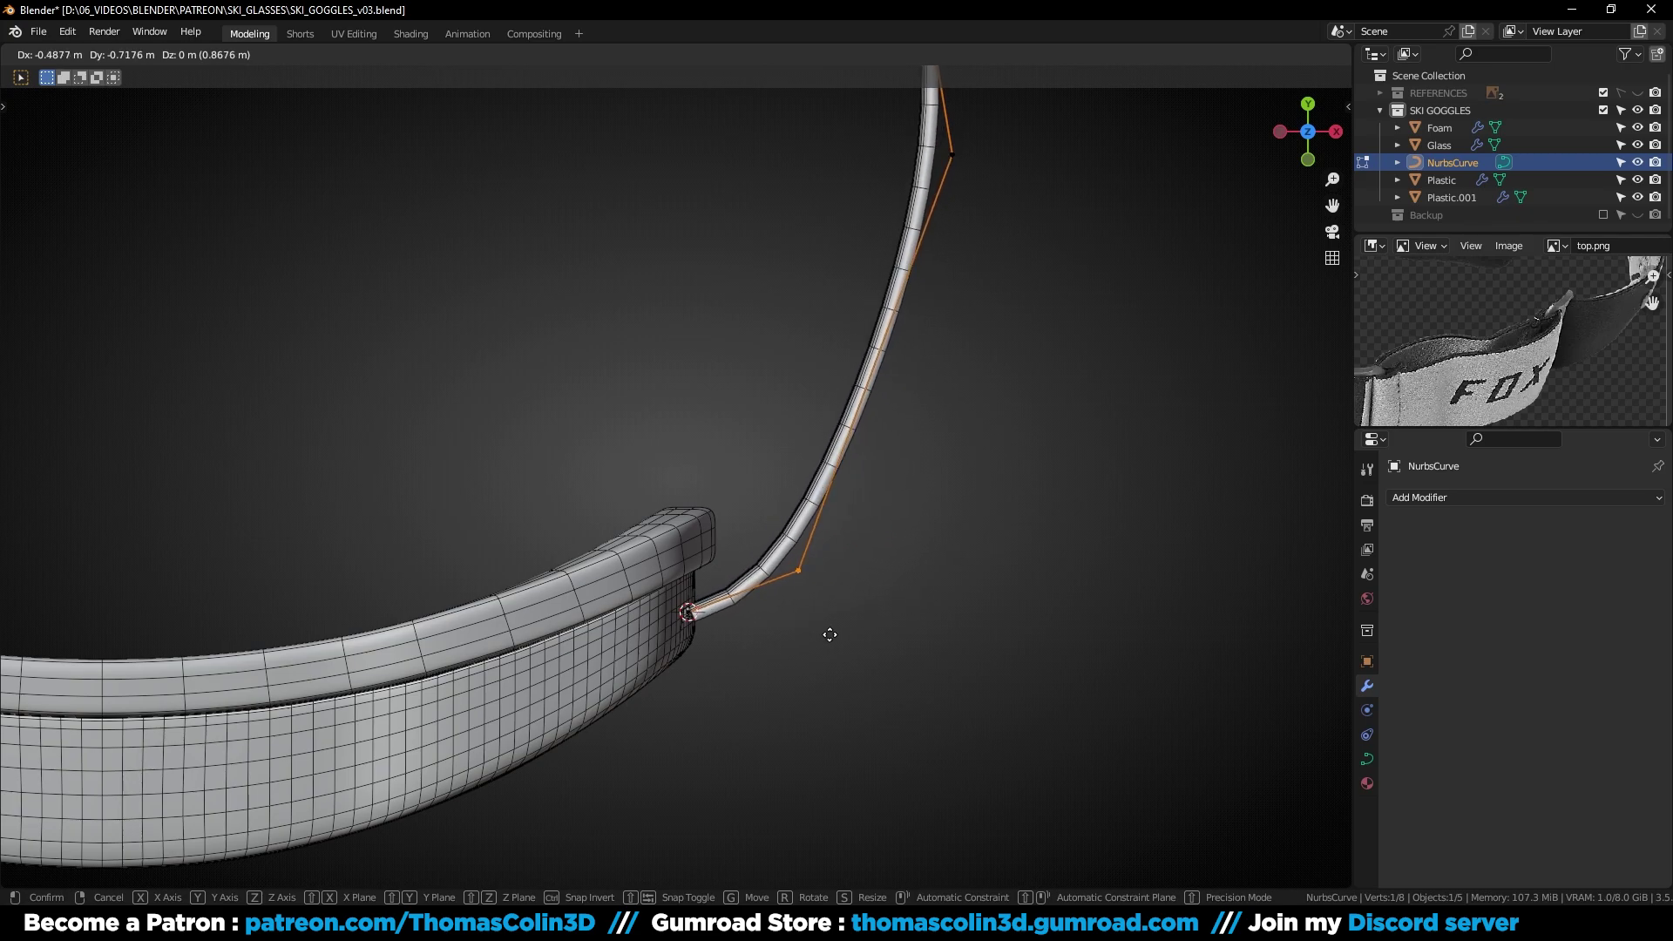
pyautogui.click(865, 613)
# Move the curve's two start points about -0.16 m in X and -0.05 m in Y into the frame, and adjust the neighbouring point
pyautogui.keyDown('alt'); pyautogui.moveTo(746, 785); pyautogui.dragTo(773, 677, button='middle'); pyautogui.keyUp('alt')
pyautogui.keyDown('alt'); pyautogui.moveTo(773, 676); pyautogui.dragTo(705, 488, button='right'); pyautogui.keyUp('alt')
pyautogui.moveTo(693, 475); pyautogui.dragTo(833, 740)
pyautogui.keyDown('alt'); pyautogui.moveTo(833, 740); pyautogui.dragTo(784, 700, button='middle'); pyautogui.keyUp('alt')
pyautogui.keyDown('alt'); pyautogui.moveTo(784, 700); pyautogui.dragTo(710, 530, button='right'); pyautogui.keyUp('alt')
pyautogui.press('g')
pyautogui.click(525, 652)
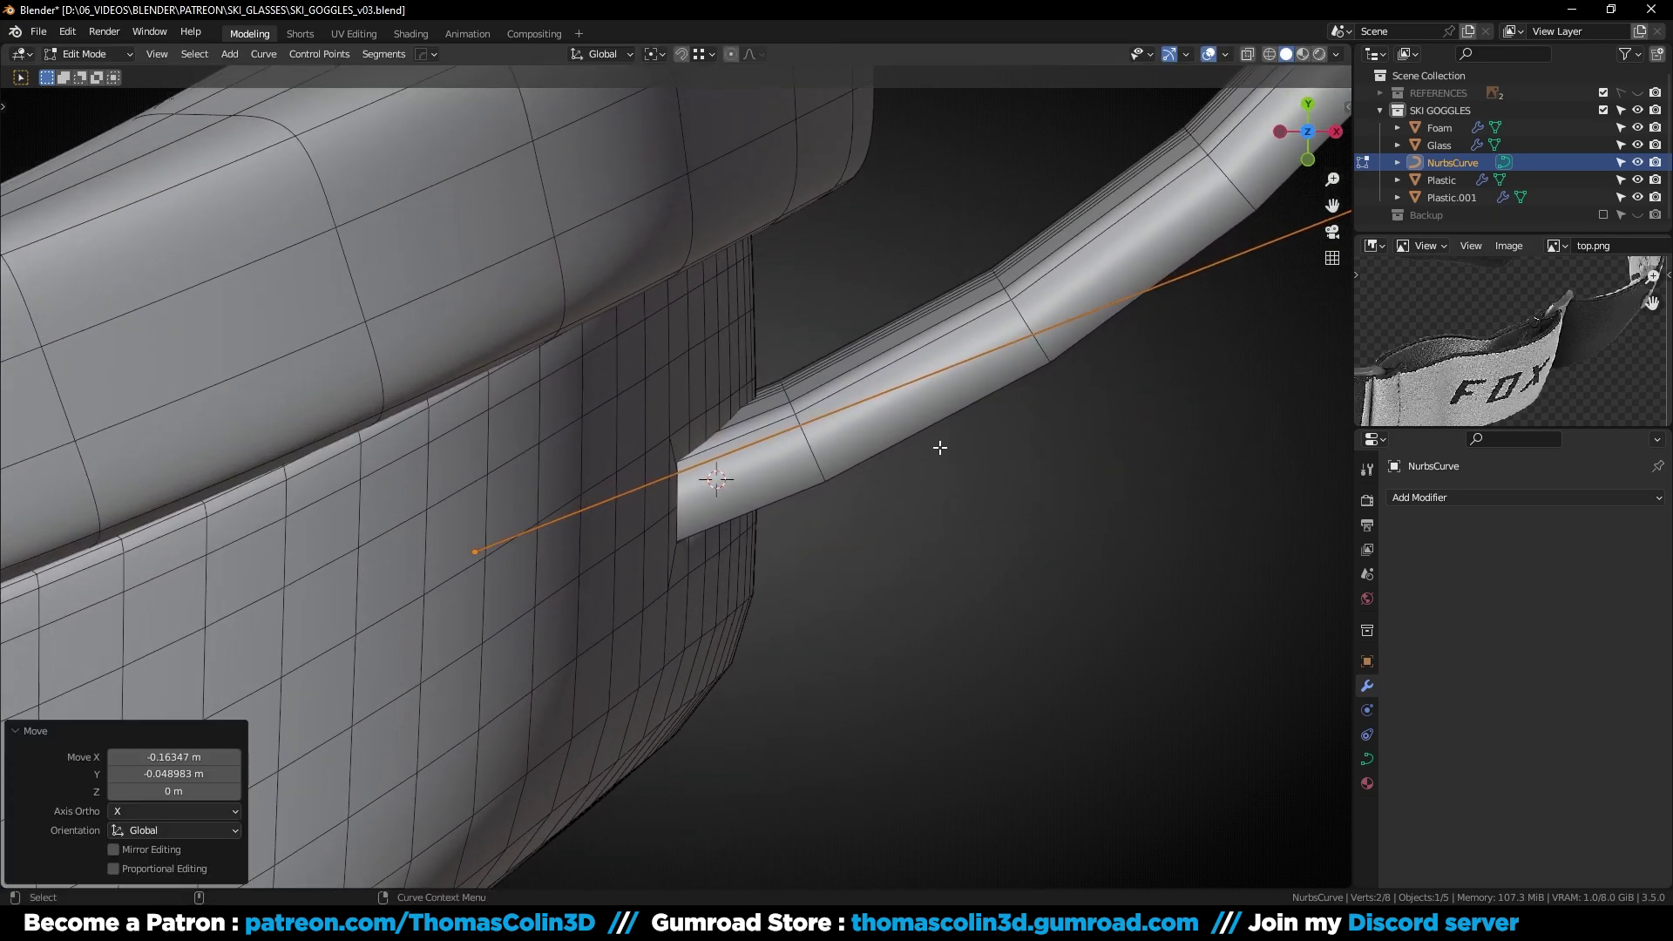
pyautogui.keyDown('alt'); pyautogui.moveTo(971, 410); pyautogui.dragTo(1124, 436, button='right'); pyautogui.keyUp('alt')
pyautogui.moveTo(1154, 371); pyautogui.dragTo(1002, 275)
pyautogui.press('g')
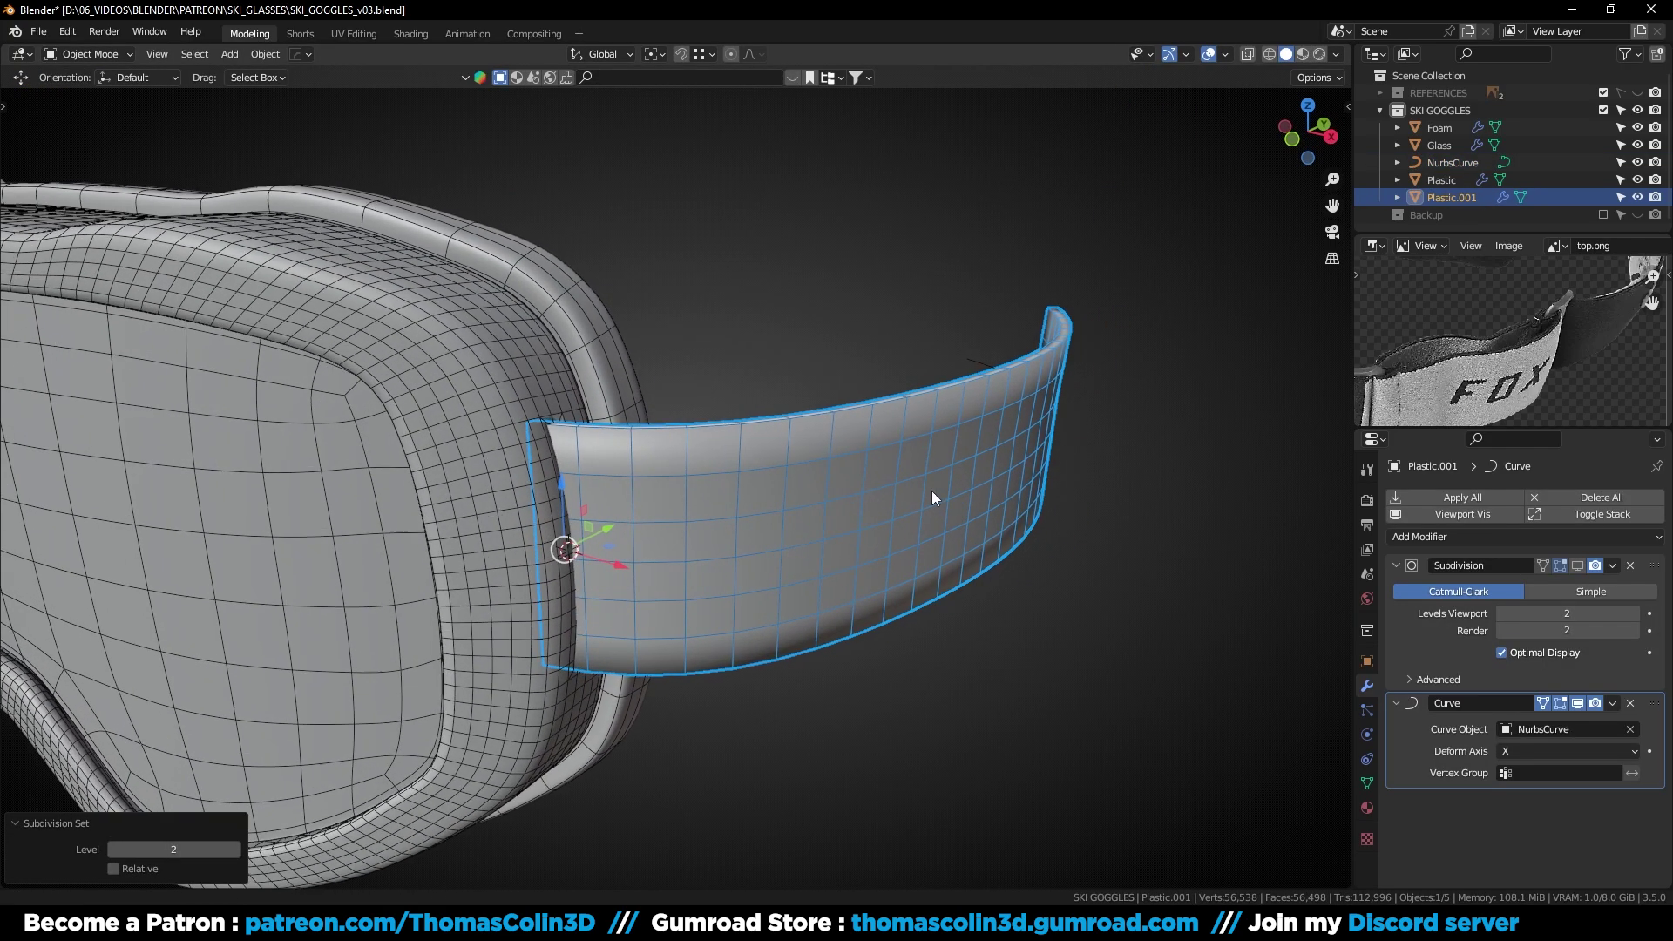
# Select the strap's sharp edges and bevel them with 2 segments, profile 1.000 and Clamp Overlap on
pyautogui.scroll(3, 769, 396)
pyautogui.press('q')
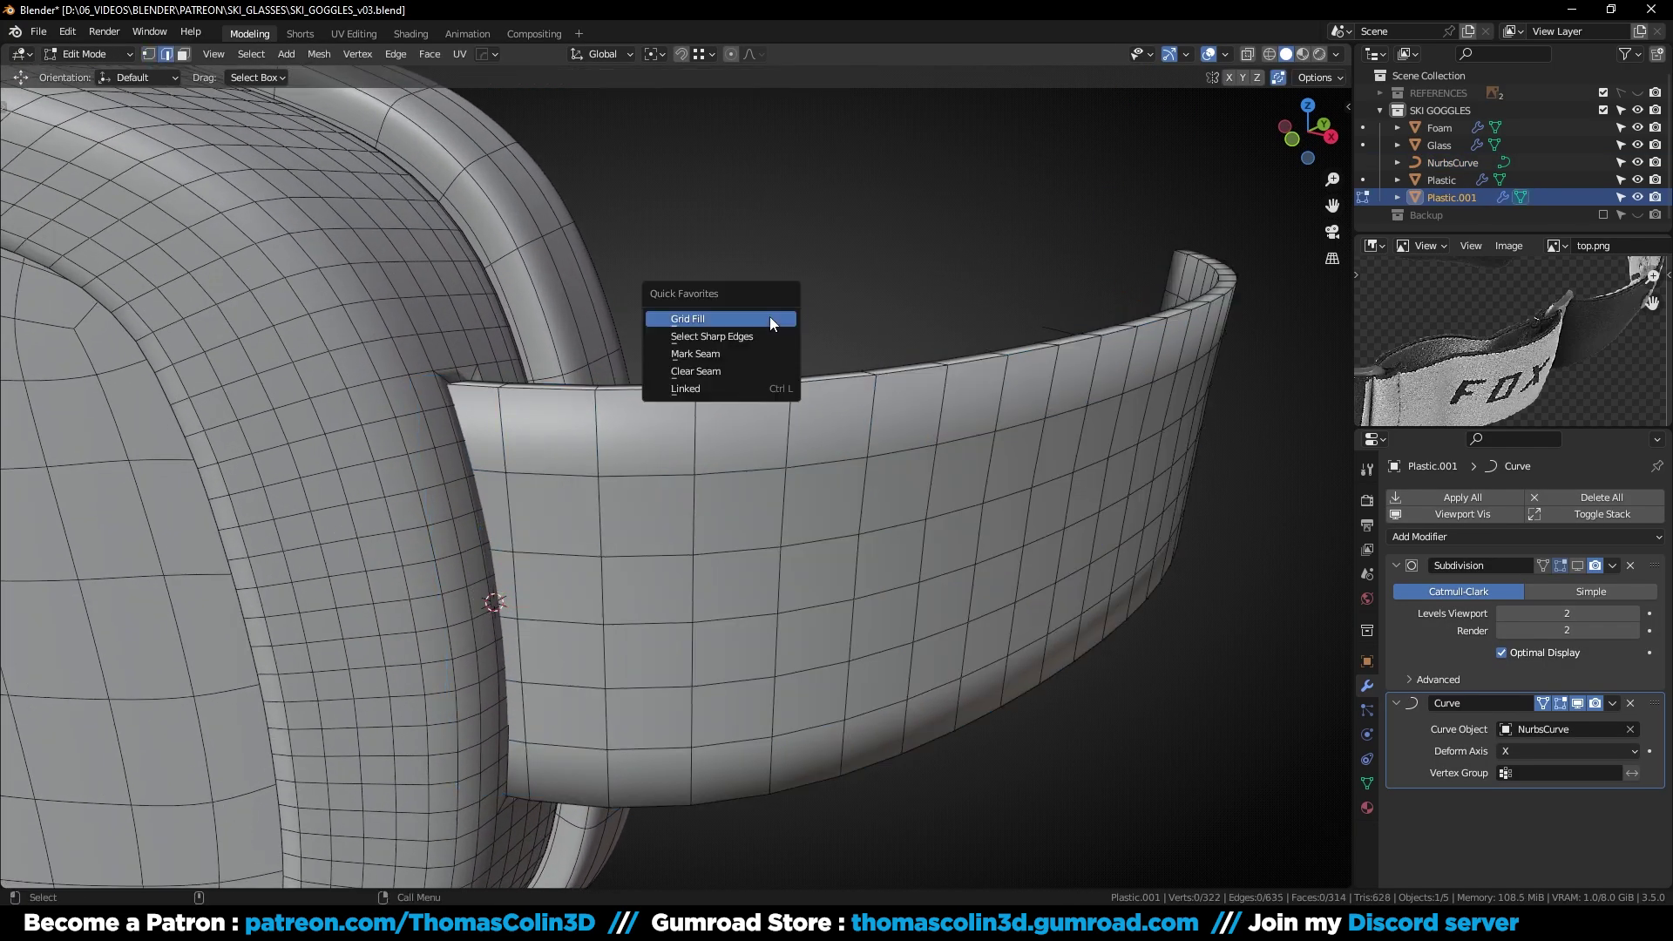
pyautogui.click(768, 337)
pyautogui.scroll(2, 710, 348)
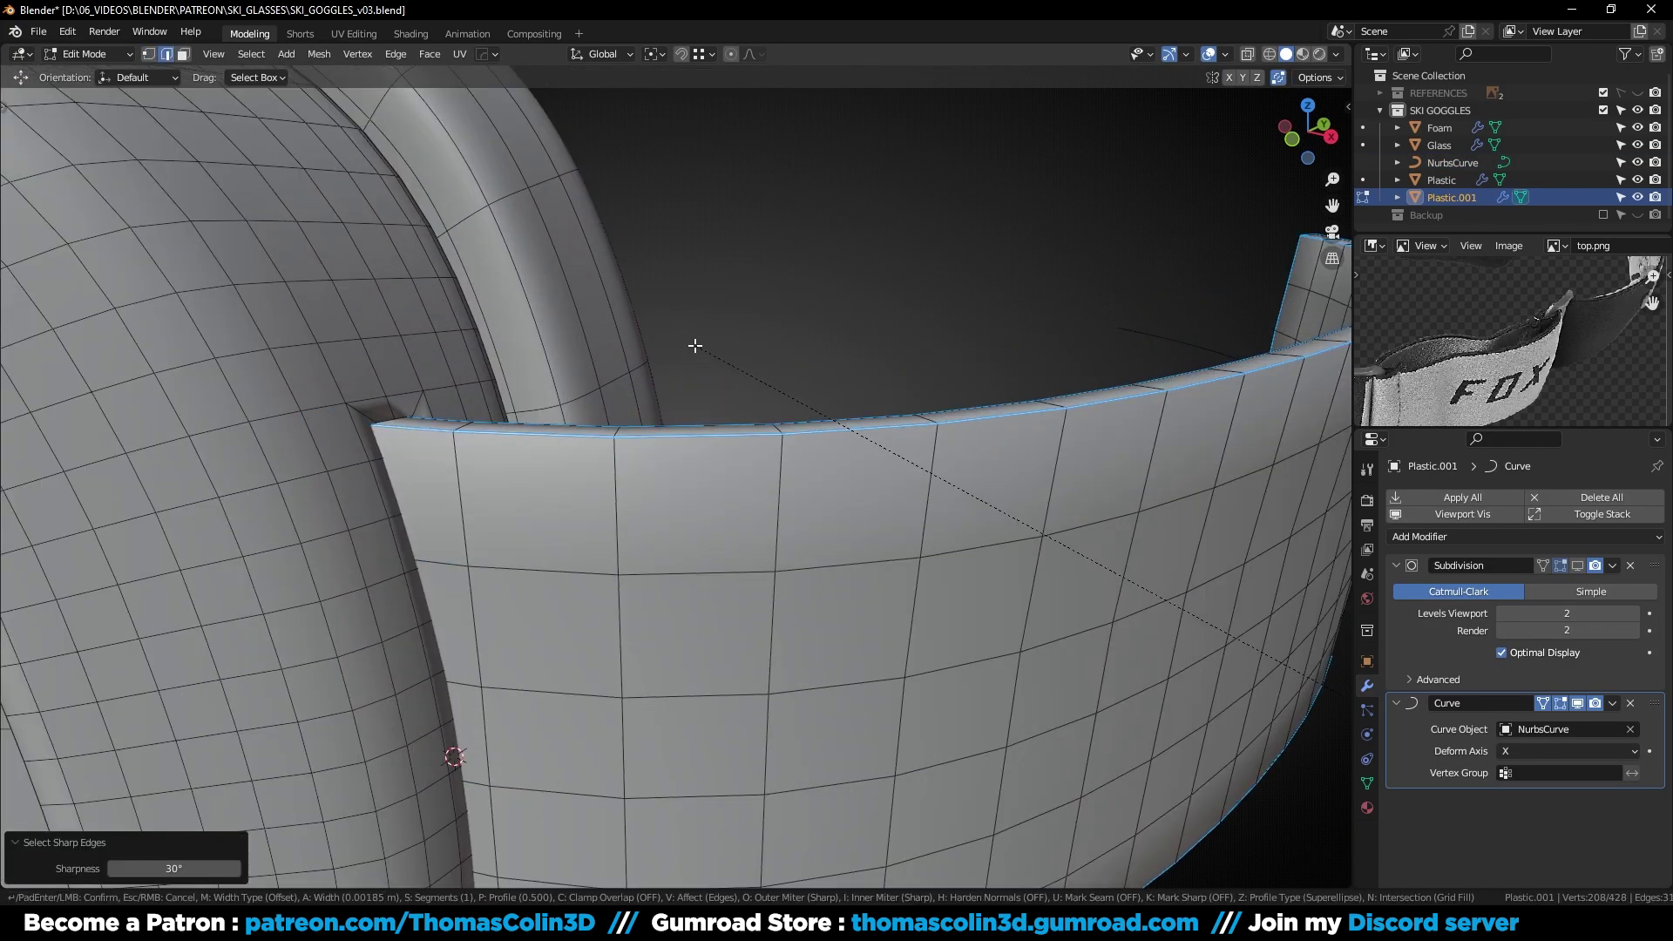
pyautogui.hotkey('ctrl', 'b')
pyautogui.scroll(1, 640, 321)
pyautogui.press('p')
pyautogui.press('c')
pyautogui.press('a')
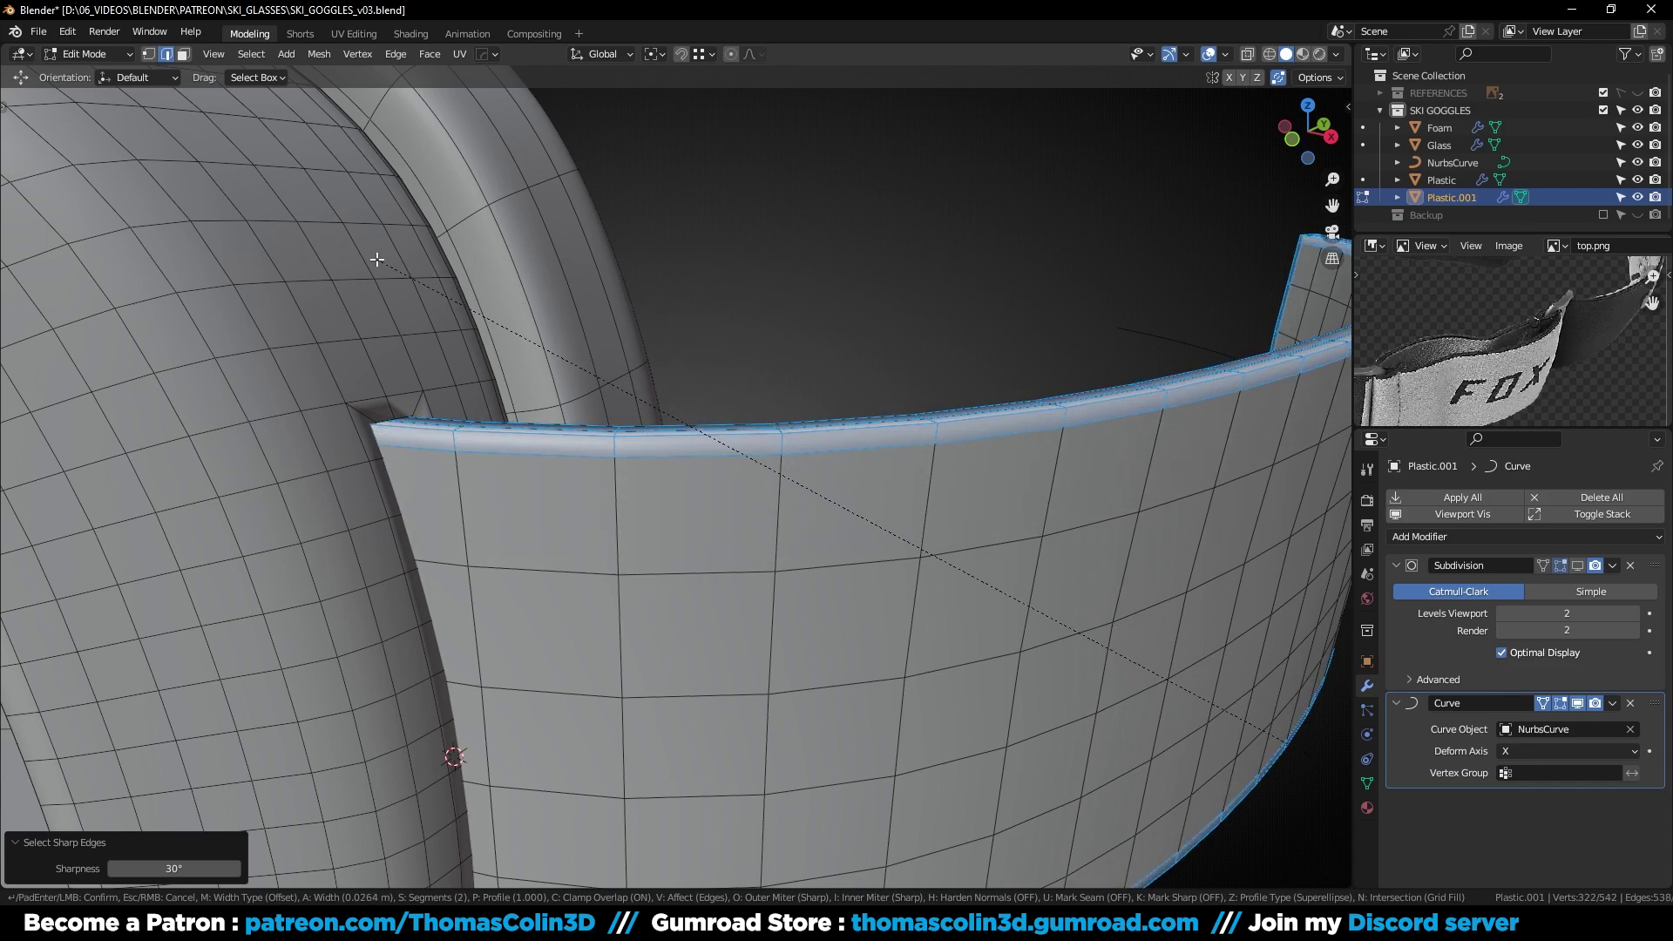
pyautogui.click(334, 253)
# Merge all the strap's vertices by distance at 0.0001 m and finish editing the mesh
pyautogui.press('1')
pyautogui.press('a')
pyautogui.press('m')
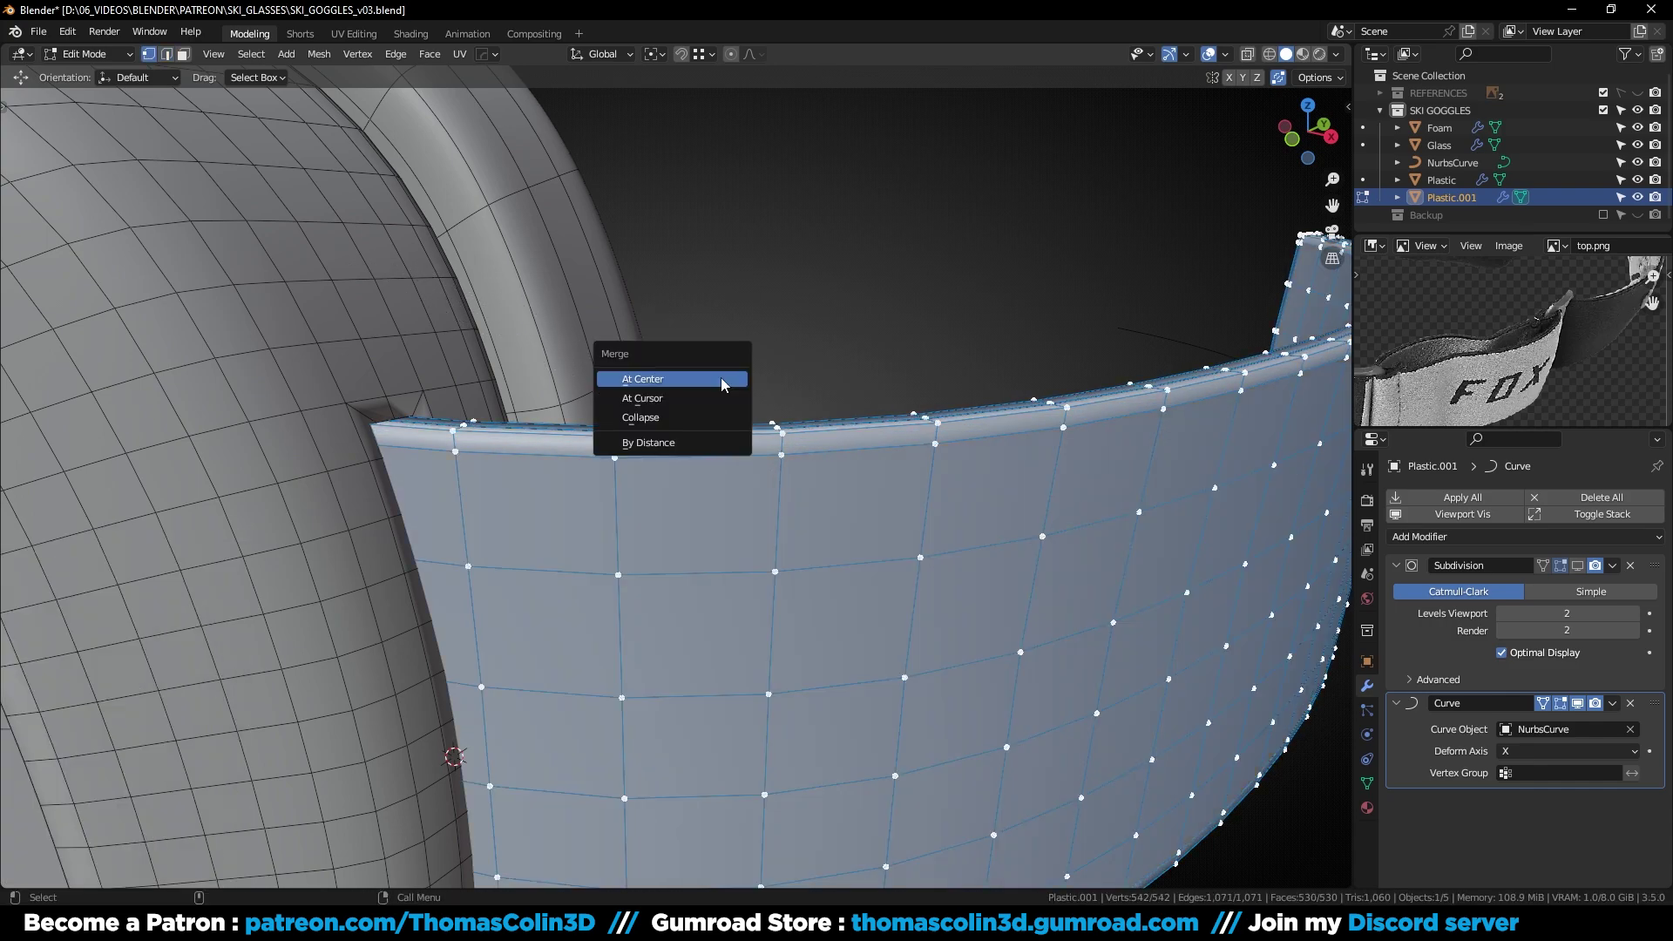
pyautogui.click(709, 441)
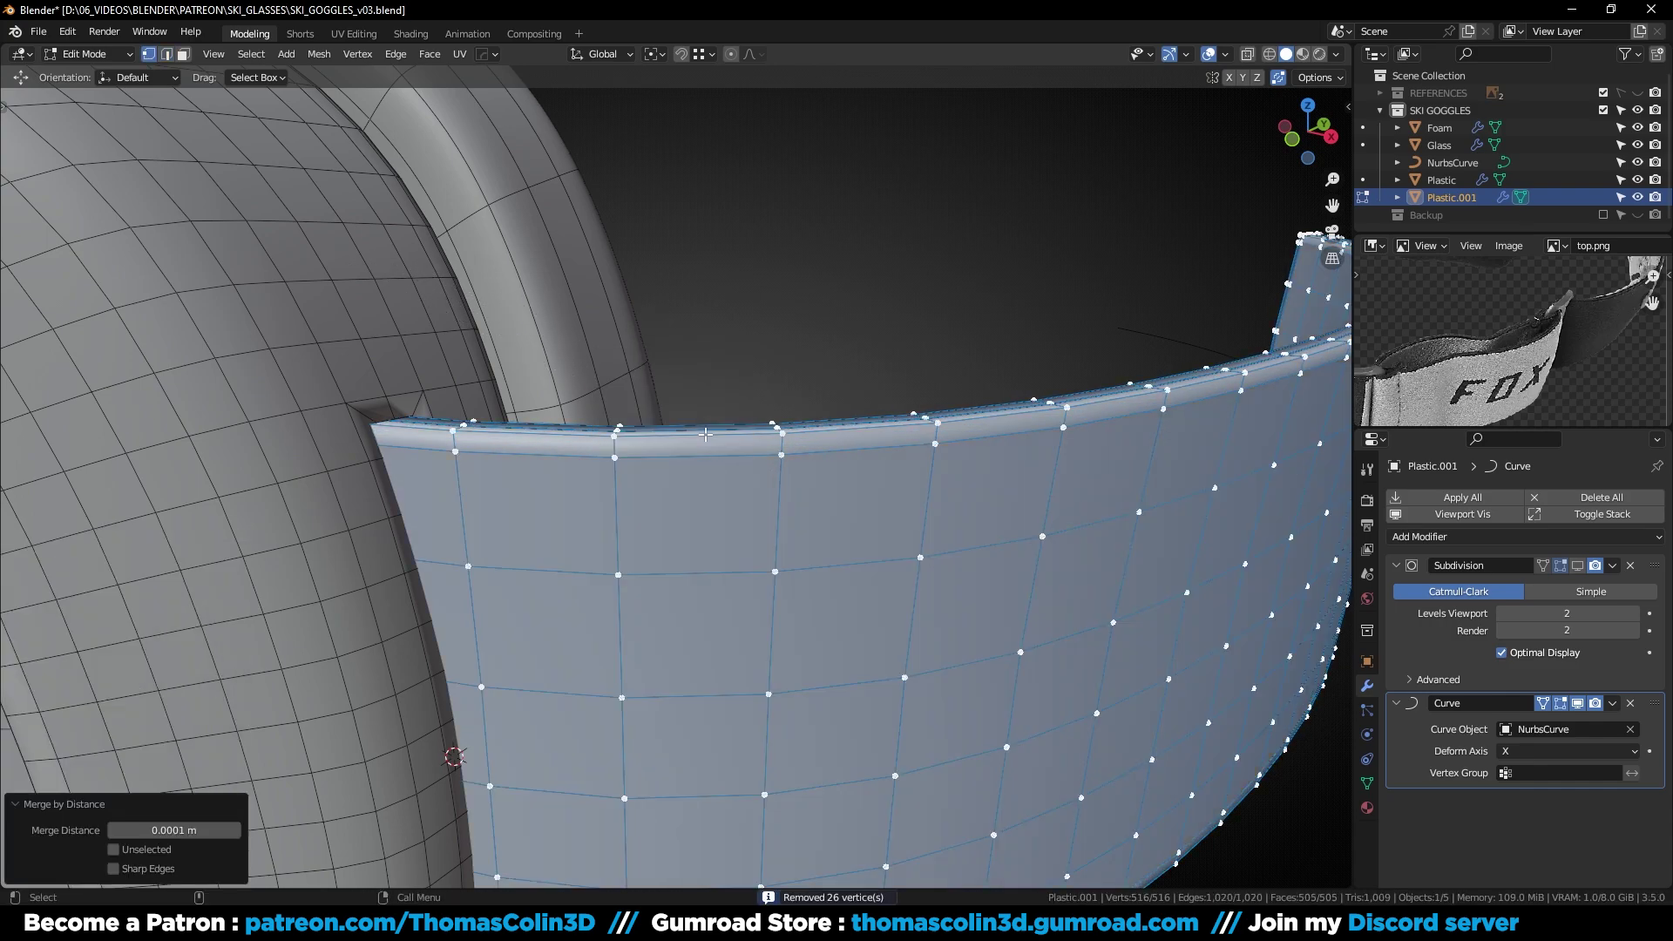
pyautogui.click(826, 234)
pyautogui.press('a')
pyautogui.press('Tab')
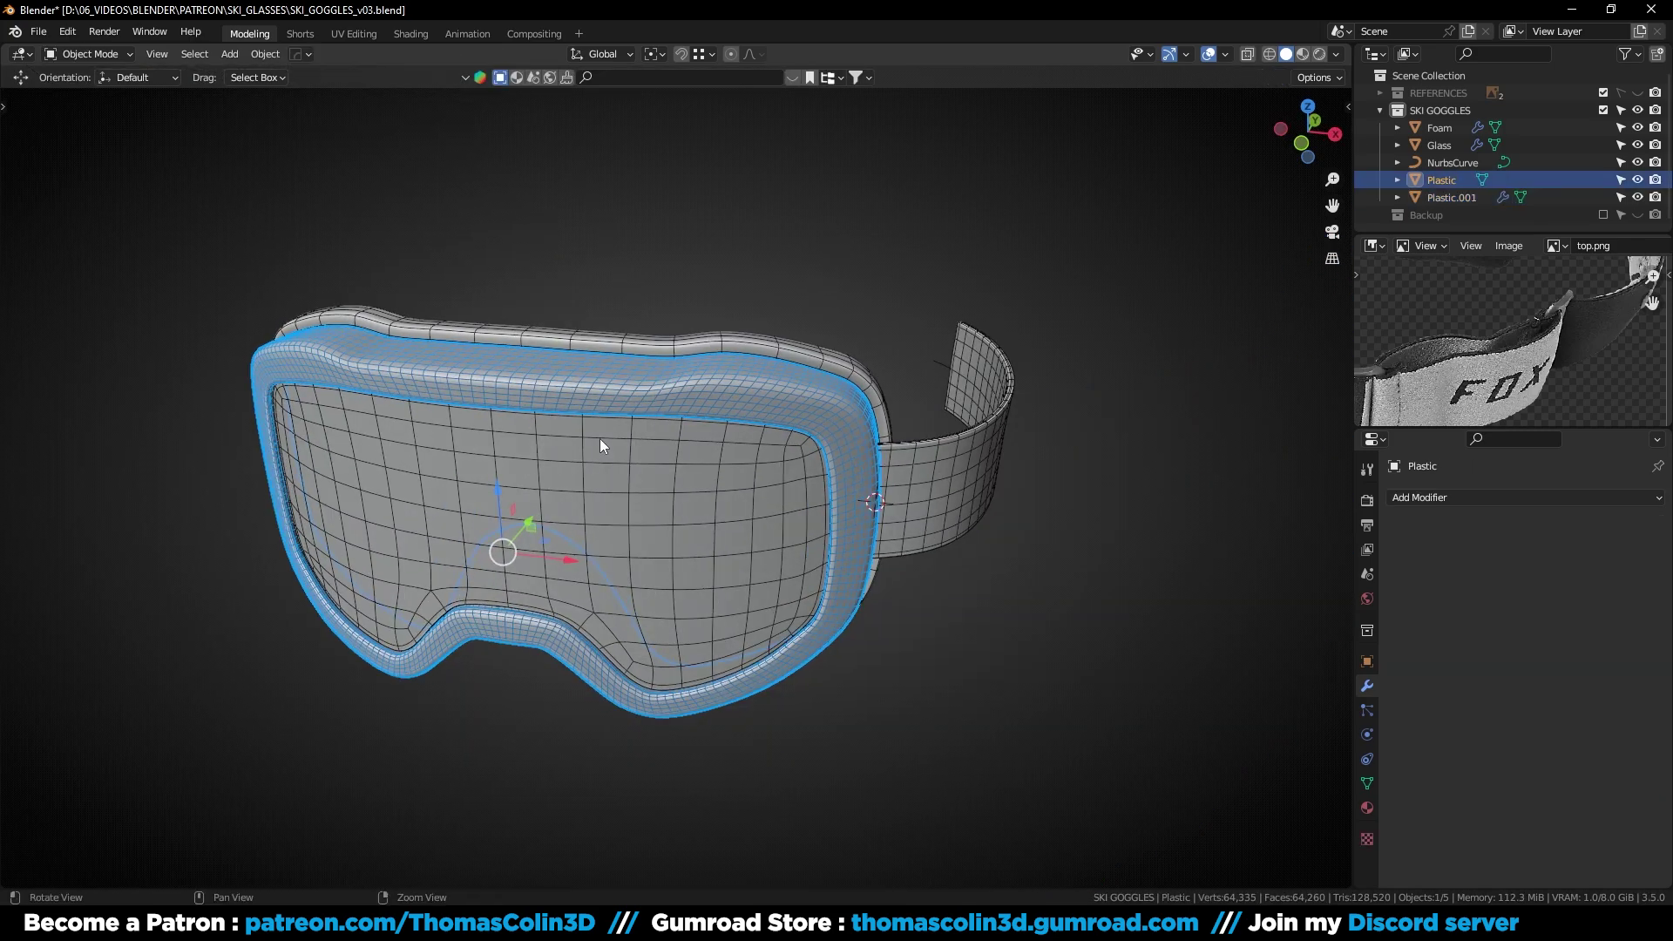
# Mirror the plastic frame across X with bisect so both sides have the slot, and apply the mirror modifier
pyautogui.hotkey('alt', 'x')
pyautogui.click(648, 573)
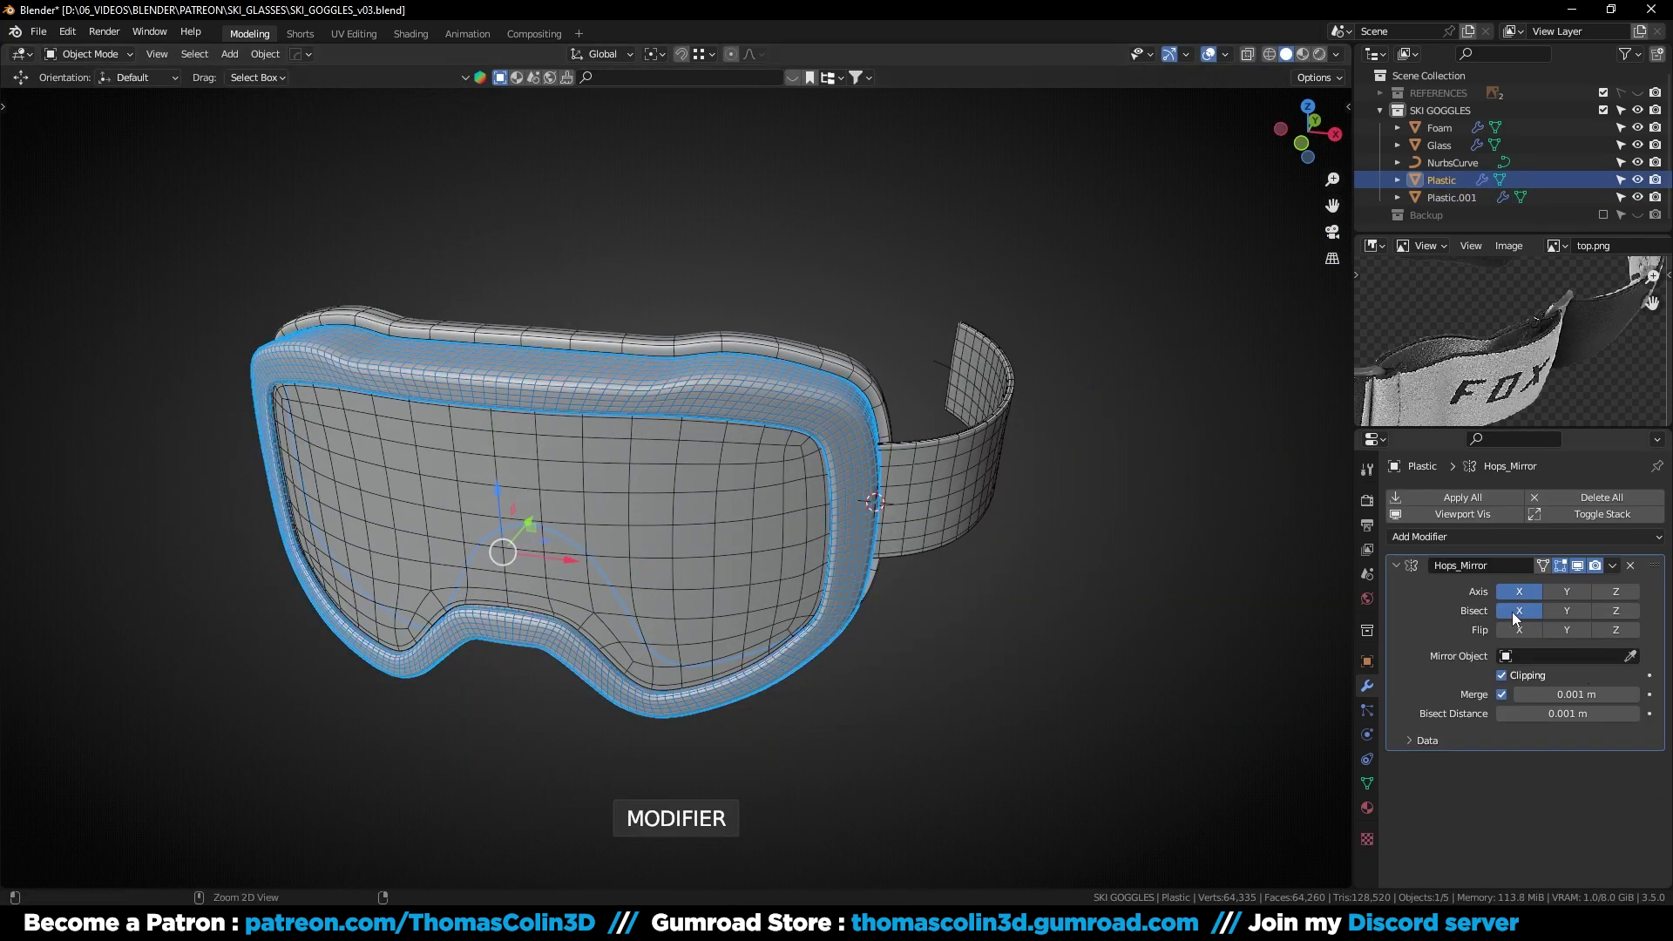
pyautogui.moveTo(639, 485); pyautogui.dragTo(812, 452, button='middle')
pyautogui.hotkey('ctrl', 'a')
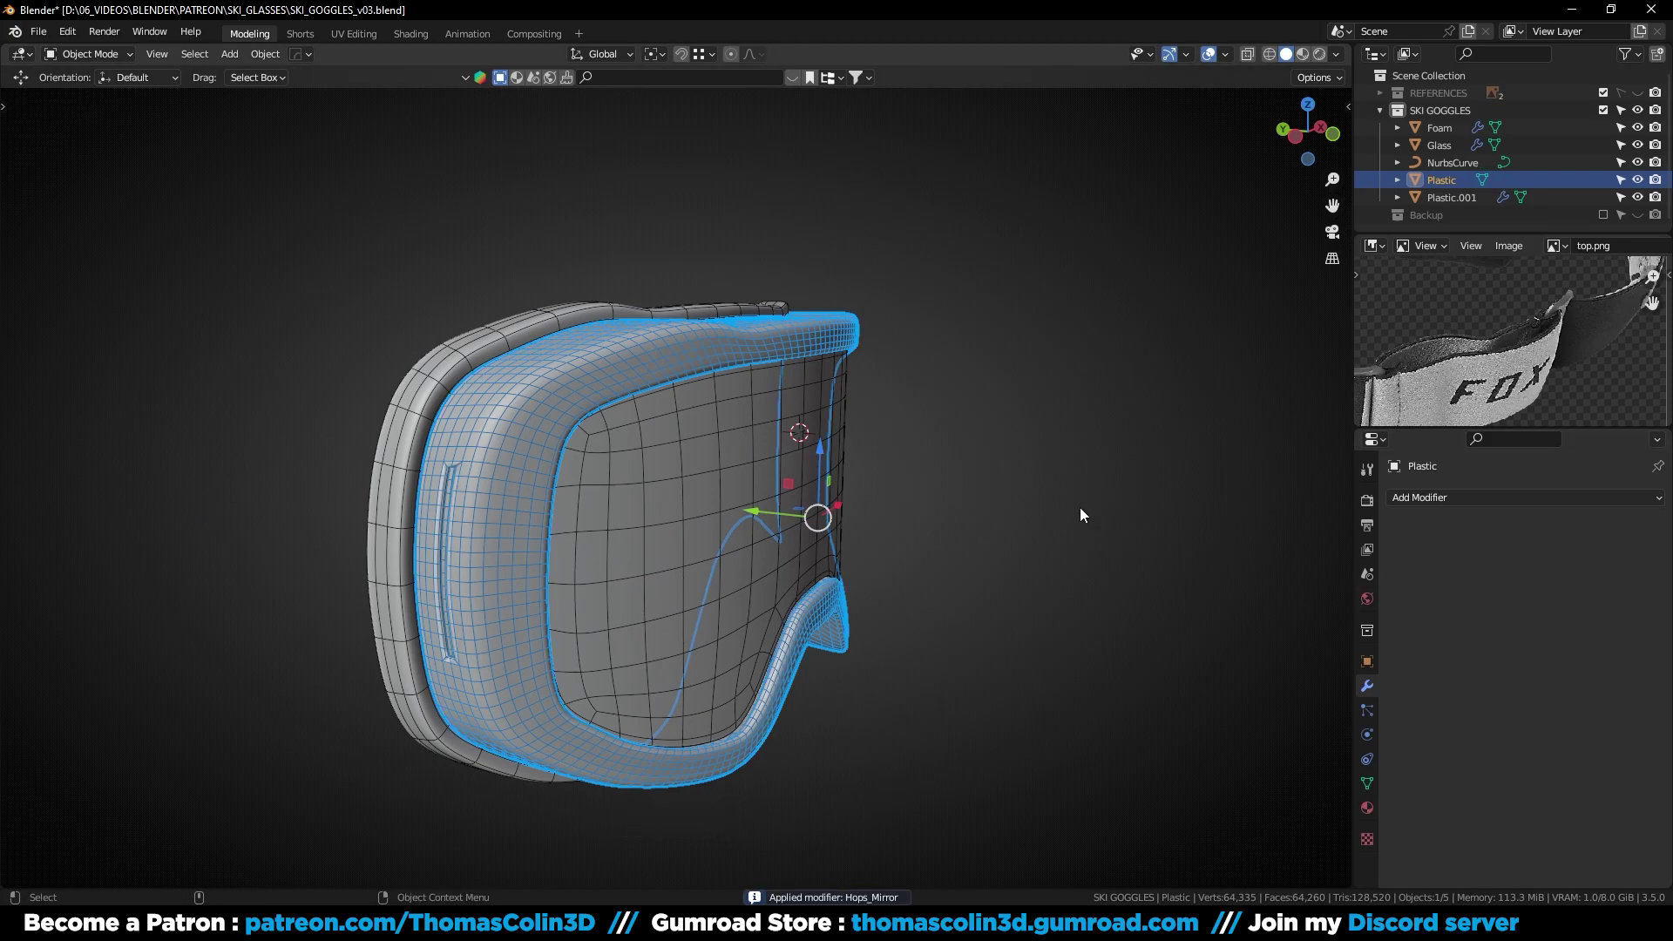
pyautogui.moveTo(1077, 505); pyautogui.dragTo(794, 540, button='middle')
pyautogui.click(789, 460)
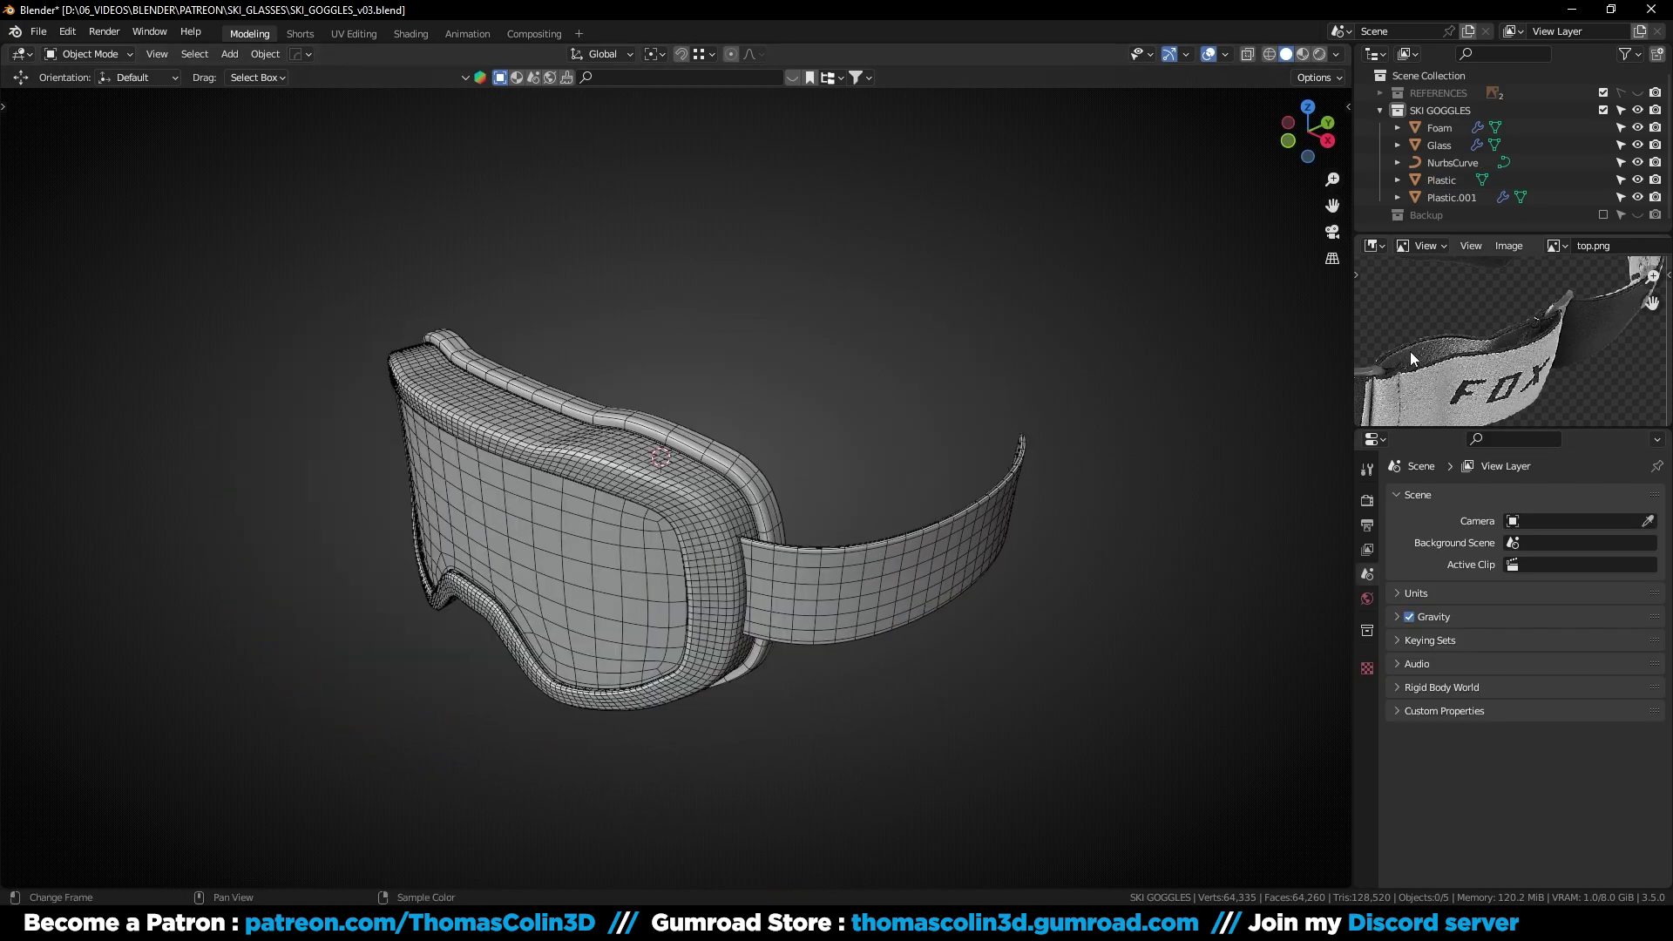
# Check the strap buckle in the reference image and add a 2 m plane at the world origin
pyautogui.scroll(1, 1410, 352)
pyautogui.moveTo(1410, 352)
pyautogui.mouseDown(button='middle')
pyautogui.moveTo(1456, 315)
pyautogui.moveTo(1443, 350)
pyautogui.moveTo(1429, 337)
pyautogui.mouseUp(button='middle')
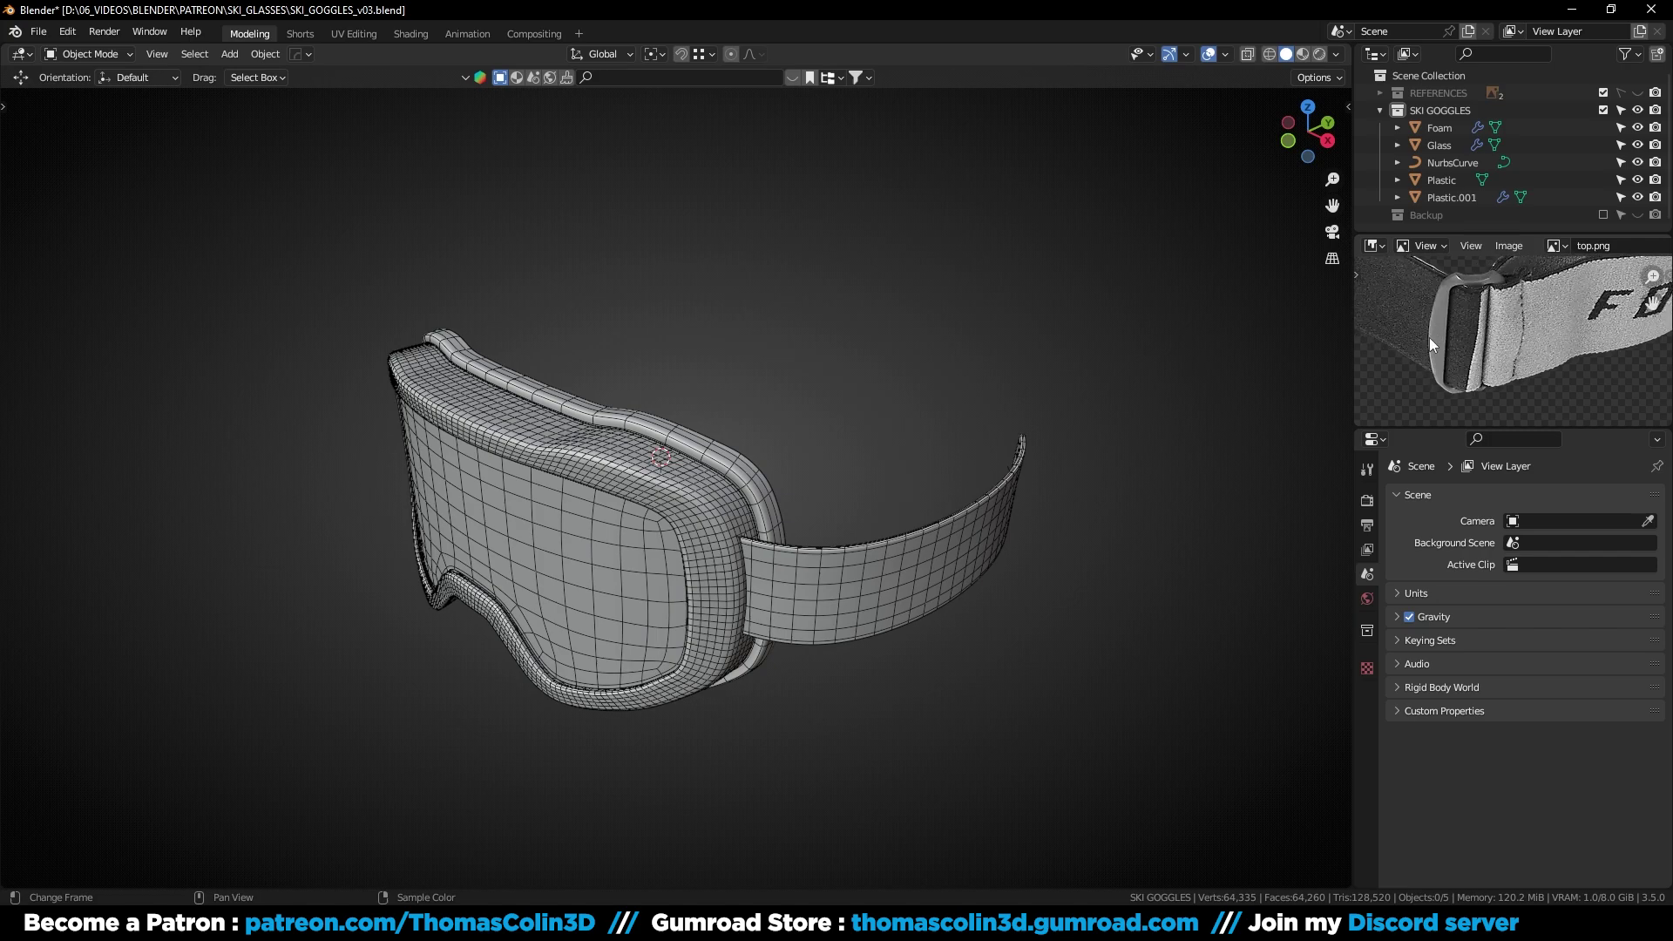
pyautogui.moveTo(959, 405); pyautogui.dragTo(789, 405, button='middle')
pyautogui.hotkey('shift', 'a')
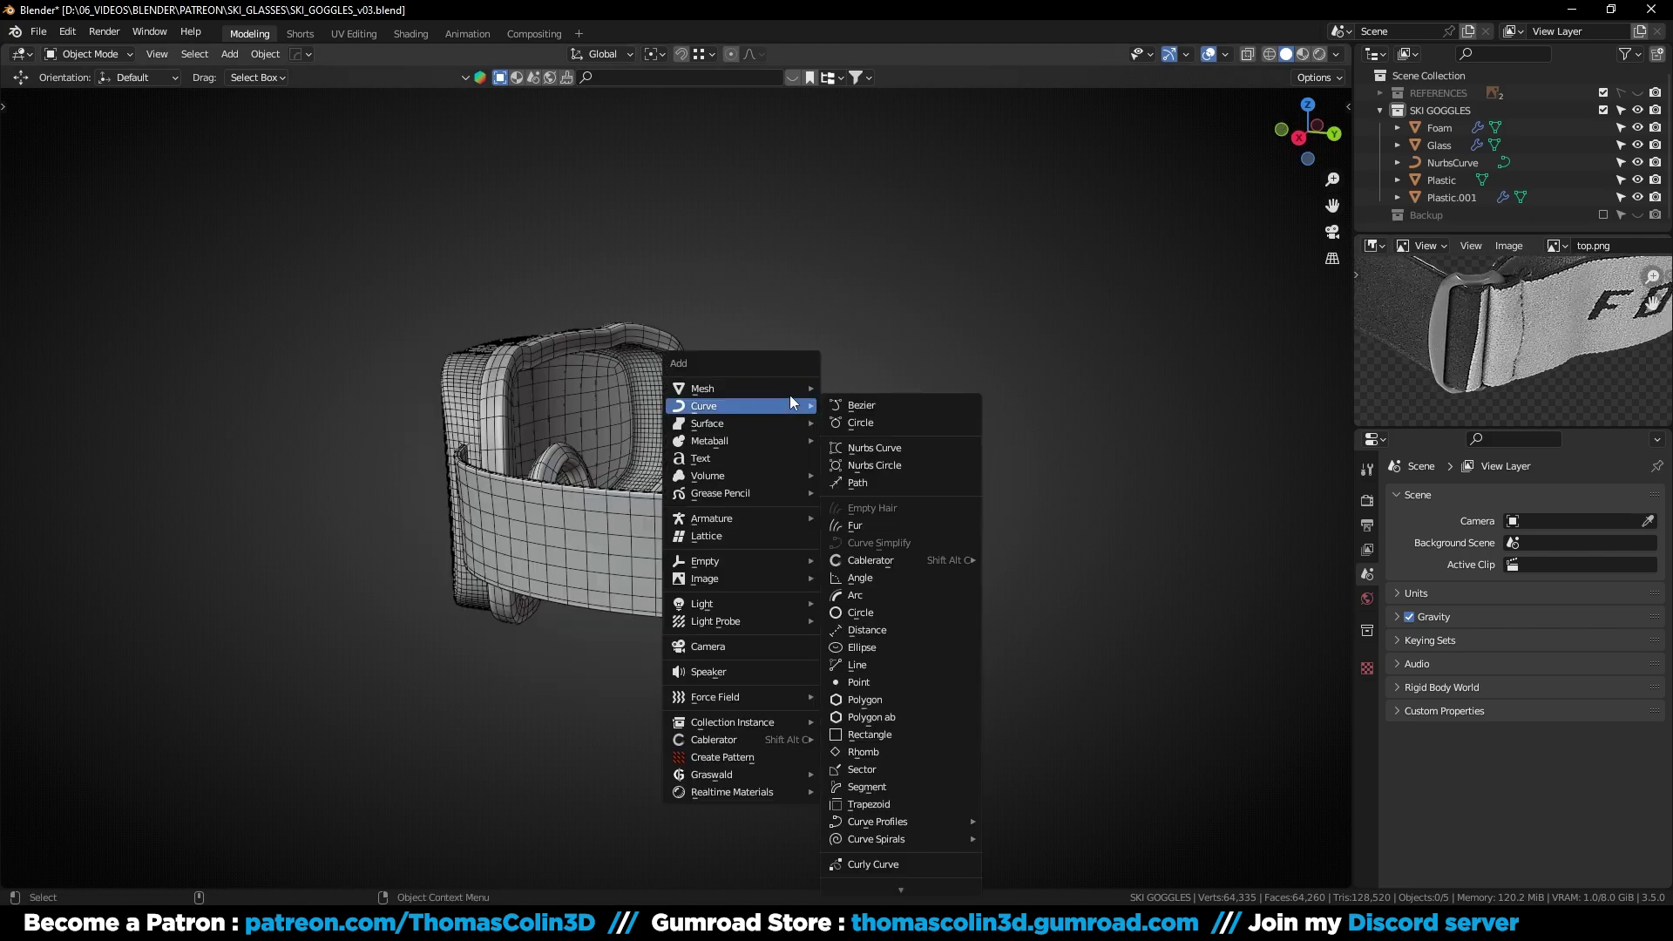
pyautogui.moveTo(789, 399)
pyautogui.click(854, 389)
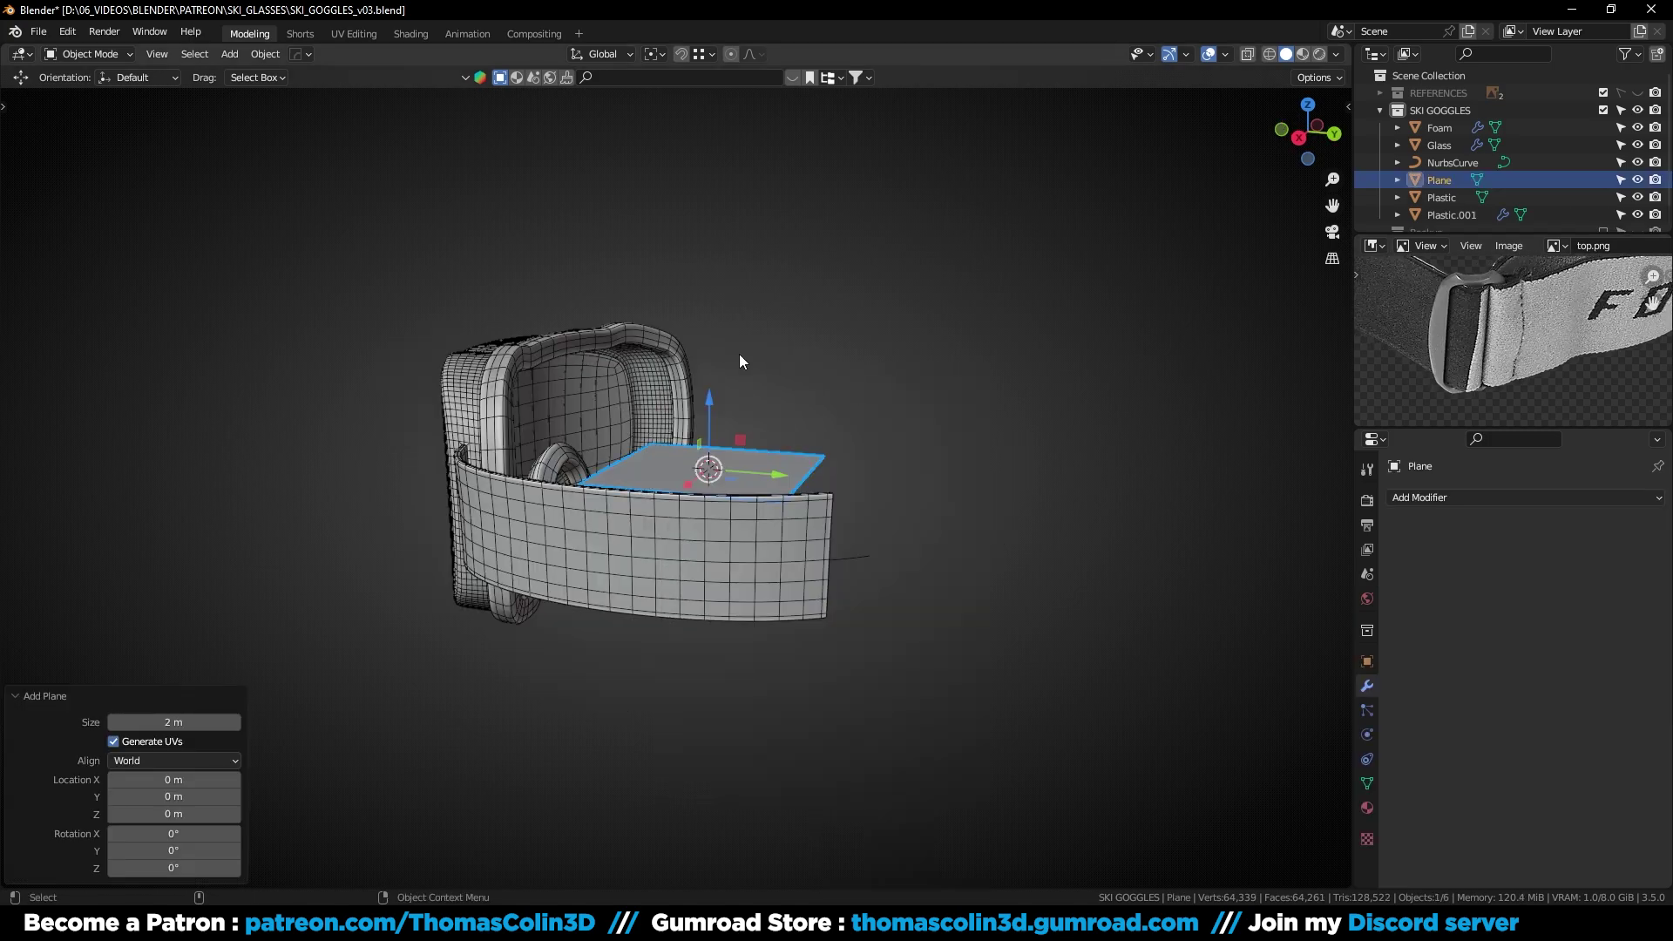
# Add one centred loop cut in each direction to divide the plane into four quarters
pyautogui.press('KP_7')
pyautogui.press('Tab')
pyautogui.press('2')
pyautogui.click(500, 423)
pyautogui.hotkey('ctrl', 'r')
pyautogui.click(499, 423)
pyautogui.rightClick(500, 423)
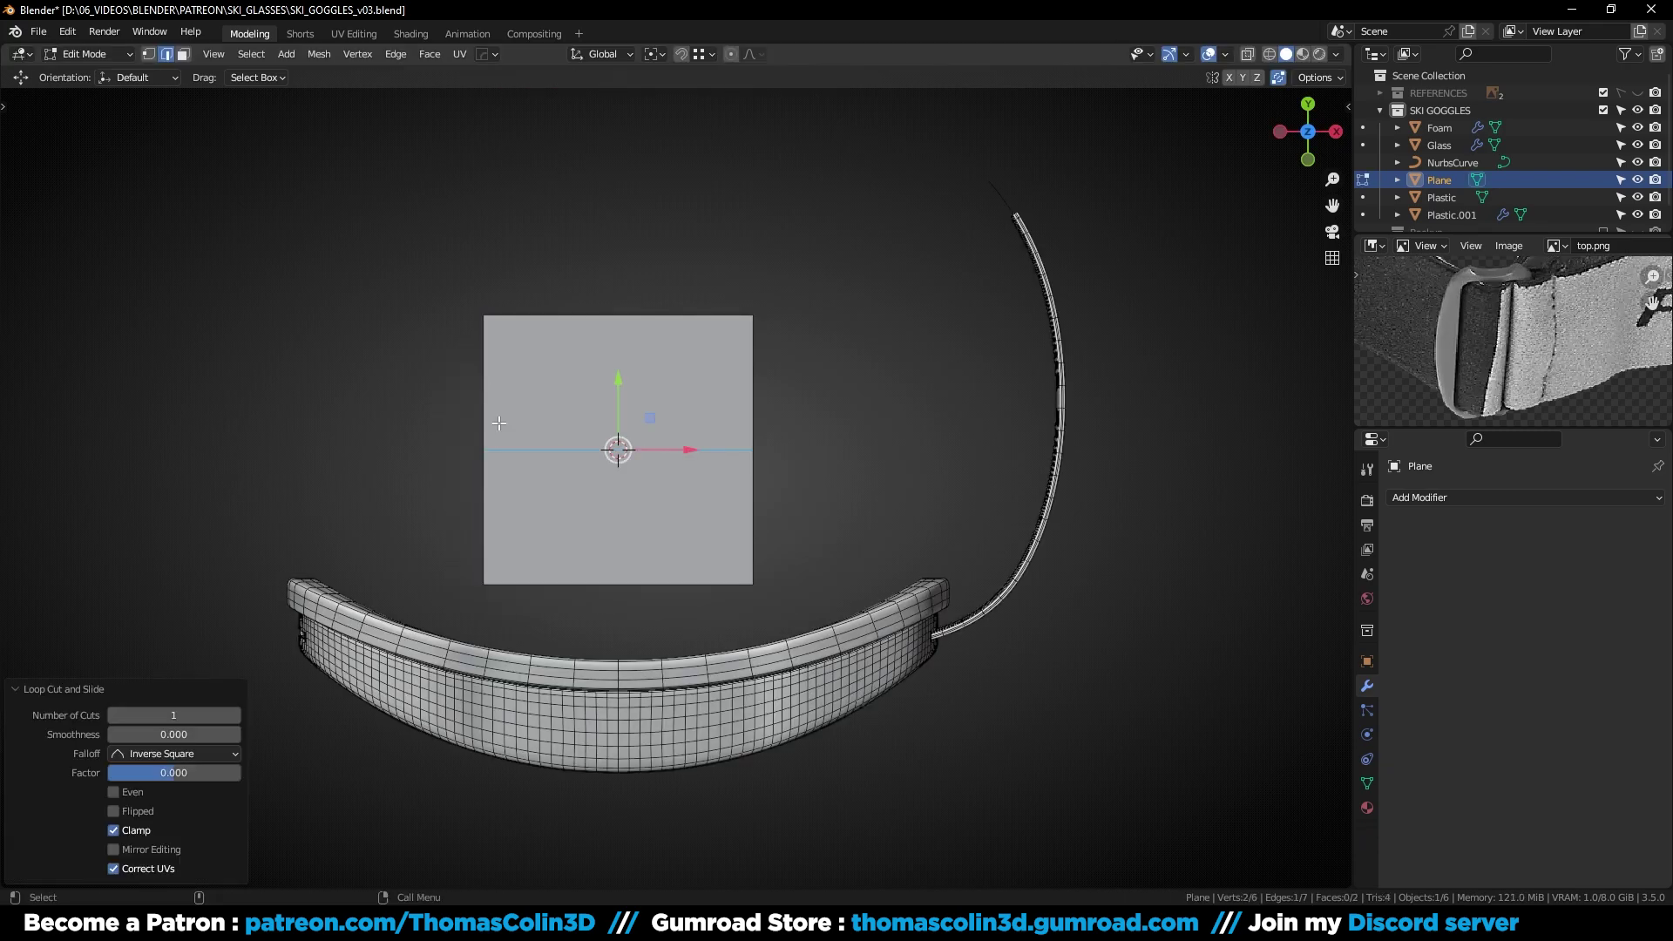
pyautogui.click(618, 395)
pyautogui.hotkey('ctrl', 'r')
pyautogui.click(625, 334)
pyautogui.rightClick(625, 339)
pyautogui.press('Tab')
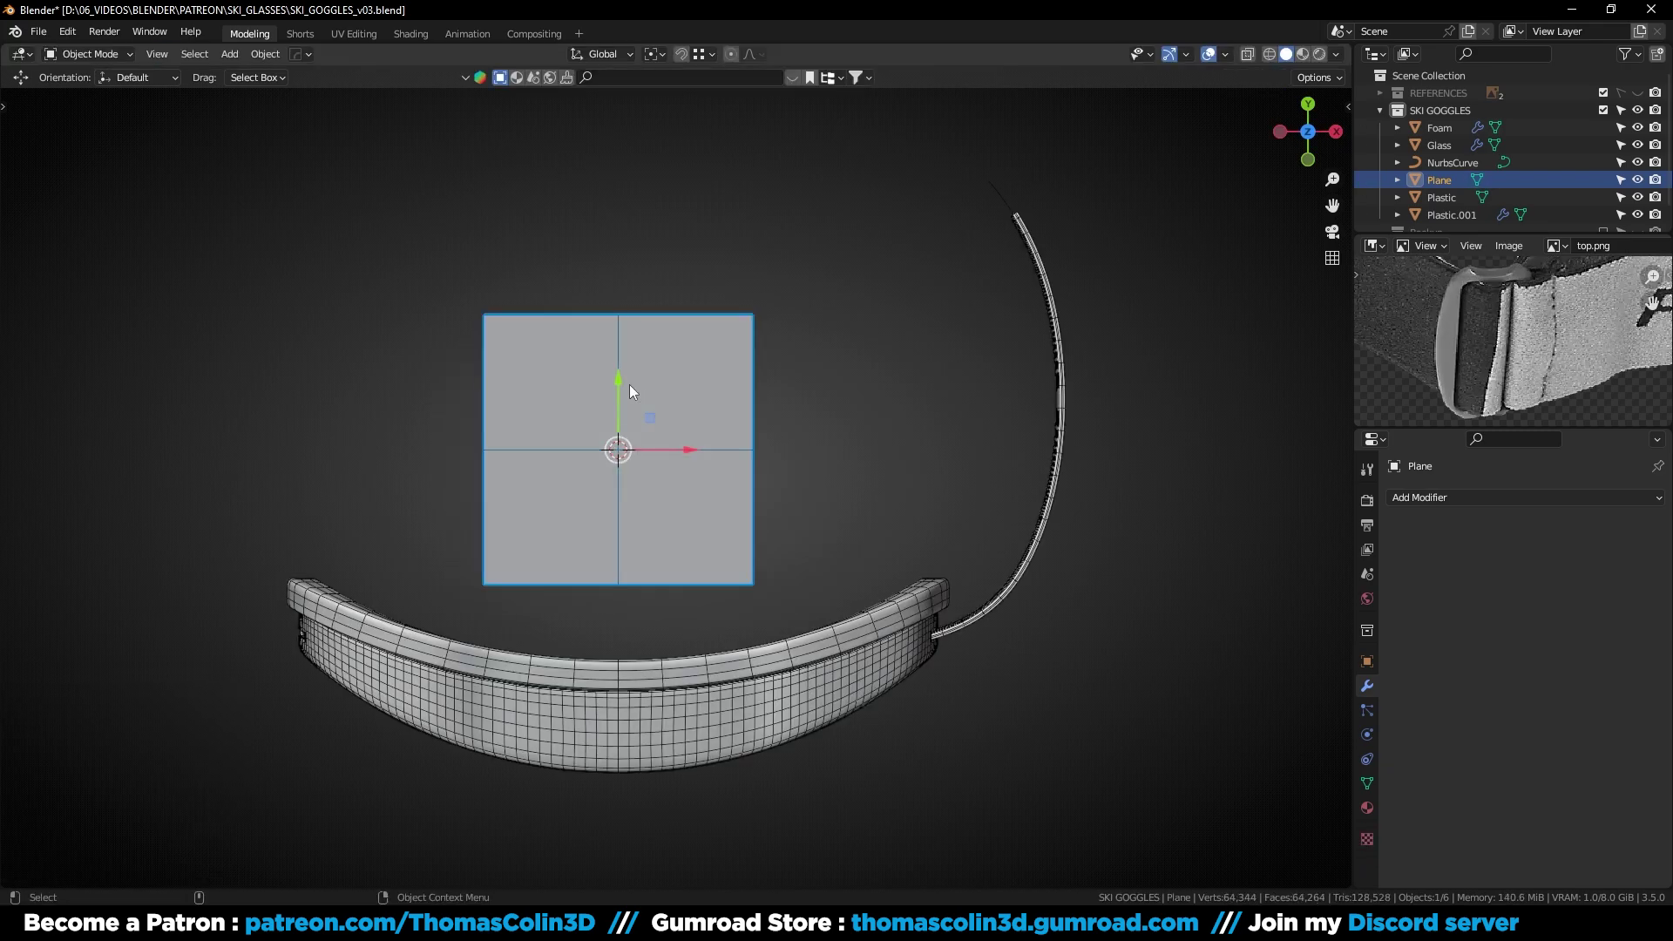
# Add a level 2 Subdivision modifier to the plane and narrow its mesh along X
pyautogui.hotkey('ctrl', '2')
pyautogui.press('Tab')
pyautogui.press('s')
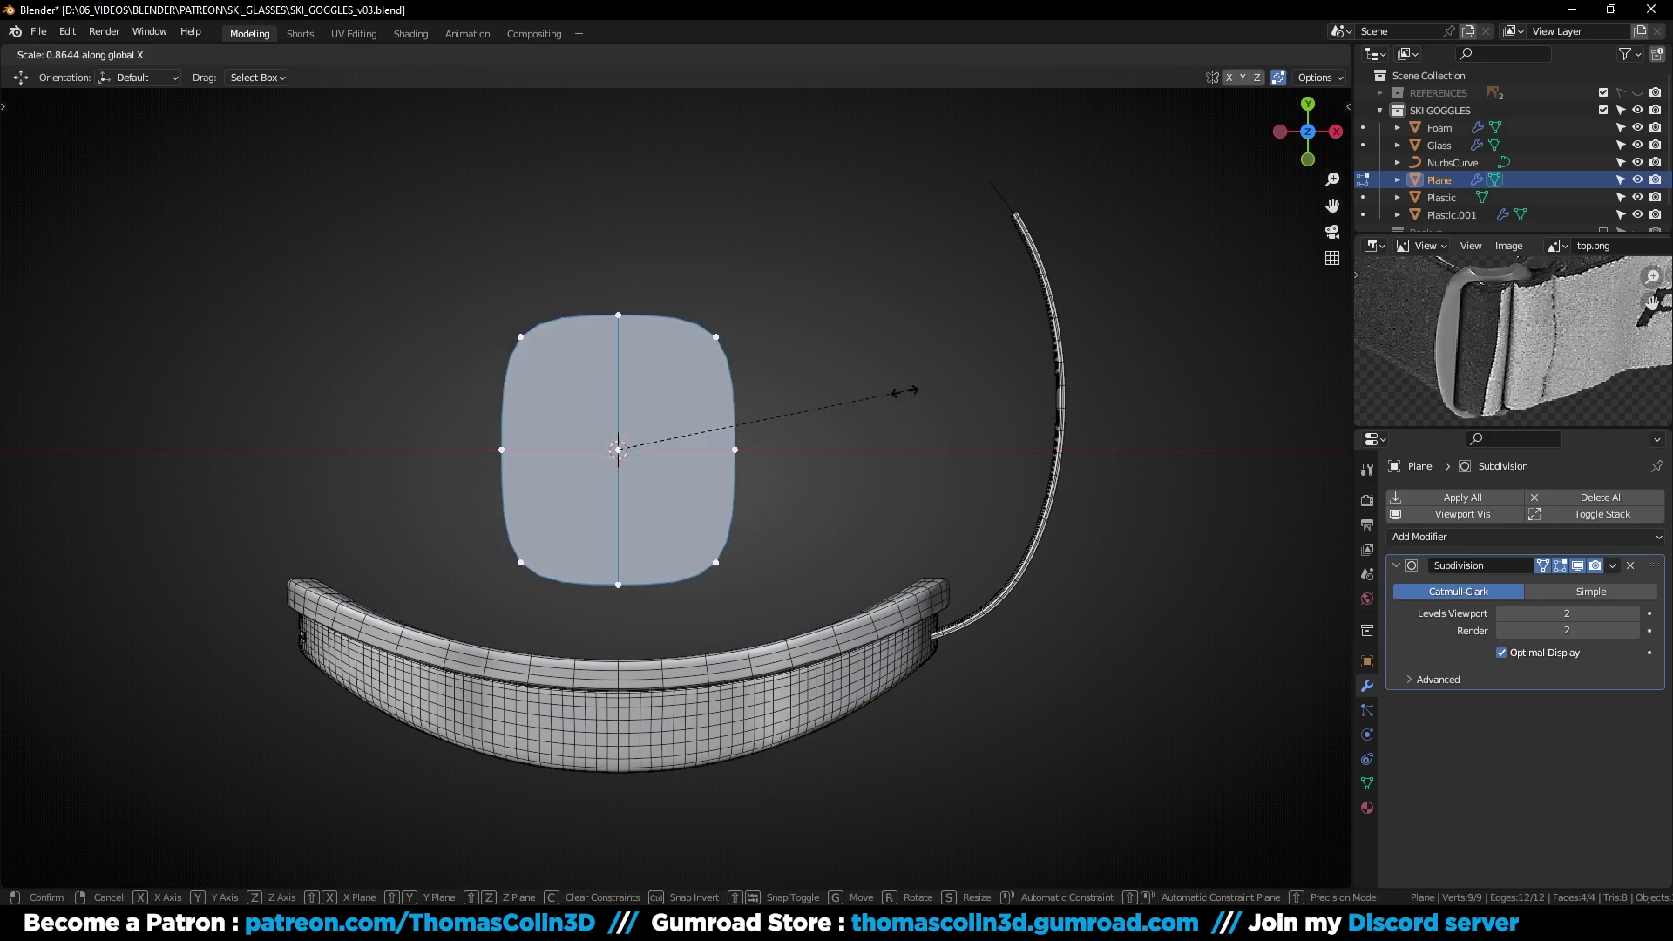
pyautogui.press('x')
pyautogui.click(858, 403)
# Add a centred crosswise loop cut in the upper half and in the lower half of the plane
pyautogui.hotkey('ctrl', 'r')
pyautogui.click(606, 390)
pyautogui.rightClick(607, 390)
pyautogui.click(618, 471)
pyautogui.hotkey('ctrl', 'r')
pyautogui.click(618, 469)
pyautogui.rightClick(618, 469)
# Scale the plane's lower and upper pairs of corner vertices inward along X to taper both ends
pyautogui.press('1')
pyautogui.click(528, 577)
pyautogui.keyDown('shift'); pyautogui.click(698, 573); pyautogui.keyUp('shift')
pyautogui.press('s')
pyautogui.press('x')
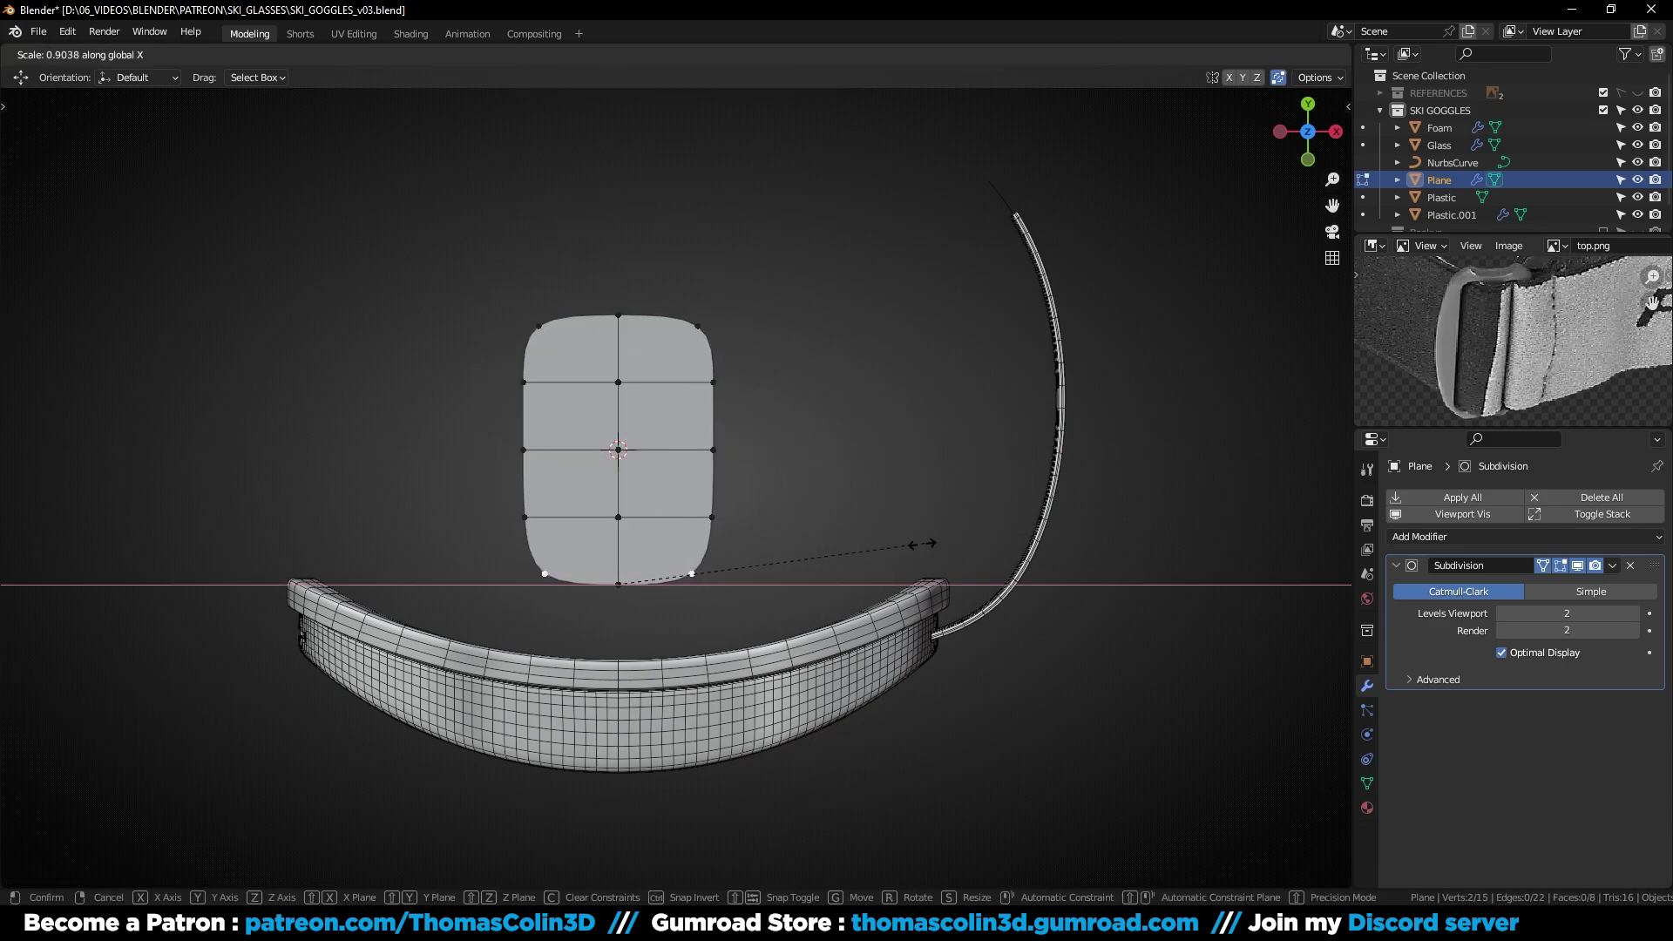
pyautogui.click(880, 553)
pyautogui.moveTo(469, 268); pyautogui.dragTo(599, 351)
pyautogui.keyDown('shift'); pyautogui.moveTo(641, 311); pyautogui.dragTo(806, 369); pyautogui.keyUp('shift')
pyautogui.press('s')
pyautogui.press('x')
pyautogui.click(837, 336)
# Adjust the plane's side vertices along X to give the long sides a gentle outward bow
pyautogui.moveTo(457, 366); pyautogui.dragTo(542, 514)
pyautogui.press('g')
pyautogui.press('x')
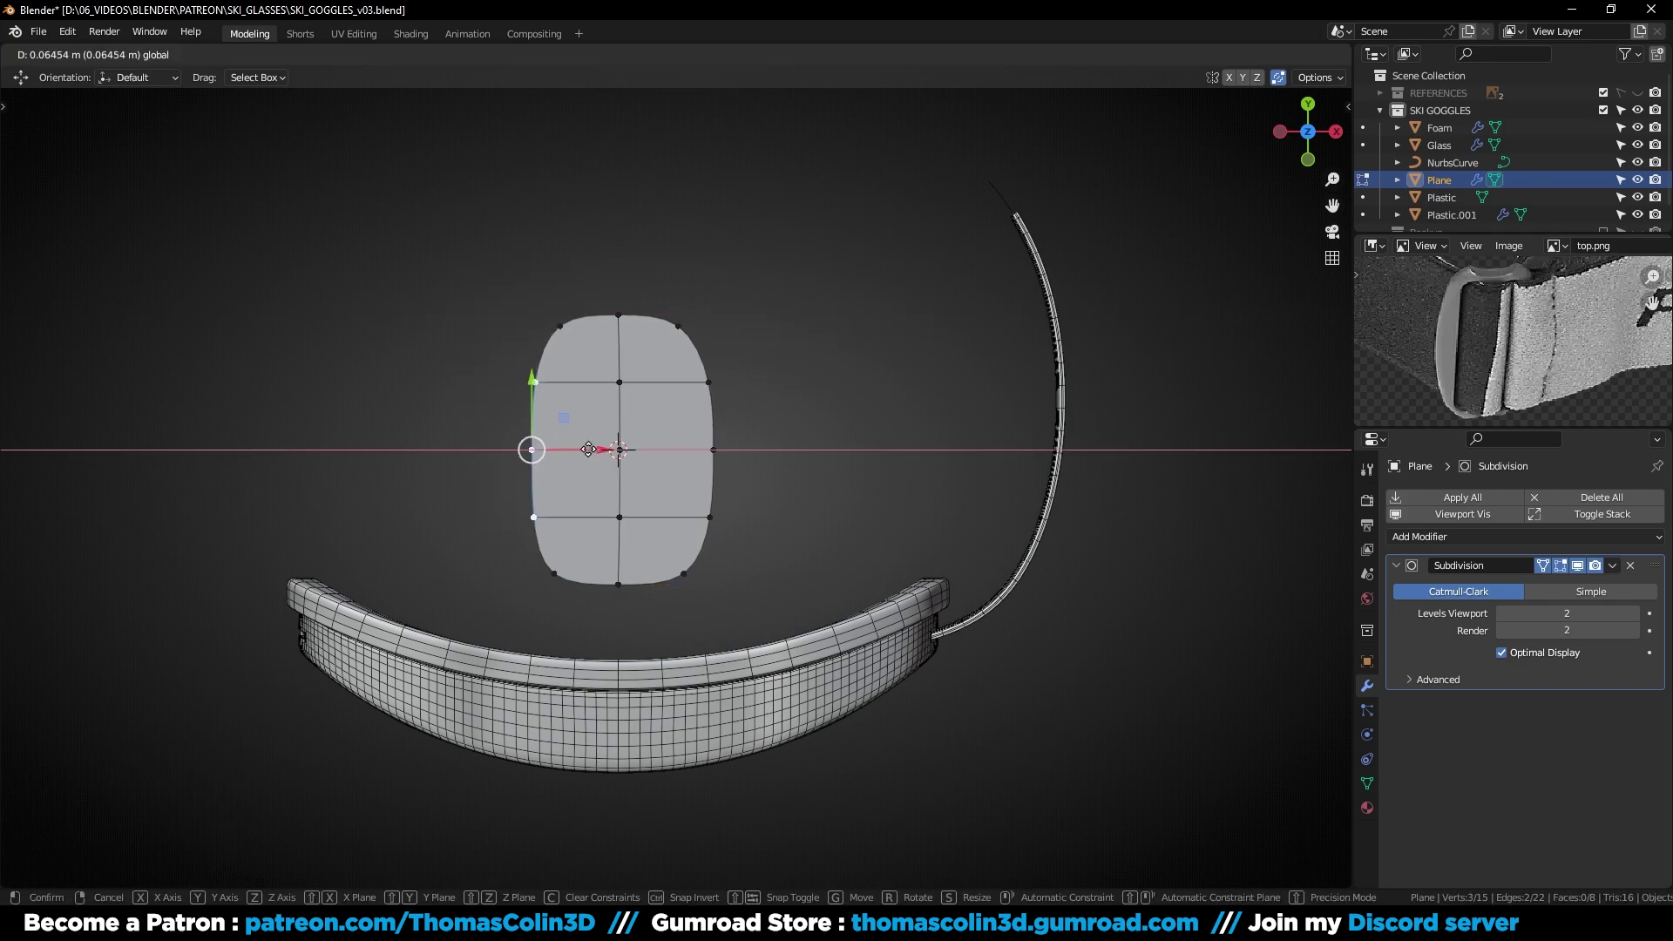
pyautogui.moveTo(587, 449); pyautogui.dragTo(584, 450)
pyautogui.moveTo(447, 354); pyautogui.dragTo(541, 407)
pyautogui.keyDown('shift'); pyautogui.moveTo(505, 494); pyautogui.dragTo(556, 536); pyautogui.keyUp('shift')
pyautogui.moveTo(594, 444); pyautogui.dragTo(596, 444)
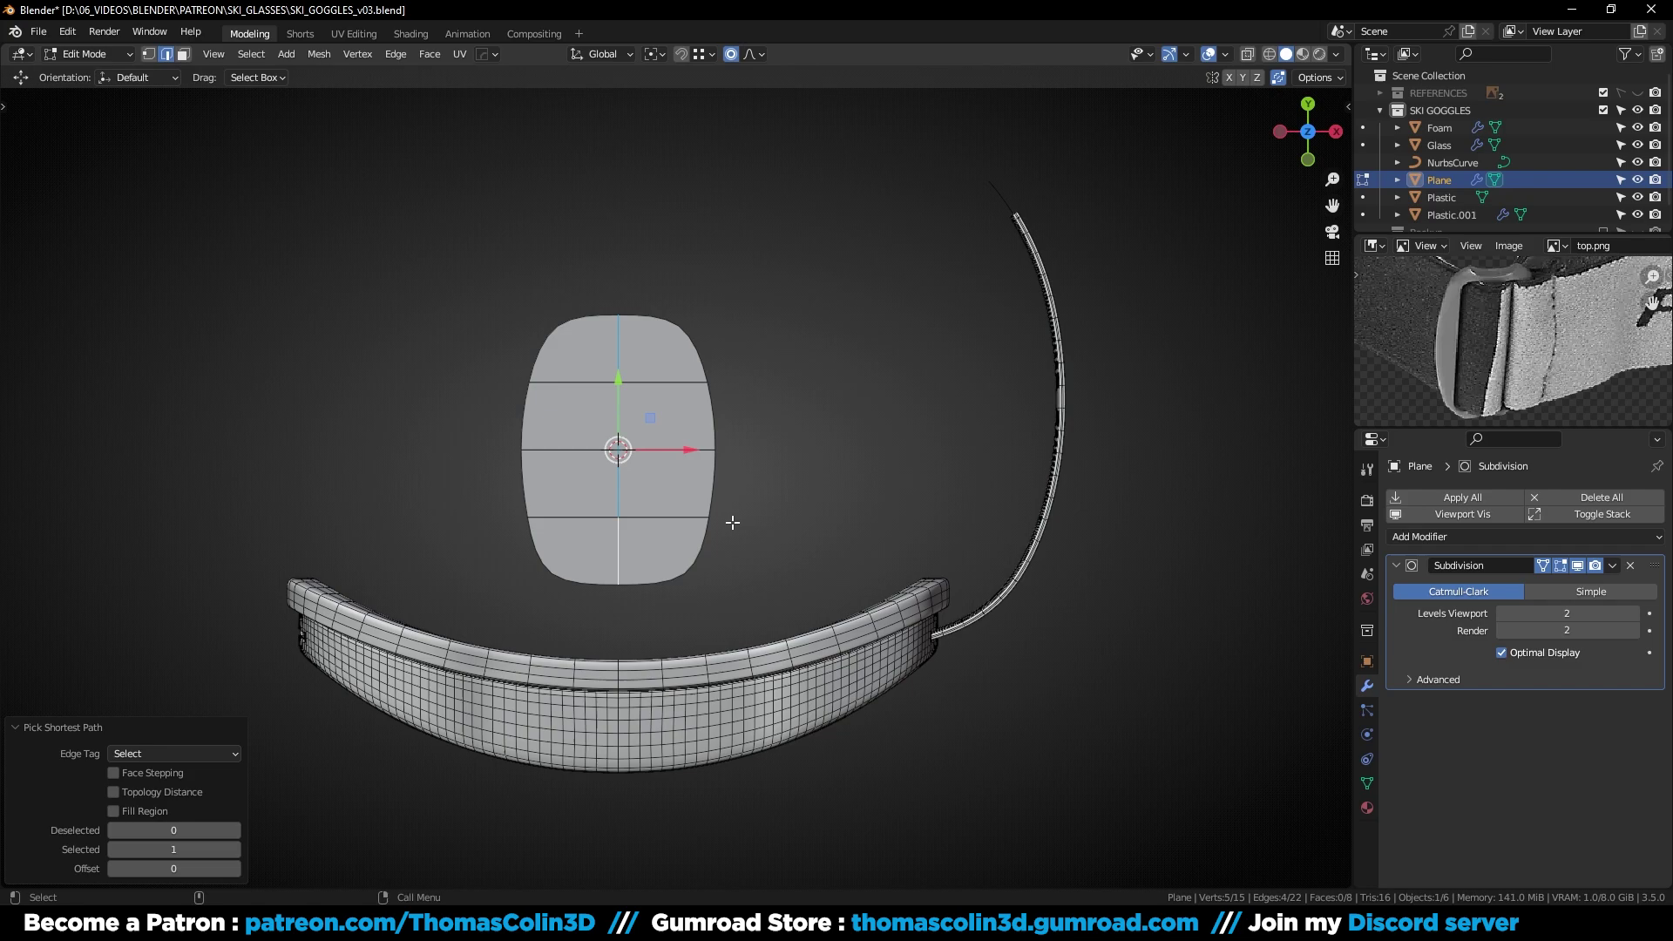
# Bevel the plane's central lengthwise edges about 0.3 m wide with 2 segments and profile 1.000
pyautogui.hotkey('ctrl', 'b')
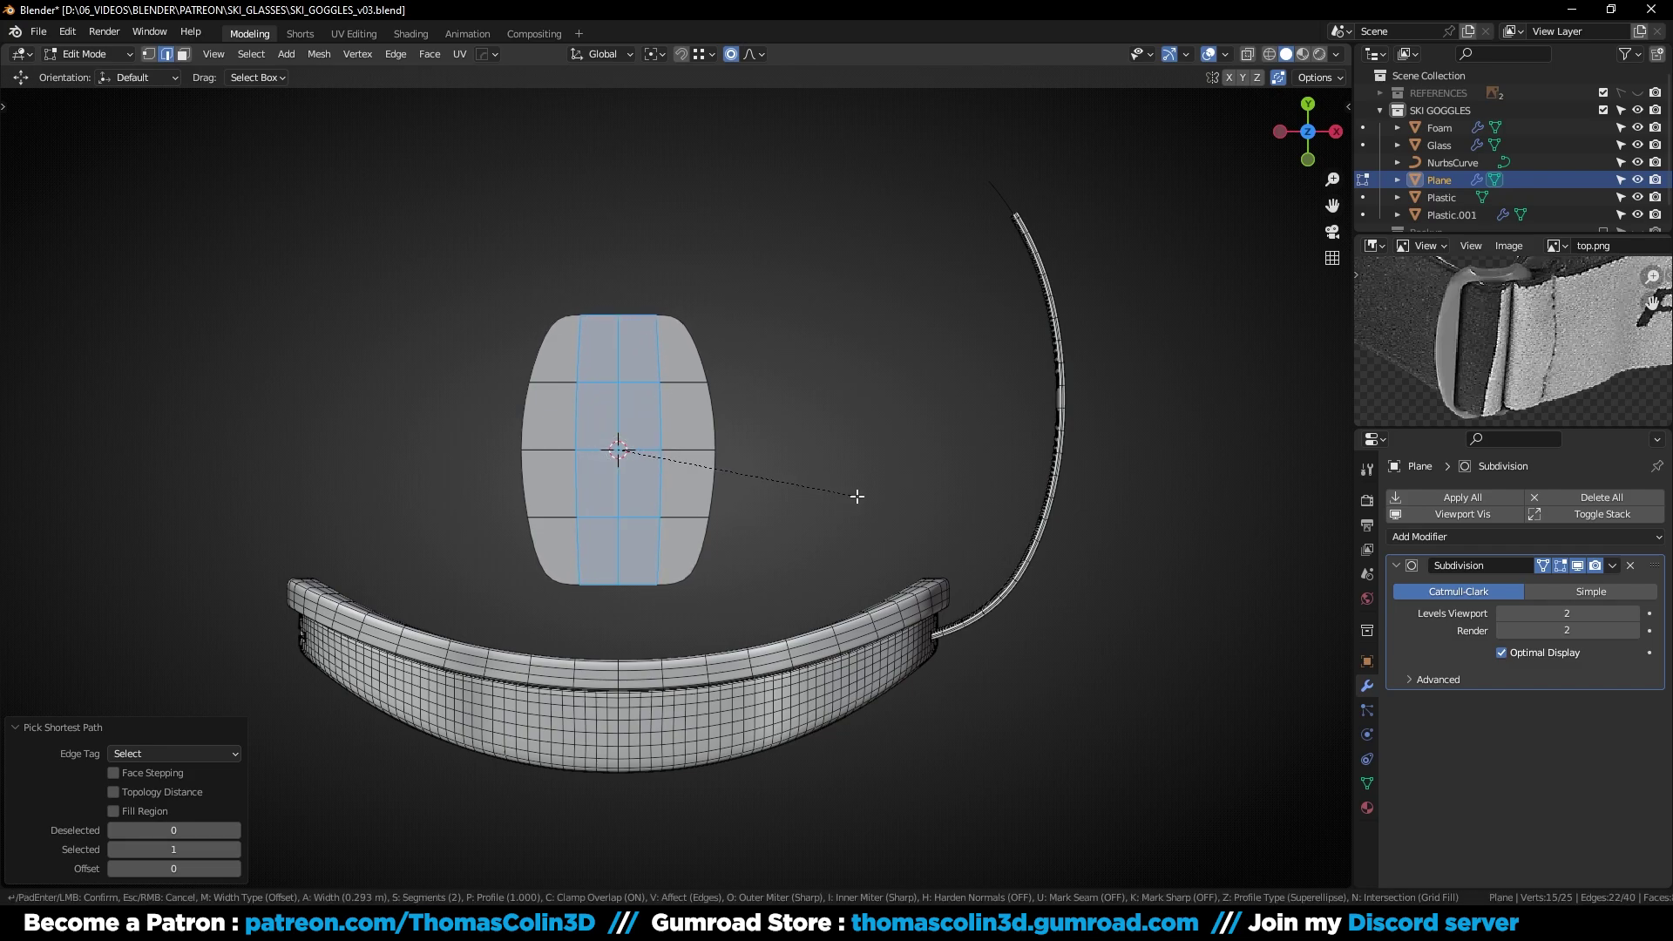
pyautogui.click(863, 494)
pyautogui.keyDown('alt'); pyautogui.moveTo(705, 327); pyautogui.dragTo(714, 369, button='middle'); pyautogui.keyUp('alt')
pyautogui.keyDown('alt'); pyautogui.moveTo(714, 370); pyautogui.dragTo(720, 325, button='right'); pyautogui.keyUp('alt')
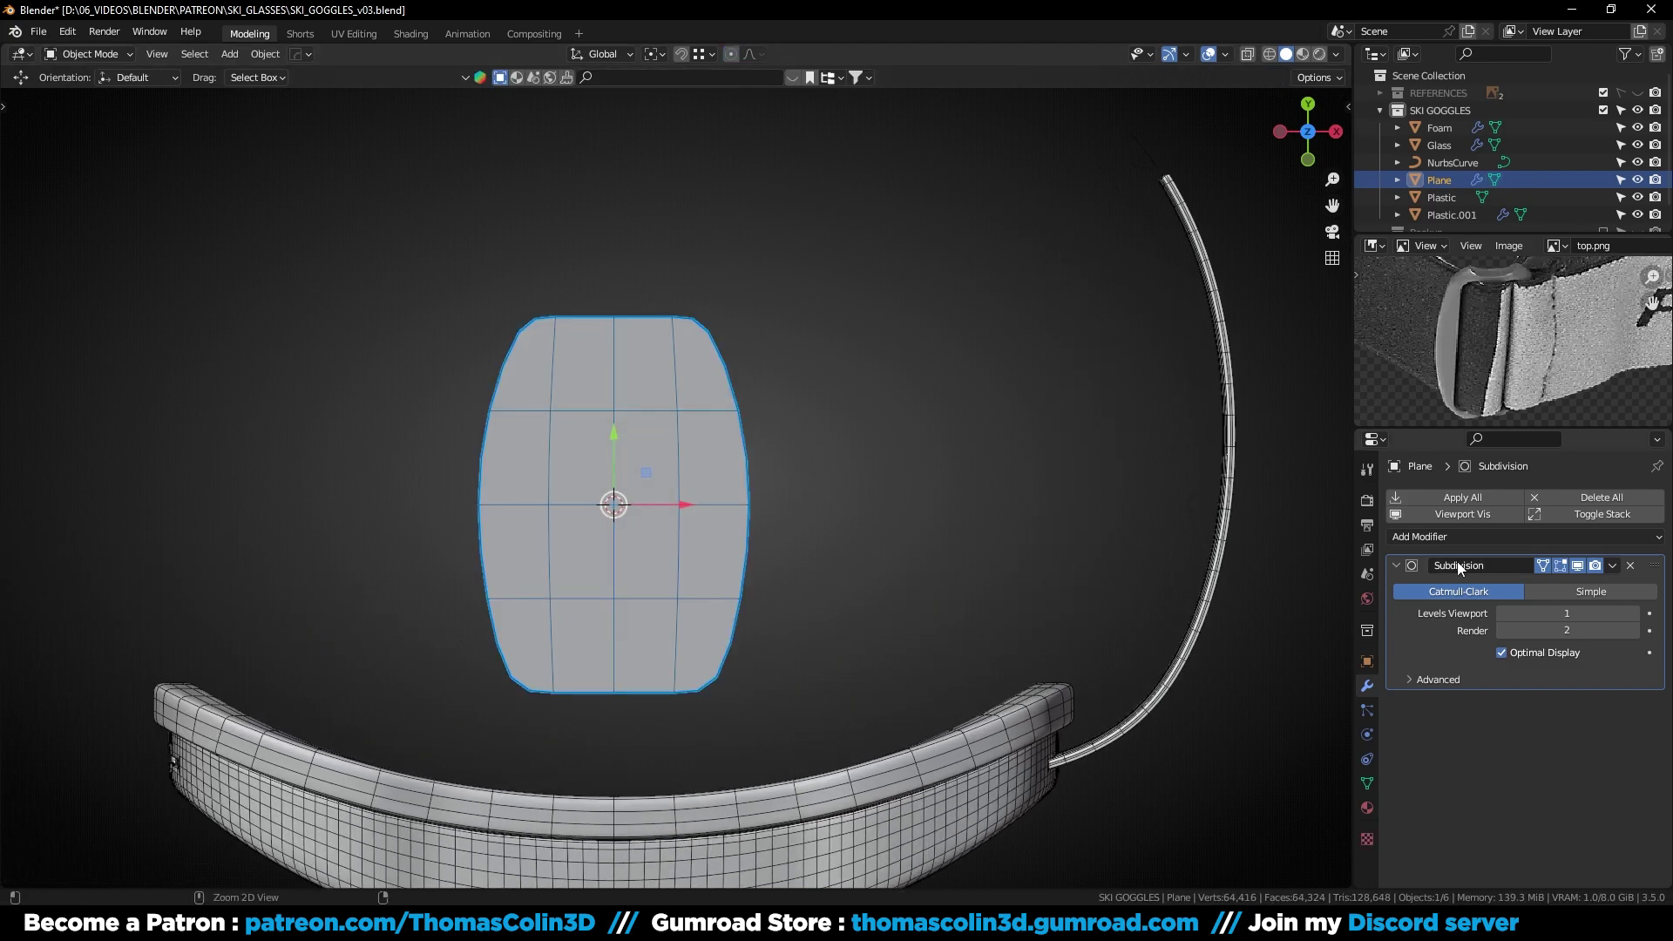
# Apply the plane's Subdivision modifier and pull its upper edge's middle vertex inward along Y using proportional editing with Sphere falloff
pyautogui.hotkey('ctrl', 'a')
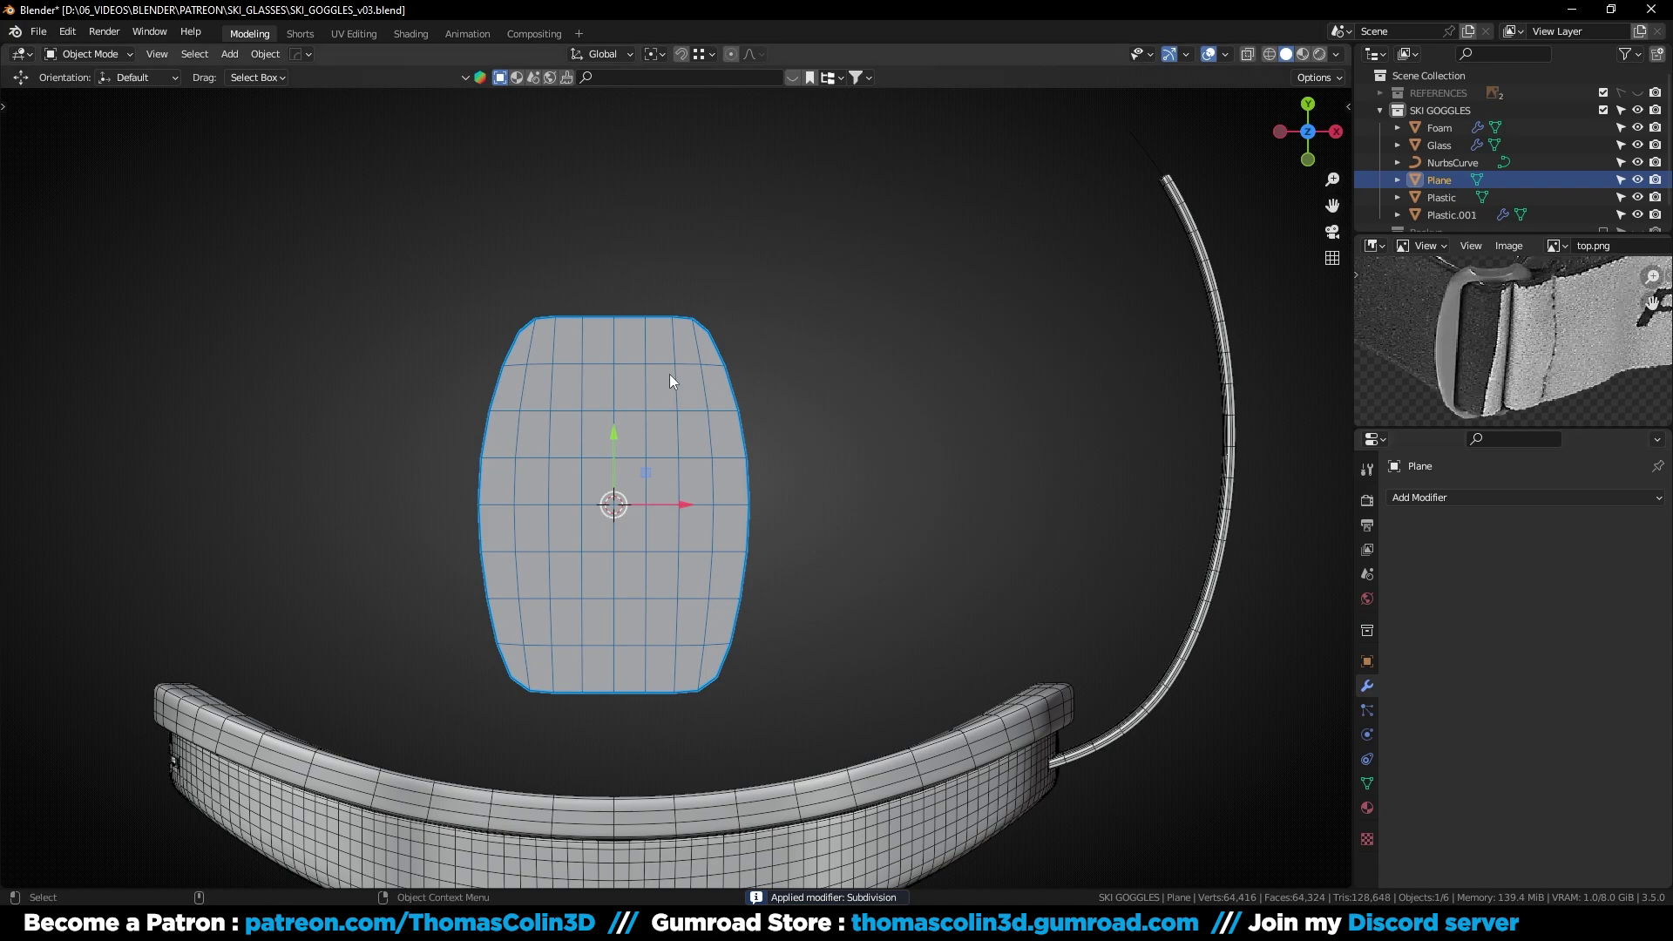
pyautogui.press('Tab')
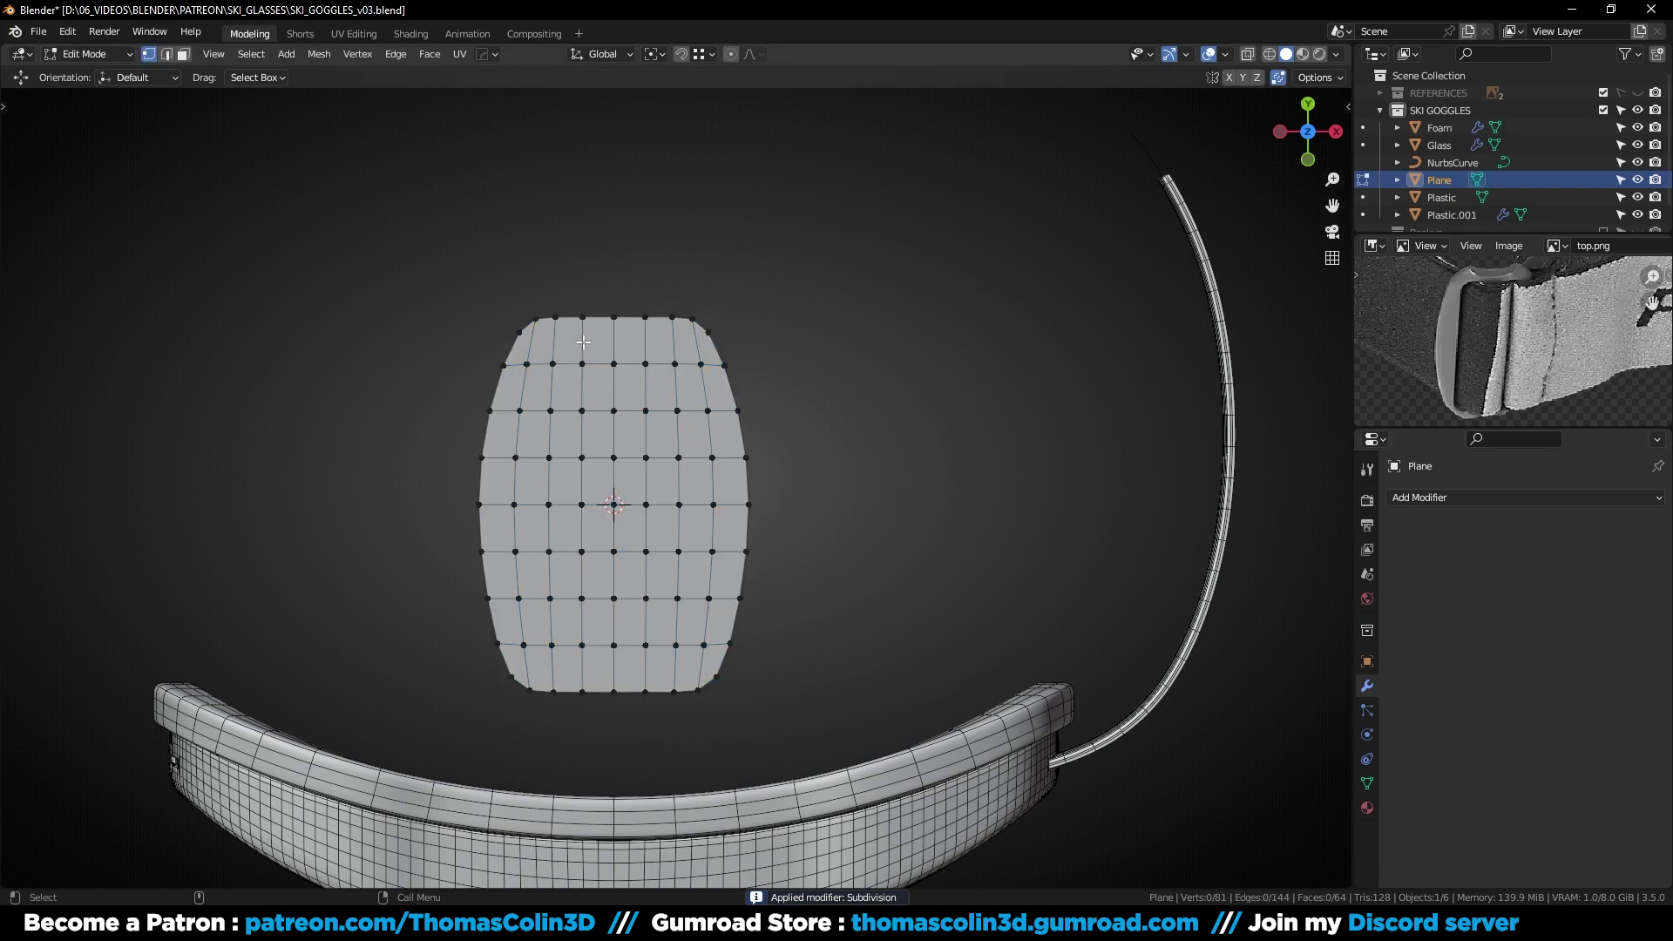
pyautogui.click(623, 322)
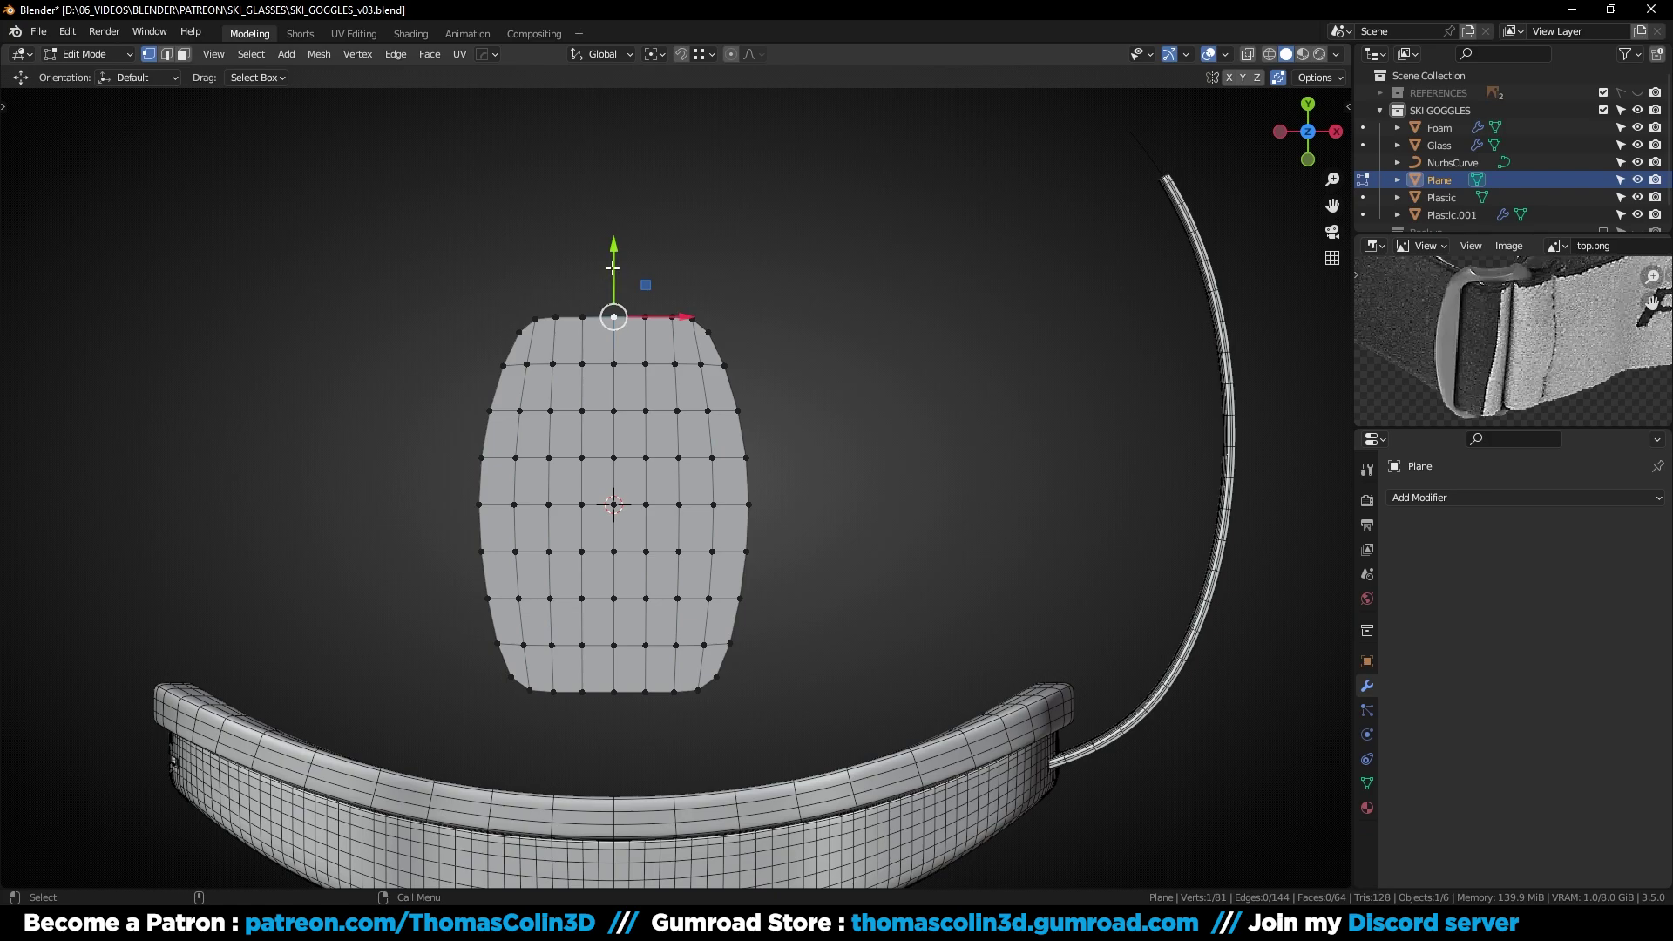
pyautogui.click(747, 56)
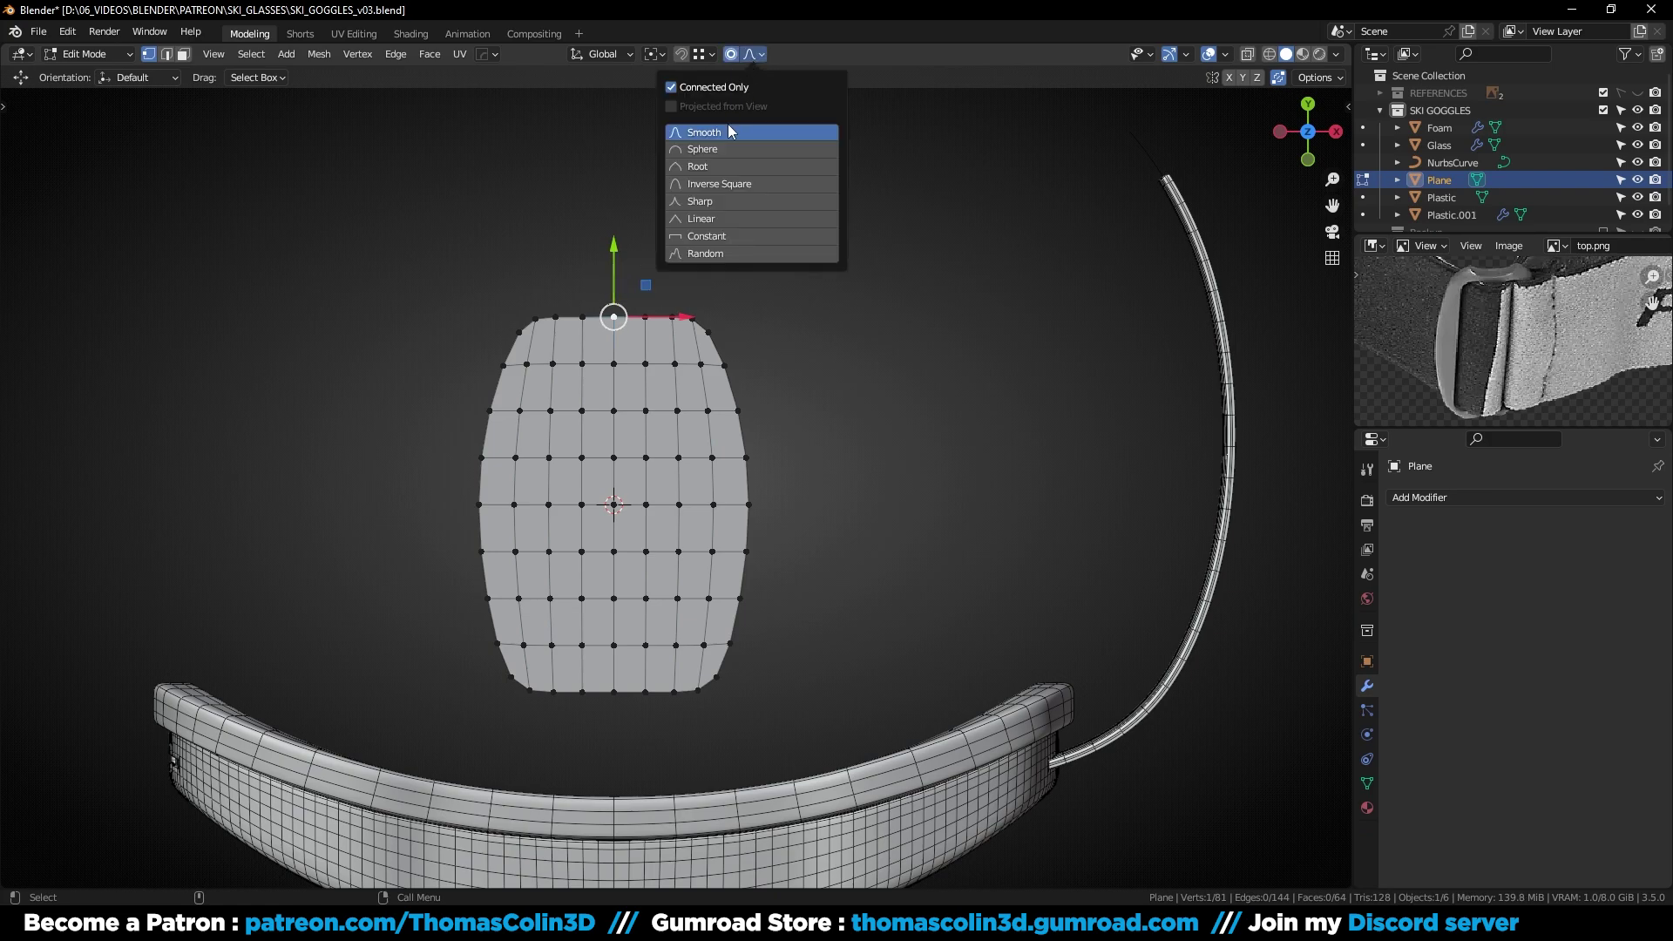
pyautogui.click(702, 150)
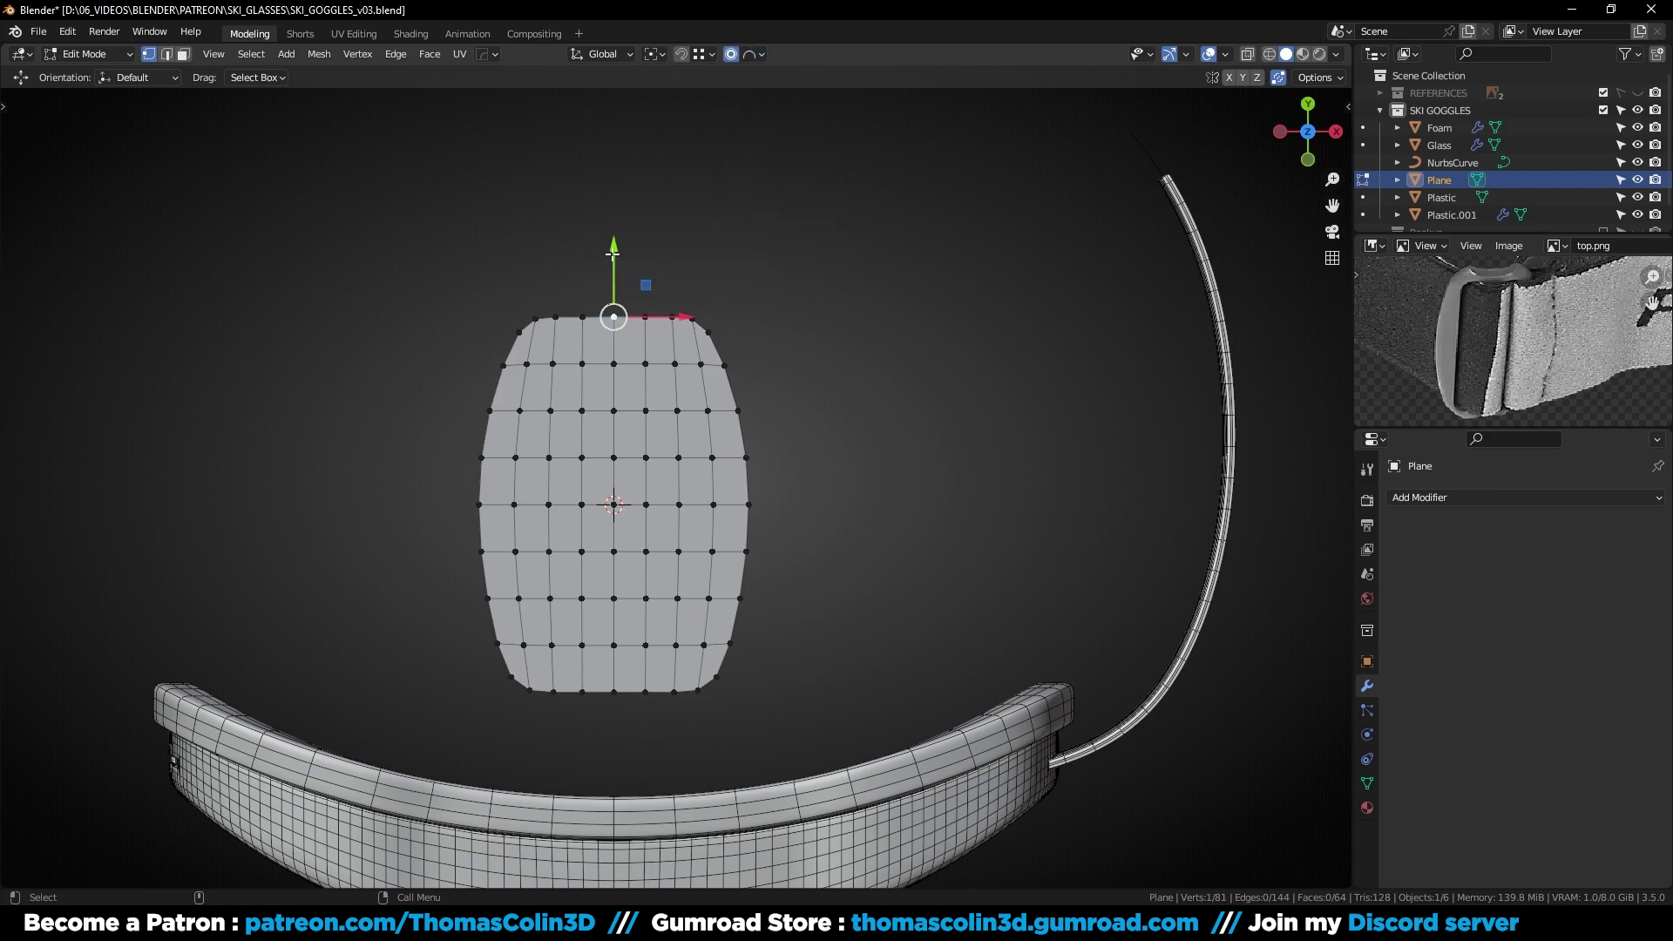
pyautogui.moveTo(614, 254); pyautogui.dragTo(617, 288)
pyautogui.scroll(10, 618, 269)
pyautogui.scroll(5, 619, 275)
pyautogui.scroll(1, 616, 285)
# Mirror the plane across Y so the notch repeats on its lower edge, and apply the mirror modifier
pyautogui.press('Tab')
pyautogui.hotkey('alt', 'x')
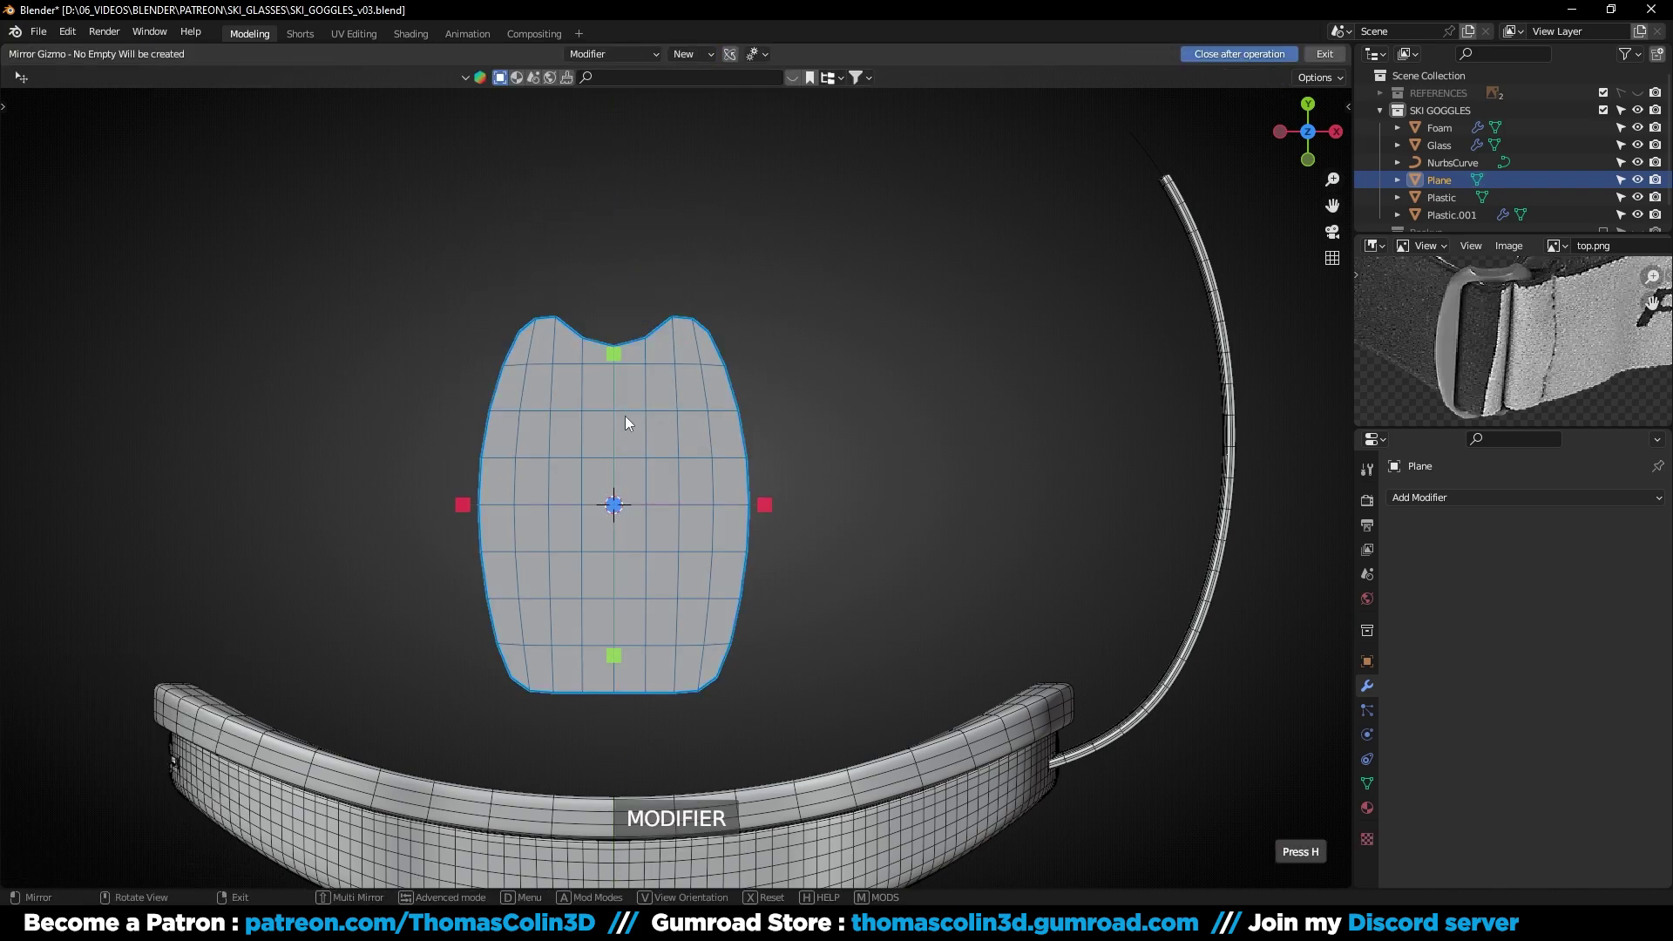
pyautogui.click(611, 353)
pyautogui.hotkey('ctrl', 'a')
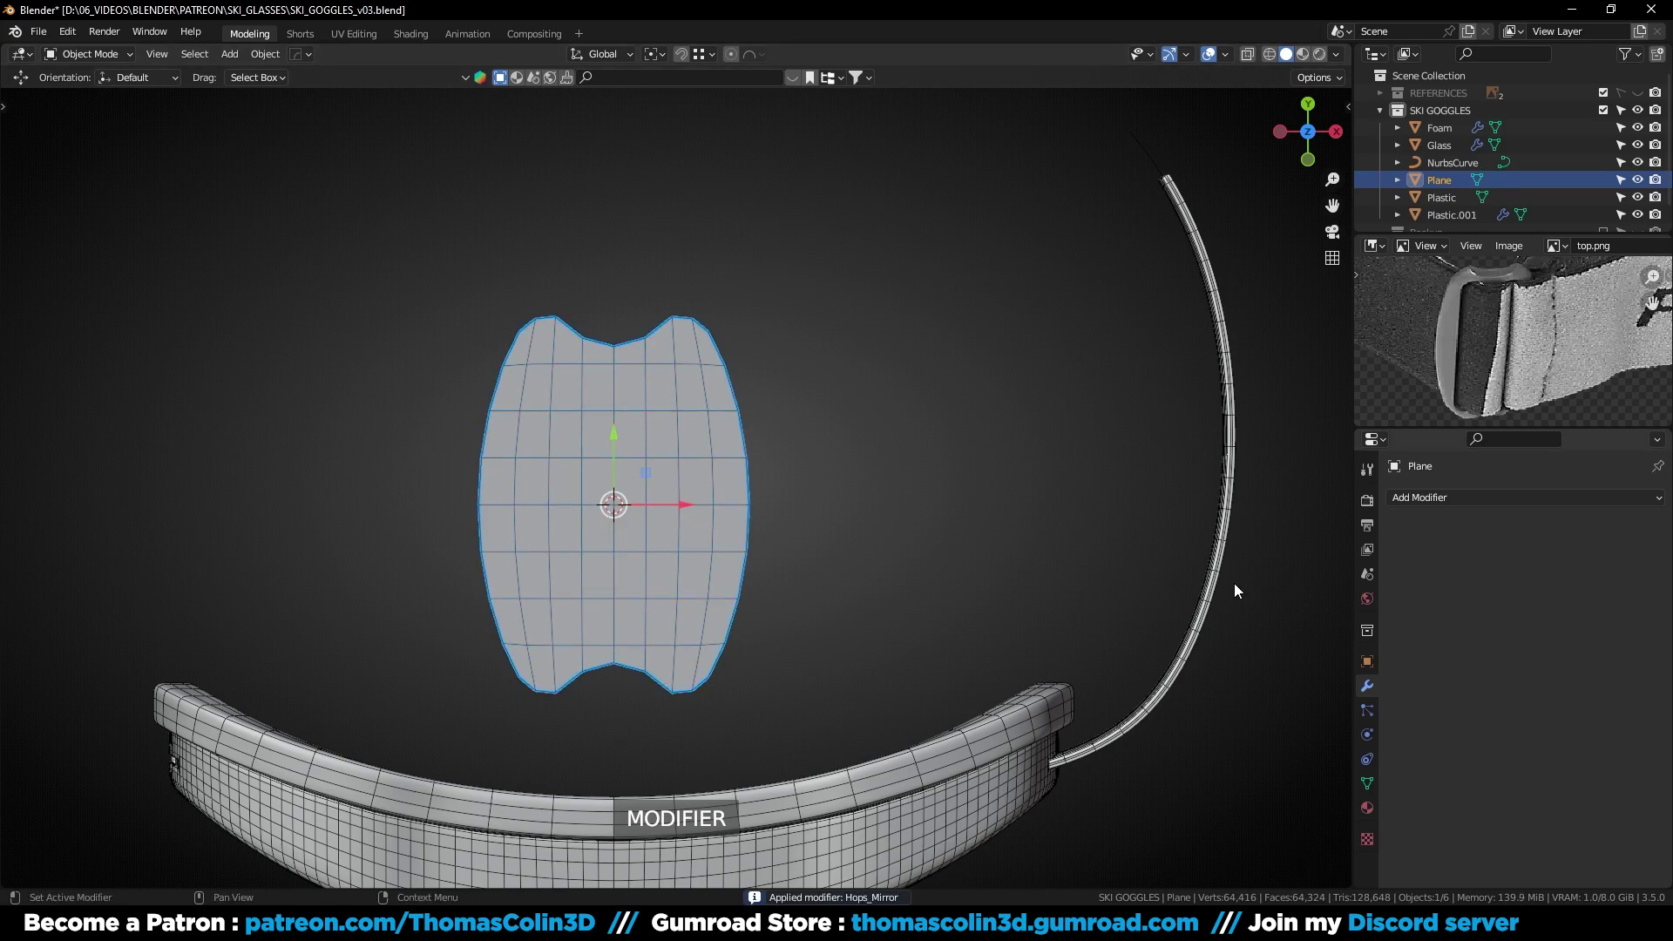
# Inset the block of two by six faces in the plane's negative-X half and delete the inner faces to open a slot
pyautogui.press('Tab')
pyautogui.press('KP_Decimal')
pyautogui.moveTo(630, 630); pyautogui.dragTo(630, 630)
pyautogui.press('i')
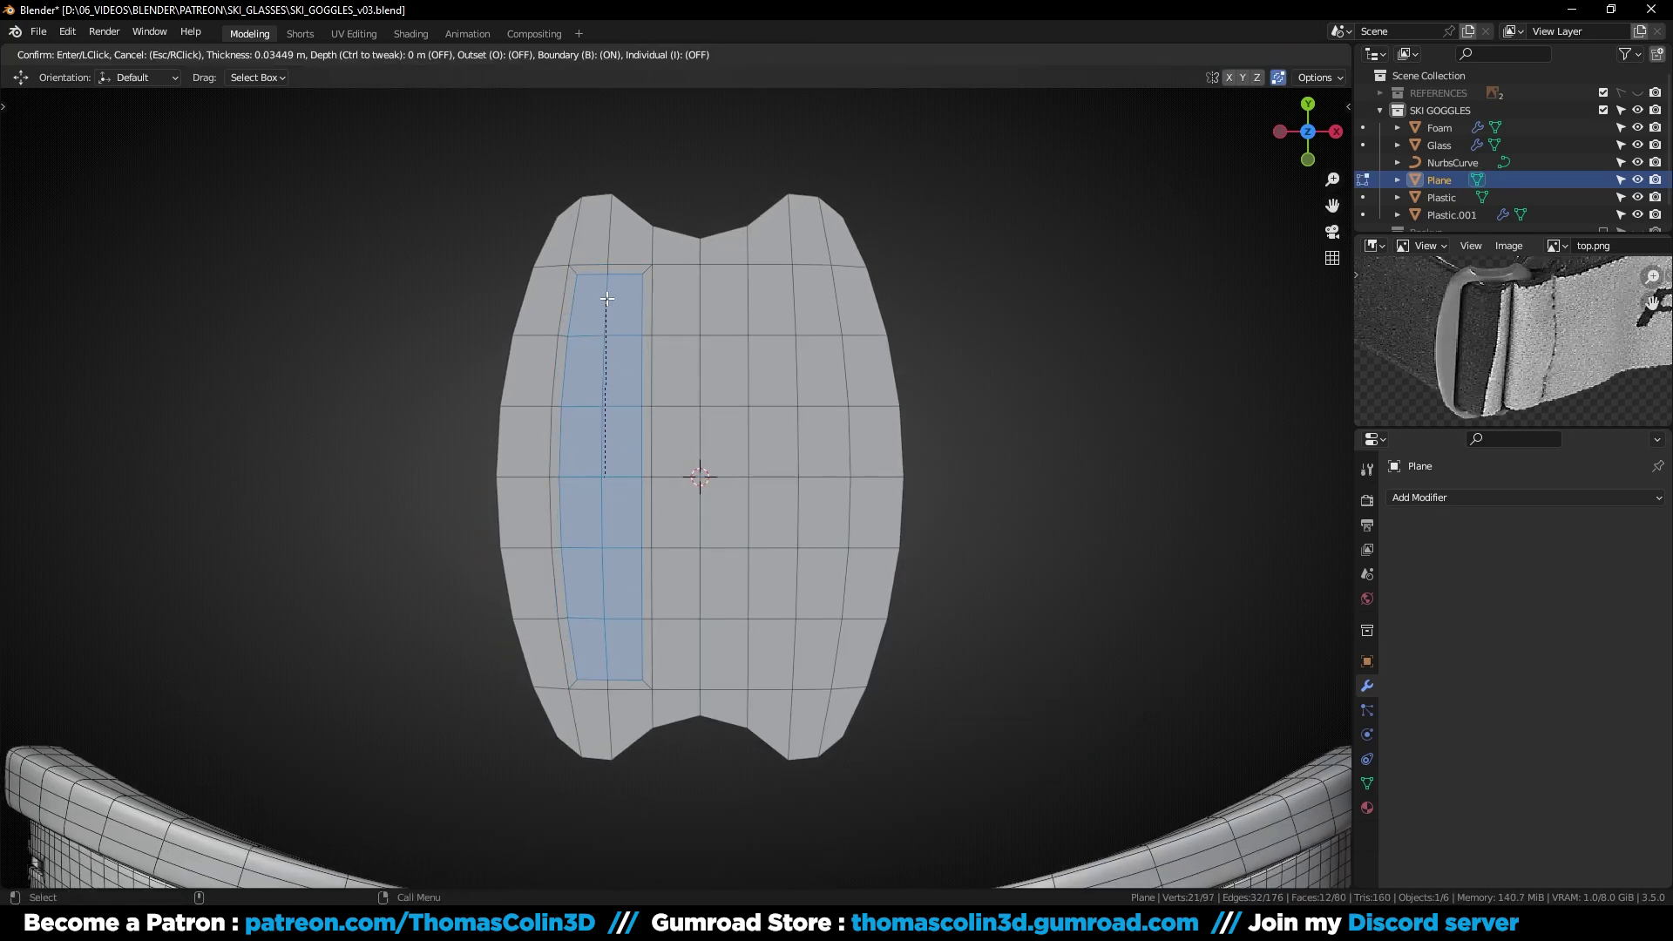
pyautogui.click(609, 300)
pyautogui.press('x')
pyautogui.click(610, 302)
# Mirror the slotted half of the plane across X and apply the mirror modifier
pyautogui.press('Tab')
pyautogui.hotkey('alt', 'x')
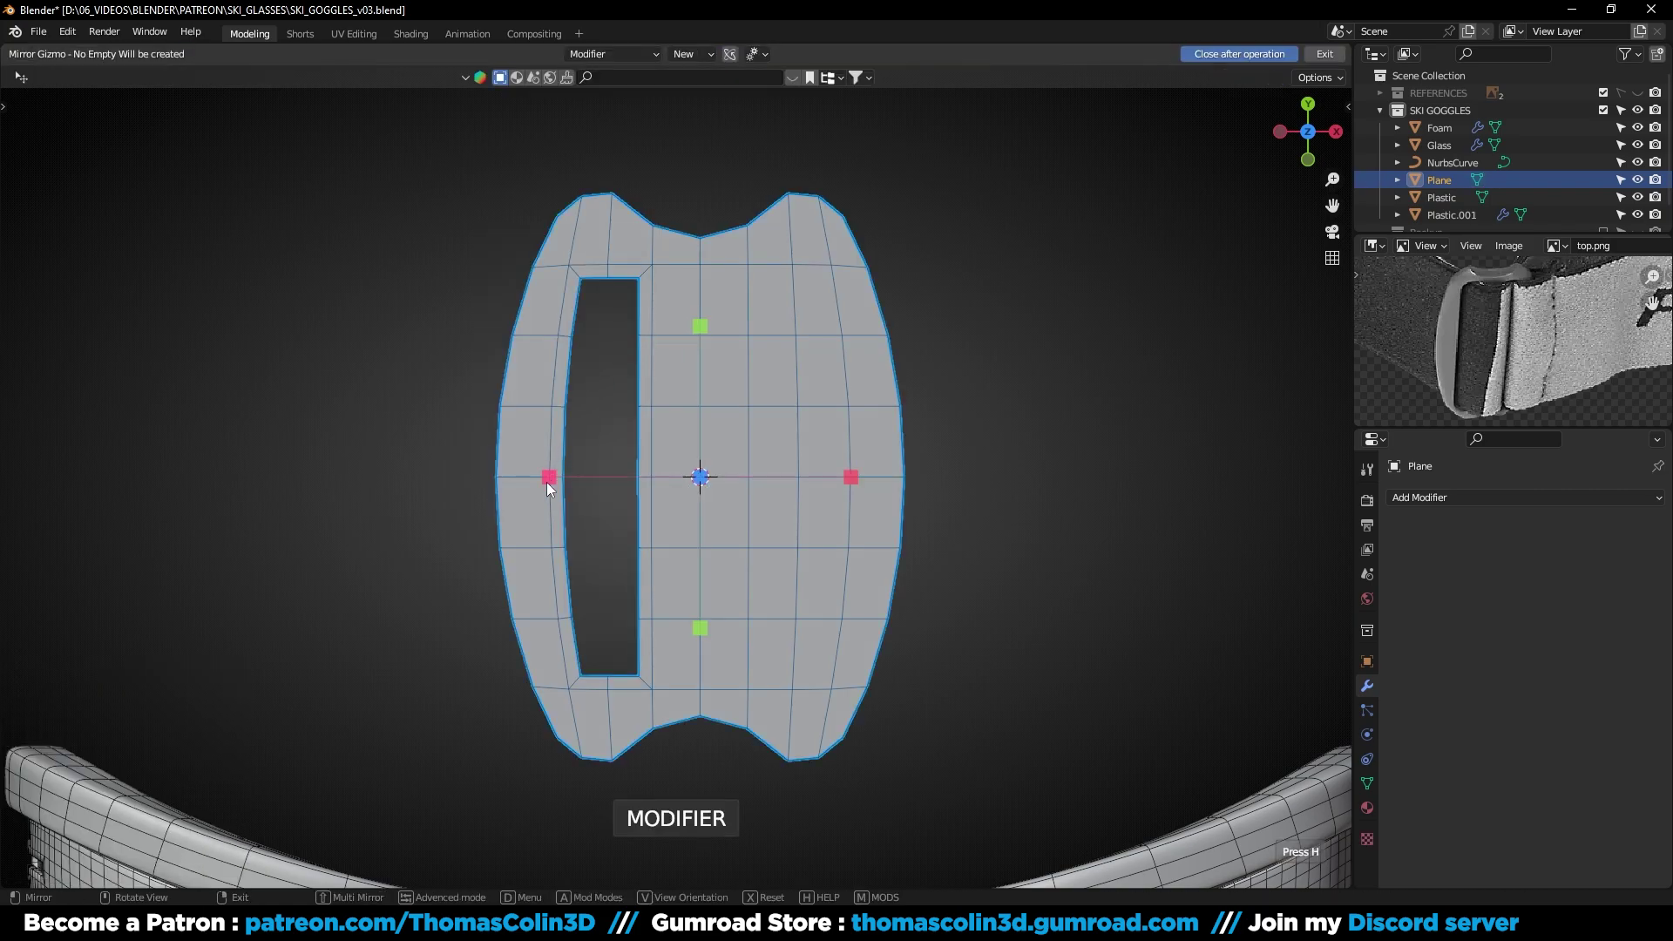
pyautogui.click(548, 478)
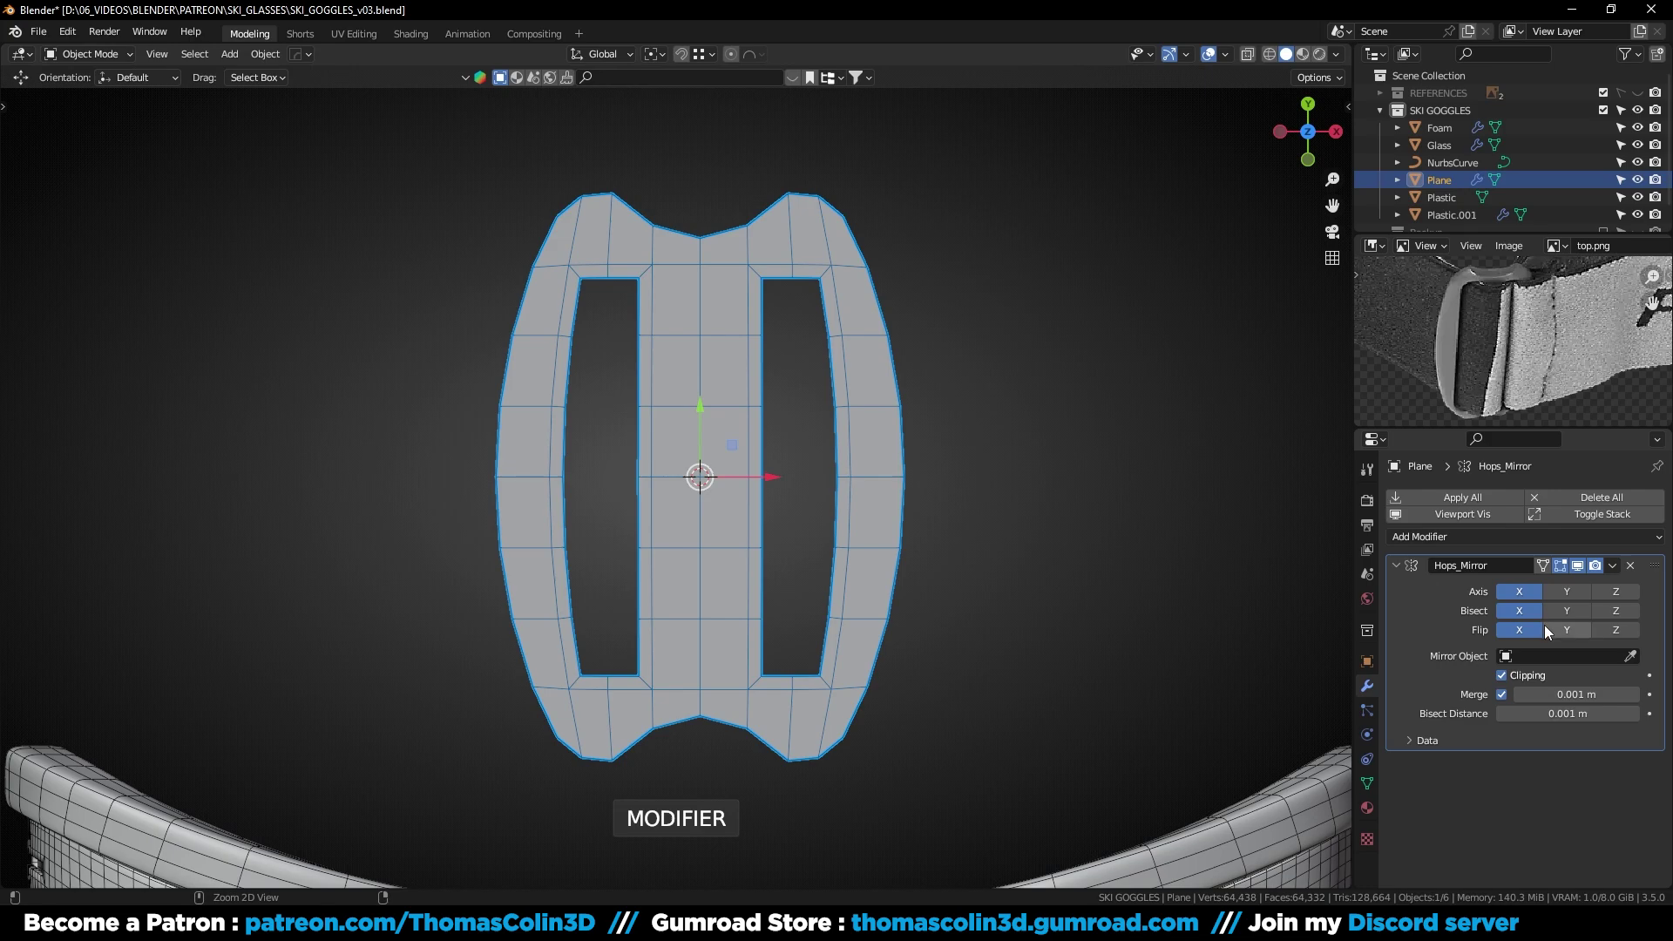
pyautogui.hotkey('ctrl', 'a')
# Add a Solidify modifier with 0.1 m thickness to the buckle plate and apply it
pyautogui.moveTo(791, 521); pyautogui.dragTo(793, 433, button='middle')
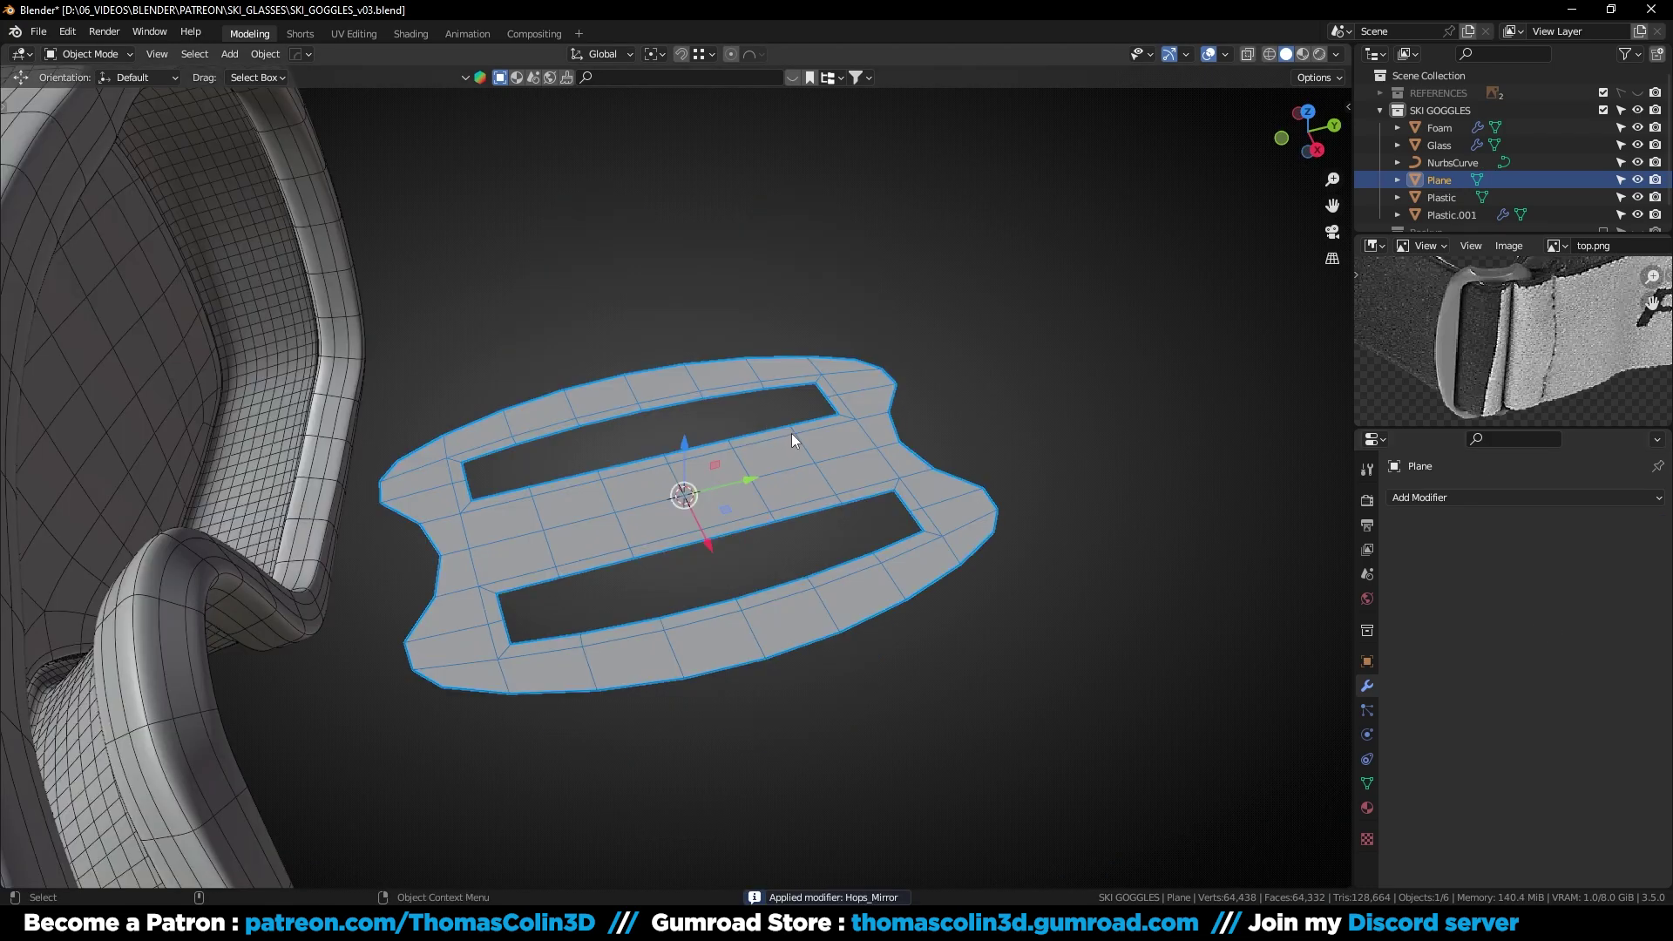
pyautogui.press('q')
pyautogui.click(793, 433)
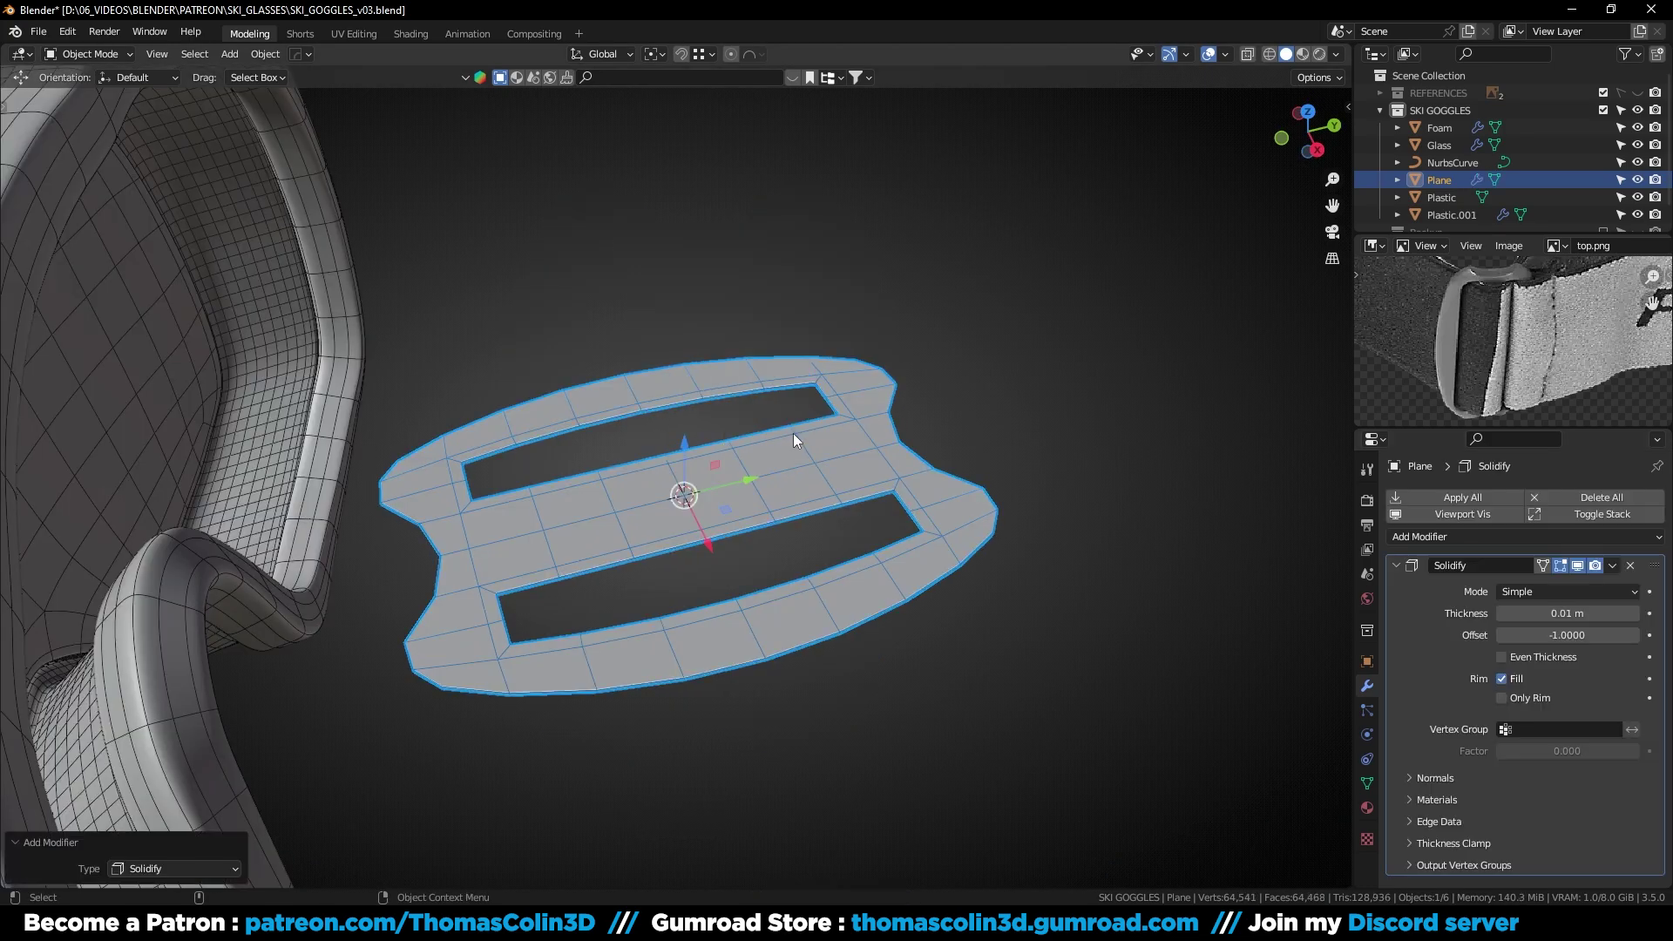
pyautogui.click(1553, 609)
pyautogui.write('.1')
pyautogui.press('Return')
pyautogui.hotkey('ctrl', 'a')
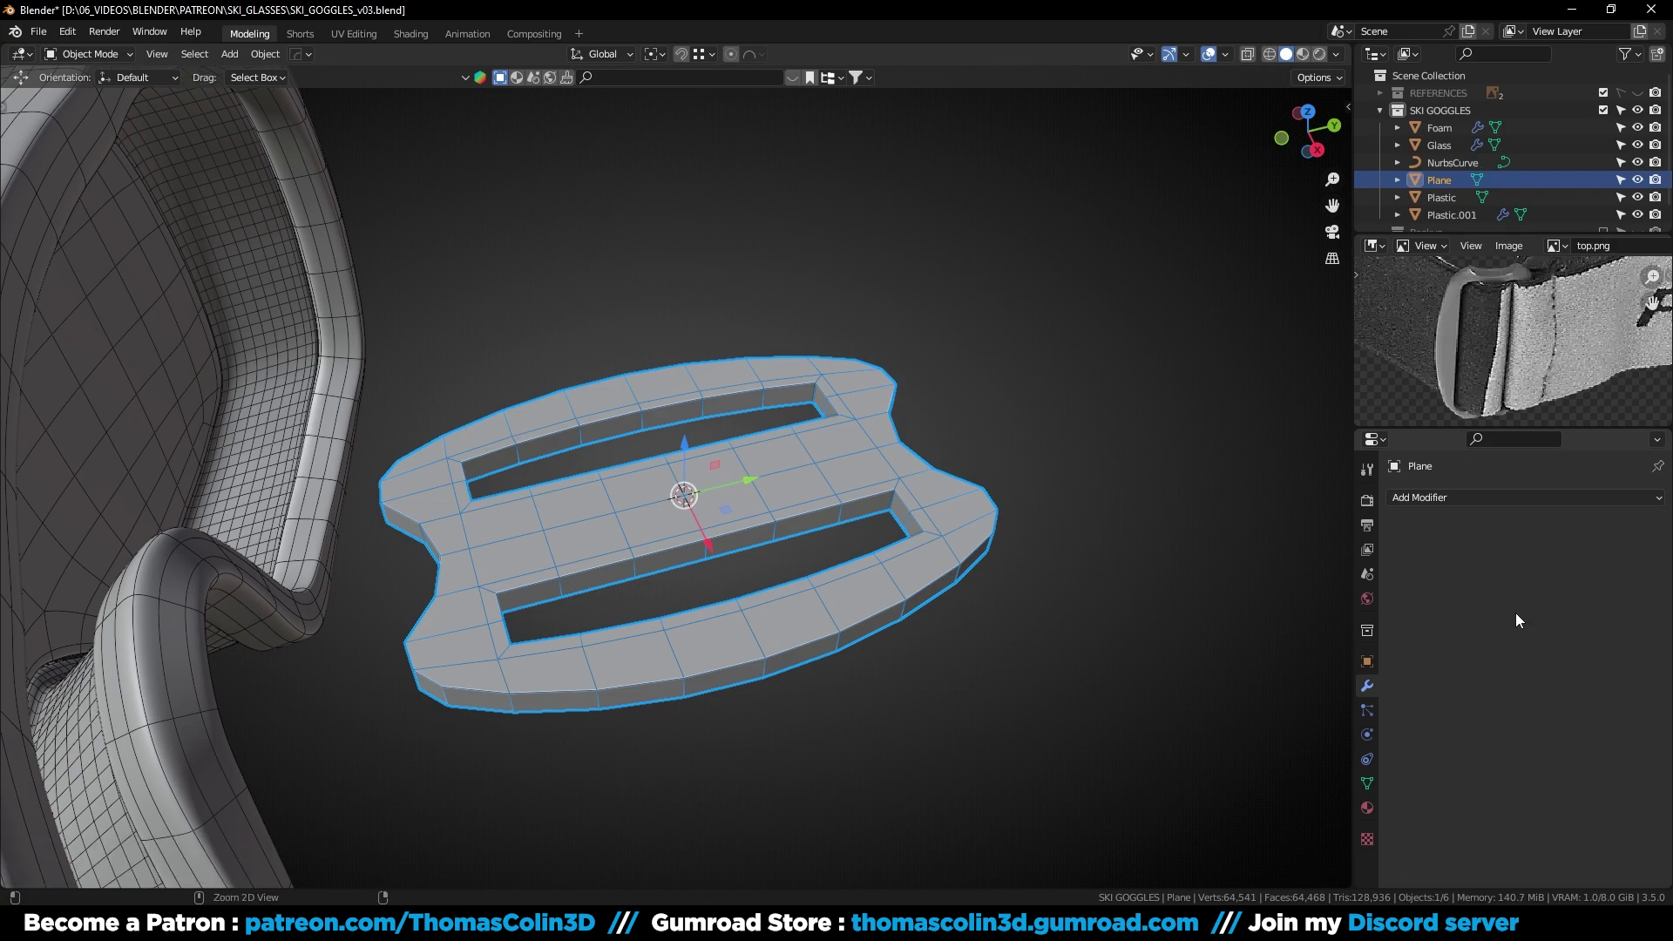
# Select the buckle's sharp outline and slot rim edges, excluding stray short side edges, and bevel them
pyautogui.moveTo(803, 499); pyautogui.dragTo(749, 449, button='middle')
pyautogui.scroll(2, 802, 500)
pyautogui.press('Tab')
pyautogui.press('q')
pyautogui.click(1022, 710)
pyautogui.moveTo(837, 418); pyautogui.dragTo(945, 495, button='middle')
pyautogui.keyDown('ctrl'); pyautogui.keyDown('alt'); pyautogui.keyDown('shift'); pyautogui.click(797, 317); pyautogui.keyUp('shift'); pyautogui.keyUp('alt'); pyautogui.keyUp('ctrl')
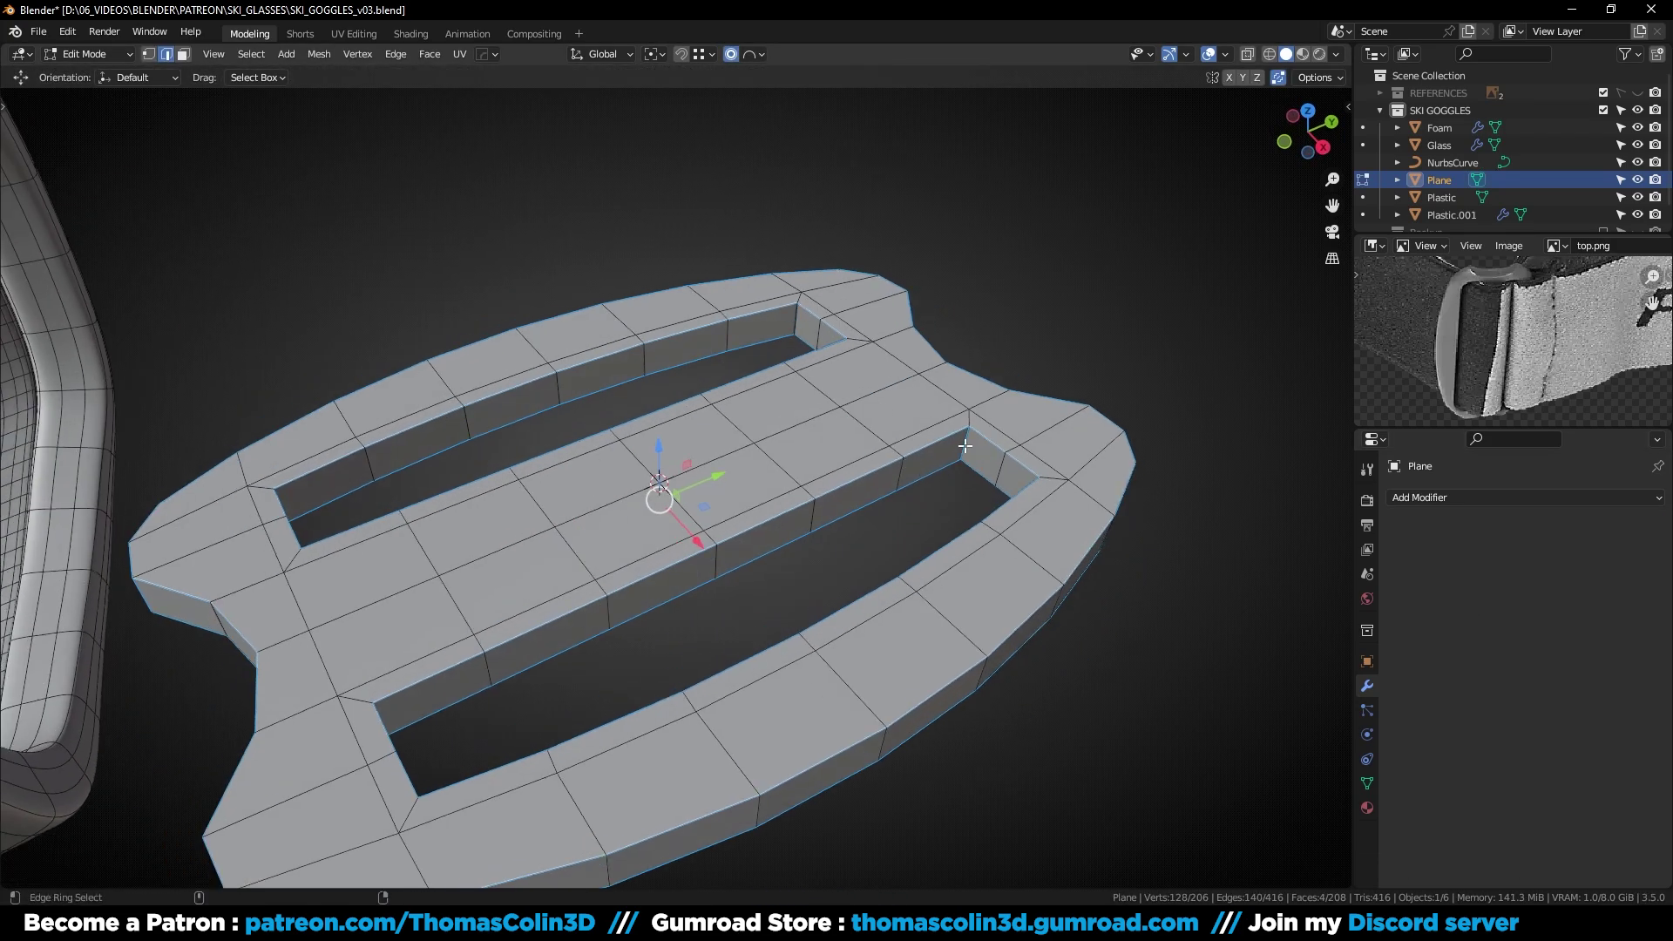
pyautogui.keyDown('alt'); pyautogui.moveTo(725, 420); pyautogui.dragTo(837, 568); pyautogui.keyUp('alt')
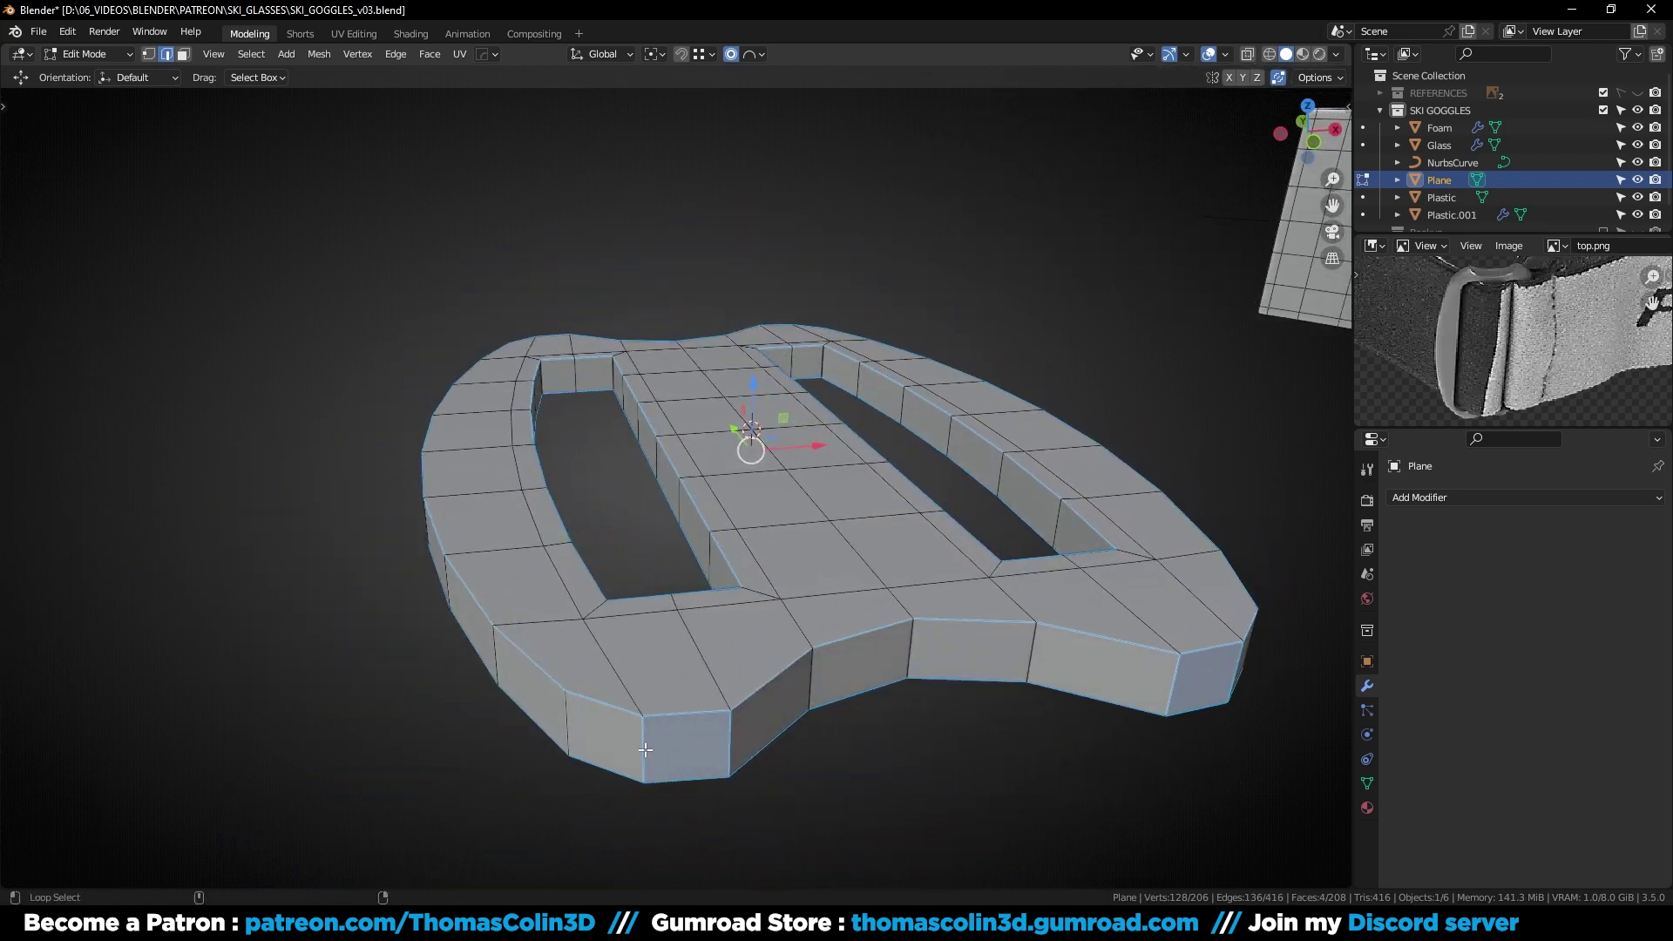
pyautogui.keyDown('shift'); pyautogui.click(1236, 669); pyautogui.keyUp('shift')
pyautogui.keyDown('alt'); pyautogui.moveTo(1236, 669); pyautogui.dragTo(664, 581); pyautogui.keyUp('alt')
pyautogui.keyDown('shift'); pyautogui.click(664, 580); pyautogui.keyUp('shift')
pyautogui.keyDown('alt'); pyautogui.moveTo(1012, 504); pyautogui.dragTo(850, 535); pyautogui.keyUp('alt')
pyautogui.keyDown('shift'); pyautogui.click(701, 580); pyautogui.keyUp('shift')
pyautogui.keyDown('alt'); pyautogui.moveTo(594, 516); pyautogui.dragTo(687, 568); pyautogui.keyUp('alt')
pyautogui.keyDown('alt'); pyautogui.moveTo(845, 550); pyautogui.dragTo(901, 546, button='right'); pyautogui.keyUp('alt')
pyautogui.moveTo(901, 546); pyautogui.dragTo(1060, 545, button='middle')
pyautogui.press('a')
pyautogui.hotkey('ctrl', 'b')
pyautogui.click(902, 535)
# Give the buckle a level 2 Subdivision modifier and shade it smooth
pyautogui.hotkey('ctrl', '2')
pyautogui.rightClick(676, 213)
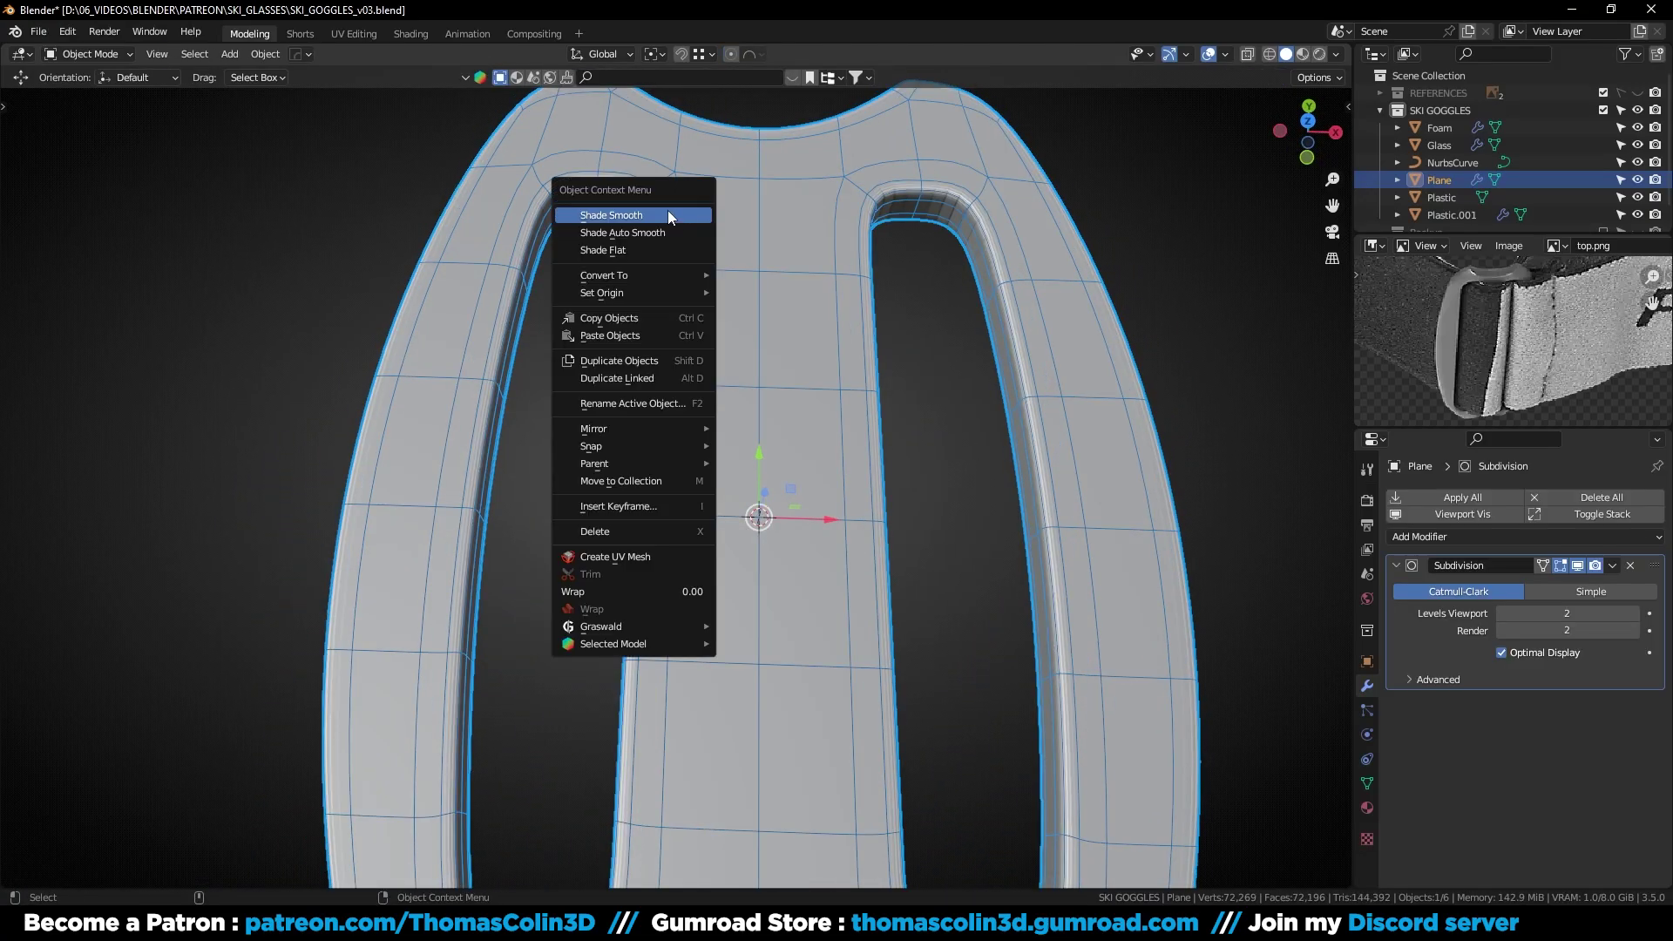
pyautogui.press('Tab')
# Snap the 3D cursor to the strap's free end and position the buckle there, standing upright
pyautogui.scroll(-4, 556, 344)
pyautogui.moveTo(589, 366); pyautogui.dragTo(720, 483, button='middle')
pyautogui.click(719, 484)
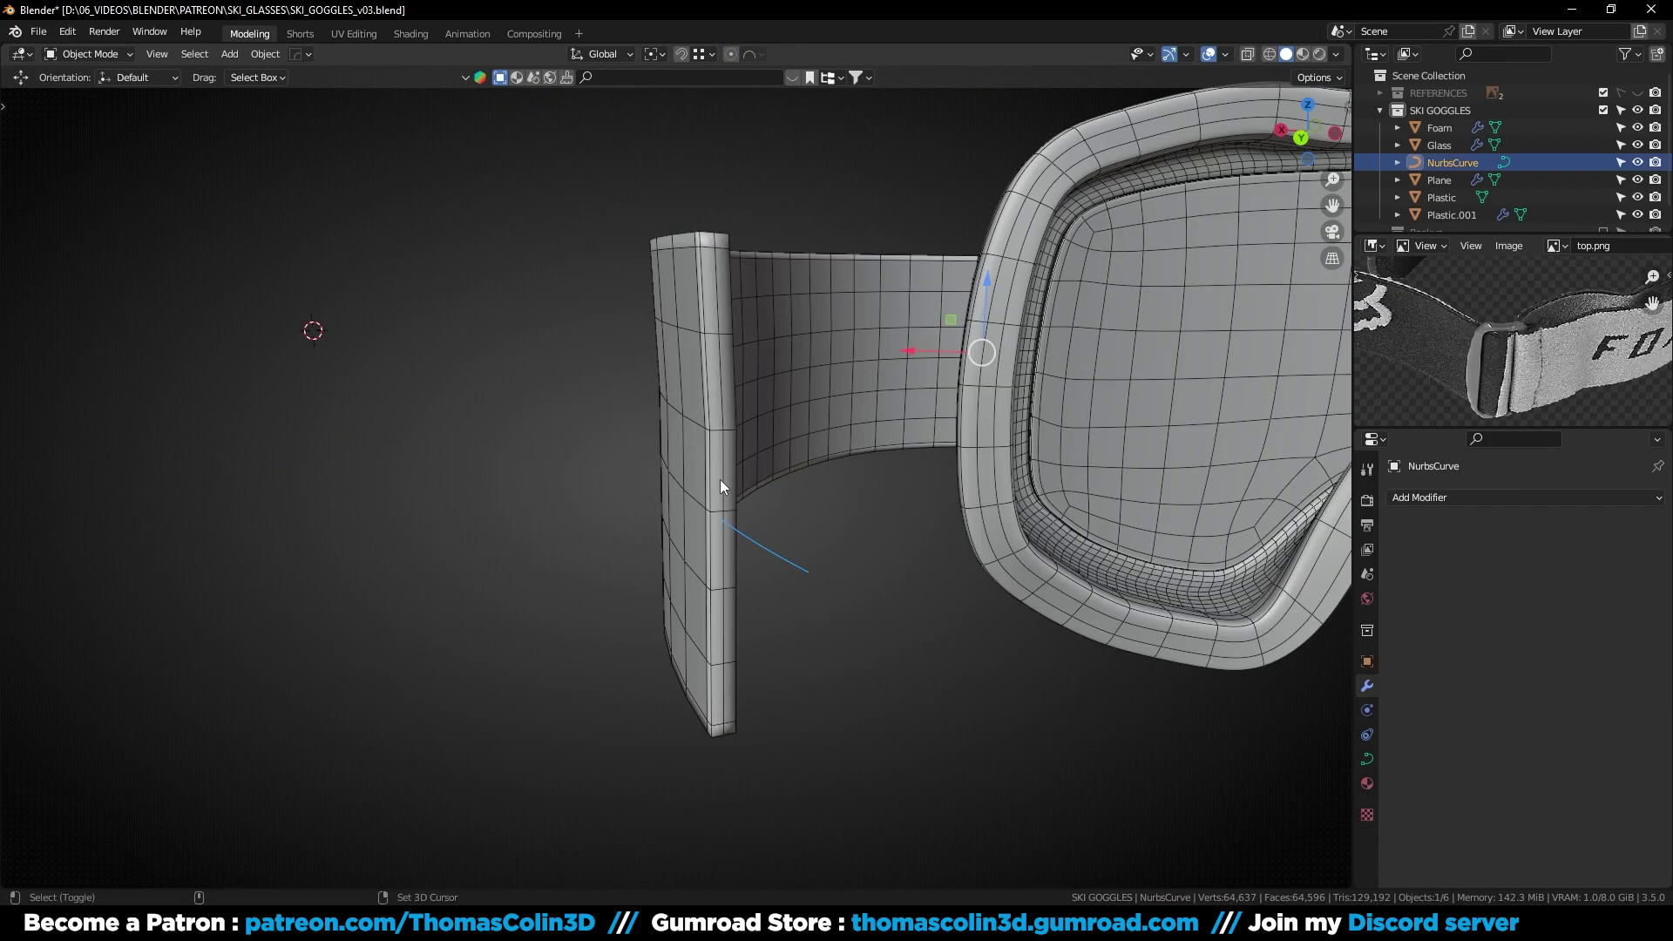
pyautogui.press('g')
pyautogui.click(719, 499)
pyautogui.moveTo(779, 537); pyautogui.dragTo(871, 571, button='middle')
pyautogui.click(1044, 131)
pyautogui.hotkey('shift', 's')
pyautogui.click(932, 406)
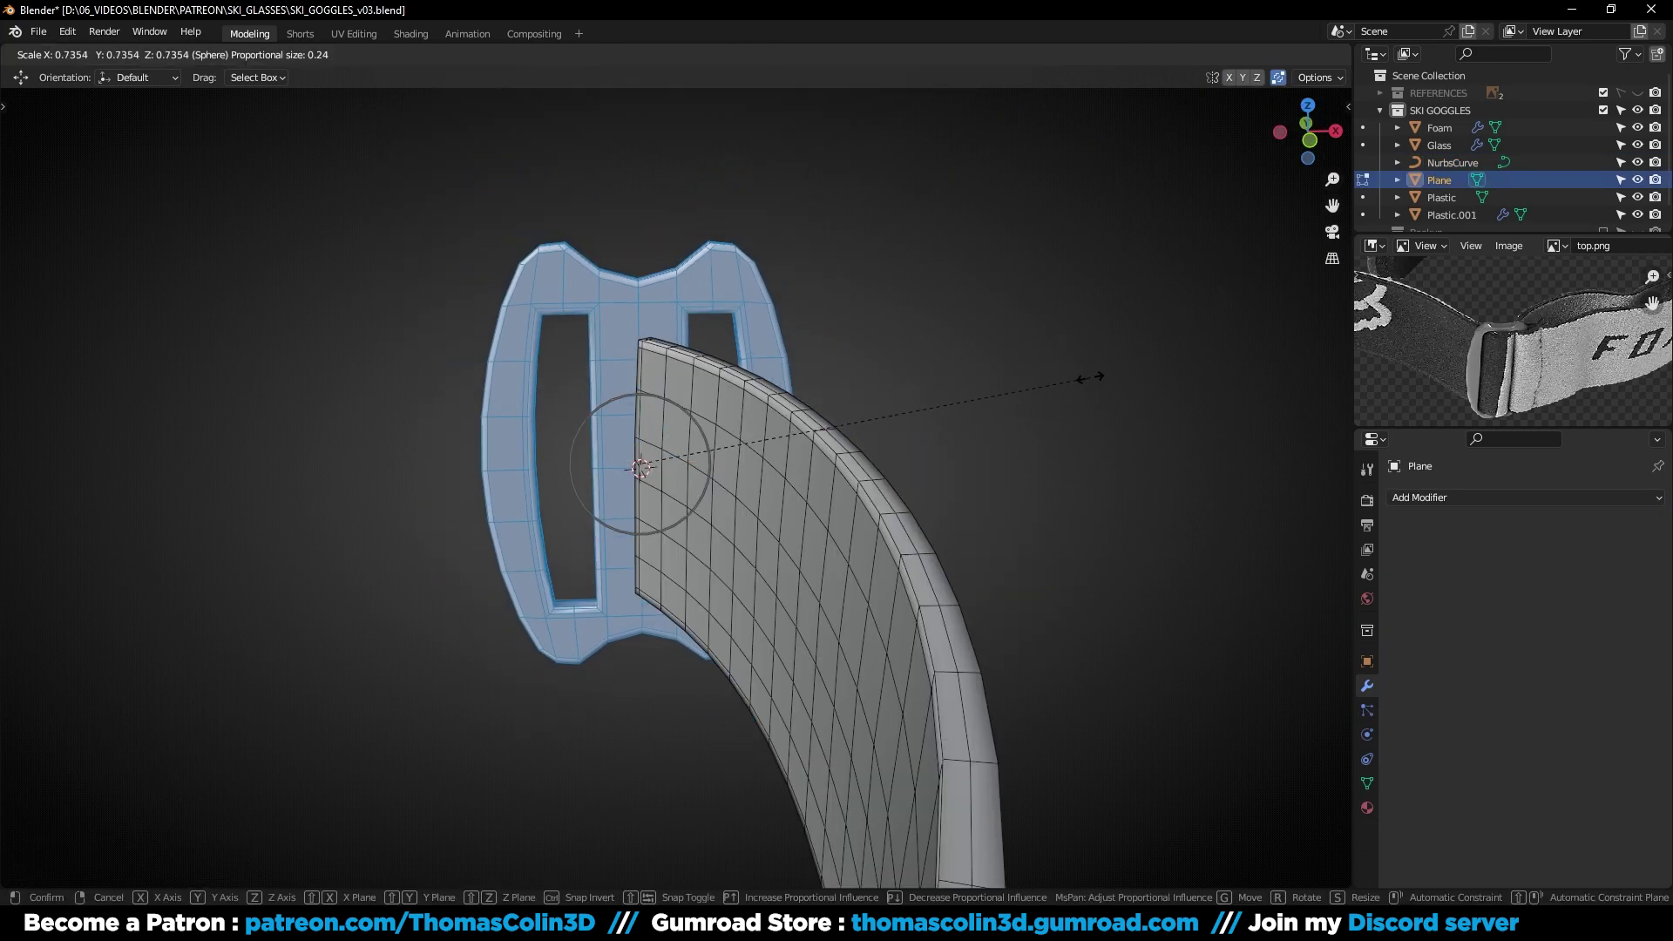
# Scale the buckle's whole mesh to 0.72 and then scale it again to fit its slots to the strap's width
pyautogui.click(1082, 384)
pyautogui.press('KP_3')
pyautogui.press('KP_1')
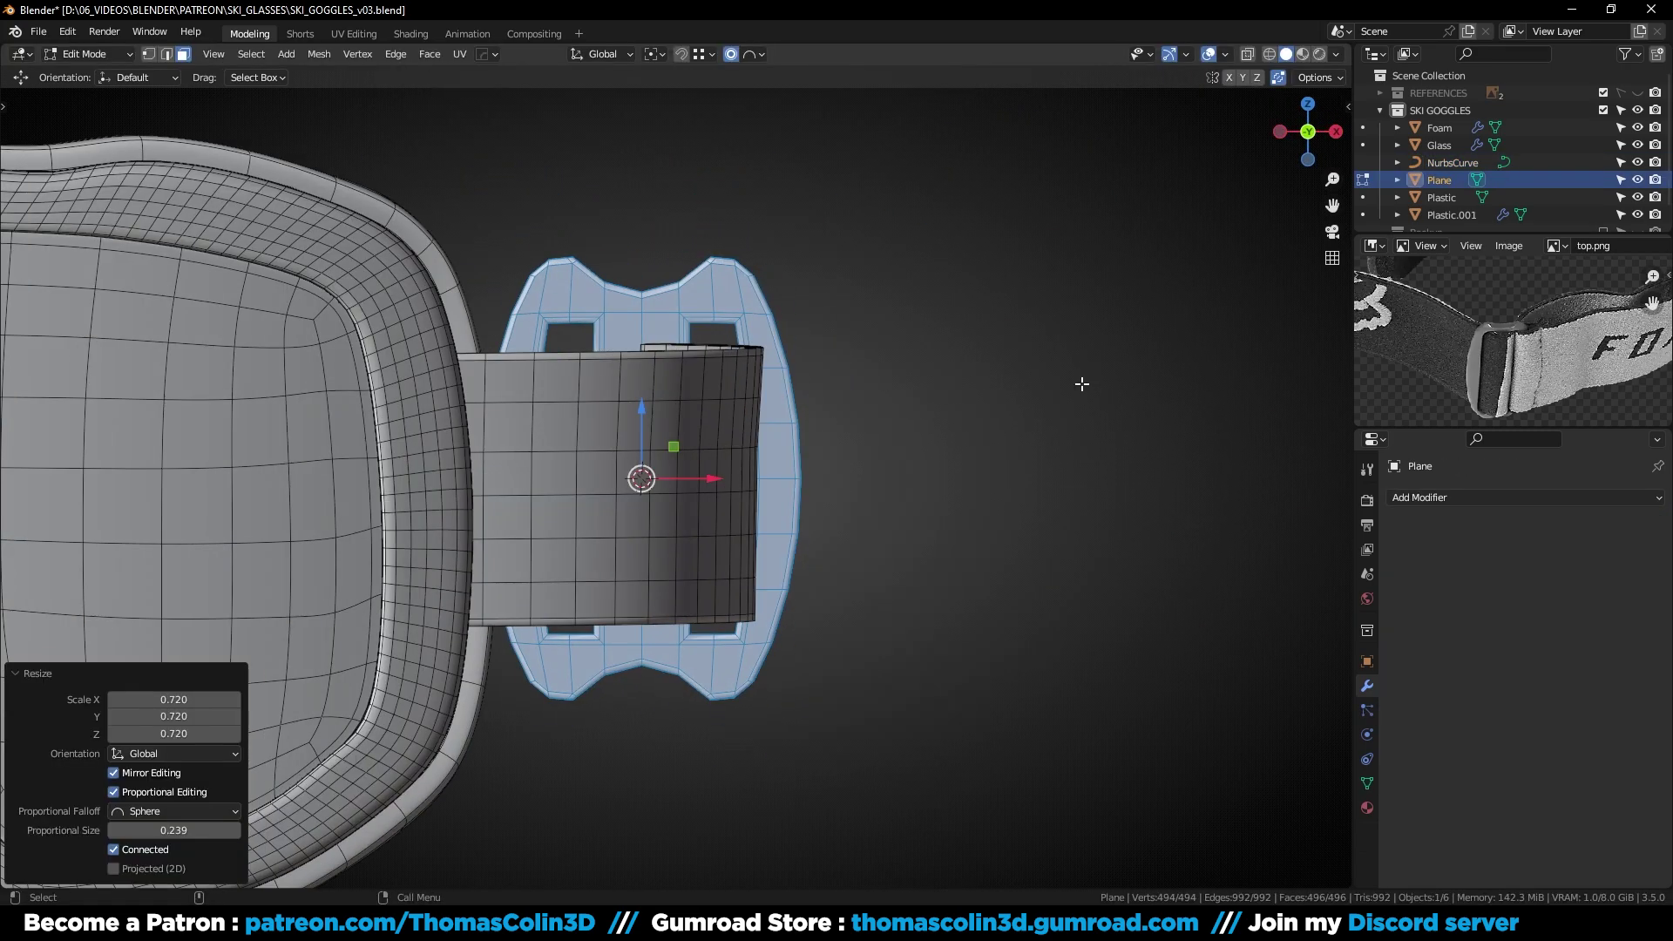
pyautogui.hotkey('alt', 'z')
pyautogui.keyDown('ctrl'); pyautogui.moveTo(902, 466); pyautogui.dragTo(906, 411, button='middle'); pyautogui.keyUp('ctrl')
pyautogui.press('s')
pyautogui.click(1031, 220)
pyautogui.press('Tab')
# Move the buckle about -0.21 m along X and rotate it about -20° around Z to line its slot up with the strap
pyautogui.moveTo(663, 410); pyautogui.dragTo(902, 413, button='middle')
pyautogui.hotkey('alt', 'z')
pyautogui.press('g')
pyautogui.press('x')
pyautogui.click(680, 486)
pyautogui.press('r')
pyautogui.press('z')
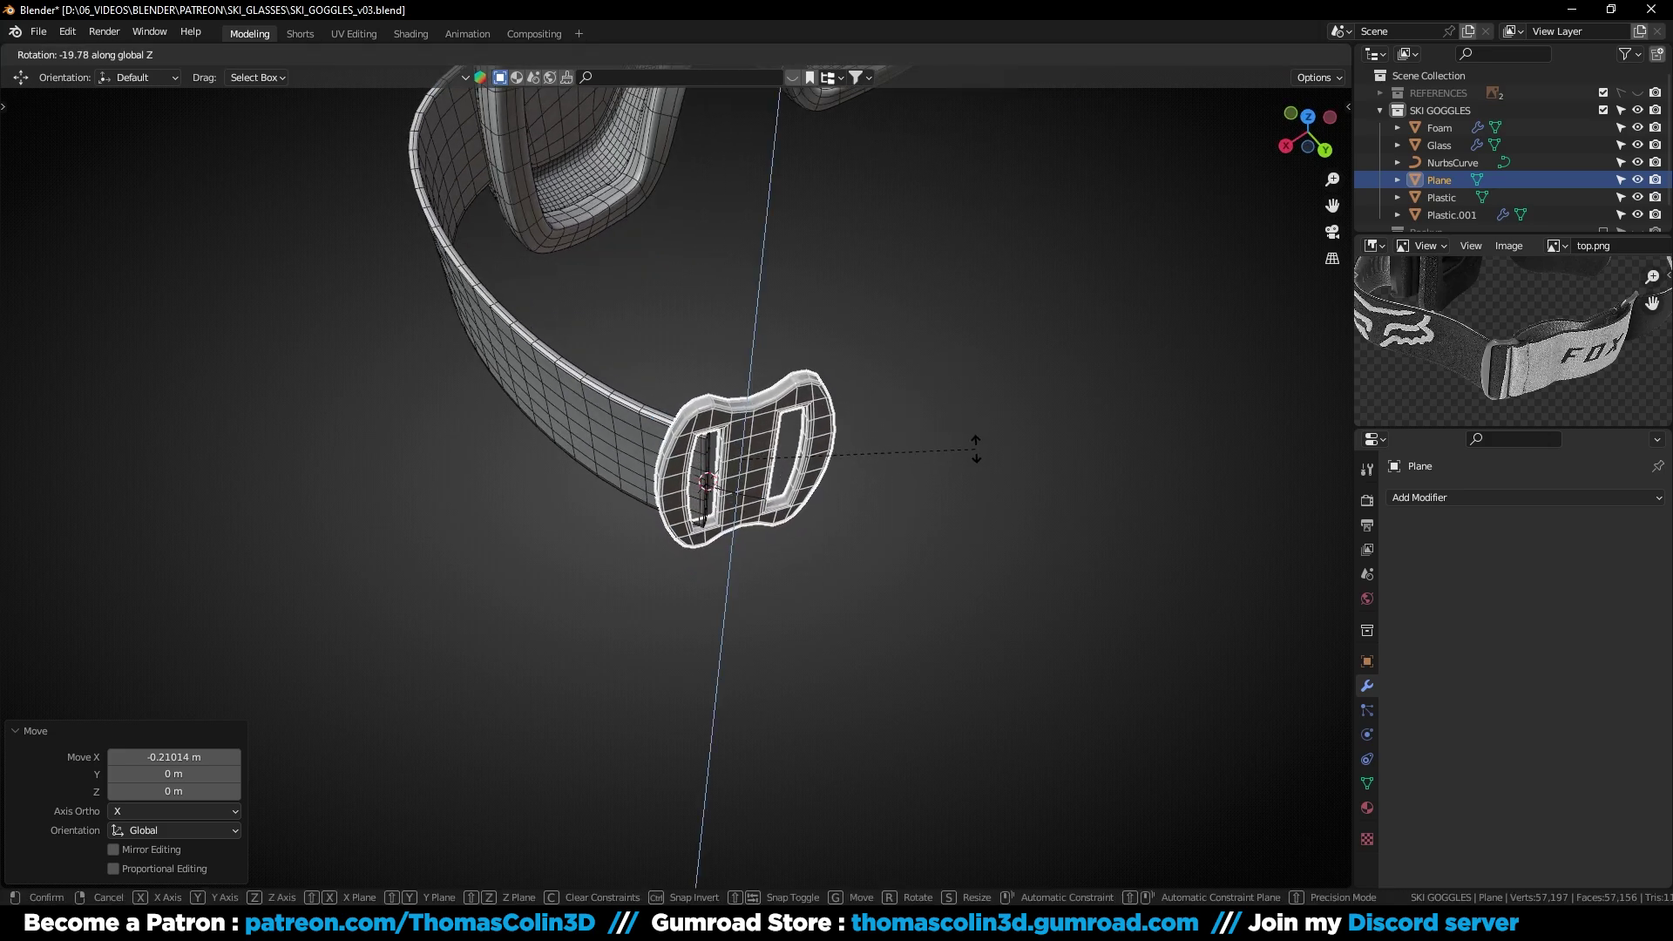
pyautogui.click(977, 451)
# Move the strap curve's end point past the buckle's far side and extrude another control point from it
pyautogui.moveTo(976, 451); pyautogui.dragTo(824, 421, button='middle')
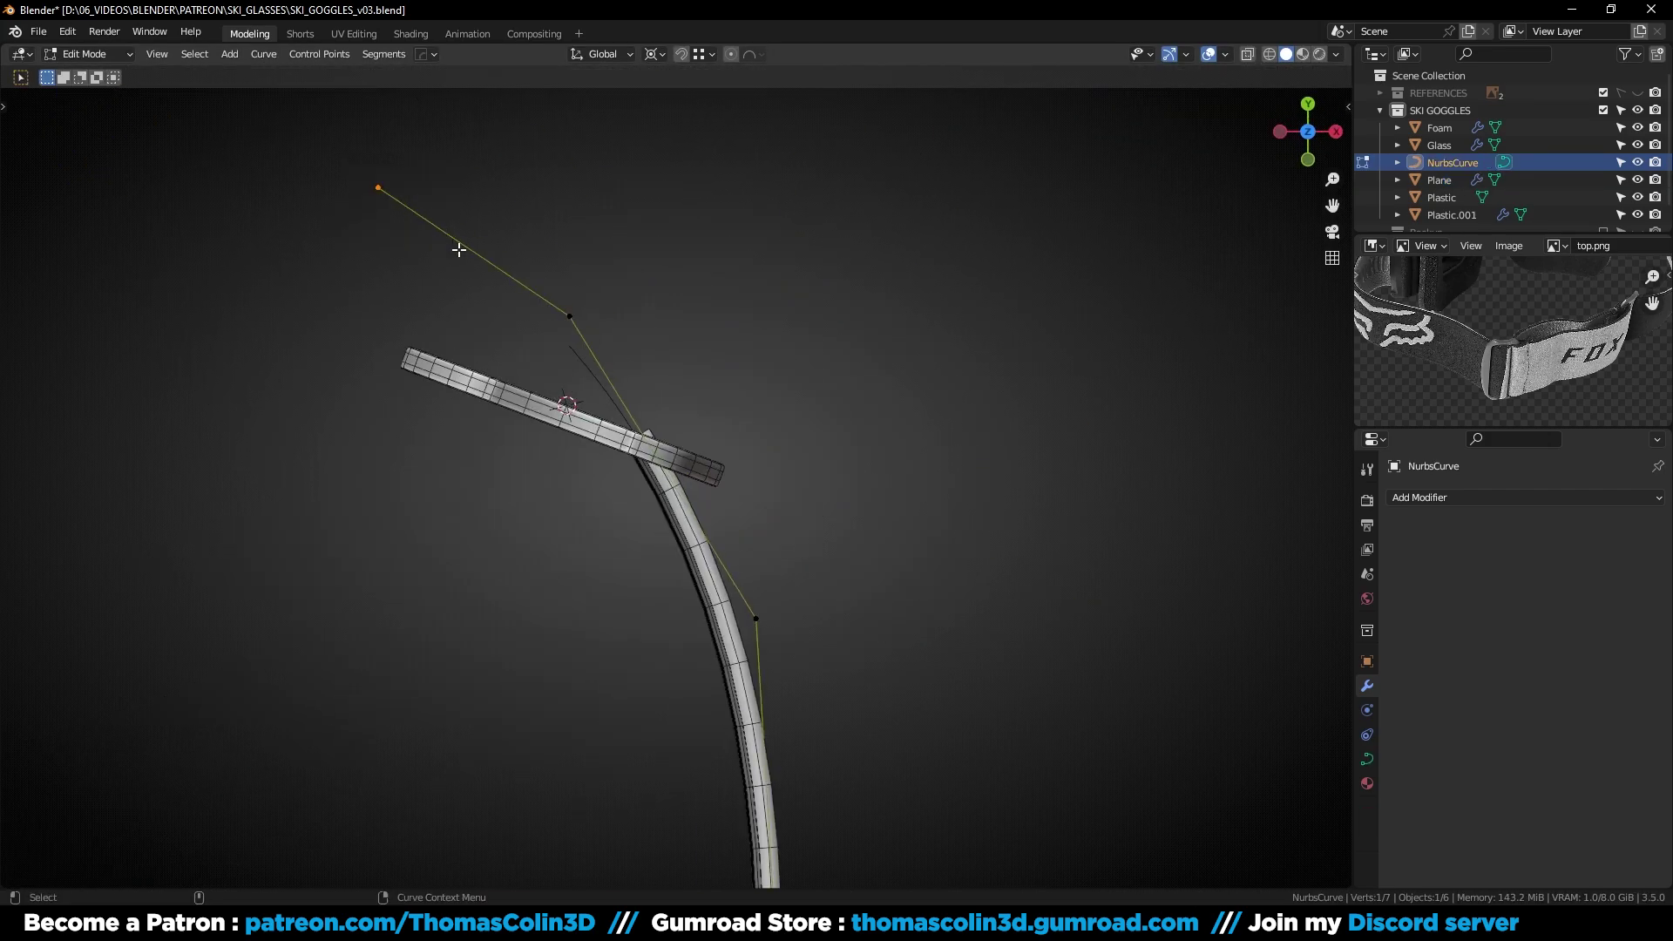
pyautogui.press('e')
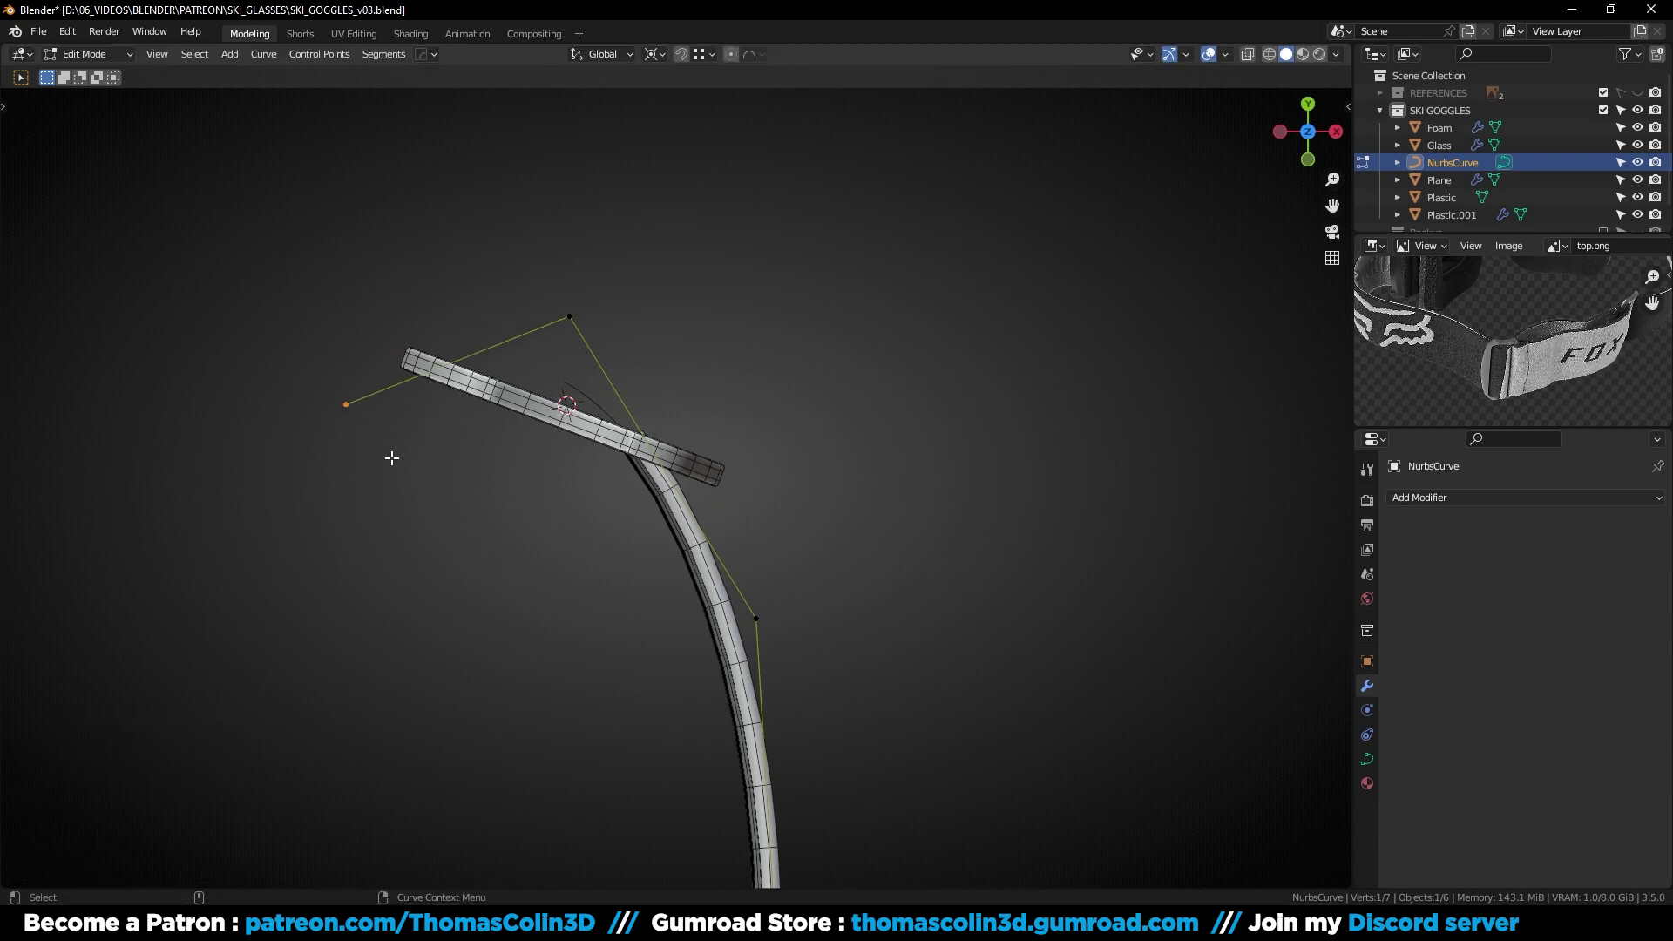
pyautogui.click(420, 503)
pyautogui.click(361, 659)
pyautogui.moveTo(370, 610); pyautogui.dragTo(455, 387, button='middle')
# Move the strap curve's last two control points about -0.13 m along Y
pyautogui.moveTo(453, 386); pyautogui.dragTo(552, 733)
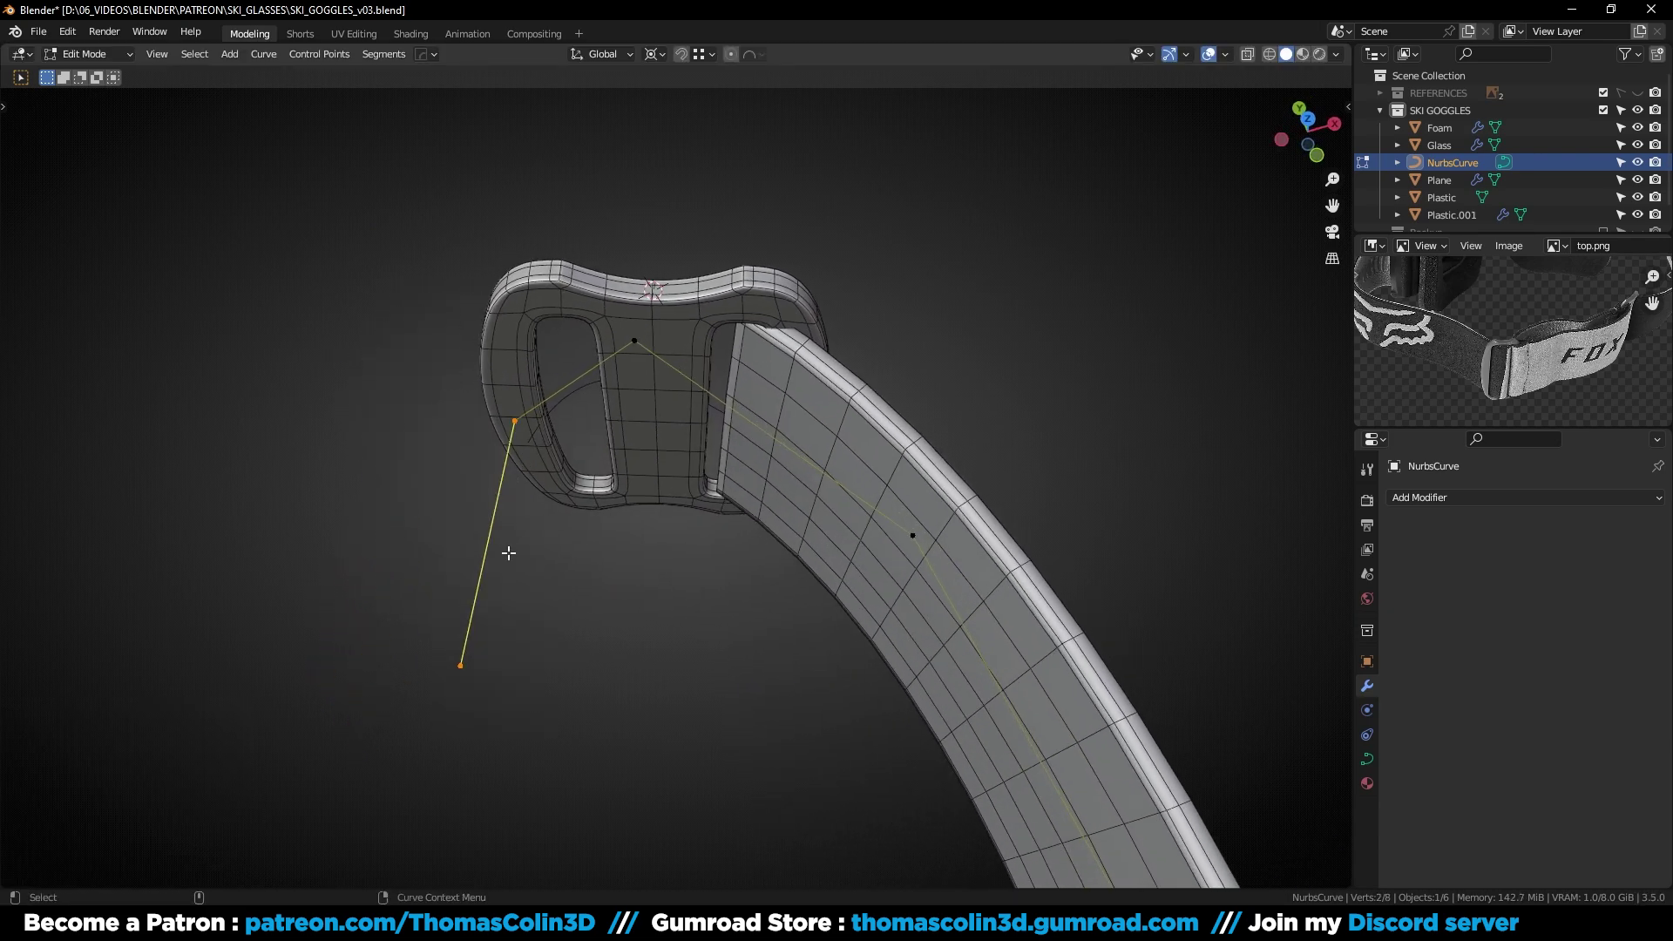
pyautogui.press('g')
pyautogui.press('y')
pyautogui.click(534, 475)
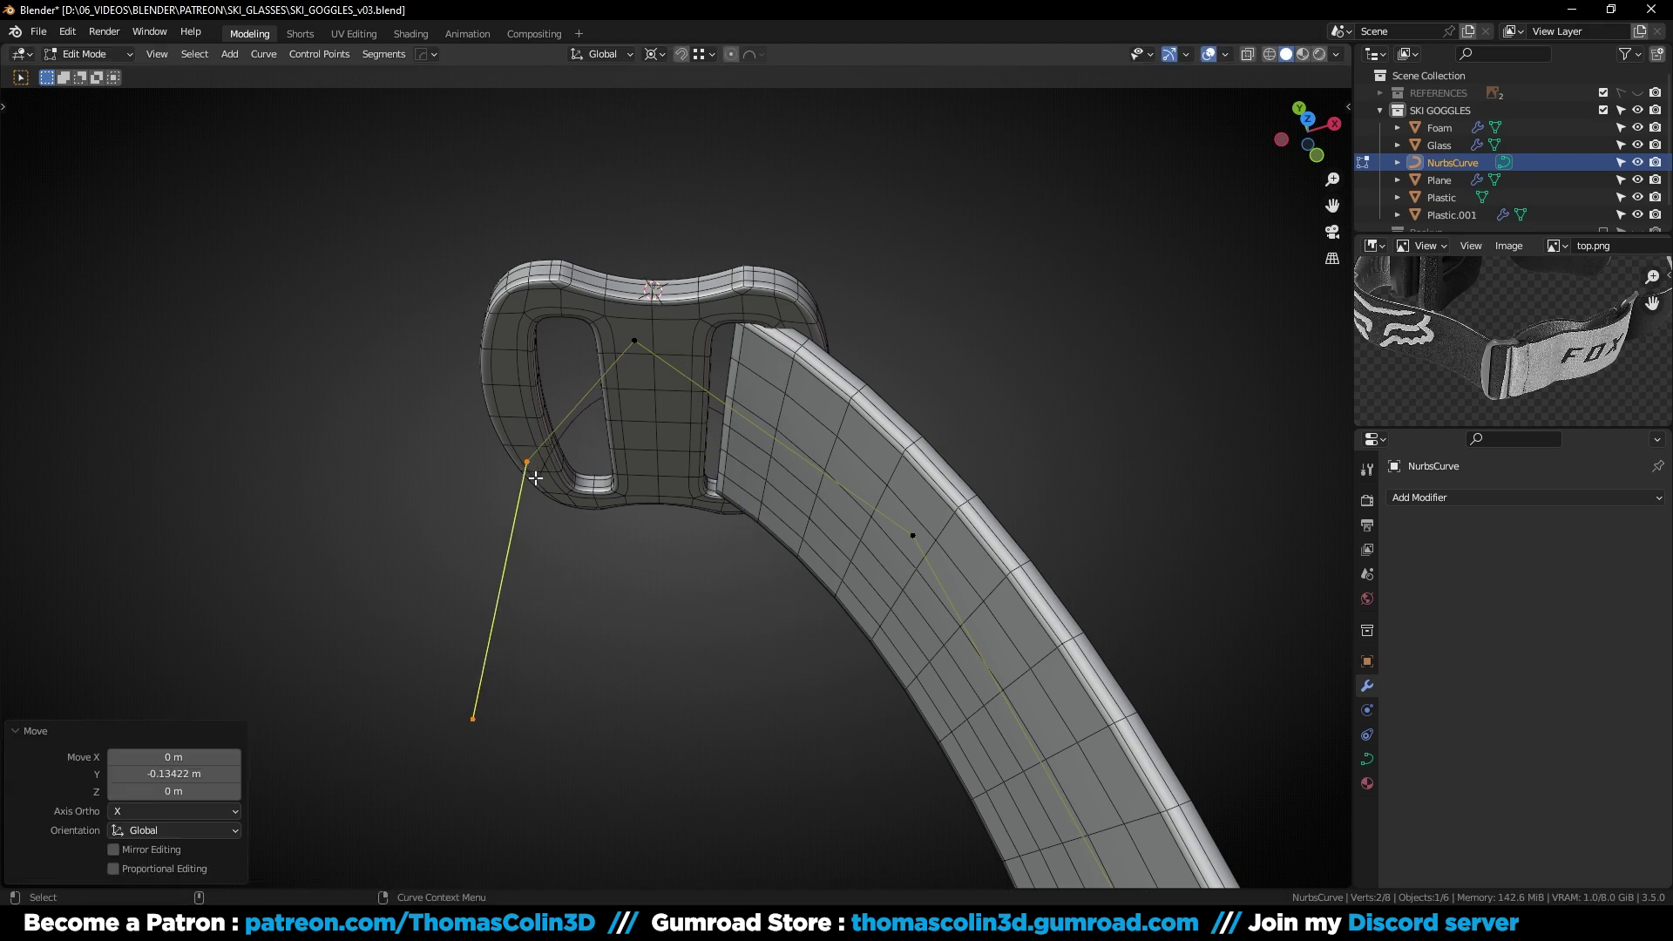
# Extrude a further control point from the strap curve's end and move the preceding point about 0.47 m along Y
pyautogui.press('KP_7')
pyautogui.click(431, 649)
pyautogui.press('e')
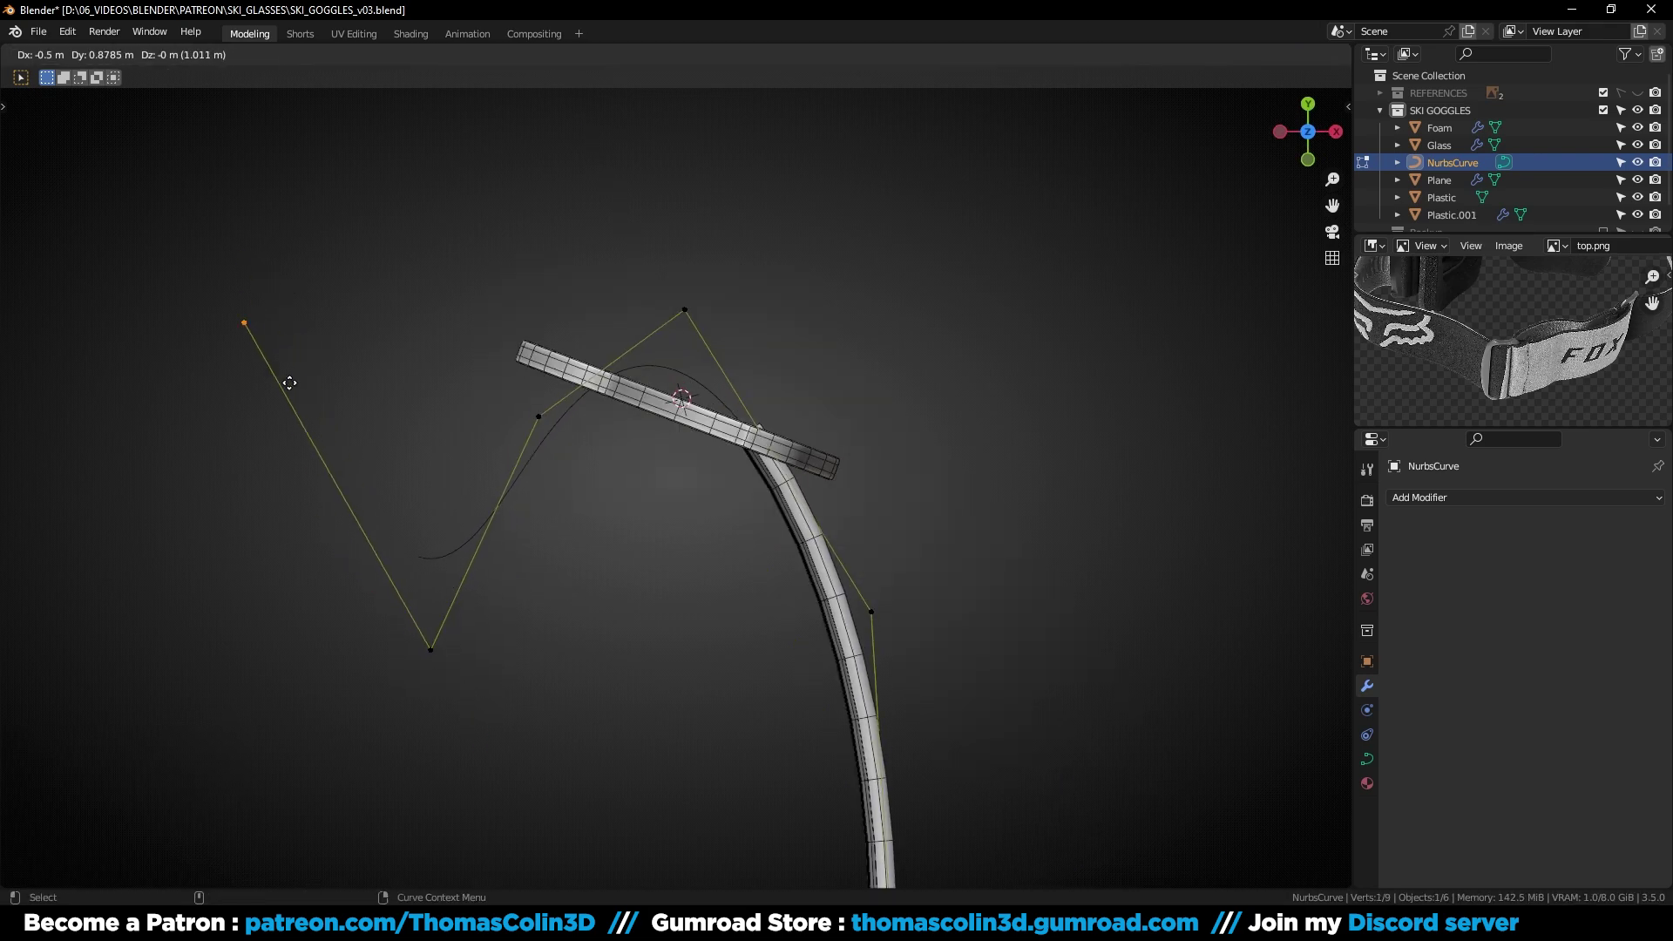
pyautogui.click(354, 466)
pyautogui.click(431, 650)
pyautogui.press('g')
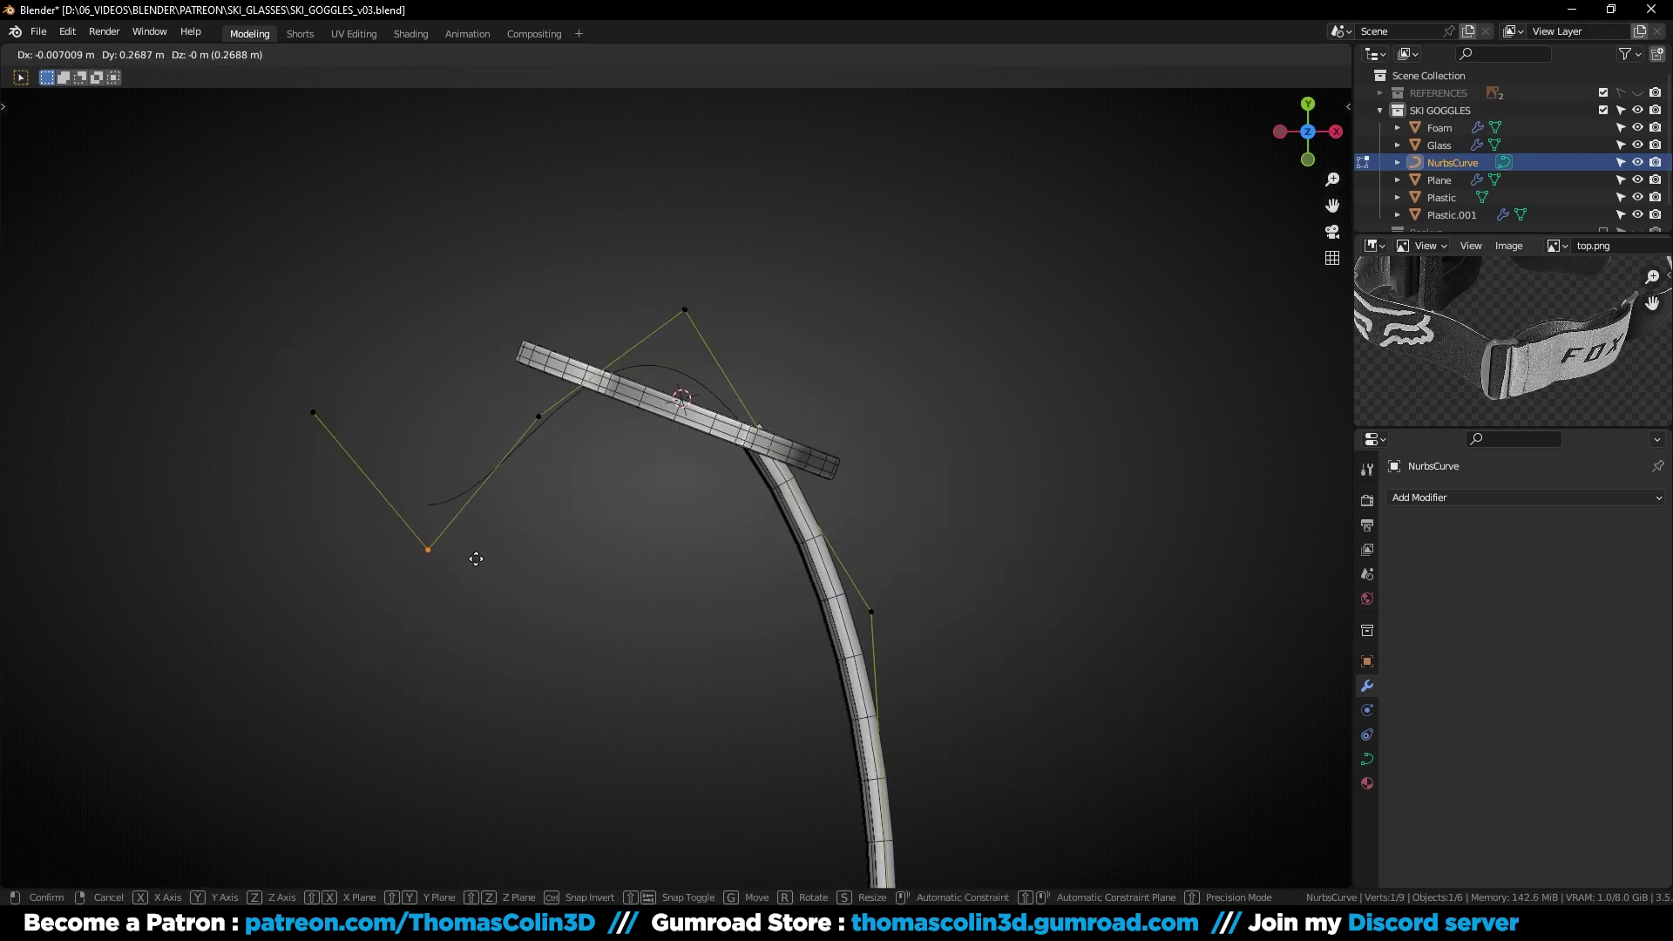
pyautogui.click(459, 484)
pyautogui.moveTo(488, 523); pyautogui.dragTo(703, 456, button='middle')
# Move the strap curve's end point along Y and its second-to-last point about -0.10 m in X and 0.33 m in Y
pyautogui.press('KP_7')
pyautogui.keyDown('shift'); pyautogui.moveTo(314, 370); pyautogui.dragTo(437, 407, button='middle'); pyautogui.keyUp('shift')
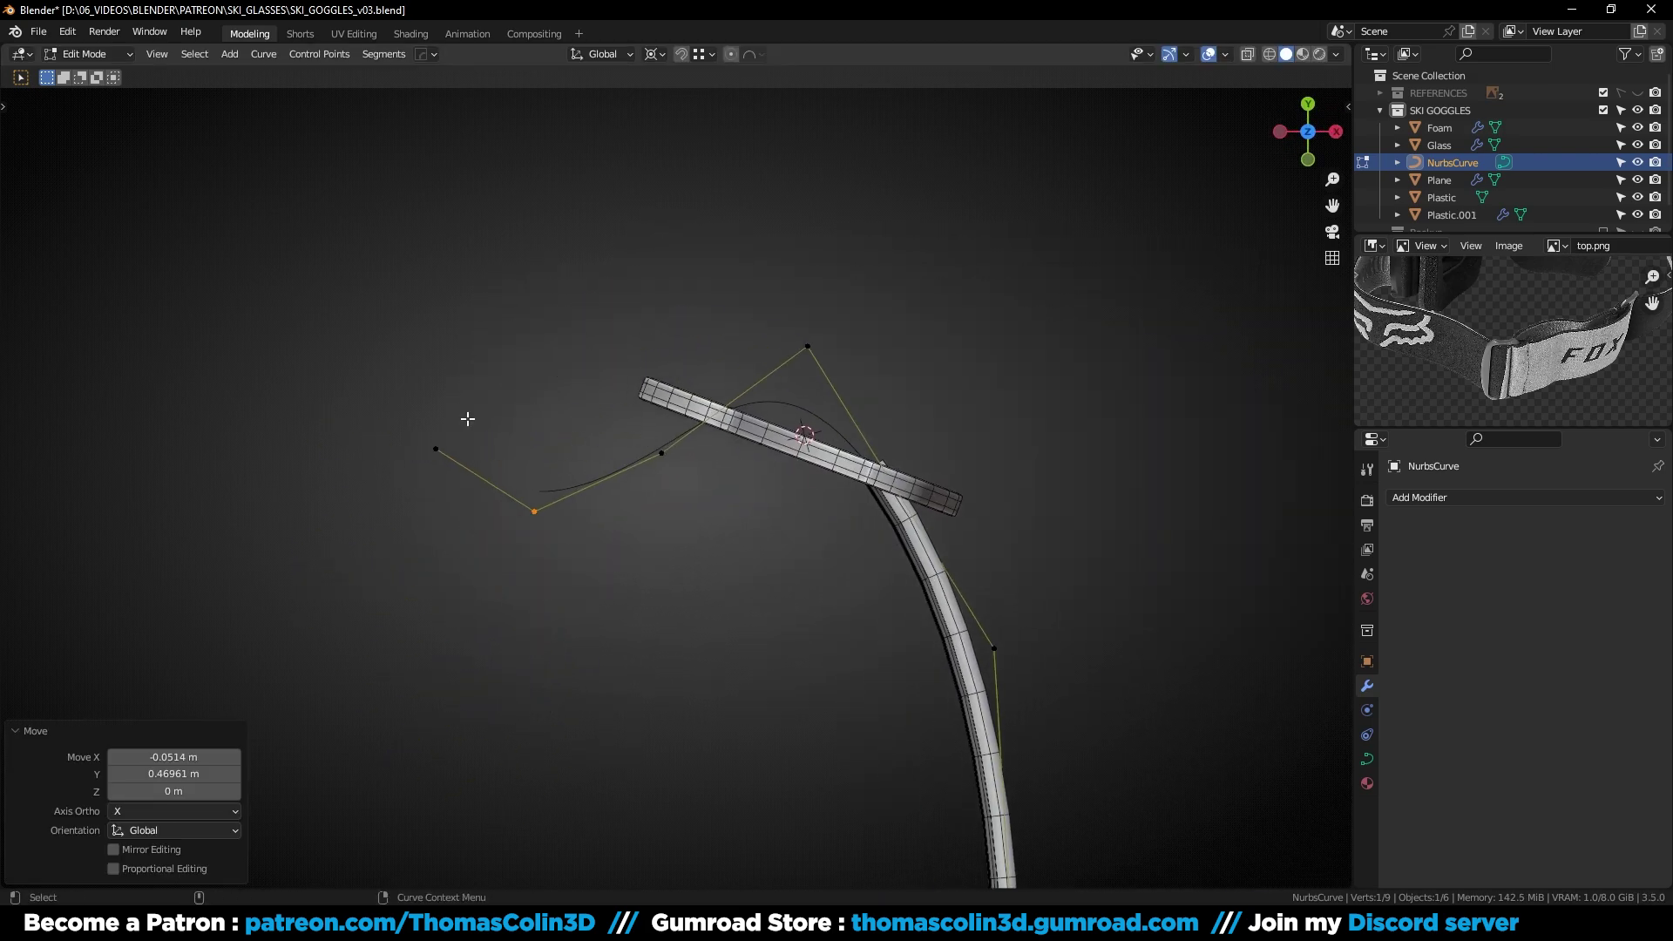
pyautogui.click(446, 447)
pyautogui.press('g')
pyautogui.click(471, 315)
pyautogui.click(534, 511)
pyautogui.press('g')
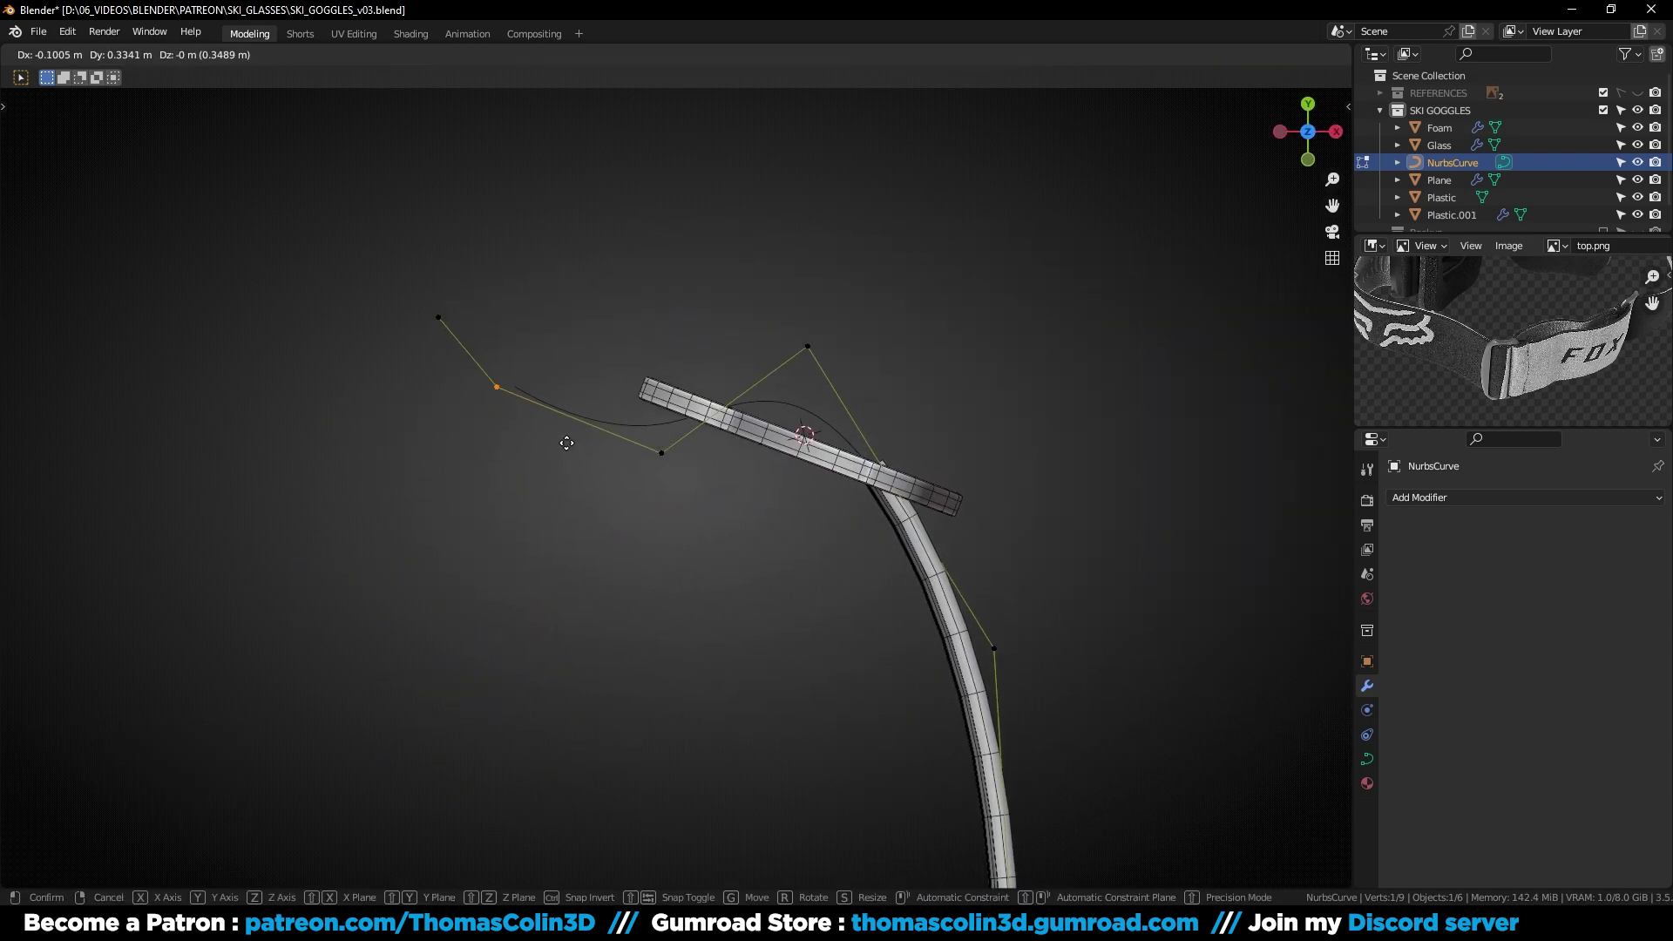
pyautogui.click(565, 443)
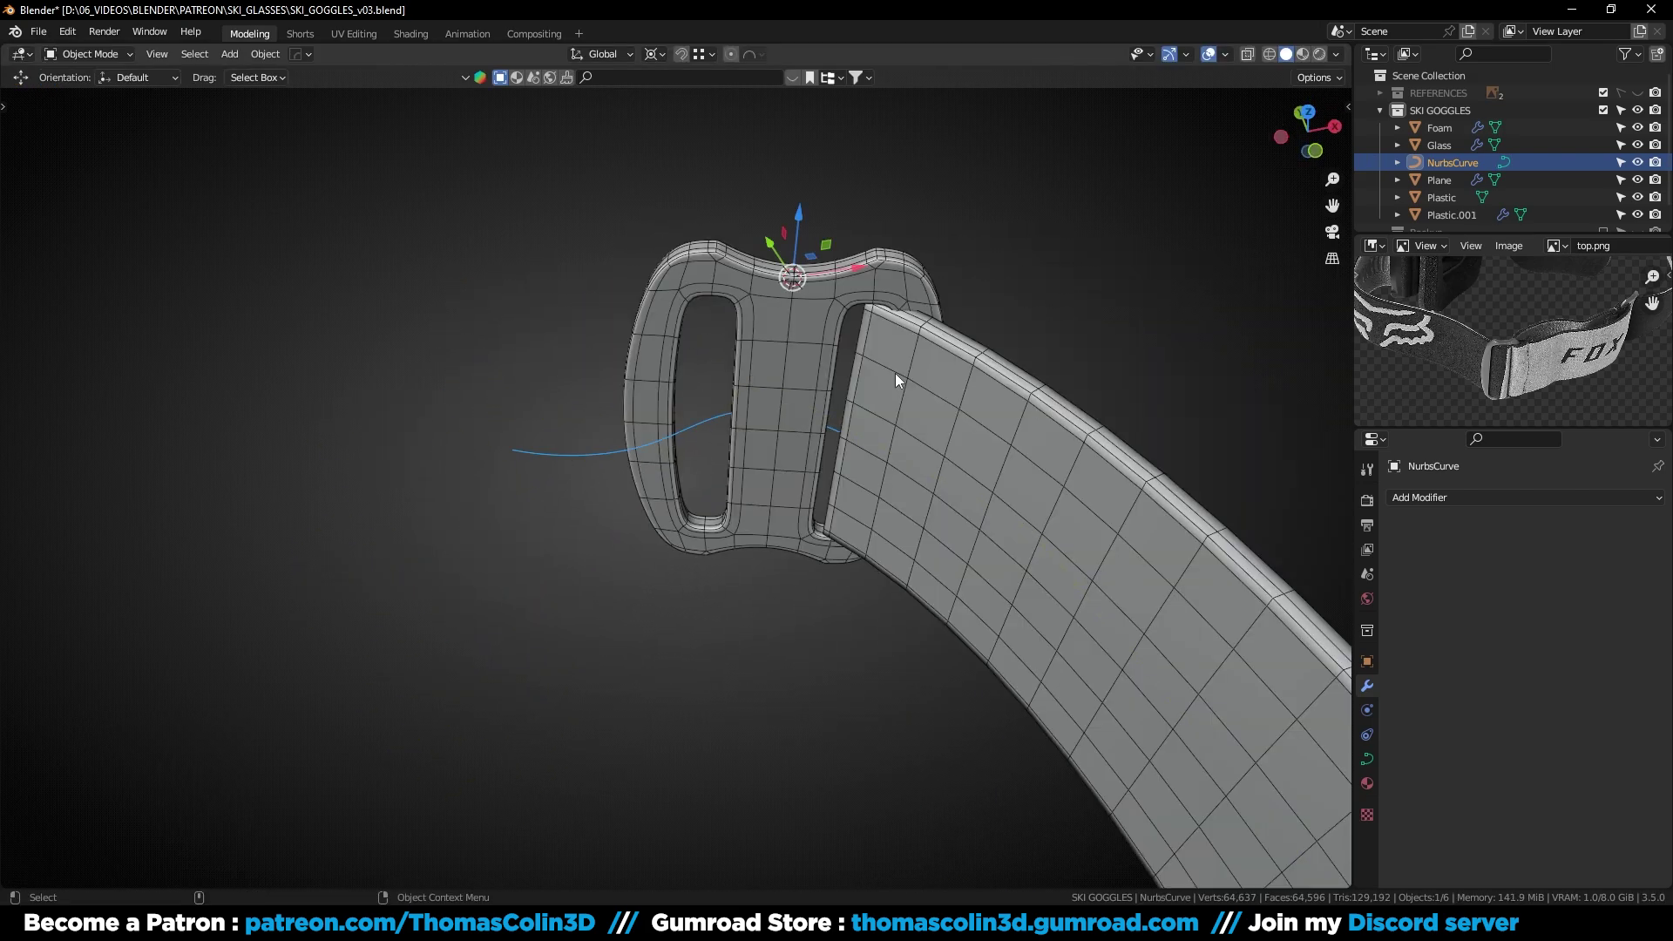
# Open the strap mesh for editing and turn off its Curve modifier's viewport display
pyautogui.click(896, 373)
pyautogui.press('Tab')
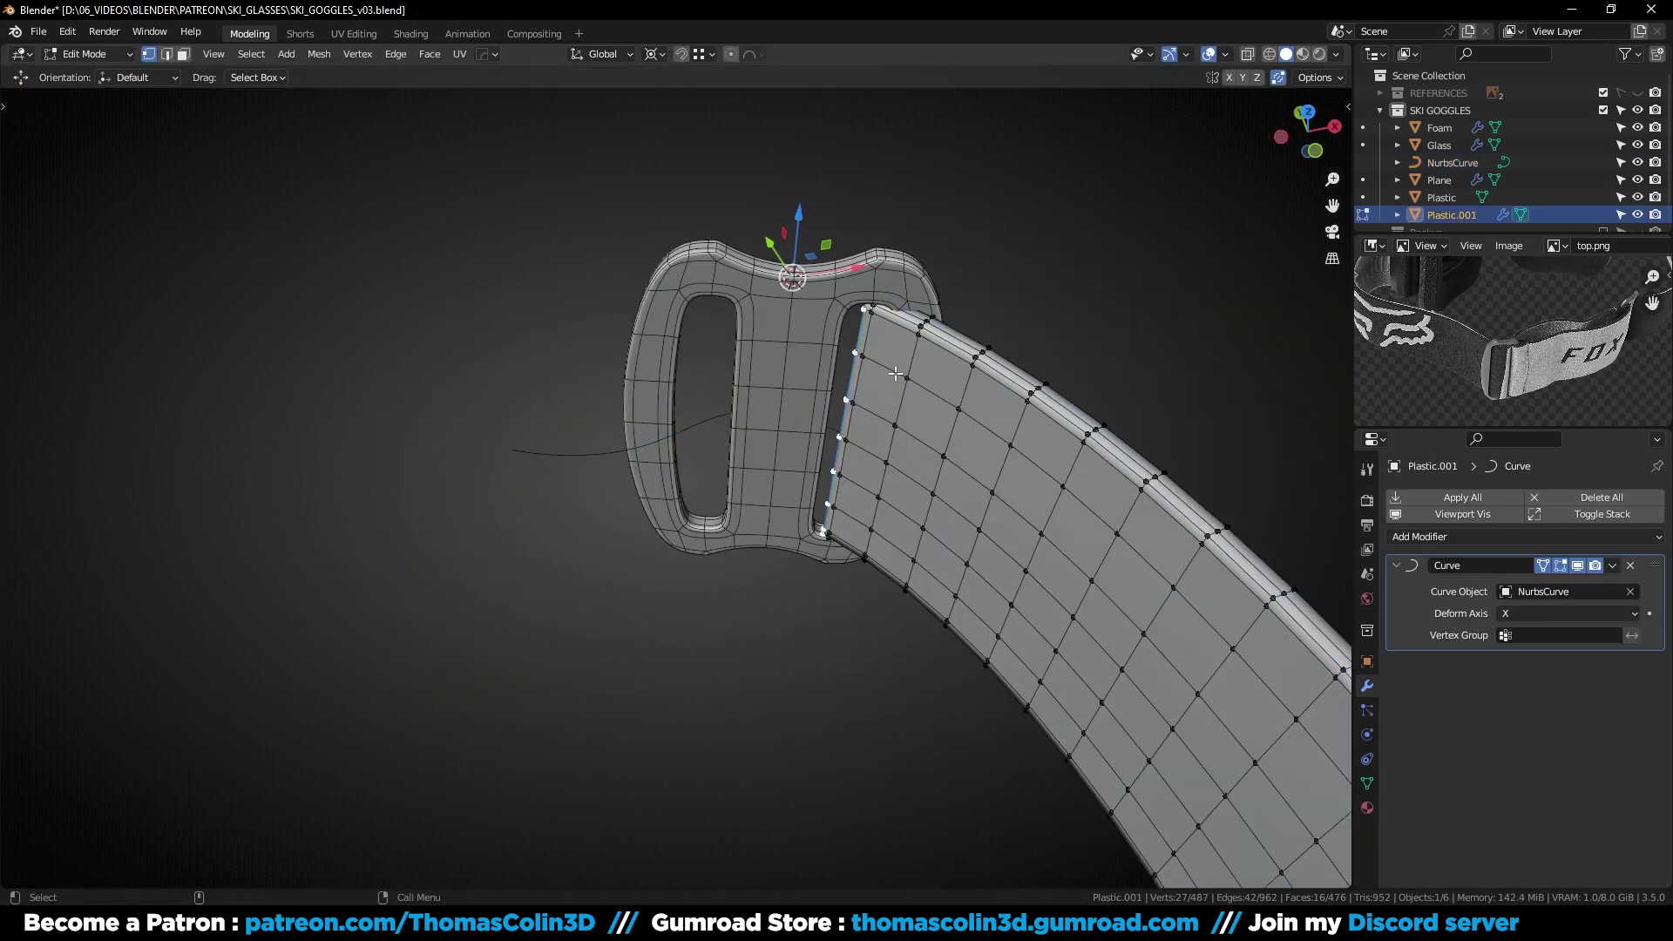
pyautogui.scroll(-6, 896, 373)
pyautogui.click(1578, 565)
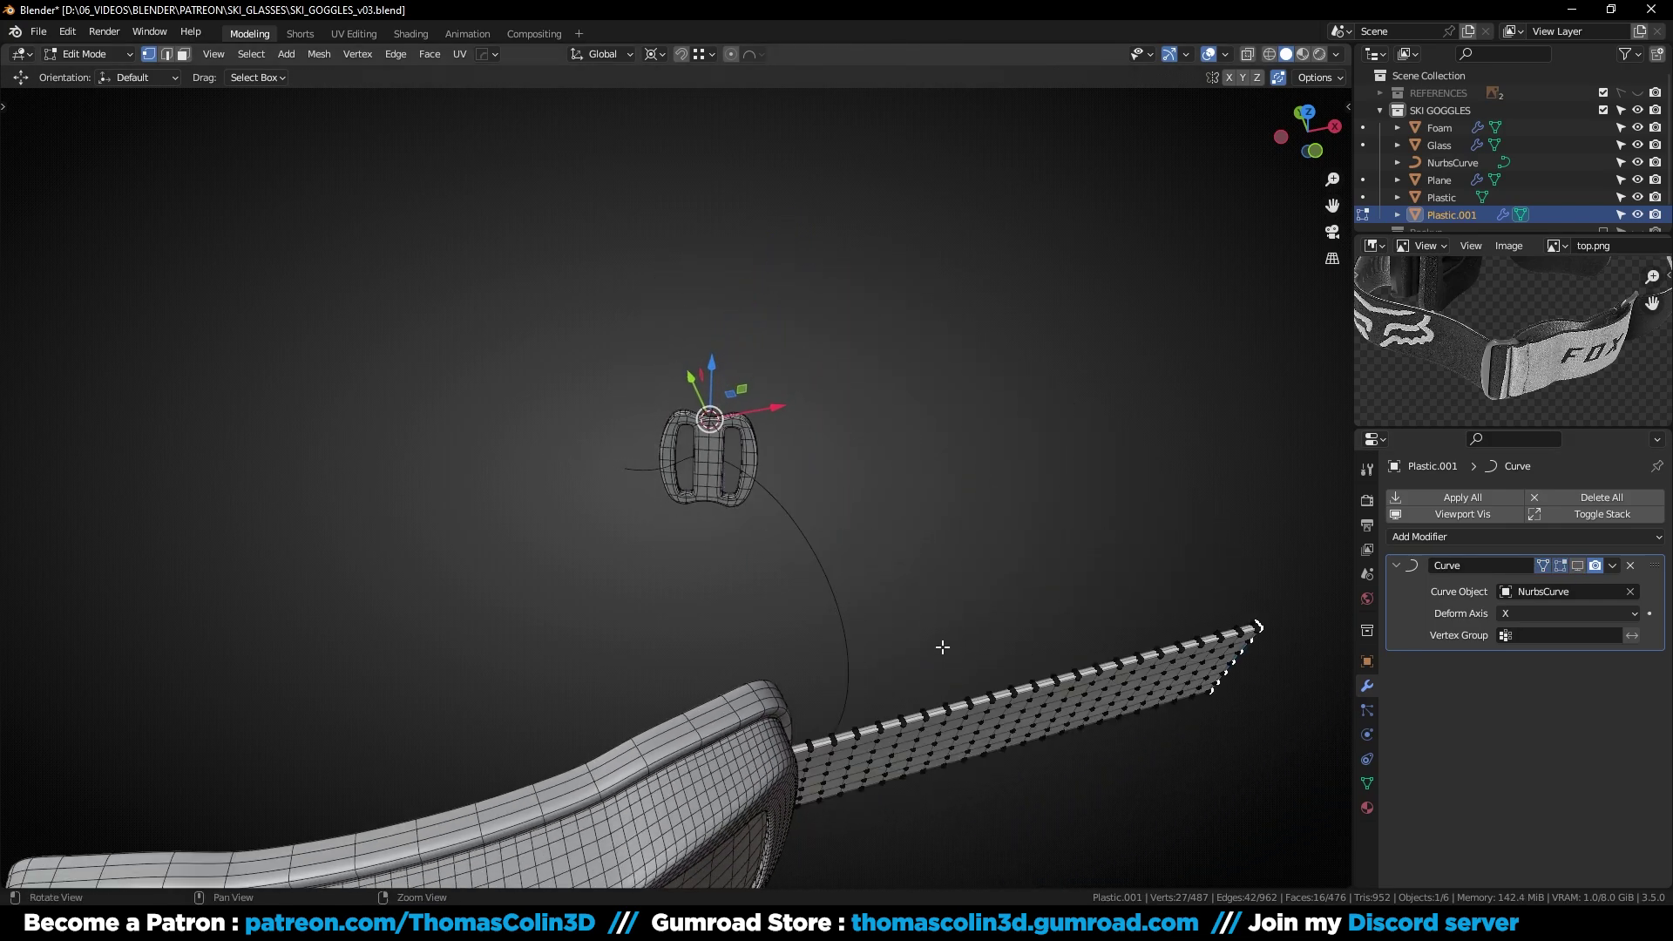
# Lengthen the straightened strap by moving its free end's vertices about 2.24 m along X
pyautogui.keyDown('alt'); pyautogui.moveTo(936, 652); pyautogui.dragTo(925, 582); pyautogui.keyUp('alt')
pyautogui.keyDown('alt'); pyautogui.moveTo(1229, 692); pyautogui.dragTo(874, 638, button='middle'); pyautogui.keyUp('alt')
pyautogui.scroll(3, 867, 564)
pyautogui.hotkey('alt', 'z')
pyautogui.moveTo(782, 356); pyautogui.dragTo(888, 697)
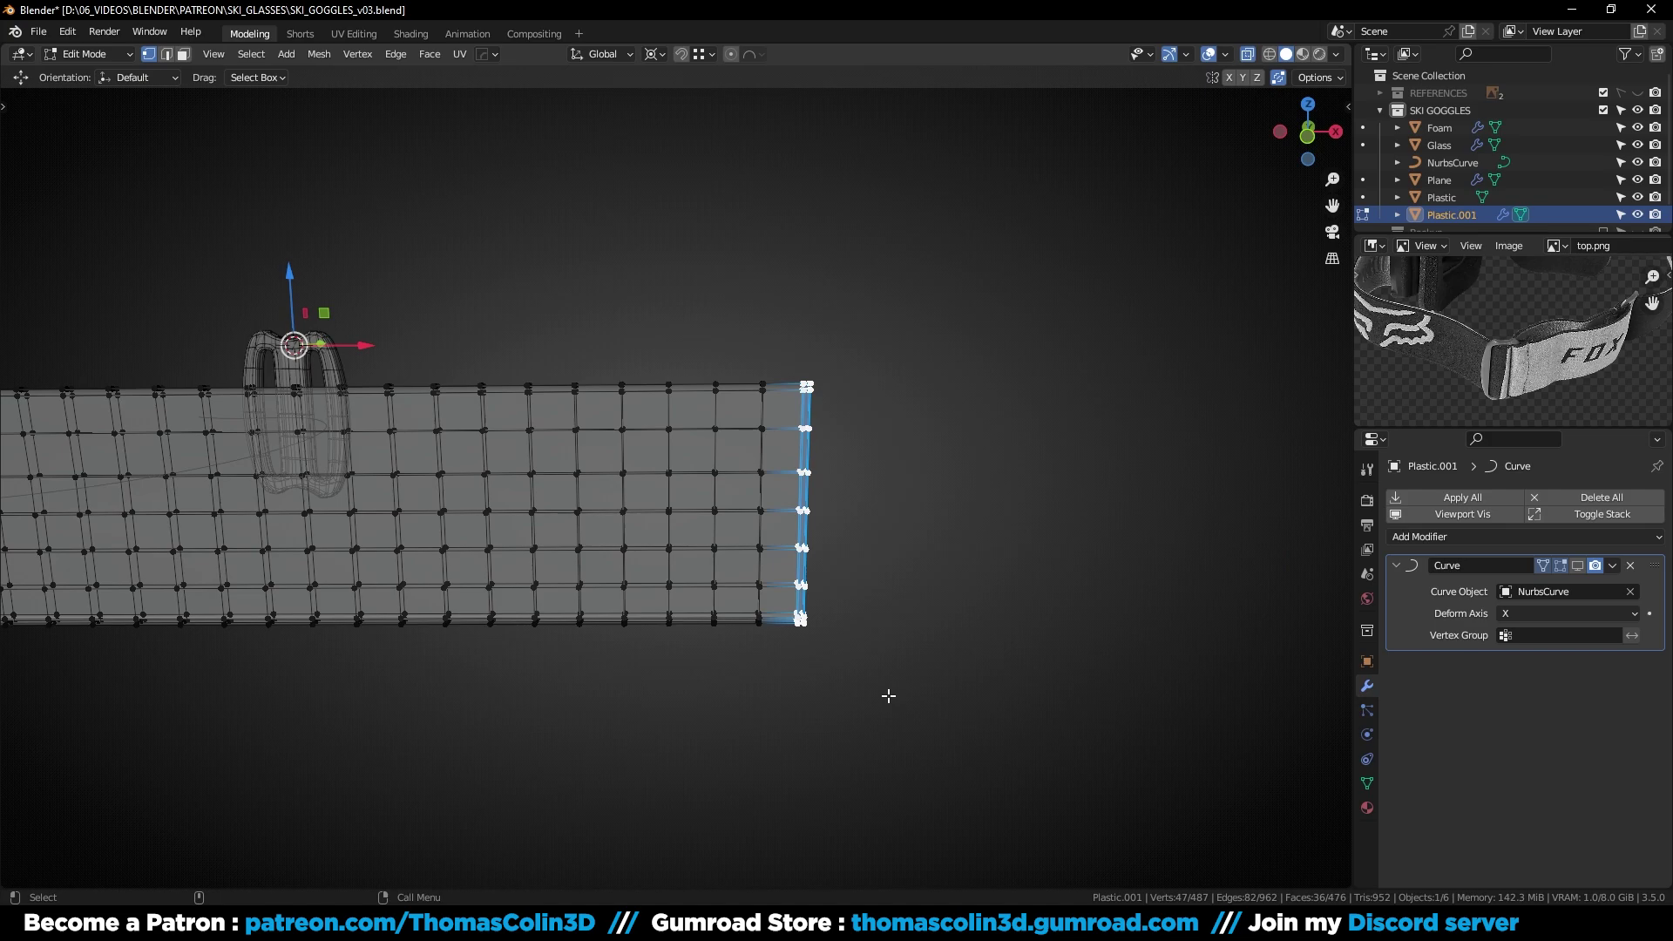
pyautogui.scroll(-2, 888, 695)
pyautogui.press('g')
pyautogui.press('x')
pyautogui.click(1219, 523)
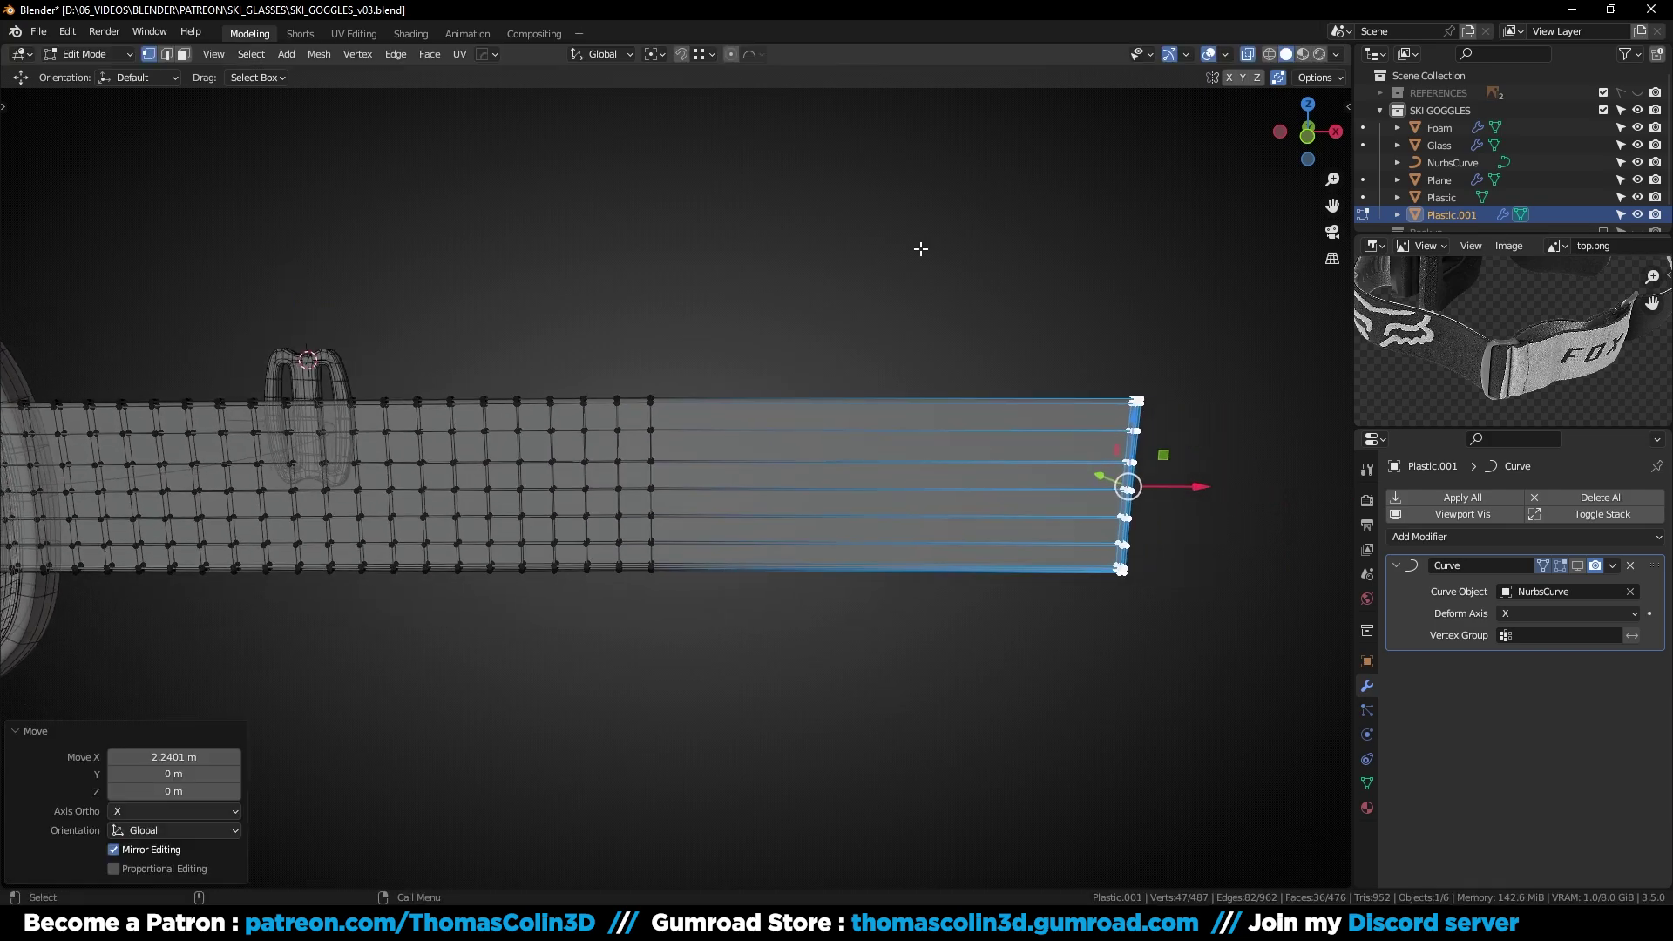
# Add 14 evenly spaced crosswise loop cuts to the stretched section at the strap's end
pyautogui.click(919, 239)
pyautogui.hotkey('alt', 'z')
pyautogui.press('2')
pyautogui.scroll(1, 875, 516)
pyautogui.keyDown('shift'); pyautogui.moveTo(881, 403); pyautogui.dragTo(793, 404, button='middle'); pyautogui.keyUp('shift')
pyautogui.click(769, 406)
pyautogui.hotkey('ctrl', 'r')
pyautogui.scroll(10, 767, 404)
pyautogui.scroll(3, 767, 405)
pyautogui.click(767, 404)
pyautogui.rightClick(766, 404)
pyautogui.click(713, 308)
# Finish editing the strap mesh and turn its Curve modifier's viewport display back on
pyautogui.keyDown('alt'); pyautogui.moveTo(559, 191); pyautogui.dragTo(712, 223, button='middle'); pyautogui.keyUp('alt')
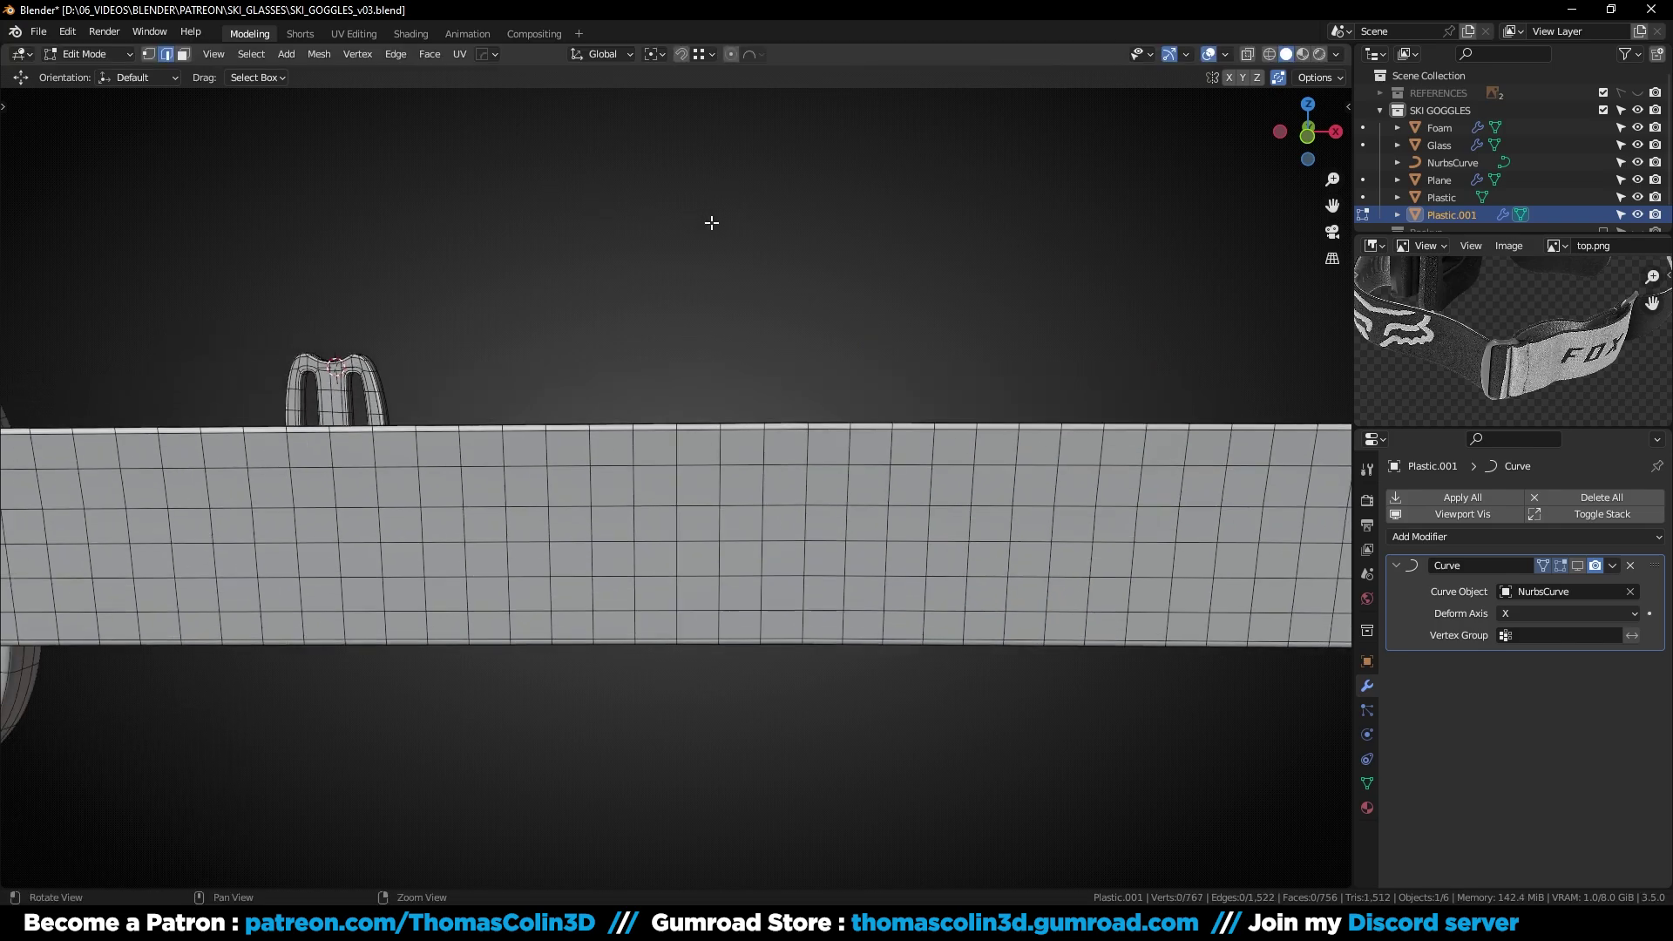
pyautogui.press('Tab')
pyautogui.click(1578, 566)
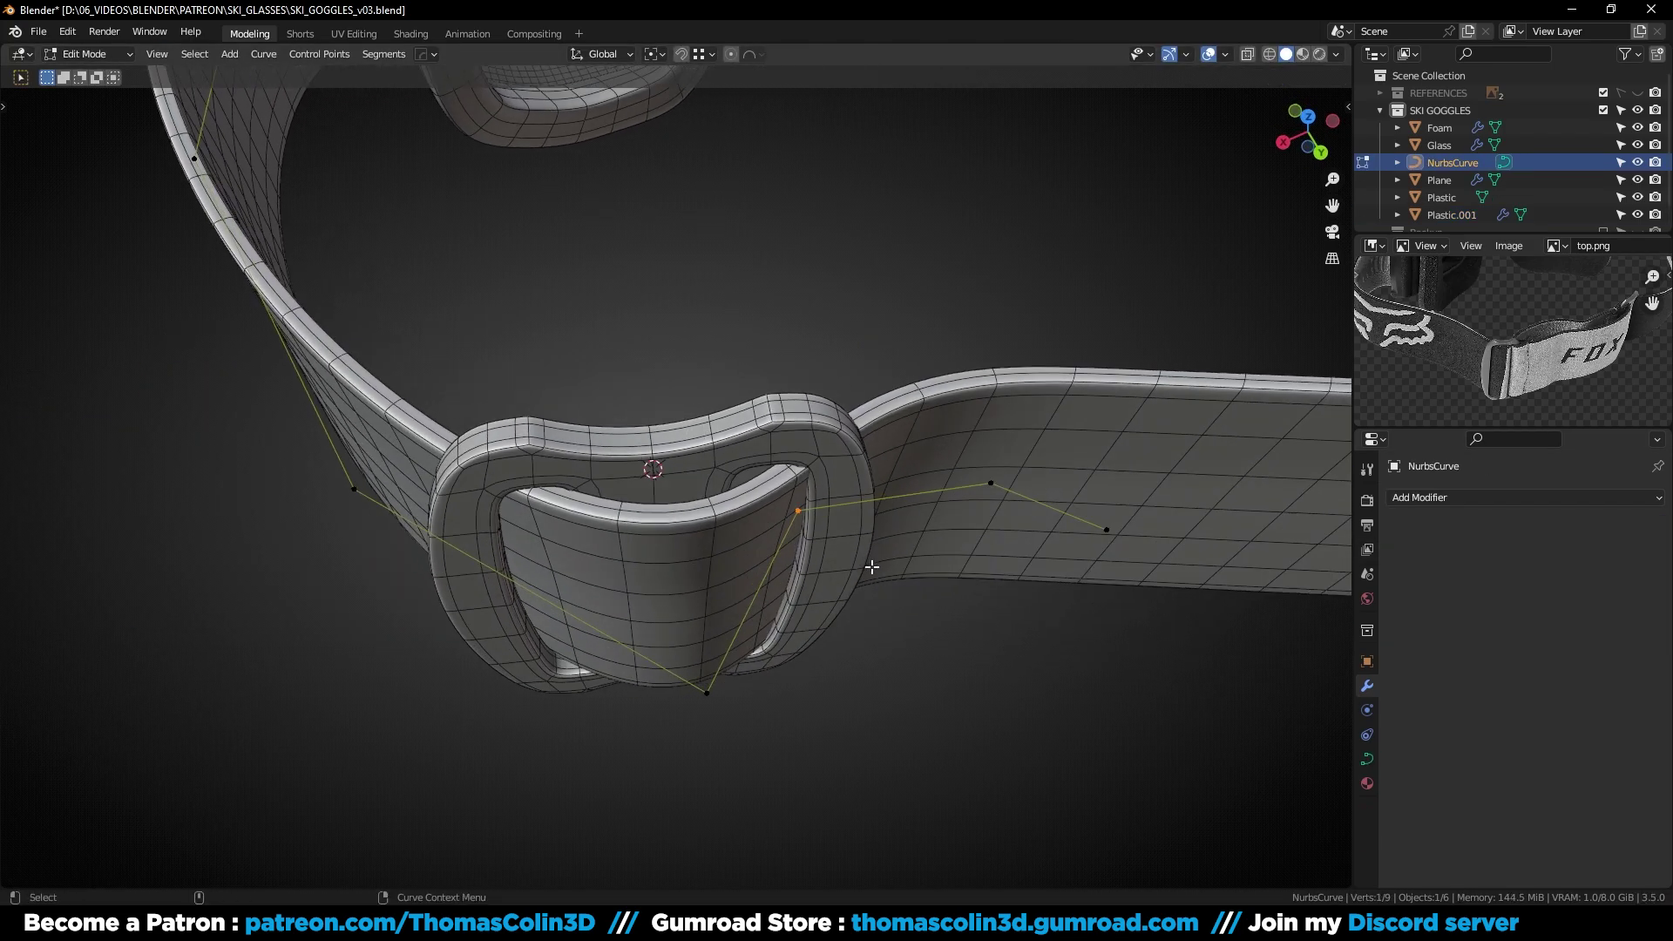
# Move the strap curve's control point at the buckle slot slightly along Y, and the next one outward about -0.155 m along Y
pyautogui.press('g')
pyautogui.press('y')
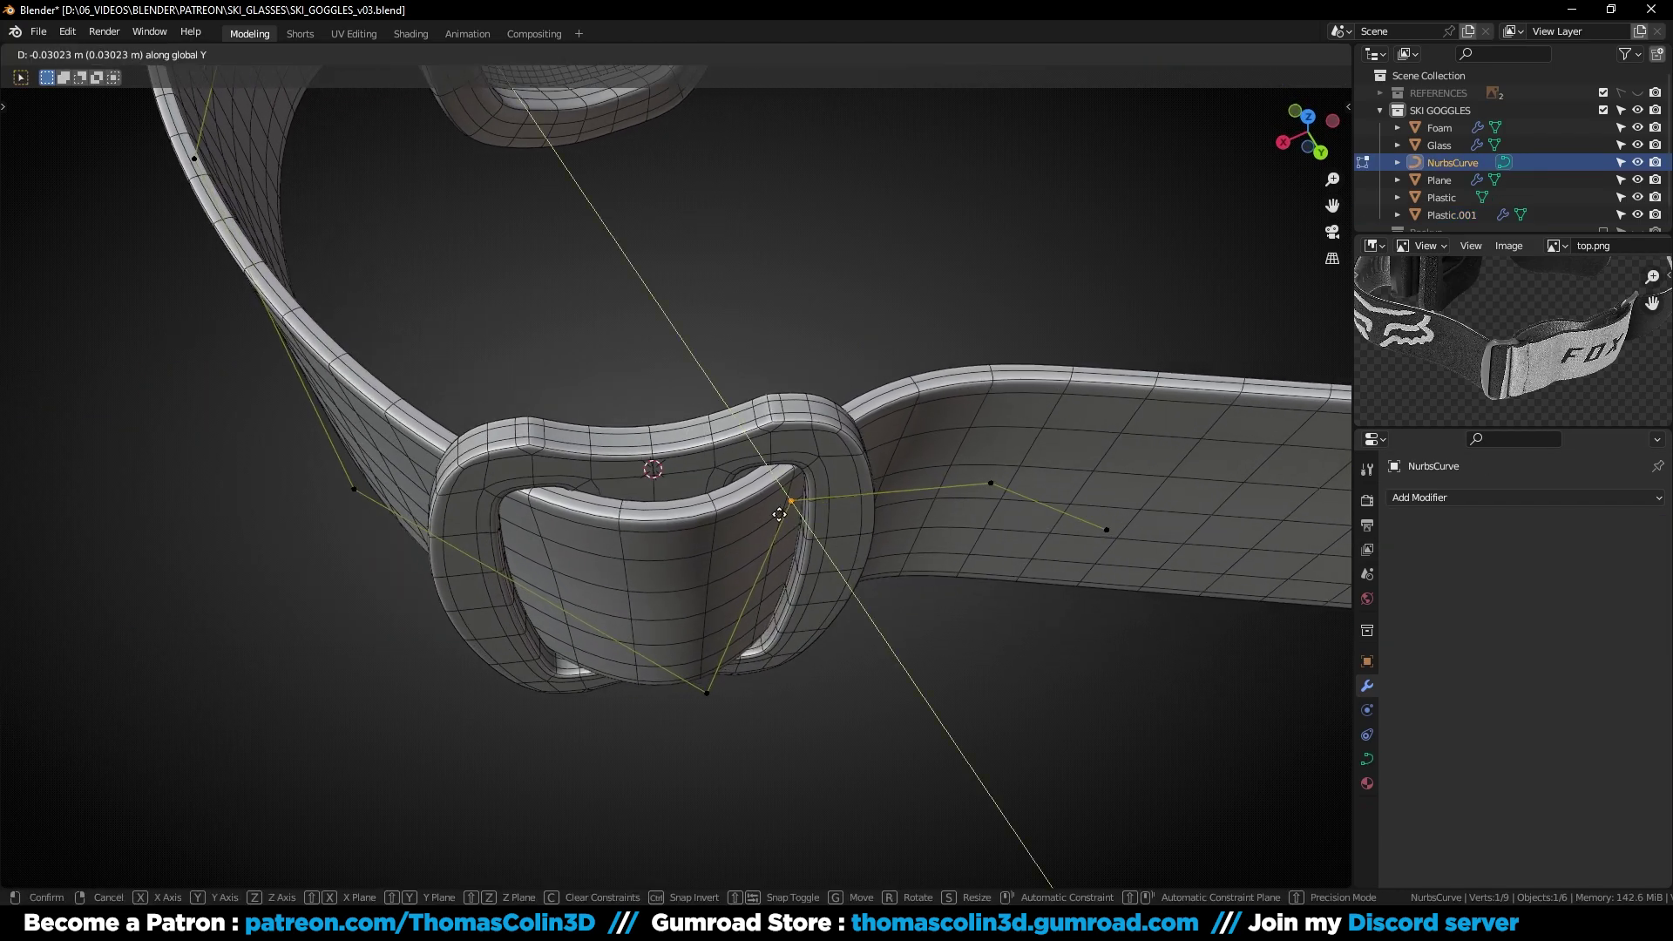
pyautogui.click(850, 542)
pyautogui.moveTo(849, 541); pyautogui.dragTo(679, 531, button='middle')
pyautogui.press('g')
pyautogui.press('y')
pyautogui.click(664, 523)
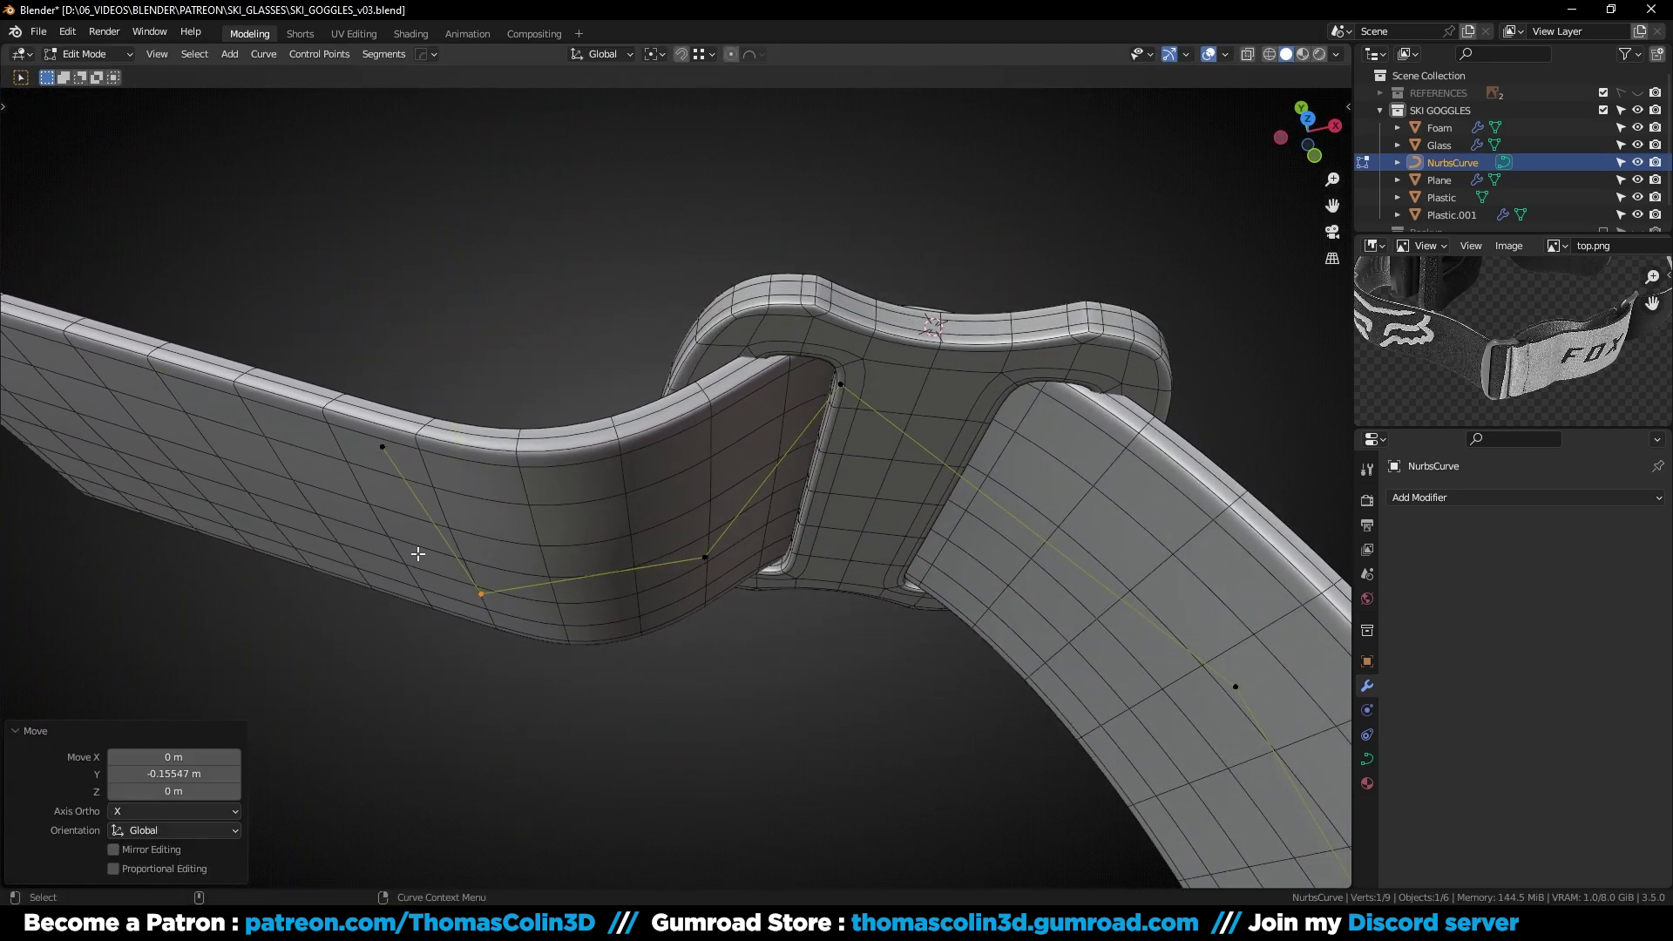
# Move the two curve control points just past the buckle slot together along X, closer to the buckle
pyautogui.keyDown('shift'); pyautogui.click(704, 556); pyautogui.keyUp('shift')
pyautogui.press('g')
pyautogui.press('x')
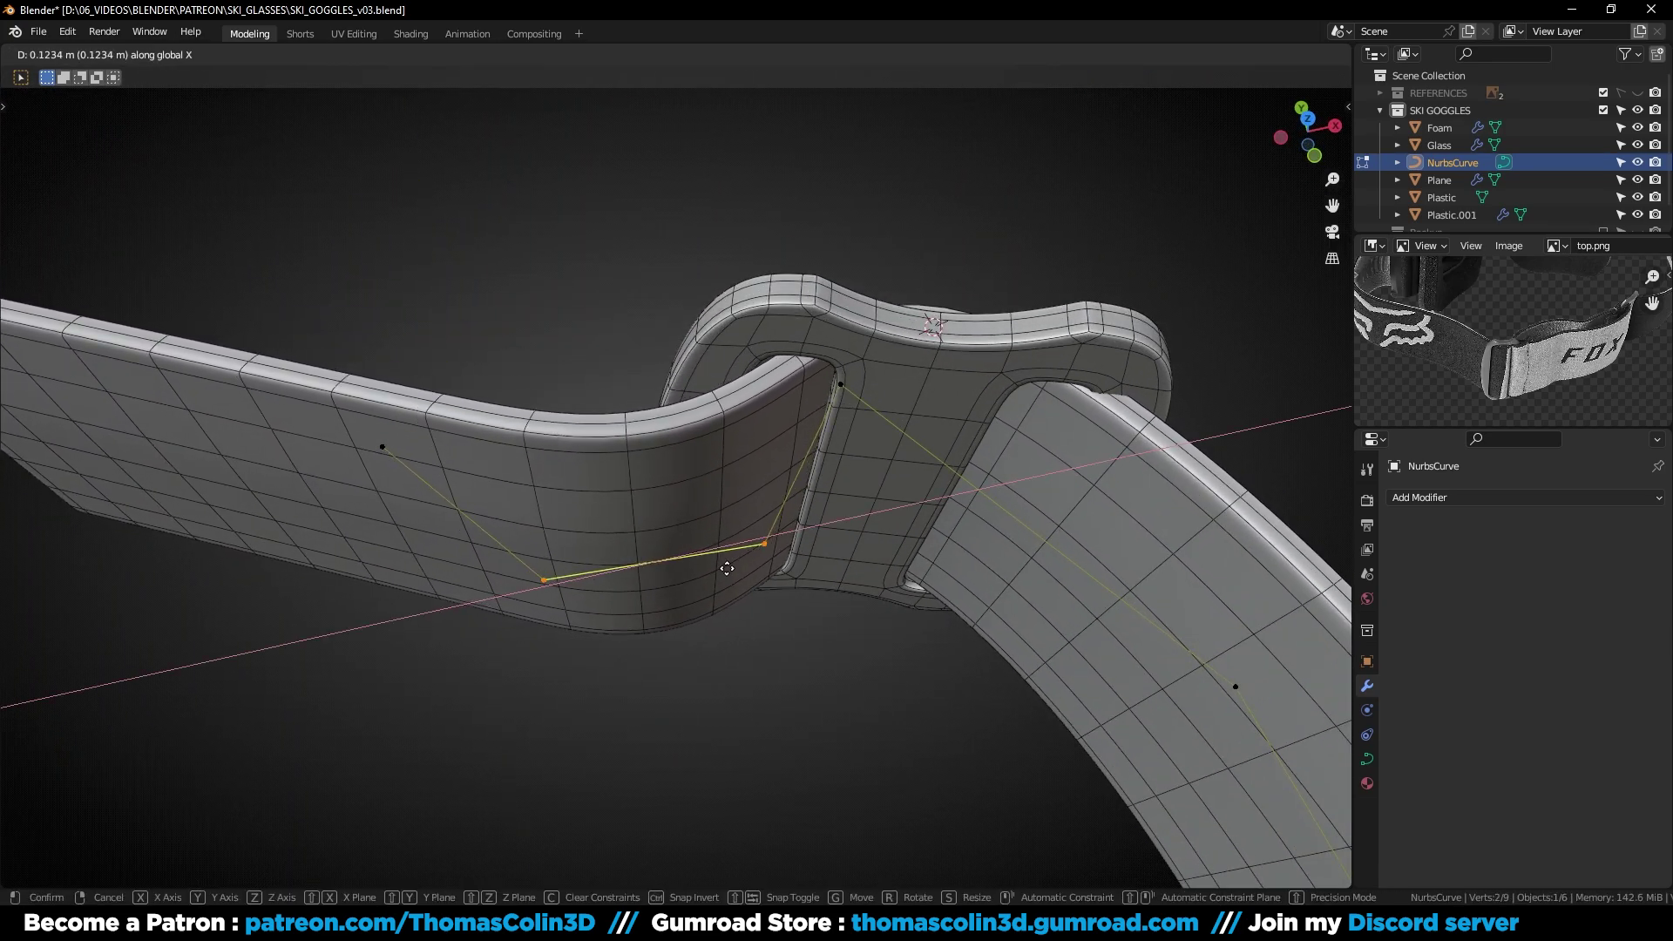
pyautogui.click(749, 566)
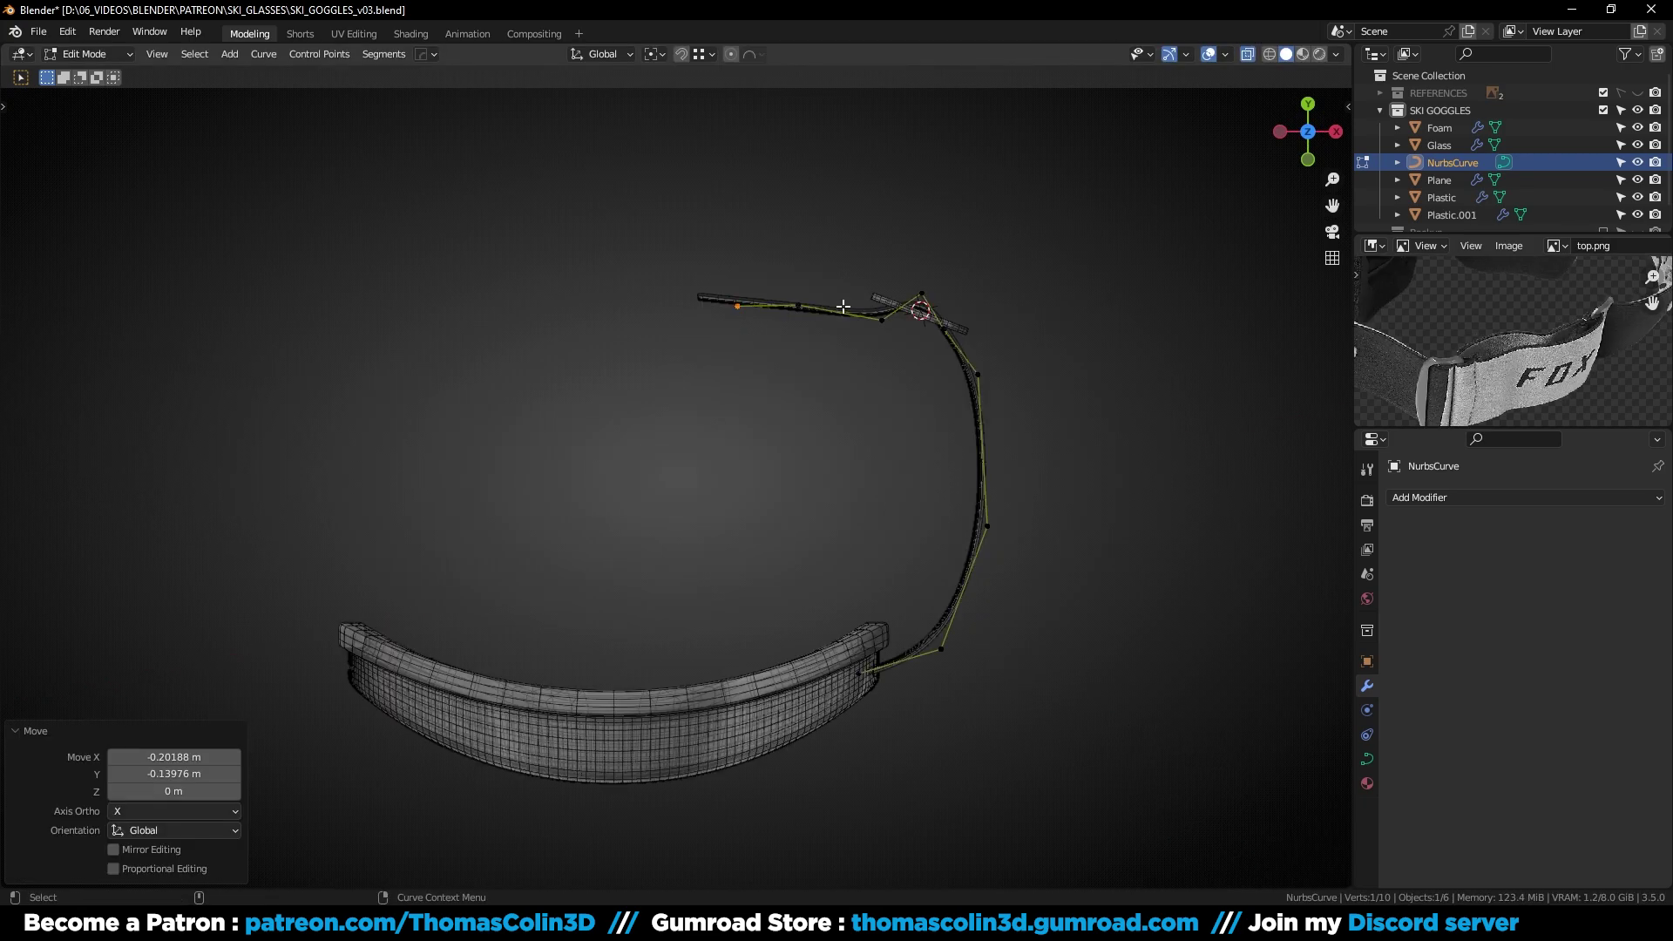
# Duplicate the strap buckle, move the copy along X to the opposite side, and rotate it about Z to mirror the original's slant
pyautogui.press('Tab')
pyautogui.click(880, 302)
pyautogui.hotkey('shift', 'd')
pyautogui.rightClick(911, 263)
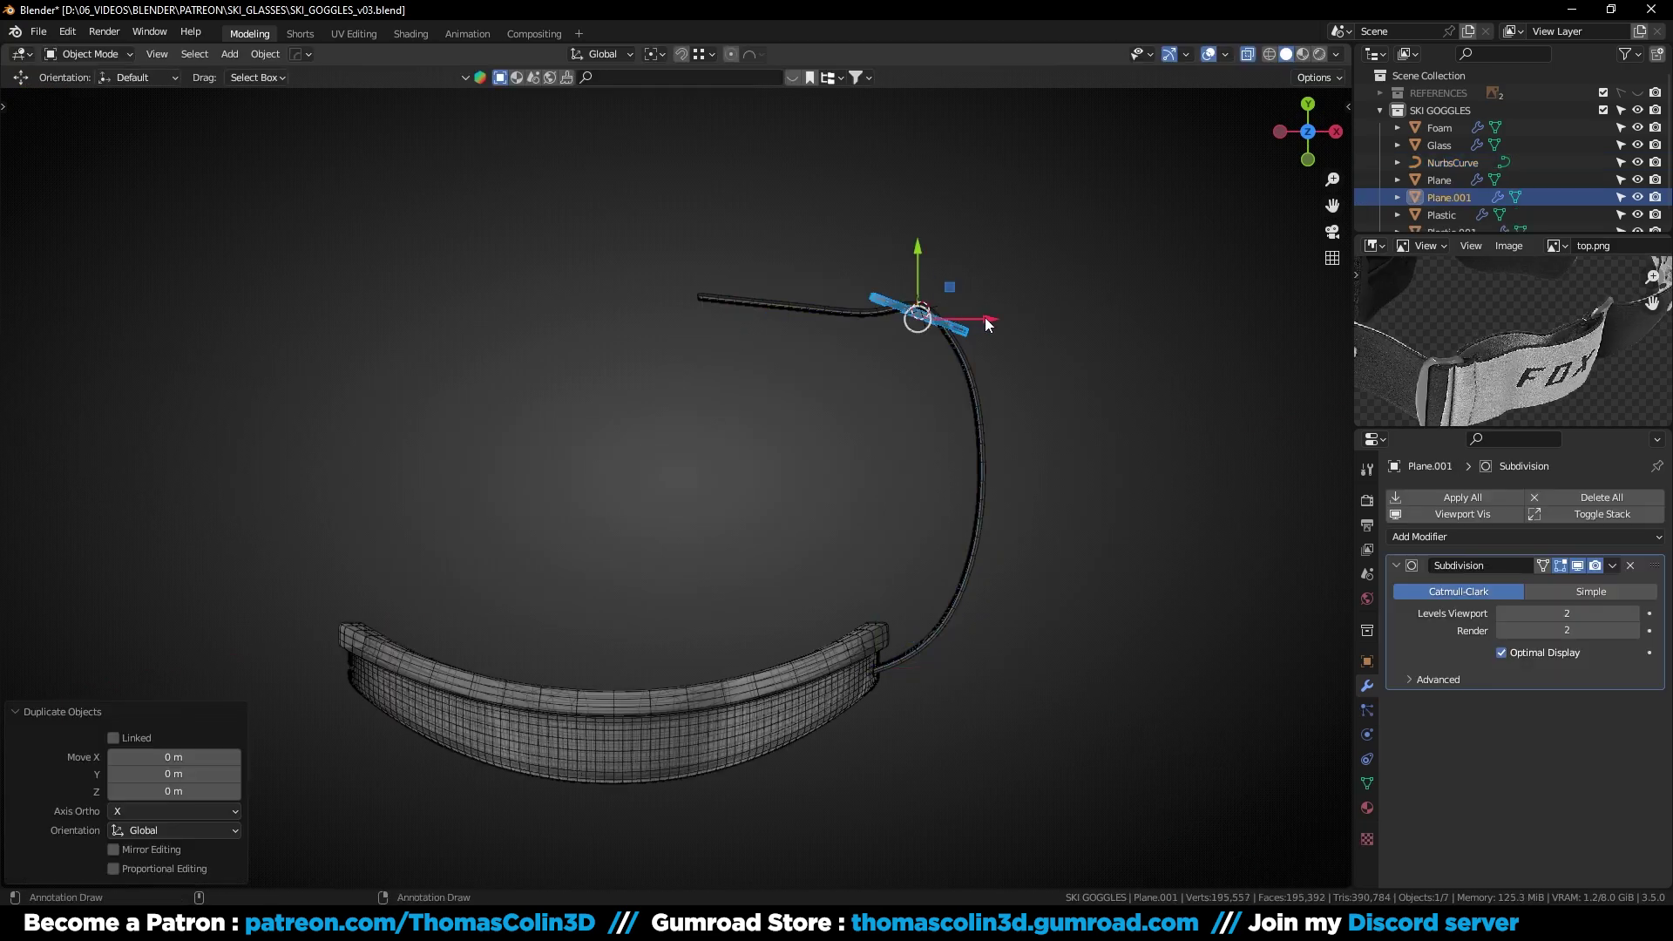
pyautogui.moveTo(985, 319); pyautogui.dragTo(542, 318)
pyautogui.press('r')
pyautogui.press('z')
pyautogui.click(544, 263)
pyautogui.press('g')
pyautogui.press('x')
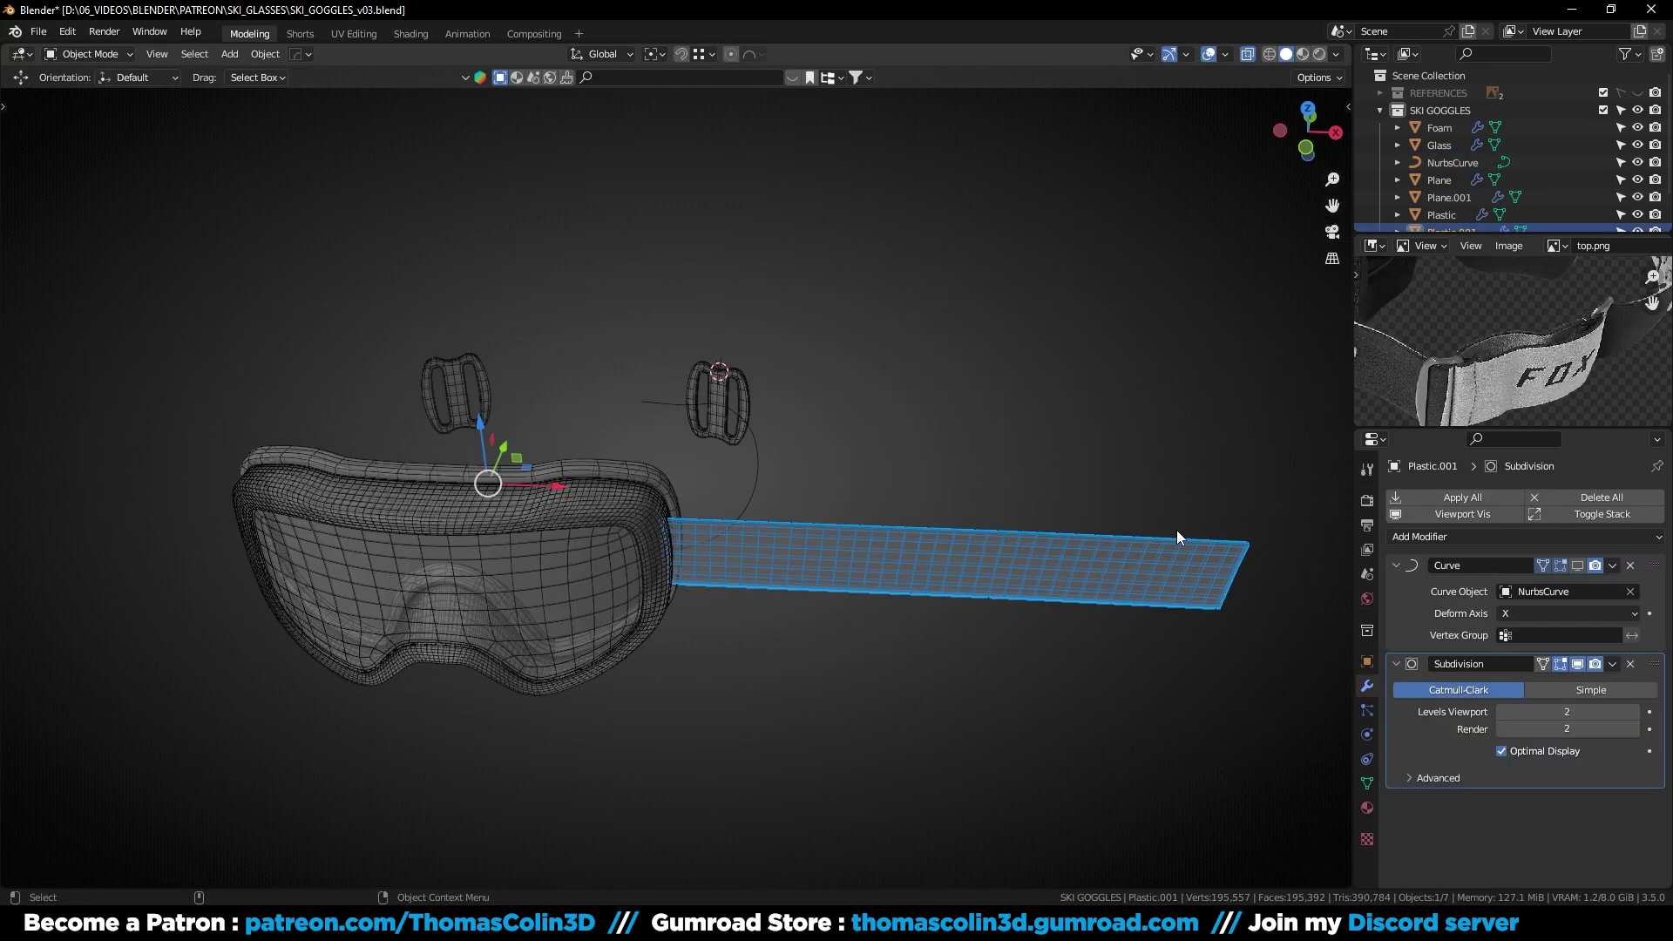
# Extrude the end faces of the straightened strap about 1.9 m to lengthen it
pyautogui.press('Tab')
pyautogui.scroll(8, 960, 535)
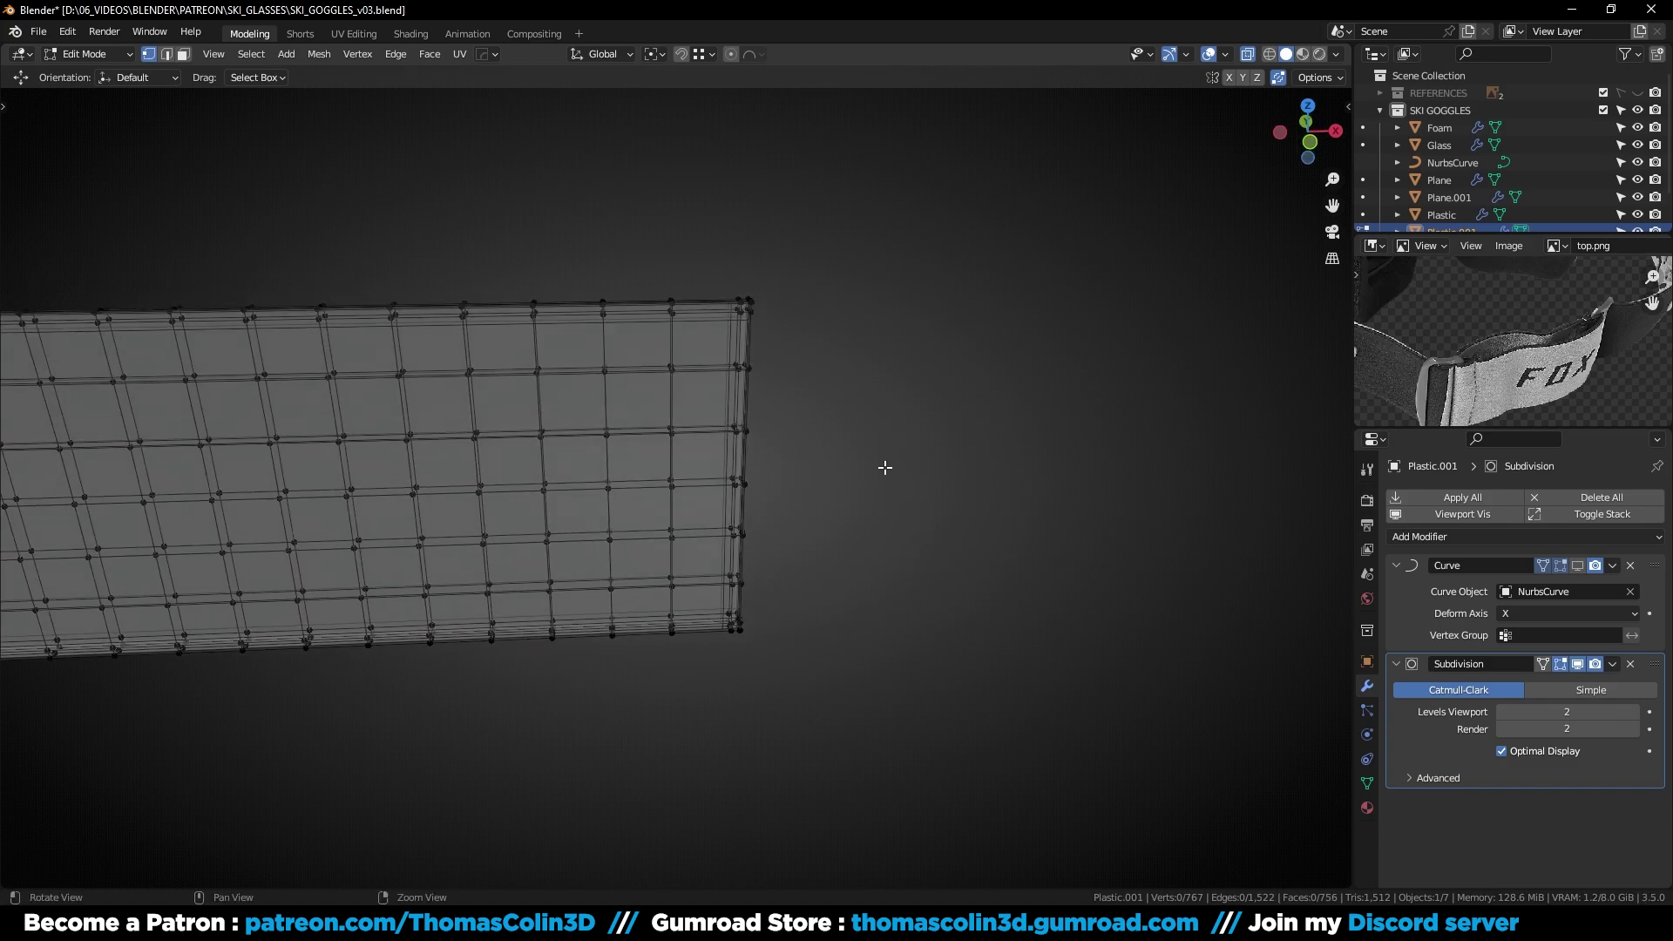
pyautogui.moveTo(885, 468); pyautogui.dragTo(769, 470, button='middle')
pyautogui.press('3')
pyautogui.keyDown('ctrl'); pyautogui.click(728, 632); pyautogui.keyUp('ctrl')
pyautogui.scroll(-3, 741, 579)
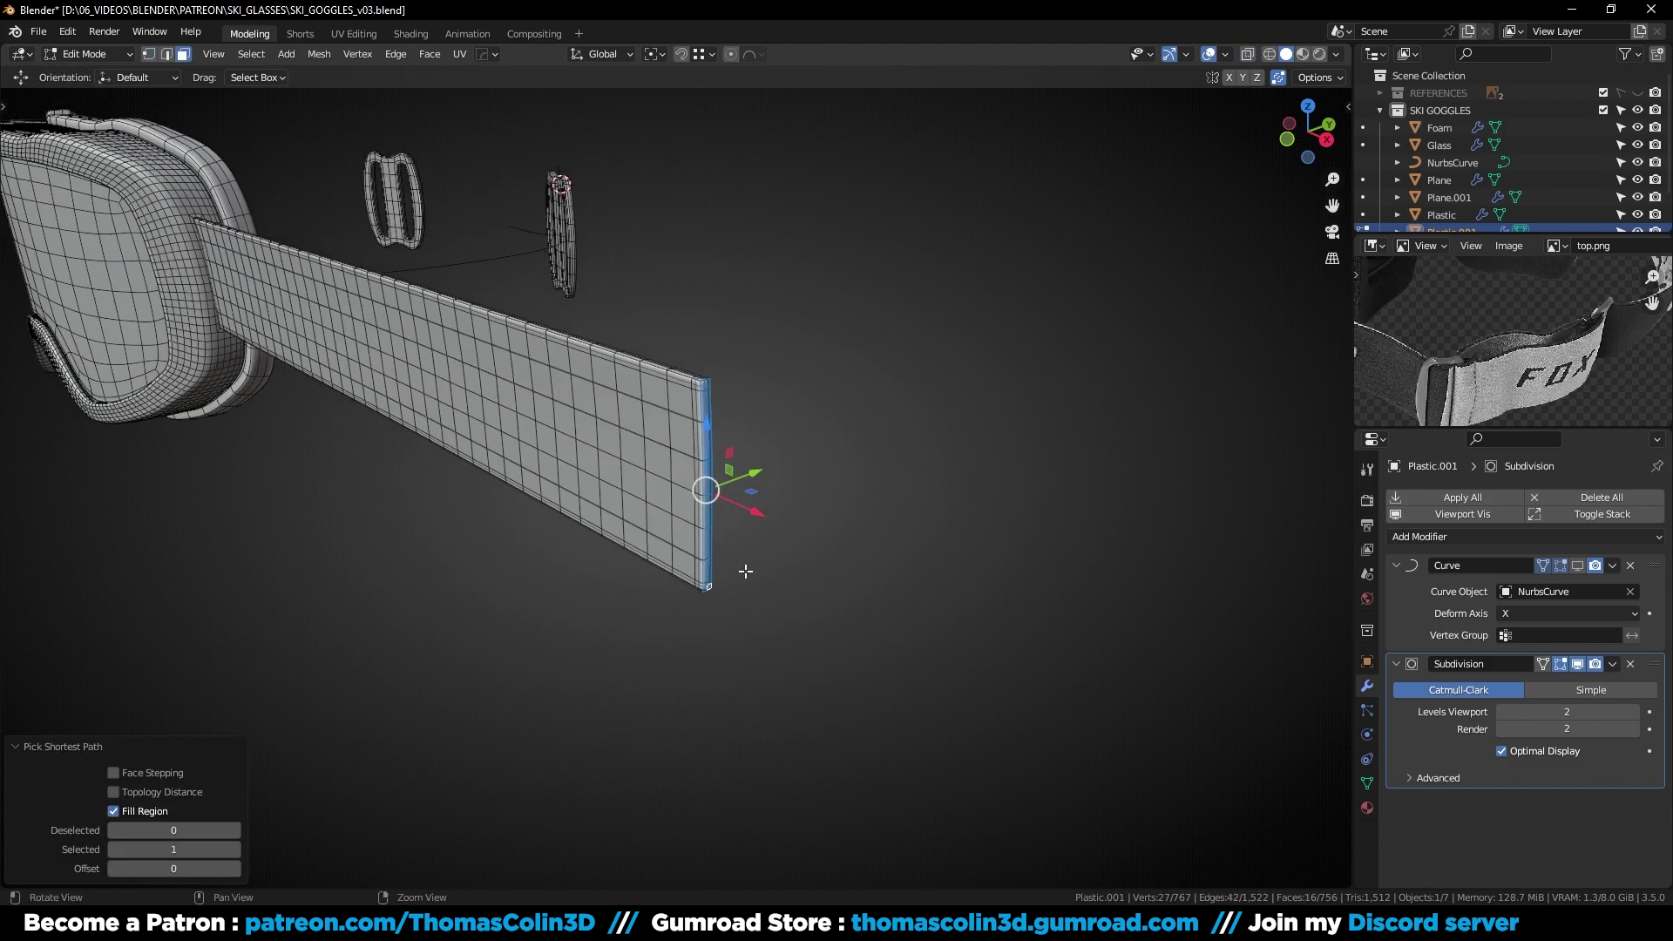
pyautogui.moveTo(743, 572); pyautogui.dragTo(889, 524, button='middle')
pyautogui.press('e')
pyautogui.click(61, 613)
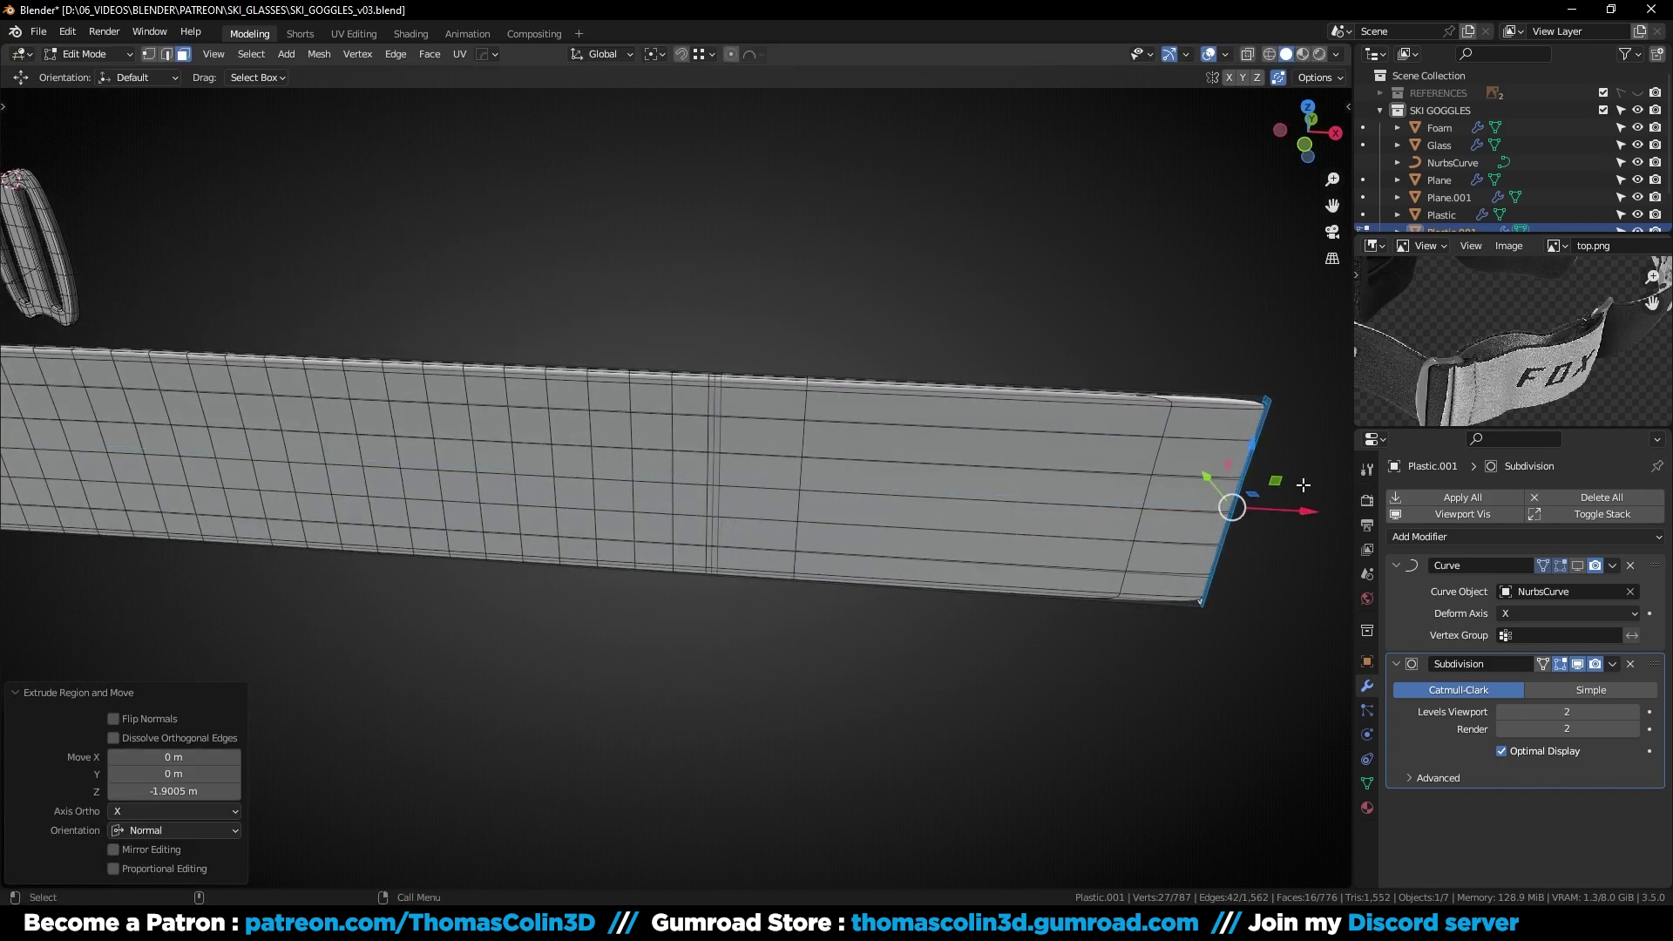
# Turn off the strap's Subdivision viewport display and dissolve the leftover edge loop at its former end
pyautogui.click(1578, 664)
pyautogui.press('2')
pyautogui.keyDown('alt'); pyautogui.click(722, 400); pyautogui.keyUp('alt')
pyautogui.hotkey('ctrl', 'x')
pyautogui.click(872, 387)
# Add 12 evenly spaced crosswise loop cuts to the newly extruded strap section and finish editing the mesh
pyautogui.hotkey('ctrl', 'r')
pyautogui.scroll(11, 873, 388)
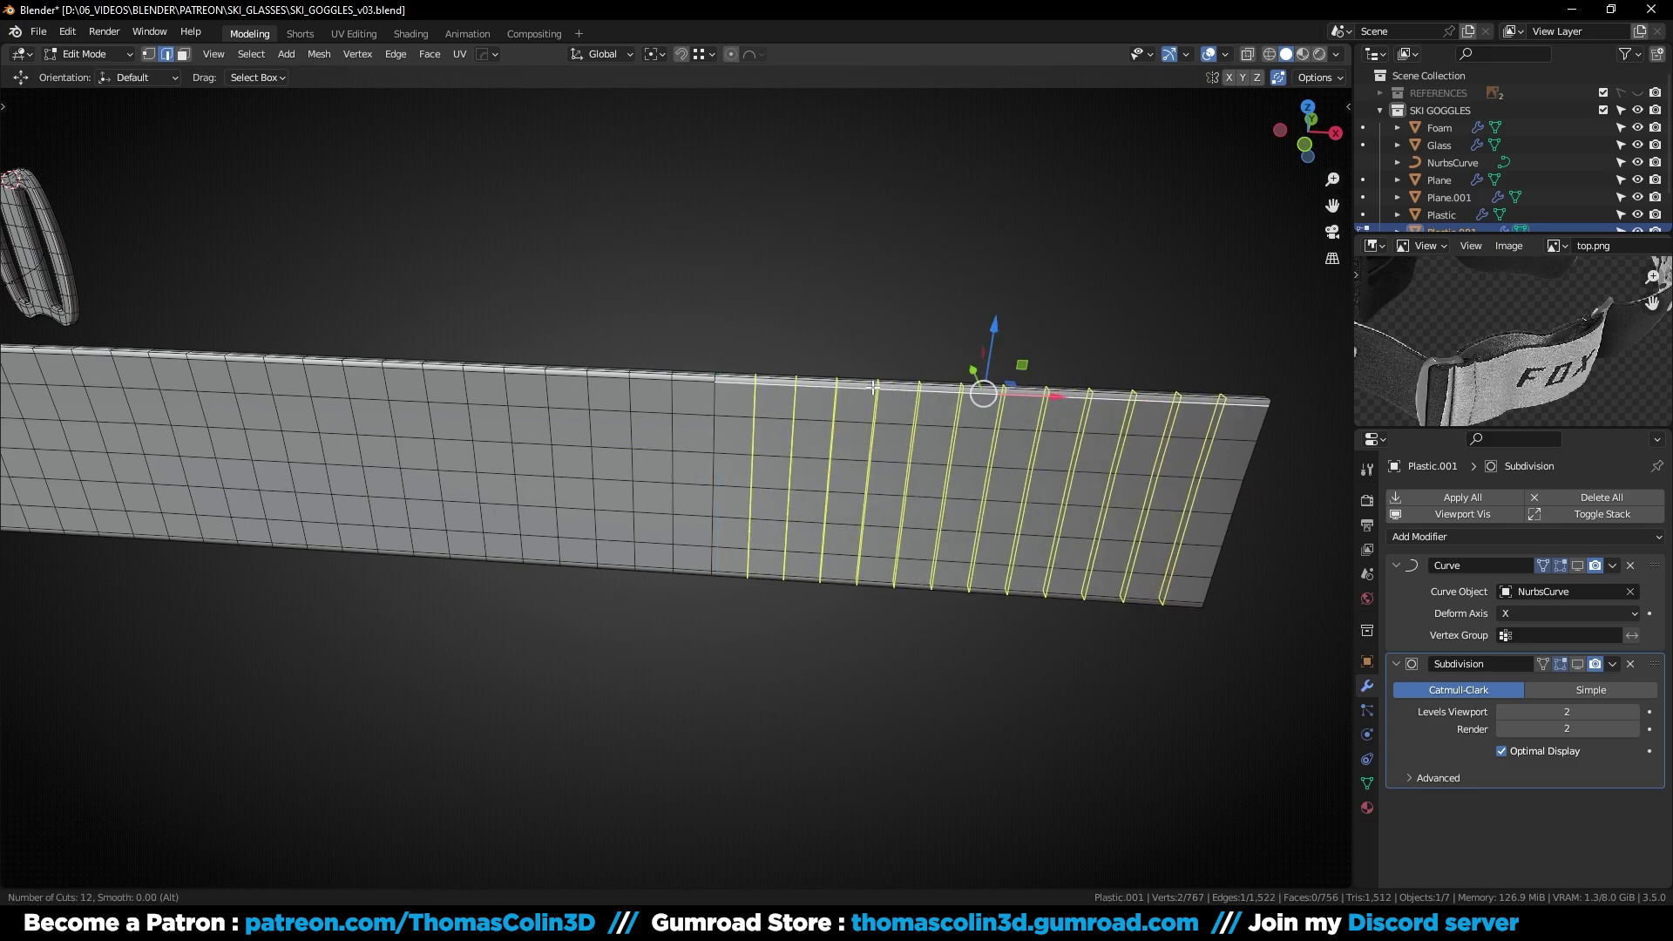
pyautogui.click(874, 386)
pyautogui.rightClick(897, 231)
pyautogui.press('Tab')
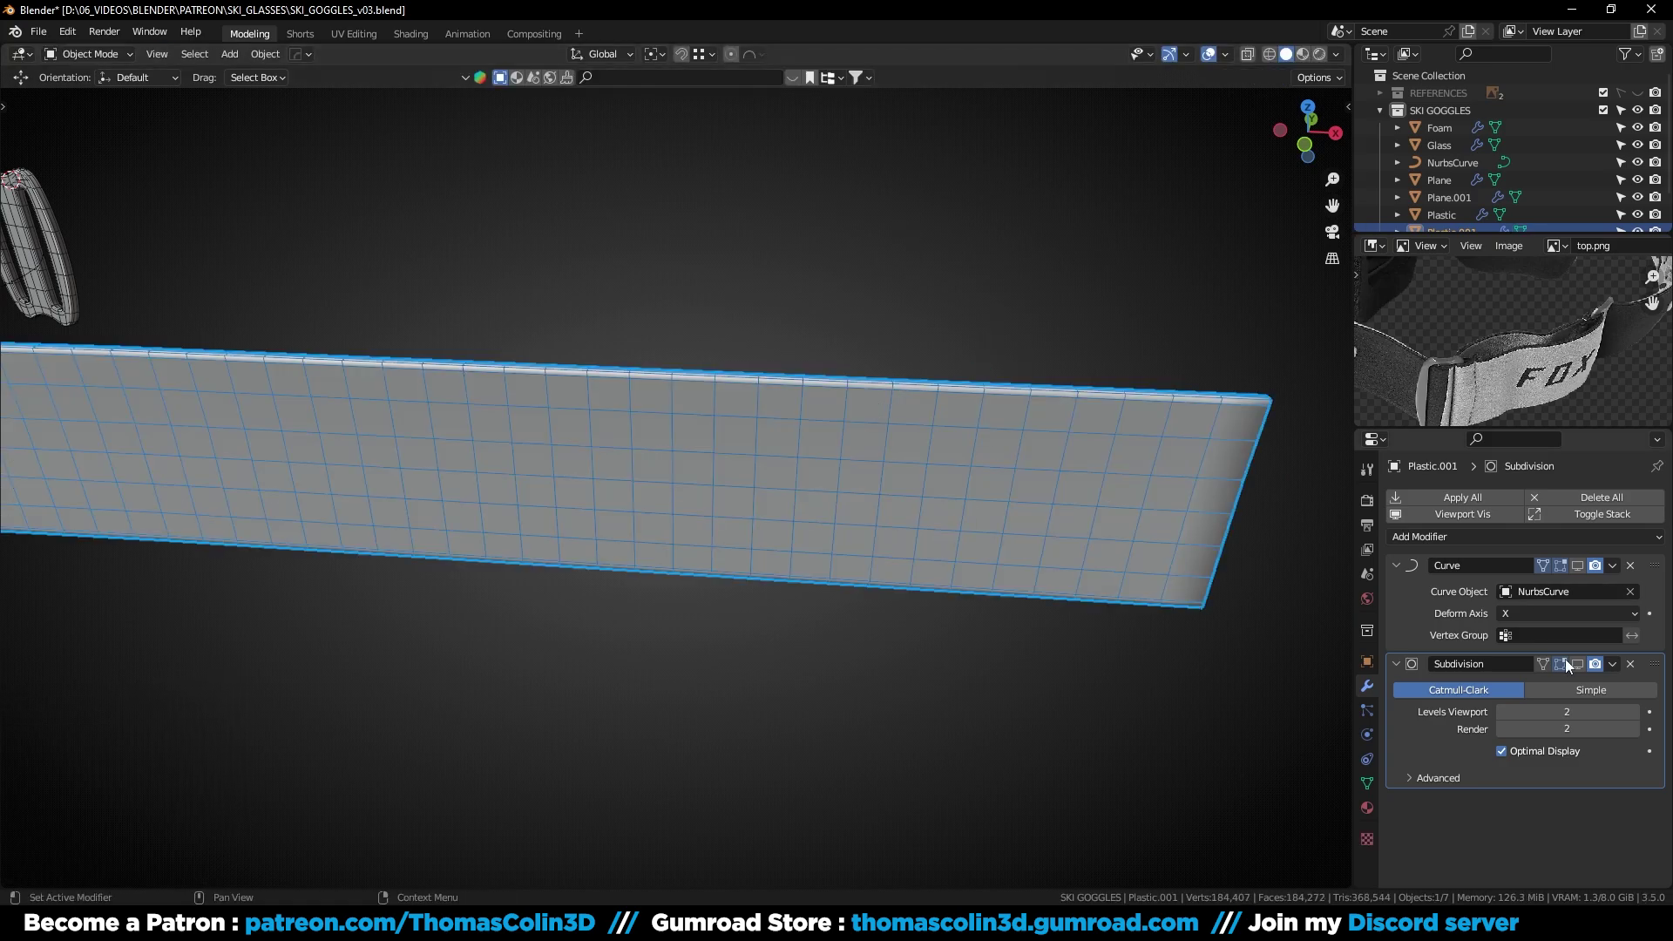
# Turn the strap's Curve viewport display back on and check from above how far it reaches relative to the duplicated buckle
pyautogui.scroll(-4, 742, 373)
pyautogui.click(1578, 566)
pyautogui.press('KP_7')
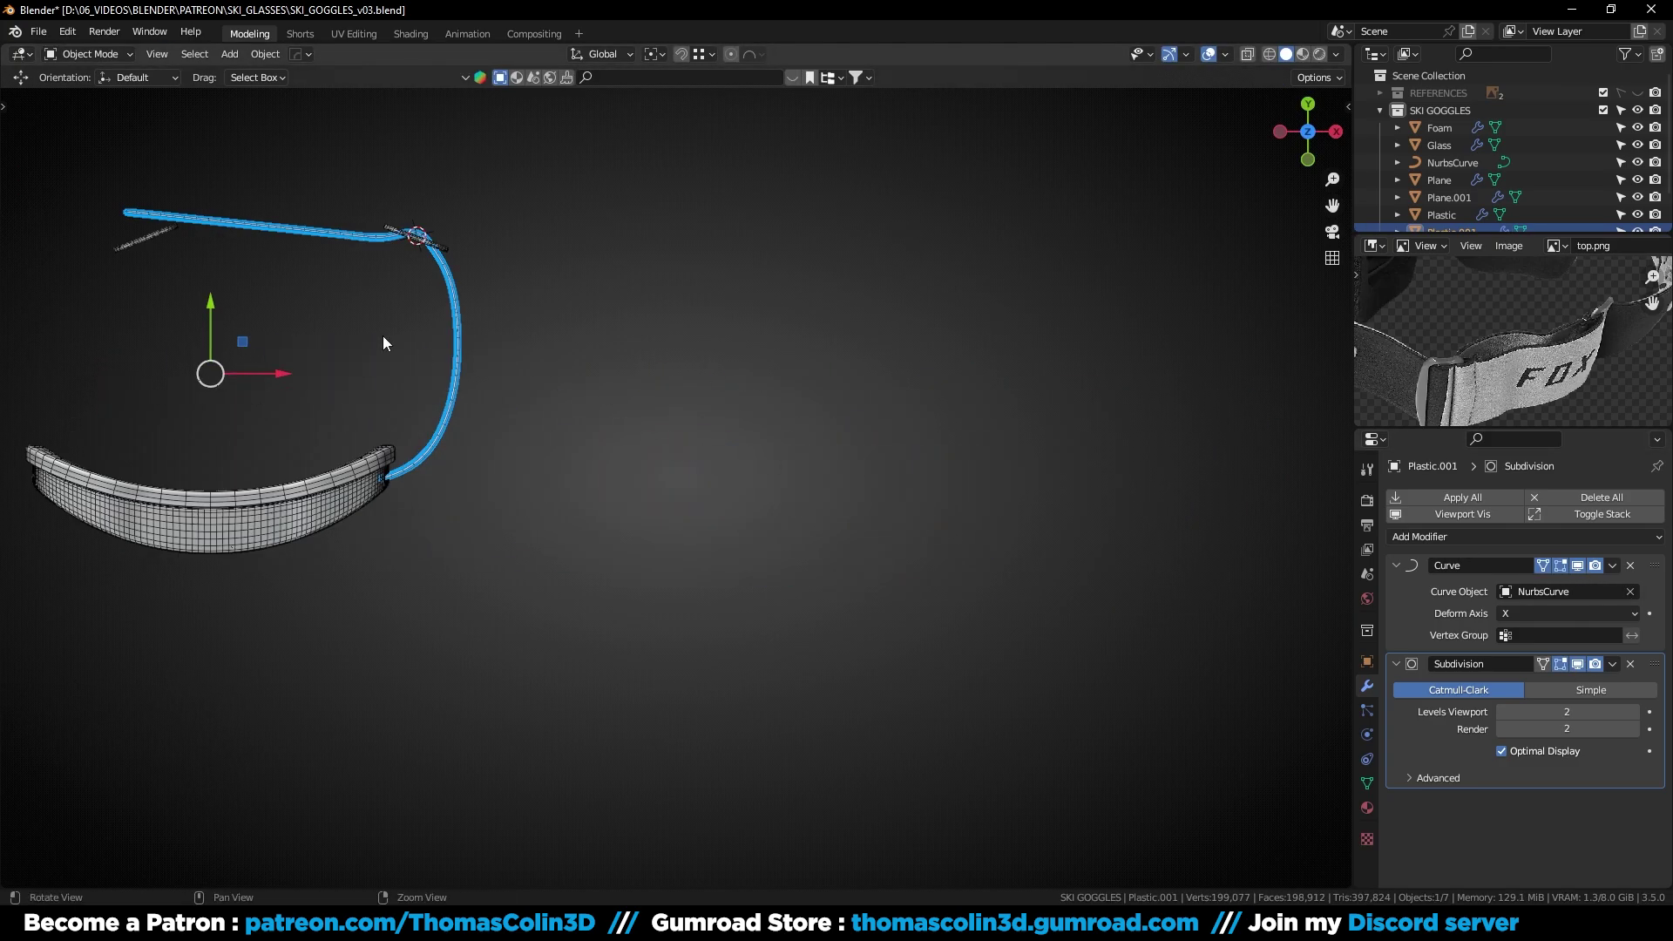
pyautogui.keyDown('shift'); pyautogui.moveTo(364, 331); pyautogui.dragTo(695, 493, button='middle'); pyautogui.keyUp('shift')
pyautogui.scroll(4, 671, 453)
pyautogui.keyDown('alt'); pyautogui.moveTo(633, 401); pyautogui.dragTo(813, 407, button='middle'); pyautogui.keyUp('alt')
pyautogui.press('Tab')
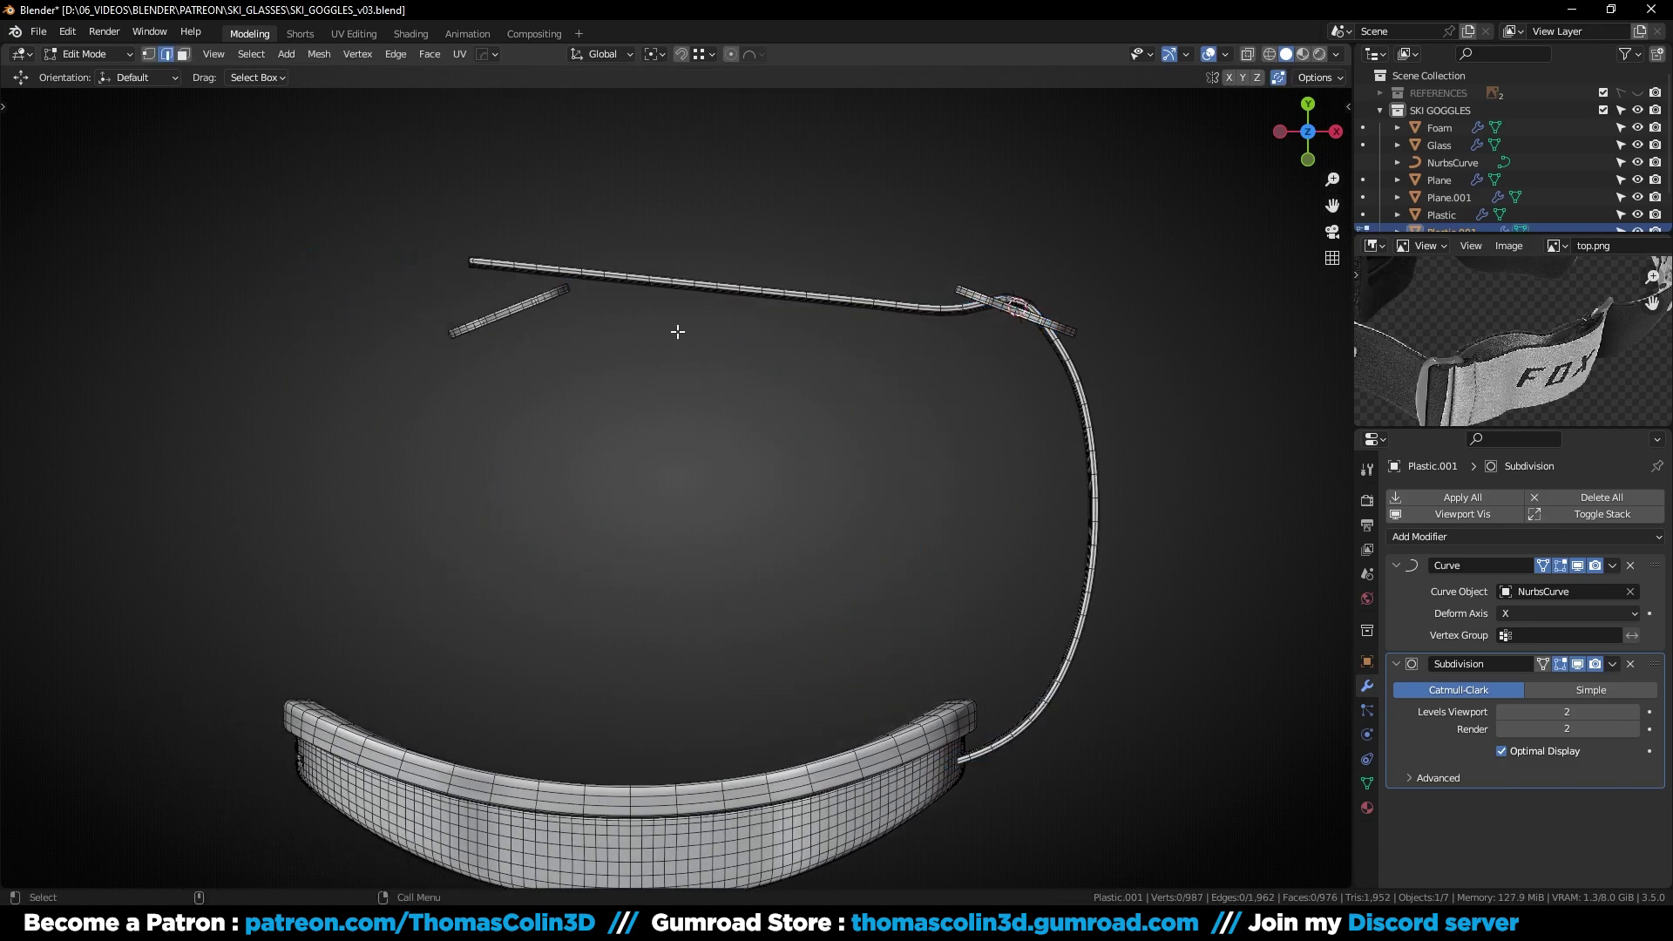
pyautogui.press('Tab')
# Turn off the strap's Curve viewport display and shorten the strap by deleting the surplus segments at its free end
pyautogui.moveTo(785, 488); pyautogui.dragTo(758, 348, button='middle')
pyautogui.click(1576, 568)
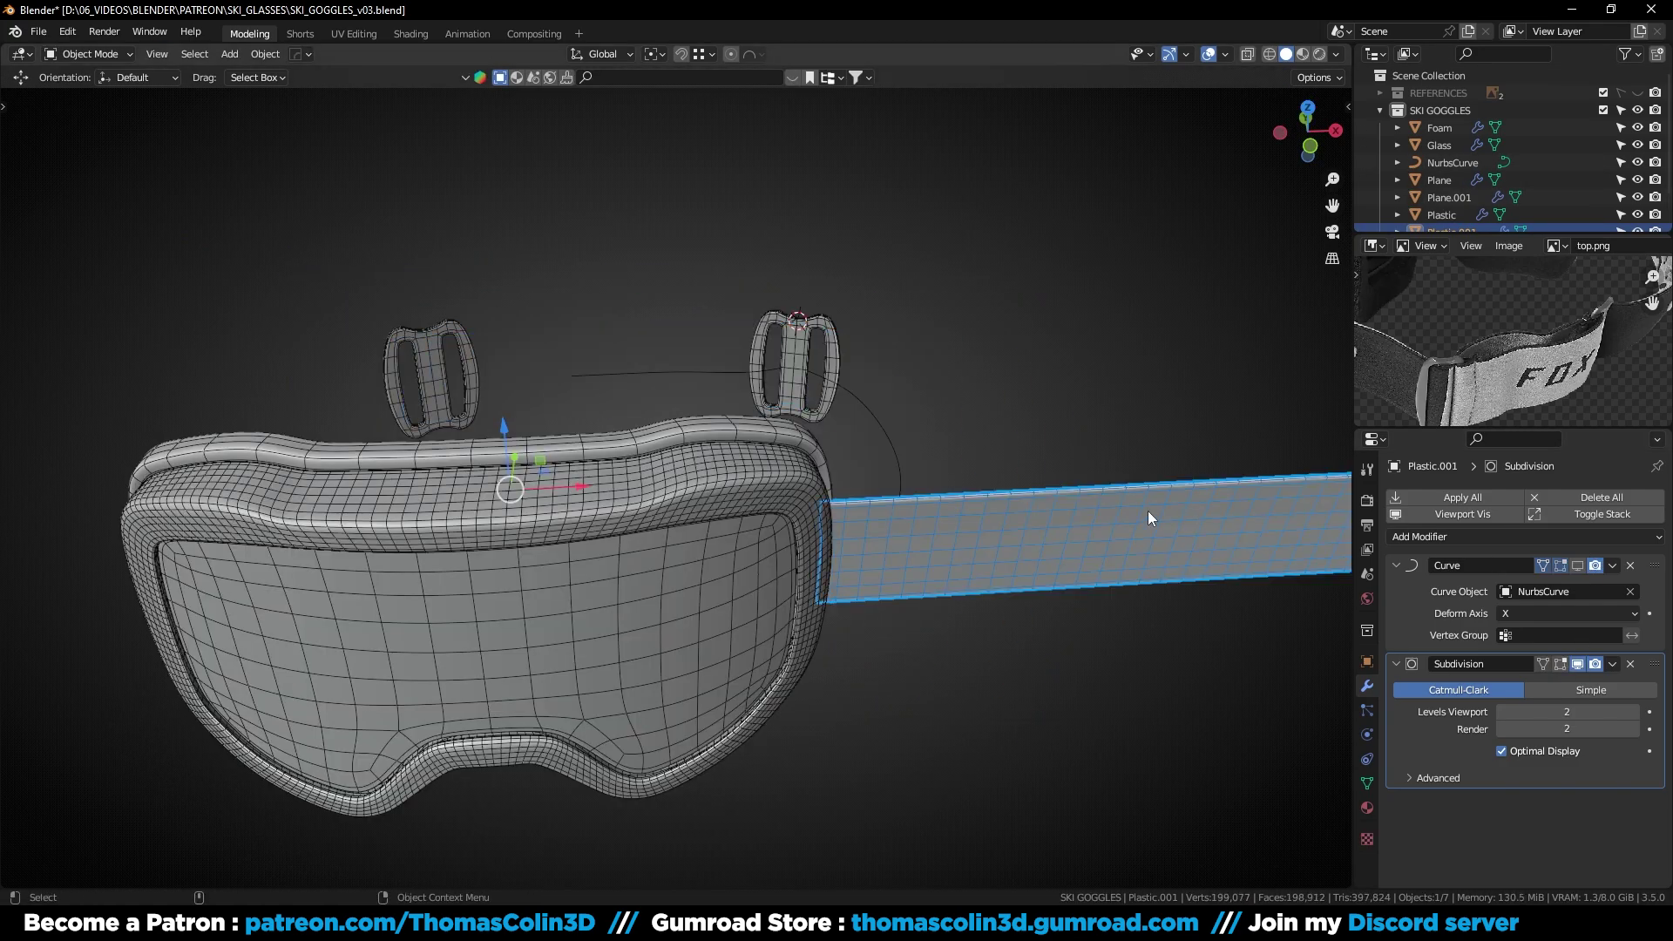
pyautogui.press('KP_Decimal')
pyautogui.press('Tab')
pyautogui.keyDown('ctrl'); pyautogui.moveTo(901, 375); pyautogui.dragTo(906, 488, button='middle'); pyautogui.keyUp('ctrl')
pyautogui.press('3')
pyautogui.hotkey('alt', 'z')
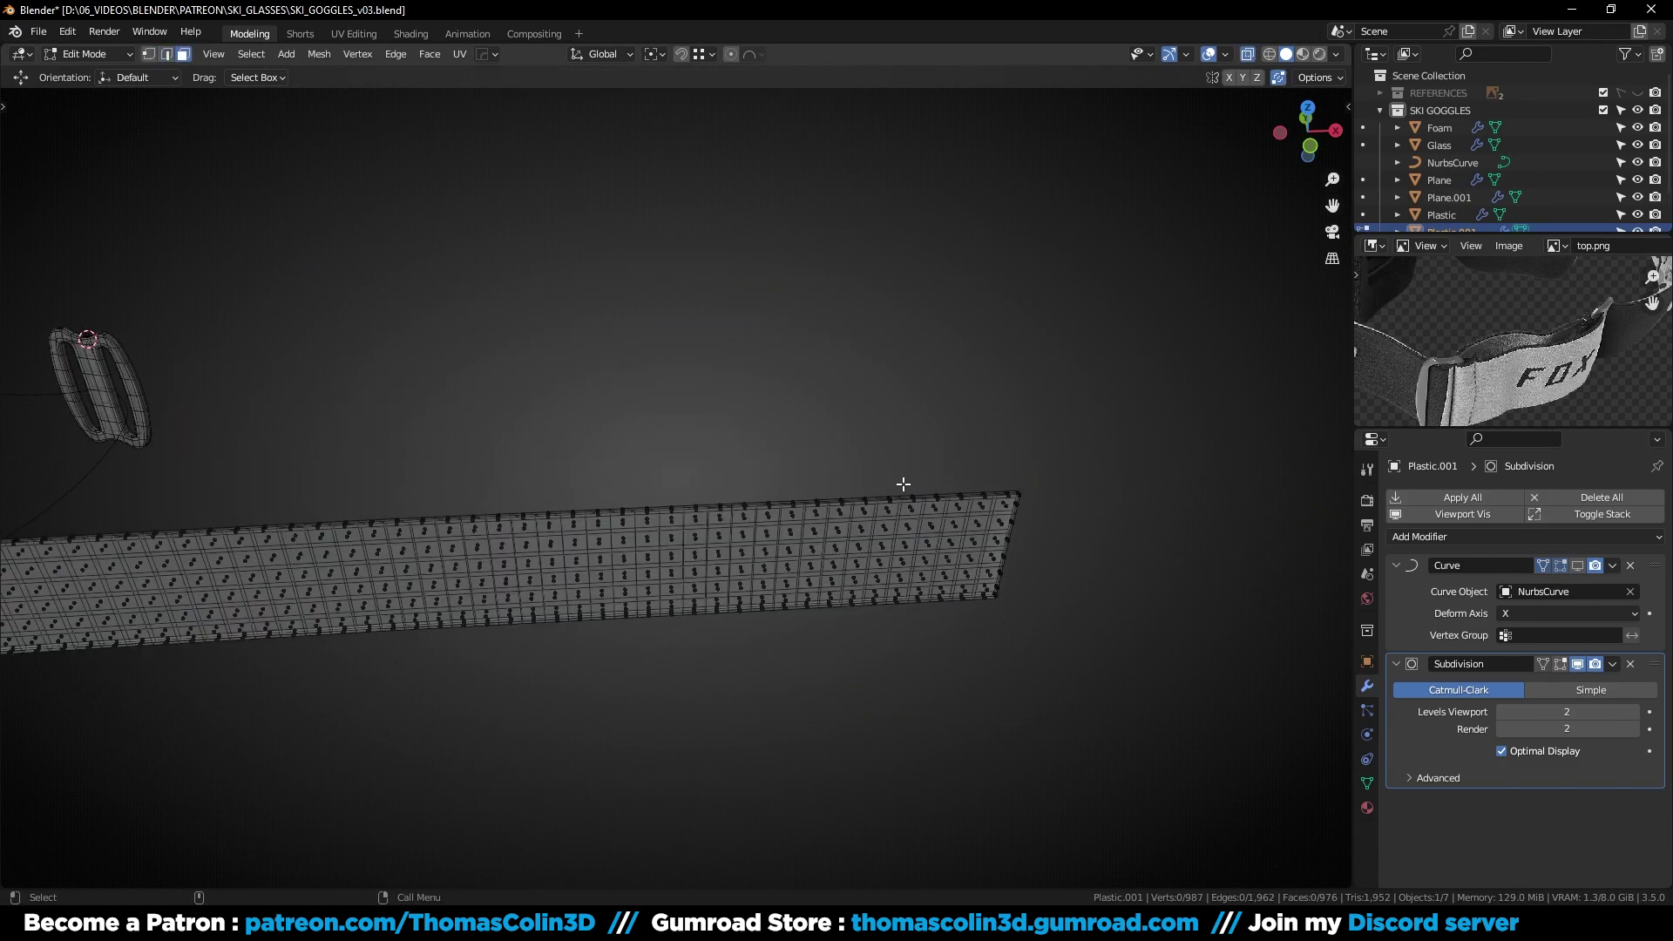
pyautogui.moveTo(886, 476); pyautogui.dragTo(1070, 645)
pyautogui.press('x')
pyautogui.click(882, 484)
pyautogui.press('Tab')
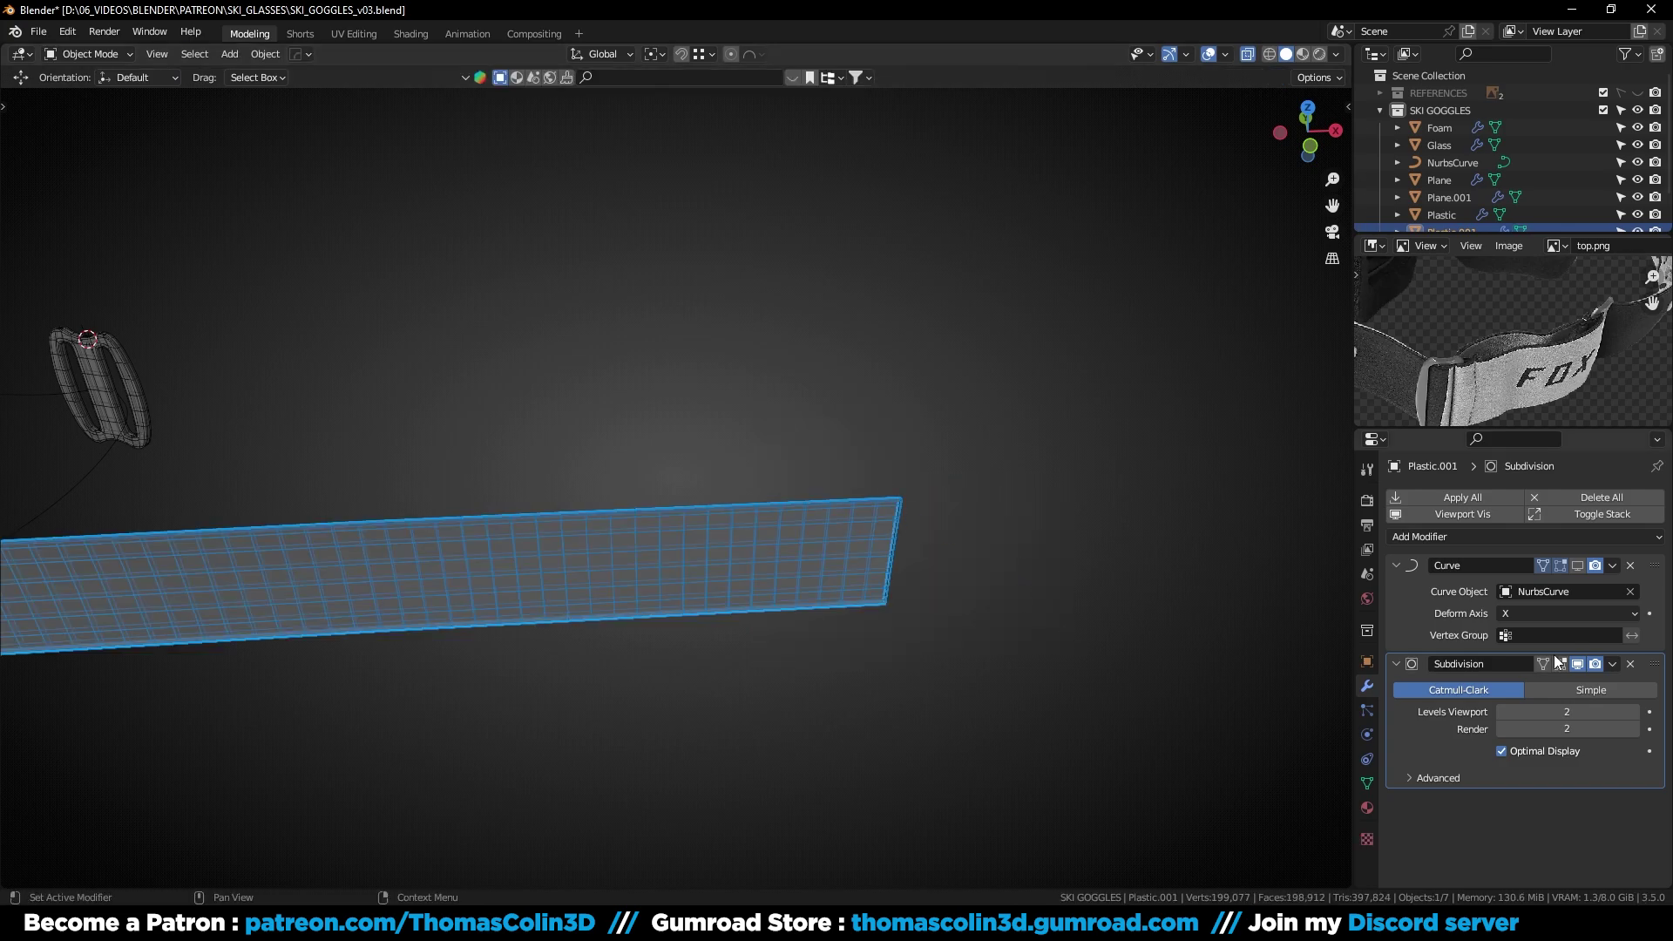
# Turn the strap's Curve viewport display back on and place the 3D cursor between the strap's free end and the duplicated buckle
pyautogui.click(1577, 566)
pyautogui.press('KP_Decimal')
pyautogui.press('KP_7')
pyautogui.keyDown('alt'); pyautogui.moveTo(642, 239); pyautogui.dragTo(598, 411, button='middle'); pyautogui.keyUp('alt')
pyautogui.keyDown('alt'); pyautogui.moveTo(599, 411); pyautogui.dragTo(603, 343, button='right'); pyautogui.keyUp('alt')
pyautogui.keyDown('alt'); pyautogui.moveTo(602, 342); pyautogui.dragTo(665, 375, button='middle'); pyautogui.keyUp('alt')
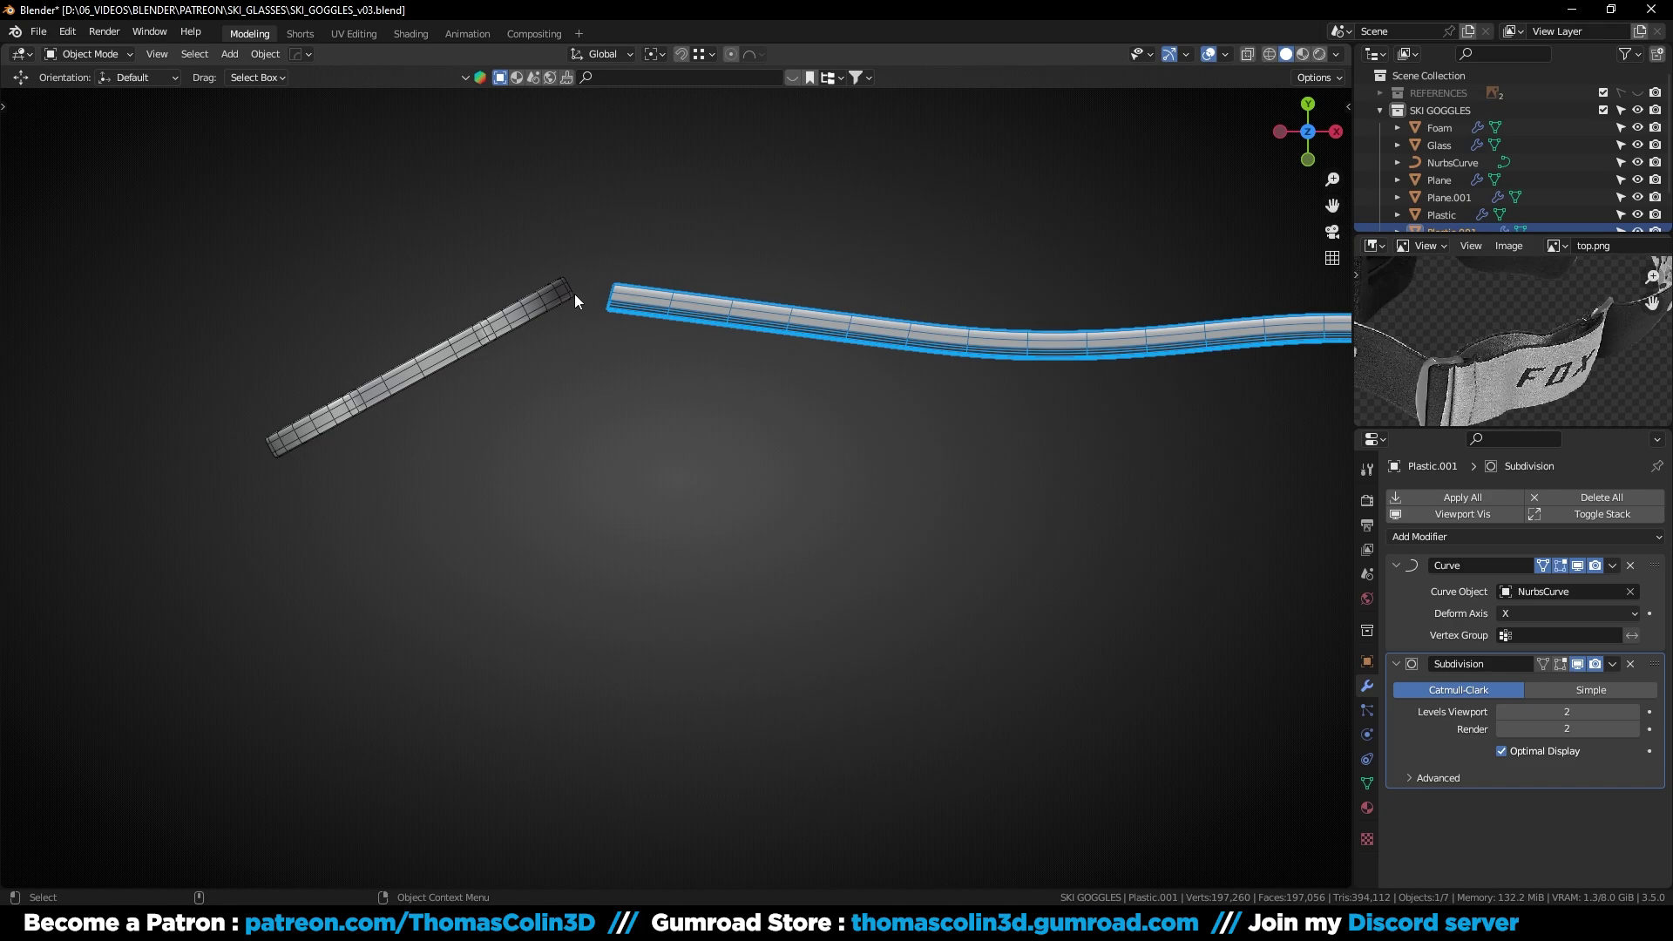
pyautogui.keyDown('shift'); pyautogui.moveTo(609, 298); pyautogui.dragTo(590, 294, button='right'); pyautogui.keyUp('shift')
pyautogui.click(639, 247)
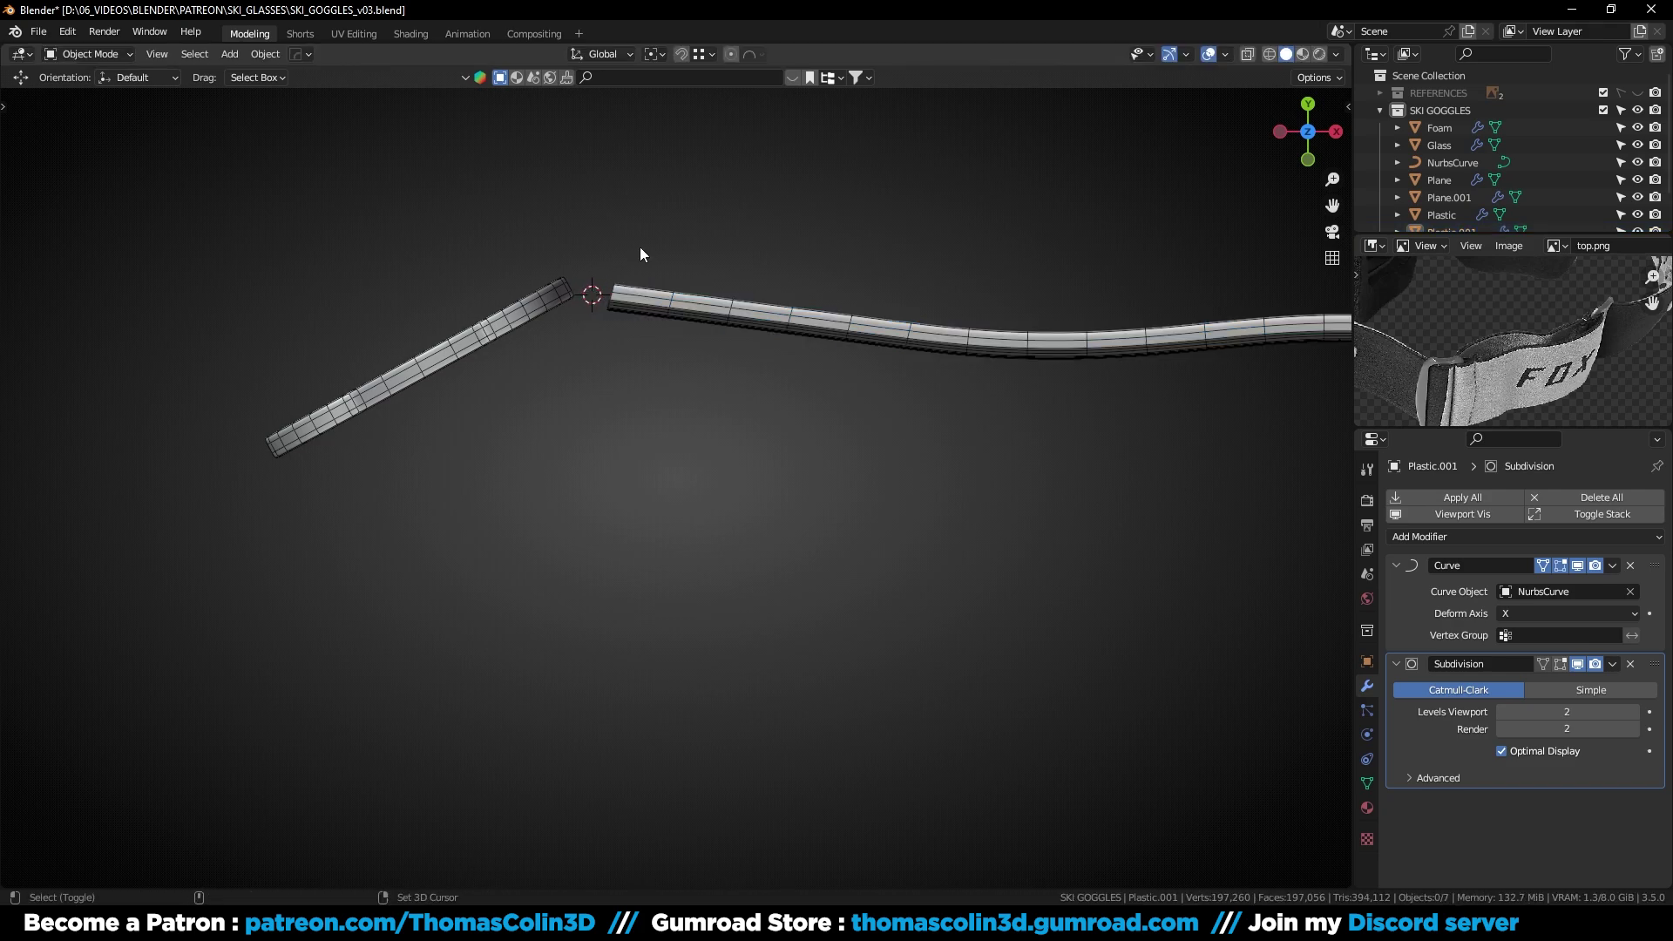
# Add a cylinder with 8 vertices at the 3D cursor
pyautogui.hotkey('shift', 'a')
pyautogui.moveTo(640, 248)
pyautogui.click(712, 336)
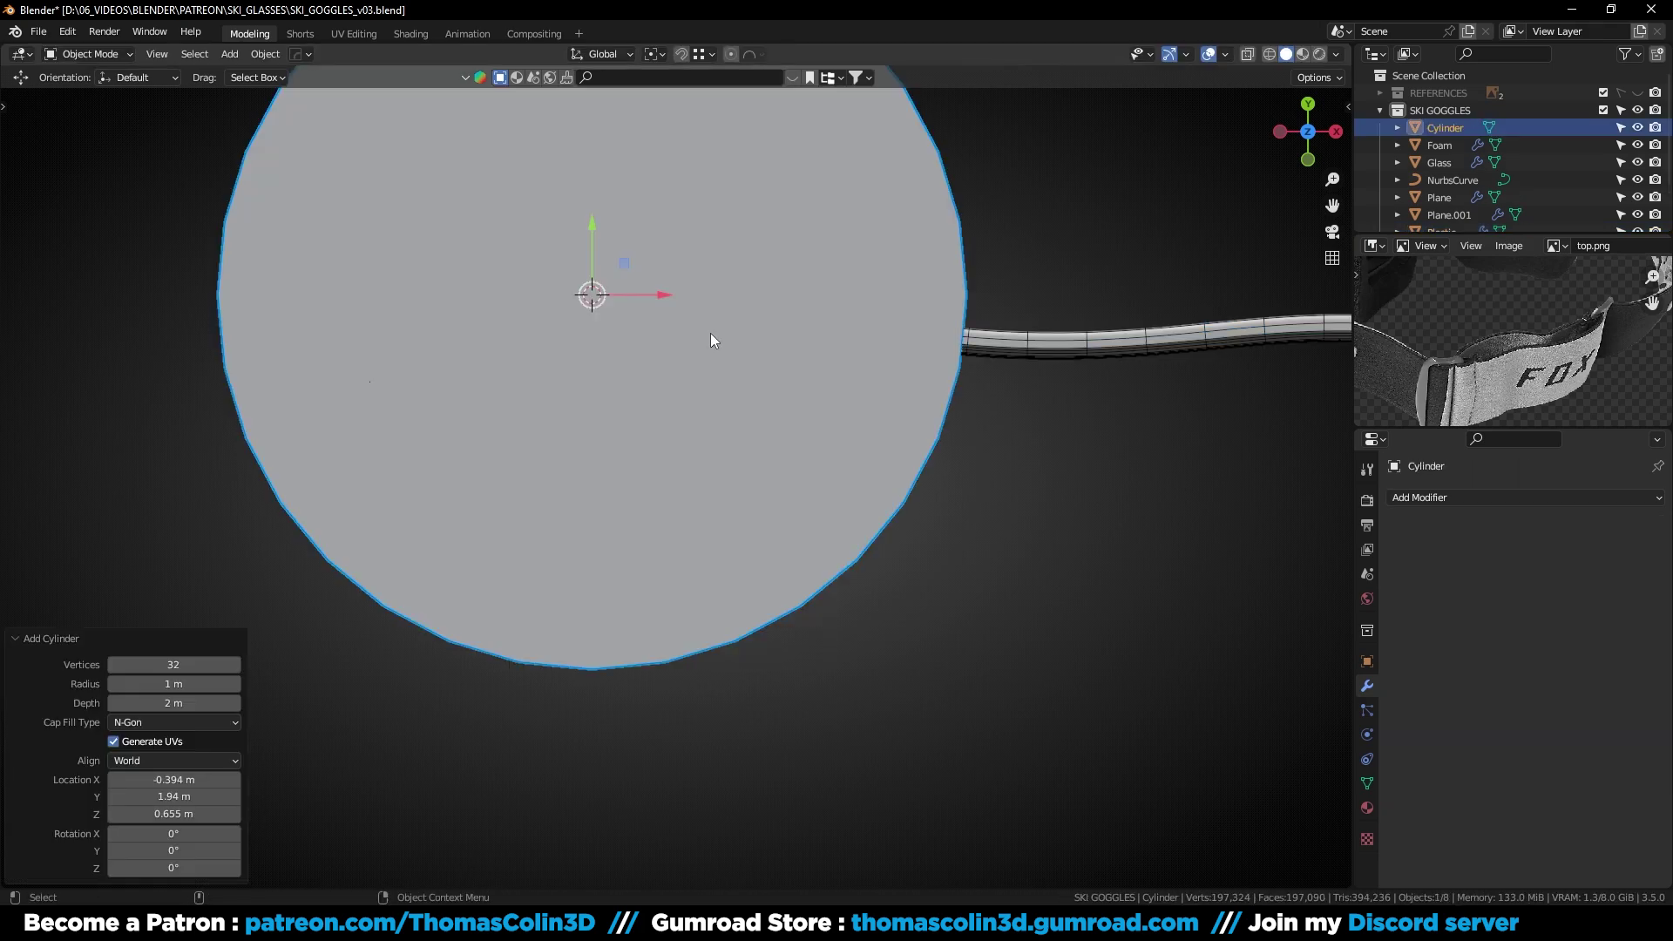
pyautogui.write('8')
pyautogui.press('Return')
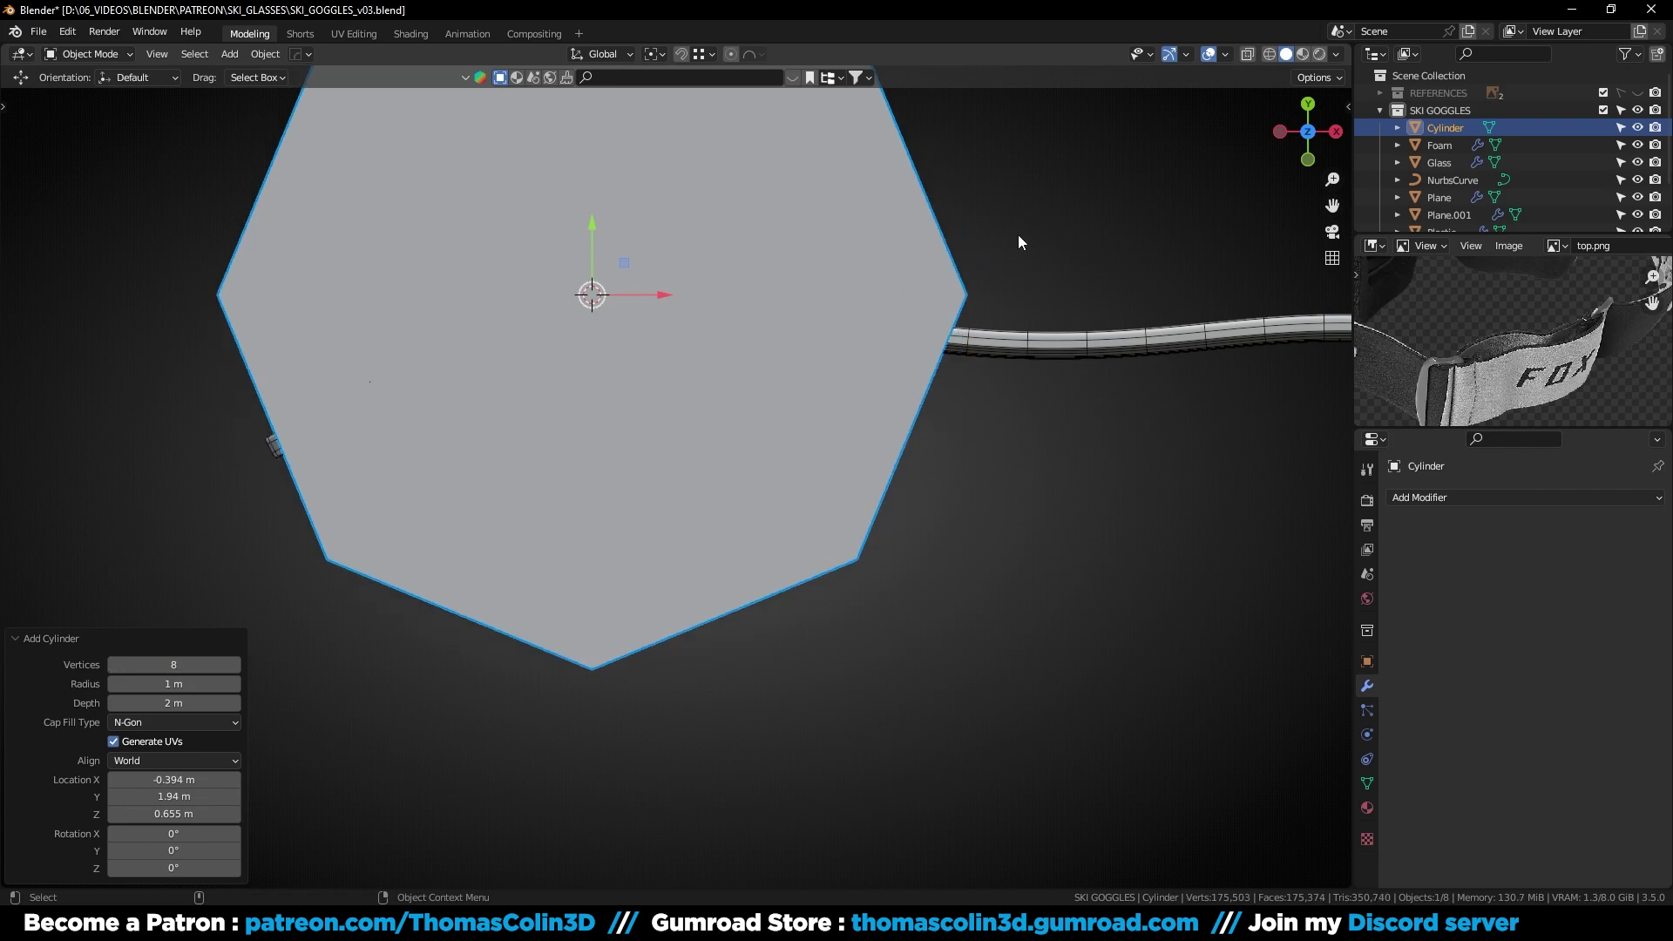
# Scale the cylinder's cross-section in X and Y to about 0.05, keeping its height
pyautogui.press('s')
pyautogui.hotkey('shift', 'z')
pyautogui.click(572, 333)
pyautogui.press('KP_Decimal')
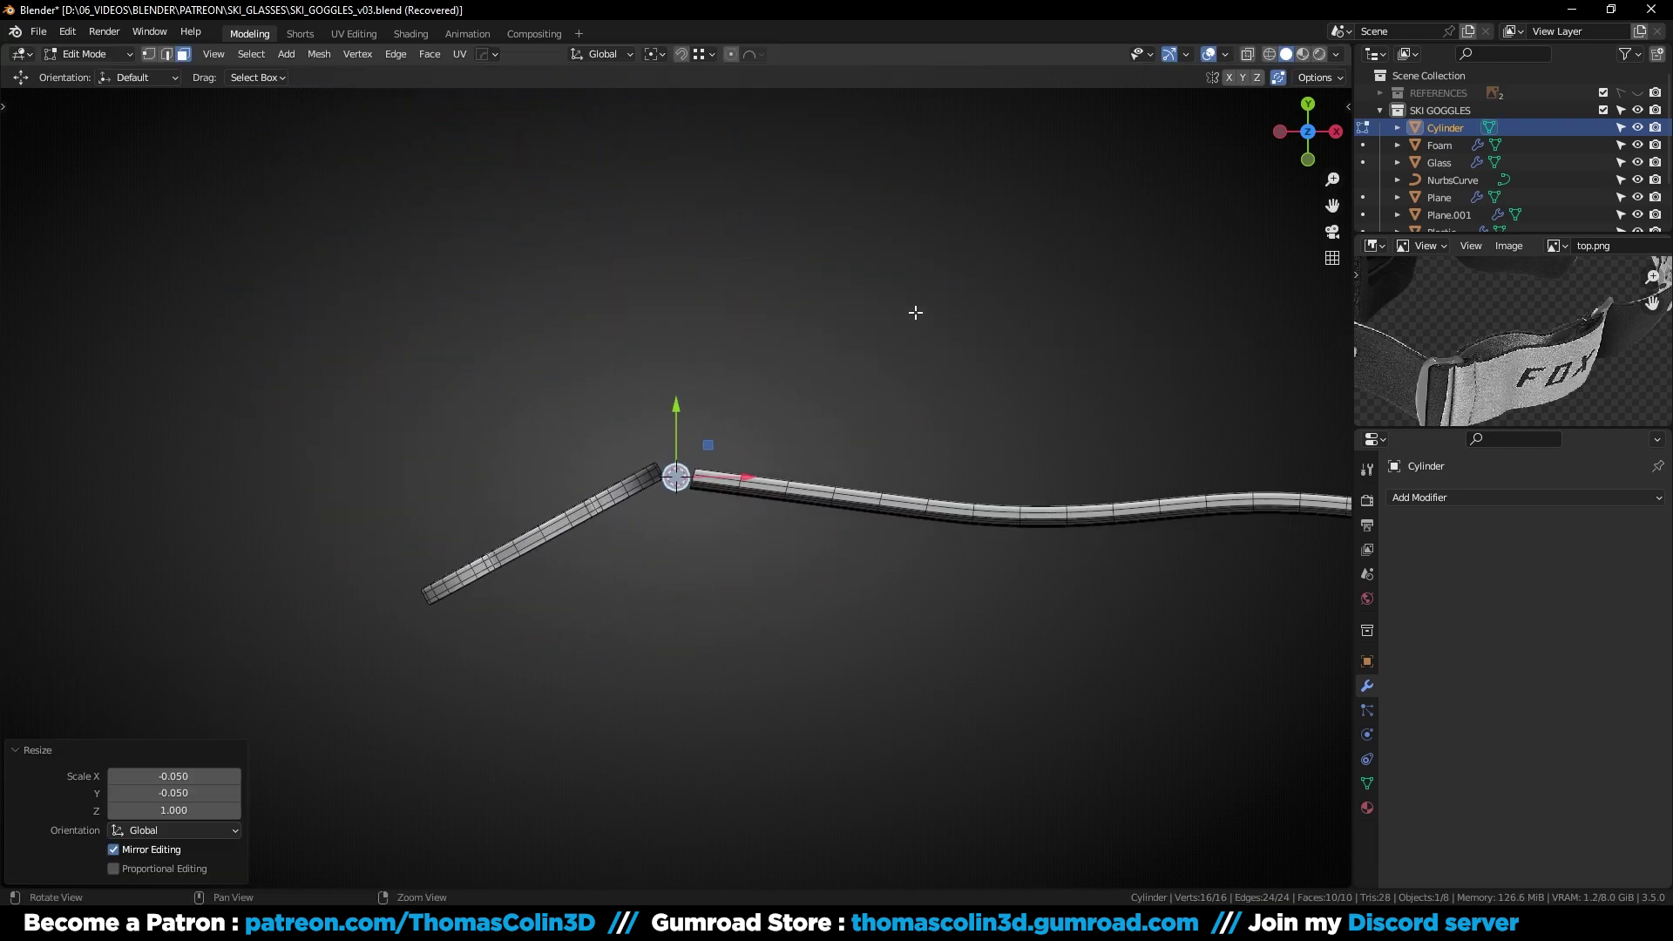
pyautogui.moveTo(877, 337); pyautogui.dragTo(872, 201, button='middle')
pyautogui.keyDown('shift'); pyautogui.moveTo(708, 199); pyautogui.dragTo(691, 270, button='middle'); pyautogui.keyUp('shift')
# Enable snapping and lower the cylinder's top face along Z to the strap's upper edge
pyautogui.hotkey('shift', 'Tab')
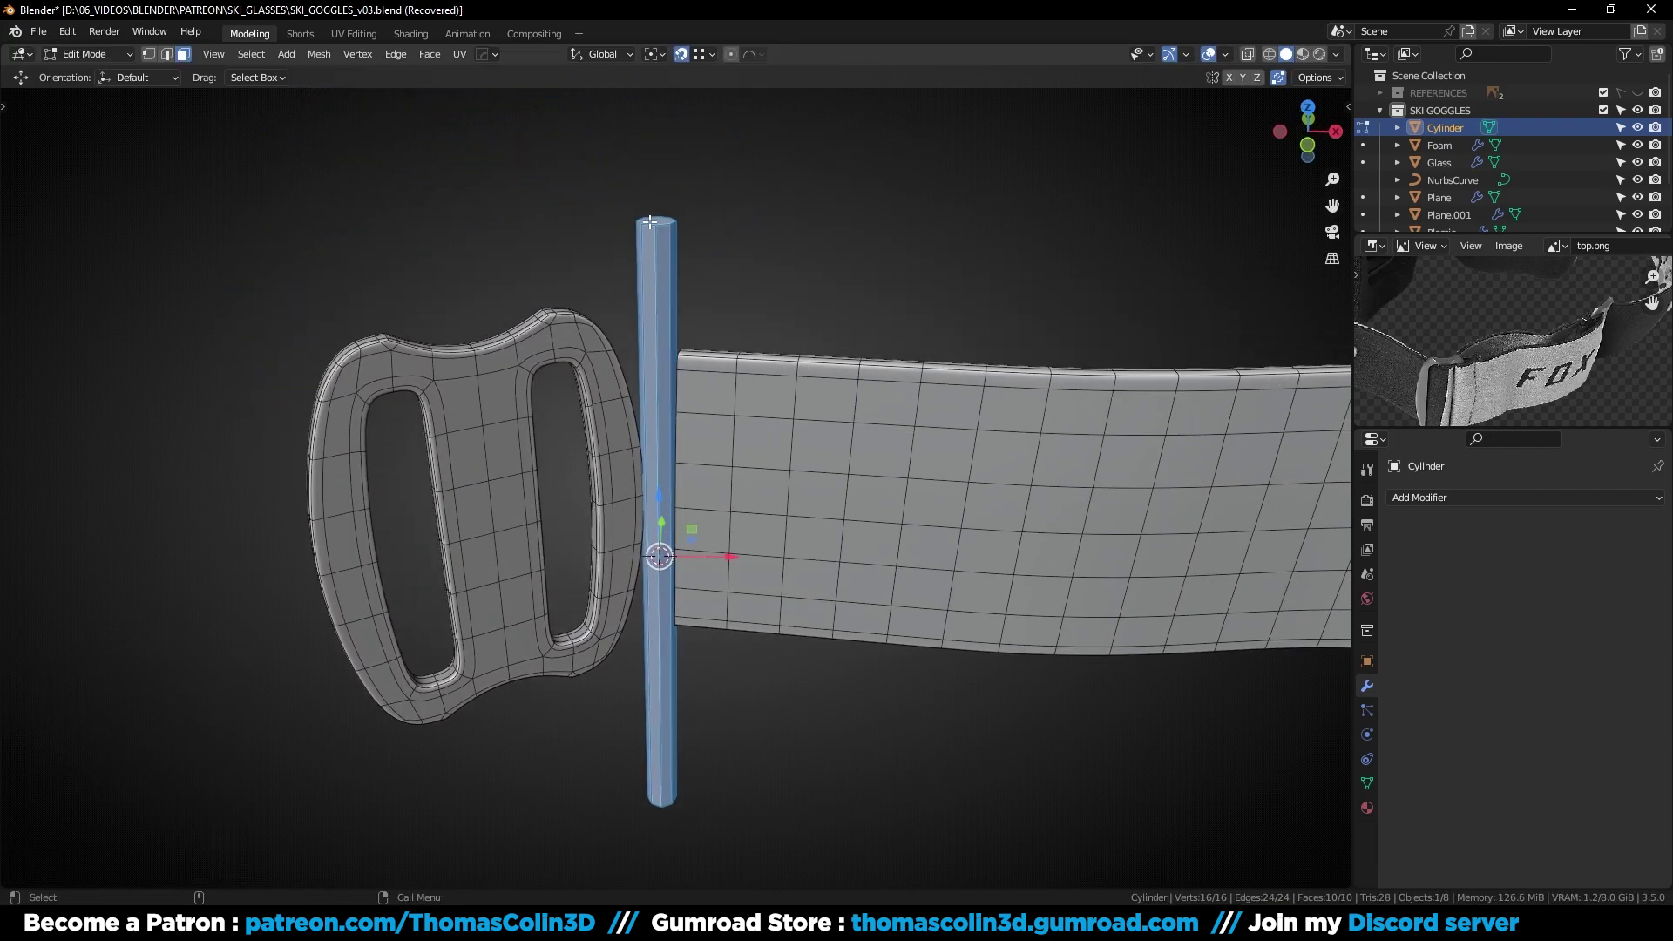
pyautogui.click(649, 222)
pyautogui.press('g')
pyautogui.press('z')
pyautogui.click(691, 349)
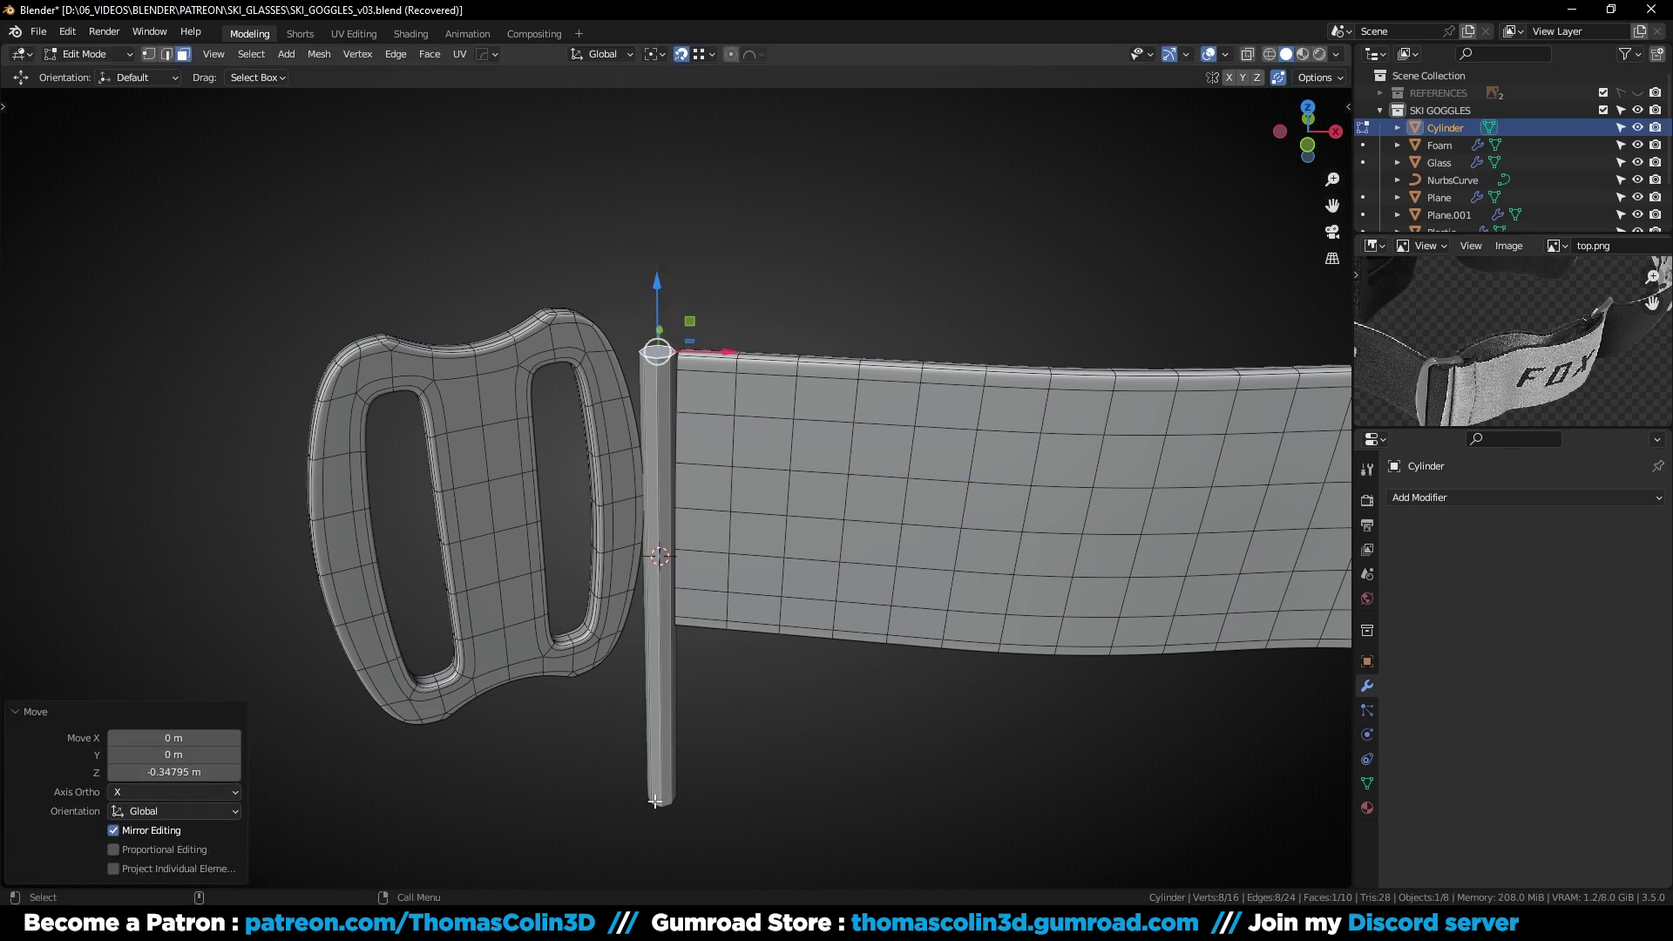
# Raise the cylinder's bottom face along Z to the strap's lower edge
pyautogui.hotkey('alt', 'z')
pyautogui.moveTo(623, 775); pyautogui.dragTo(739, 838)
pyautogui.hotkey('alt', 'z')
pyautogui.press('g')
pyautogui.press('z')
pyautogui.click(685, 623)
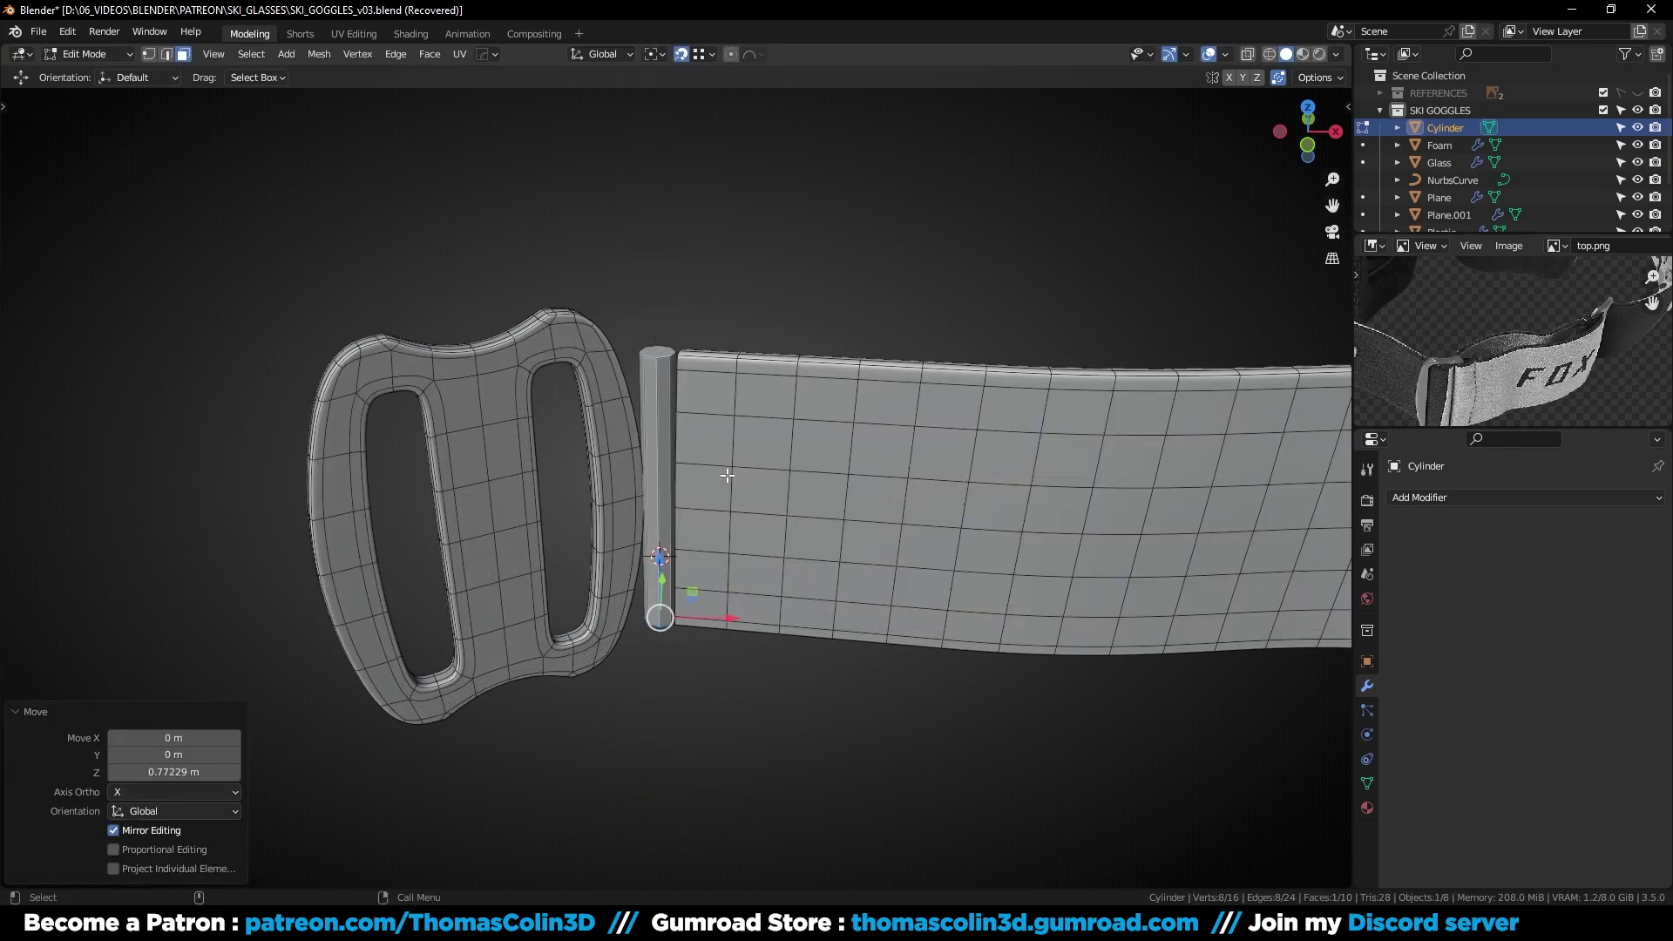
# Inset both end faces of the cylinder by about 0.017 m
pyautogui.moveTo(716, 442); pyautogui.dragTo(859, 549, button='middle')
pyautogui.keyDown('alt'); pyautogui.moveTo(859, 549); pyautogui.dragTo(736, 469, button='right'); pyautogui.keyUp('alt')
pyautogui.click(678, 430)
pyautogui.moveTo(542, 624); pyautogui.dragTo(796, 680, button='middle')
pyautogui.keyDown('shift'); pyautogui.click(793, 659); pyautogui.keyUp('shift')
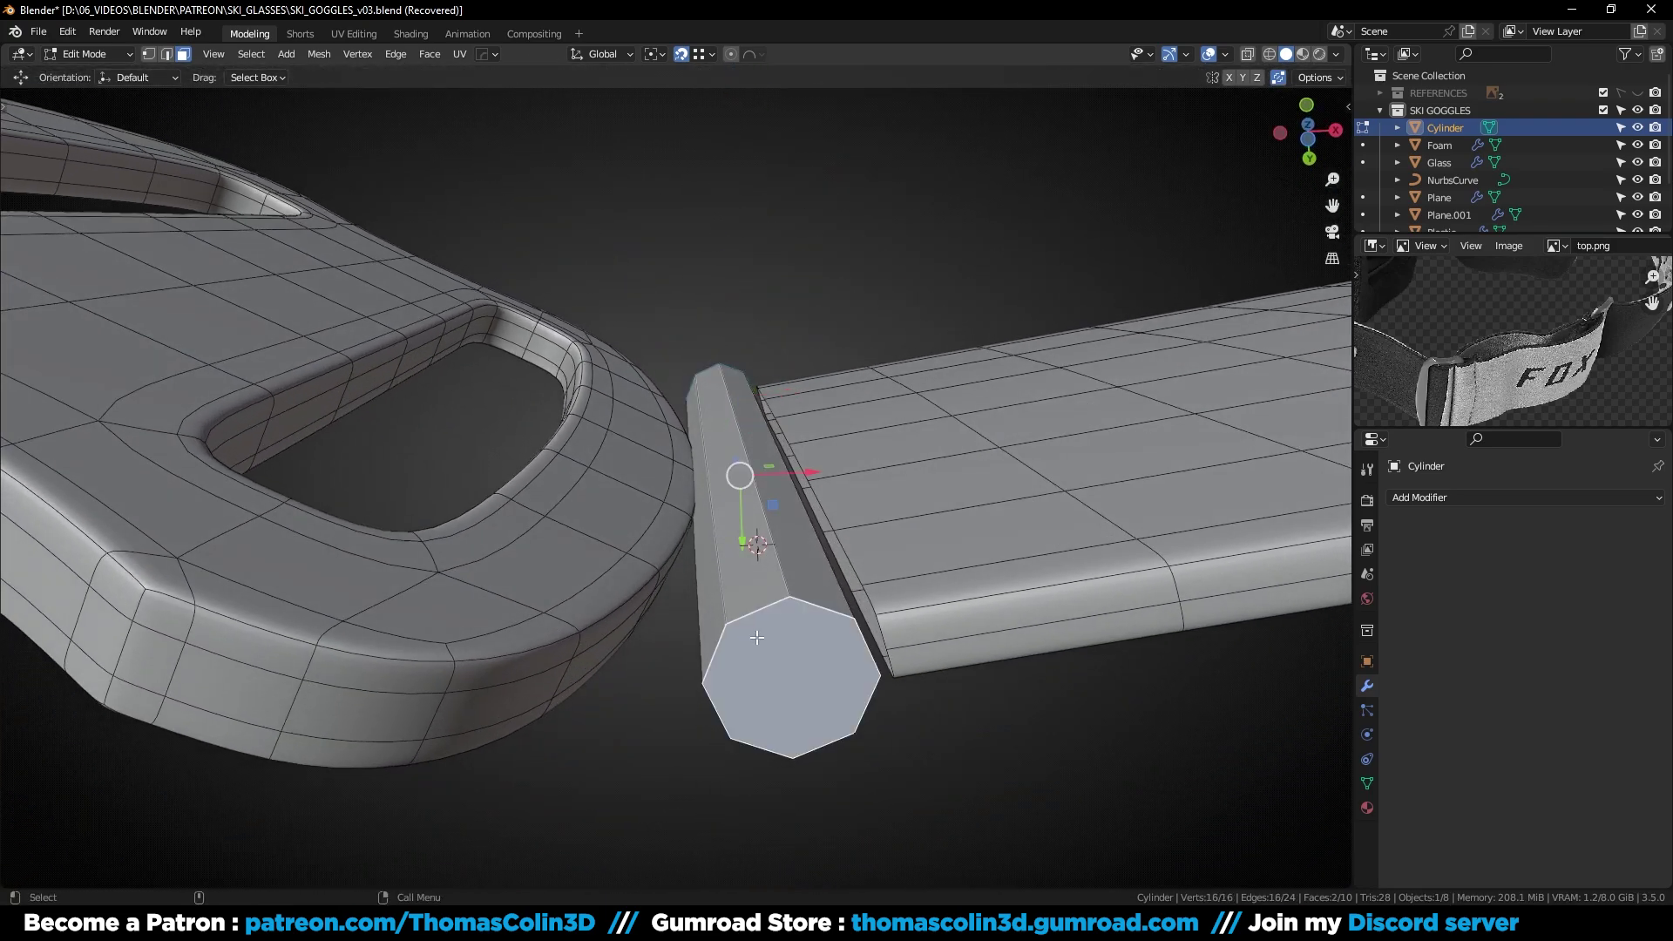
pyautogui.press('i')
pyautogui.click(778, 612)
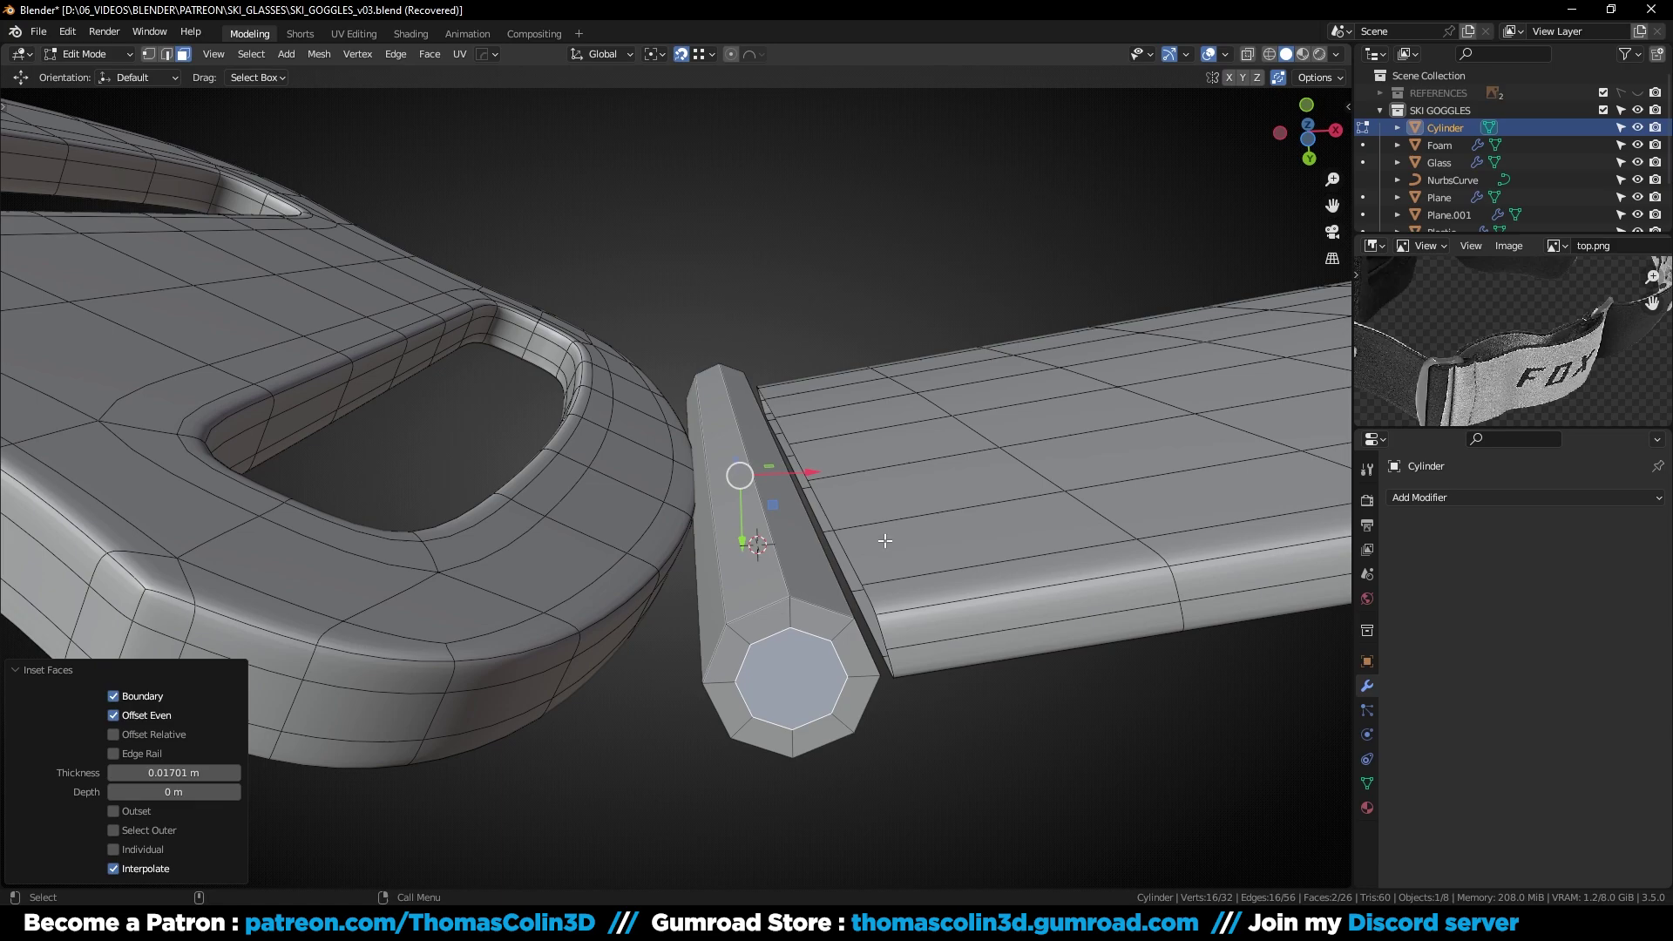
# Bridge the two inset end faces to hollow the cylinder into a tube
pyautogui.rightClick(932, 532)
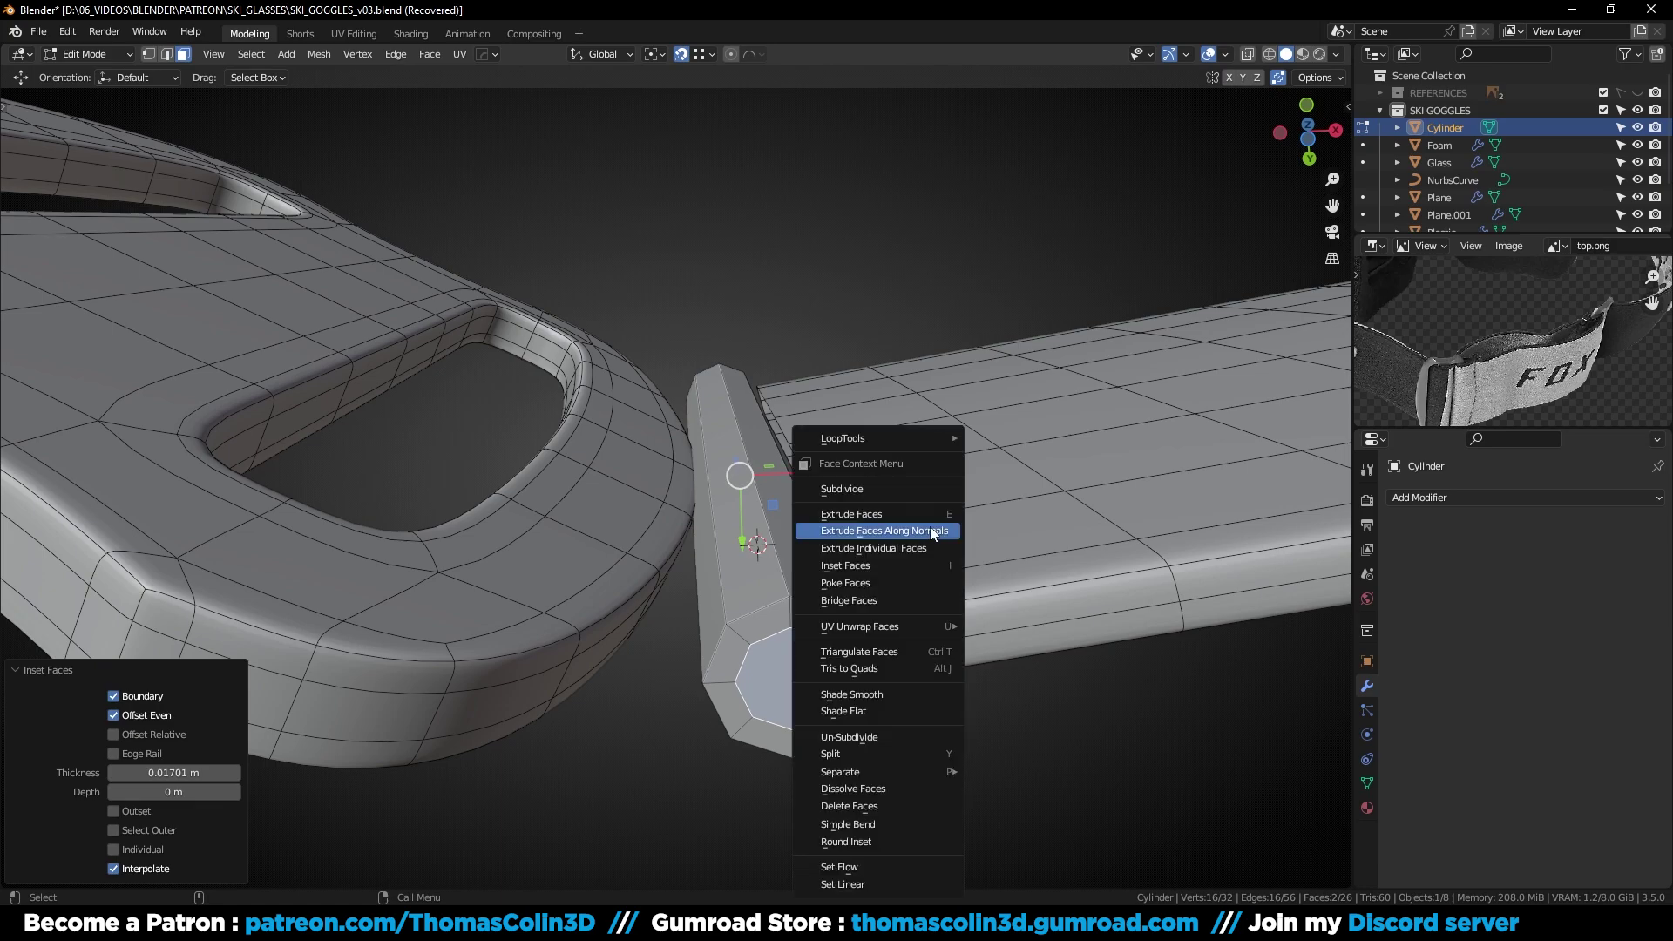
pyautogui.click(887, 600)
pyautogui.moveTo(765, 694); pyautogui.dragTo(821, 448, button='middle')
pyautogui.keyDown('alt'); pyautogui.moveTo(767, 511); pyautogui.dragTo(762, 544, button='middle'); pyautogui.keyUp('alt')
# Add a loop cut around the tube near each of its two ends, level with the strap's outermost lengthwise edges
pyautogui.hotkey('ctrl', 'r')
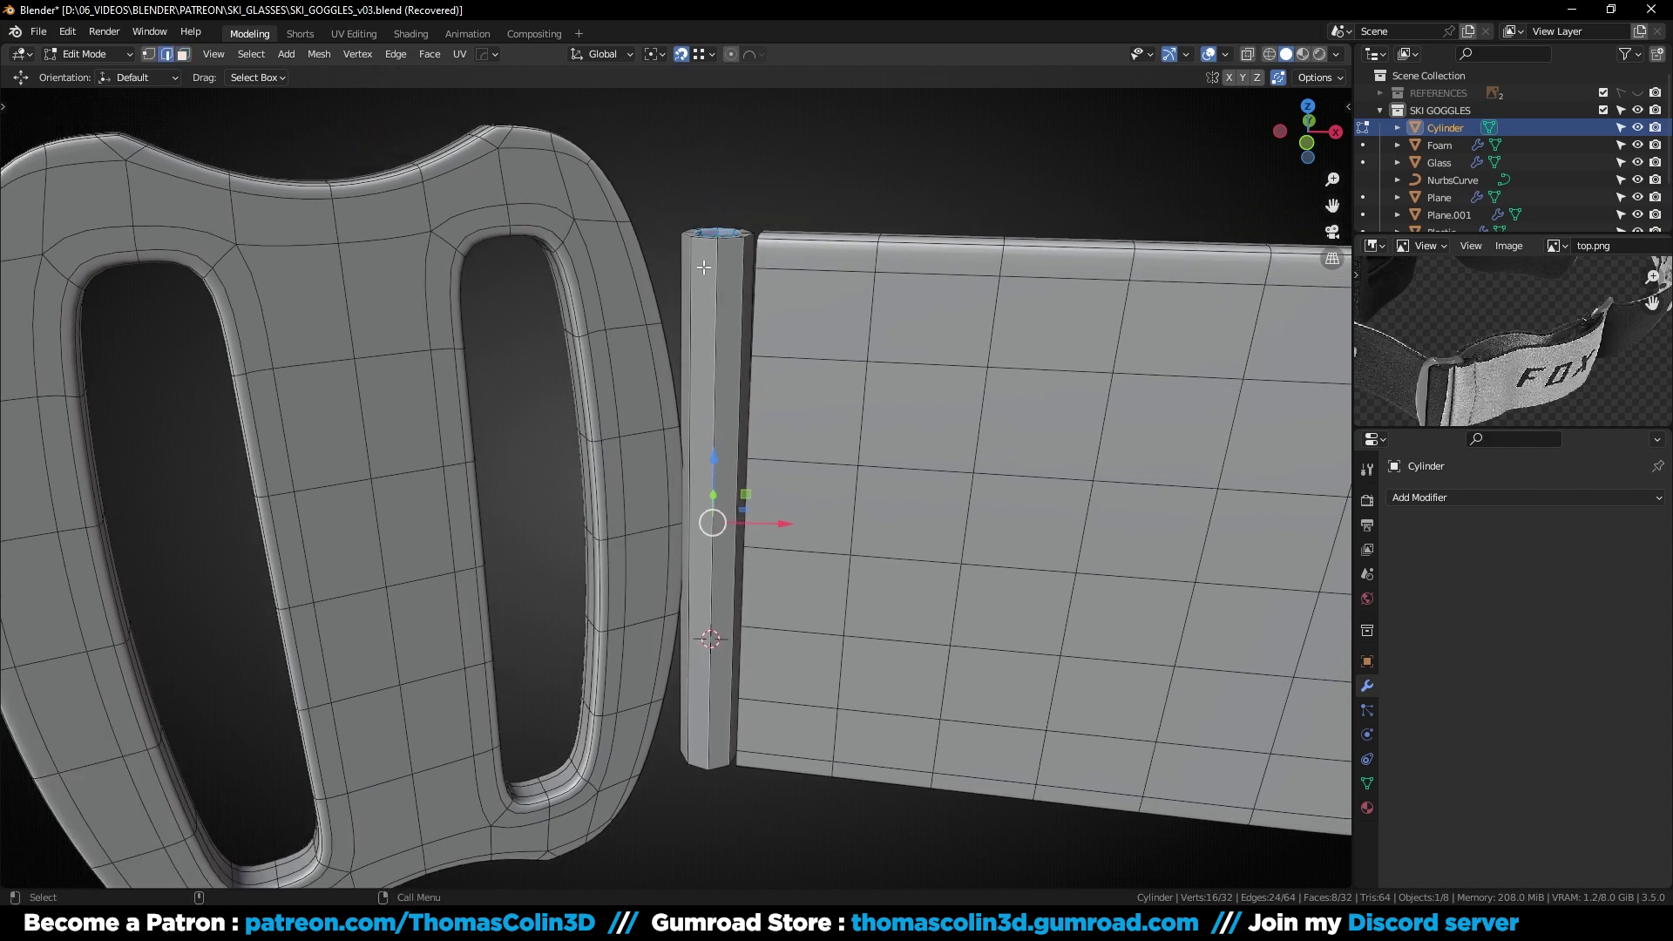
pyautogui.click(723, 497)
pyautogui.click(725, 270)
pyautogui.hotkey('ctrl', 'r')
pyautogui.click(717, 700)
pyautogui.click(738, 747)
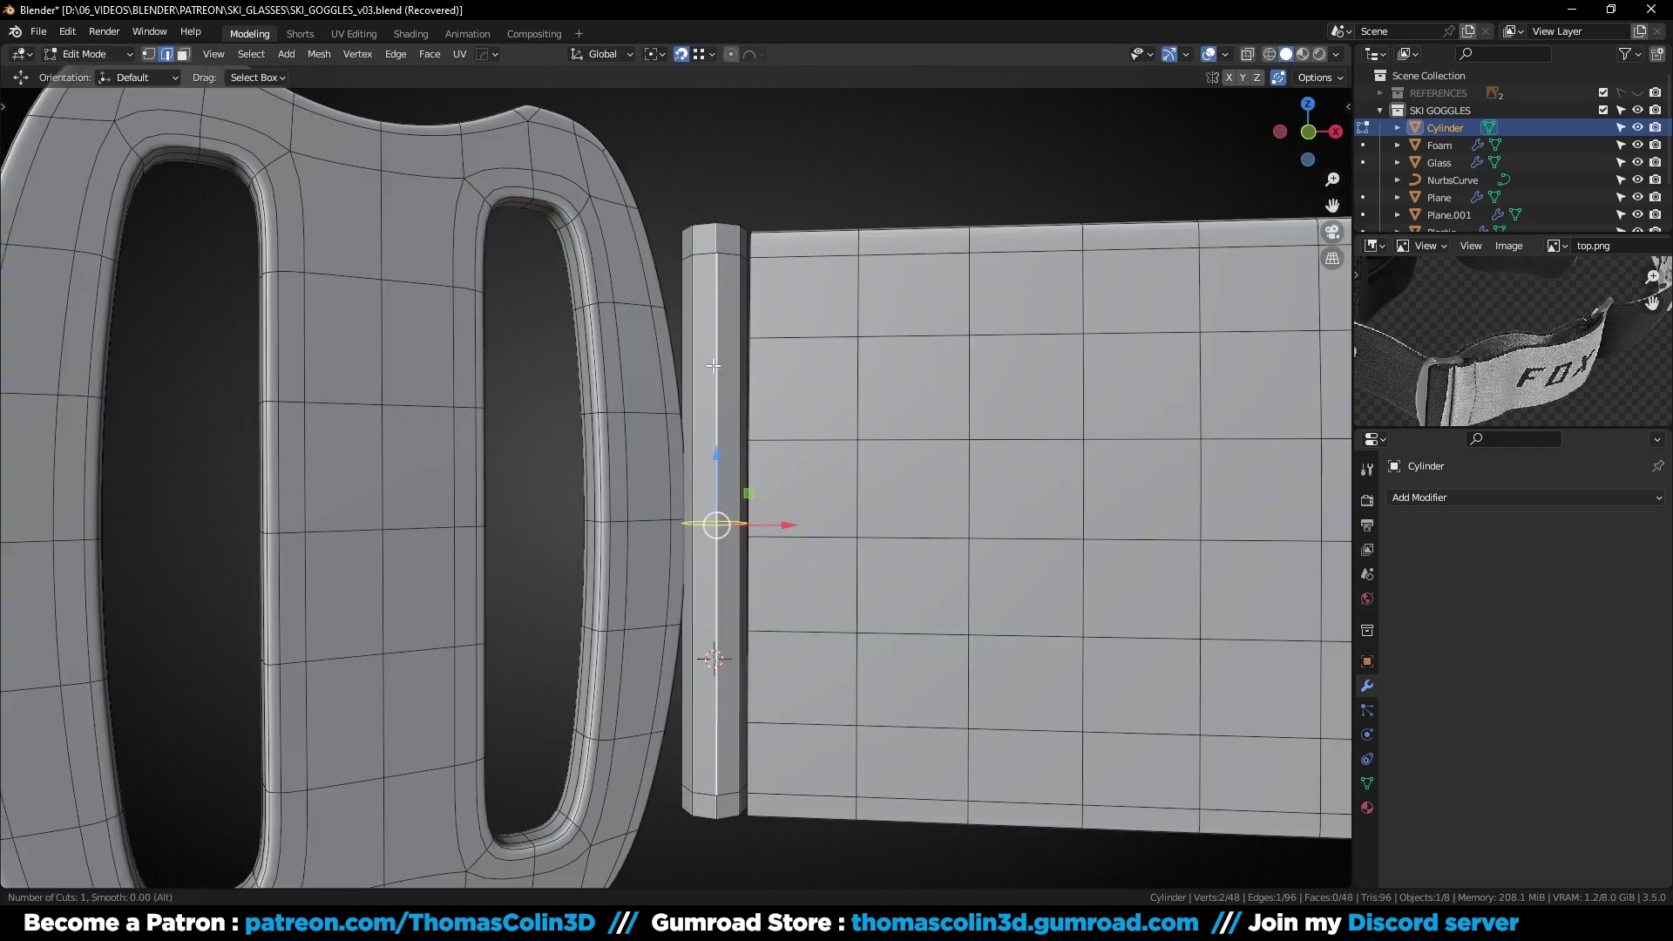
# Add three loop cuts around the tube's upper part level with the strap's edge rows, plus two evenly spaced cuts in the lower part
pyautogui.hotkey('ctrl', 'r')
pyautogui.click(754, 535)
pyautogui.click(757, 544)
pyautogui.hotkey('ctrl', 'r')
pyautogui.click(727, 423)
pyautogui.click(727, 449)
pyautogui.hotkey('ctrl', 'r')
pyautogui.click(750, 359)
pyautogui.click(750, 344)
pyautogui.click(746, 653)
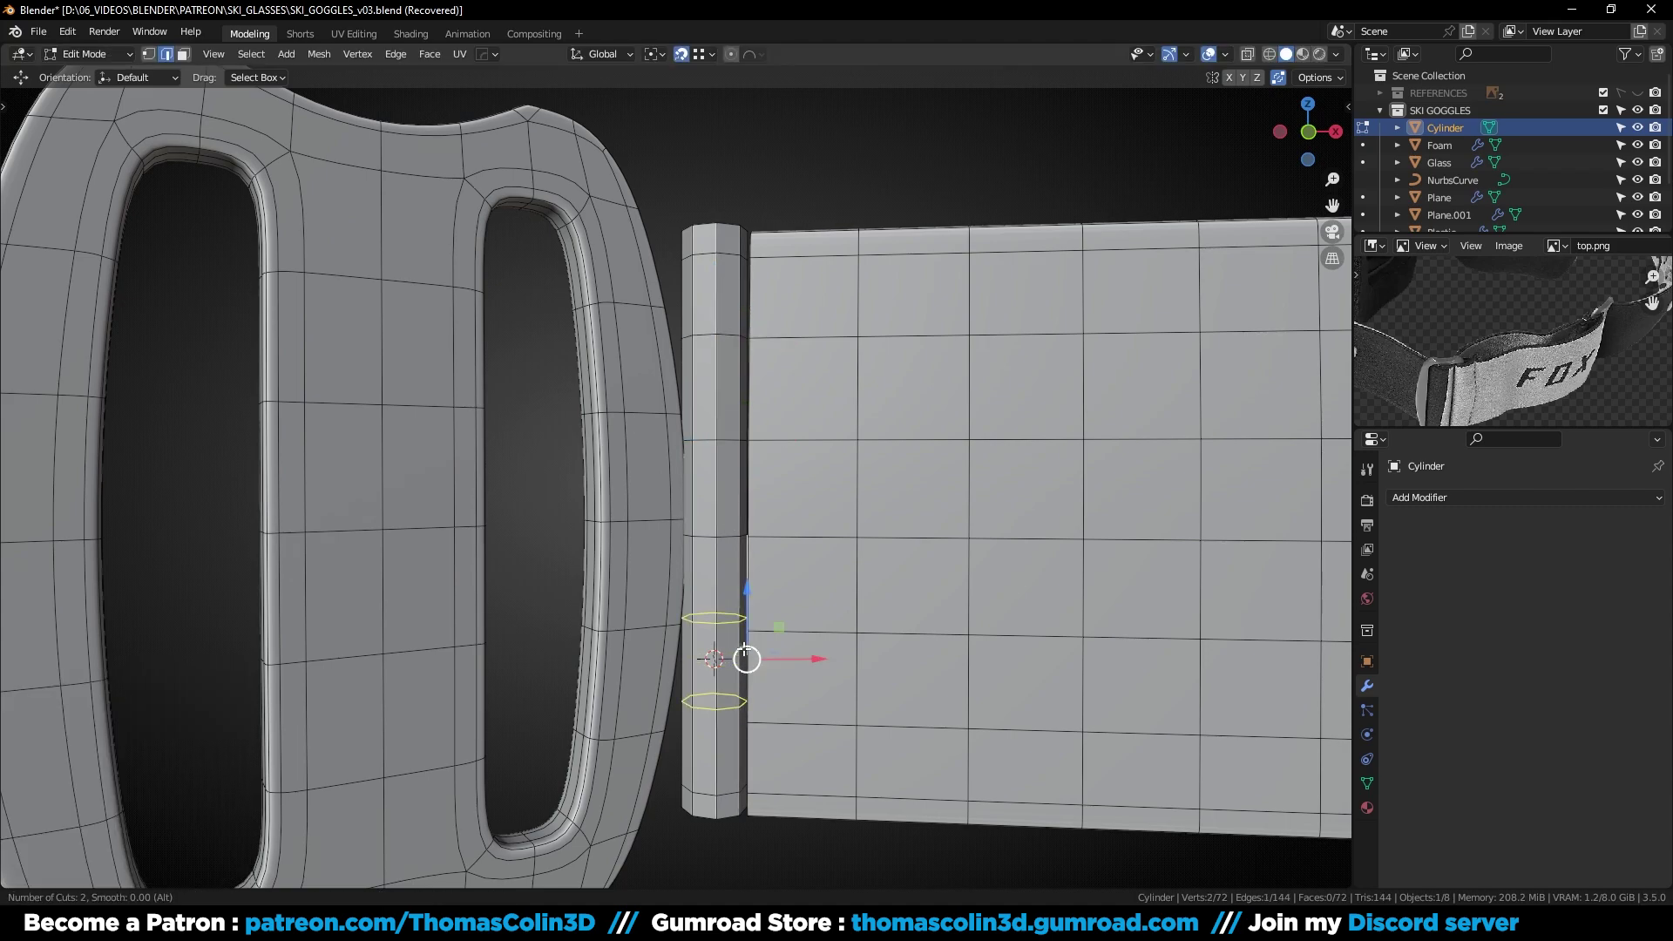
pyautogui.click(744, 649)
pyautogui.rightClick(744, 650)
# Shift the lower tube edge loops along Z to line up with the strap's edge rows
pyautogui.click(728, 707)
pyautogui.keyDown('alt'); pyautogui.click(729, 708); pyautogui.keyUp('alt')
pyautogui.press('g')
pyautogui.press('z')
pyautogui.click(727, 720)
pyautogui.click(723, 624)
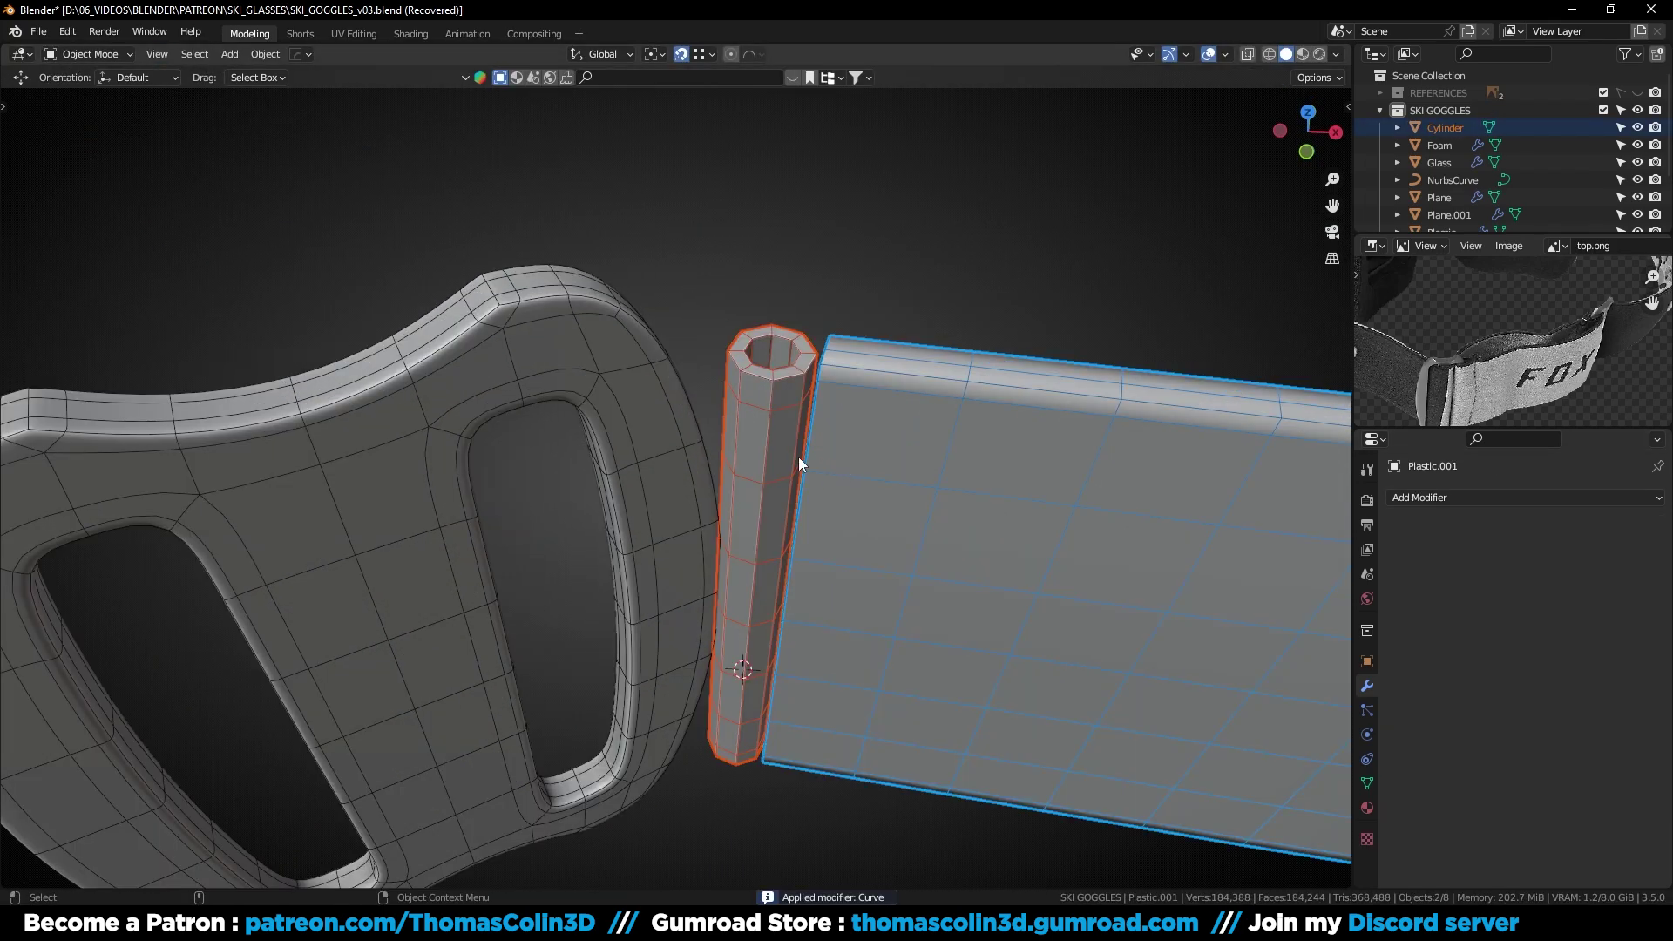
# Join the tube and the strap into one object, with the strap as the active object
pyautogui.keyDown('shift'); pyautogui.click(746, 437); pyautogui.keyUp('shift')
pyautogui.keyDown('shift'); pyautogui.click(875, 436); pyautogui.keyUp('shift')
pyautogui.hotkey('ctrl', 'j')
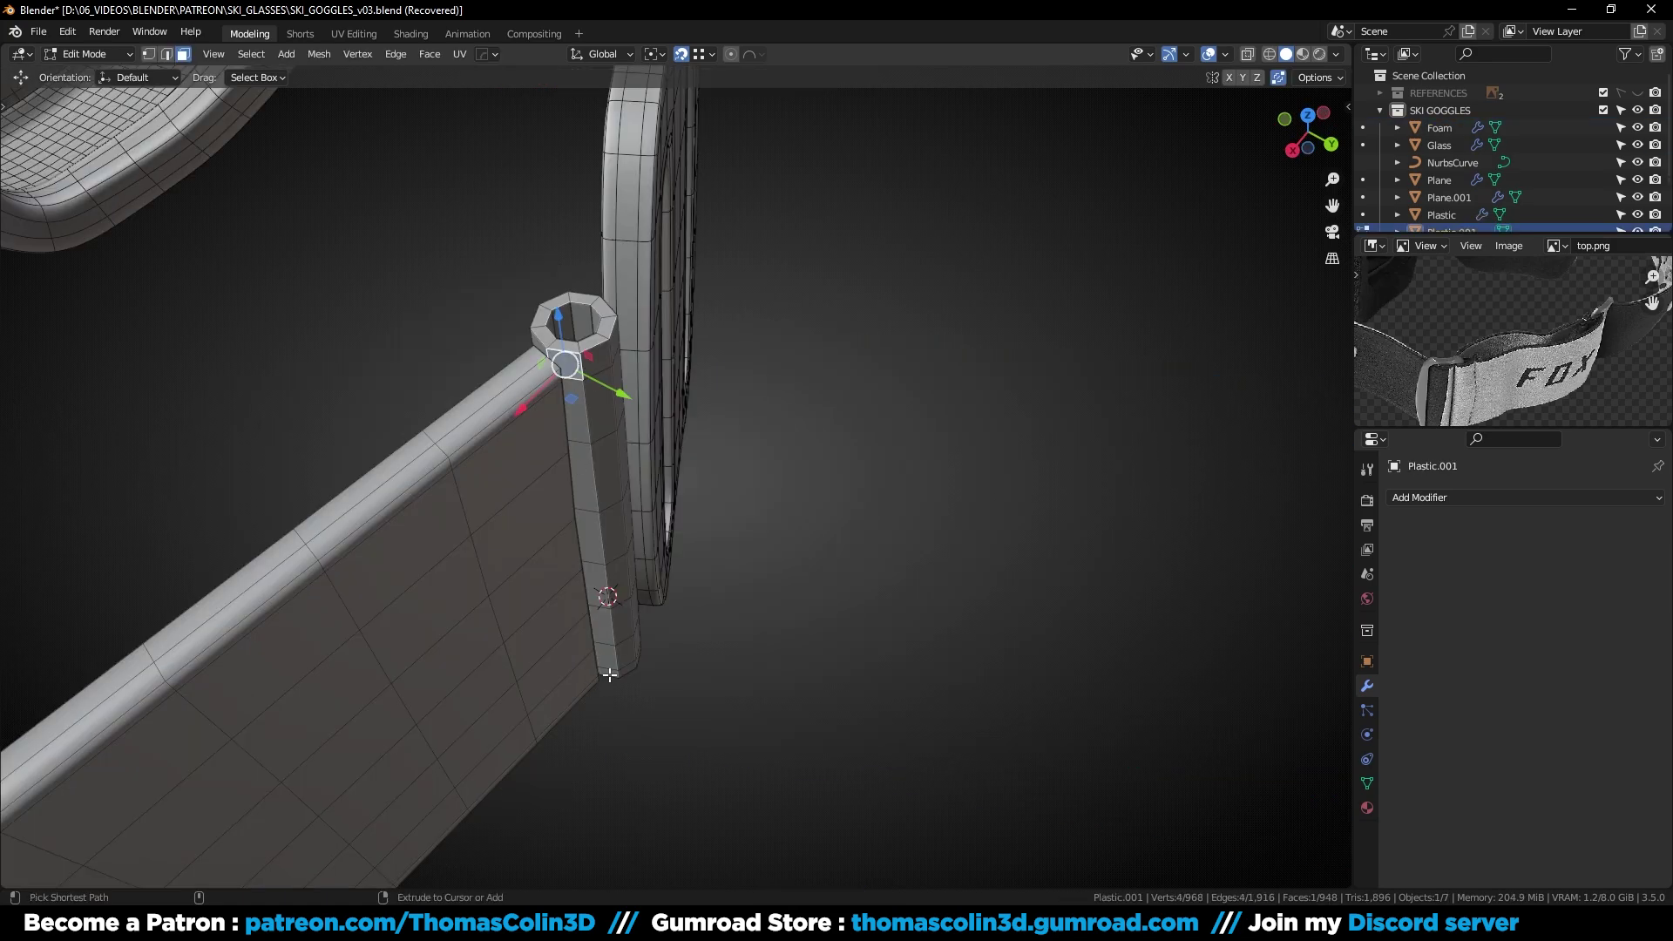
# Delete the two adjacent lengthwise columns of faces on the tube's outside that face the strap's end
pyautogui.keyDown('ctrl'); pyautogui.click(609, 675); pyautogui.keyUp('ctrl')
pyautogui.press('x')
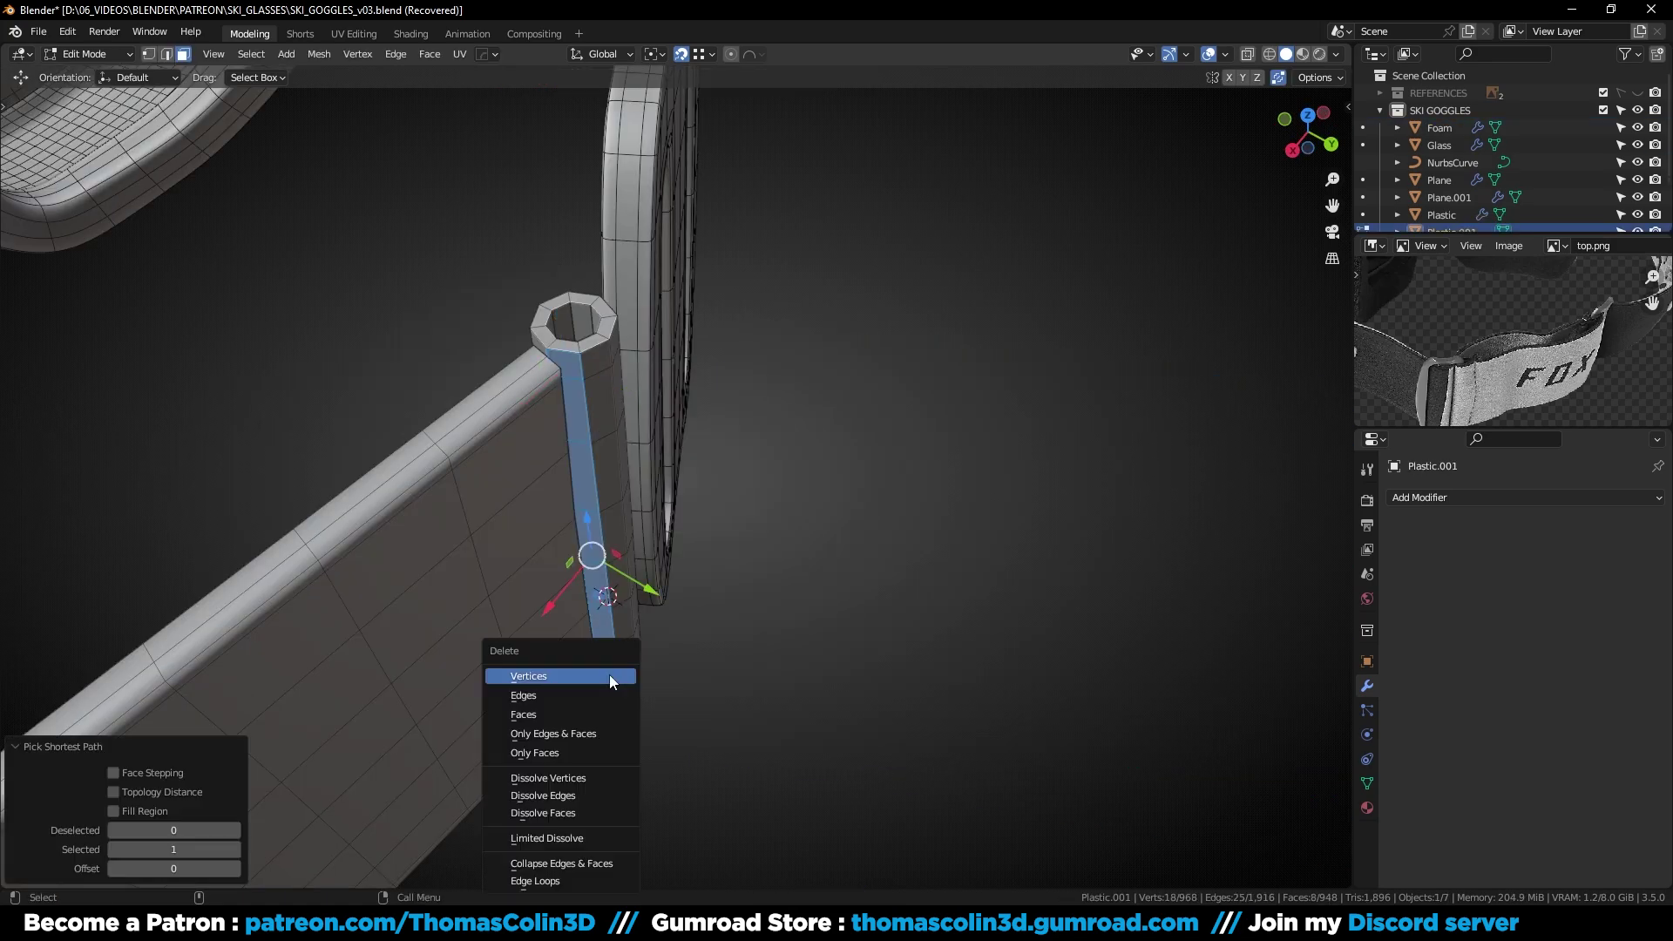
pyautogui.click(604, 709)
pyautogui.click(540, 349)
pyautogui.moveTo(422, 389); pyautogui.dragTo(558, 351, button='middle')
pyautogui.keyDown('ctrl'); pyautogui.click(669, 871); pyautogui.keyUp('ctrl')
pyautogui.press('x')
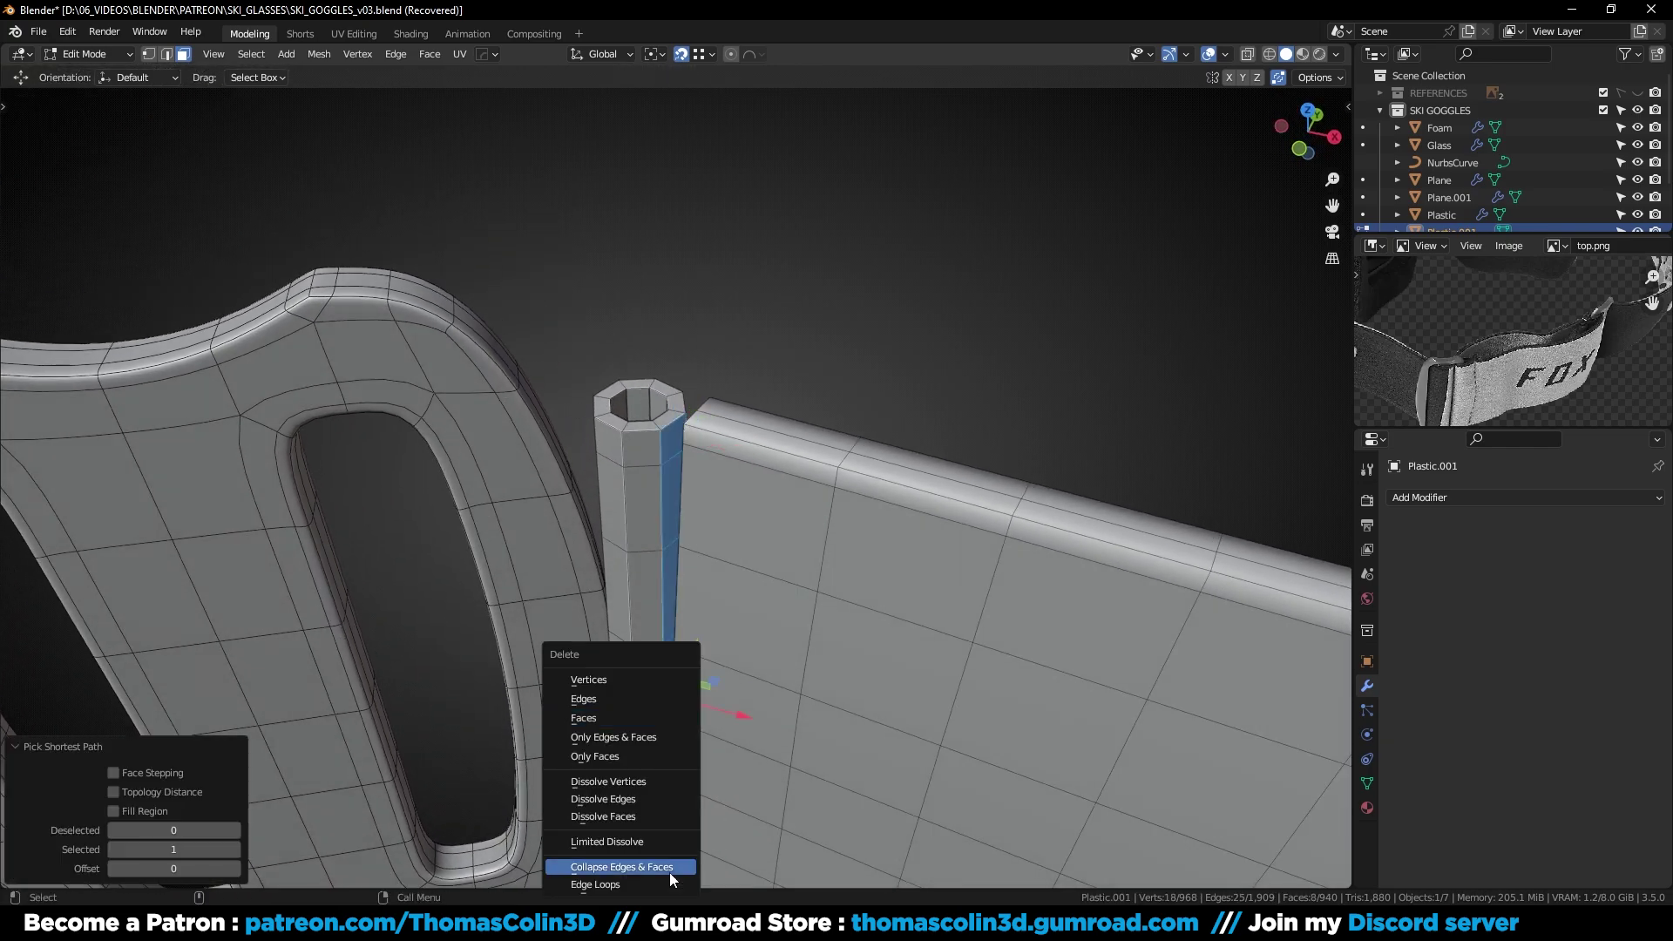
pyautogui.click(586, 720)
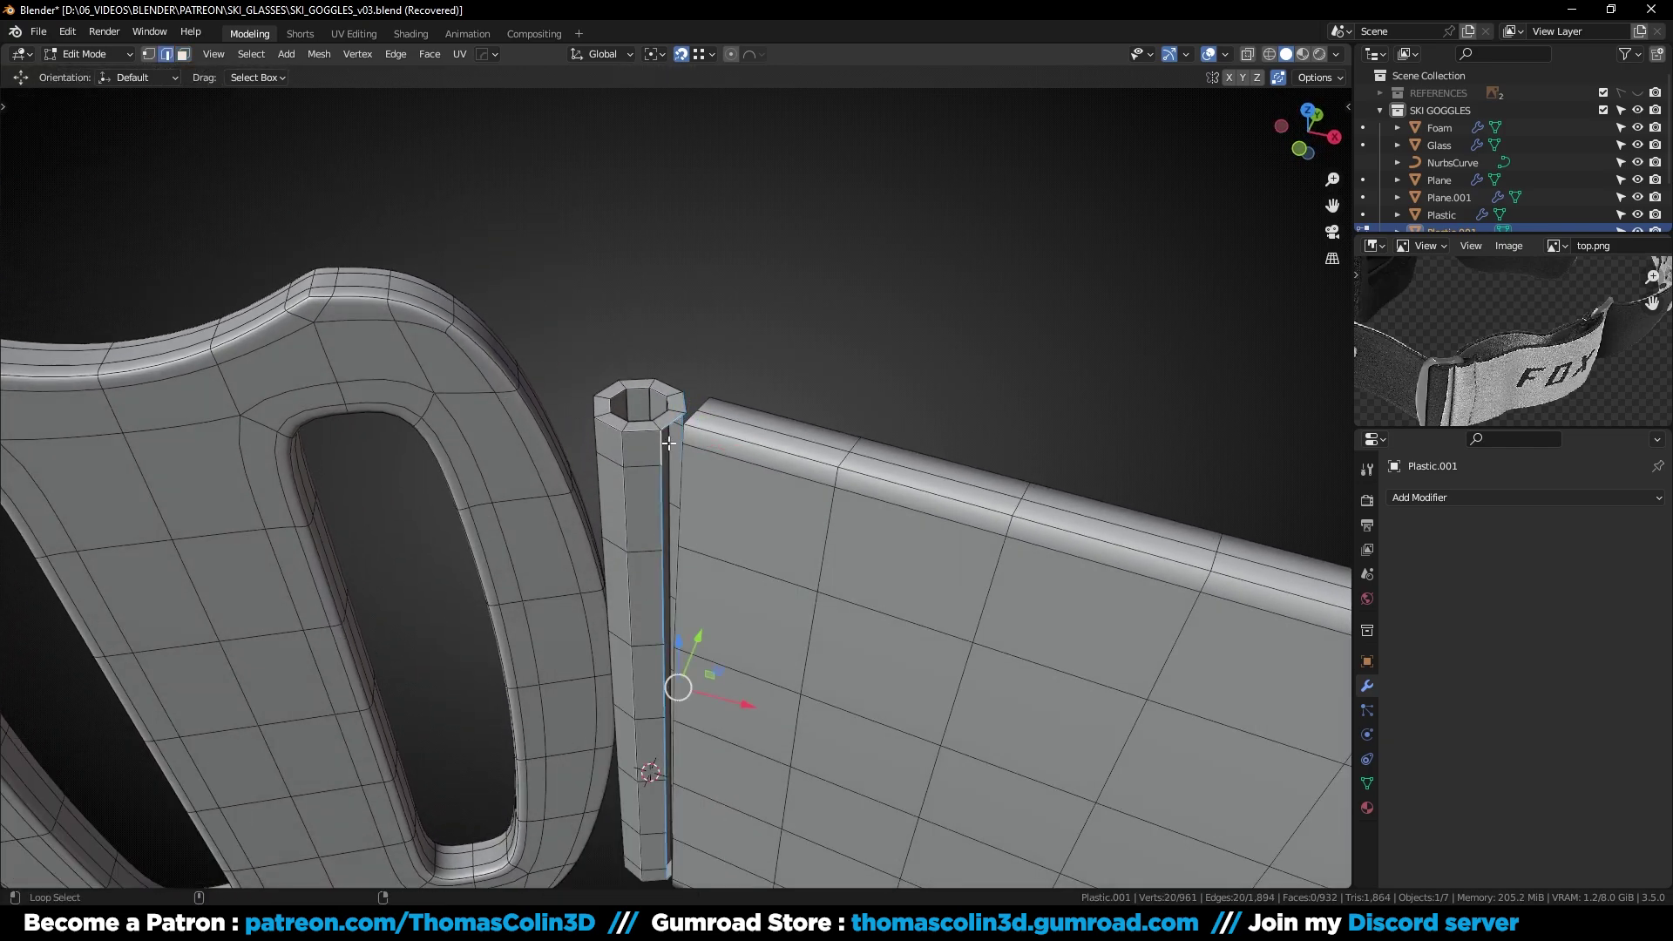
# Bridge the tube's opened edges to the strap's end edges and recalculate the normals of the whole mesh
pyautogui.moveTo(891, 385); pyautogui.dragTo(572, 380, button='middle')
pyautogui.rightClick(572, 380)
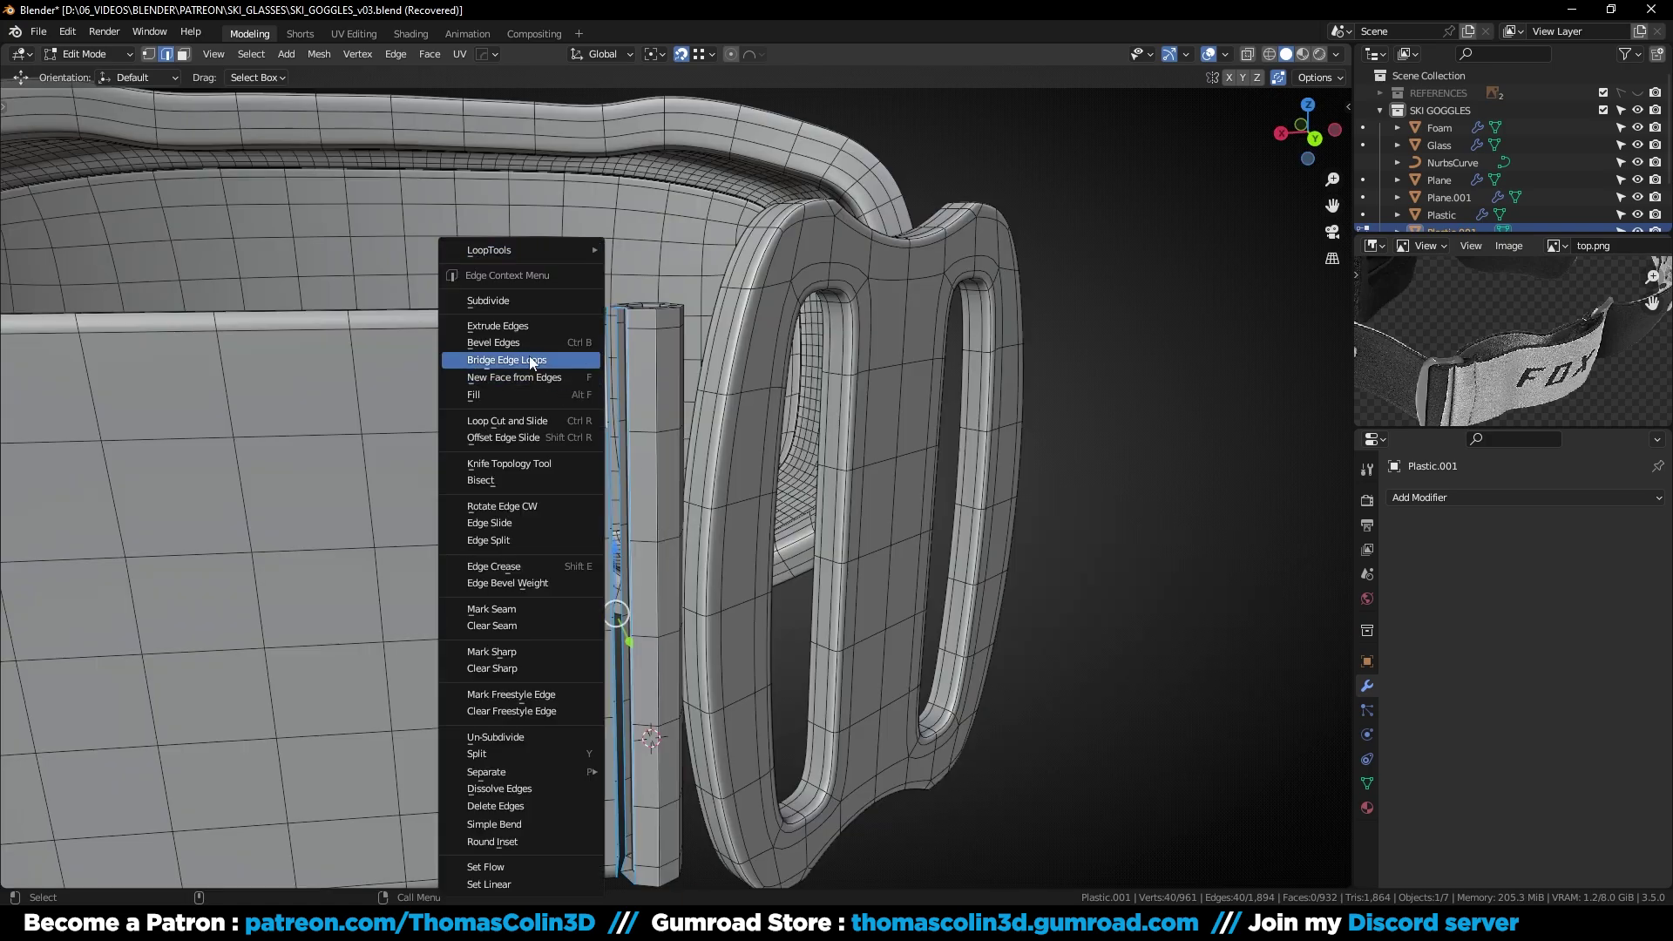
pyautogui.click(547, 363)
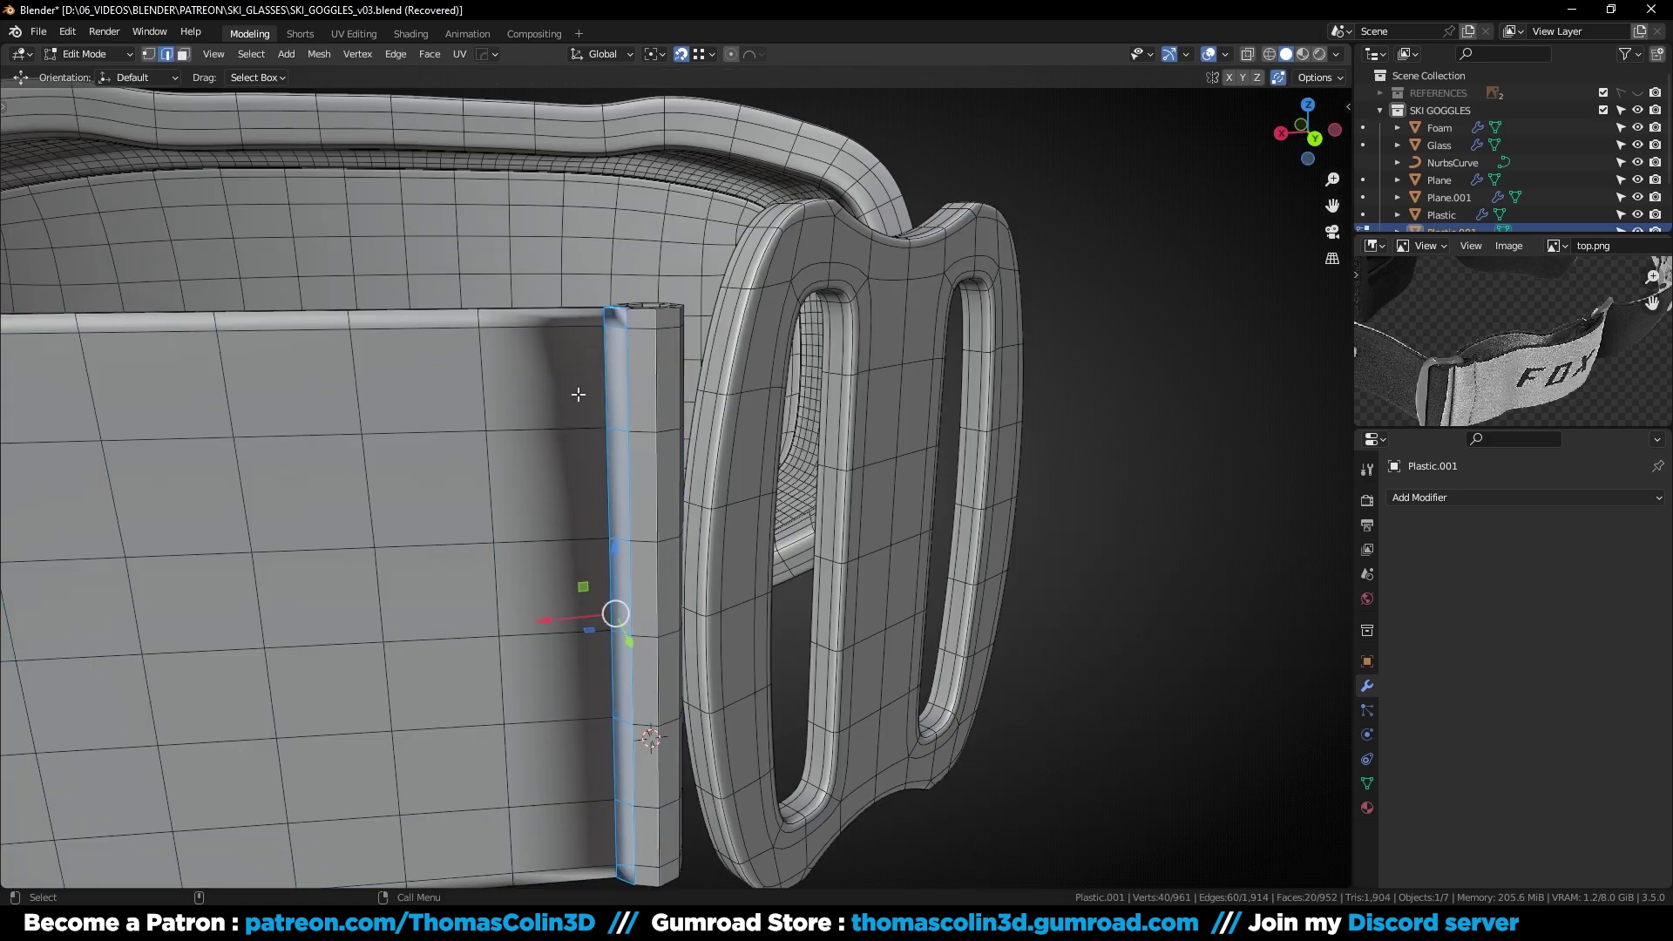
pyautogui.press('a')
pyautogui.hotkey('shift', 'n')
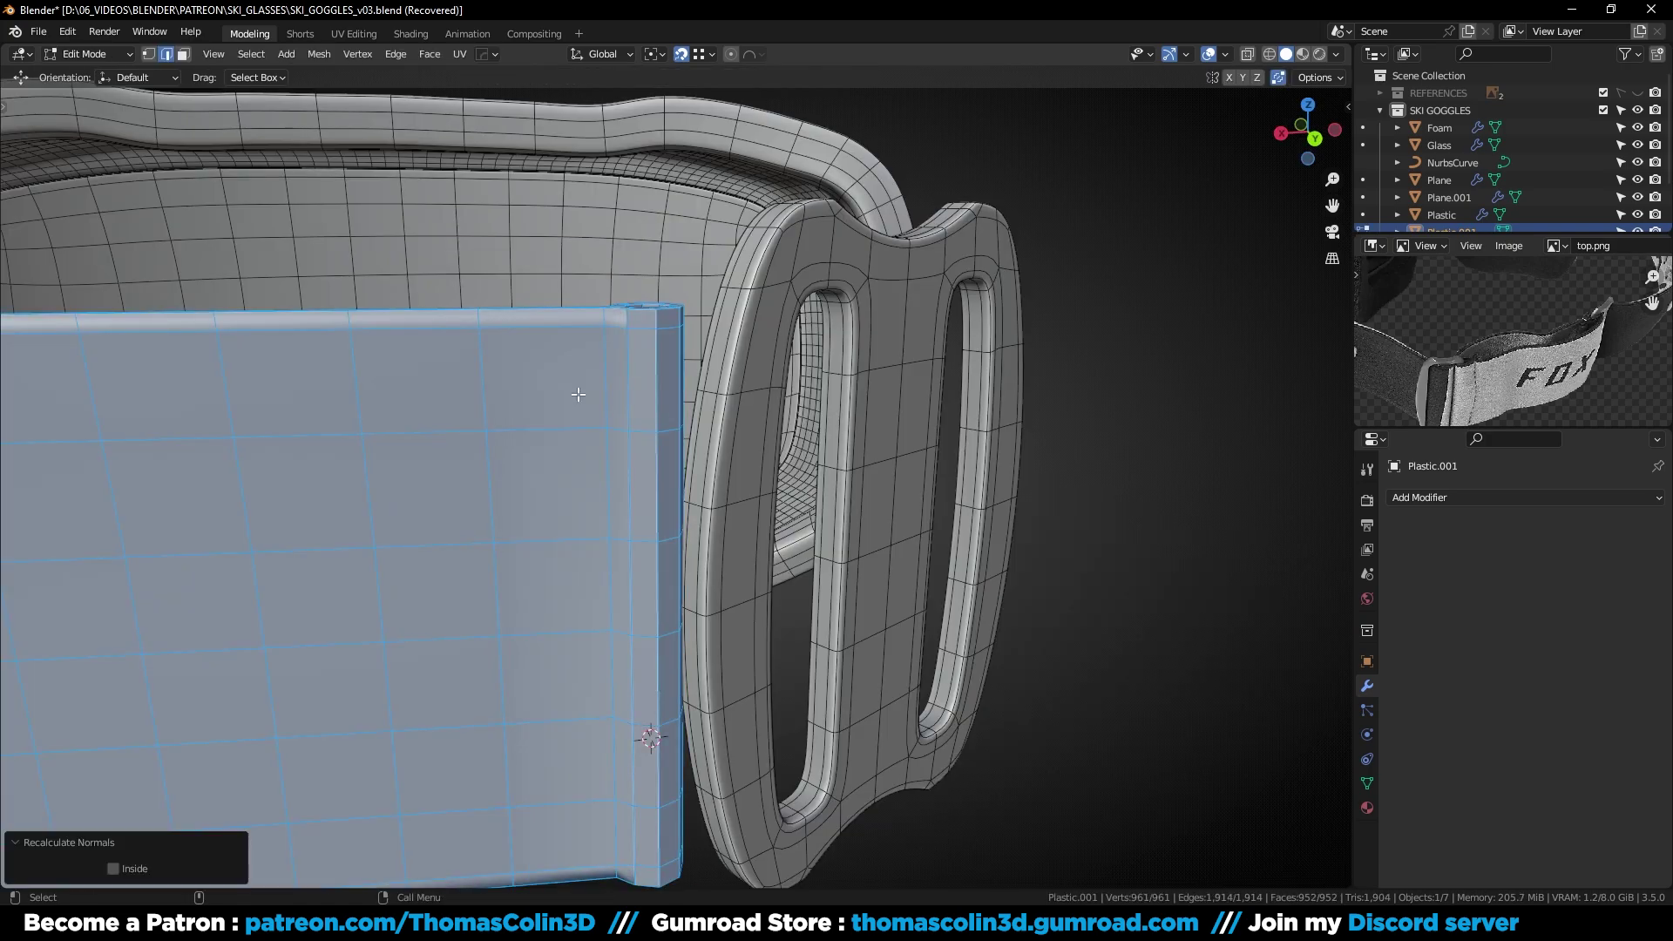
pyautogui.press('Tab')
pyautogui.hotkey('alt', 'a')
pyautogui.click(575, 402)
# Apply Set Flow to the edge loop where the strap meets the tube, with tension 180 and minimum angle 159
pyautogui.moveTo(531, 390); pyautogui.dragTo(683, 591, button='middle')
pyautogui.scroll(2, 683, 584)
pyautogui.press('Tab')
pyautogui.doubleClick(677, 476)
pyautogui.rightClick(1091, 302)
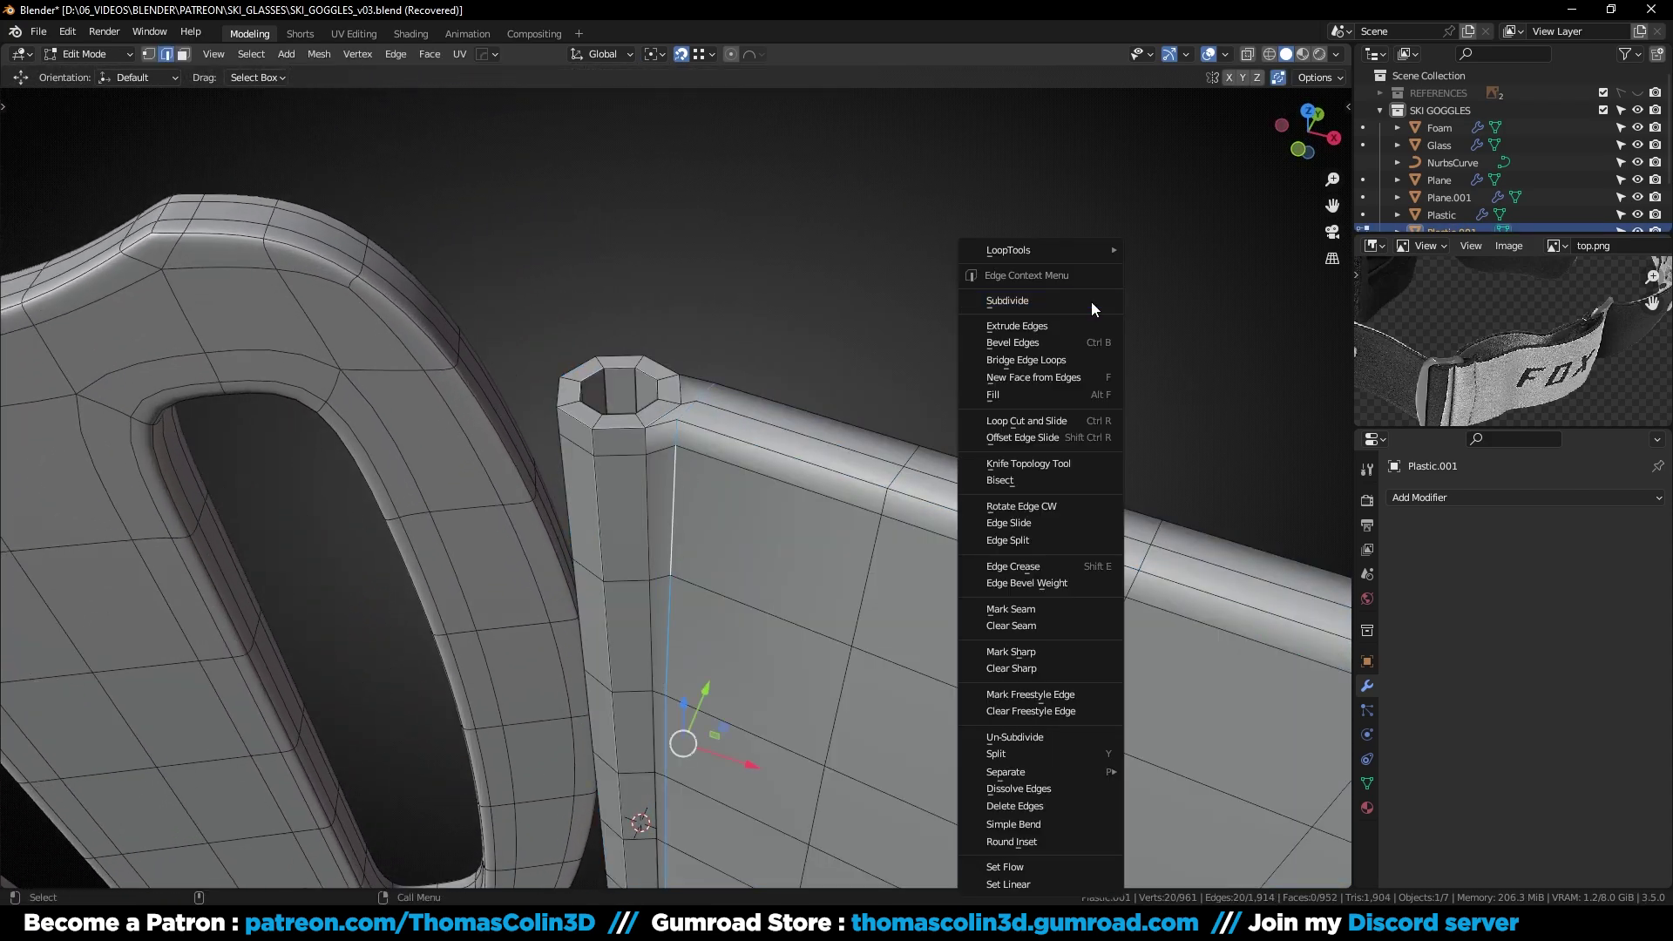
pyautogui.click(996, 867)
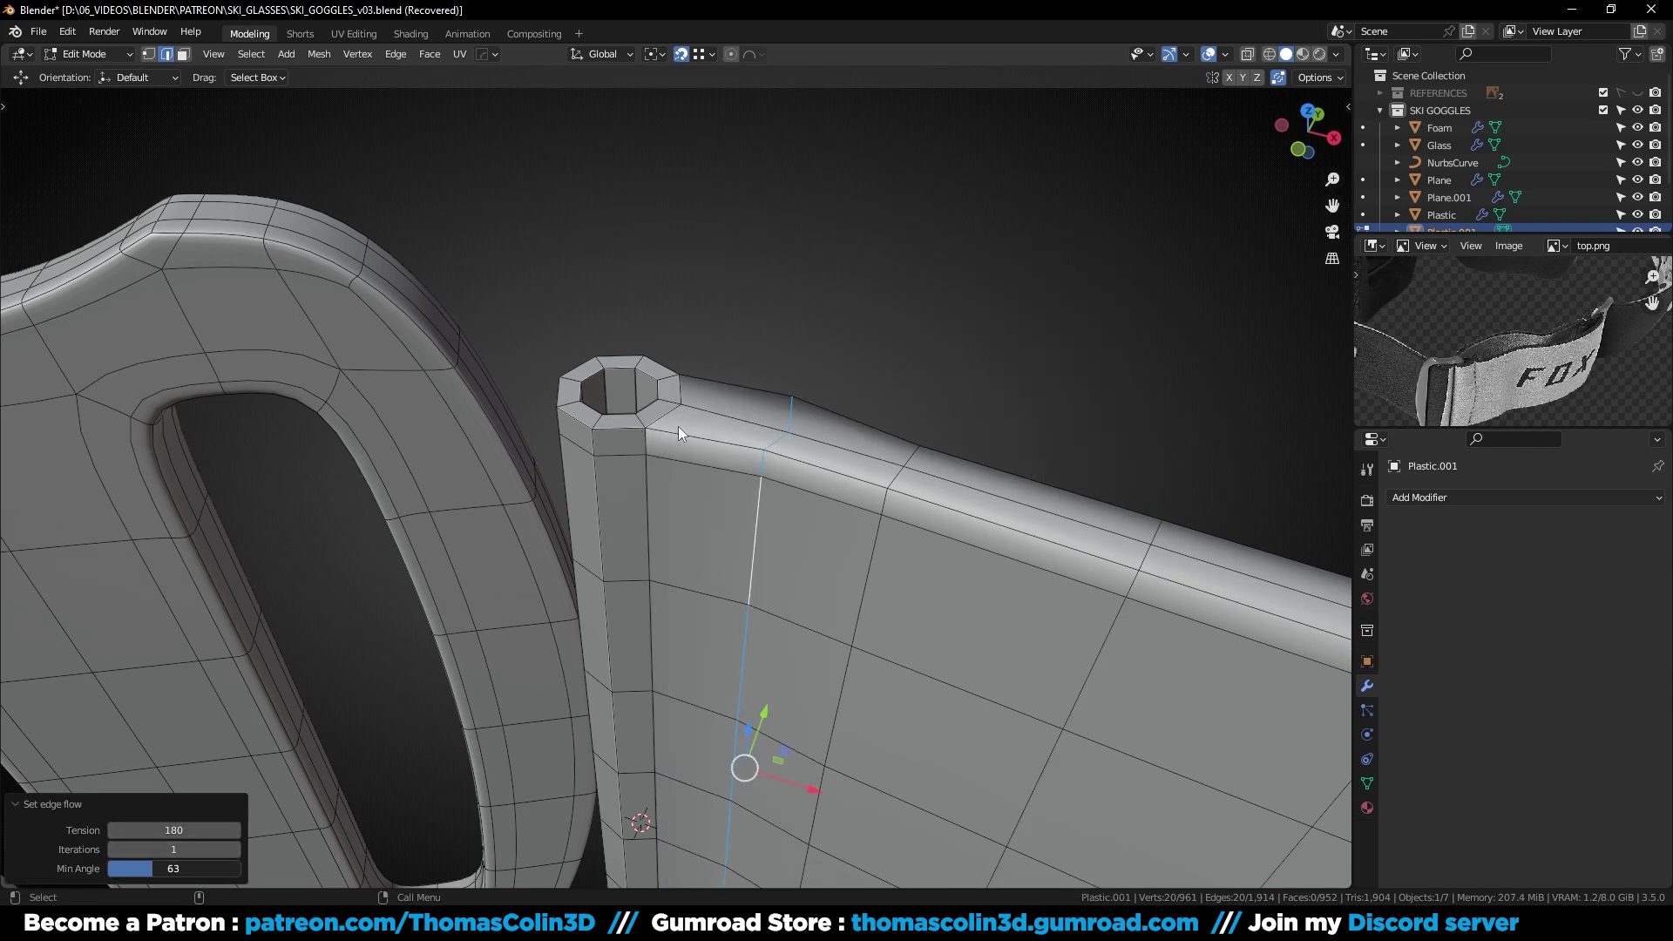
pyautogui.moveTo(686, 426); pyautogui.dragTo(772, 441)
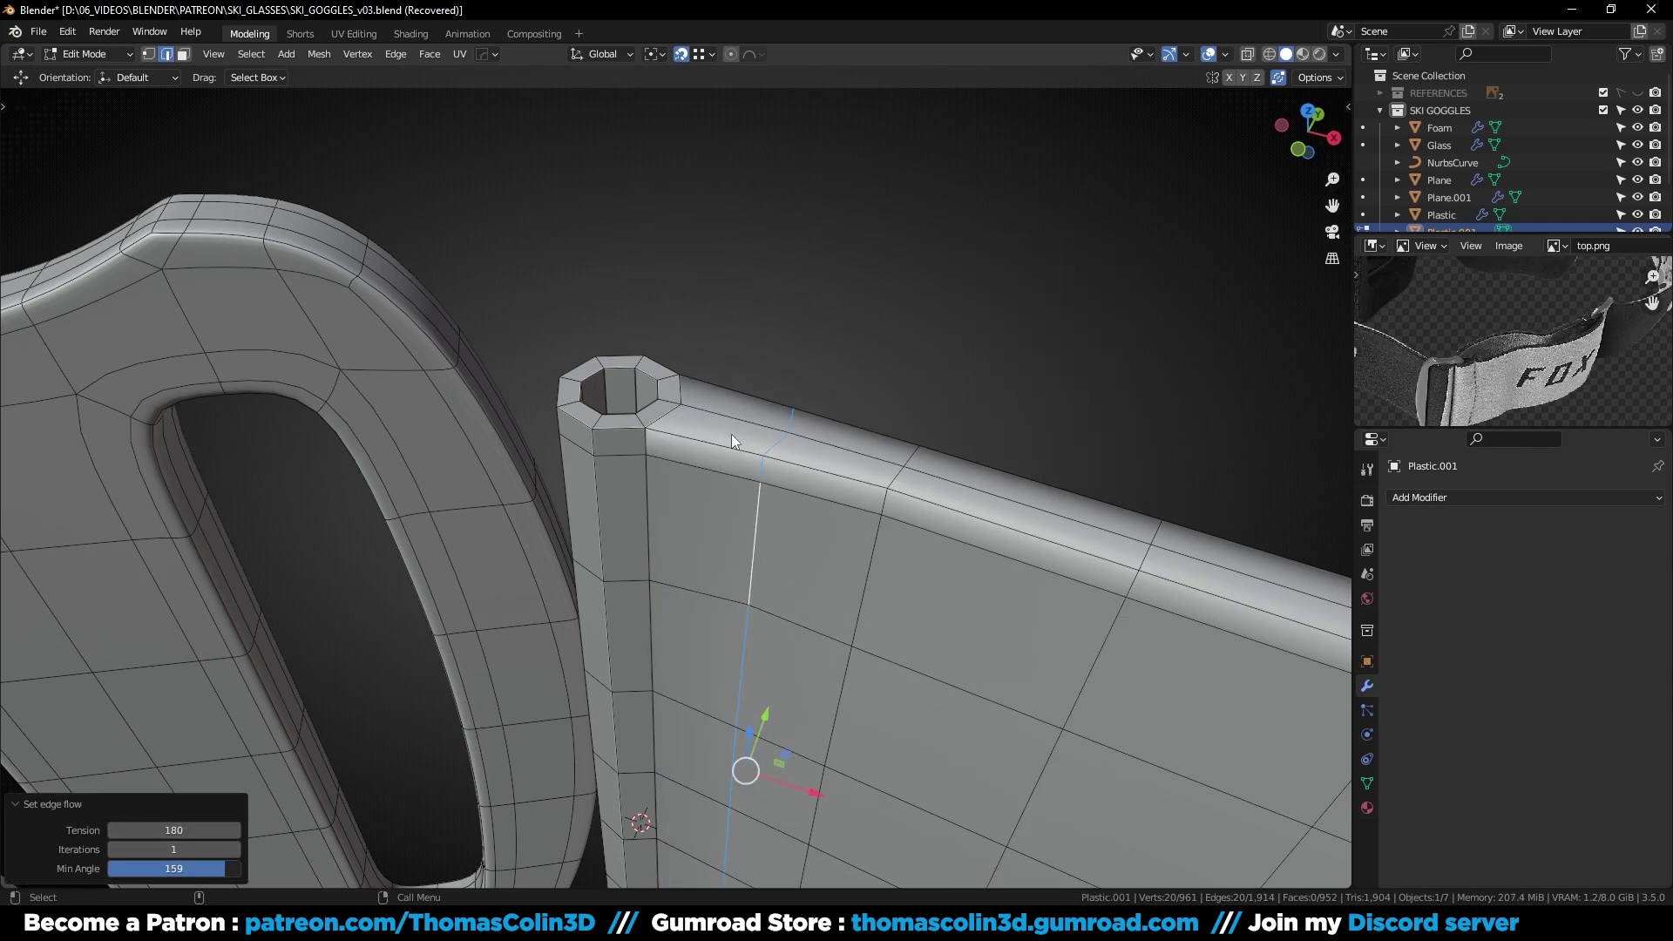
pyautogui.click(851, 284)
# Select all the tube's vertices and, without snapping, move them about -0.062 m in X and -0.039 m in Y into the buckle's slot
pyautogui.scroll(-3, 852, 284)
pyautogui.moveTo(851, 284); pyautogui.dragTo(860, 261, button='middle')
pyautogui.press('1')
pyautogui.hotkey('alt', 'z')
pyautogui.moveTo(674, 230); pyautogui.dragTo(809, 795)
pyautogui.hotkey('alt', 'z')
pyautogui.press('KP_7')
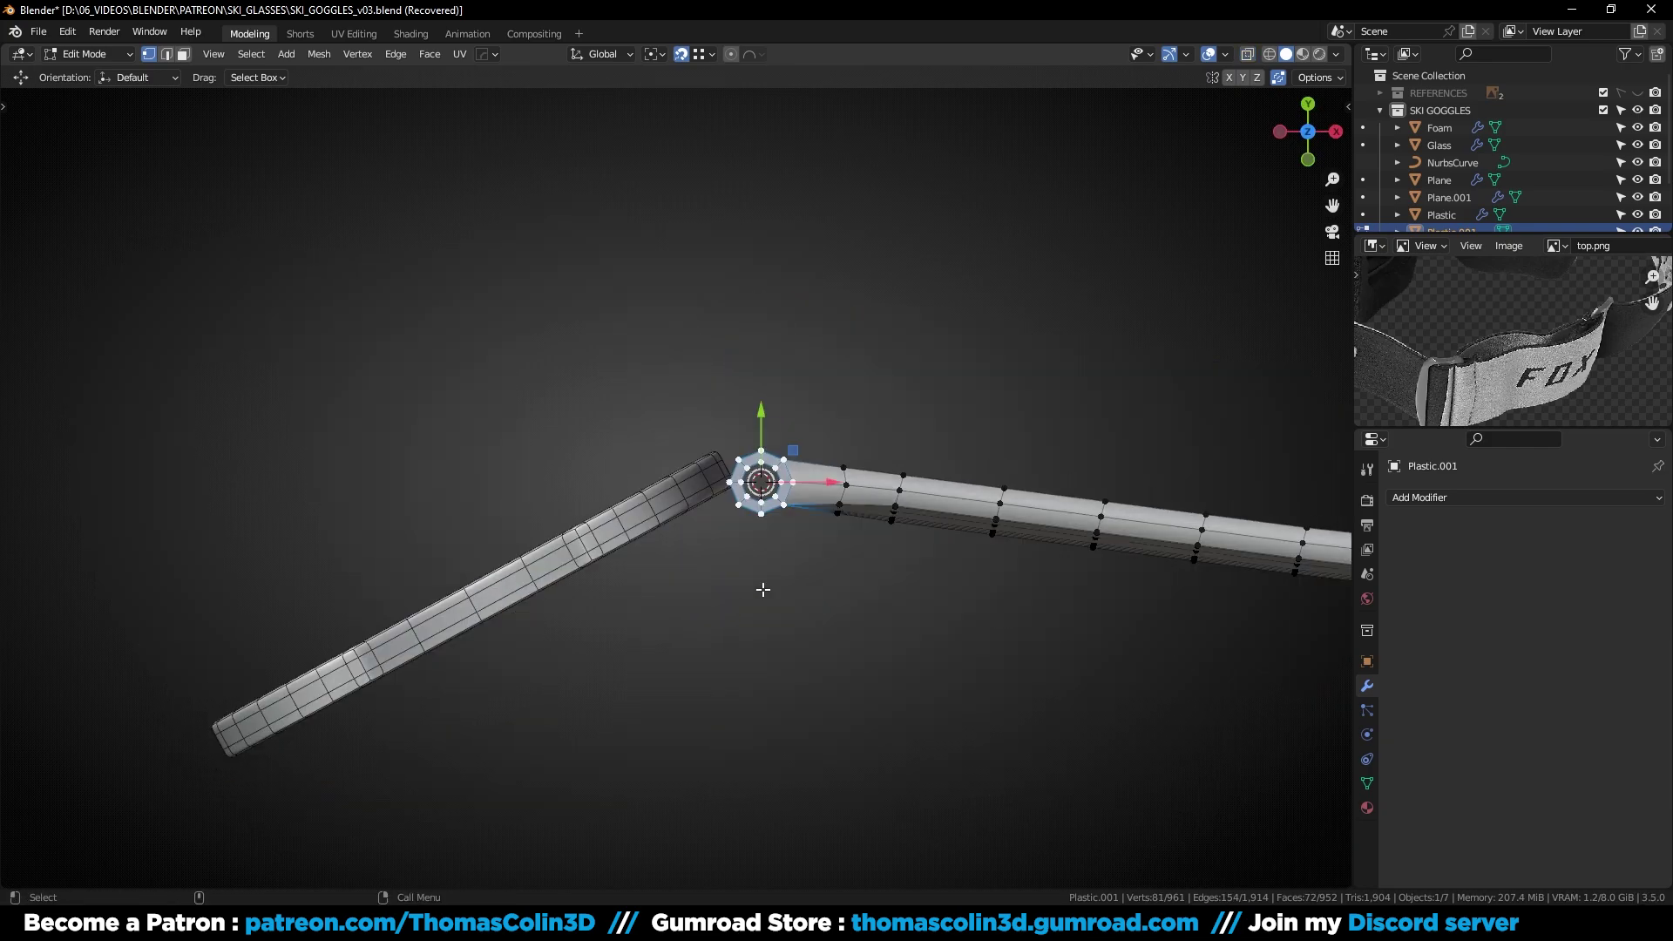
pyautogui.press('g')
pyautogui.click(690, 594)
pyautogui.hotkey('alt', 'z')
pyautogui.moveTo(719, 758); pyautogui.dragTo(780, 605, button='middle')
pyautogui.press('KP_7')
pyautogui.hotkey('shift', 'Tab')
pyautogui.hotkey('alt', 'z')
pyautogui.press('g')
pyautogui.click(676, 624)
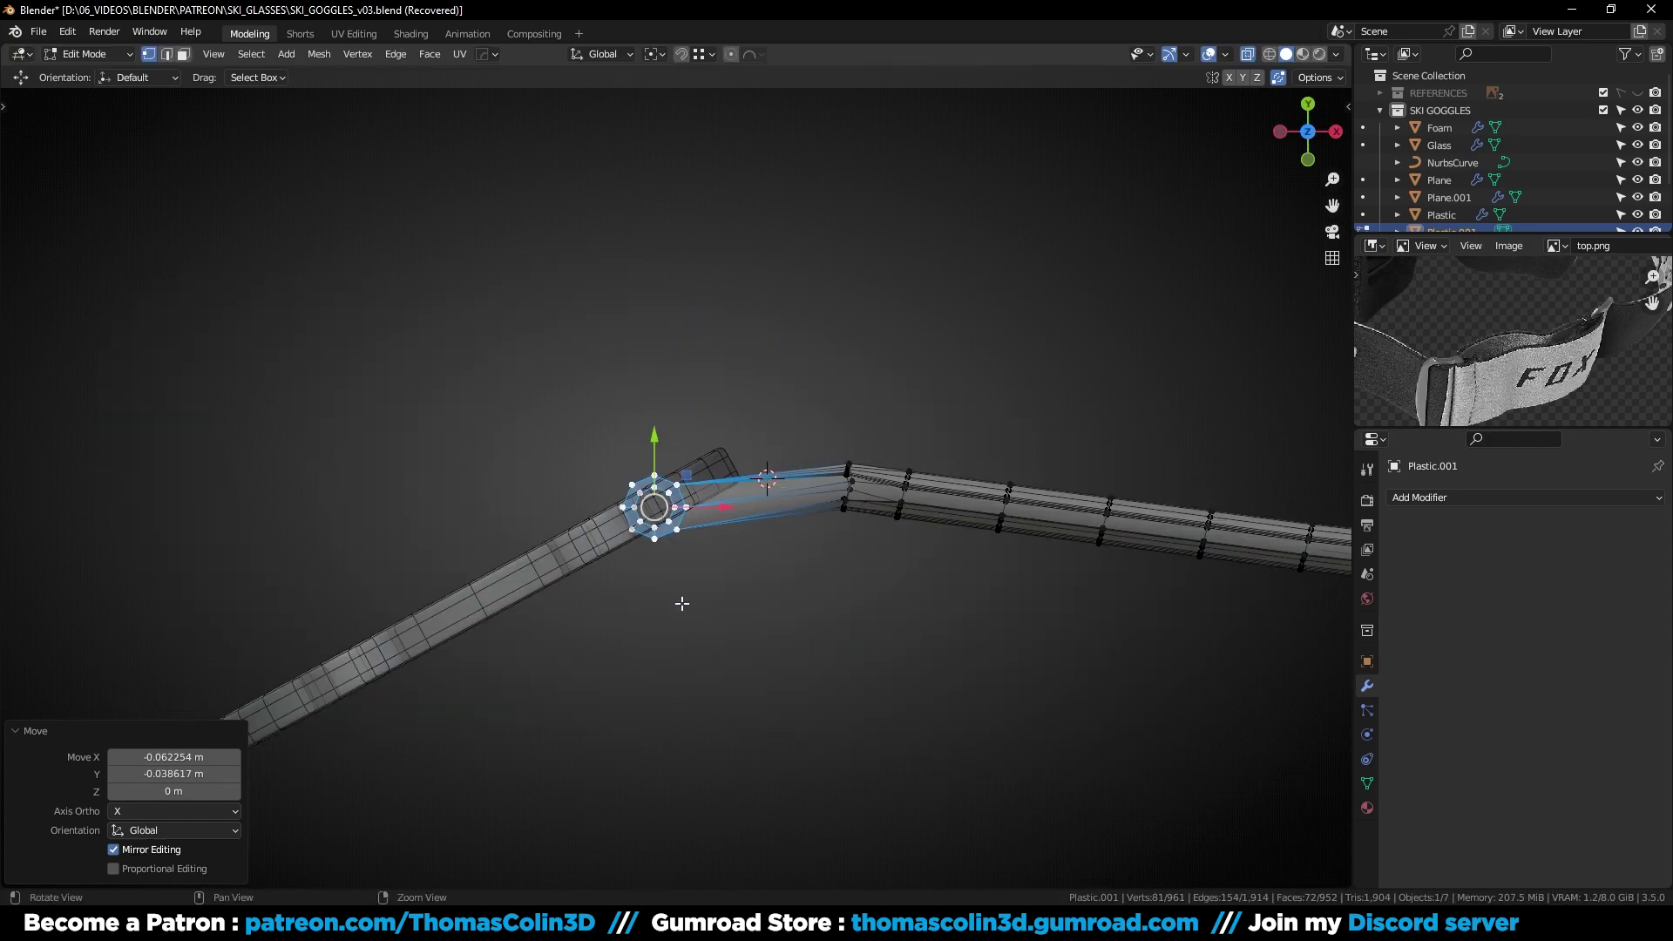
# Widen the tube around the buckle's bar by scaling it about 1.84 along X, and adjust its scale along Y
pyautogui.moveTo(676, 624); pyautogui.dragTo(672, 518, button='middle')
pyautogui.hotkey('alt', 'z')
pyautogui.moveTo(659, 459); pyautogui.dragTo(741, 475, button='middle')
pyautogui.press('s')
pyautogui.press('x')
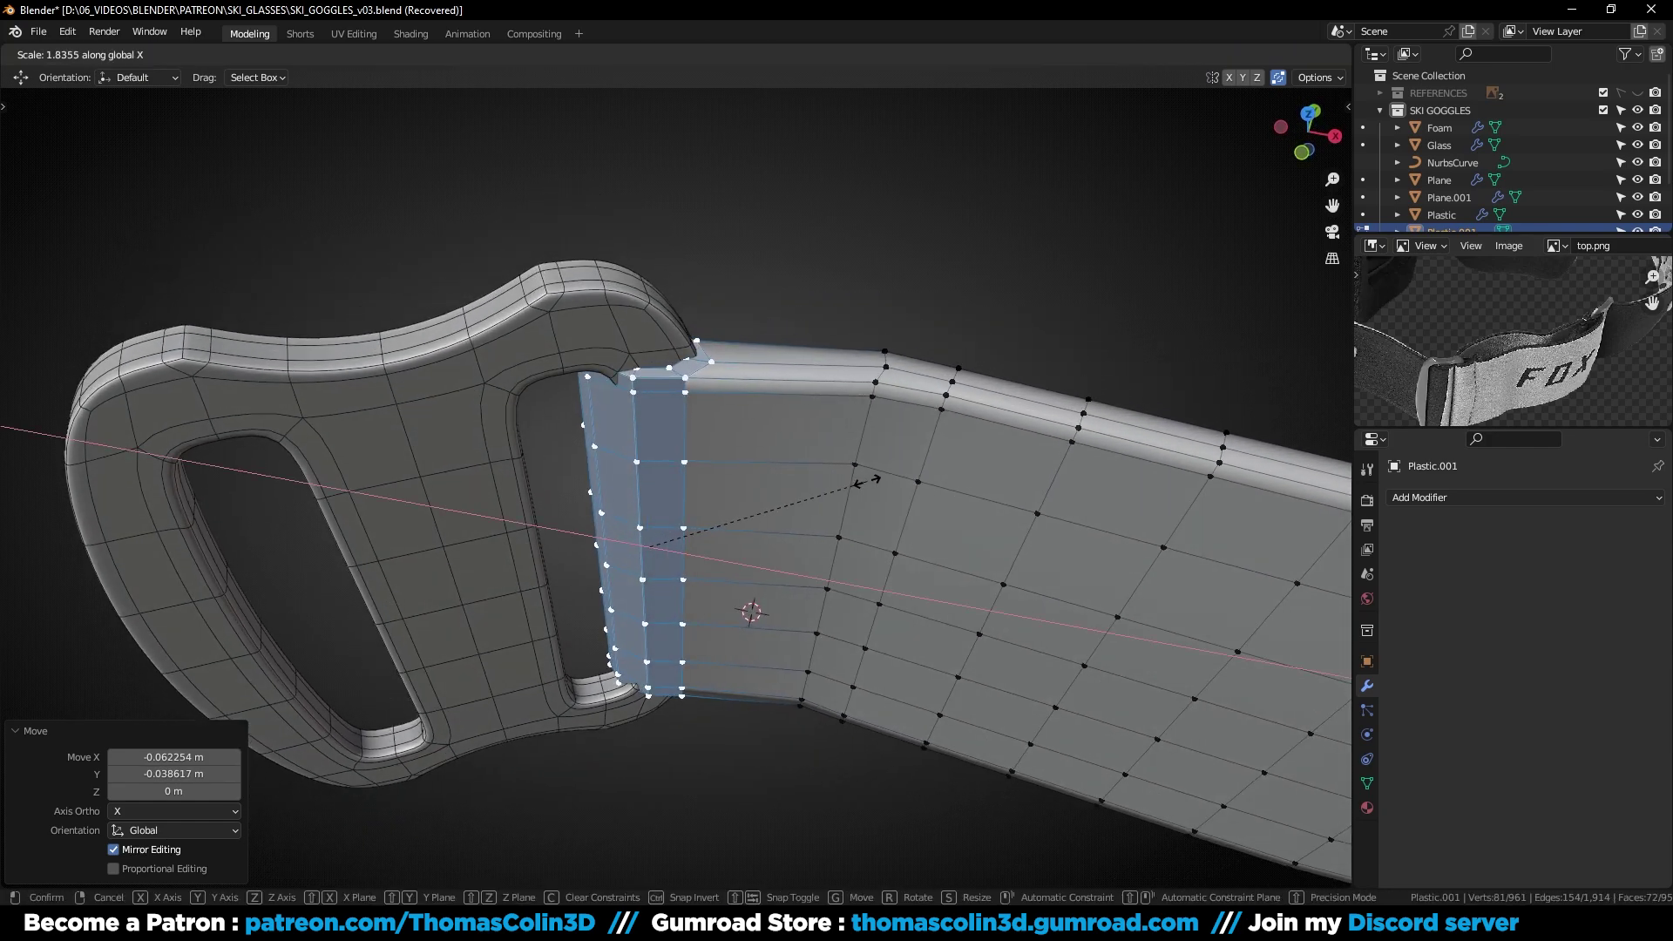
pyautogui.click(880, 490)
pyautogui.moveTo(880, 491); pyautogui.dragTo(787, 407, button='middle')
pyautogui.press('s')
pyautogui.press('y')
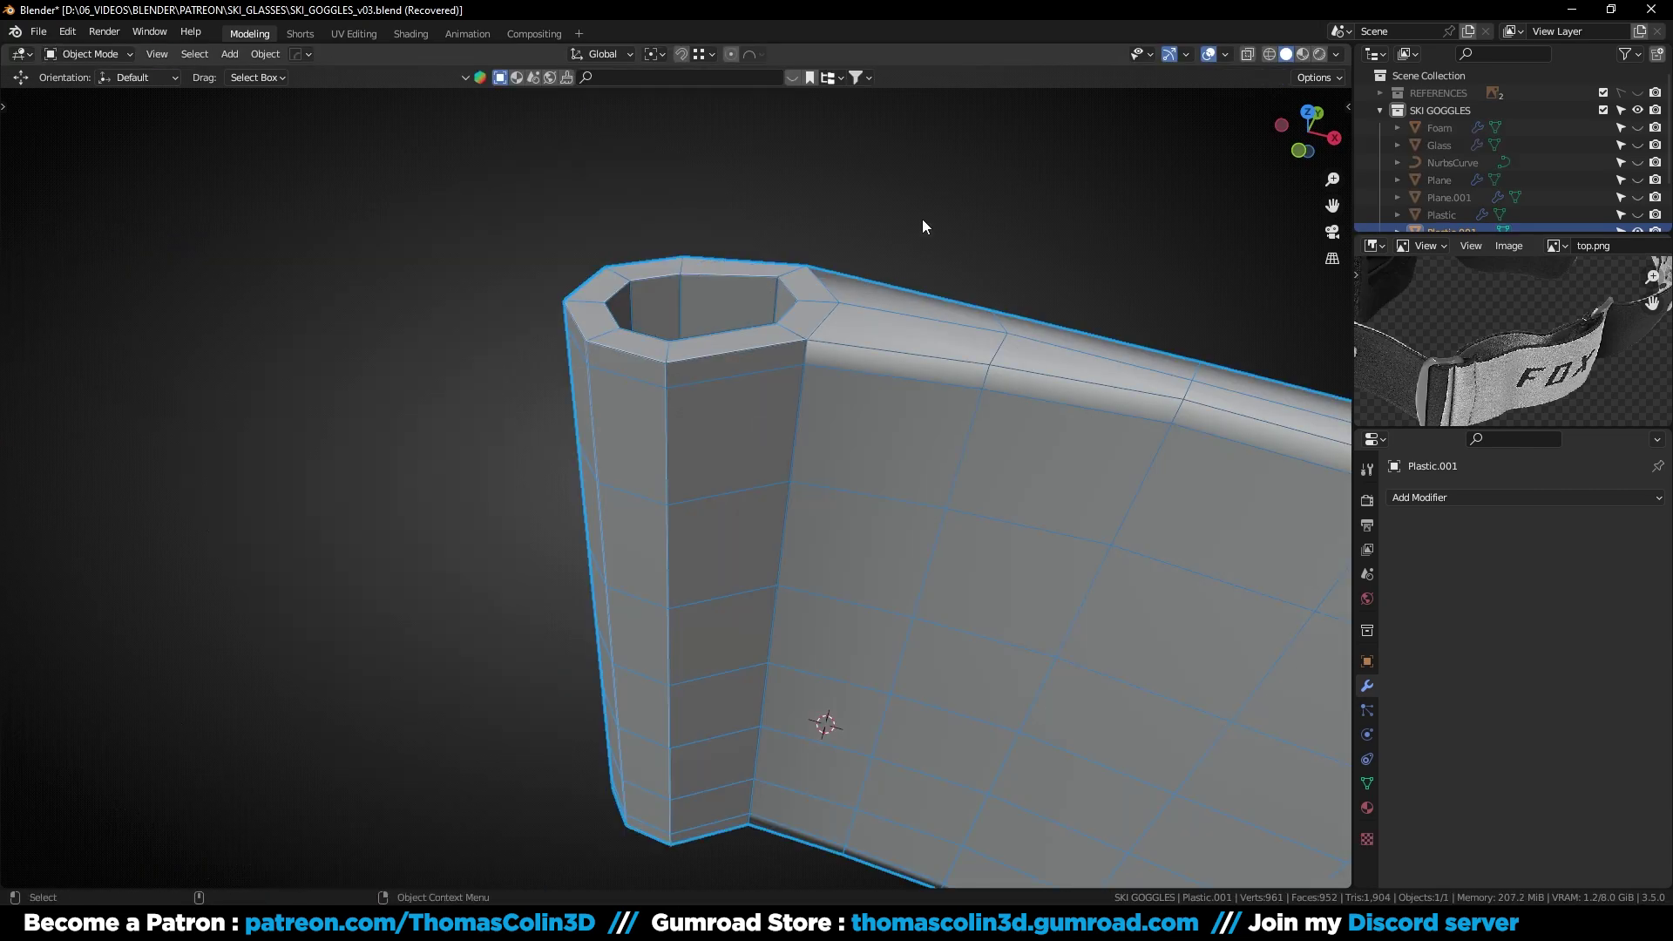
# Add a loop cut around the tube's inner wall and bevel it about 0.404 m wide into loops near both ends
pyautogui.press('Tab')
pyautogui.click(673, 305)
pyautogui.moveTo(672, 304); pyautogui.dragTo(826, 485, button='middle')
pyautogui.click(700, 376)
pyautogui.hotkey('ctrl', 'b')
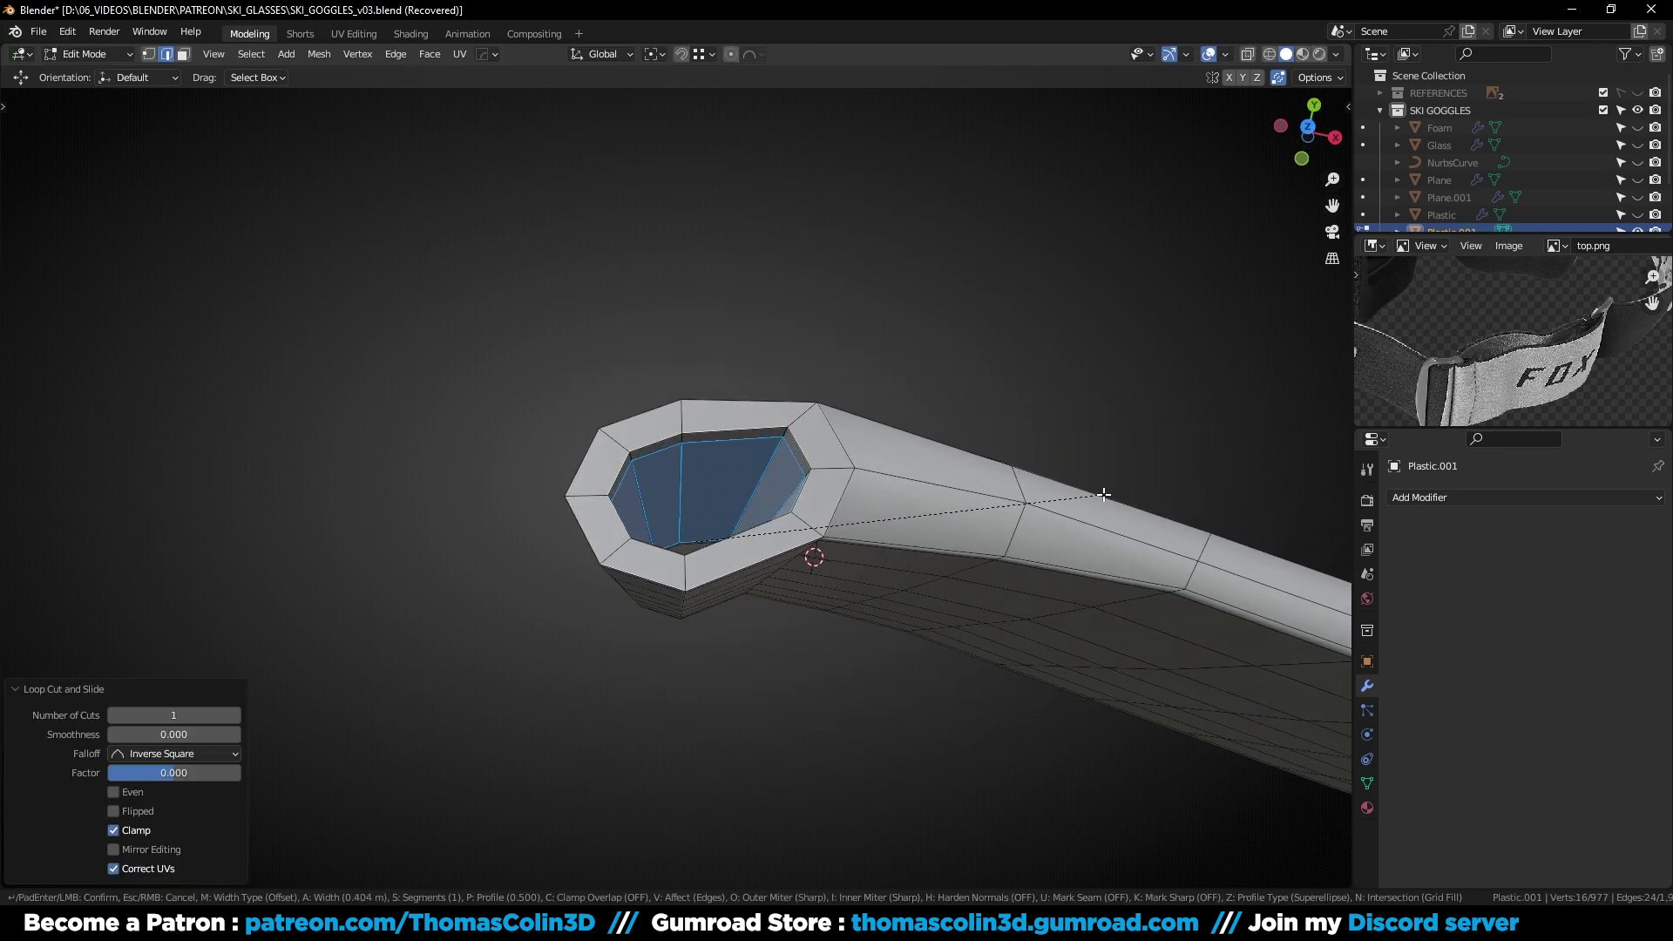
pyautogui.click(1104, 496)
pyautogui.press('s')
pyautogui.click(1103, 496)
# Add six evenly spaced loop cuts around the inner wall of the tube
pyautogui.moveTo(1104, 495); pyautogui.dragTo(1132, 475, button='middle')
pyautogui.click(679, 474)
pyautogui.hotkey('ctrl', 'r')
pyautogui.scroll(4, 679, 474)
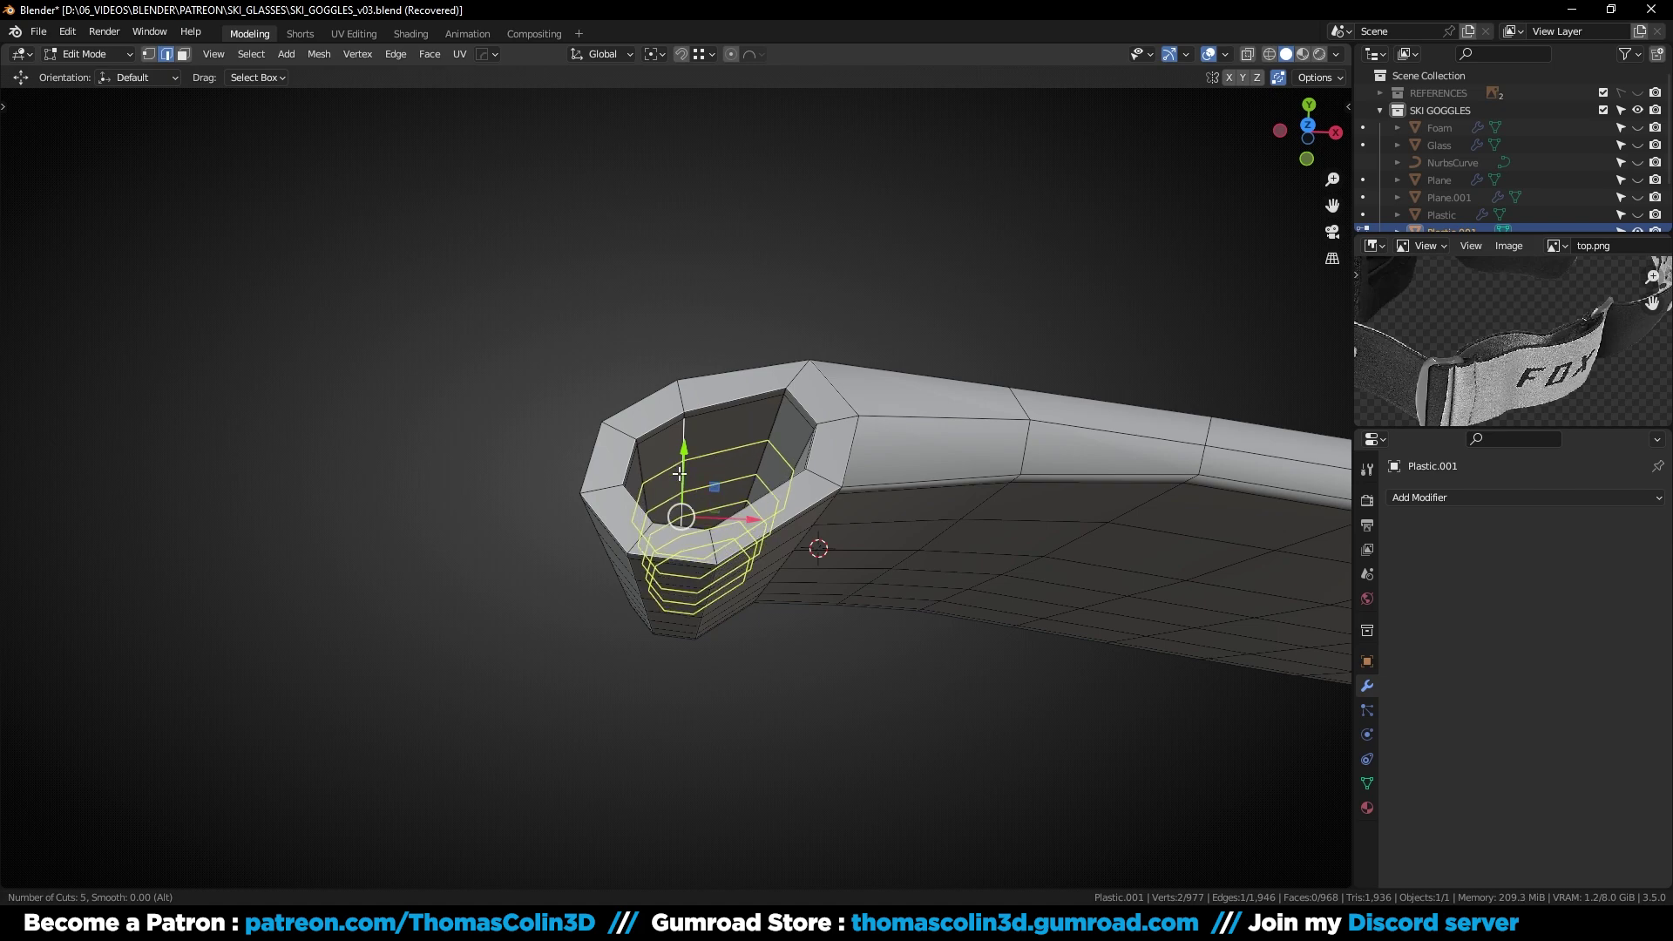
pyautogui.scroll(1, 679, 474)
pyautogui.click(680, 474)
pyautogui.click(541, 407)
# Give the strap a level 2 subdivision with smooth shading and bring the hidden objects back
pyautogui.keyDown('alt'); pyautogui.moveTo(552, 536); pyautogui.dragTo(574, 428); pyautogui.keyUp('alt')
pyautogui.keyDown('alt'); pyautogui.moveTo(701, 538); pyautogui.dragTo(698, 564, button='right'); pyautogui.keyUp('alt')
pyautogui.press('Tab')
pyautogui.hotkey('ctrl', '2')
pyautogui.rightClick(699, 428)
pyautogui.click(697, 427)
pyautogui.hotkey('alt', 'a')
pyautogui.keyDown('alt'); pyautogui.moveTo(689, 373); pyautogui.dragTo(683, 458); pyautogui.keyUp('alt')
pyautogui.hotkey('alt', 'h')
# Examine the strap's buckle loops, its topology and the top of the goggle frame from several angles
pyautogui.click(828, 230)
pyautogui.moveTo(827, 230); pyautogui.dragTo(711, 521, button='middle')
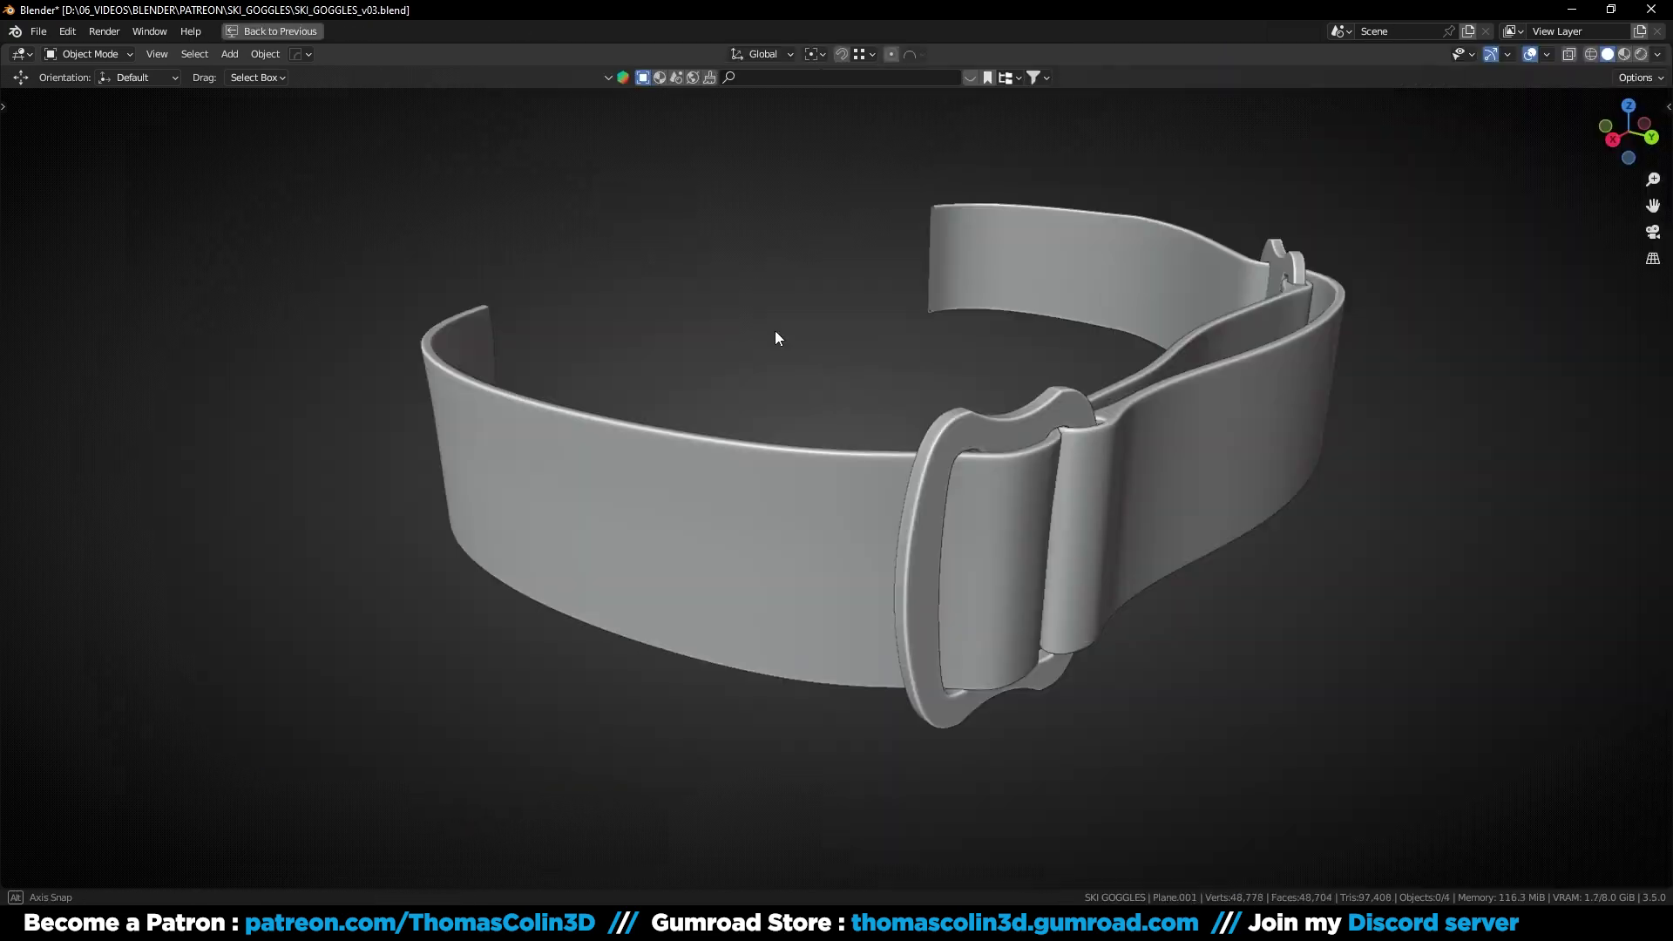
pyautogui.moveTo(773, 338); pyautogui.dragTo(586, 347, button='middle')
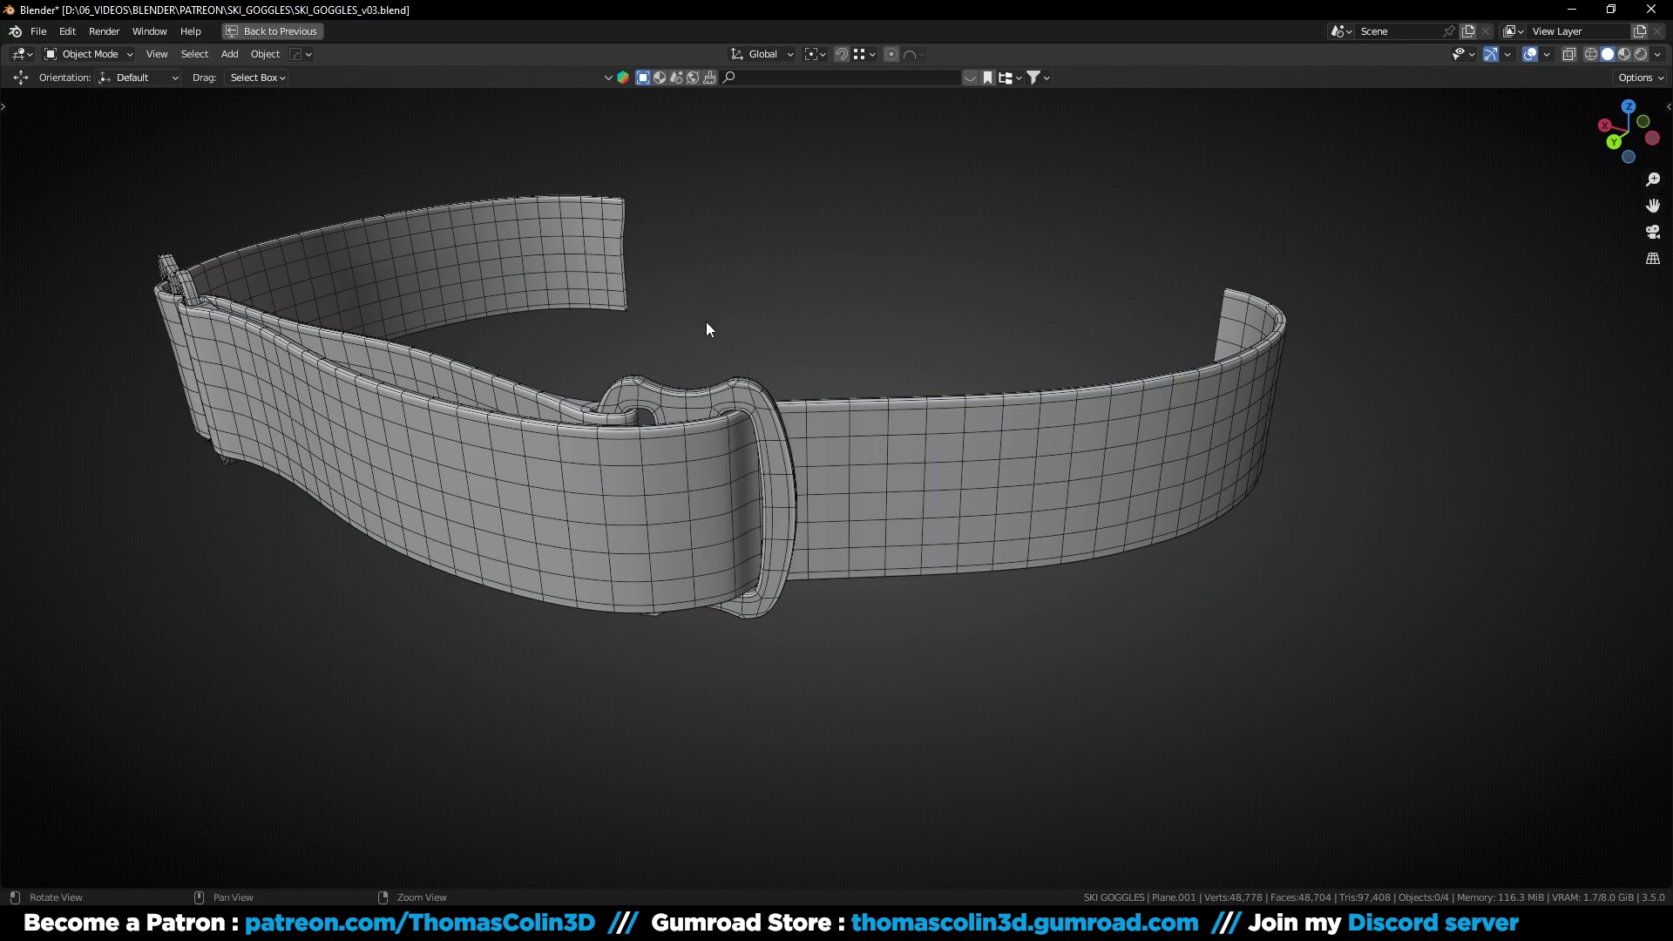
pyautogui.moveTo(707, 329); pyautogui.dragTo(750, 345, button='middle')
pyautogui.scroll(4, 839, 489)
pyautogui.moveTo(695, 495); pyautogui.dragTo(655, 378, button='middle')
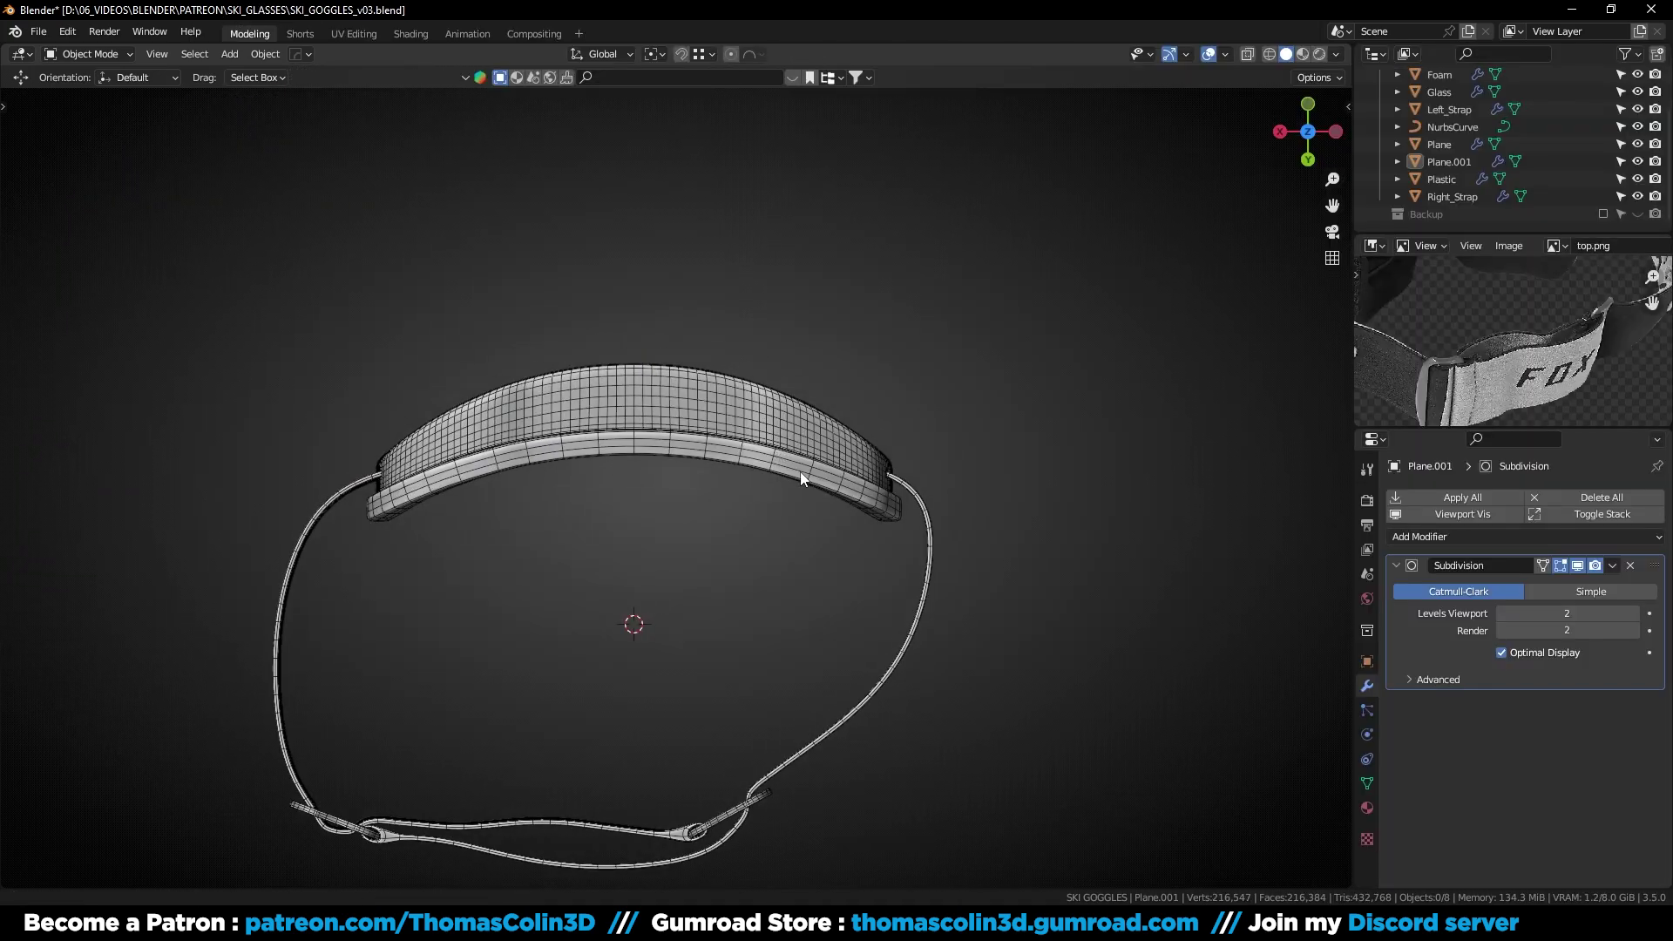
pyautogui.scroll(5, 561, 395)
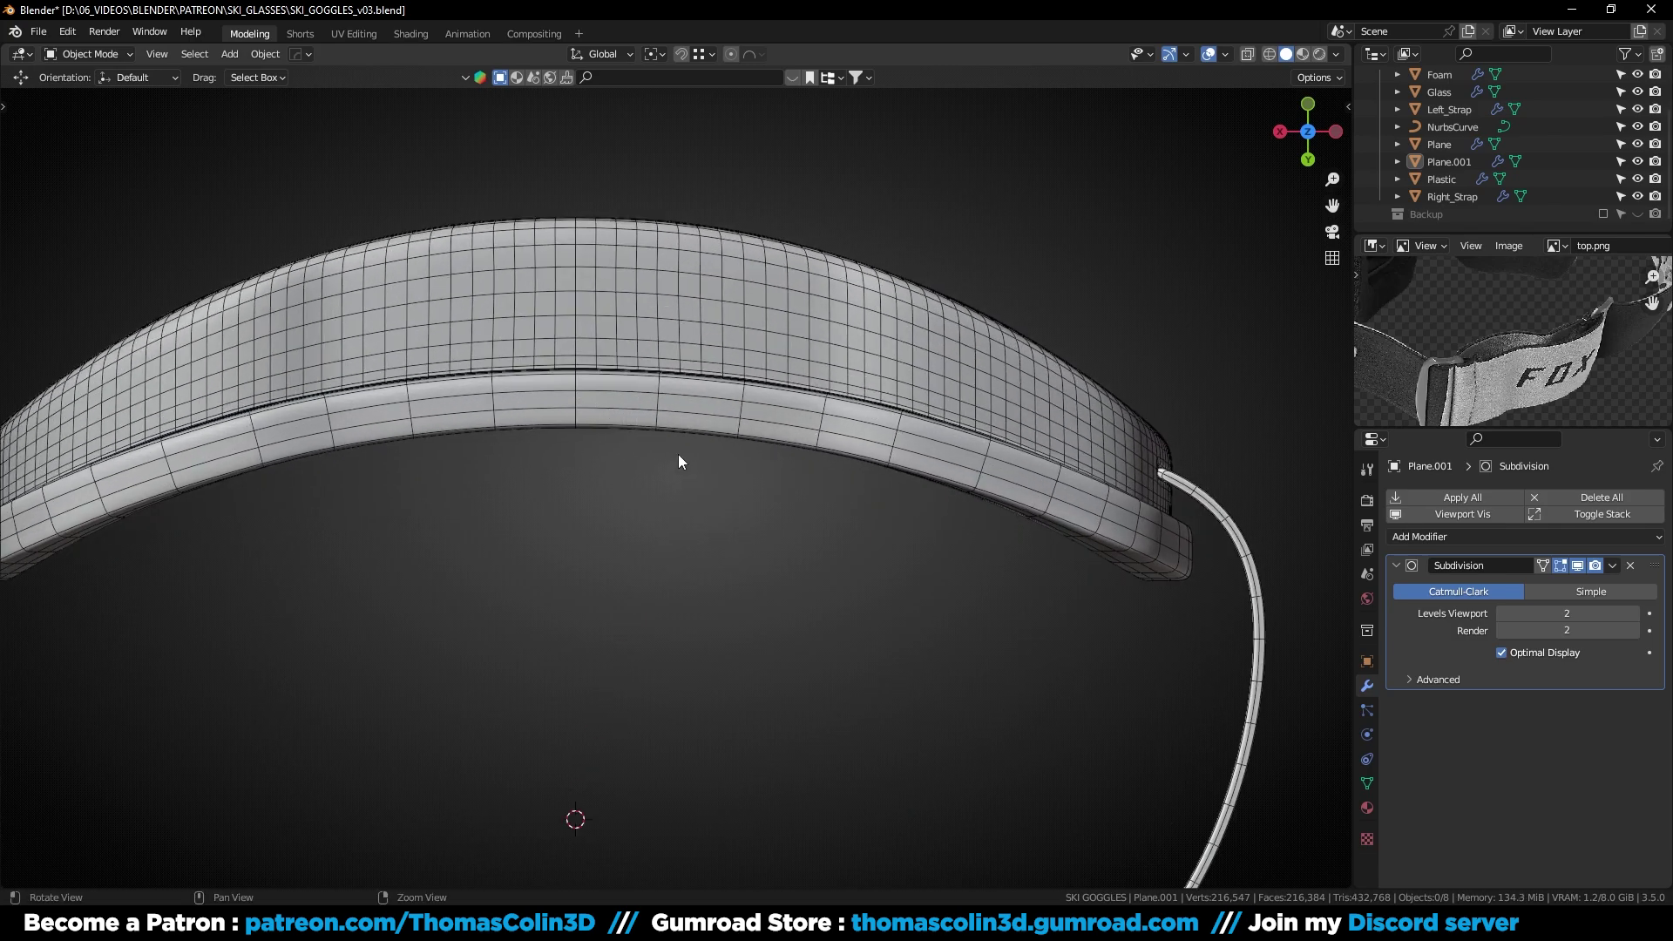
pyautogui.keyDown('alt'); pyautogui.moveTo(636, 418); pyautogui.dragTo(652, 446, button='middle'); pyautogui.keyUp('alt')
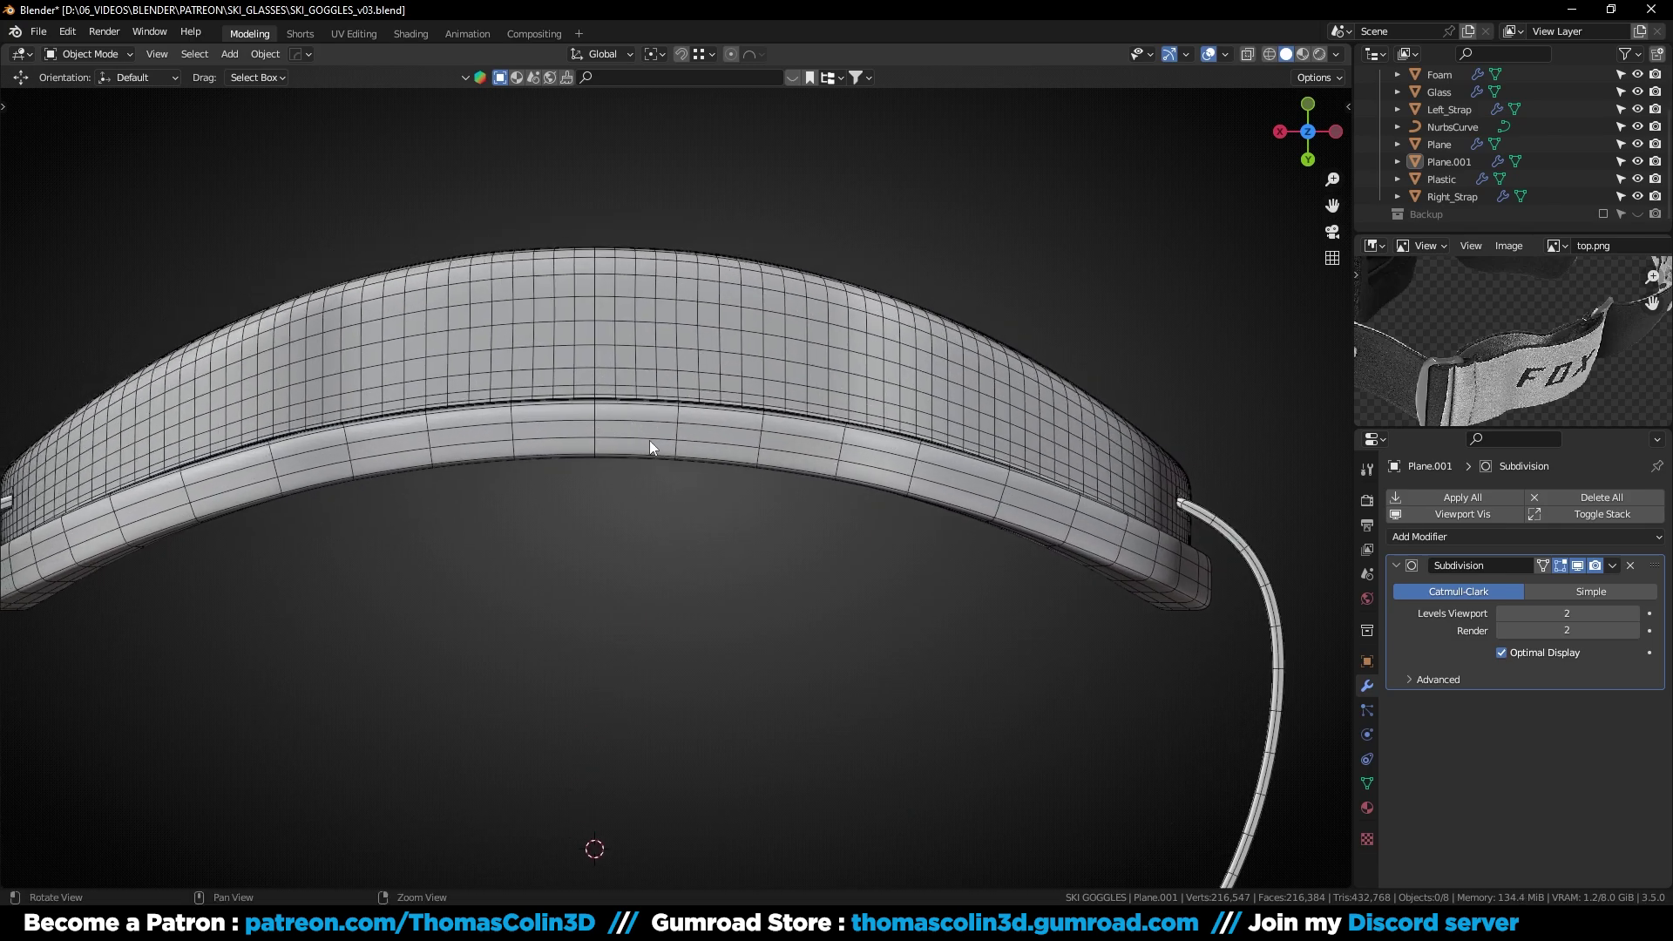
# Connect vertices diagonally across the top of the plastic frame and mirror the frame along X with a bisecting mirror modifier
pyautogui.click(539, 353)
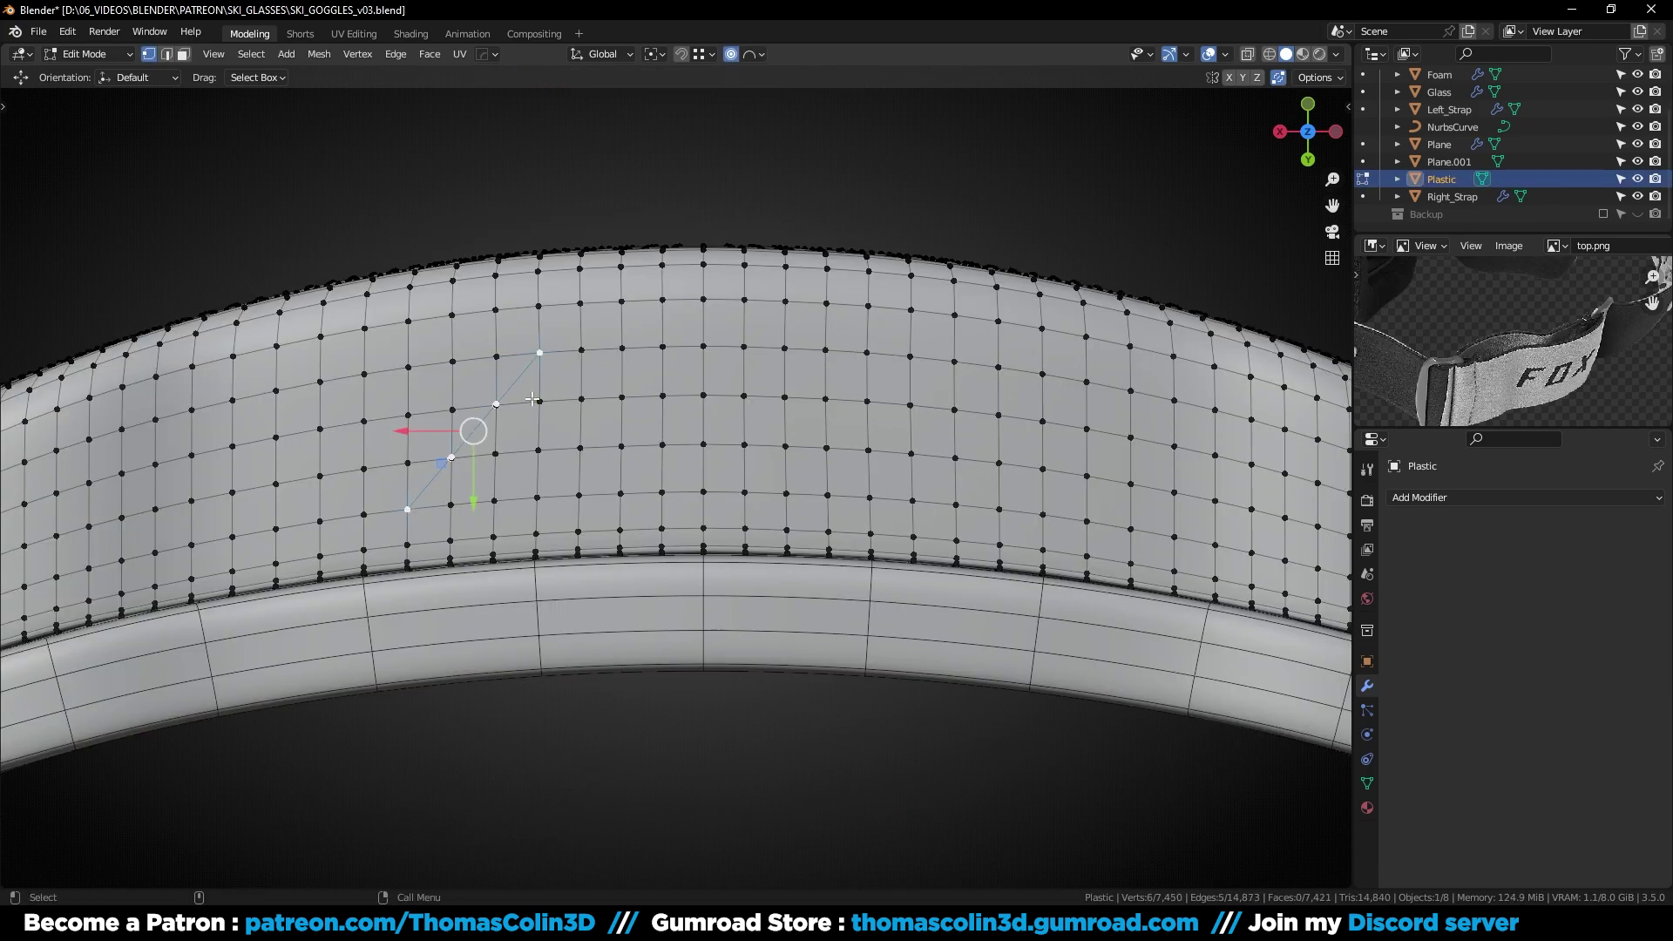
pyautogui.keyDown('alt'); pyautogui.moveTo(585, 370); pyautogui.dragTo(642, 394, button='right'); pyautogui.keyUp('alt')
pyautogui.press('Tab')
pyautogui.hotkey('alt', 'x')
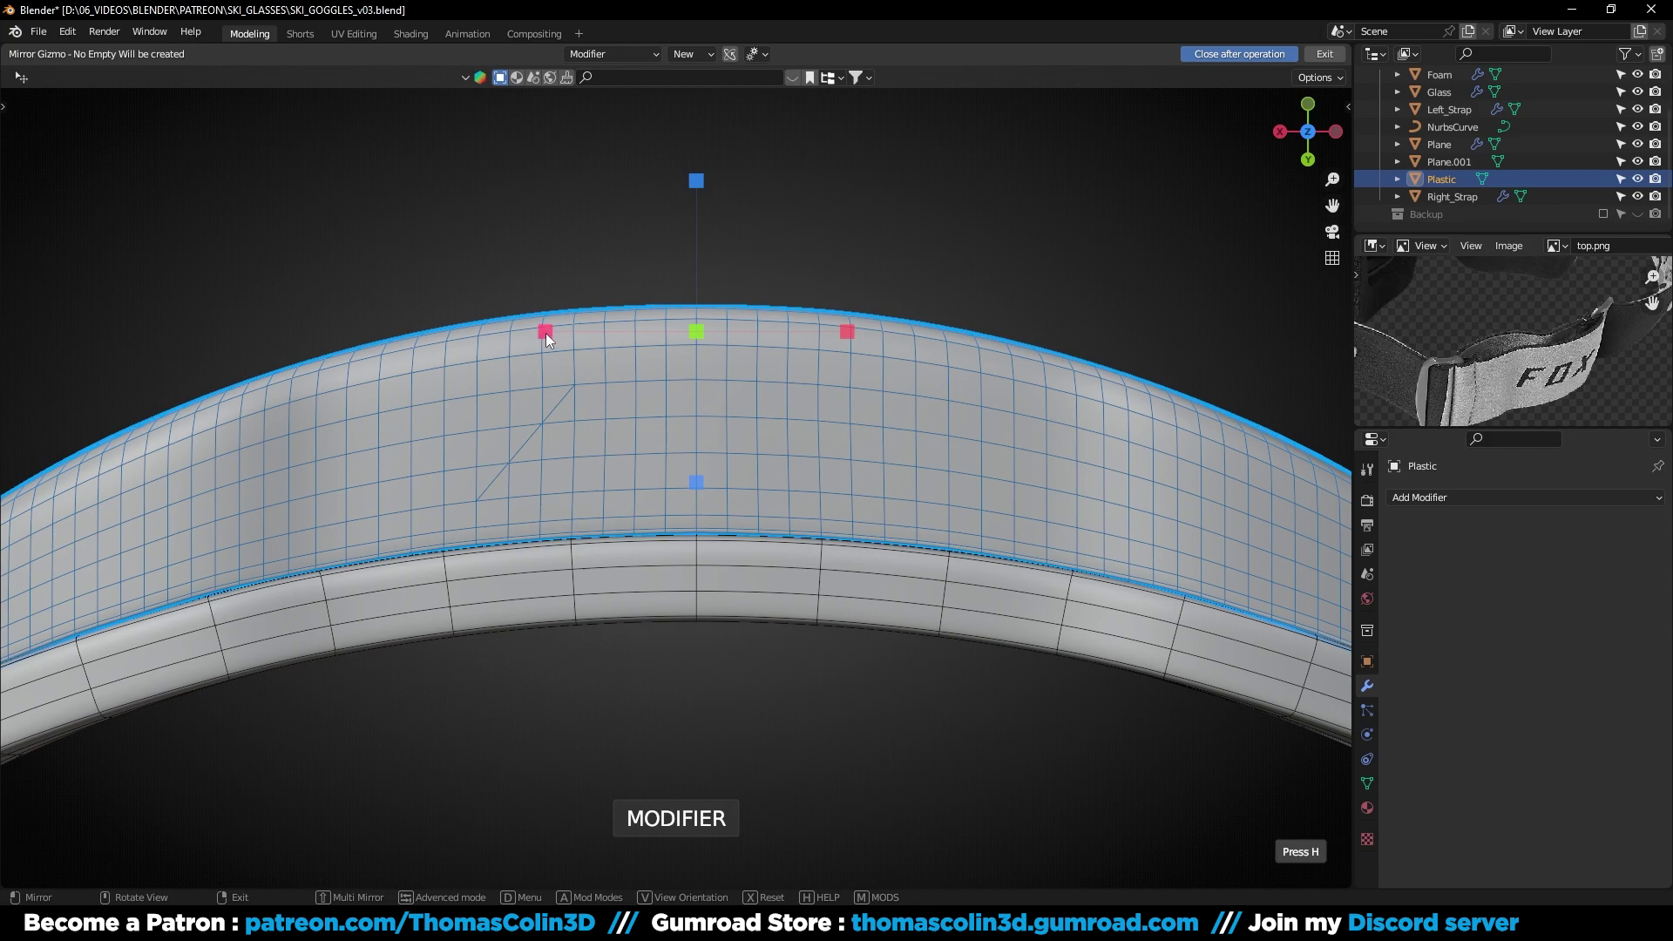
pyautogui.click(545, 332)
pyautogui.moveTo(453, 488); pyautogui.dragTo(685, 434, button='middle')
pyautogui.keyDown('alt'); pyautogui.moveTo(685, 434); pyautogui.dragTo(739, 428, button='right'); pyautogui.keyUp('alt')
# Add more diagonal edges along the frame's top to outline the slanted sides of the recess panels
pyautogui.press('Tab')
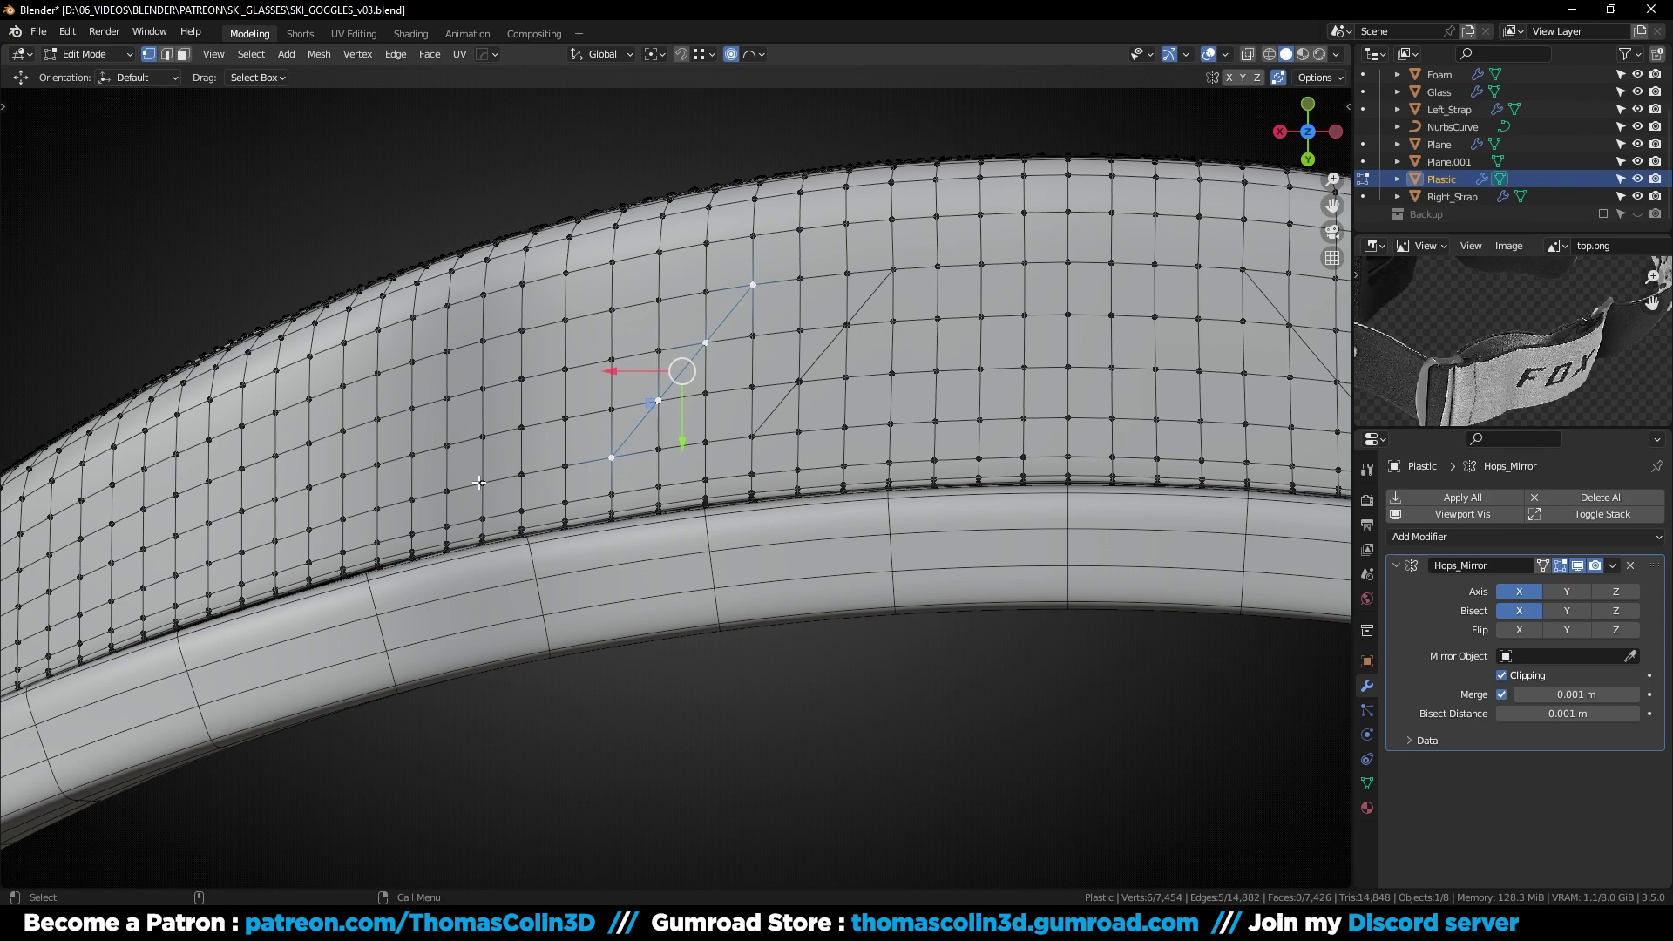
pyautogui.click(415, 405)
pyautogui.scroll(1, 483, 417)
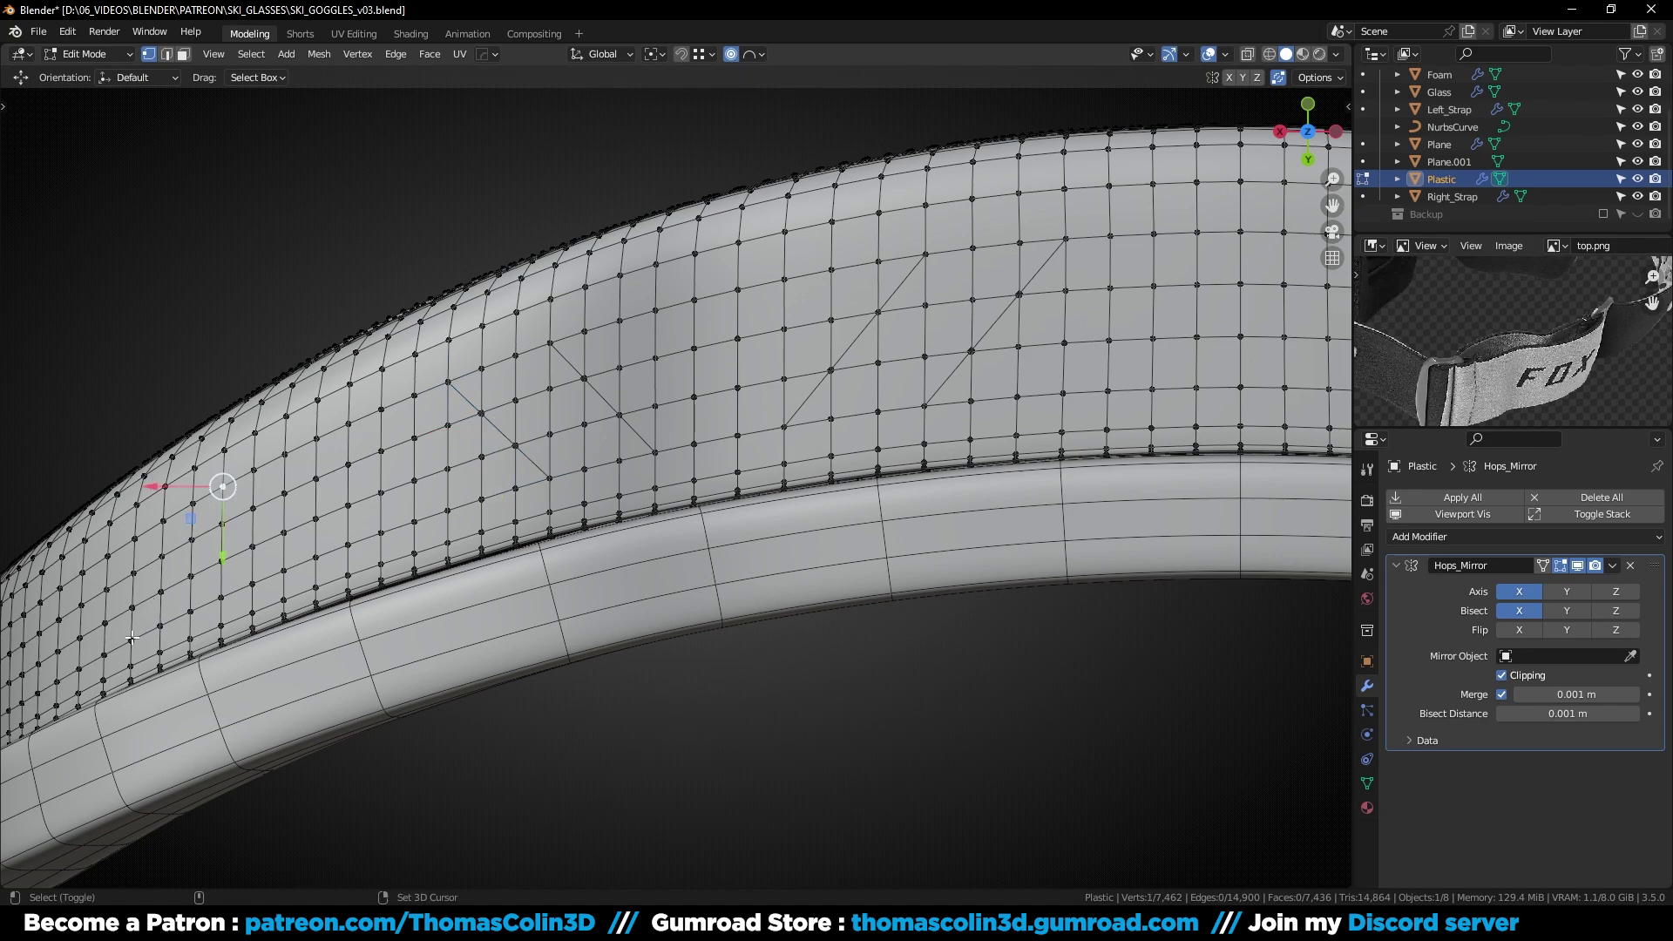
pyautogui.scroll(3, 131, 639)
pyautogui.keyDown('shift'); pyautogui.moveTo(132, 639); pyautogui.dragTo(381, 657, button='middle'); pyautogui.keyUp('shift')
# Merge the close vertex pairs where the outermost diagonal crosses the frame's grid
pyautogui.moveTo(464, 462); pyautogui.dragTo(506, 498)
pyautogui.press('m')
pyautogui.click(482, 482)
pyautogui.moveTo(413, 550); pyautogui.dragTo(452, 593)
pyautogui.hotkey('shift', 'r')
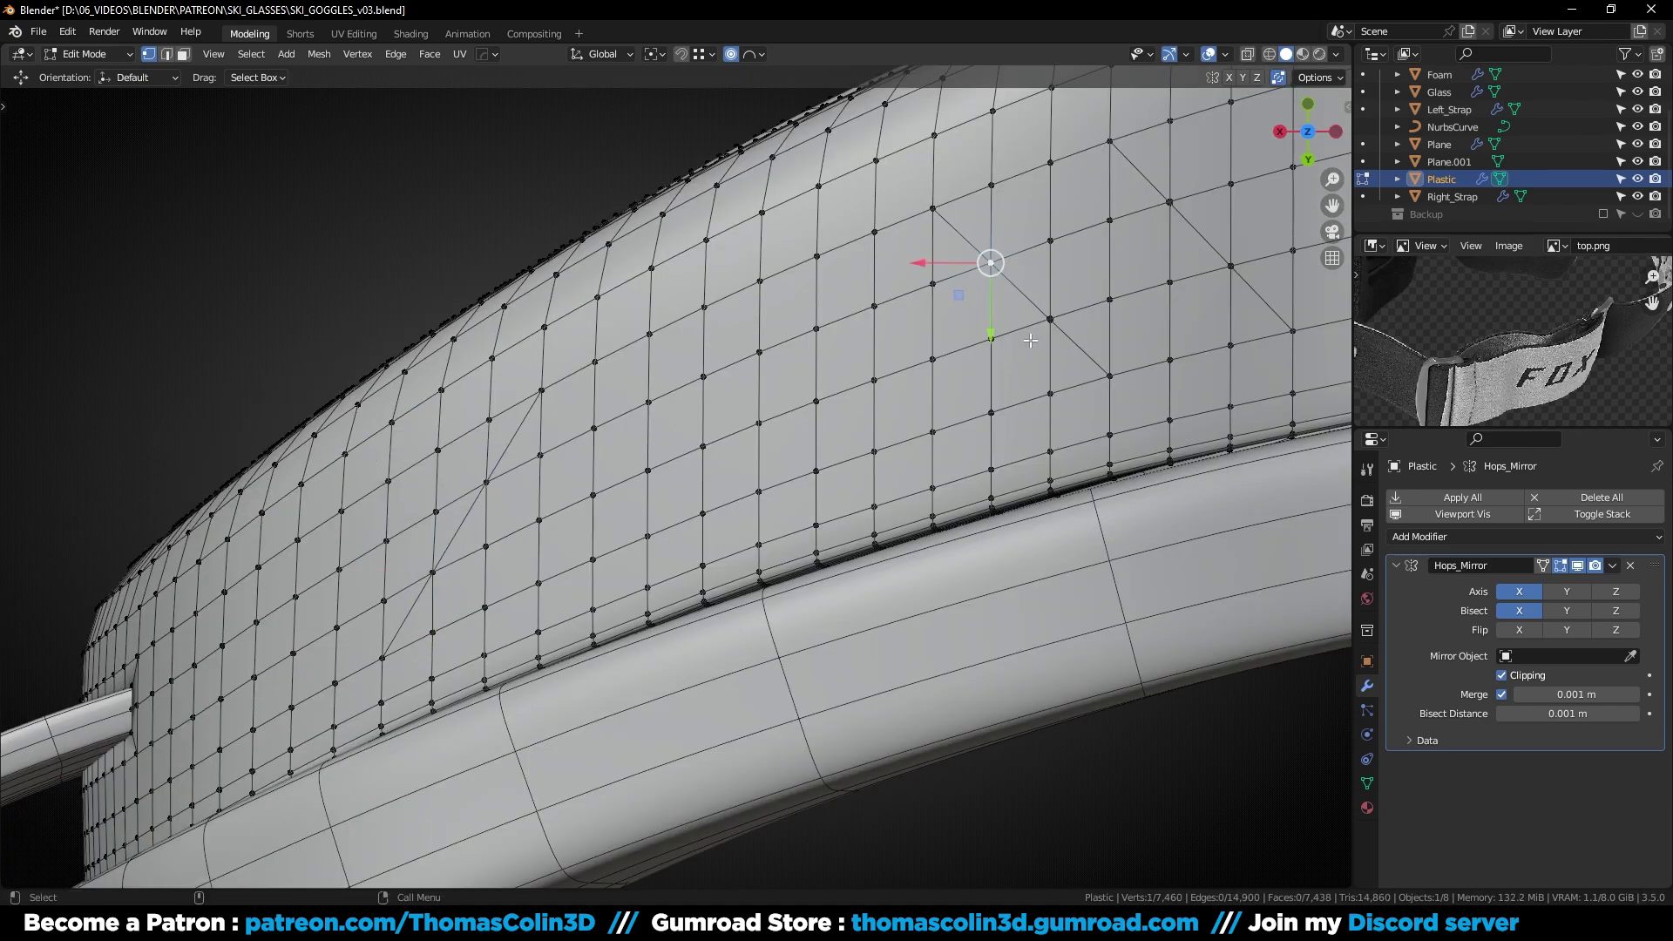
# Repeat the vertex merge at the grid crossings of the remaining diagonals toward the frame's center
pyautogui.keyDown('shift'); pyautogui.moveTo(1205, 276); pyautogui.dragTo(789, 428, button='middle'); pyautogui.keyUp('shift')
pyautogui.moveTo(735, 336); pyautogui.dragTo(773, 375)
pyautogui.hotkey('shift', 'r')
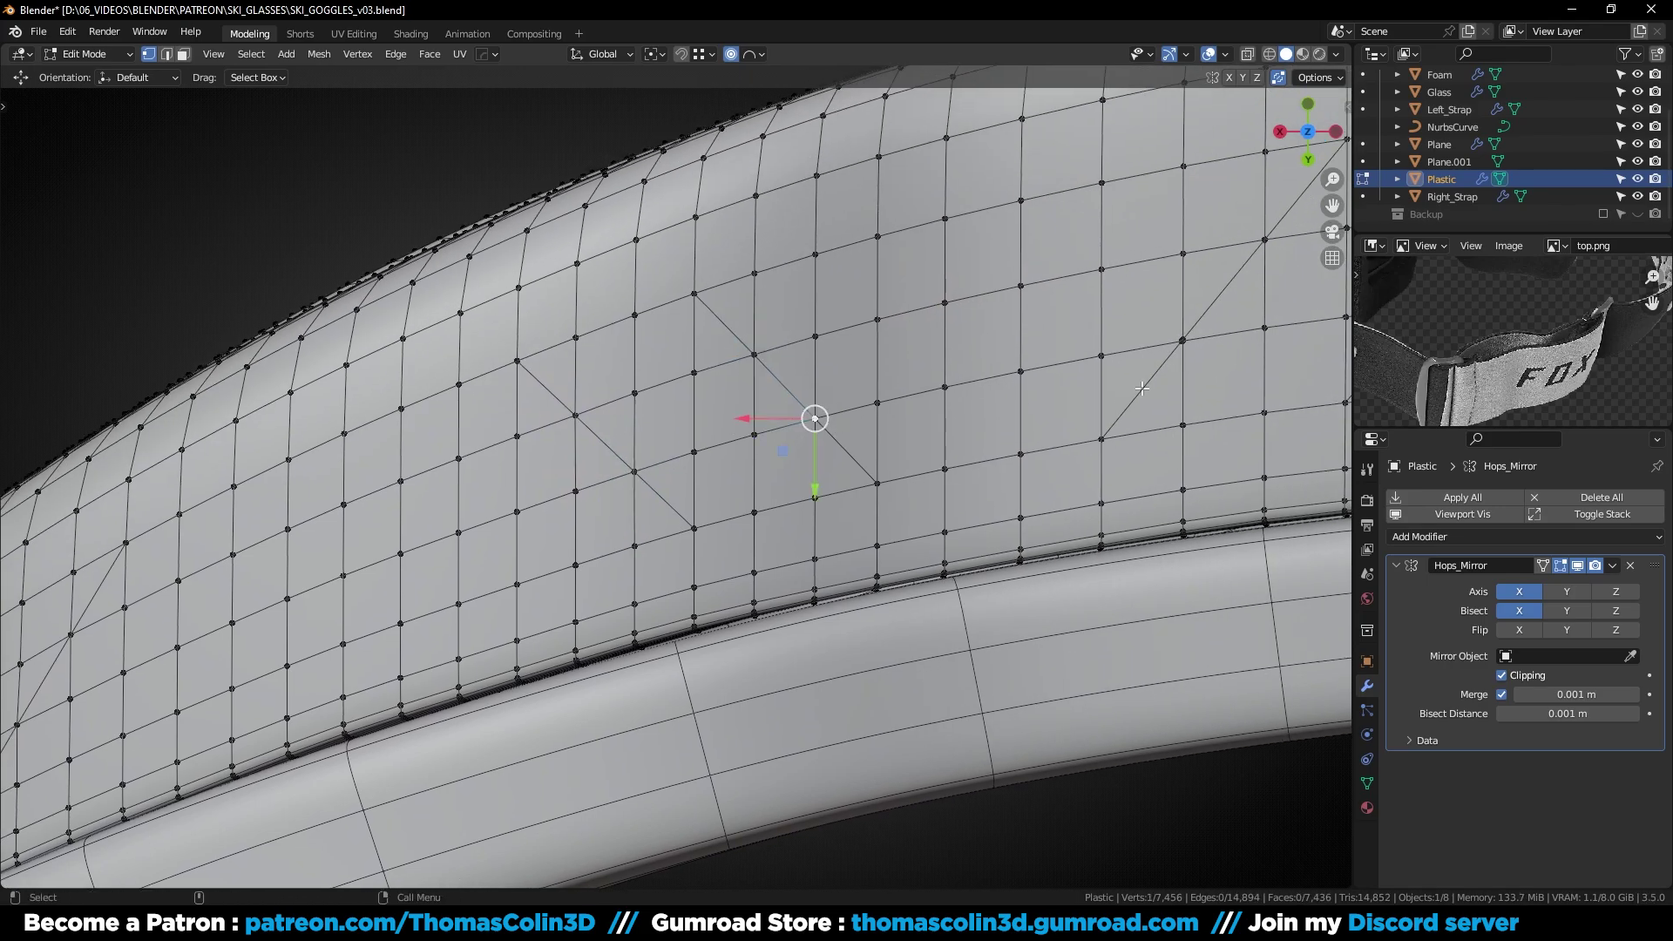
pyautogui.click(1185, 342)
pyautogui.keyDown('alt'); pyautogui.moveTo(1229, 288); pyautogui.dragTo(898, 463, button='middle'); pyautogui.keyUp('alt')
pyautogui.moveTo(915, 395); pyautogui.dragTo(955, 435)
pyautogui.hotkey('shift', 'r')
# Leave mesh editing and apply the mirror modifier on the plastic frame
pyautogui.keyDown('alt'); pyautogui.moveTo(950, 431); pyautogui.dragTo(938, 467, button='right'); pyautogui.keyUp('alt')
pyautogui.moveTo(1022, 434); pyautogui.dragTo(899, 441, button='middle')
pyautogui.press('Tab')
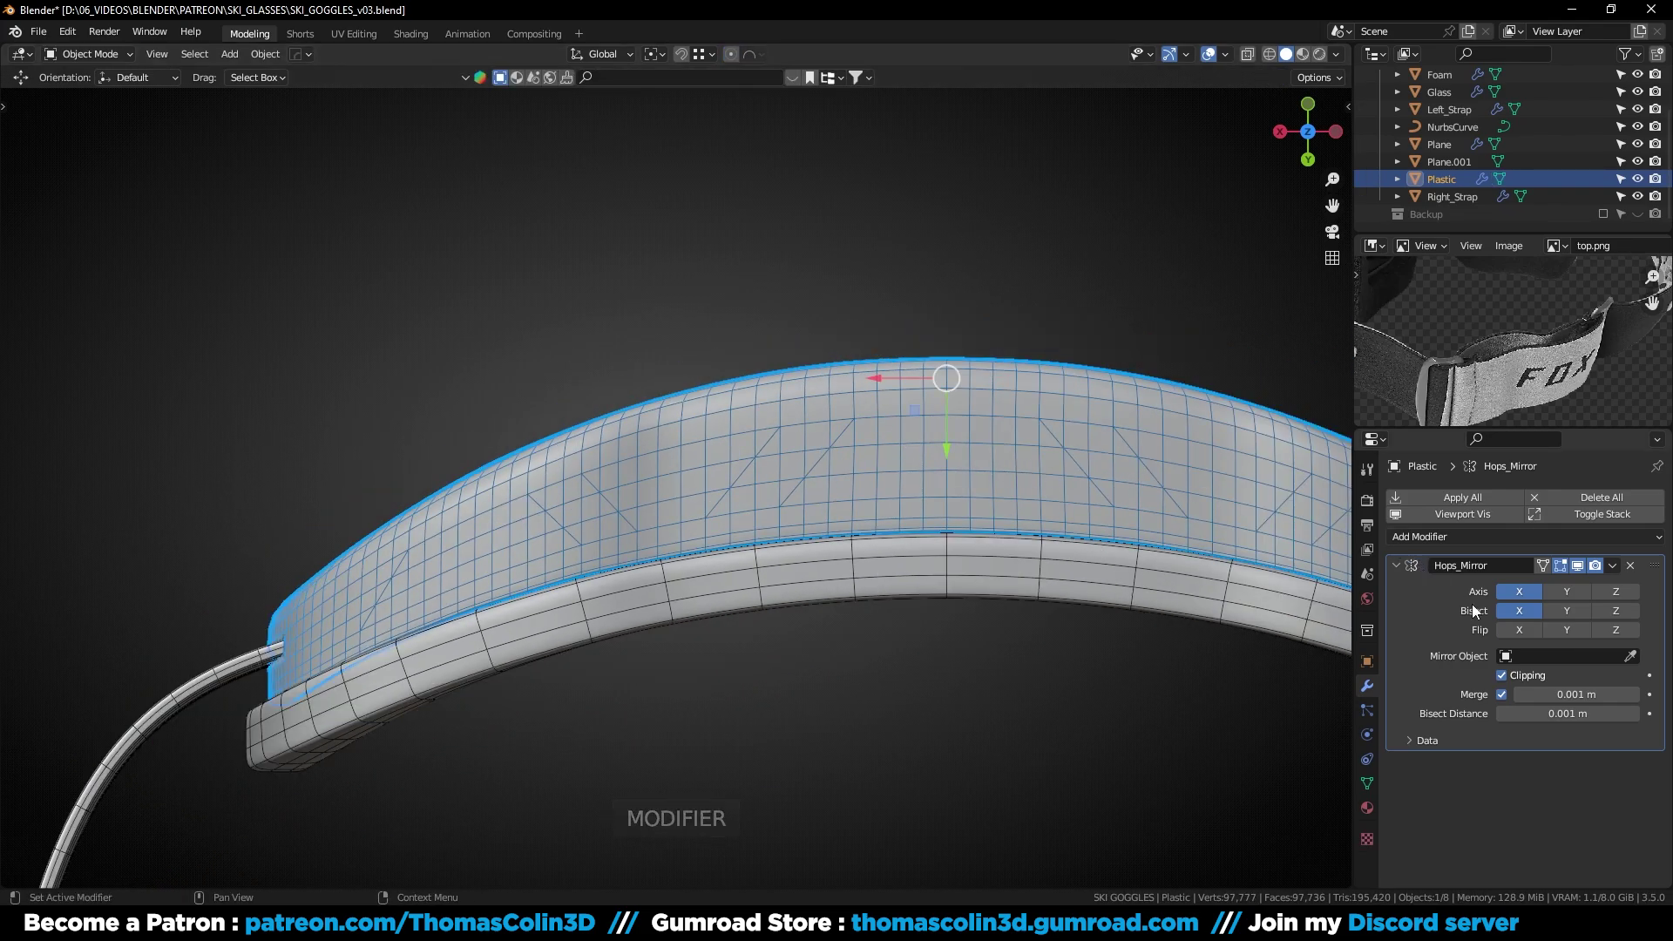
pyautogui.hotkey('ctrl', 'a')
# Select the faces inside the panel outlines on the frame's top and extrude them inward by about 0.035 m
pyautogui.moveTo(724, 426); pyautogui.dragTo(755, 435, button='middle')
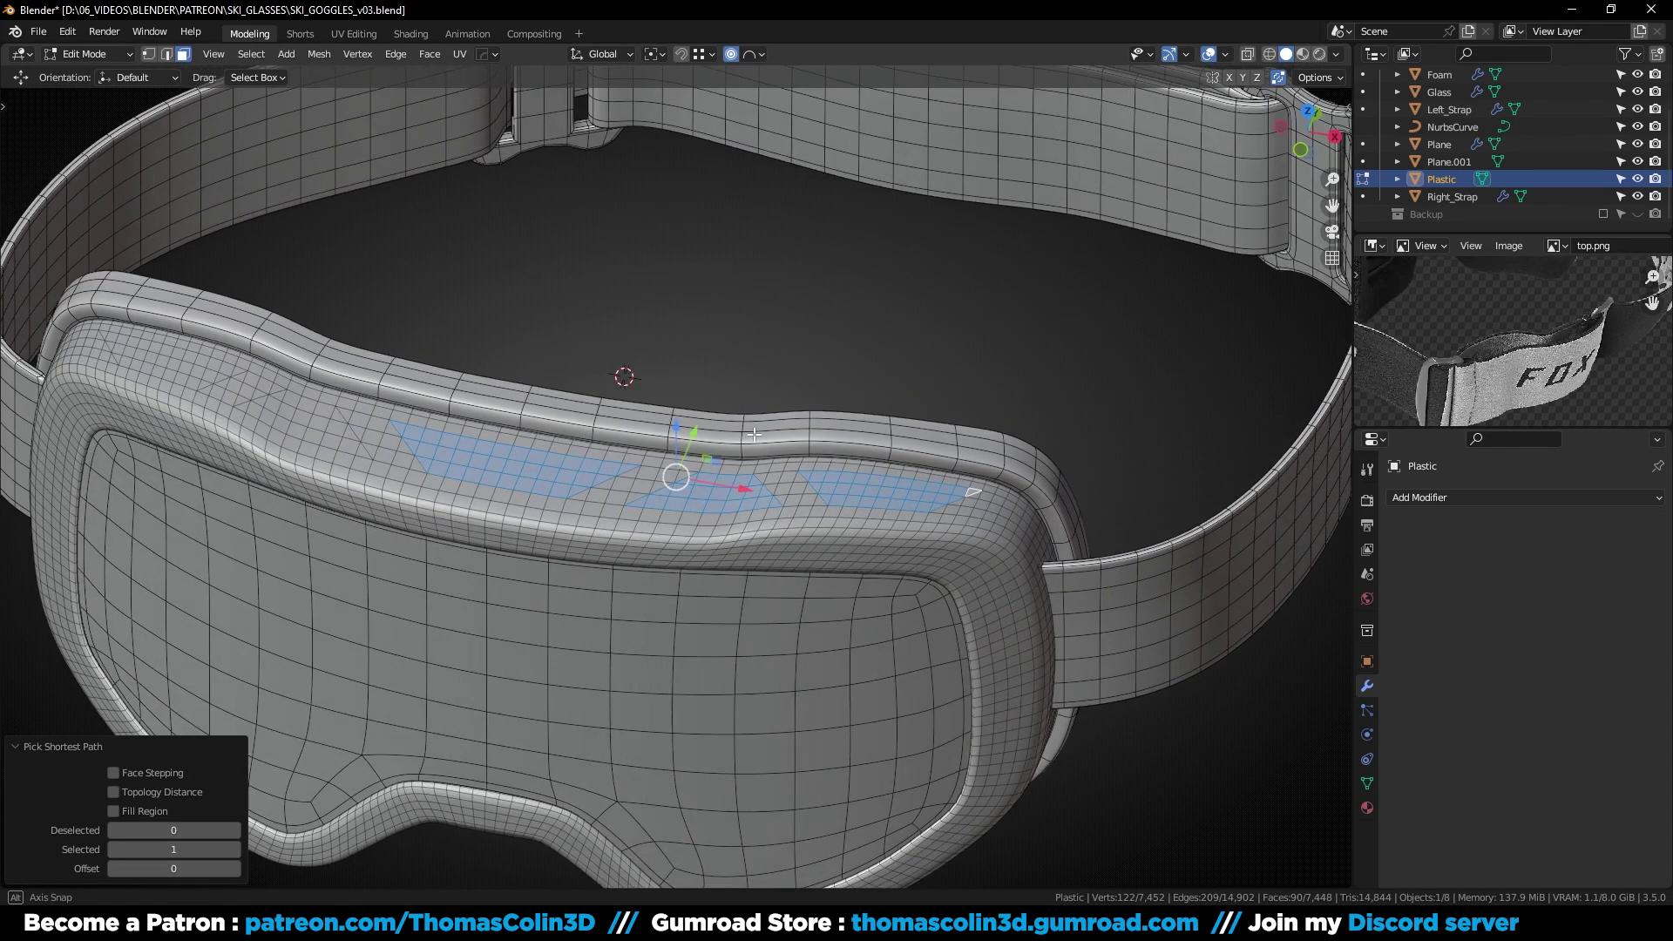
pyautogui.keyDown('alt'); pyautogui.moveTo(754, 434); pyautogui.dragTo(845, 475, button='right'); pyautogui.keyUp('alt')
pyautogui.keyDown('alt'); pyautogui.moveTo(632, 530); pyautogui.dragTo(553, 486); pyautogui.keyUp('alt')
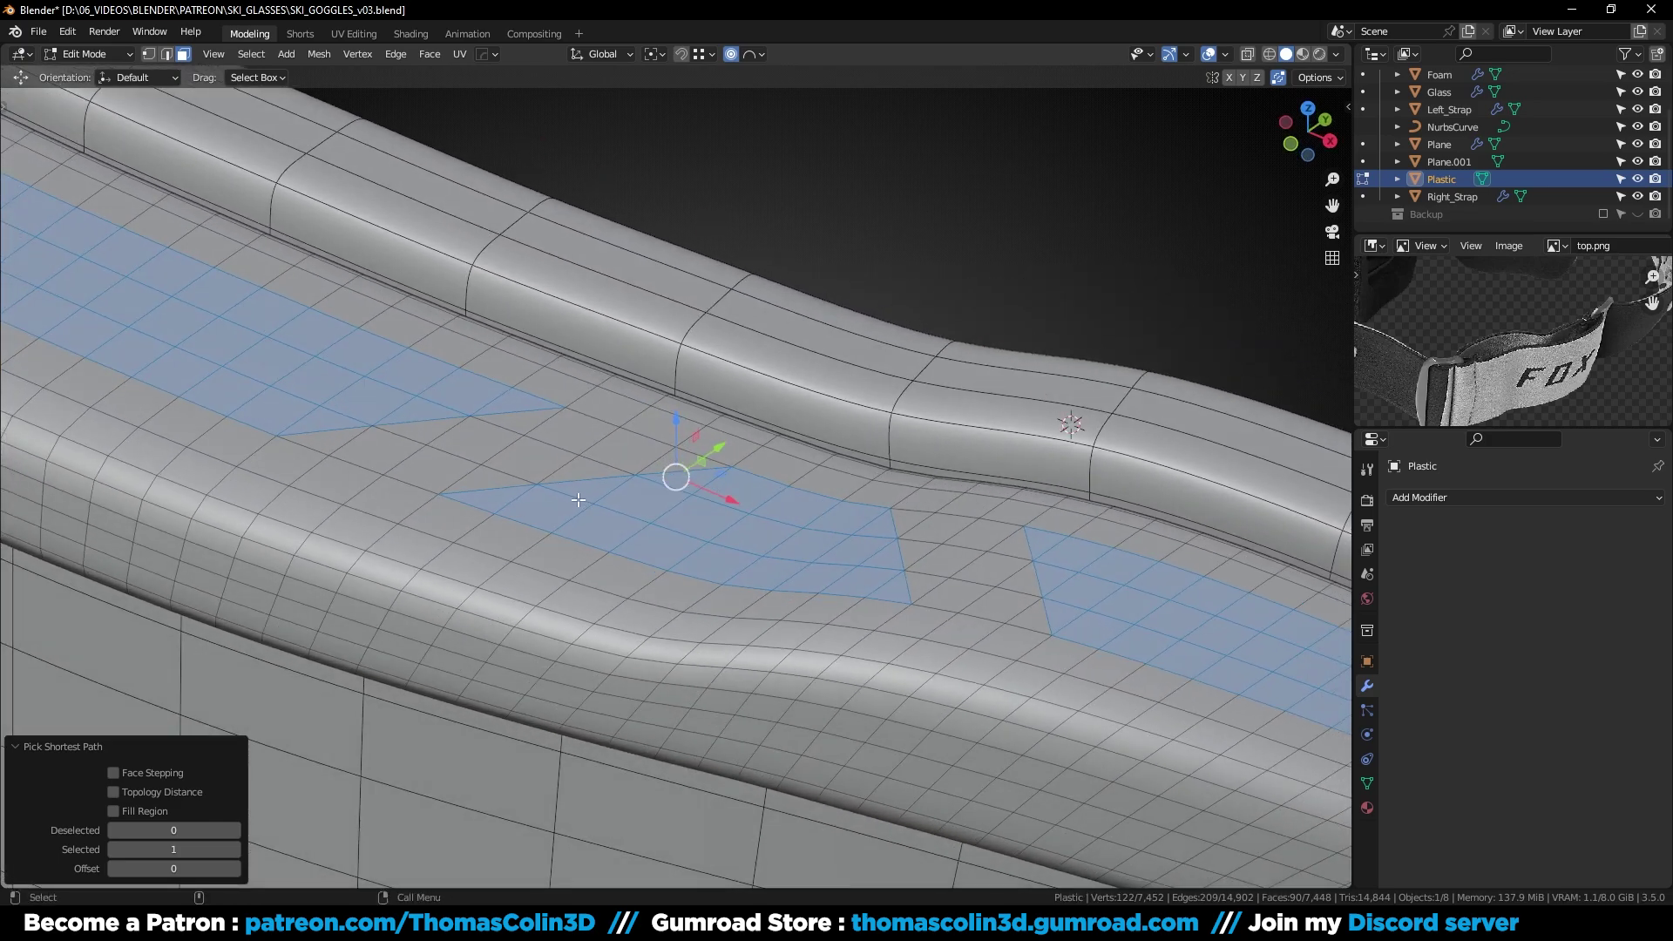
pyautogui.press('KP_5')
pyautogui.press('e')
pyautogui.click(611, 402)
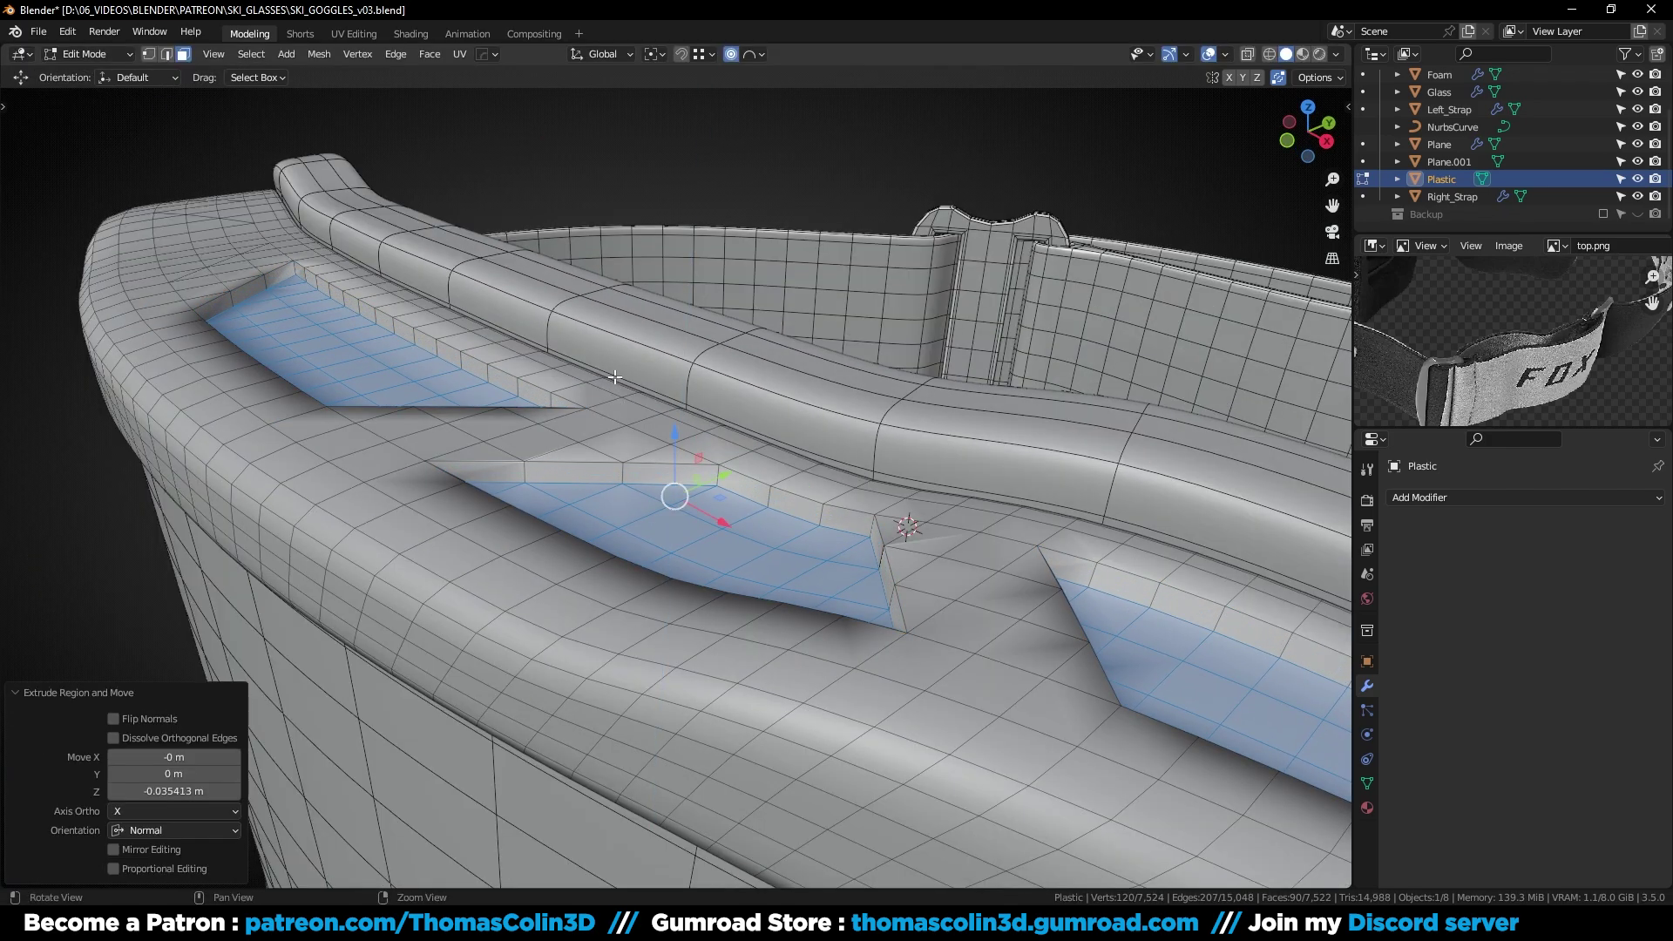
# Bevel the border edges of the recessed panels about 0.0092 m wide with 2 segments and profile 1
pyautogui.hotkey('ctrl', 'b')
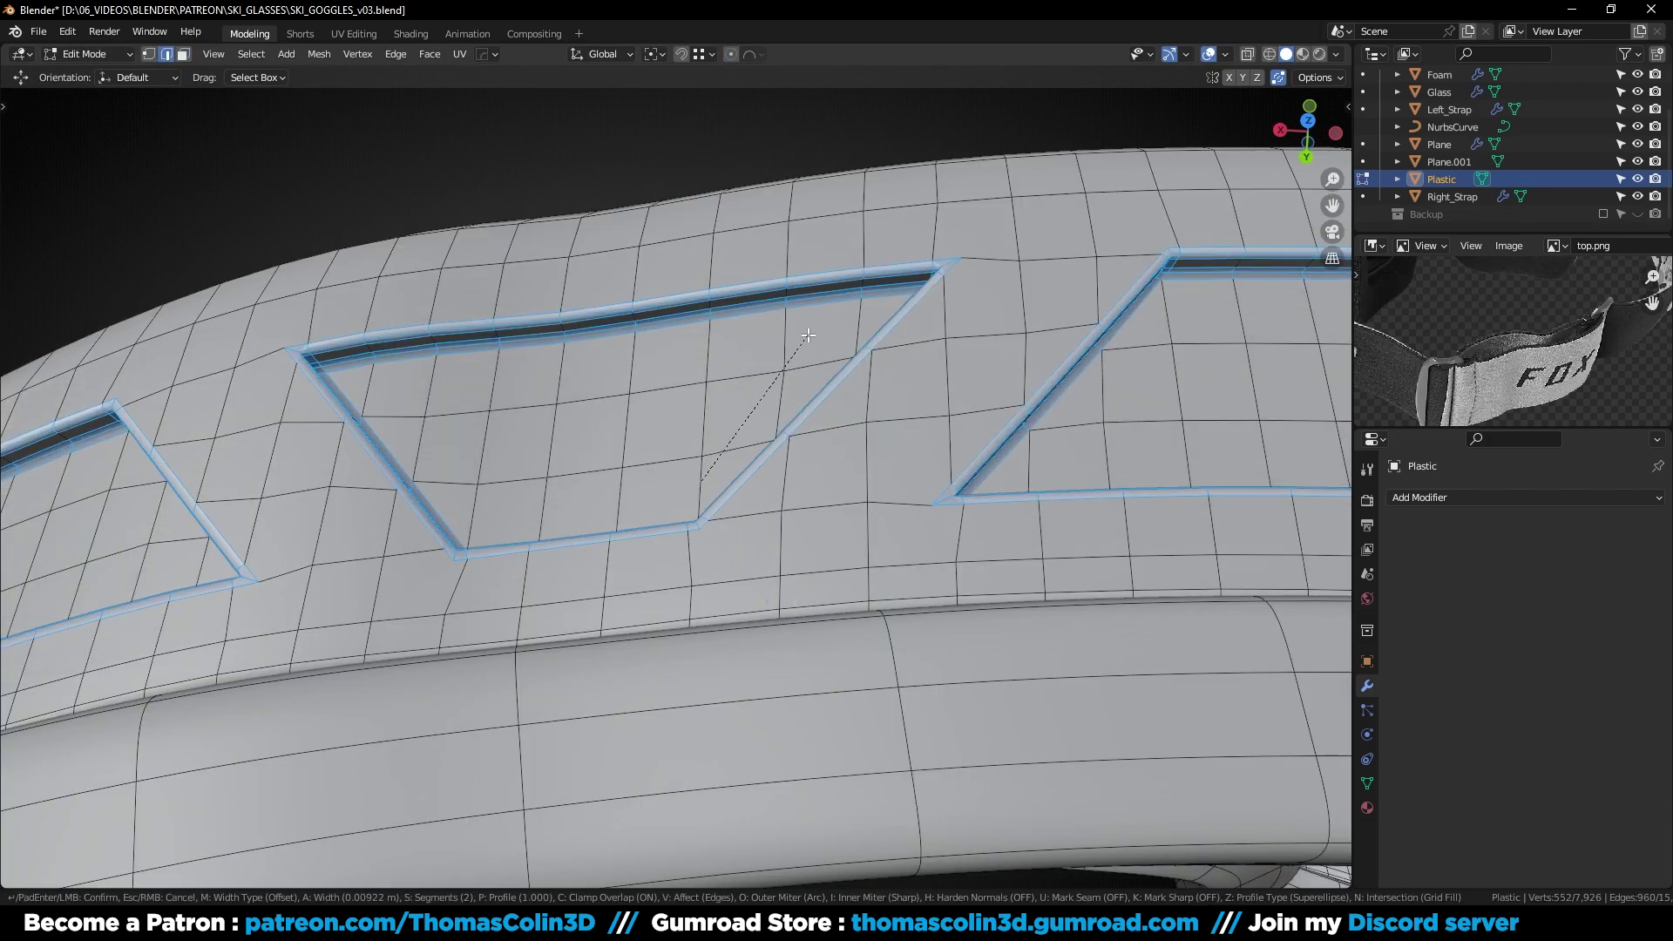
pyautogui.click(810, 335)
pyautogui.hotkey('alt', 'a')
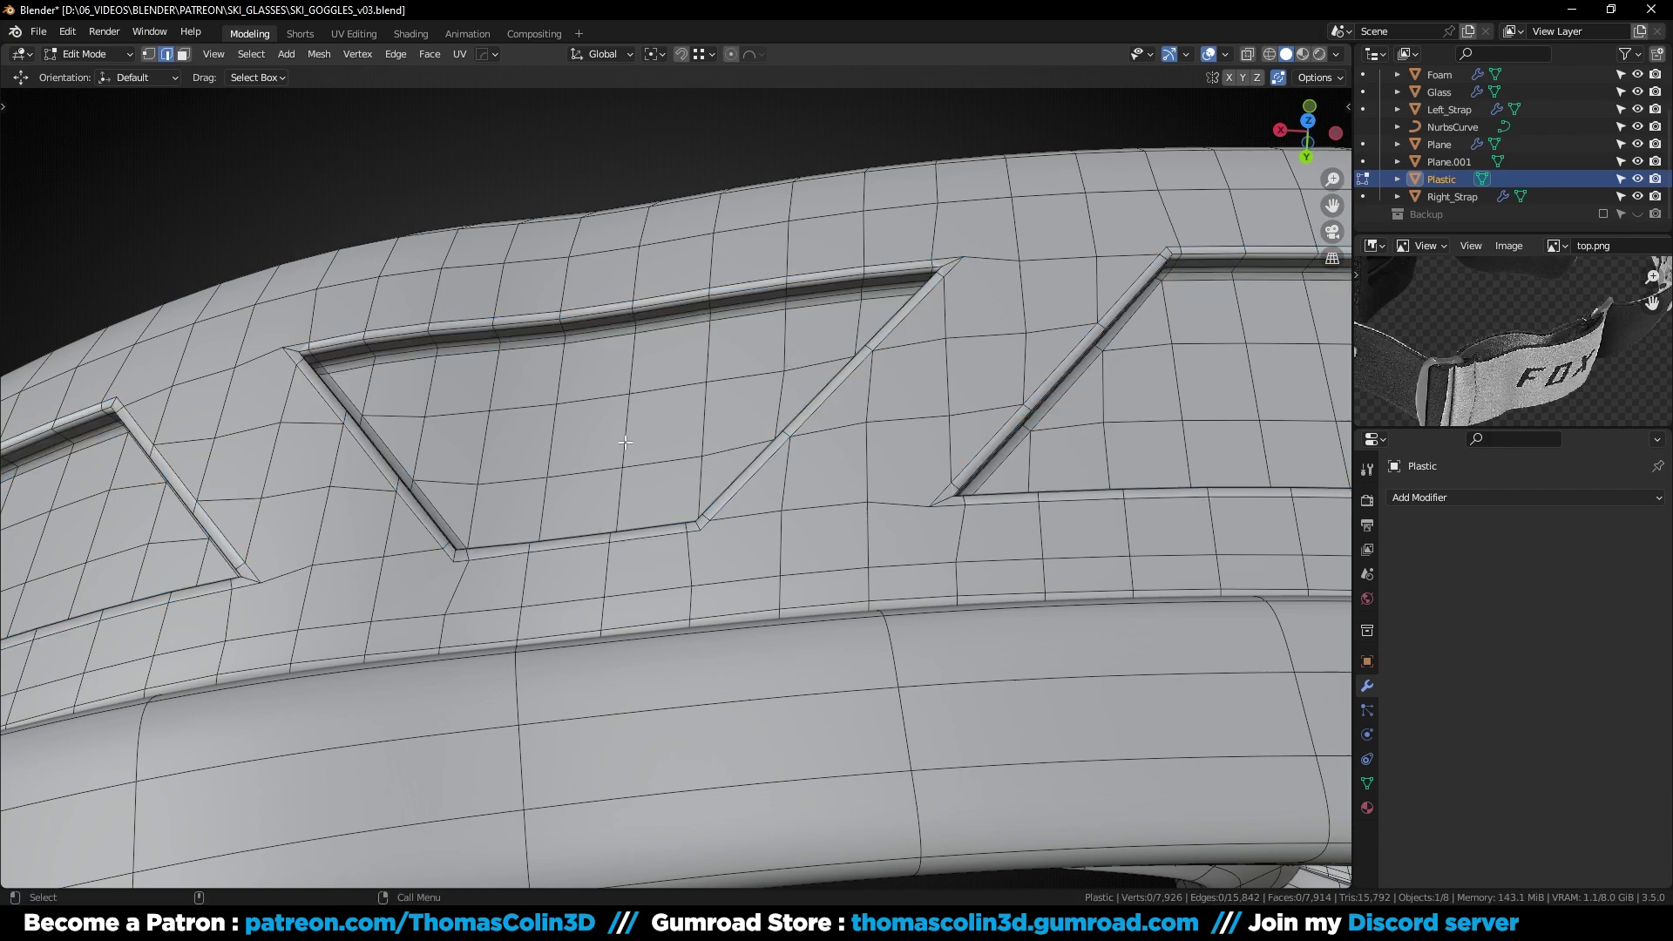
# Connect the foam-side corner of the recess beside the central one diagonally to the nearest grid vertex
pyautogui.keyDown('alt'); pyautogui.moveTo(645, 573); pyautogui.dragTo(732, 566, button='right'); pyautogui.keyUp('alt')
pyautogui.press('1')
pyautogui.click(709, 552)
pyautogui.keyDown('shift'); pyautogui.click(816, 623); pyautogui.keyUp('shift')
pyautogui.press('j')
# Reroute the topology at that recess's front corner with a diagonal edge and dissolve the redundant edge
pyautogui.keyDown('alt'); pyautogui.moveTo(978, 389); pyautogui.dragTo(1004, 398, button='right'); pyautogui.keyUp('alt')
pyautogui.keyDown('alt'); pyautogui.moveTo(1004, 398); pyautogui.dragTo(707, 576, button='middle'); pyautogui.keyUp('alt')
pyautogui.keyDown('alt'); pyautogui.moveTo(707, 576); pyautogui.dragTo(780, 610); pyautogui.keyUp('alt')
pyautogui.keyDown('alt'); pyautogui.moveTo(780, 523); pyautogui.dragTo(820, 628, button='middle'); pyautogui.keyUp('alt')
pyautogui.click(686, 352)
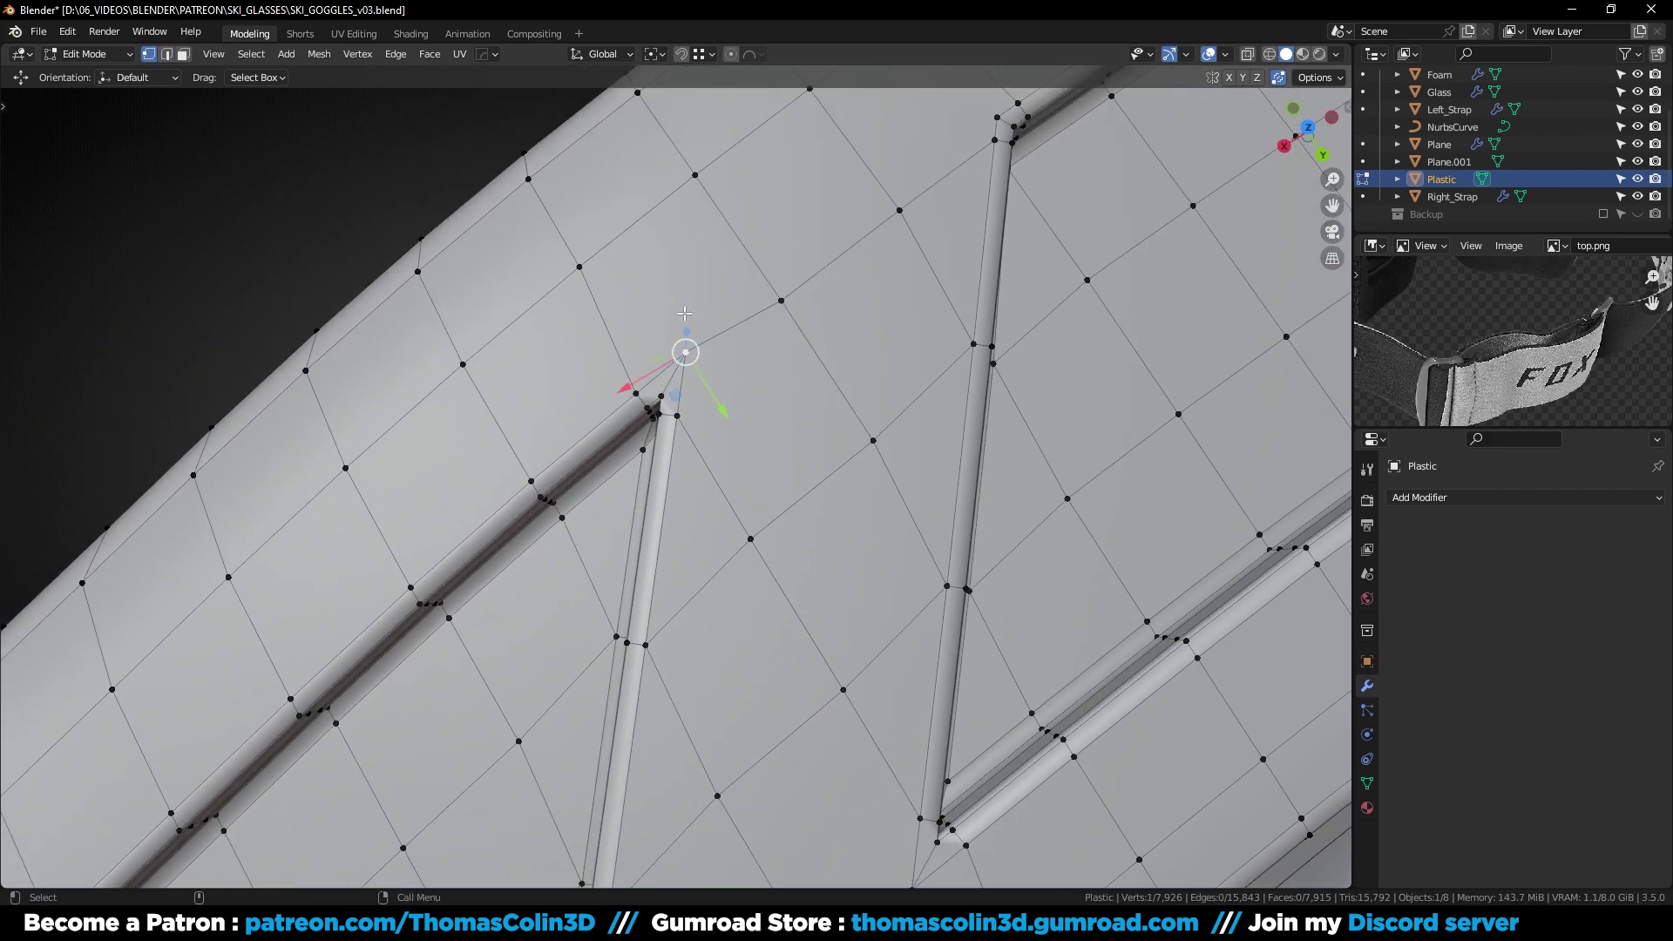
pyautogui.press('2')
pyautogui.click(730, 329)
pyautogui.hotkey('ctrl', 'x')
# Connect the central recess's front corner diagonally to the nearest vertex in the grid row ahead of it
pyautogui.keyDown('alt'); pyautogui.moveTo(736, 366); pyautogui.dragTo(658, 371); pyautogui.keyUp('alt')
pyautogui.press('1')
pyautogui.click(631, 321)
pyautogui.keyDown('shift'); pyautogui.click(764, 469); pyautogui.keyUp('shift')
pyautogui.press('j')
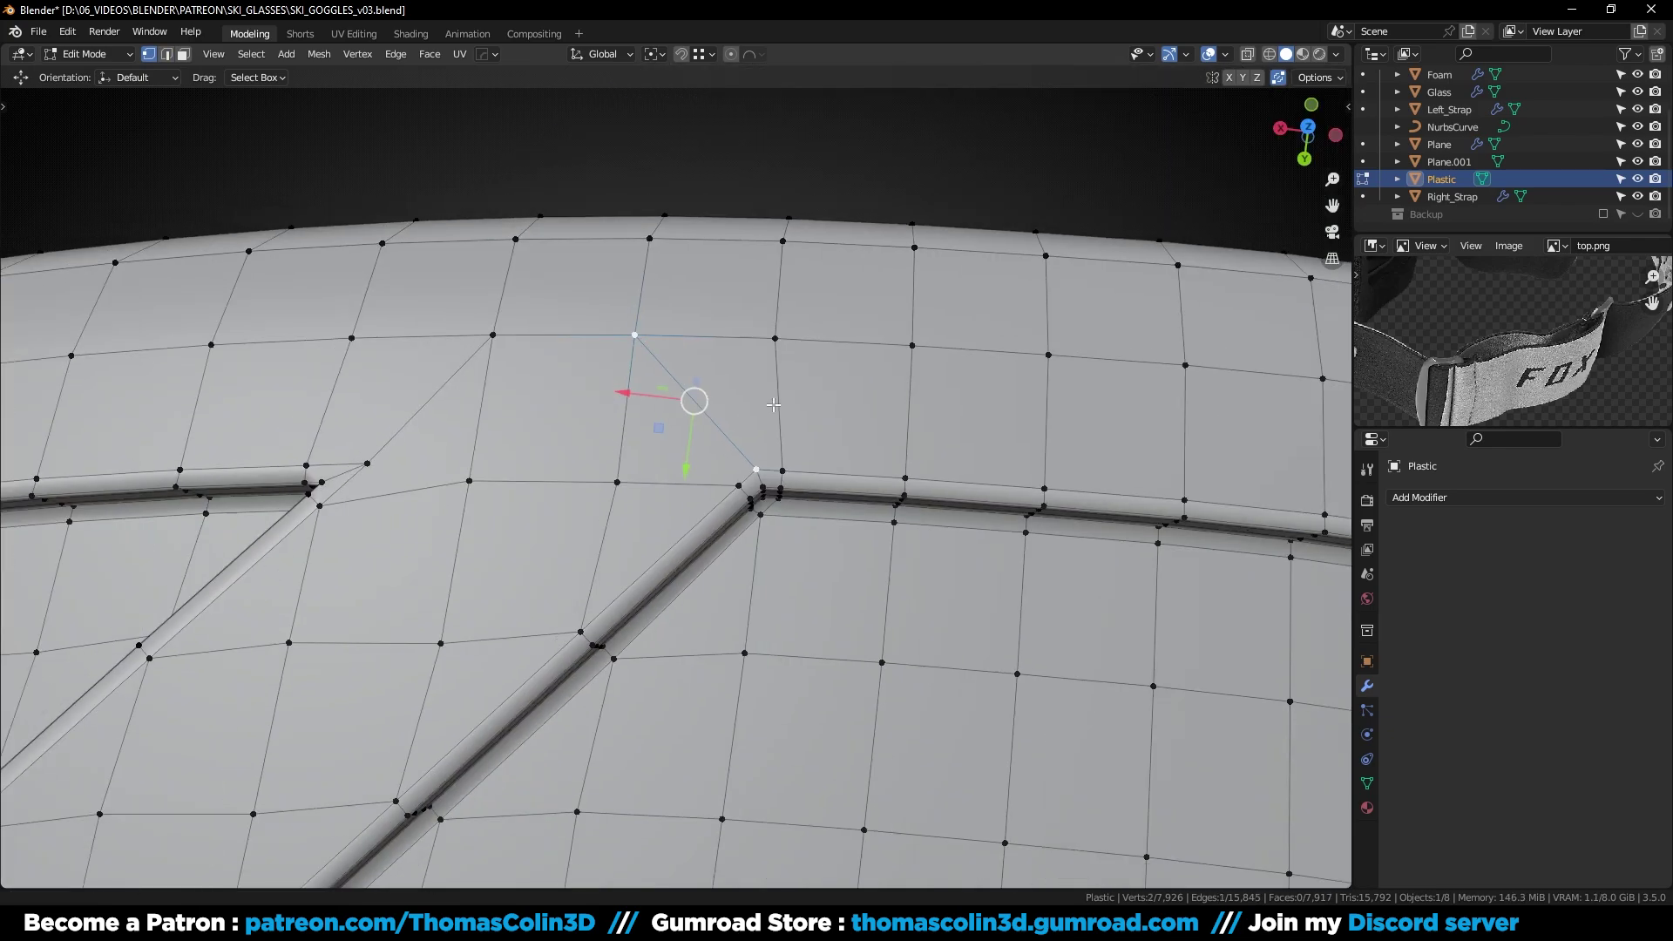
# Connect the central recess's foam-side corner diagonally to the vertex row near the foam and dissolve the leftover edge
pyautogui.keyDown('alt'); pyautogui.moveTo(774, 405); pyautogui.dragTo(523, 418, button='right'); pyautogui.keyUp('alt')
pyautogui.keyDown('alt'); pyautogui.moveTo(1255, 567); pyautogui.dragTo(657, 410, button='middle'); pyautogui.keyUp('alt')
pyautogui.keyDown('alt'); pyautogui.moveTo(262, 531); pyautogui.dragTo(1273, 338, button='middle'); pyautogui.keyUp('alt')
pyautogui.keyDown('alt'); pyautogui.moveTo(840, 427); pyautogui.dragTo(979, 435, button='right'); pyautogui.keyUp('alt')
pyautogui.click(920, 448)
pyautogui.keyDown('shift'); pyautogui.click(741, 476); pyautogui.keyUp('shift')
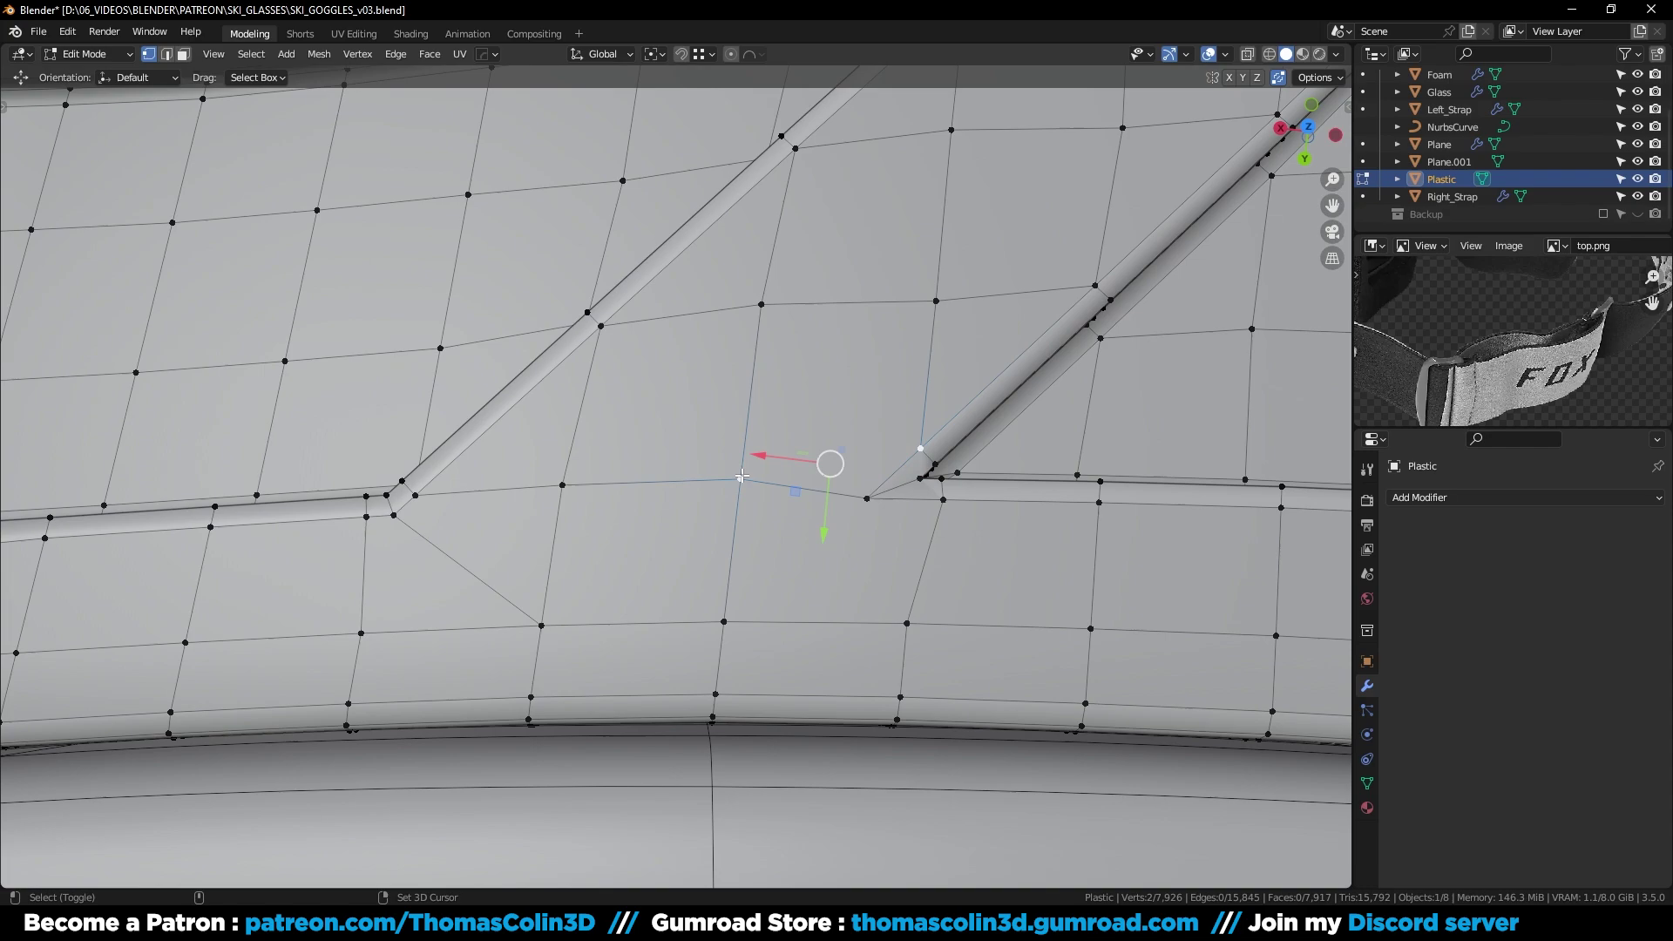
pyautogui.keyDown('shift'); pyautogui.click(723, 629); pyautogui.keyUp('shift')
pyautogui.press('j')
pyautogui.press('2')
pyautogui.click(803, 493)
pyautogui.hotkey('ctrl', 'x')
# Connect the neighboring recess's outer foam-side corner diagonally to the grid and dissolve its redundant edge
pyautogui.keyDown('alt'); pyautogui.moveTo(926, 567); pyautogui.dragTo(741, 562, button='right'); pyautogui.keyUp('alt')
pyautogui.keyDown('alt'); pyautogui.moveTo(519, 533); pyautogui.dragTo(761, 546, button='middle'); pyautogui.keyUp('alt')
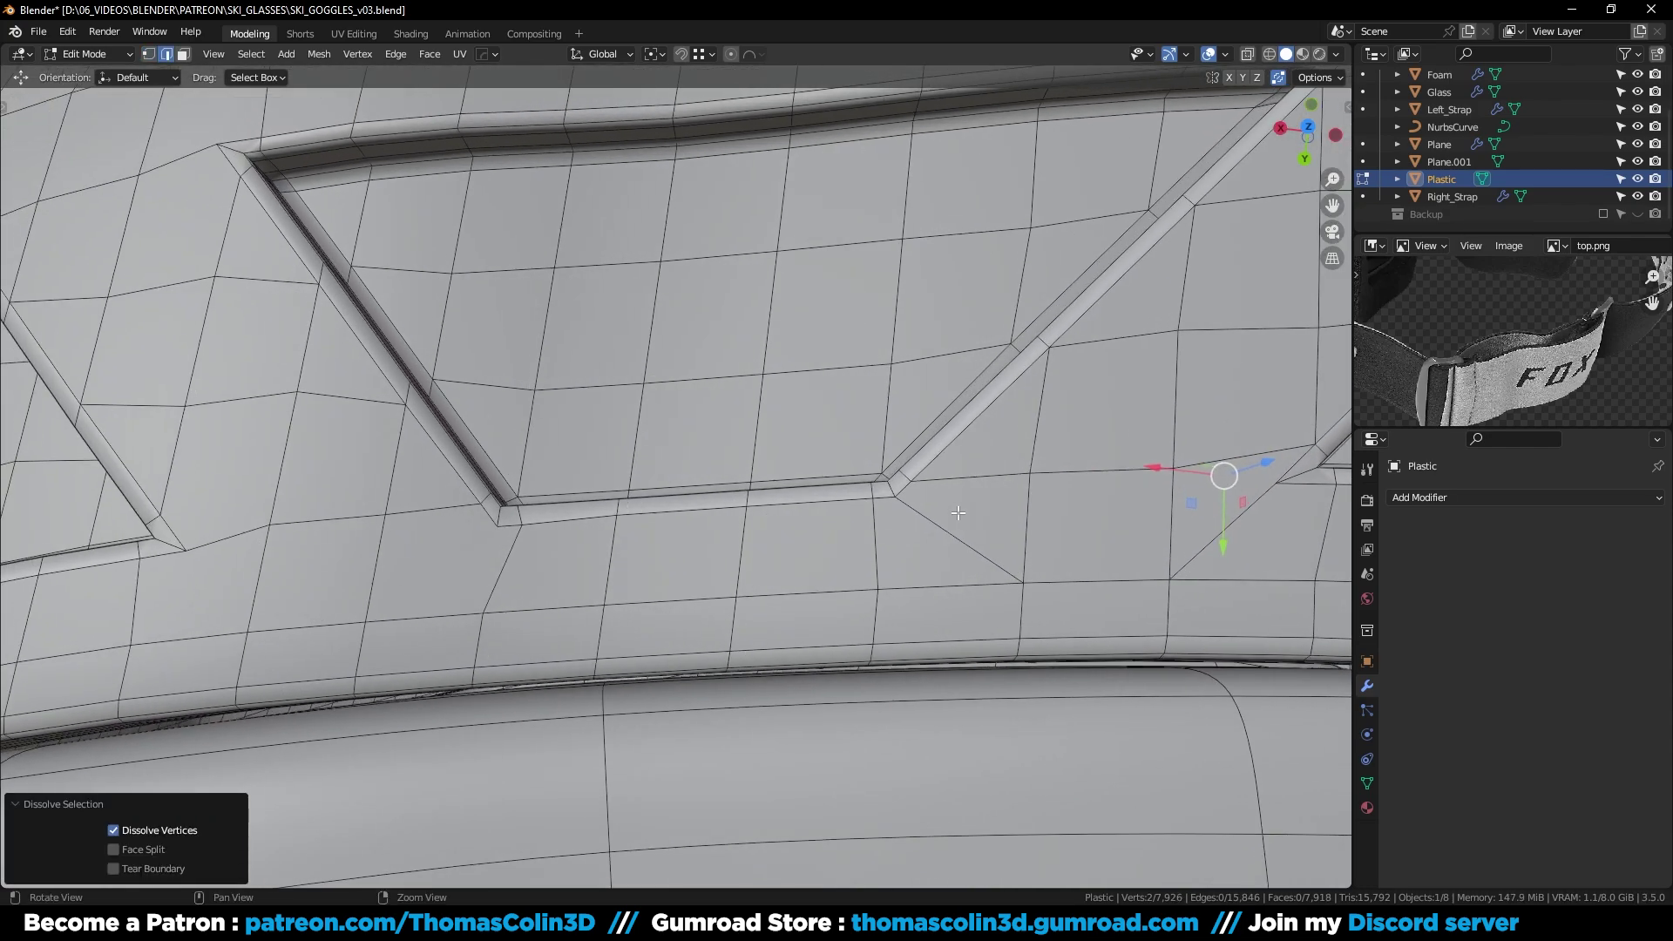
pyautogui.press('1')
pyautogui.moveTo(655, 622); pyautogui.dragTo(618, 359, button='middle')
pyautogui.press('j')
pyautogui.press('2')
pyautogui.click(596, 376)
pyautogui.hotkey('ctrl', 'x')
# Connect the outermost recess's inner foam-side corner diagonally to the grid and dissolve the redundant edge there
pyautogui.keyDown('alt'); pyautogui.moveTo(596, 375); pyautogui.dragTo(460, 442, button='right'); pyautogui.keyUp('alt')
pyautogui.press('1')
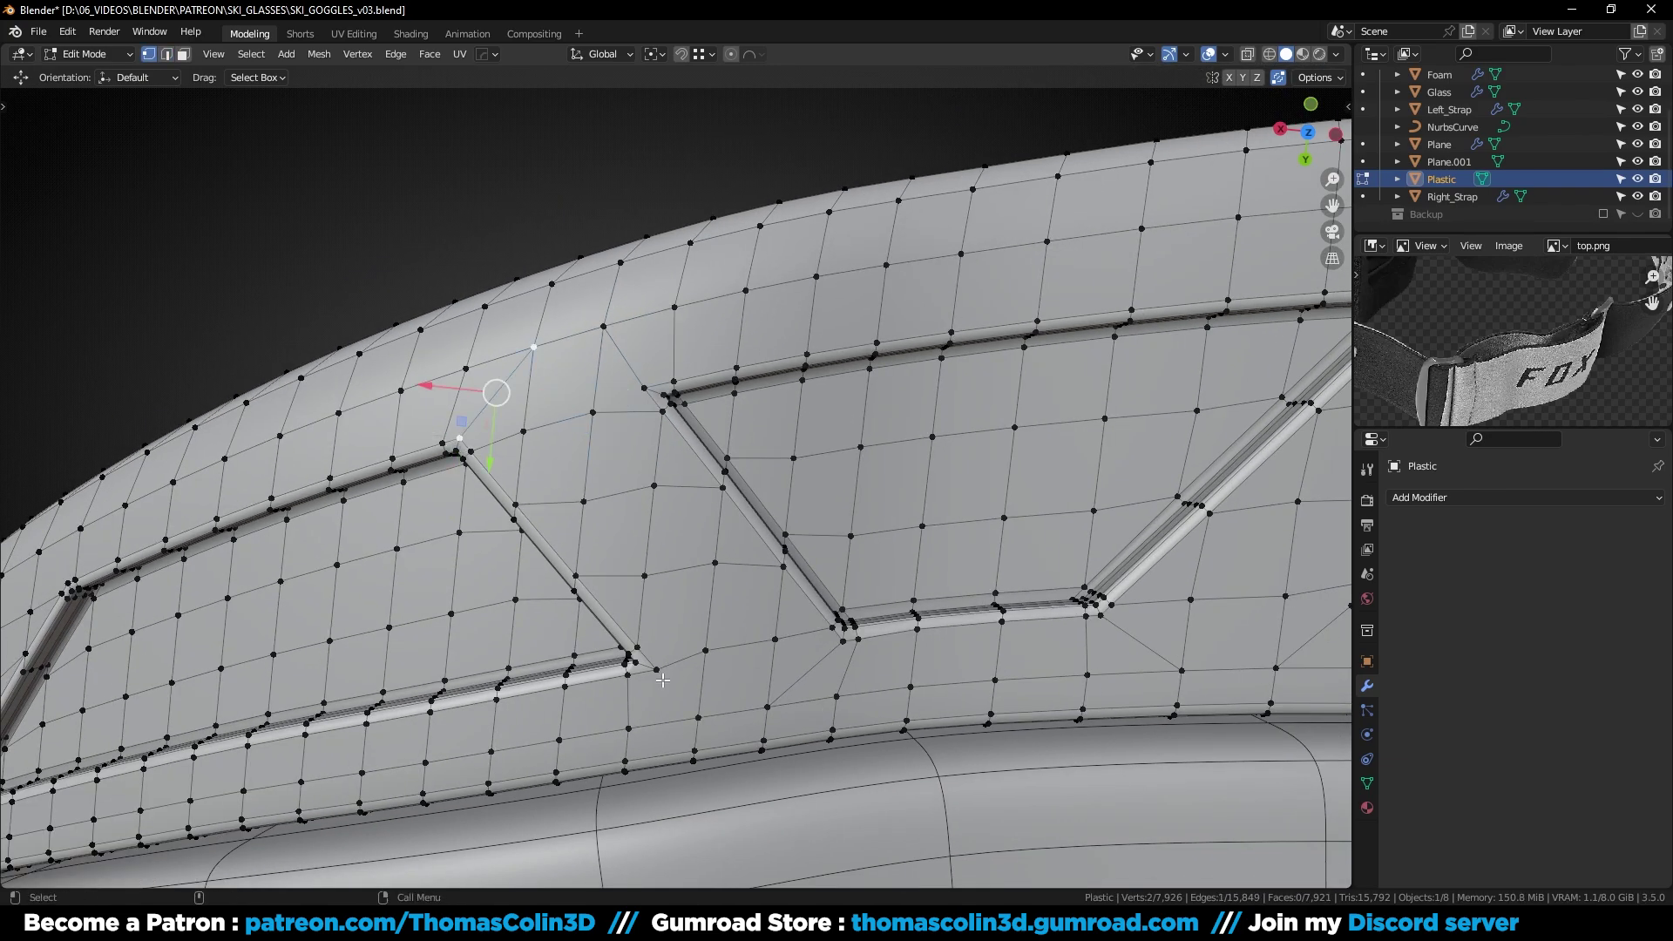
pyautogui.scroll(3, 662, 681)
pyautogui.press('j')
pyautogui.press('2')
pyautogui.click(783, 528)
pyautogui.hotkey('ctrl', 'x')
pyautogui.scroll(-2, 766, 501)
pyautogui.keyDown('shift'); pyautogui.moveTo(751, 480); pyautogui.dragTo(807, 645, button='middle'); pyautogui.keyUp('shift')
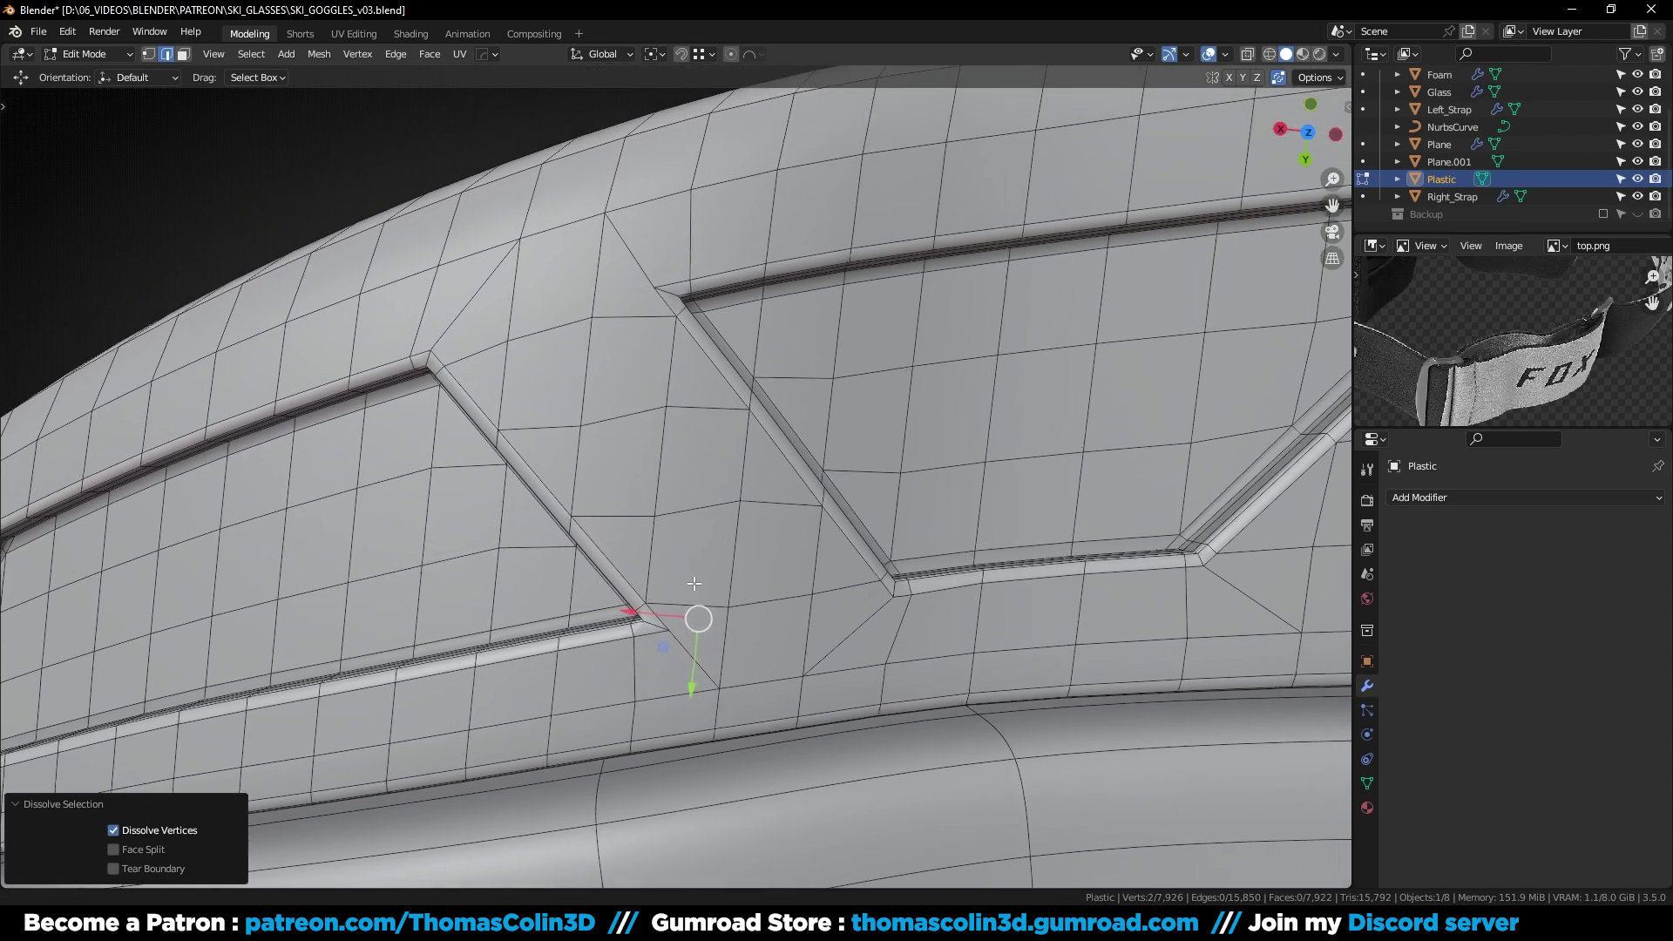
# Connect the two selected vertices beside the +X side recess's inner foam-side corner
pyautogui.press('1')
pyautogui.press('j')
pyautogui.press('2')
# Add three centered loop cuts across the strip between the -X side recess and the central recess
pyautogui.moveTo(773, 583); pyautogui.dragTo(642, 543, button='middle')
pyautogui.scroll(2, 641, 544)
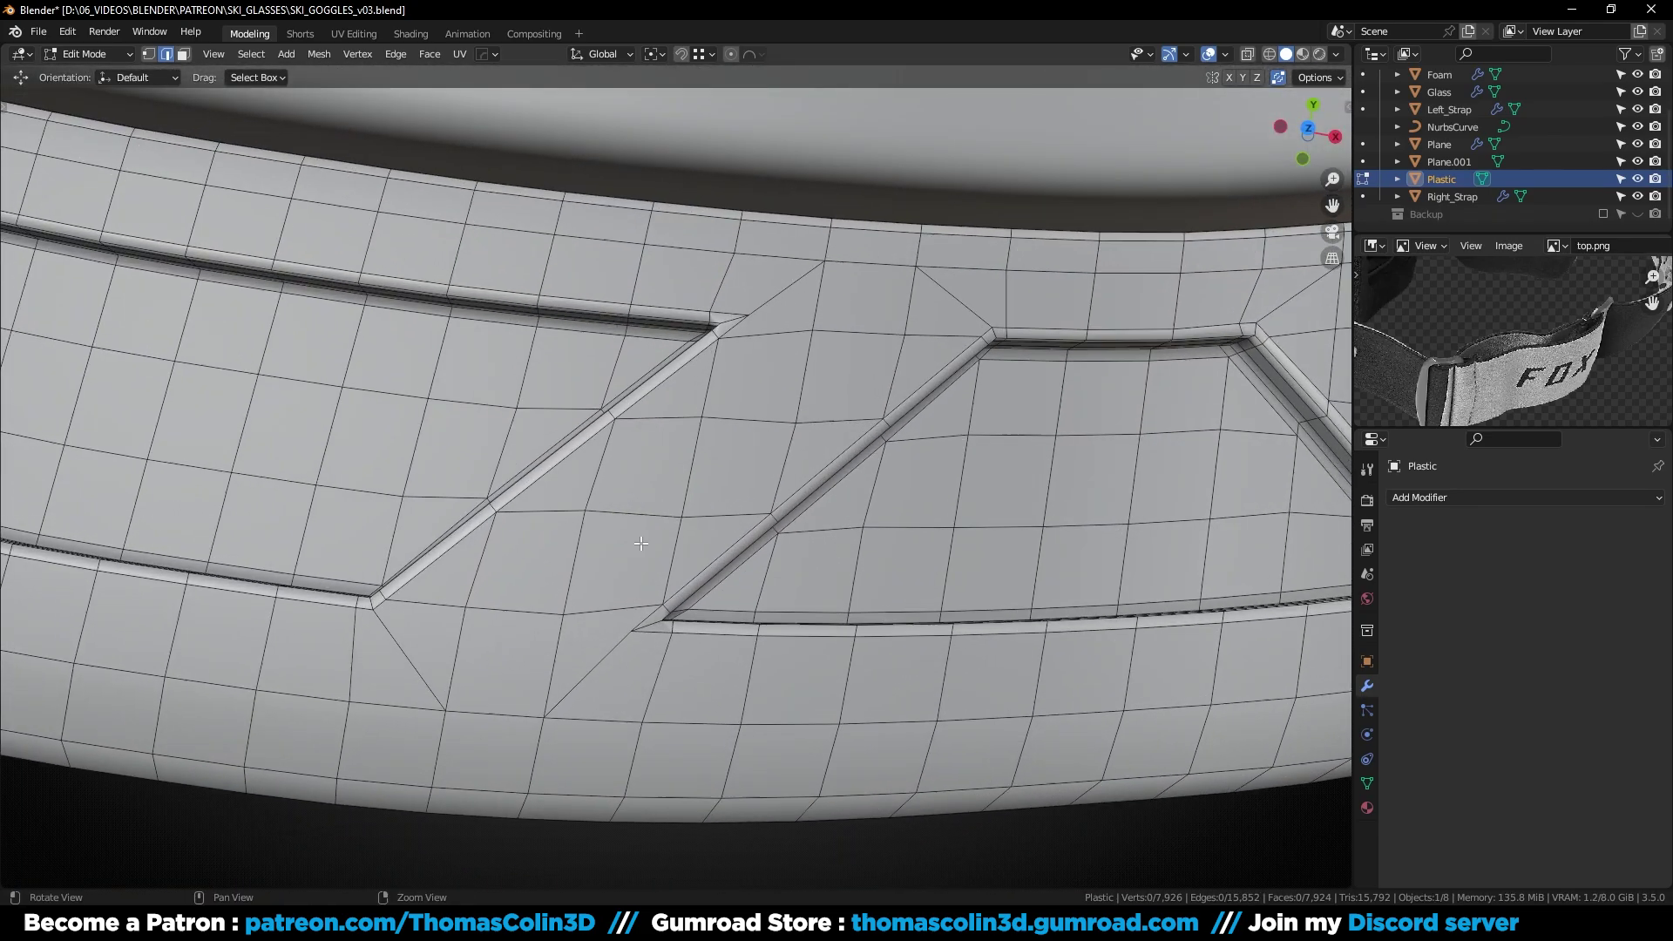
pyautogui.click(567, 563)
pyautogui.rightClick(566, 563)
pyautogui.hotkey('ctrl', 'r')
pyautogui.click(694, 449)
pyautogui.rightClick(694, 450)
pyautogui.hotkey('ctrl', 'r')
pyautogui.click(745, 392)
pyautogui.rightClick(745, 392)
# Slide the end vertices of that strip's cuts inward, by about 0.35 beside the -X recess and 0.38 beside the central recess
pyautogui.press('1')
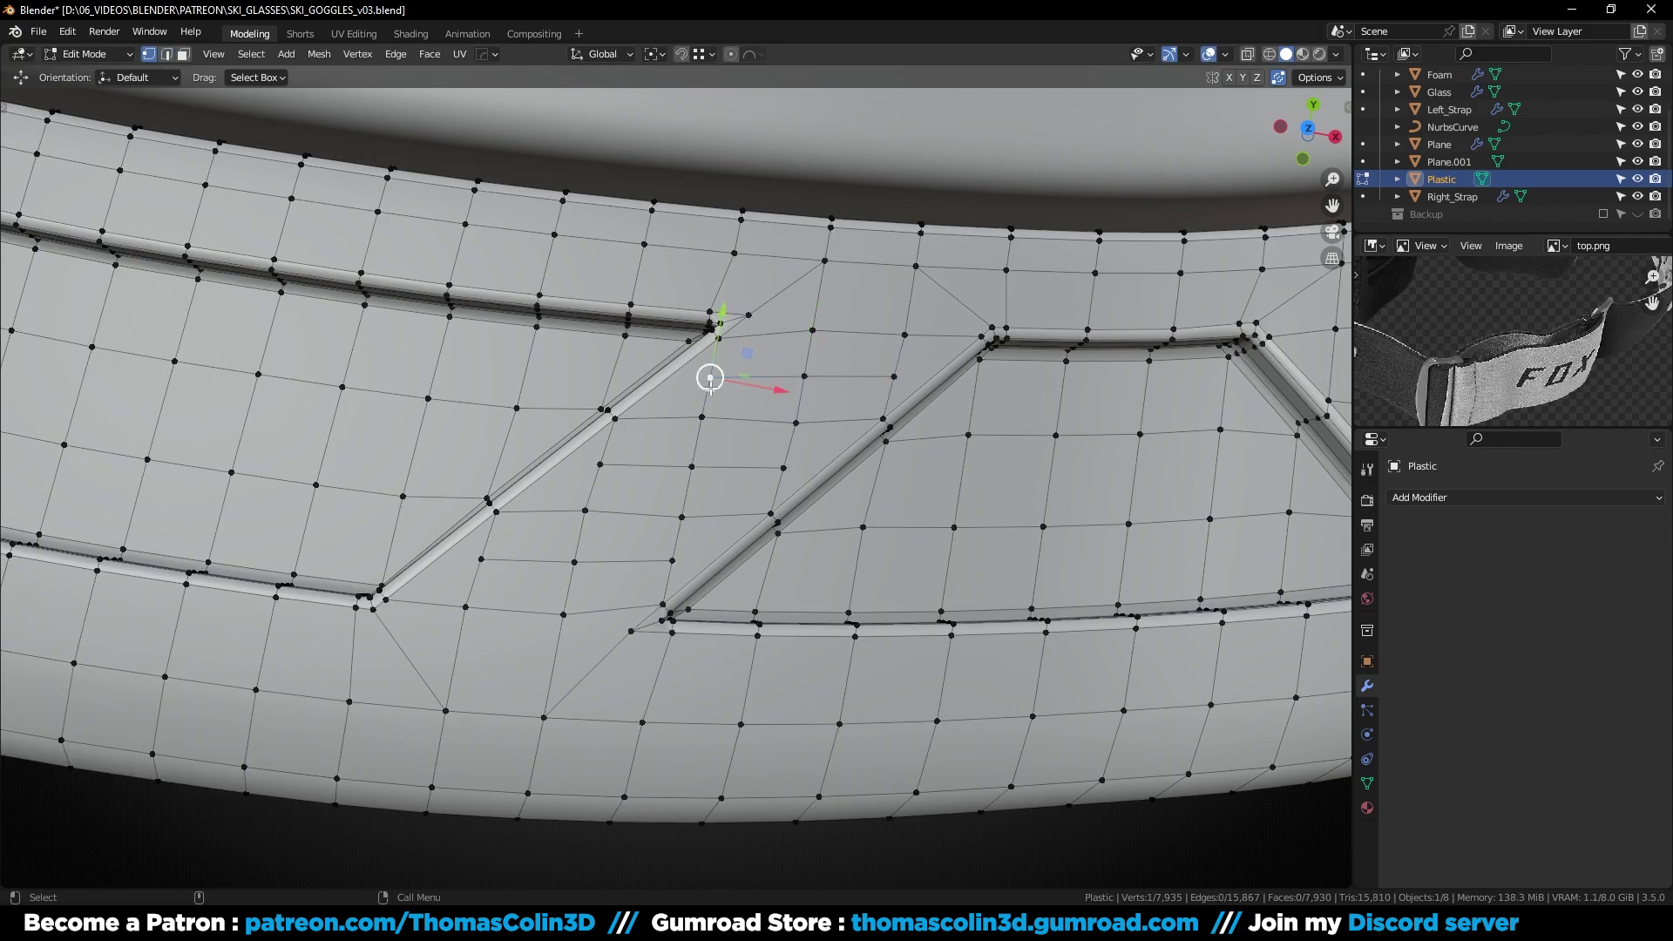
pyautogui.click(710, 388)
pyautogui.keyDown('shift'); pyautogui.click(600, 464); pyautogui.keyUp('shift')
pyautogui.hotkey('shift', 'v')
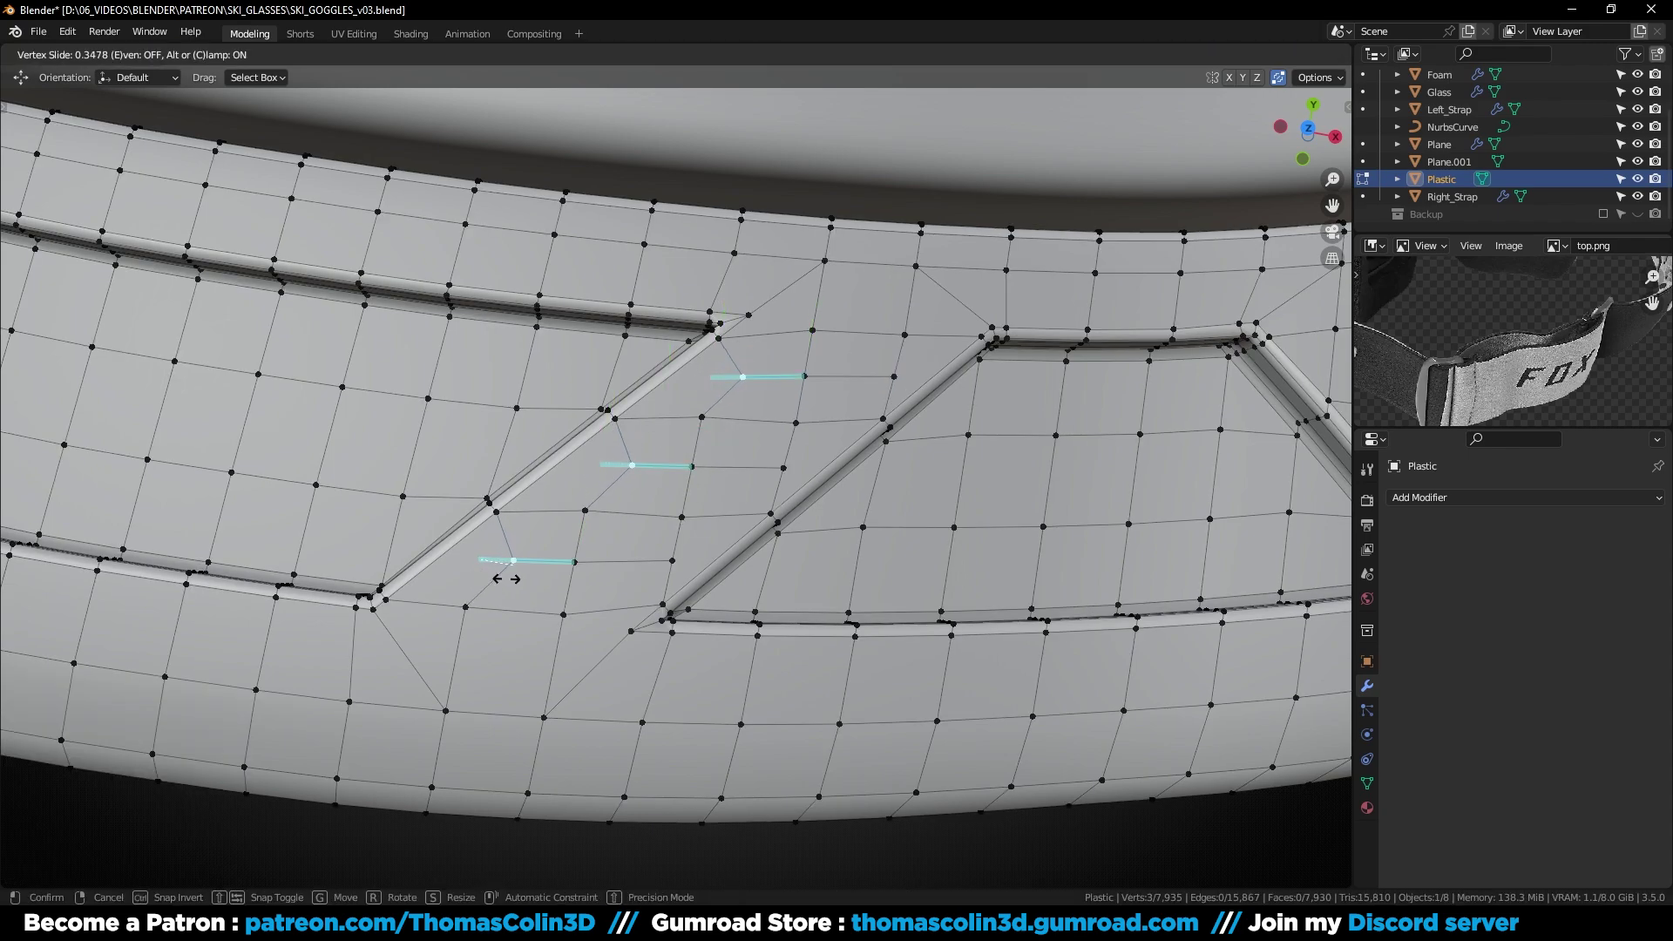
pyautogui.click(506, 578)
pyautogui.click(886, 374)
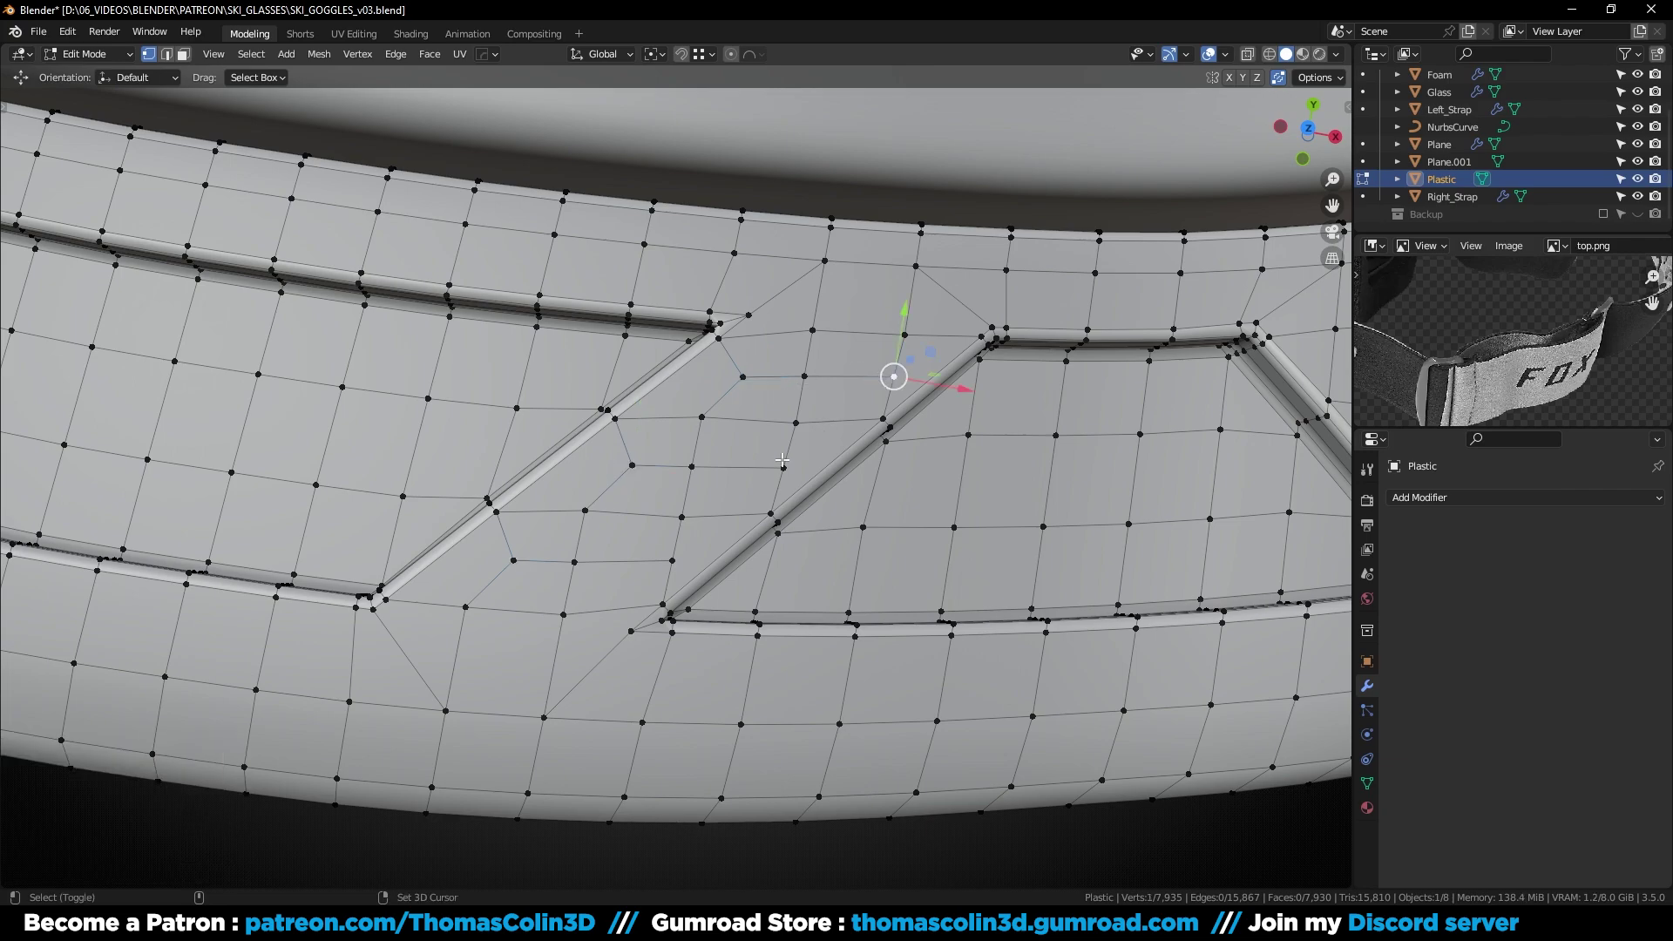
pyautogui.hotkey('shift', 'v')
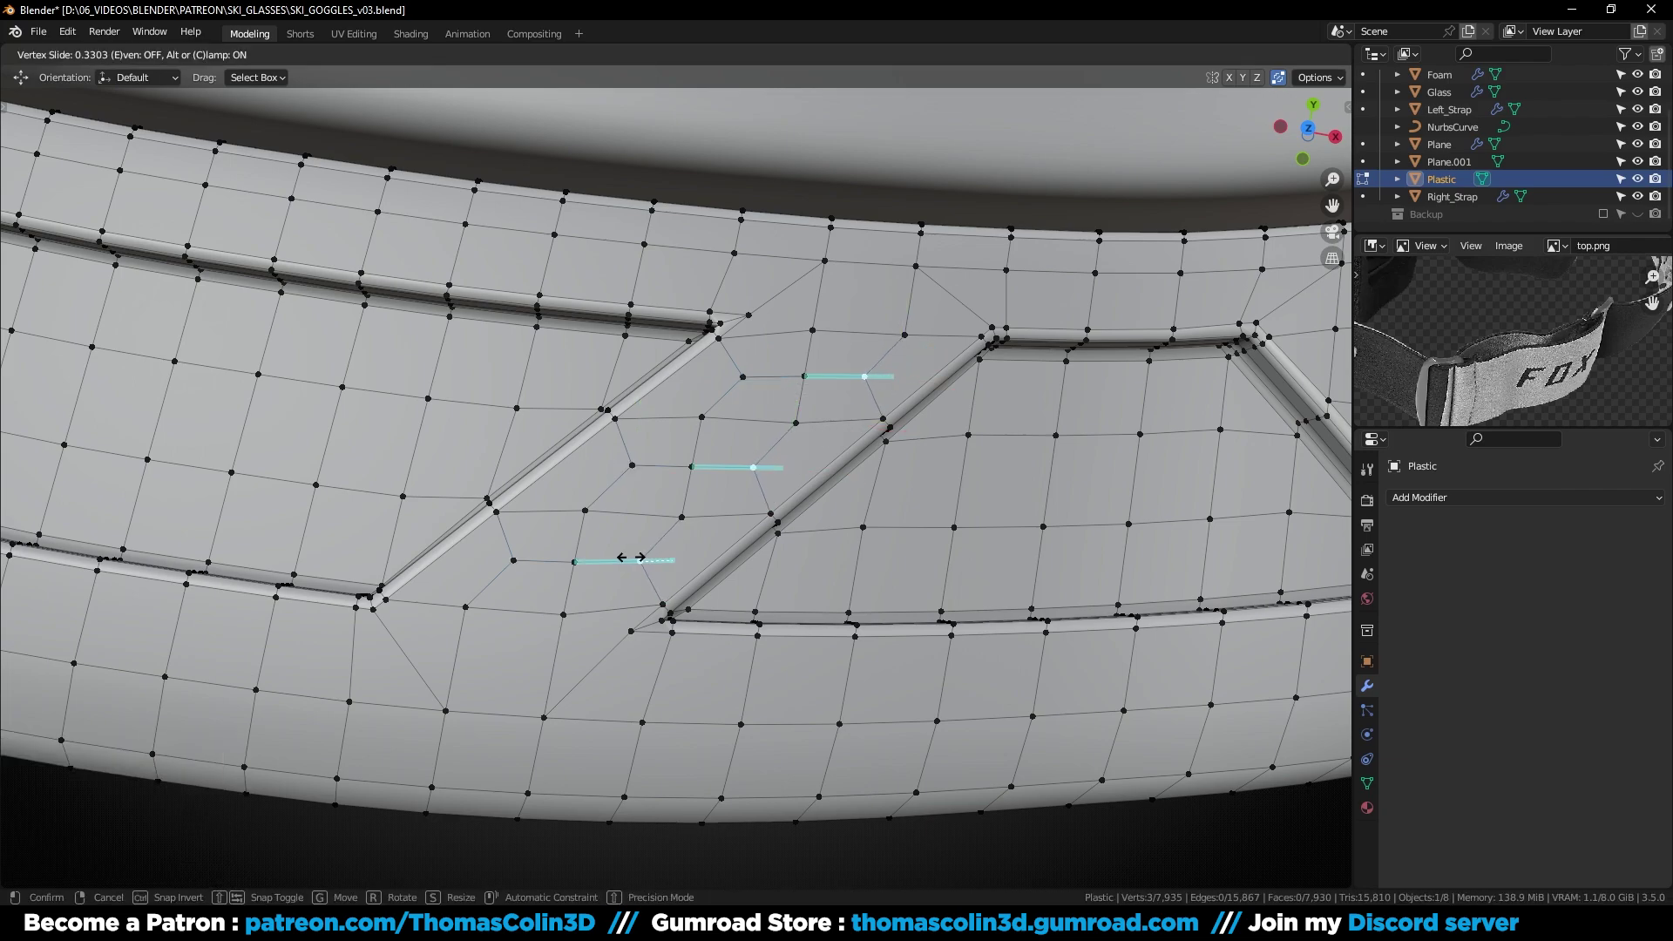
pyautogui.click(626, 558)
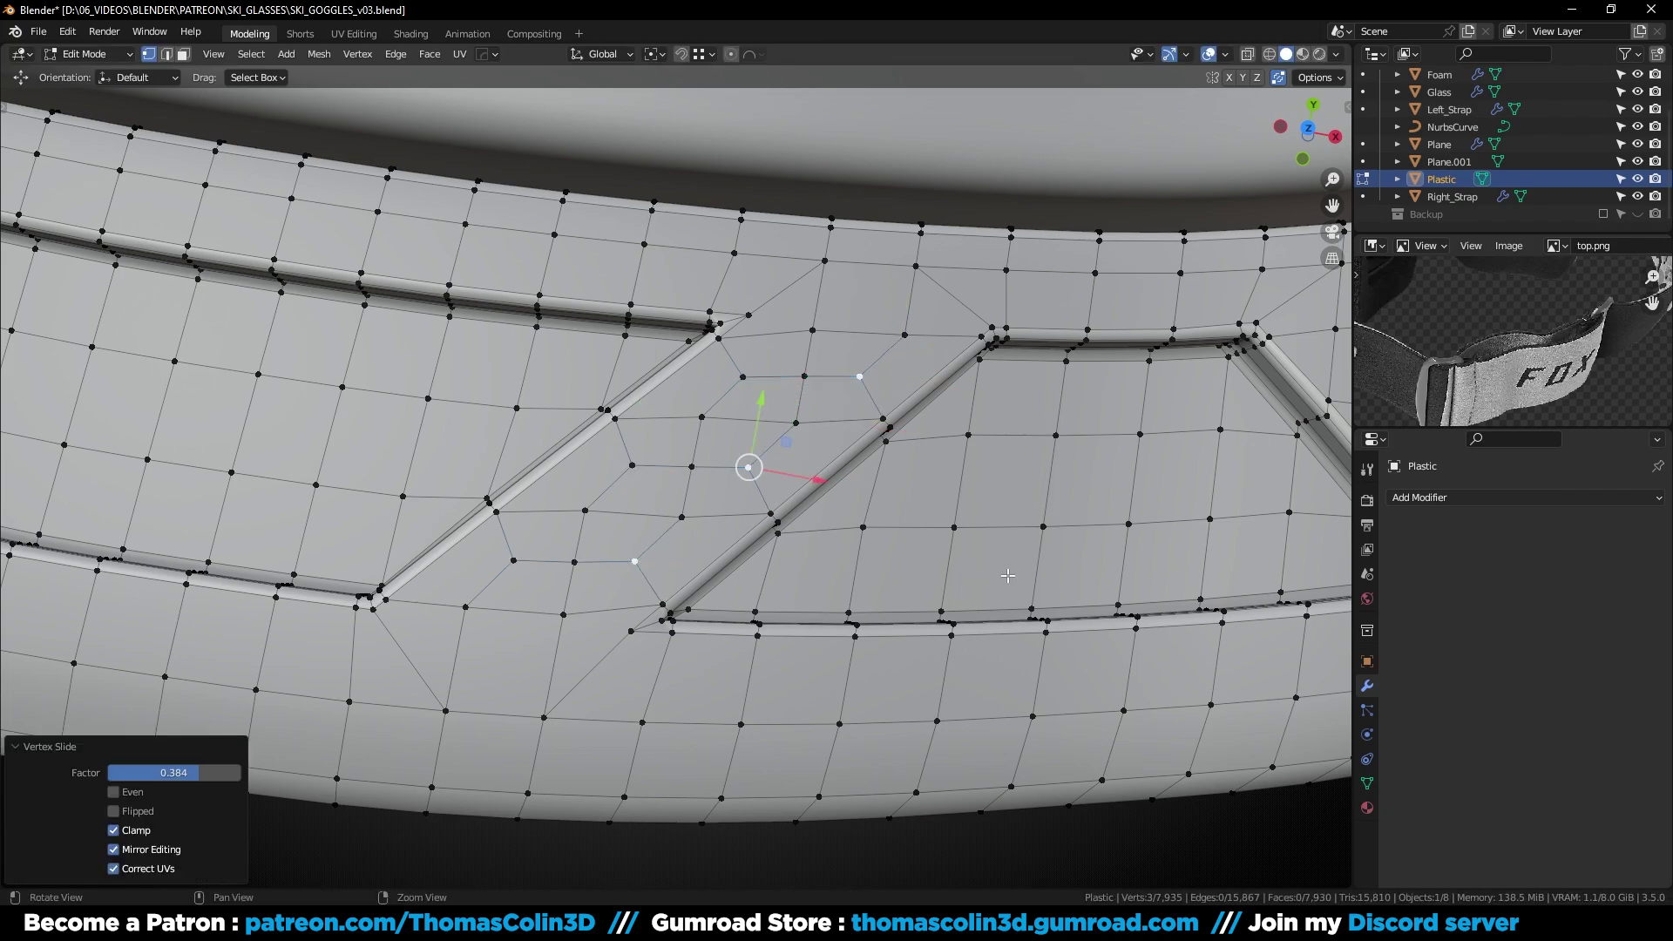
# Add three lengthwise loop cuts across the central recess's floor, one in each face row
pyautogui.keyDown('shift'); pyautogui.moveTo(1007, 575); pyautogui.dragTo(761, 625, button='middle'); pyautogui.keyUp('shift')
pyautogui.keyDown('shift'); pyautogui.moveTo(890, 622); pyautogui.dragTo(726, 611, button='middle'); pyautogui.keyUp('shift')
pyautogui.press('2')
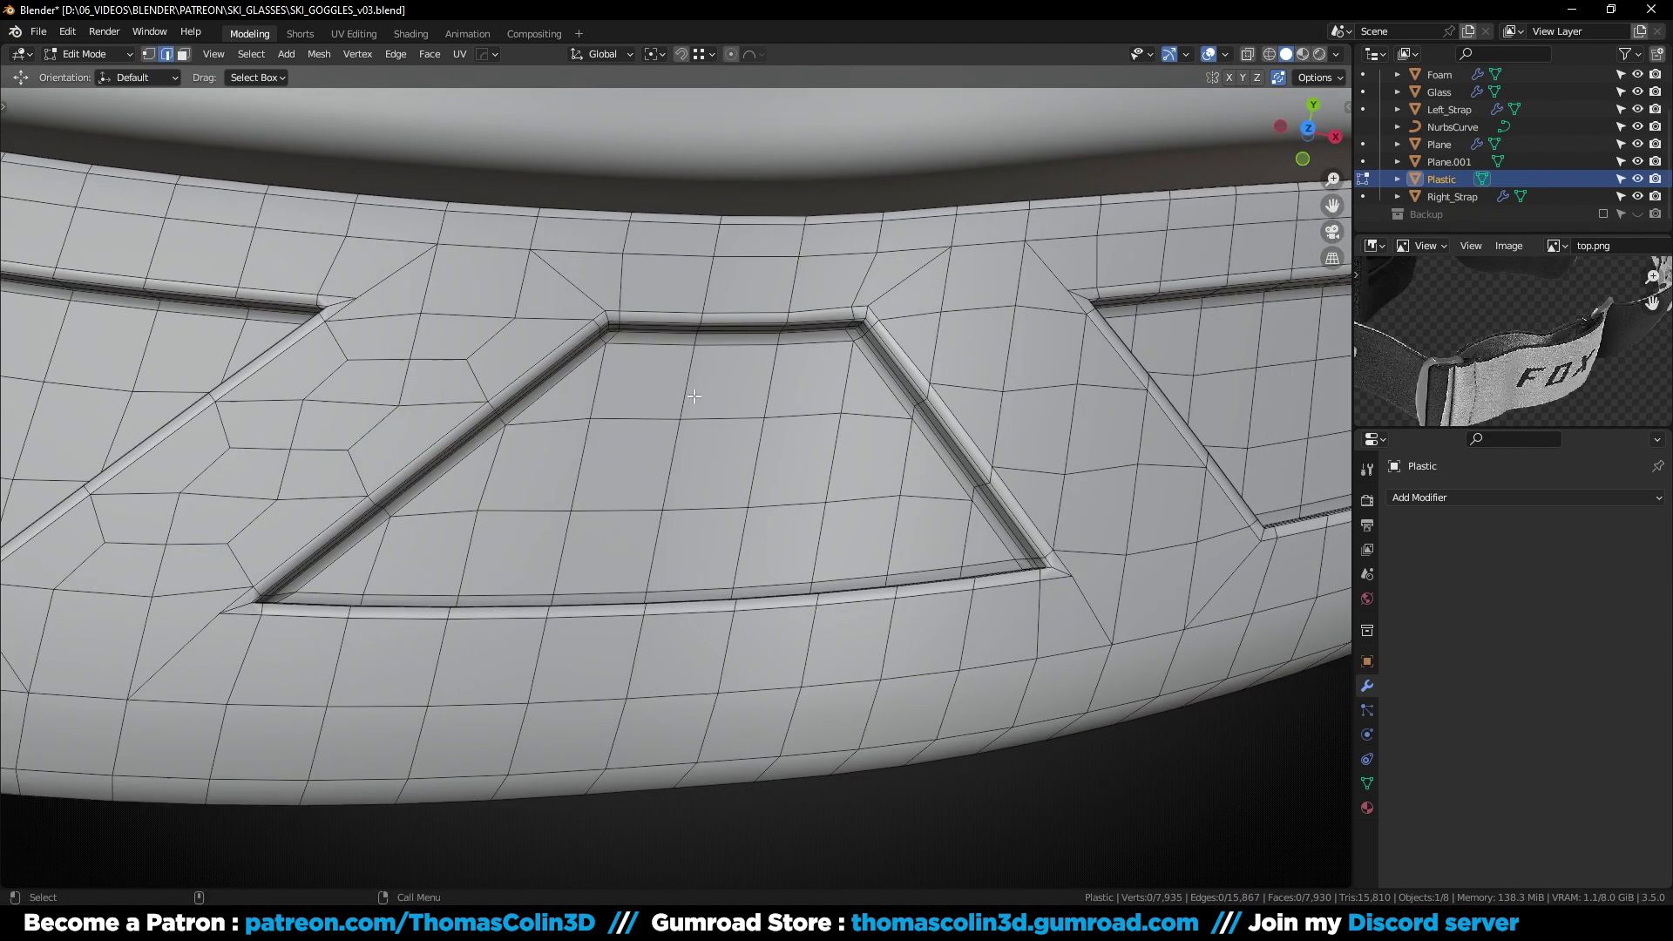
pyautogui.hotkey('ctrl', 'r')
pyautogui.click(686, 394)
pyautogui.hotkey('ctrl', 'r')
pyautogui.click(677, 461)
pyautogui.click(737, 541)
pyautogui.hotkey('ctrl', 'r')
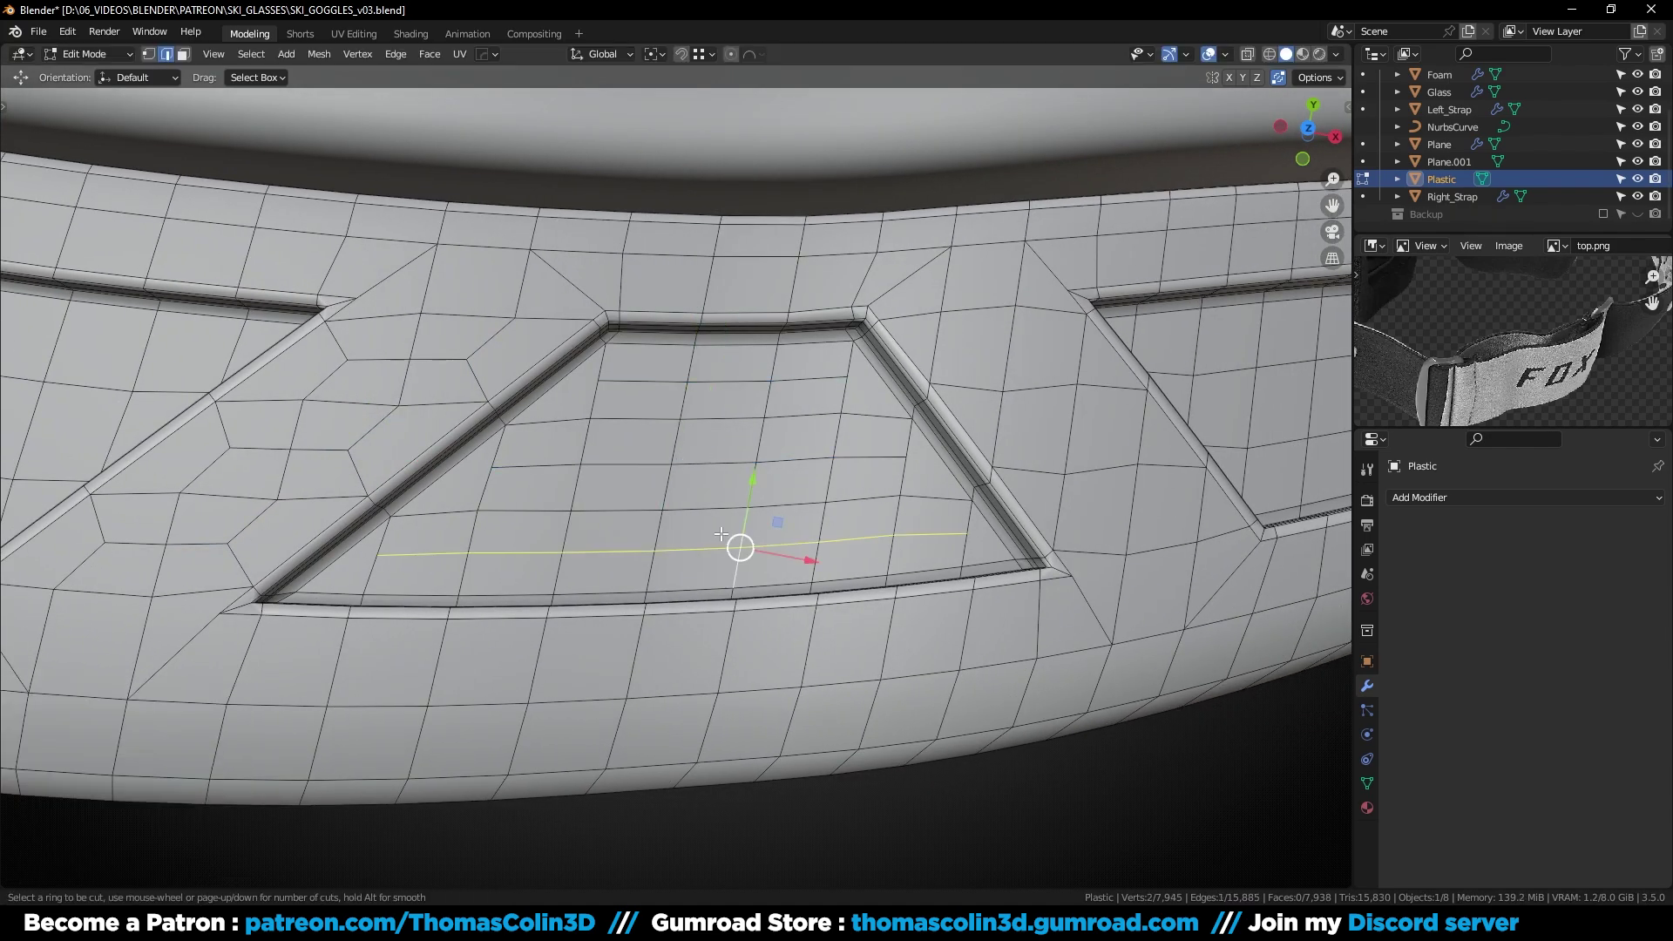
pyautogui.click(737, 540)
# Slide the end vertices of the central recess's cuts inward from both slanted sides, by about 0.3 on the +X side
pyautogui.press('1')
pyautogui.press('g')
pyautogui.press('g')
pyautogui.click(623, 397)
pyautogui.click(847, 378)
pyautogui.keyDown('shift'); pyautogui.click(959, 539); pyautogui.keyUp('shift')
pyautogui.press('g')
pyautogui.press('g')
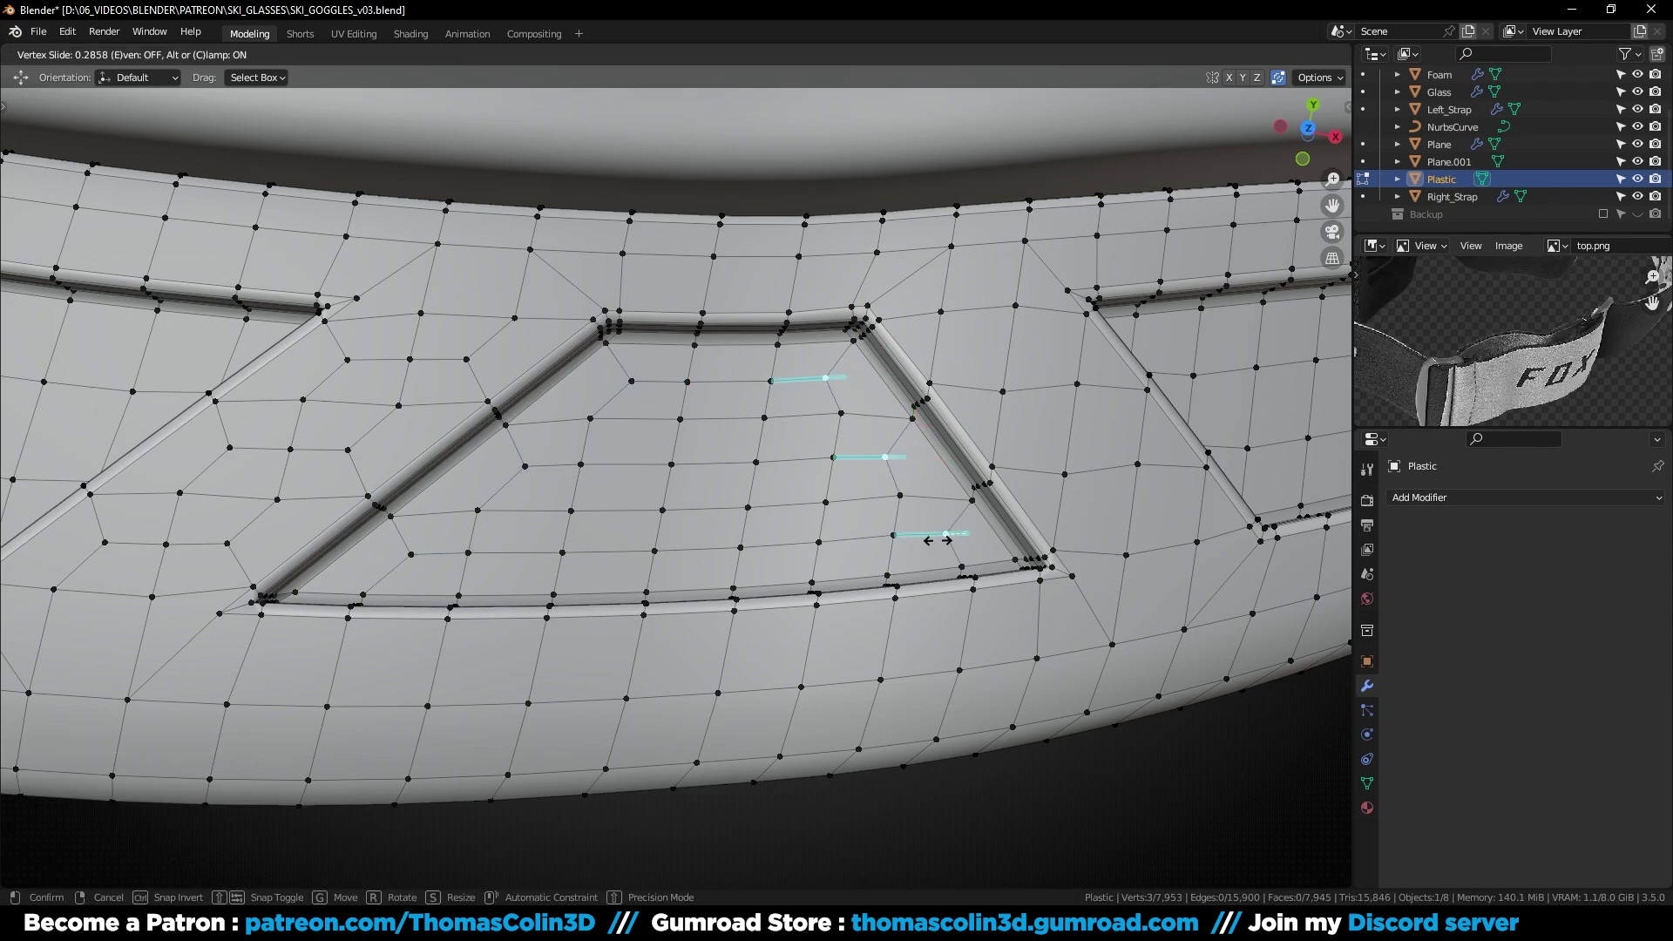
pyautogui.click(925, 541)
pyautogui.click(1127, 806)
# Add three loop cuts across the strip between the central recess and the +X side recess
pyautogui.scroll(-1, 984, 392)
pyautogui.keyDown('shift'); pyautogui.moveTo(1011, 364); pyautogui.dragTo(603, 453, button='middle'); pyautogui.keyUp('shift')
pyautogui.press('2')
pyautogui.hotkey('ctrl', 'r')
pyautogui.click(601, 453)
pyautogui.rightClick(602, 455)
pyautogui.hotkey('ctrl', 'r')
pyautogui.click(629, 533)
pyautogui.rightClick(631, 536)
pyautogui.hotkey('ctrl', 'r')
pyautogui.click(661, 615)
# Slide the end vertices of the cuts between the central and +X recesses inward, by about 0.3 beside the +X recess
pyautogui.press('1')
pyautogui.click(607, 621)
pyautogui.press('g')
pyautogui.press('g')
pyautogui.click(529, 431)
pyautogui.click(643, 442)
pyautogui.press('g')
pyautogui.press('g')
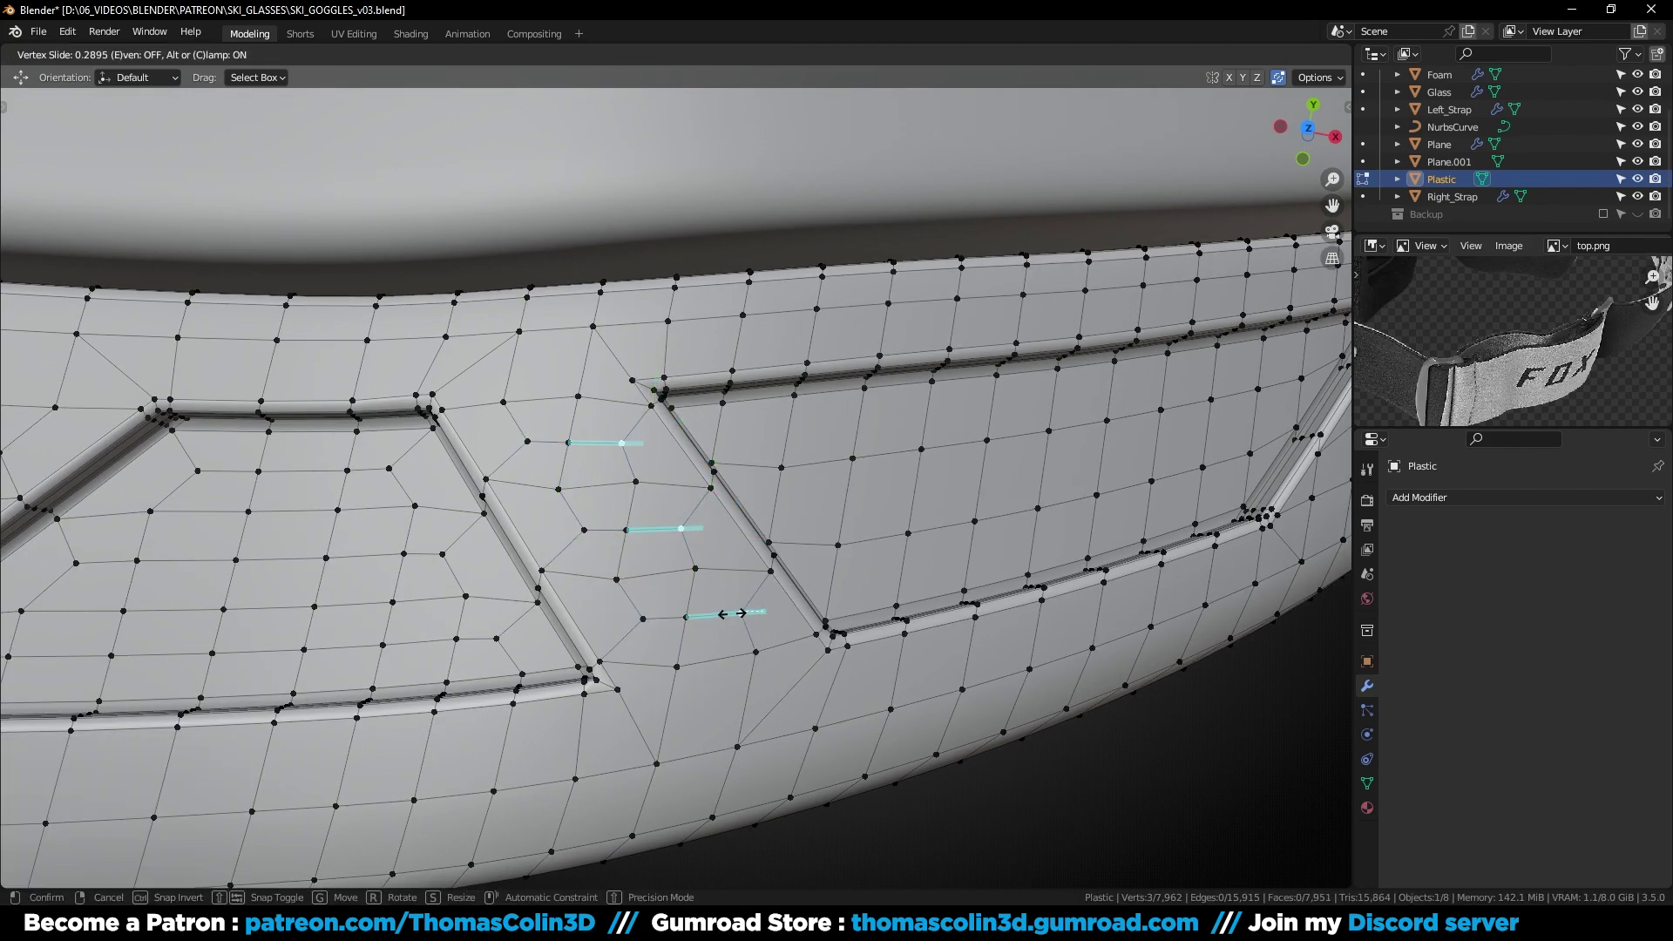
pyautogui.click(723, 613)
# Add three lengthwise loop cuts across the floor of the +X side recess
pyautogui.moveTo(971, 567); pyautogui.dragTo(611, 617, button='middle')
pyautogui.scroll(1, 601, 488)
pyautogui.press('2')
pyautogui.click(595, 481)
pyautogui.hotkey('ctrl', 'r')
pyautogui.doubleClick(597, 482)
pyautogui.hotkey('ctrl', 'r')
pyautogui.doubleClick(609, 580)
pyautogui.hotkey('ctrl', 'r')
pyautogui.doubleClick(573, 643)
# Slide the cuts' three end vertices at the +X recess's inner slanted side inward by about 0.43
pyautogui.press('1')
pyautogui.click(468, 670)
pyautogui.keyDown('shift'); pyautogui.click(350, 483); pyautogui.keyUp('shift')
pyautogui.press('g')
pyautogui.press('g')
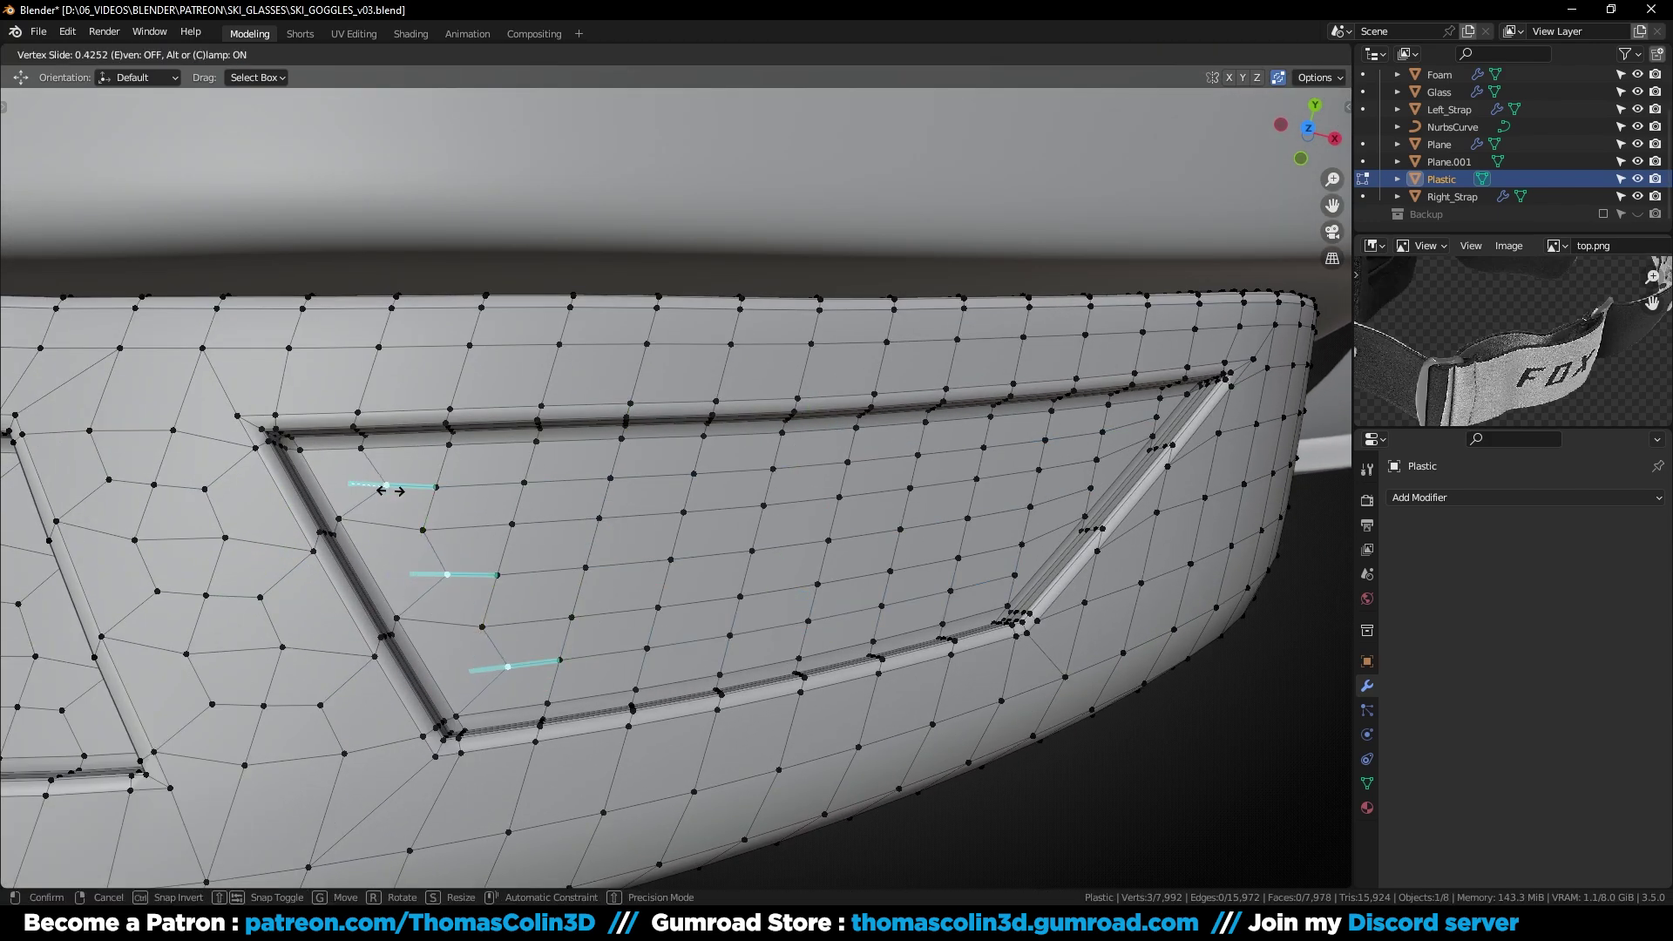
pyautogui.click(390, 492)
# Slide the cuts' three end vertices at the +X recess's outer slanted side inward by about 0.36
pyautogui.keyDown('shift'); pyautogui.moveTo(910, 623); pyautogui.dragTo(514, 610, button='middle'); pyautogui.keyUp('shift')
pyautogui.moveTo(514, 610); pyautogui.dragTo(488, 608, button='middle')
pyautogui.scroll(1, 592, 562)
pyautogui.click(600, 567)
pyautogui.keyDown('shift'); pyautogui.click(723, 485); pyautogui.keyUp('shift')
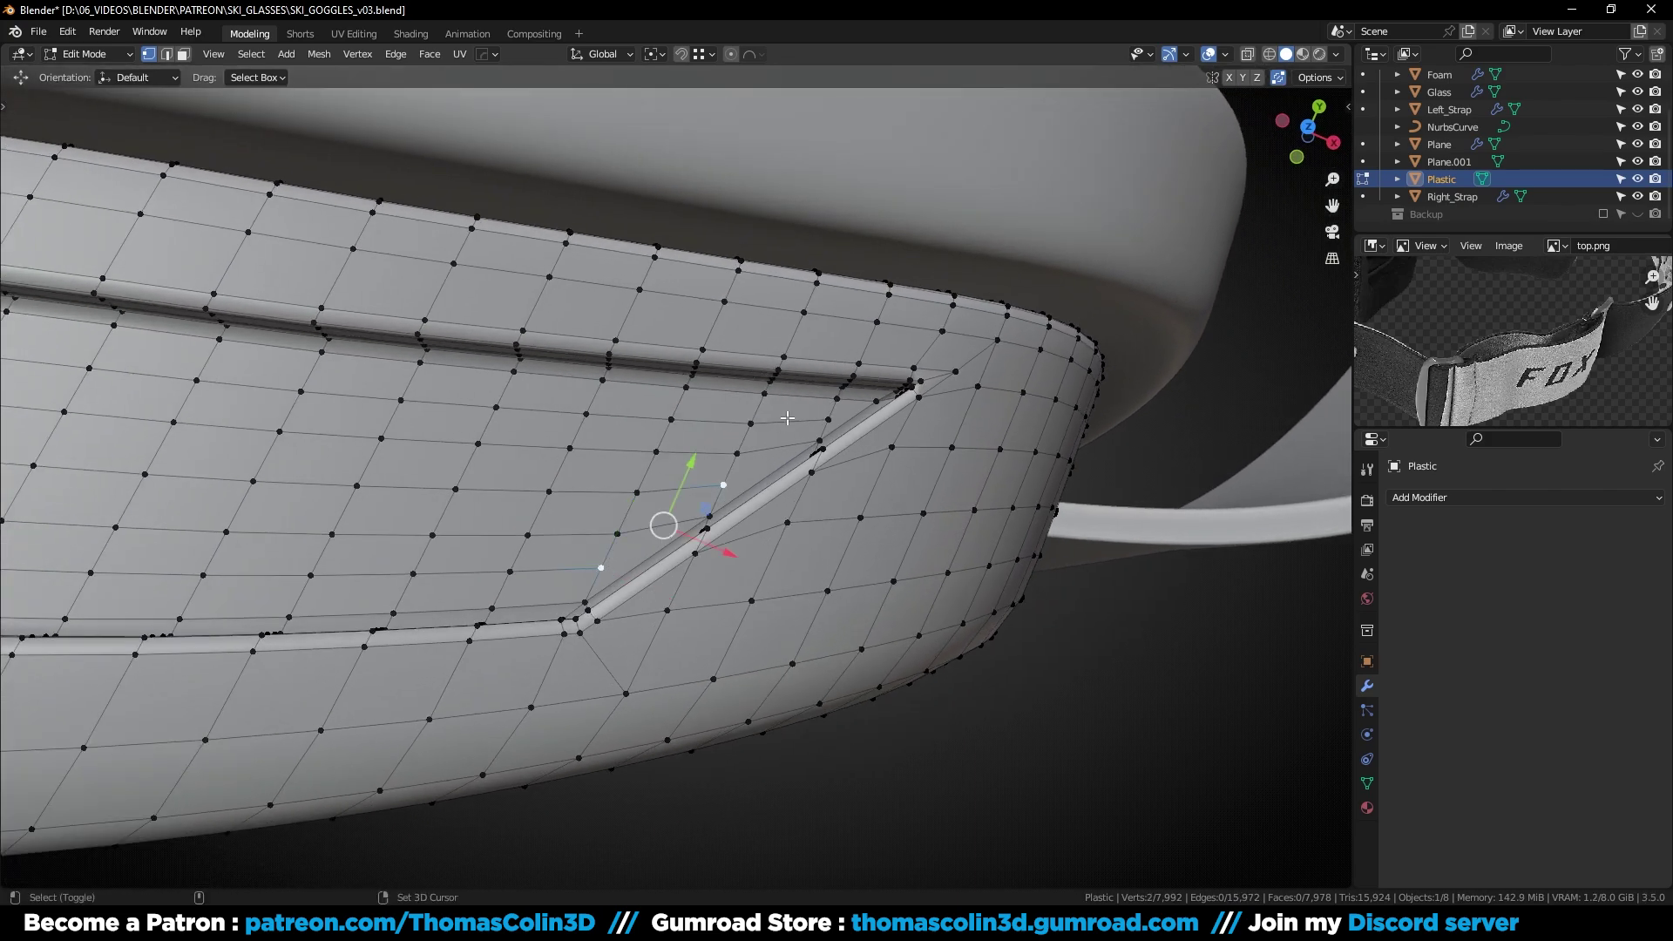
pyautogui.keyDown('shift'); pyautogui.click(822, 416); pyautogui.keyUp('shift')
pyautogui.press('g')
pyautogui.press('g')
pyautogui.click(791, 415)
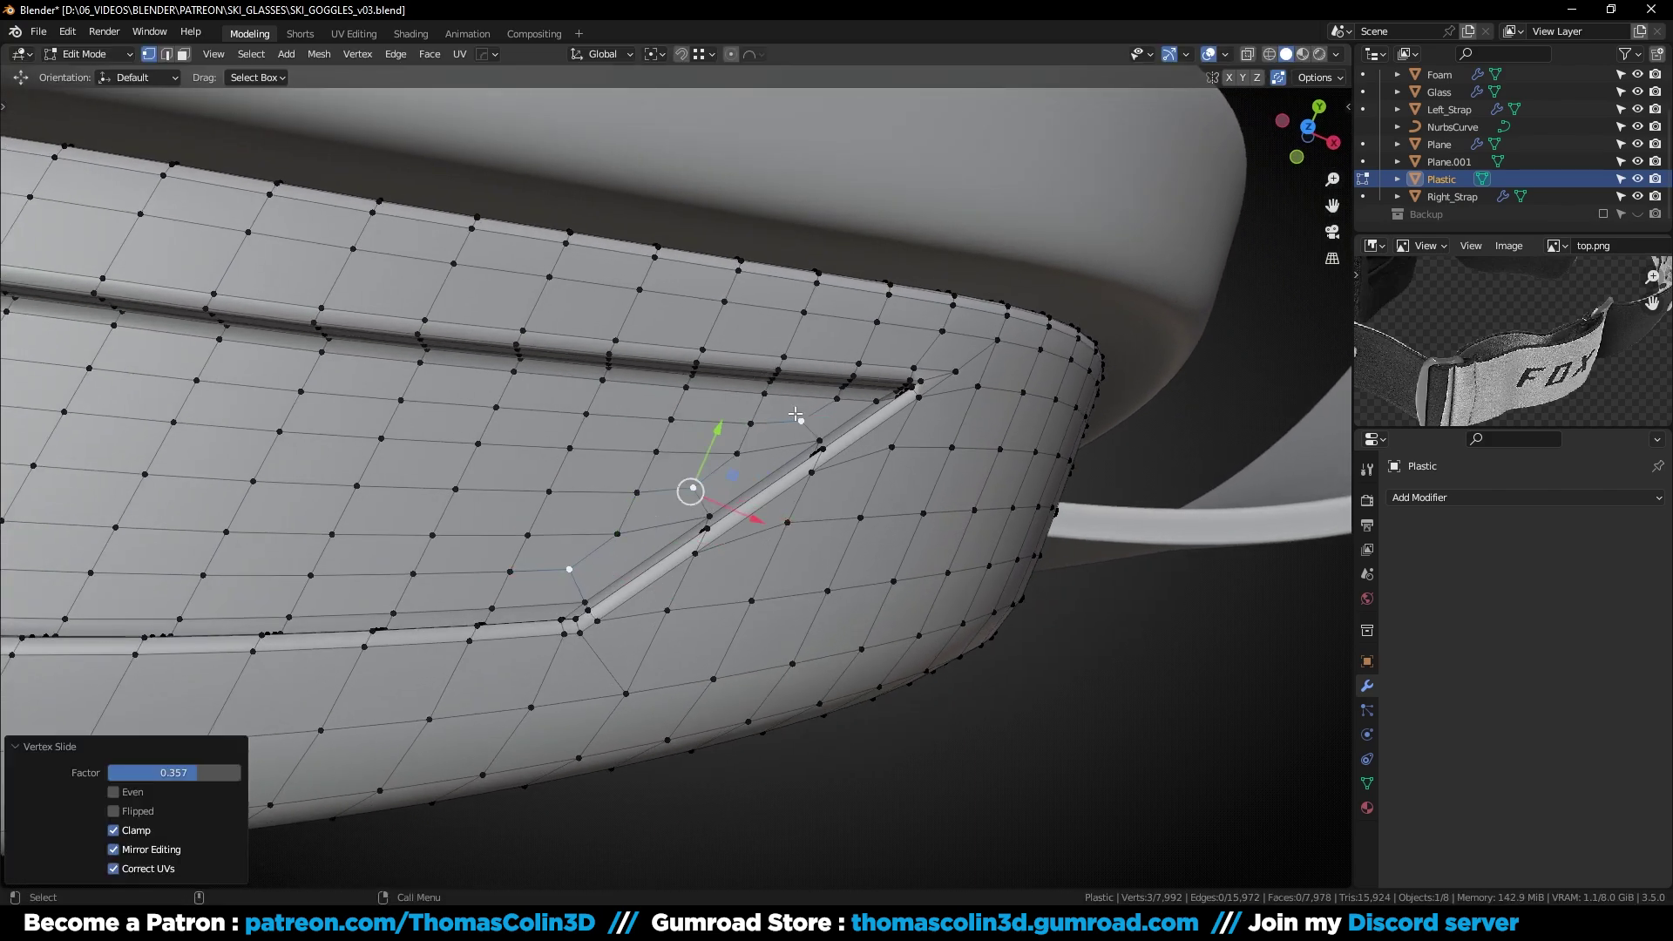
pyautogui.click(1181, 753)
# Add three lengthwise loop cuts across the floor of the -X side recess
pyautogui.keyDown('alt'); pyautogui.moveTo(676, 504); pyautogui.dragTo(510, 521, button='right'); pyautogui.keyUp('alt')
pyautogui.keyDown('alt'); pyautogui.moveTo(510, 521); pyautogui.dragTo(1290, 557, button='middle'); pyautogui.keyUp('alt')
pyautogui.keyDown('alt'); pyautogui.moveTo(416, 480); pyautogui.dragTo(1227, 672, button='middle'); pyautogui.keyUp('alt')
pyautogui.press('2')
pyautogui.keyDown('alt'); pyautogui.moveTo(845, 607); pyautogui.dragTo(887, 616); pyautogui.keyUp('alt')
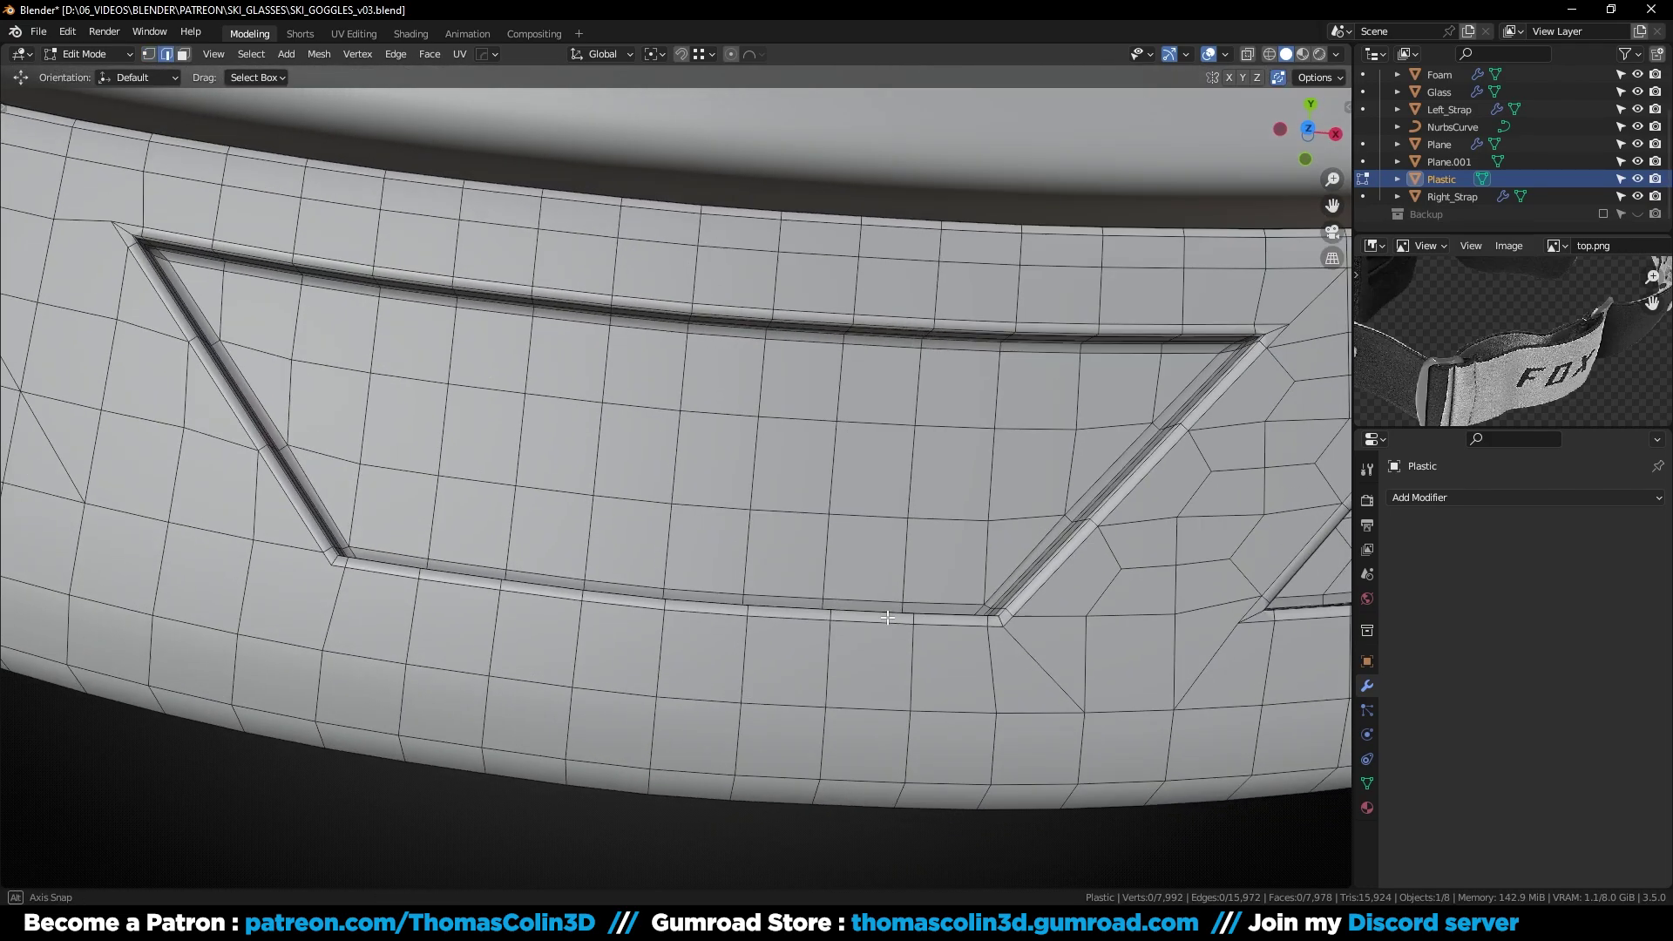
pyautogui.click(901, 566)
pyautogui.hotkey('ctrl', 'r')
pyautogui.click(911, 471)
pyautogui.hotkey('ctrl', 'r')
pyautogui.click(919, 387)
pyautogui.hotkey('ctrl', 'r')
# Slide the -X recess cuts' three end vertices nearest the central recess inward by about 0.35
pyautogui.press('1')
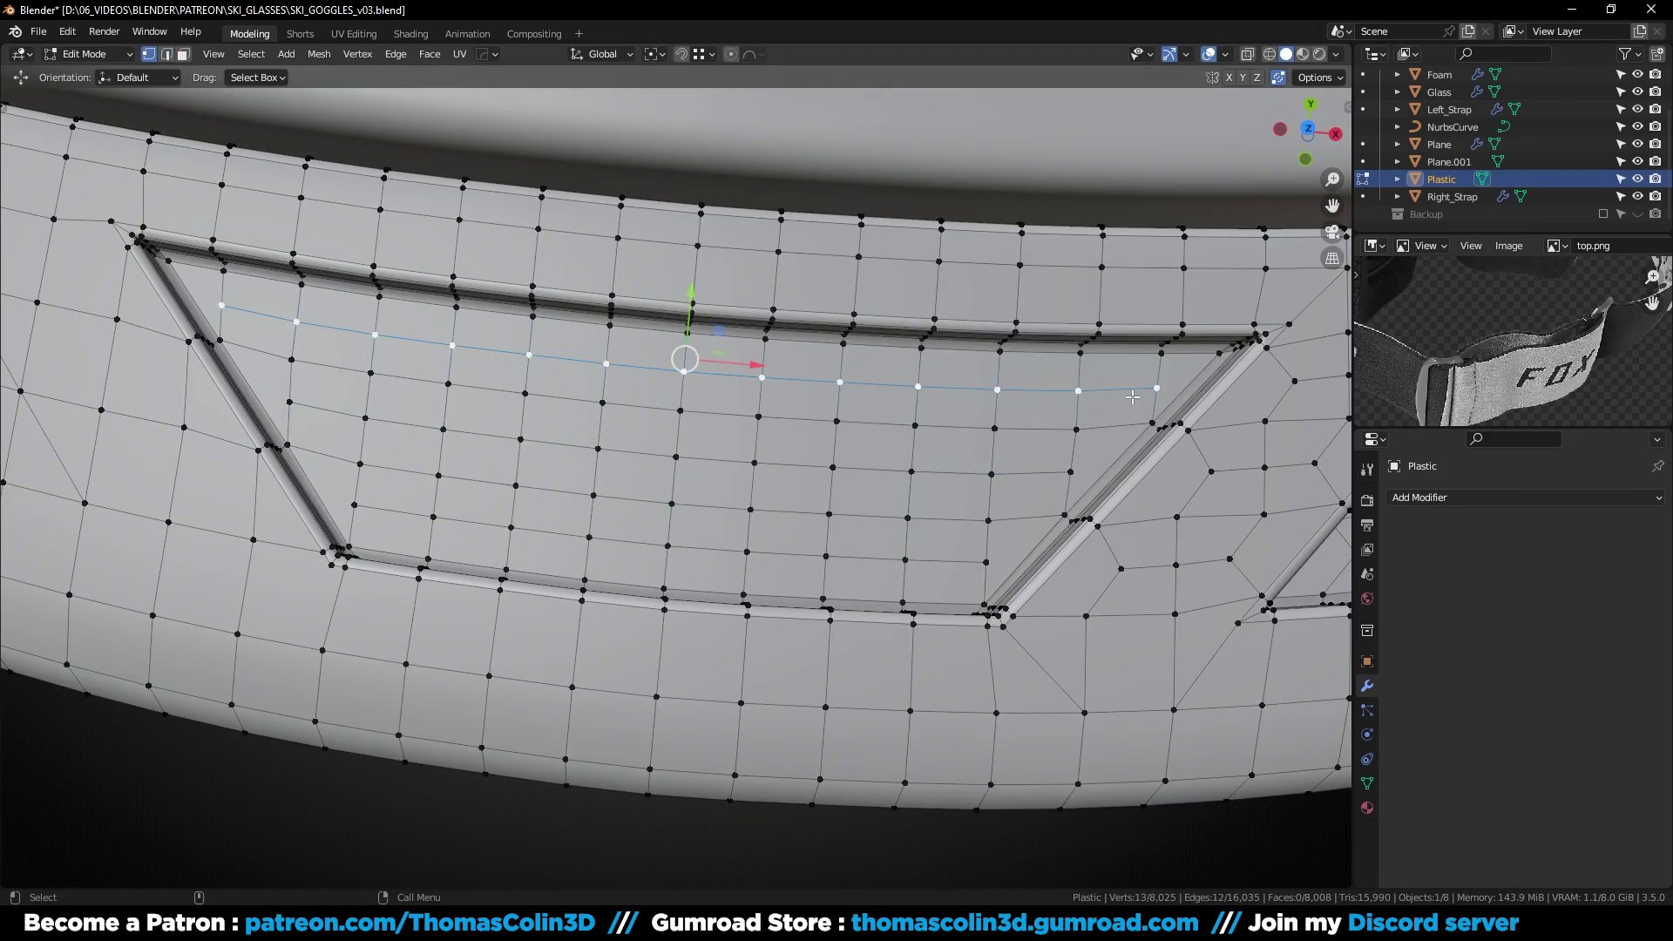
pyautogui.click(1157, 388)
pyautogui.keyDown('shift'); pyautogui.click(1071, 472); pyautogui.keyUp('shift')
pyautogui.hotkey('shift', 'v')
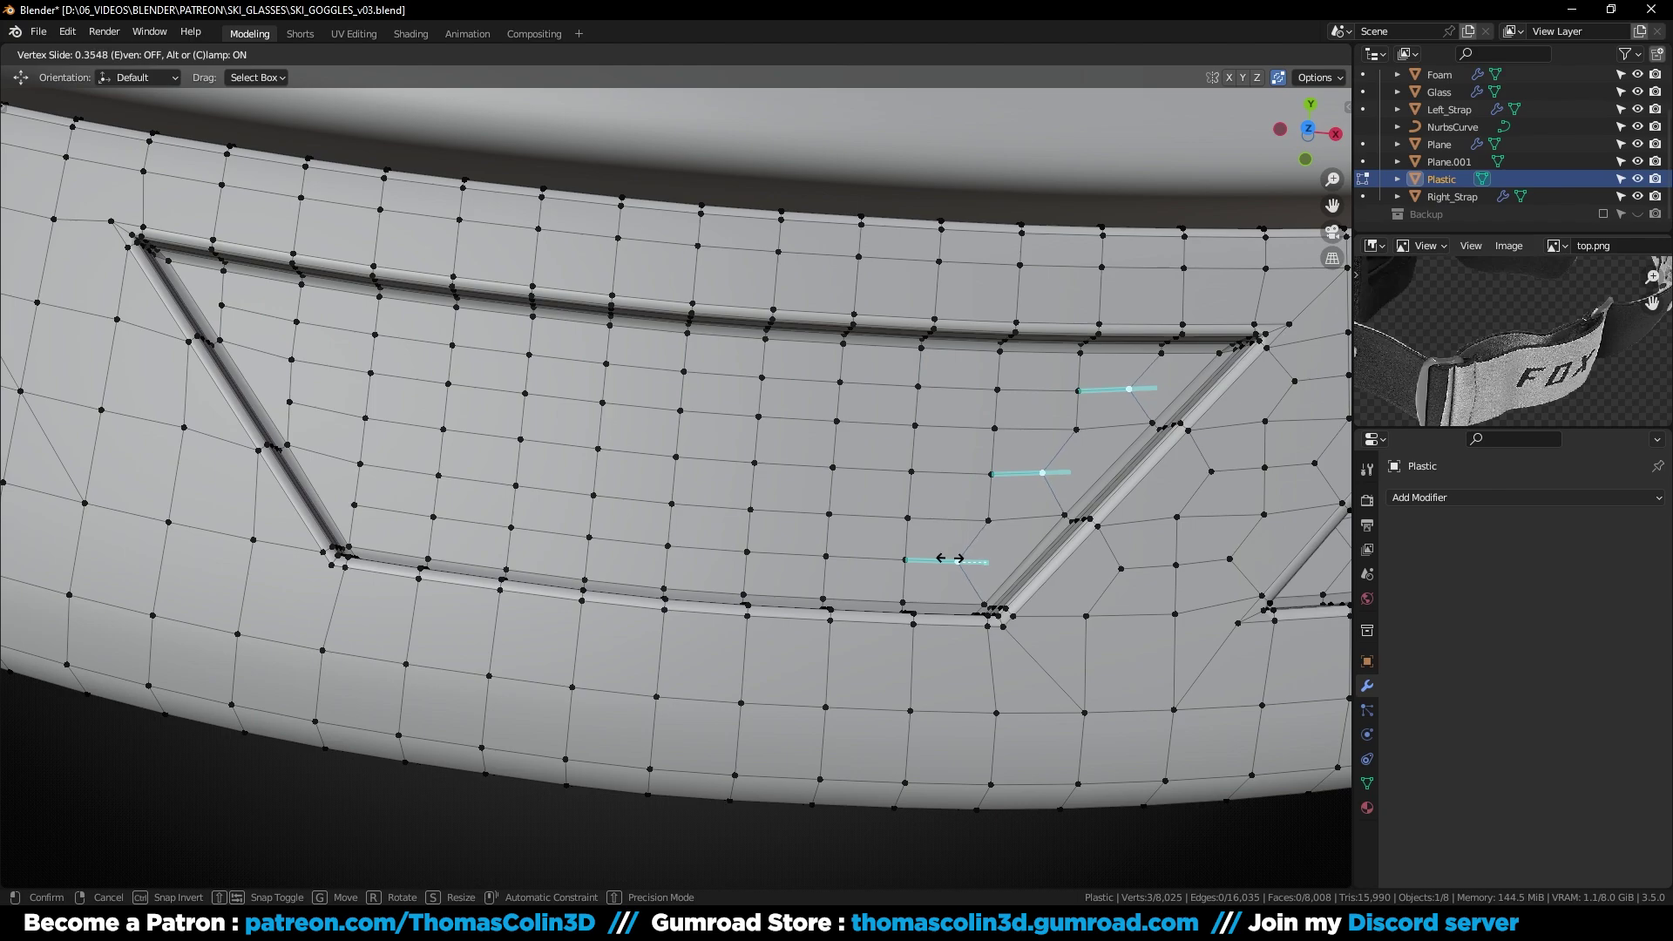
pyautogui.click(950, 559)
pyautogui.click(843, 867)
# Dissolve the two grid edges that meet the +X recess's outer slanted border at the vertex nearer the frame's front
pyautogui.scroll(-5, 627, 519)
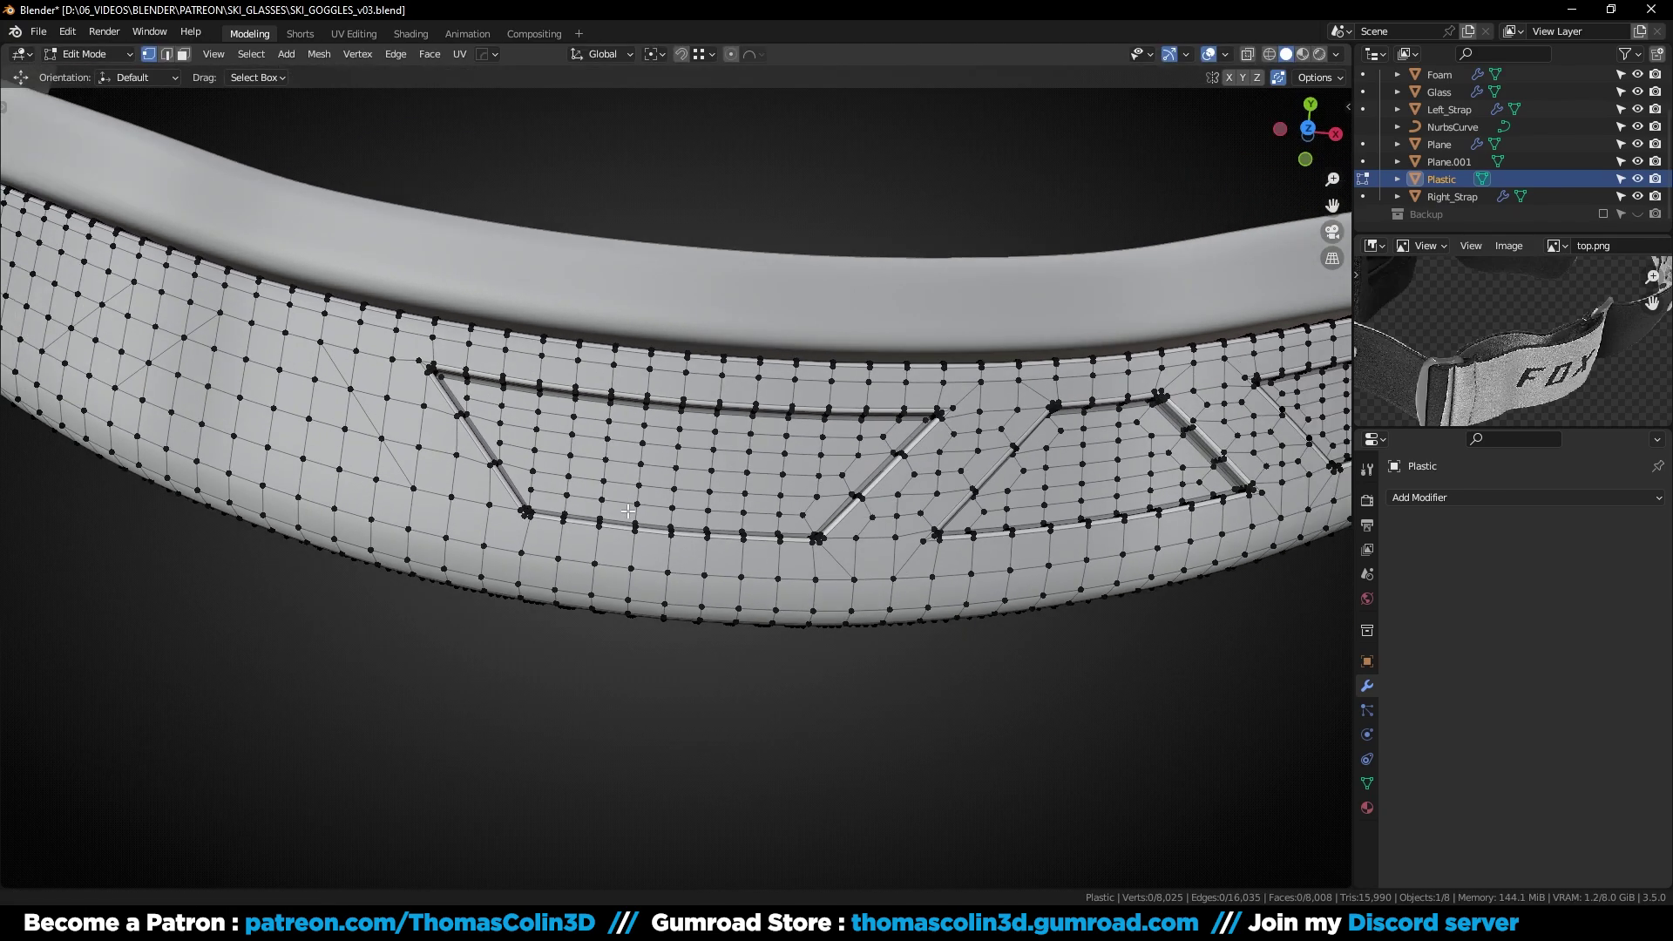
pyautogui.keyDown('alt'); pyautogui.moveTo(627, 519); pyautogui.dragTo(200, 547, button='middle'); pyautogui.keyUp('alt')
pyautogui.keyDown('alt'); pyautogui.moveTo(200, 546); pyautogui.dragTo(667, 630, button='right'); pyautogui.keyUp('alt')
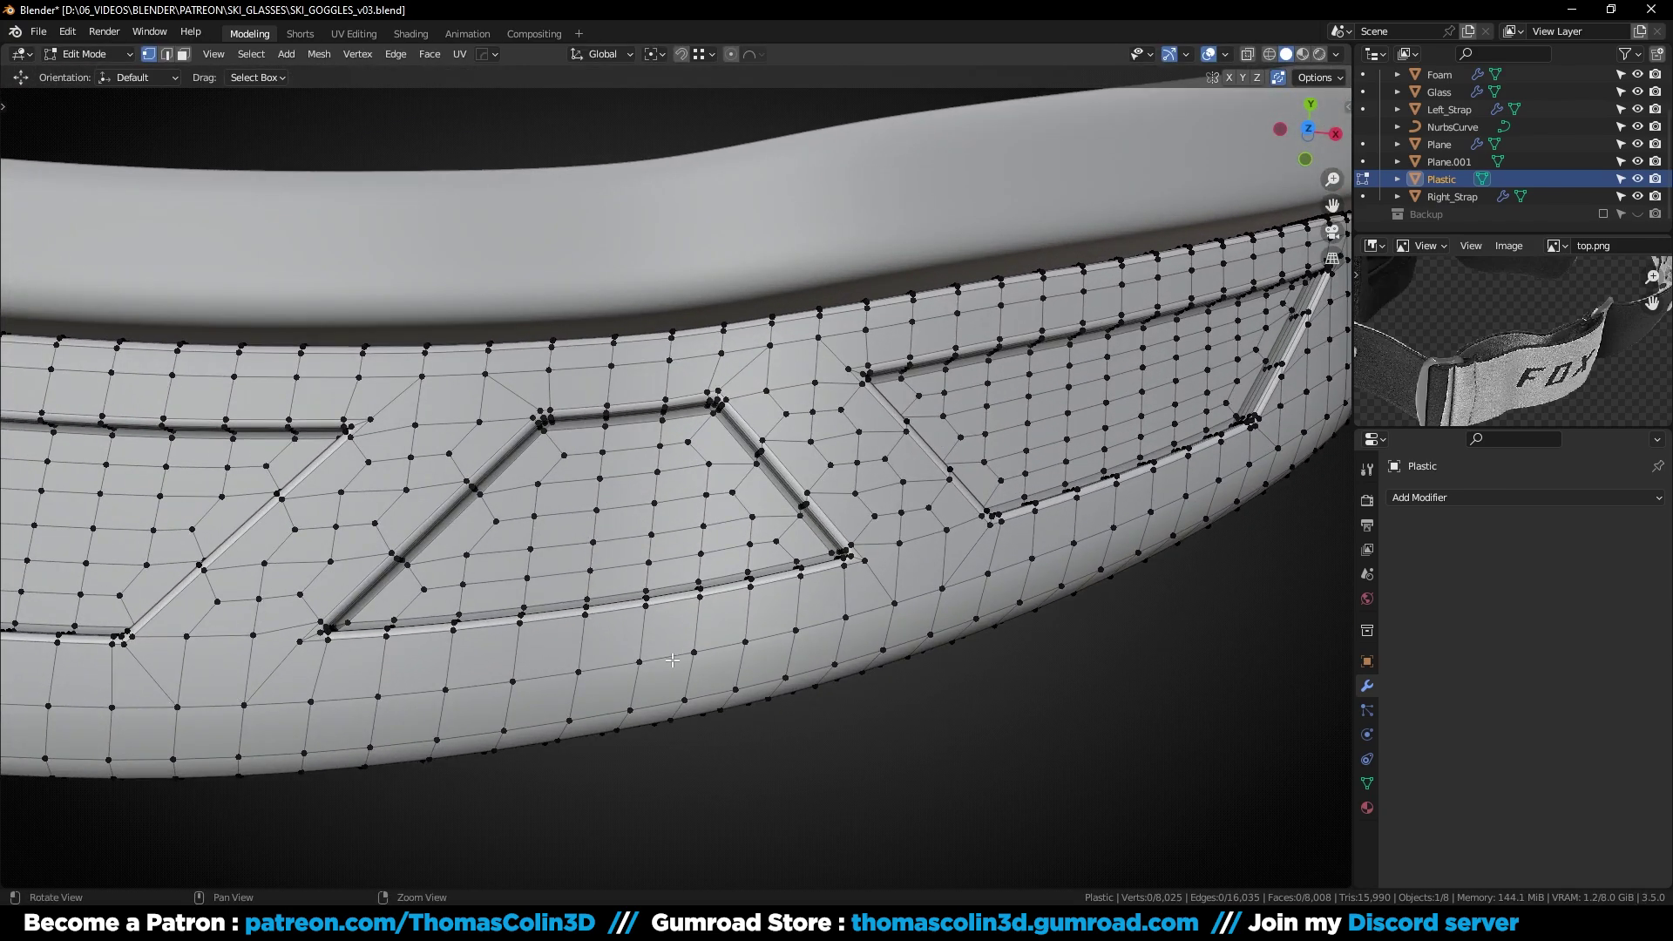
pyautogui.moveTo(671, 660); pyautogui.dragTo(712, 619, button='middle')
pyautogui.keyDown('alt'); pyautogui.moveTo(712, 618); pyautogui.dragTo(714, 468, button='right'); pyautogui.keyUp('alt')
pyautogui.keyDown('alt'); pyautogui.moveTo(695, 468); pyautogui.dragTo(702, 508); pyautogui.keyUp('alt')
pyautogui.keyDown('alt'); pyautogui.moveTo(703, 508); pyautogui.dragTo(476, 494, button='right'); pyautogui.keyUp('alt')
pyautogui.keyDown('alt'); pyautogui.moveTo(476, 494); pyautogui.dragTo(554, 540, button='middle'); pyautogui.keyUp('alt')
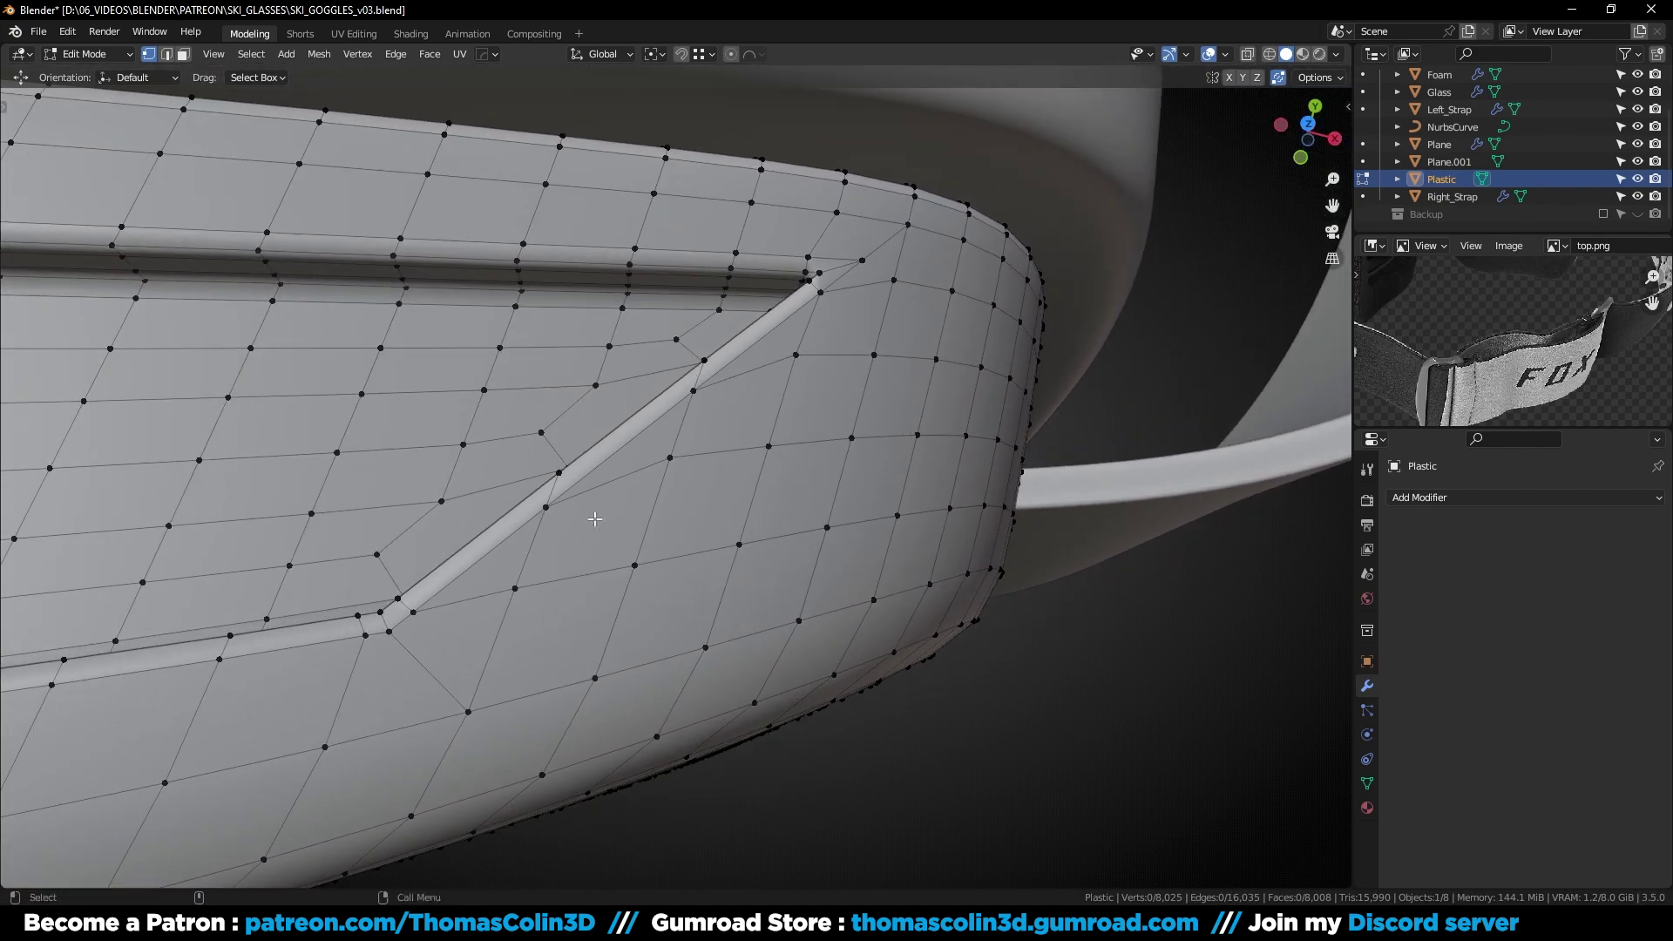
pyautogui.press('2')
pyautogui.click(537, 542)
pyautogui.keyDown('shift'); pyautogui.click(601, 491); pyautogui.keyUp('shift')
pyautogui.hotkey('ctrl', 'x')
# Knife a new connection from that border vertex toward the adjacent grid vertices and dissolve the redundant edge, forming a Y-shaped junction
pyautogui.press('1')
pyautogui.click(549, 511)
pyautogui.press('k')
pyautogui.click(669, 458)
pyautogui.press('space')
pyautogui.press('2')
pyautogui.press('3')
pyautogui.click(611, 535)
pyautogui.press('2')
pyautogui.click(605, 541)
pyautogui.hotkey('ctrl', 'x')
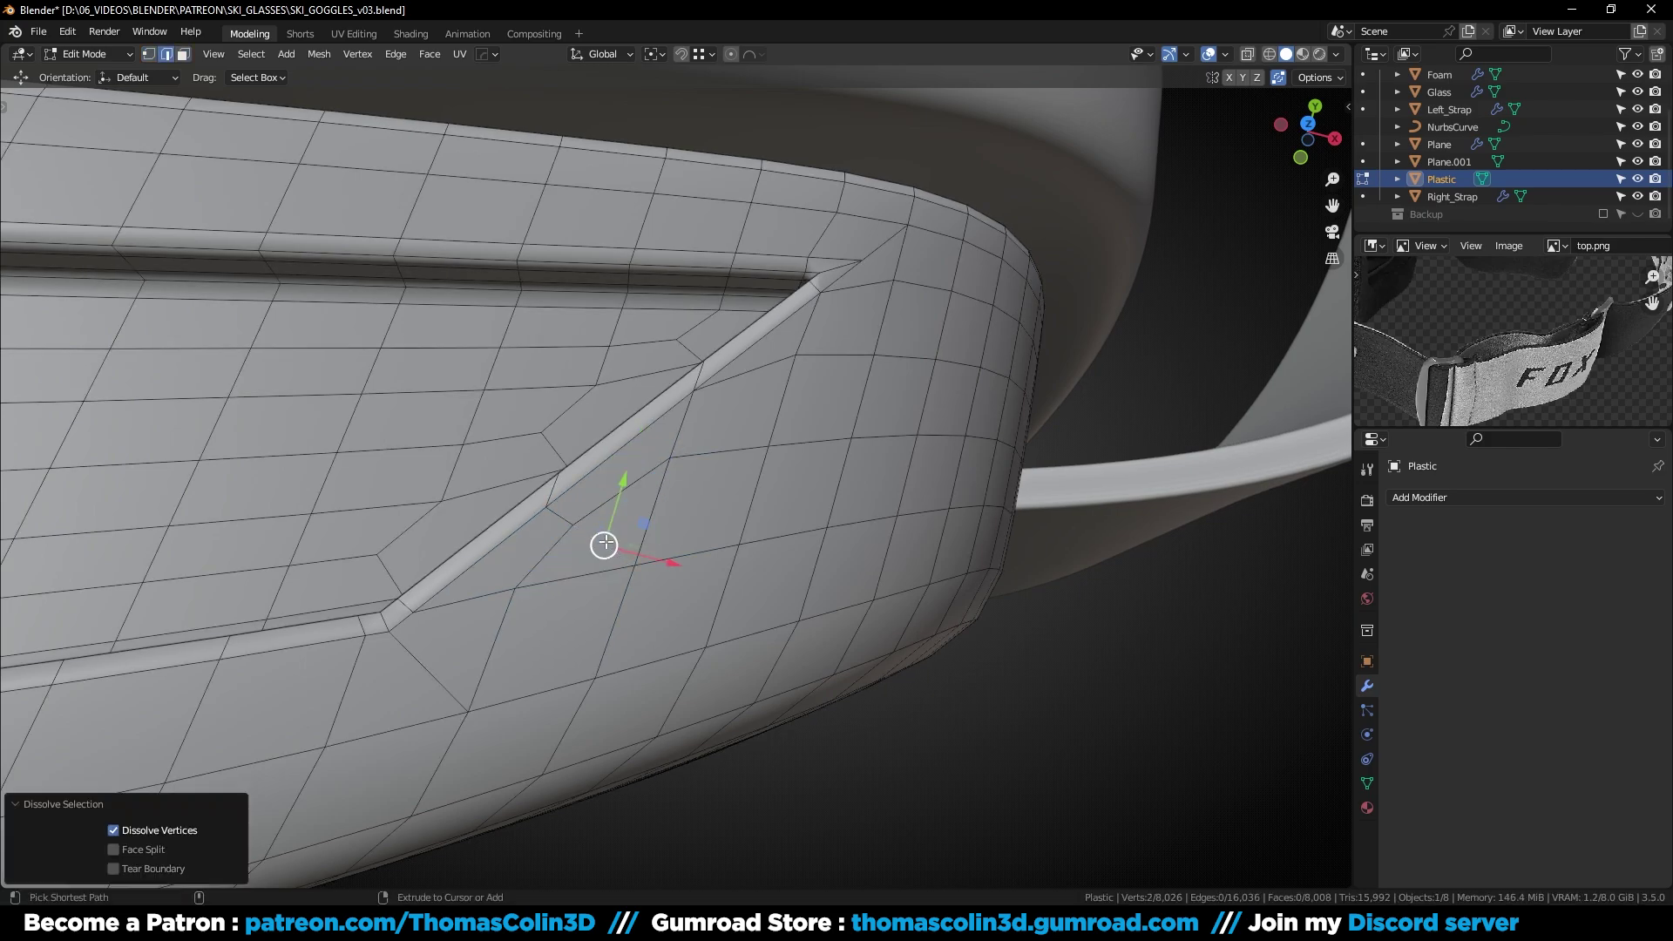
# Add a centered loop cut around the frame, starting just outside the +X recess's outer foam-side corner
pyautogui.keyDown('shift'); pyautogui.moveTo(759, 468); pyautogui.dragTo(624, 534, button='middle'); pyautogui.keyUp('shift')
pyautogui.scroll(1, 624, 533)
pyautogui.click(719, 370)
pyautogui.hotkey('ctrl', 'r')
pyautogui.click(717, 369)
pyautogui.rightClick(723, 375)
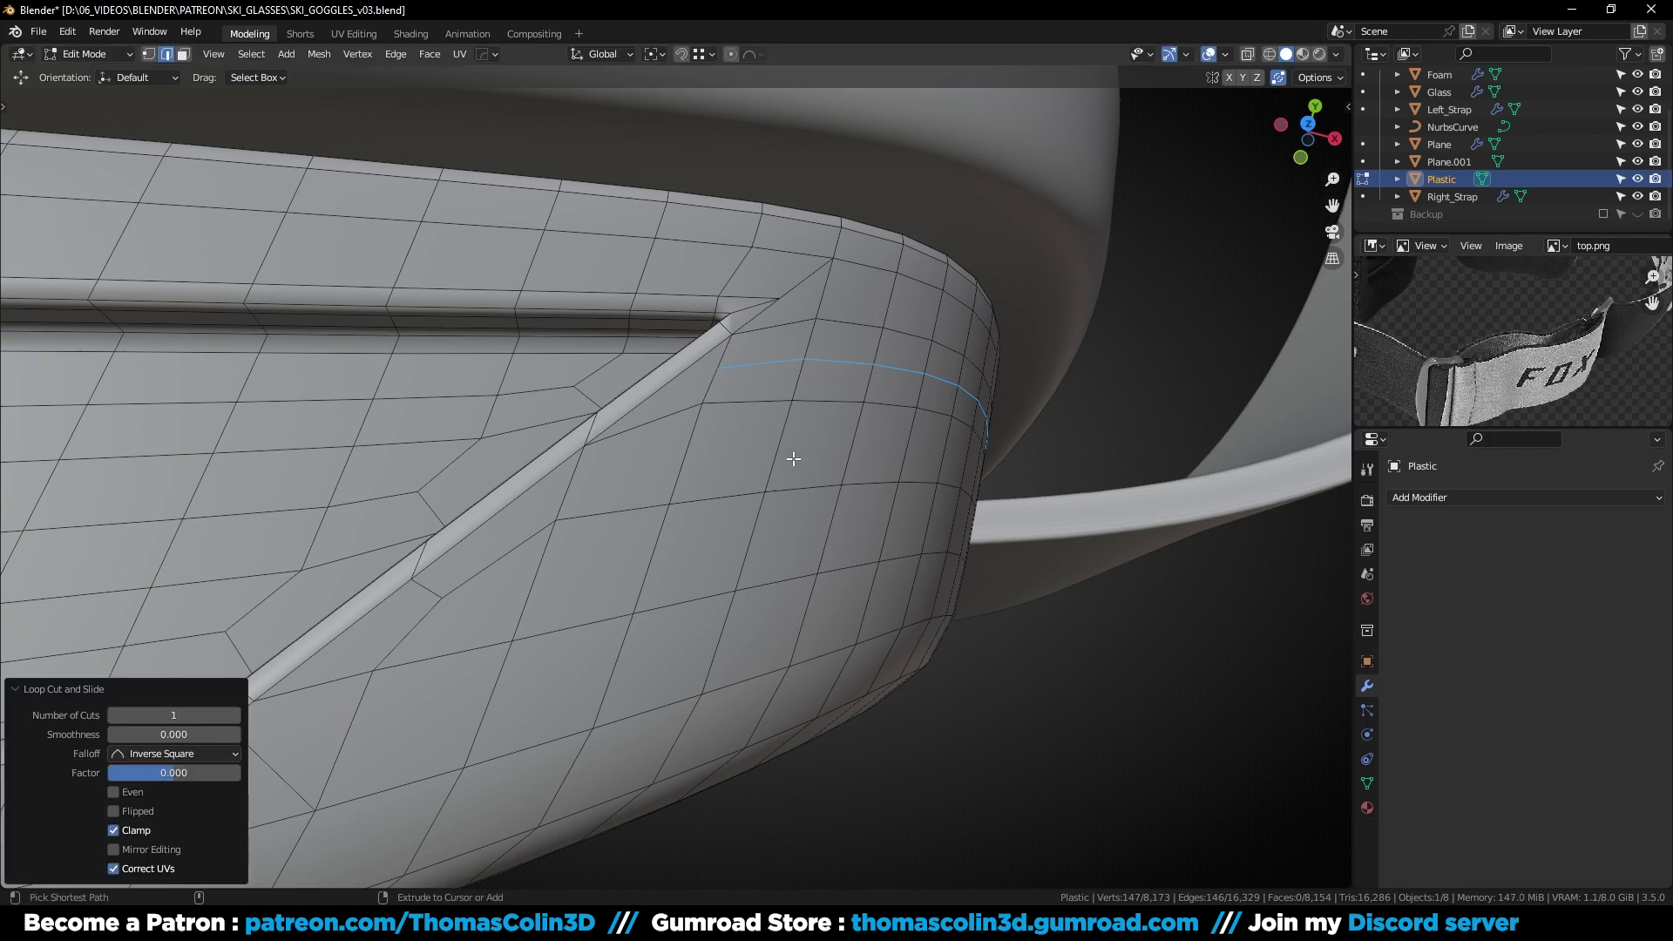